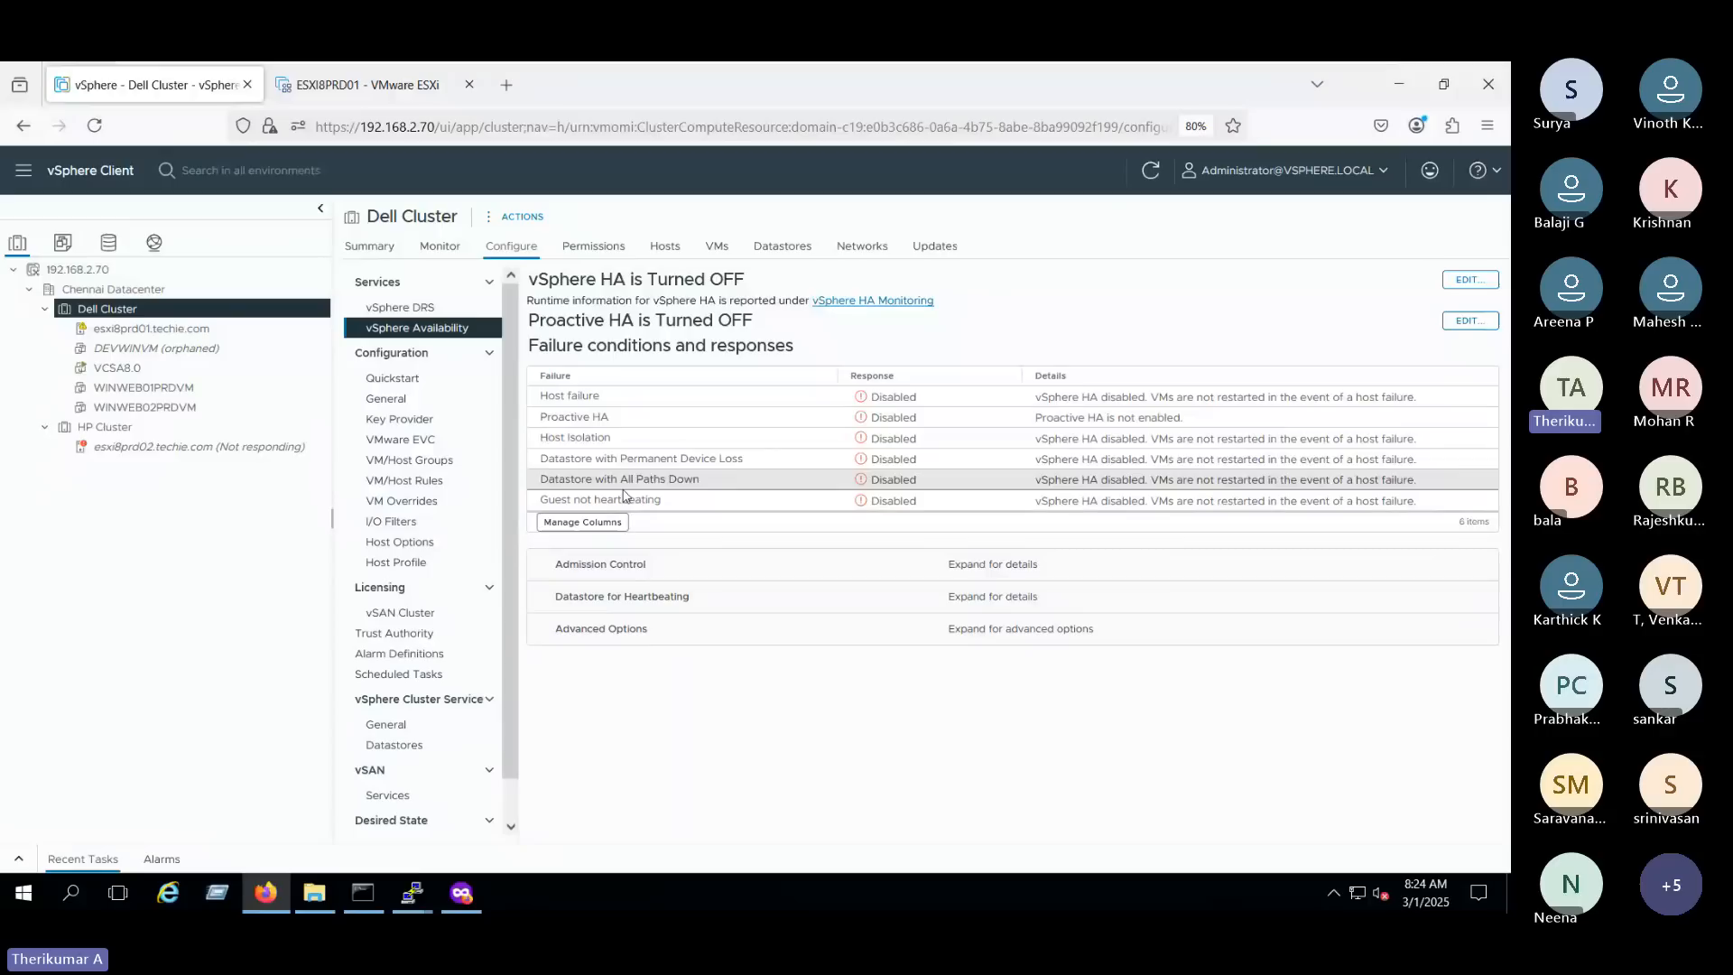
pyautogui.click(372, 247)
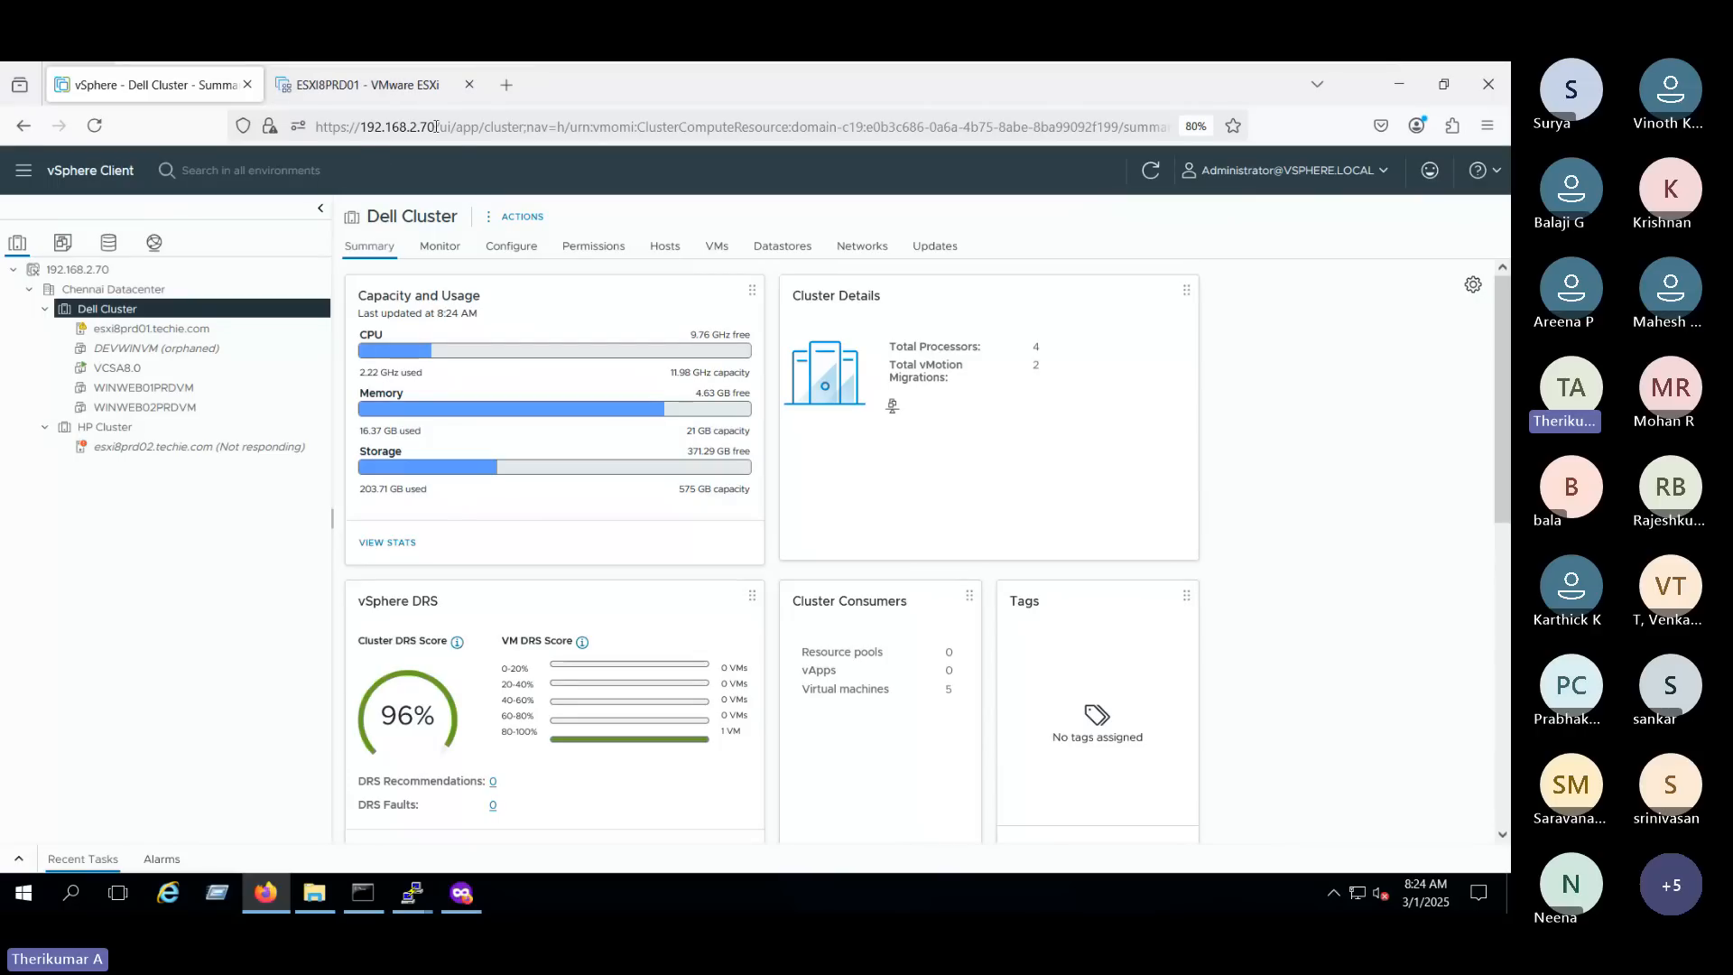
pyautogui.moveTo(436, 127); pyautogui.dragTo(316, 126)
pyautogui.hotkey('ctrl', 'c')
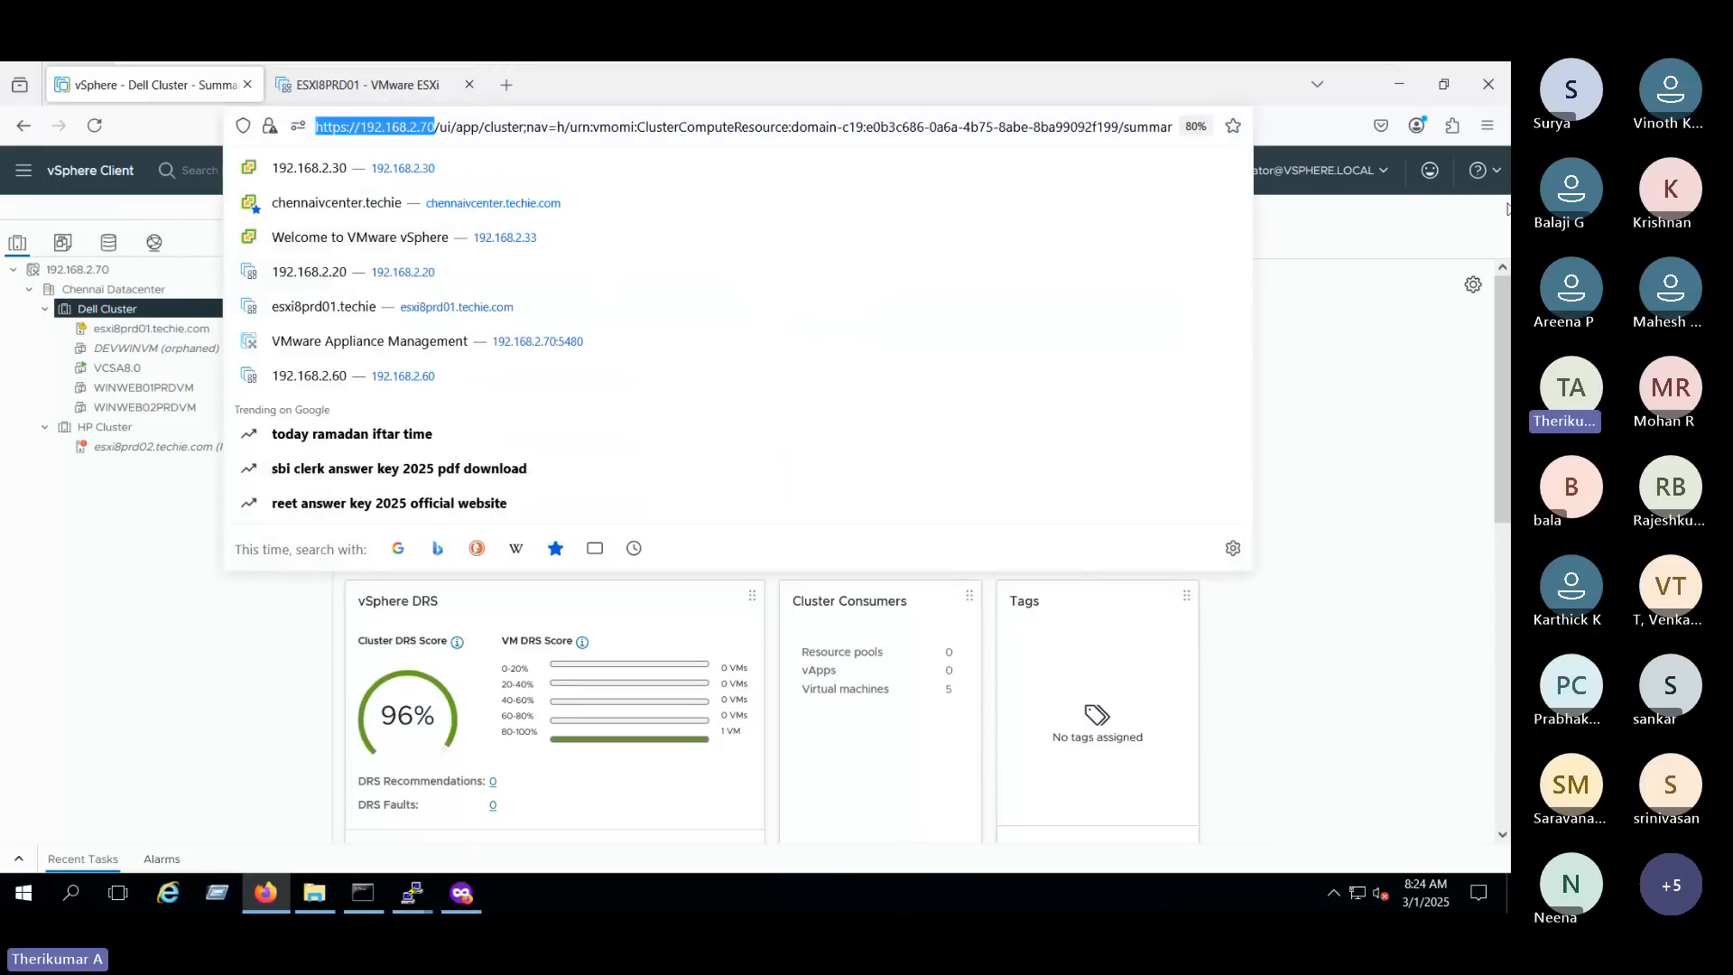
pyautogui.click(1487, 125)
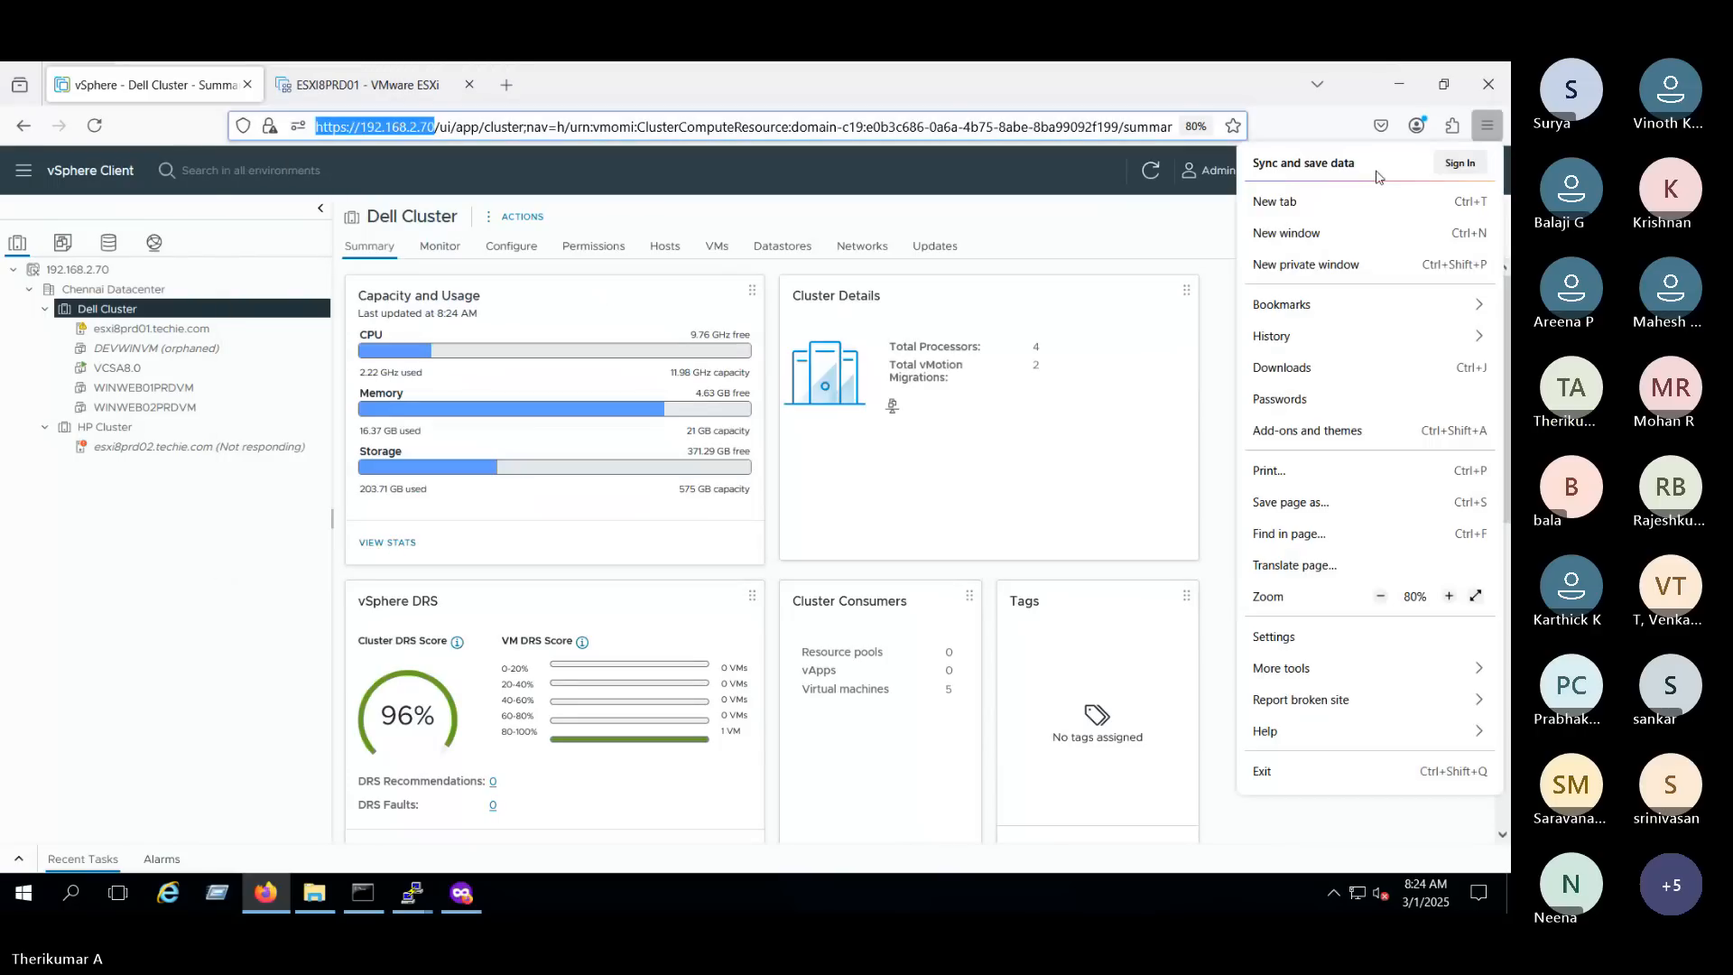
pyautogui.click(1315, 275)
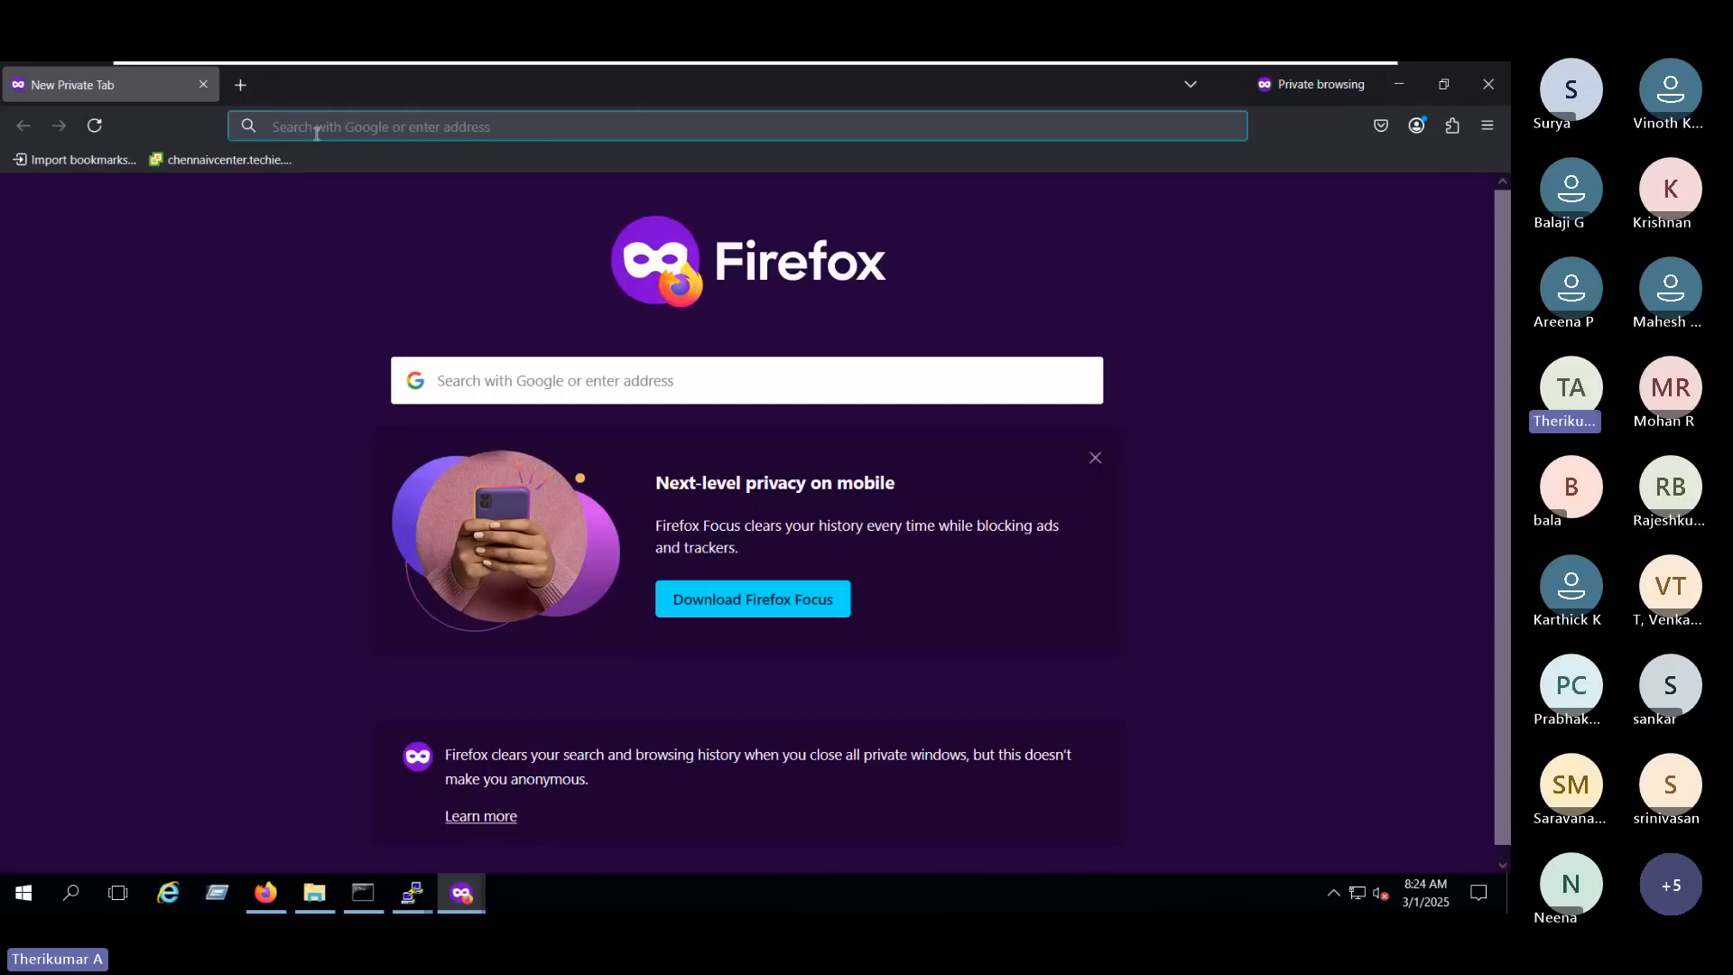
pyautogui.hotkey('ctrl', 'v')
pyautogui.press('Return')
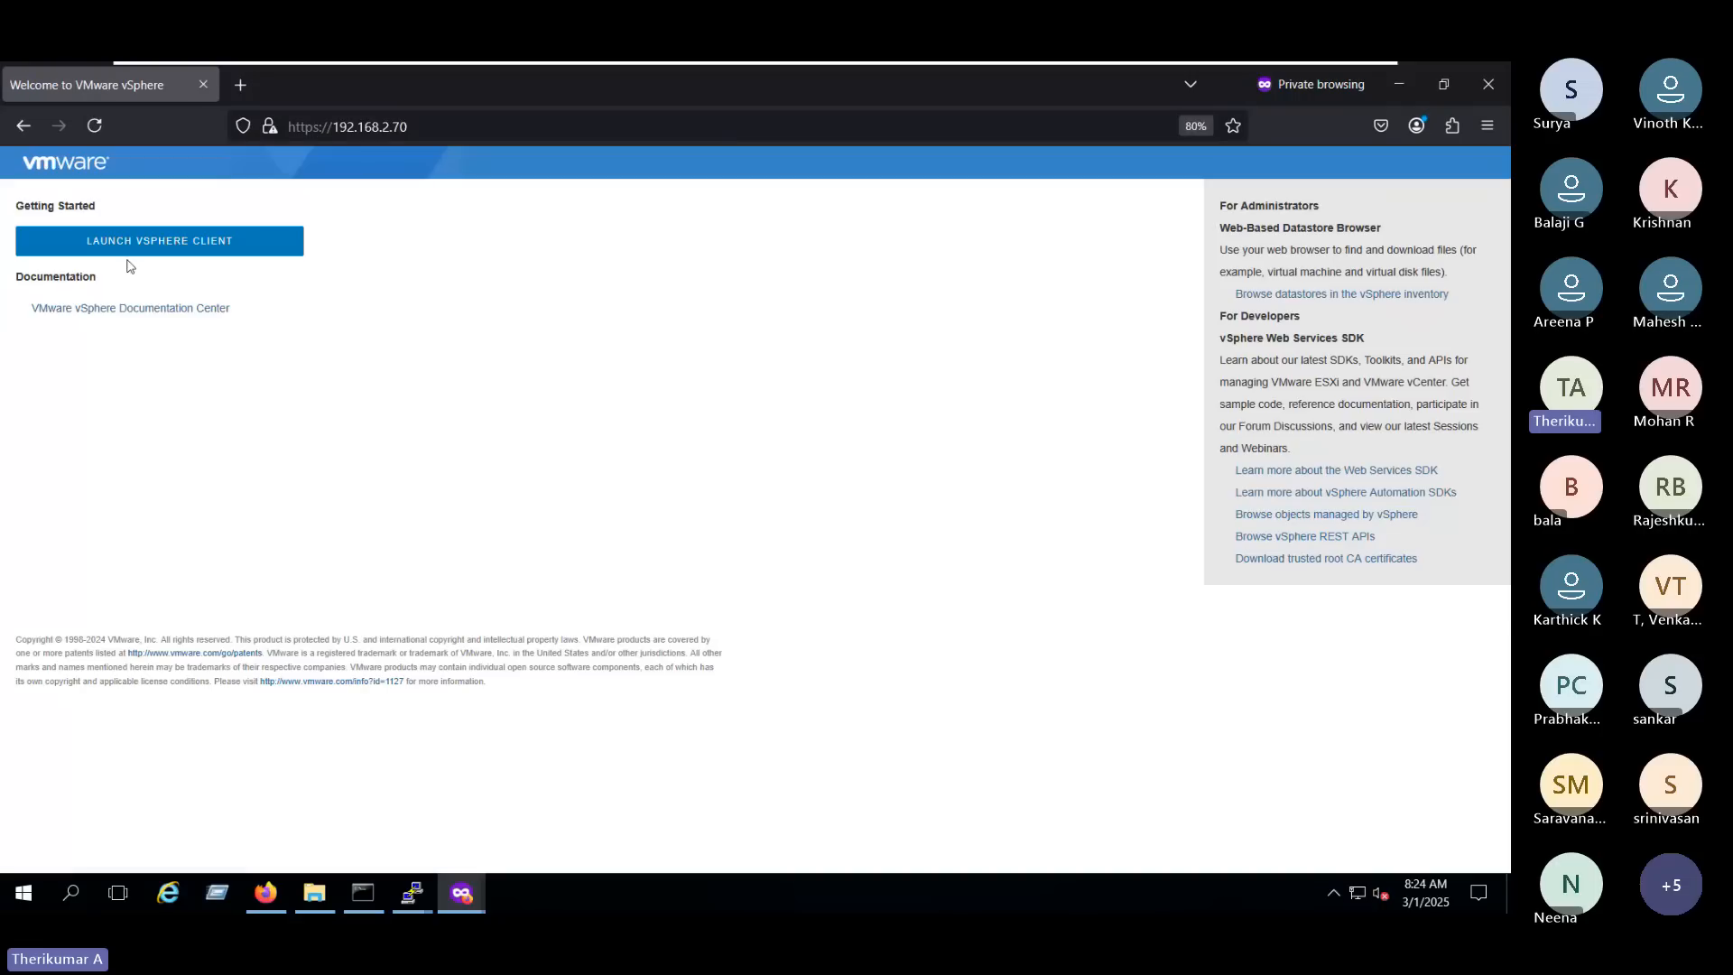
pyautogui.click(144, 242)
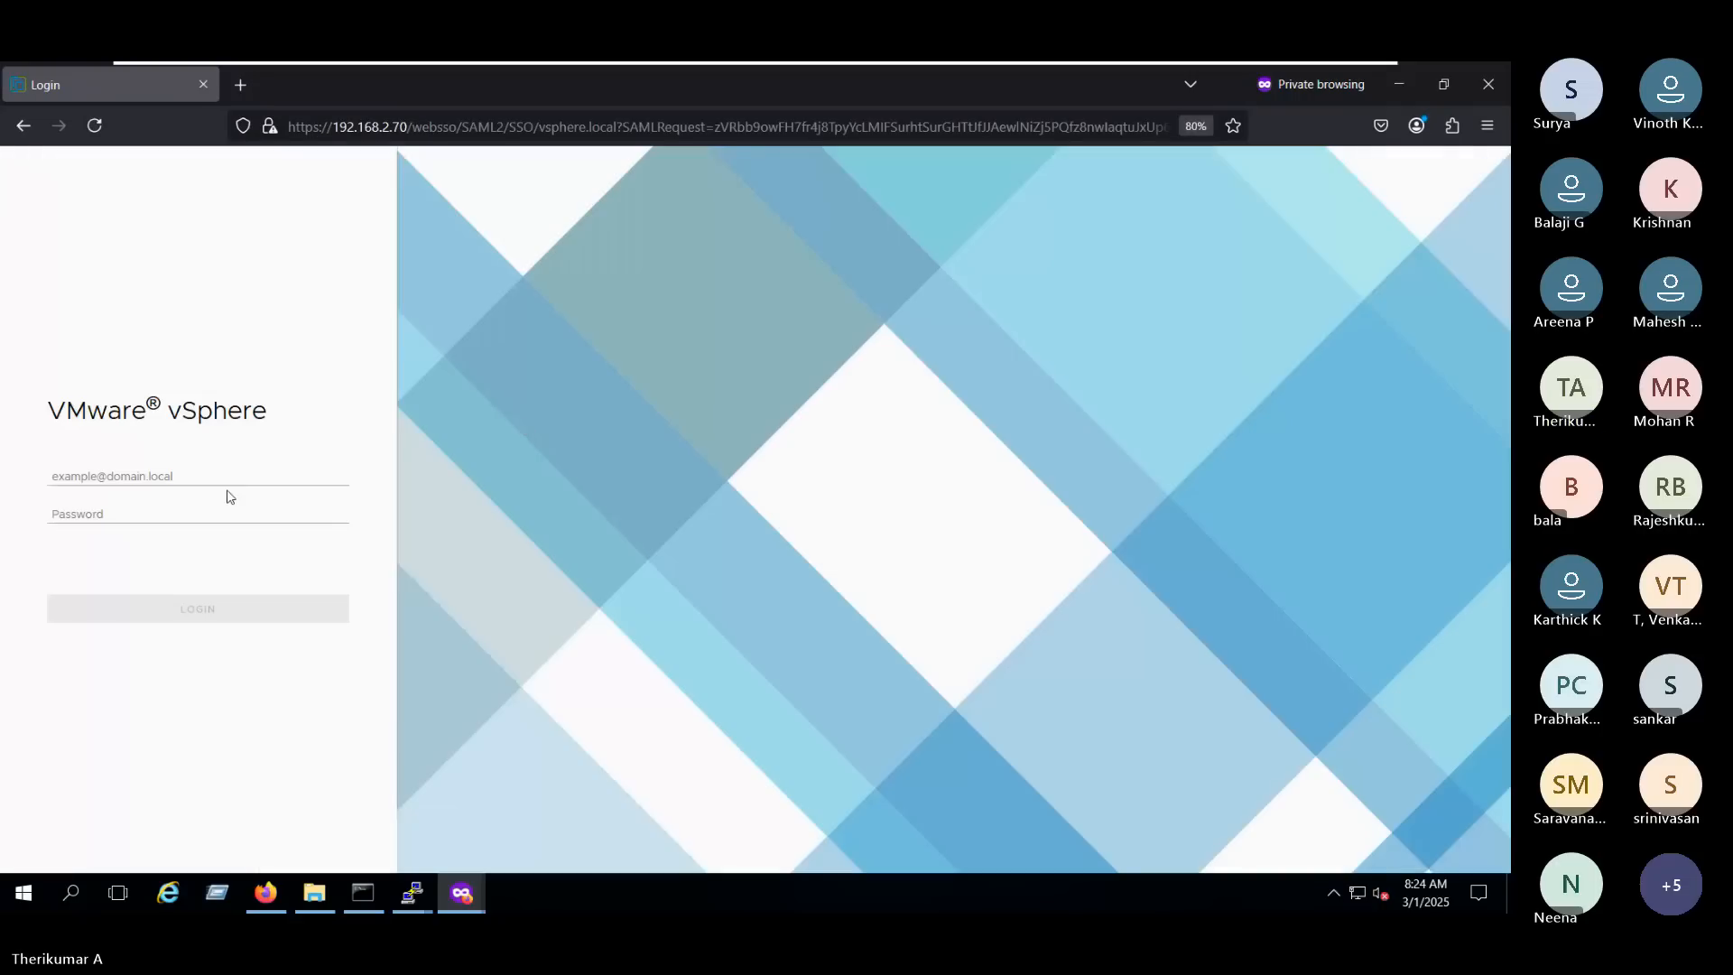
# - Fill in the login form's username and password with the saved vSphere administrator credentials
pyautogui.click(167, 479)
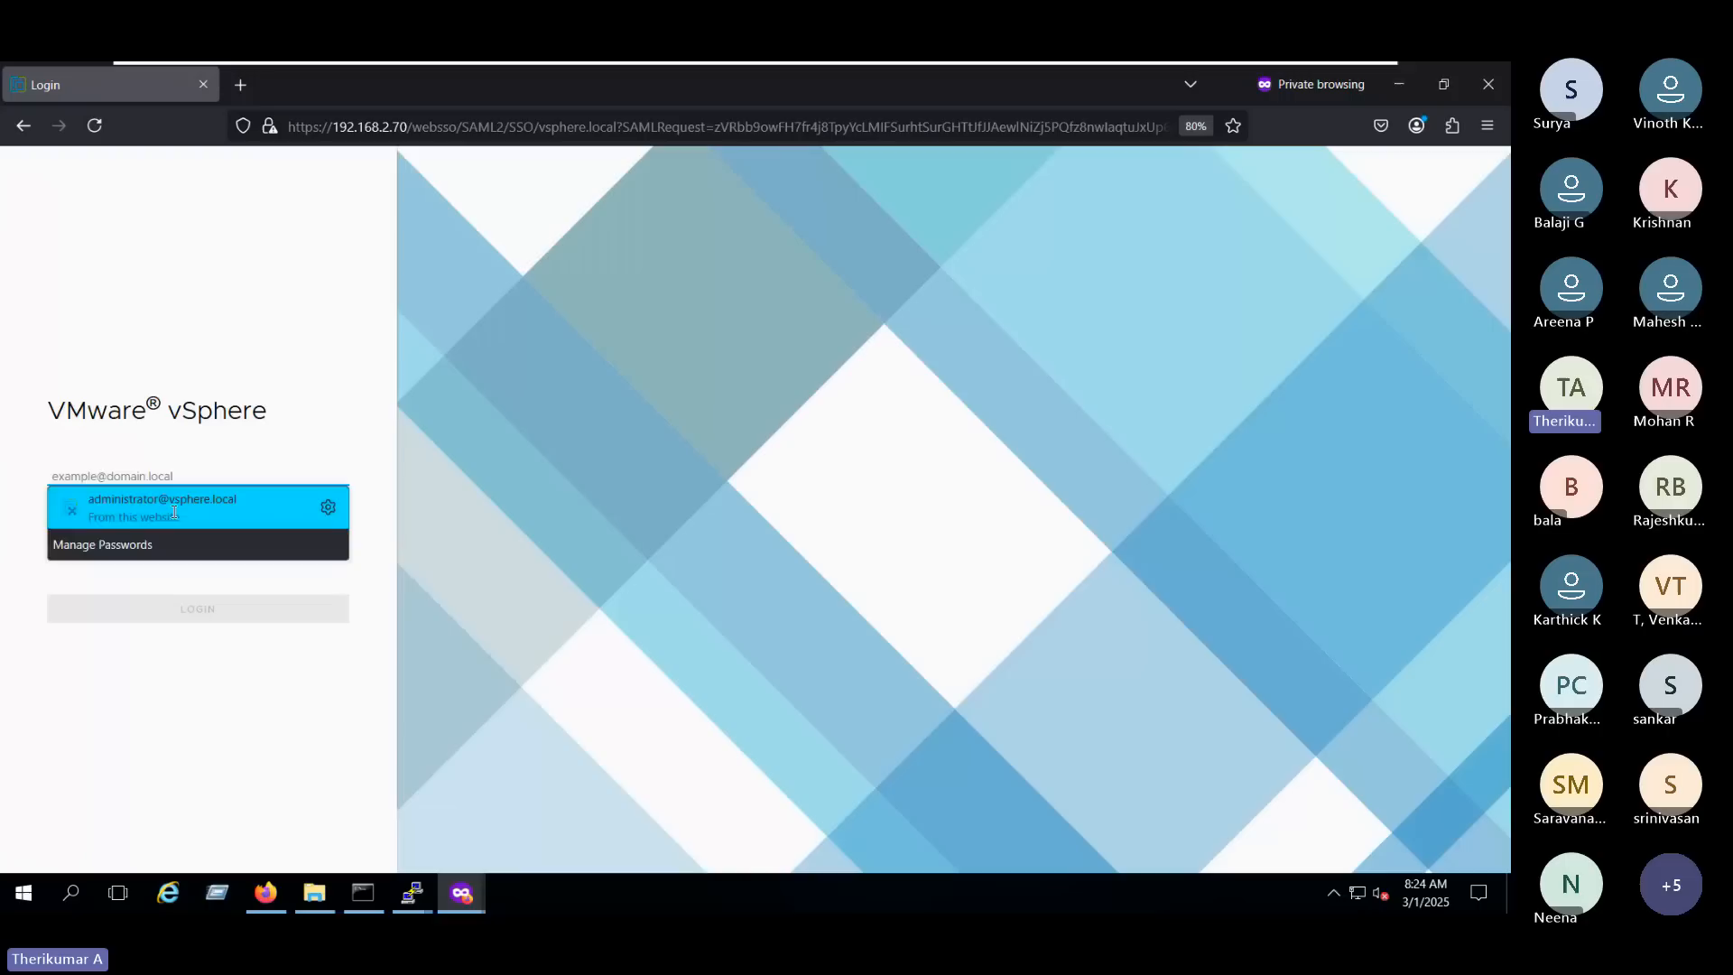
pyautogui.click(95, 498)
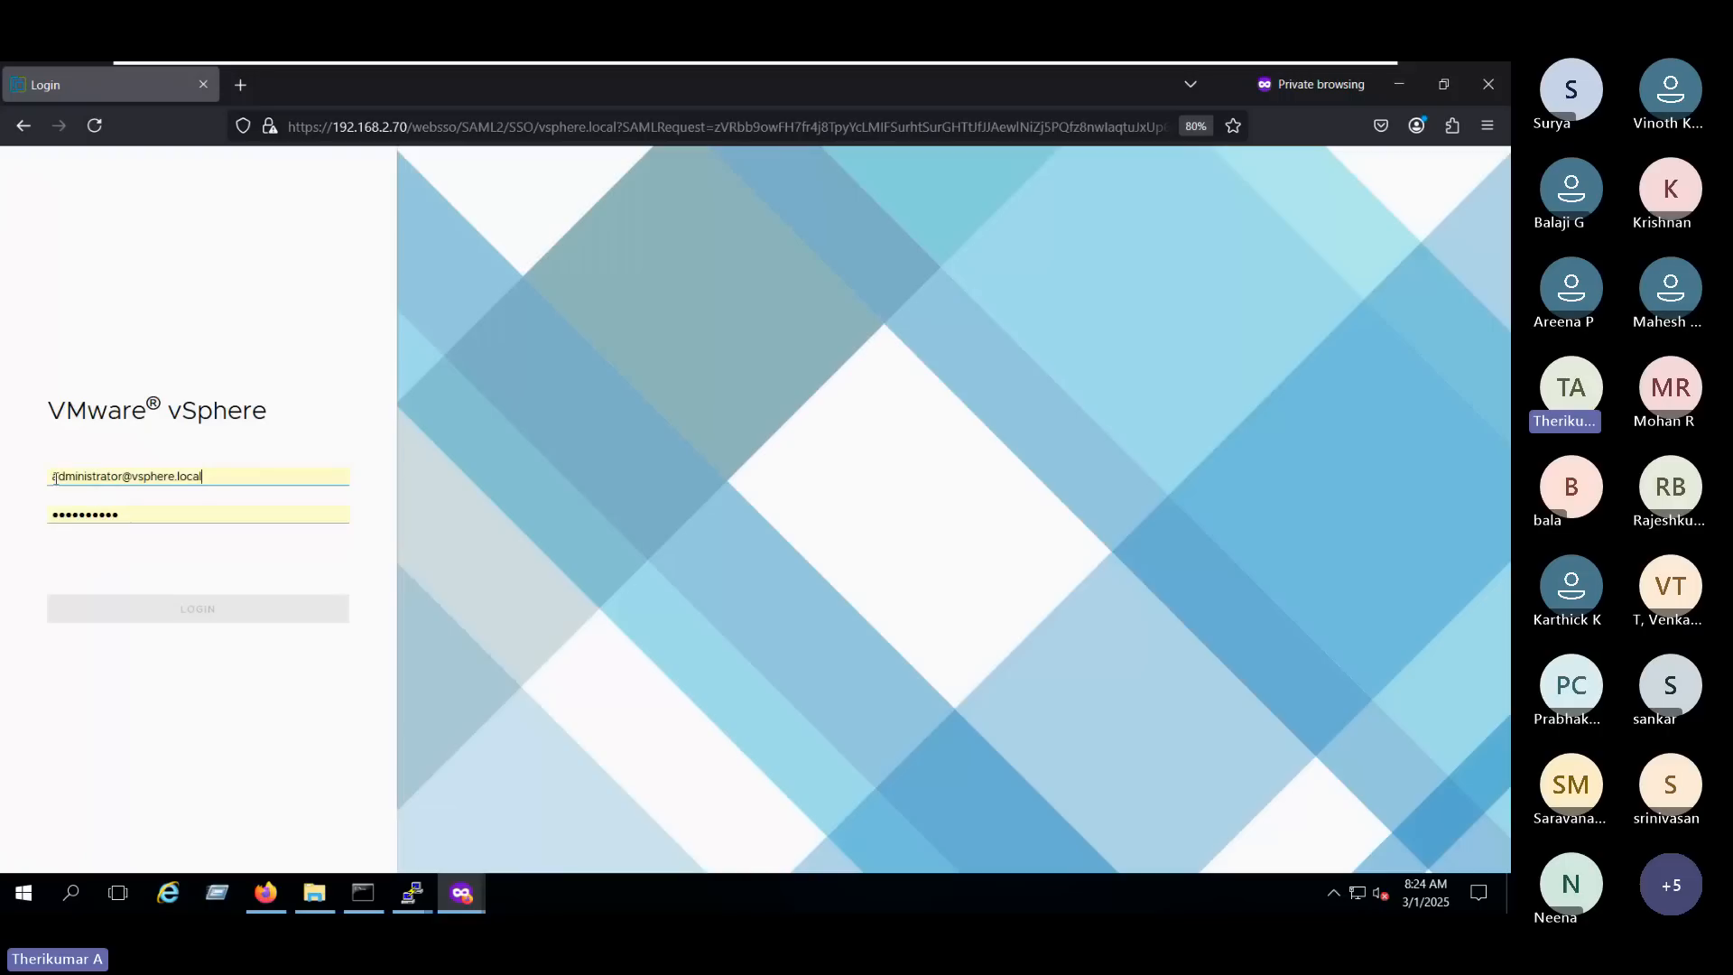
pyautogui.click(49, 483)
pyautogui.click(198, 451)
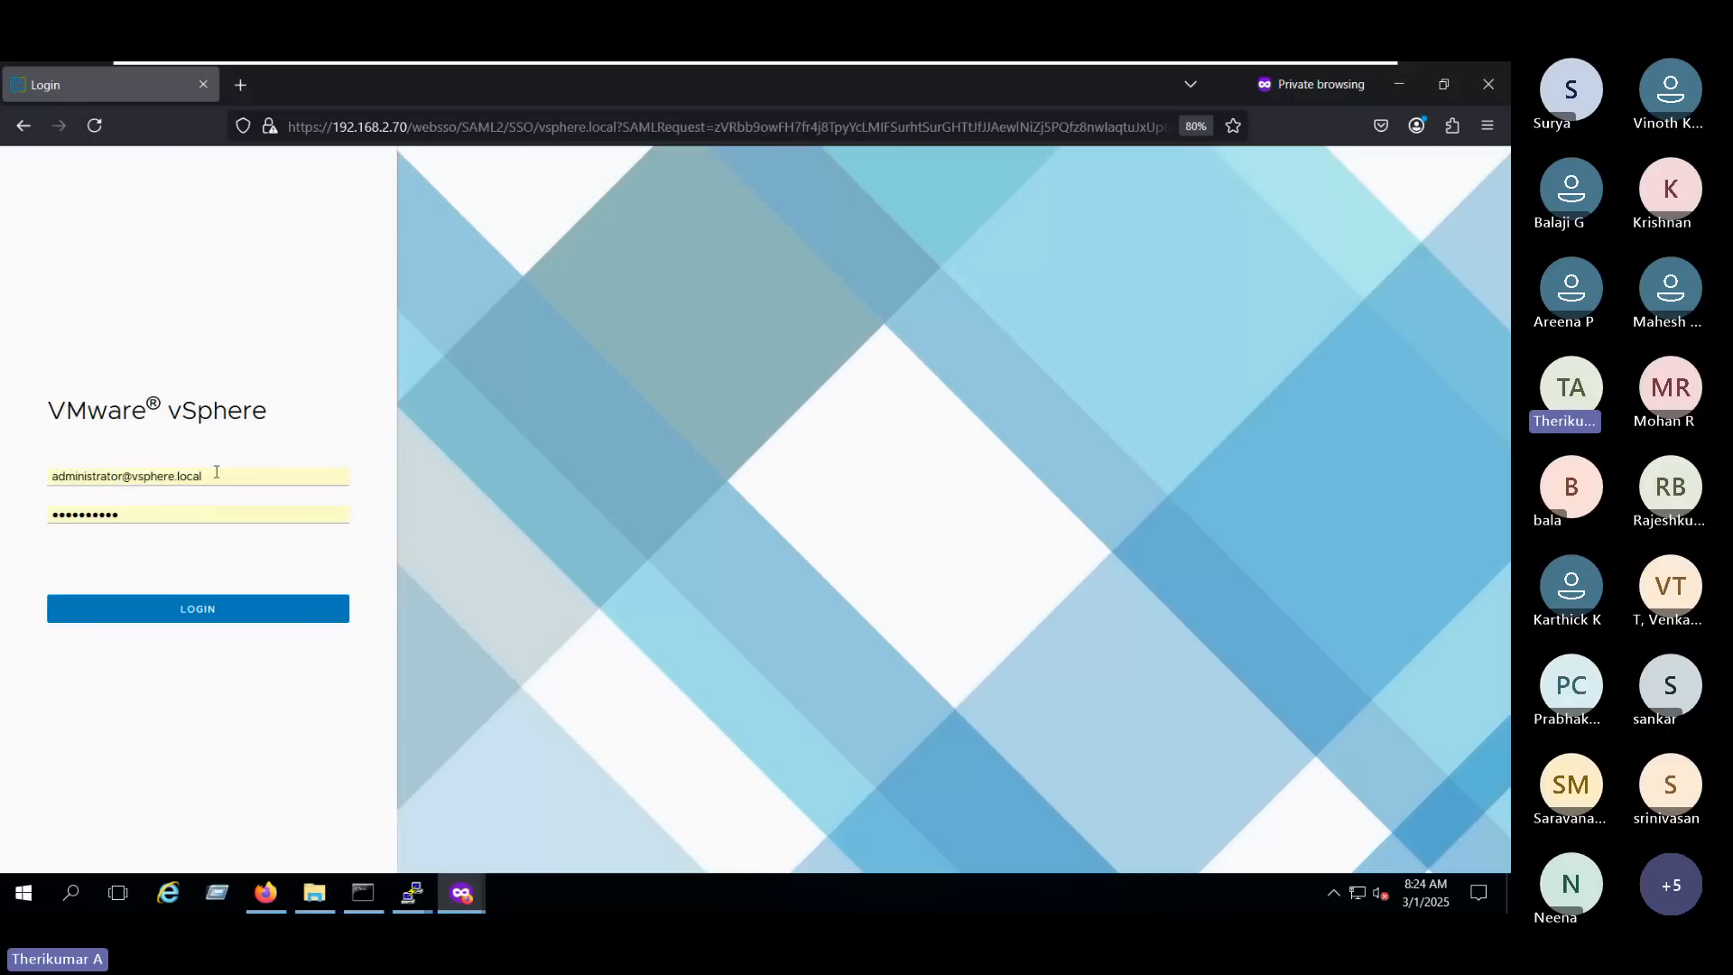
pyautogui.moveTo(216, 476); pyautogui.dragTo(4, 477)
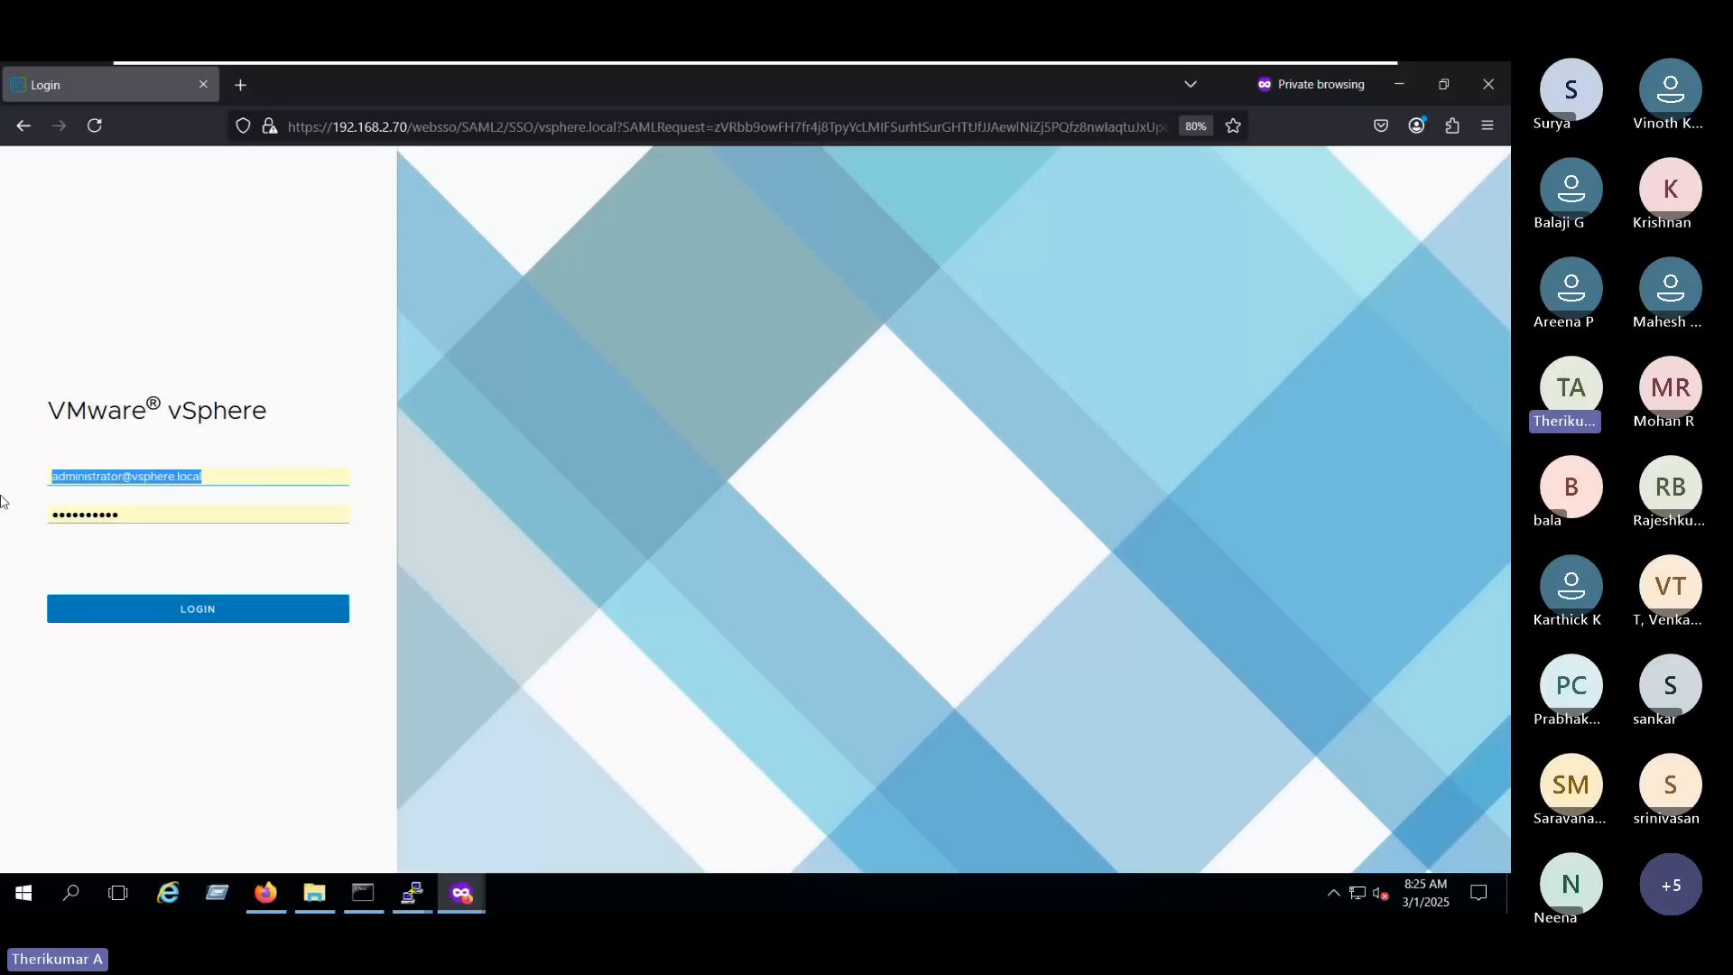
pyautogui.click(4, 458)
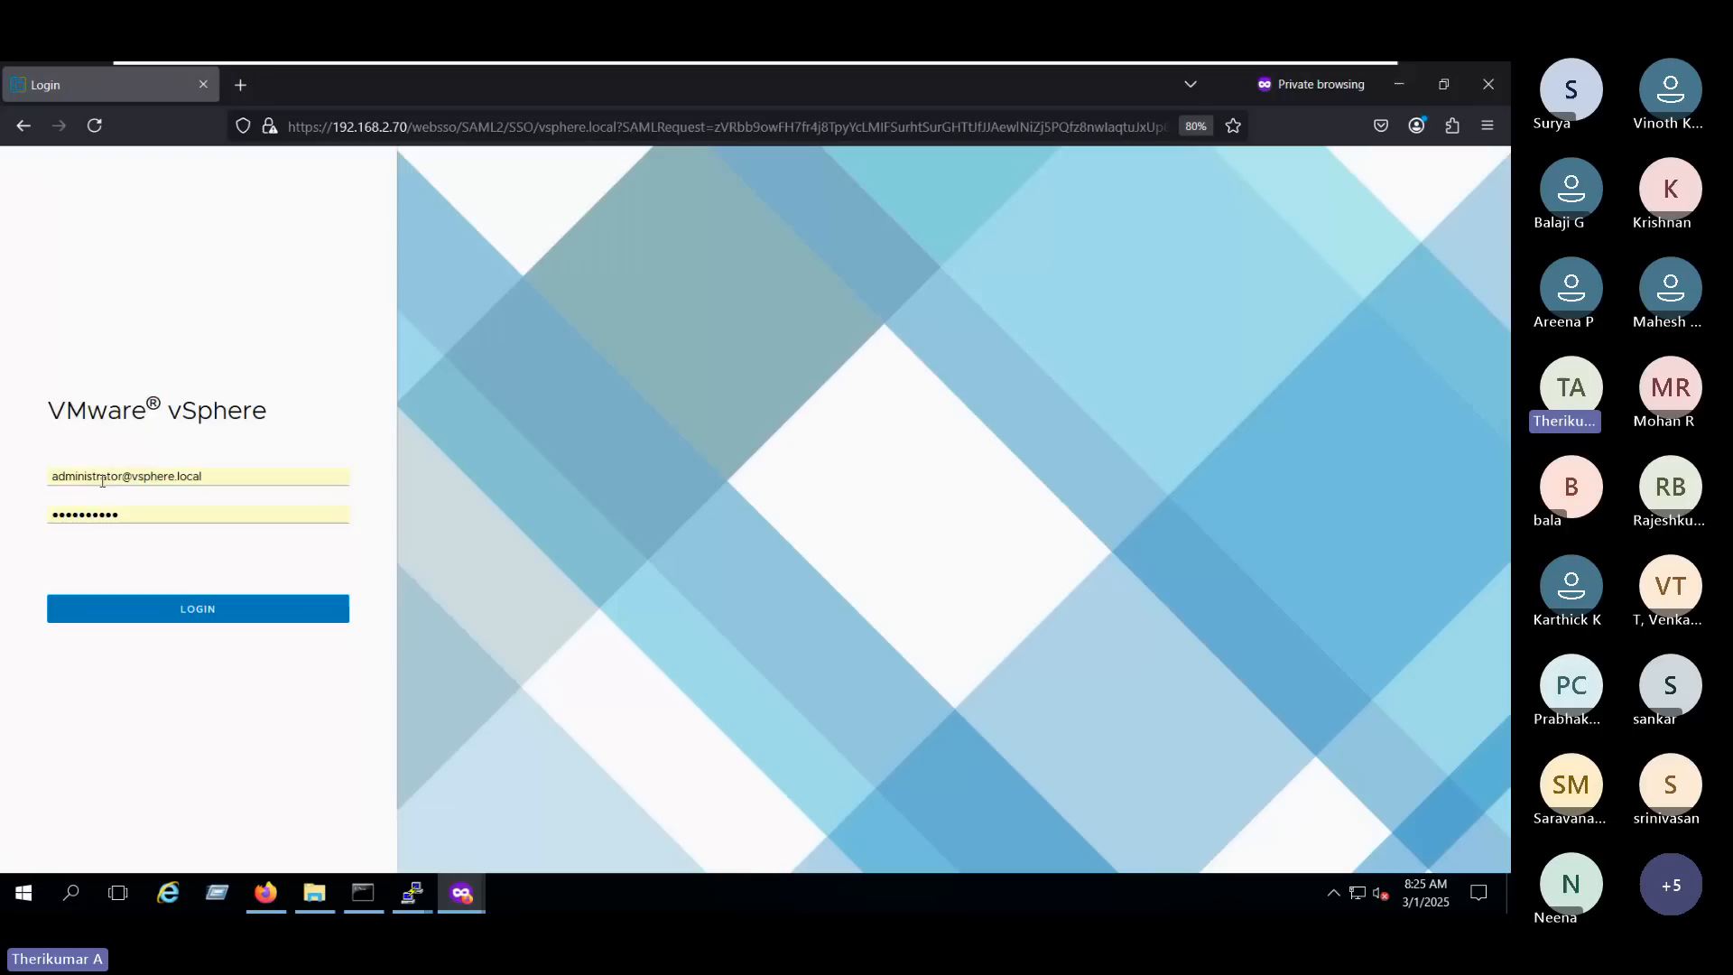
pyautogui.moveTo(41, 476); pyautogui.dragTo(267, 474)
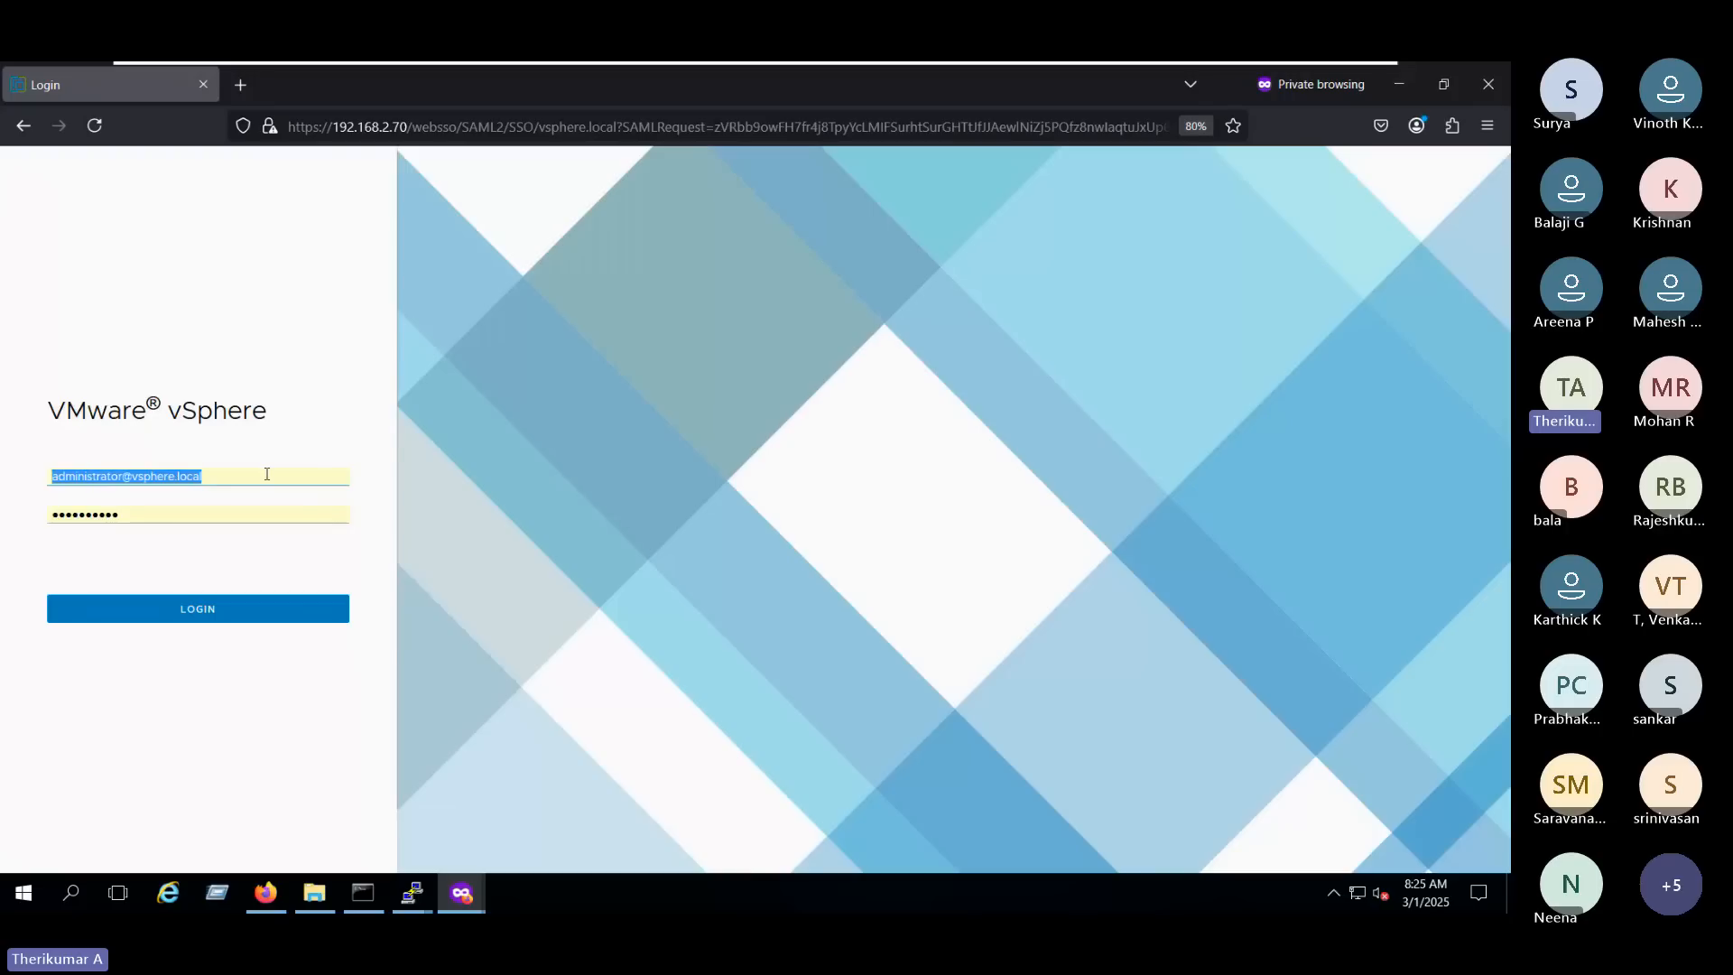
pyautogui.click(120, 514)
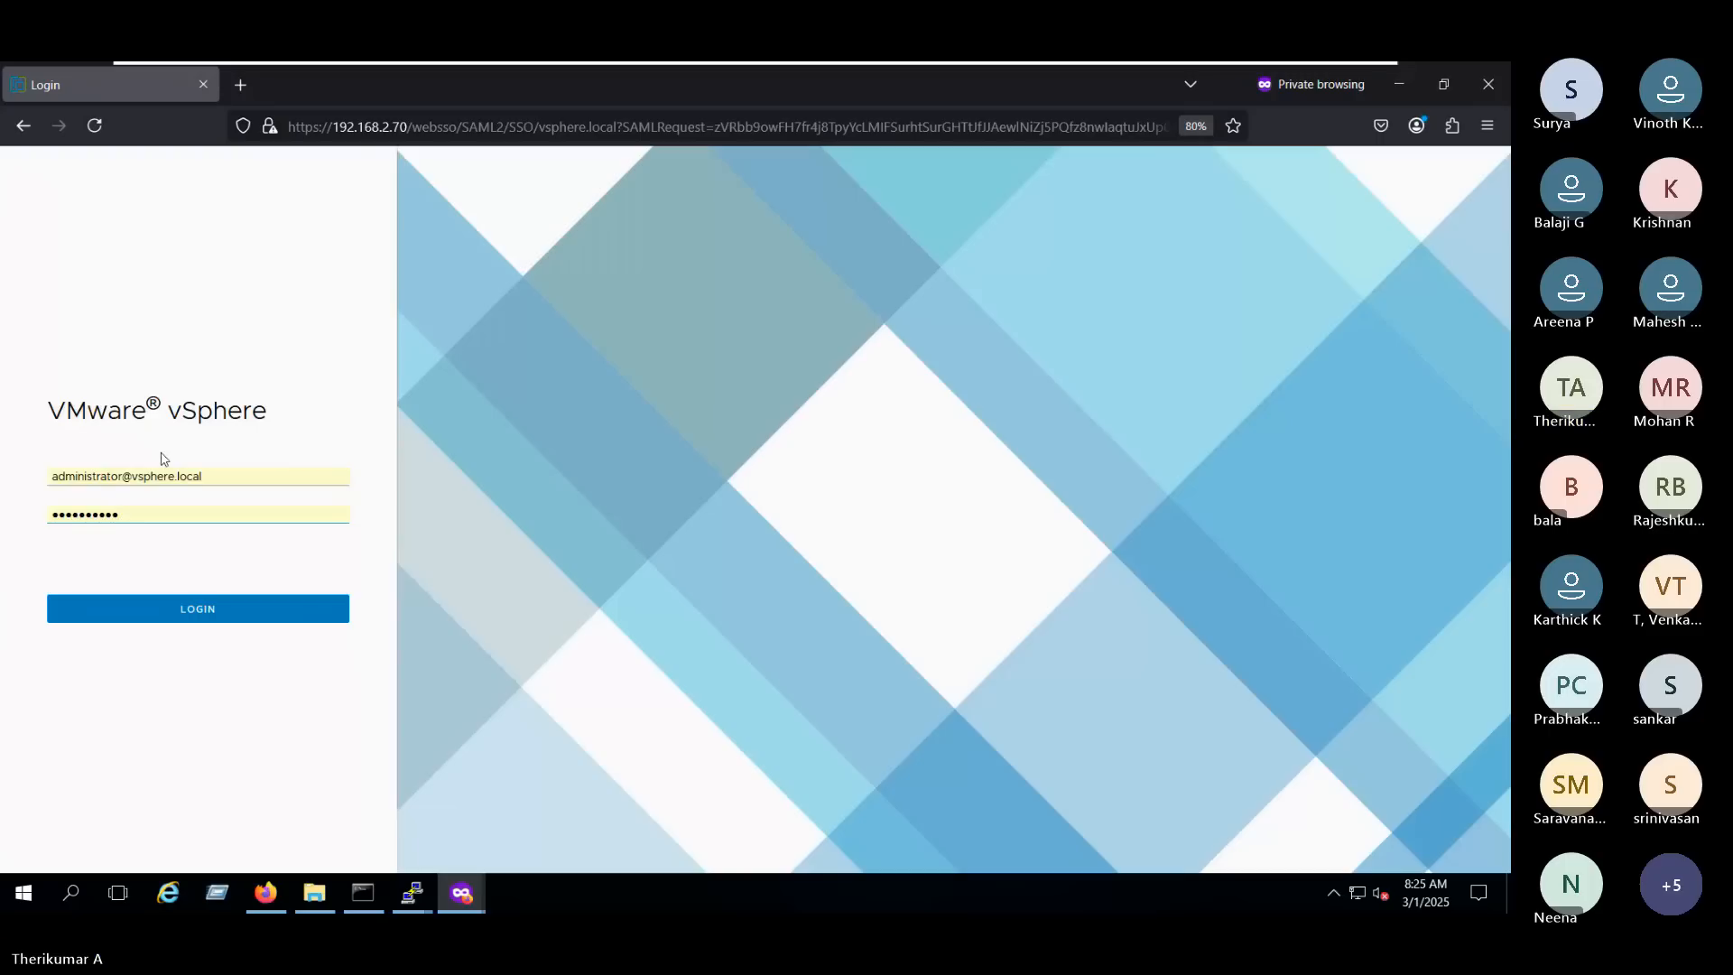
pyautogui.moveTo(50, 476); pyautogui.dragTo(329, 462)
pyautogui.click(336, 456)
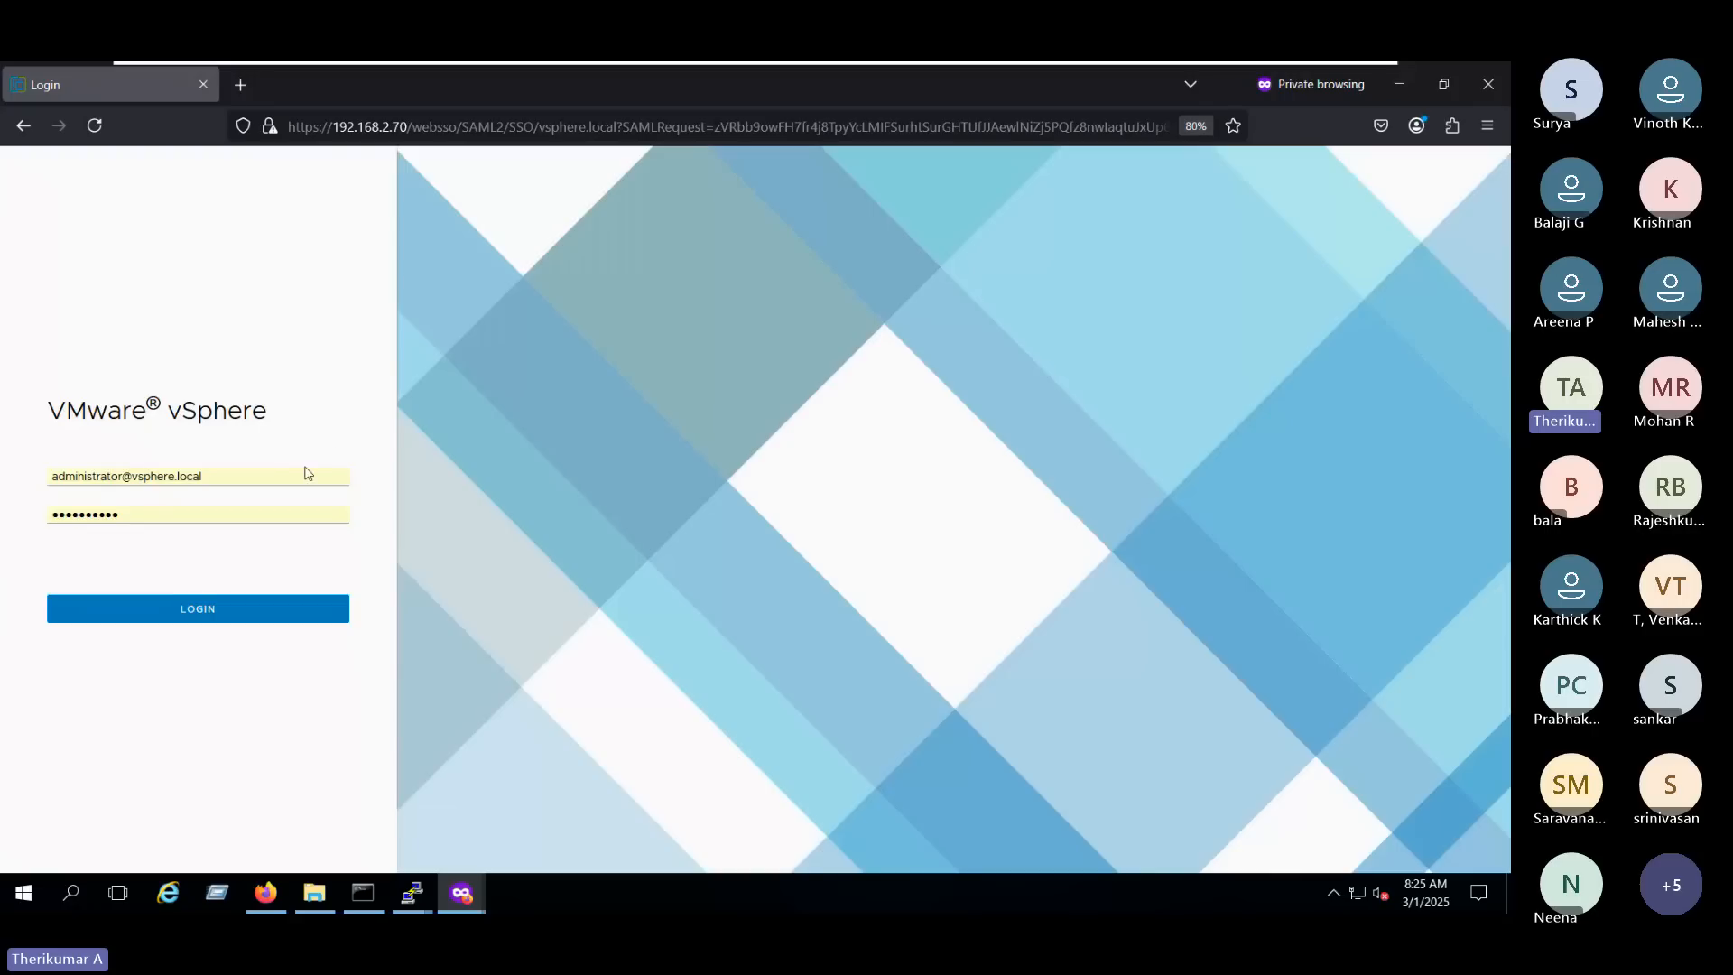
pyautogui.tripleClick(212, 469)
pyautogui.click(226, 473)
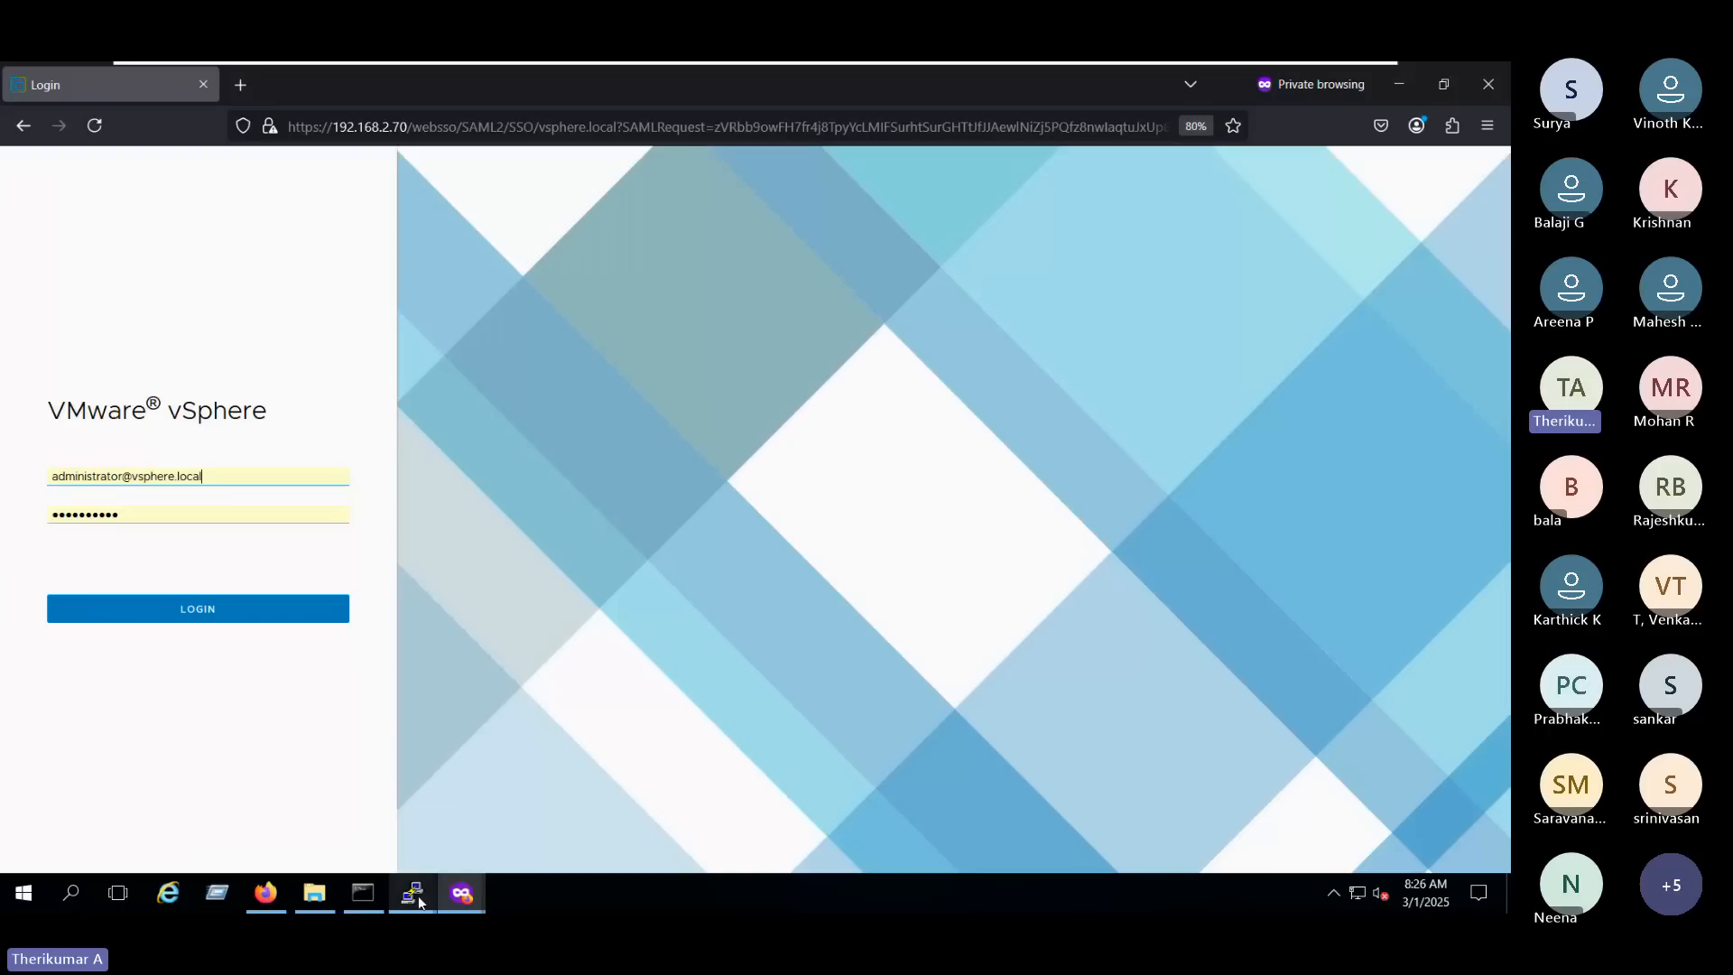
# - Switch back to the logged-in vSphere Client window and open the Single Sign On Users and Groups page in Administration
pyautogui.moveTo(461, 893)
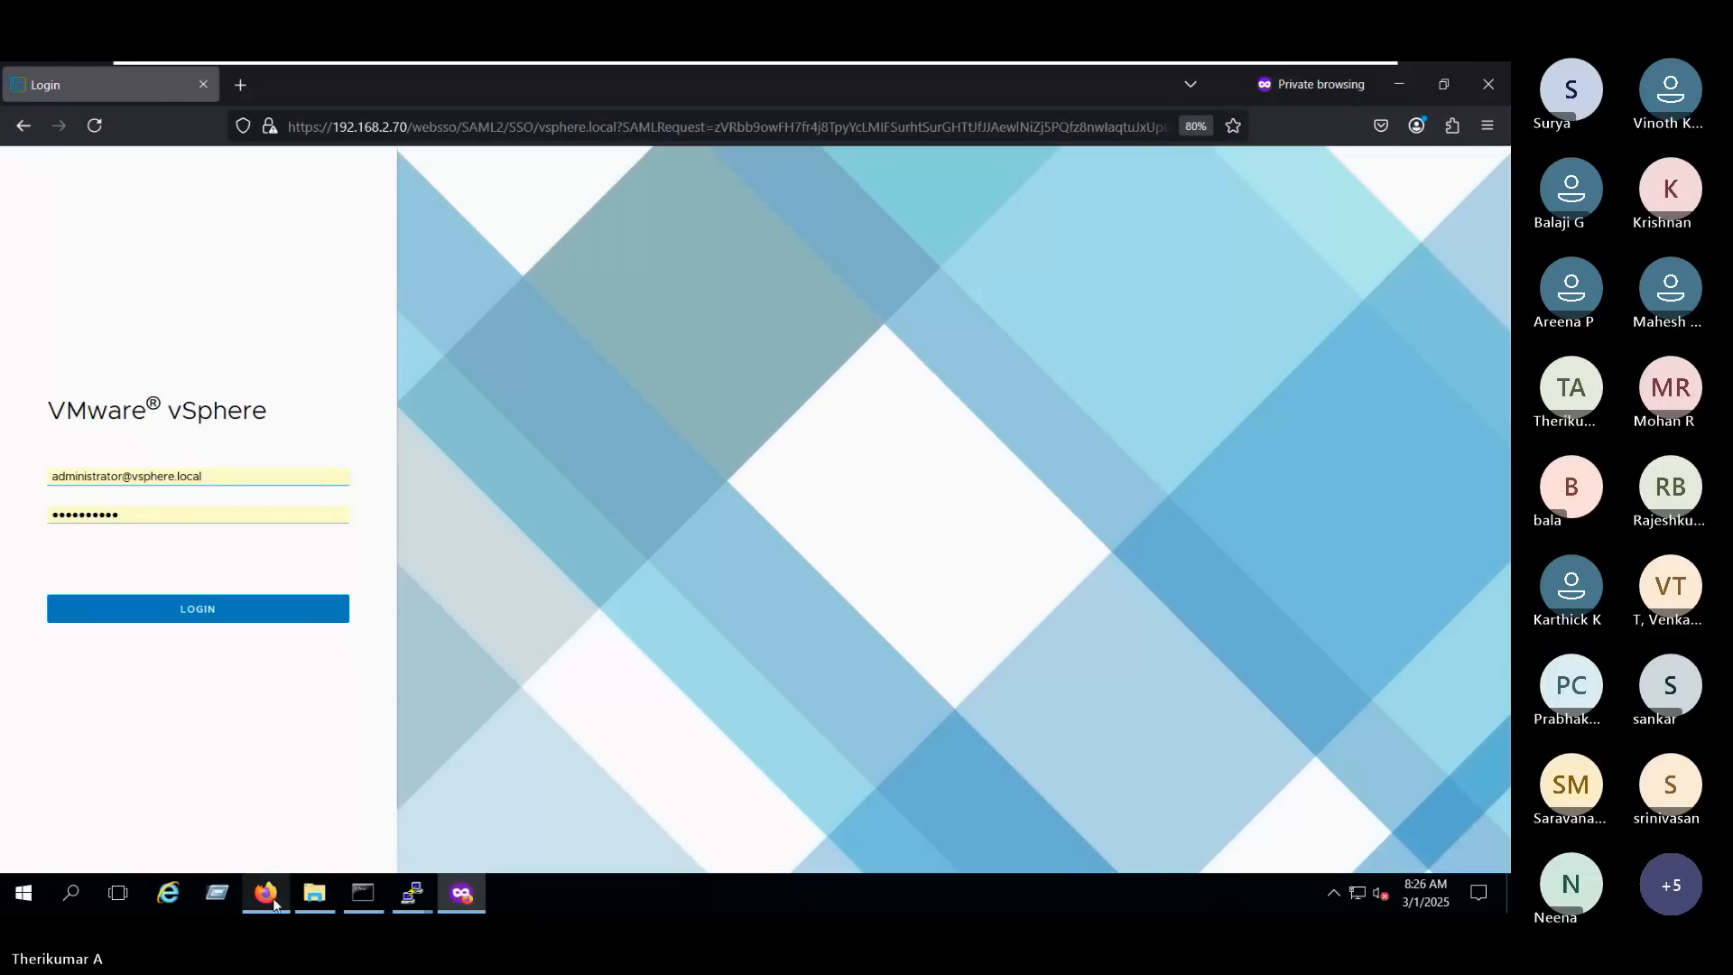
pyautogui.click(267, 895)
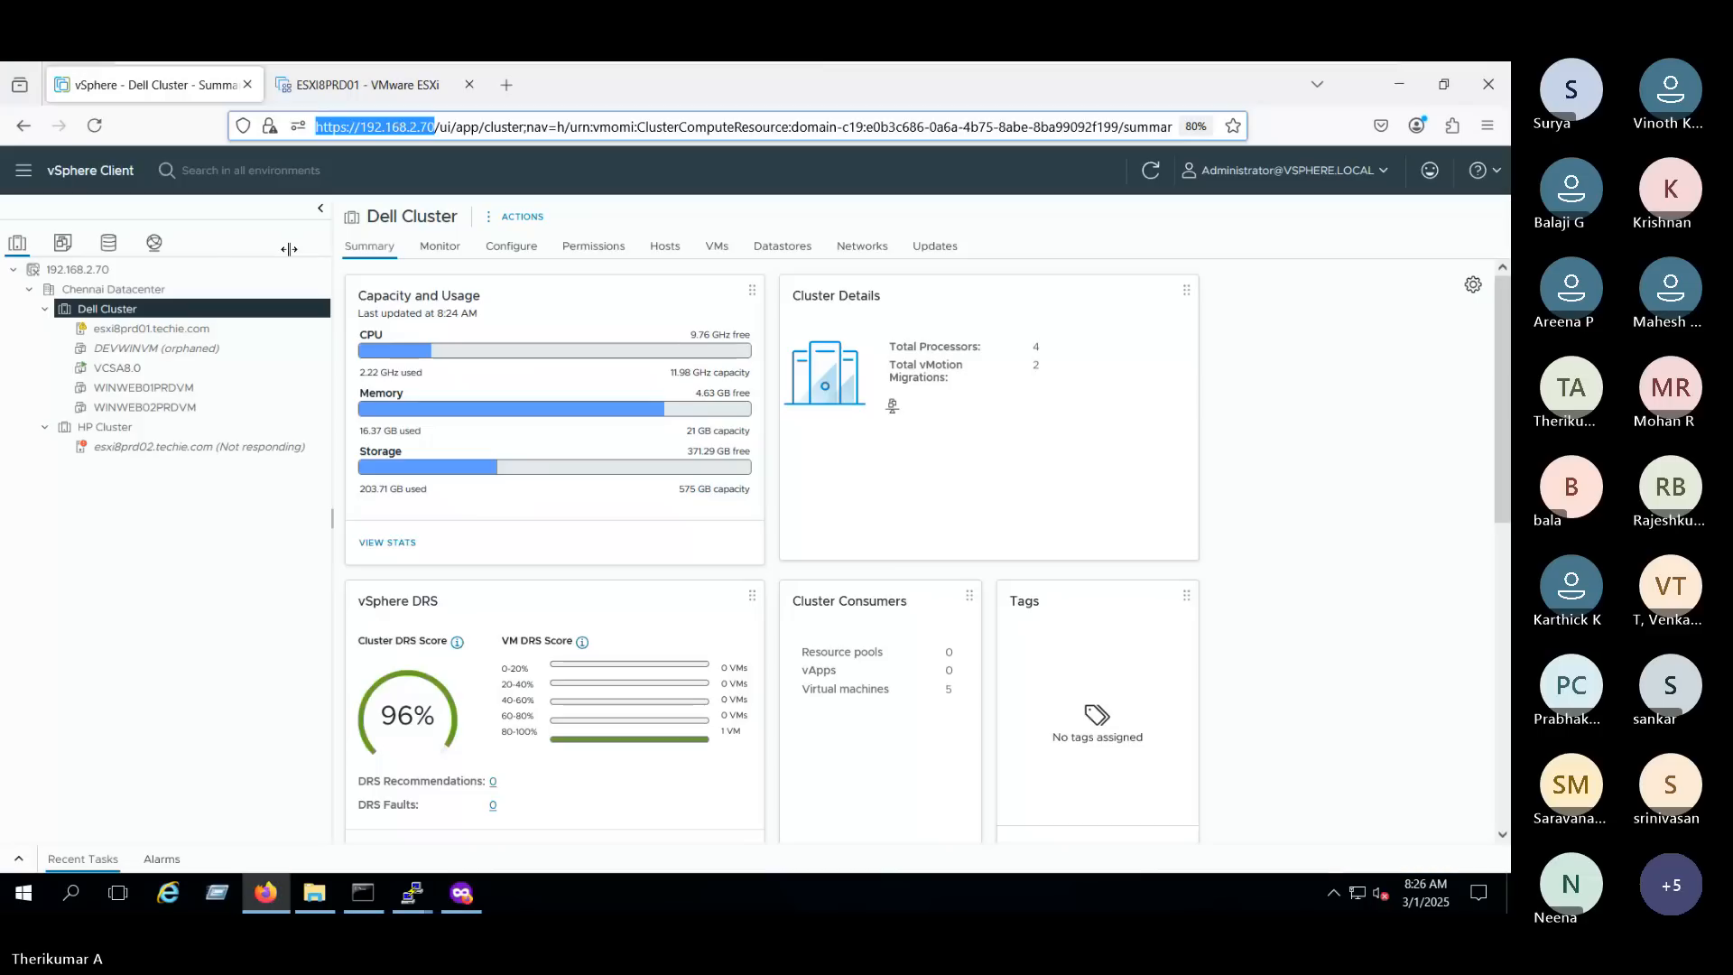
pyautogui.click(1371, 178)
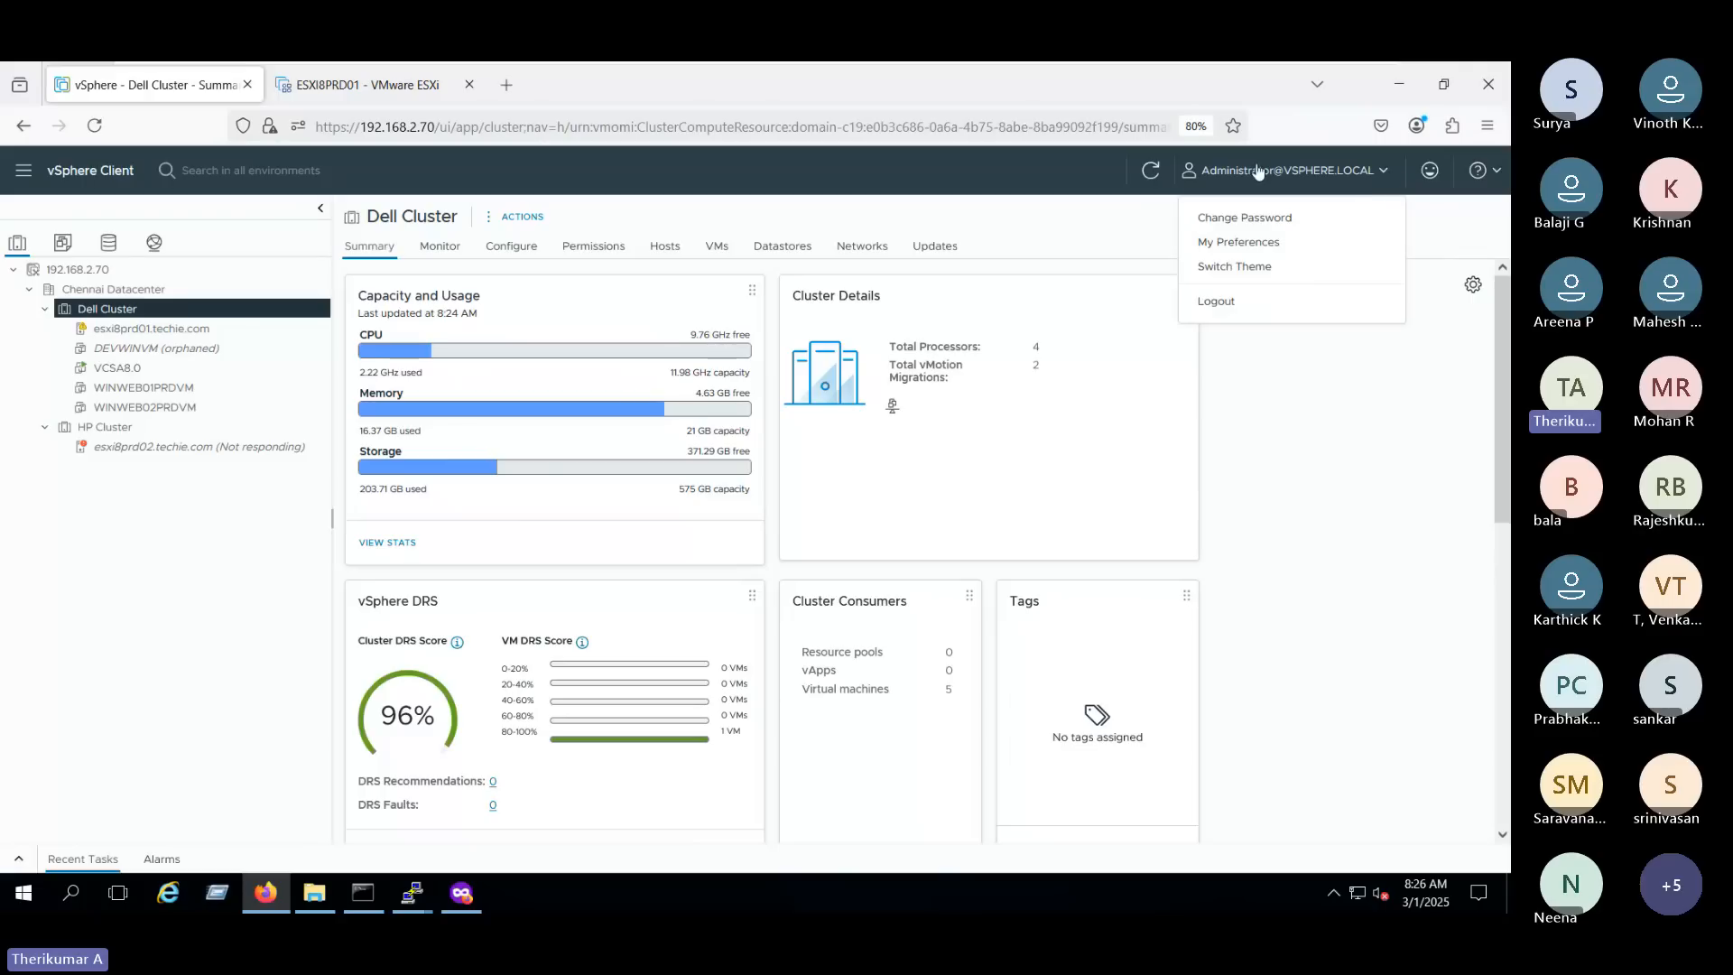
pyautogui.click(1309, 376)
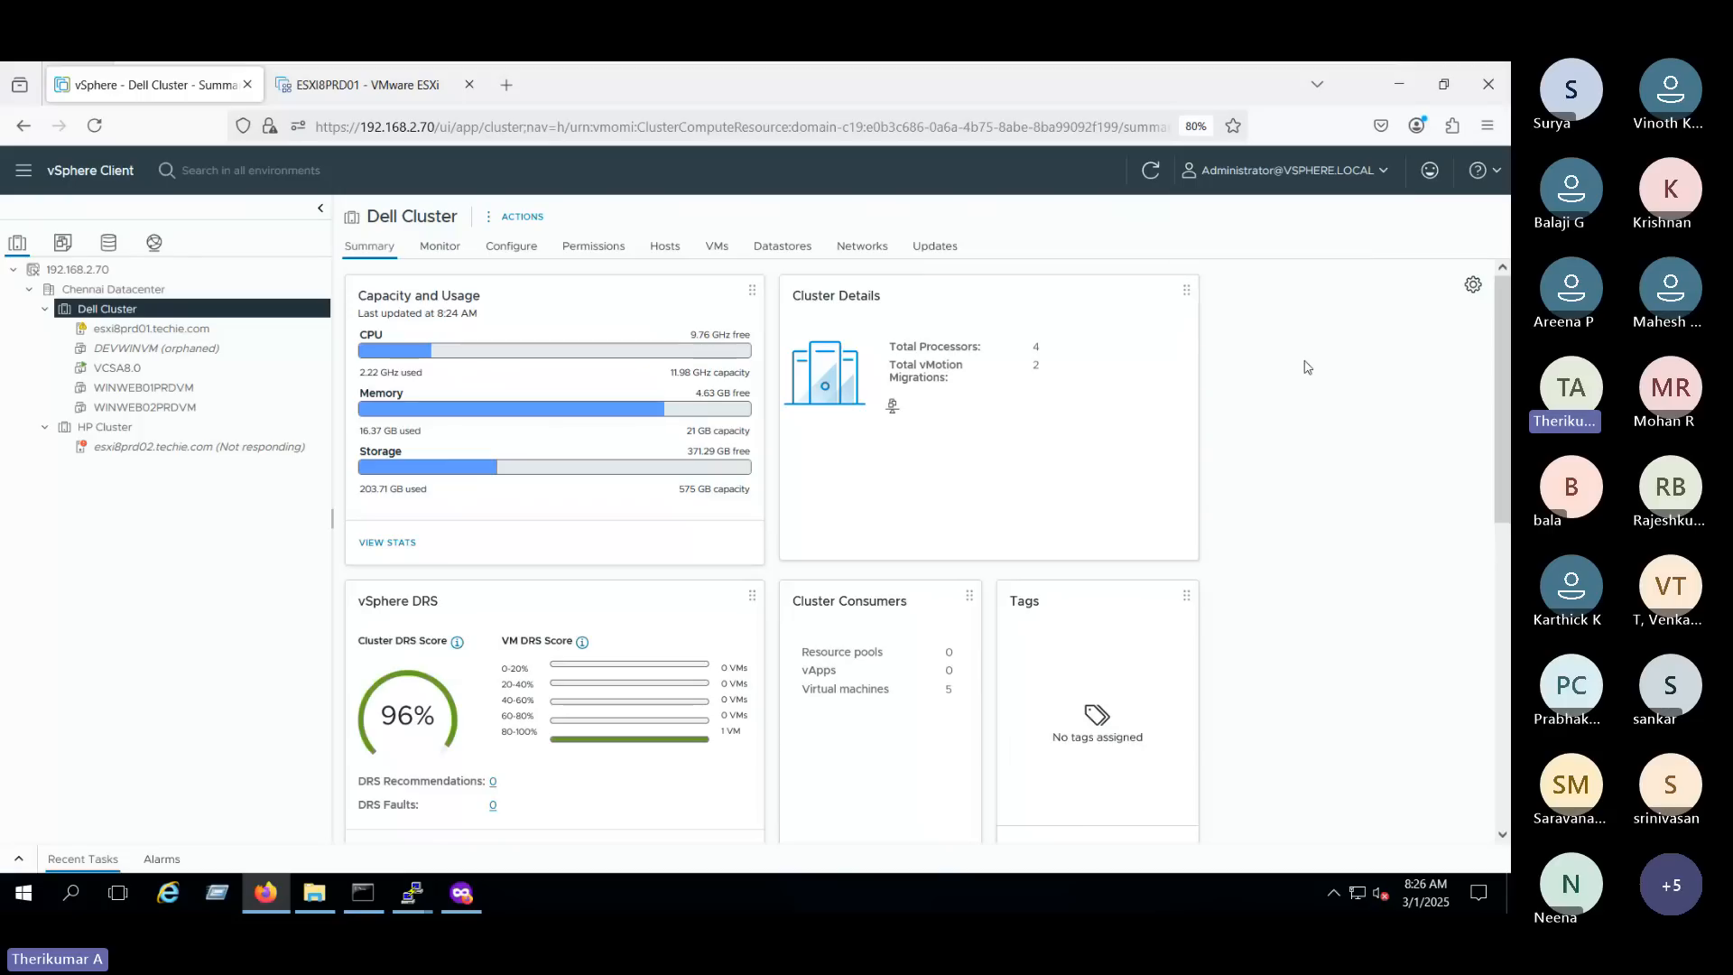
pyautogui.click(22, 179)
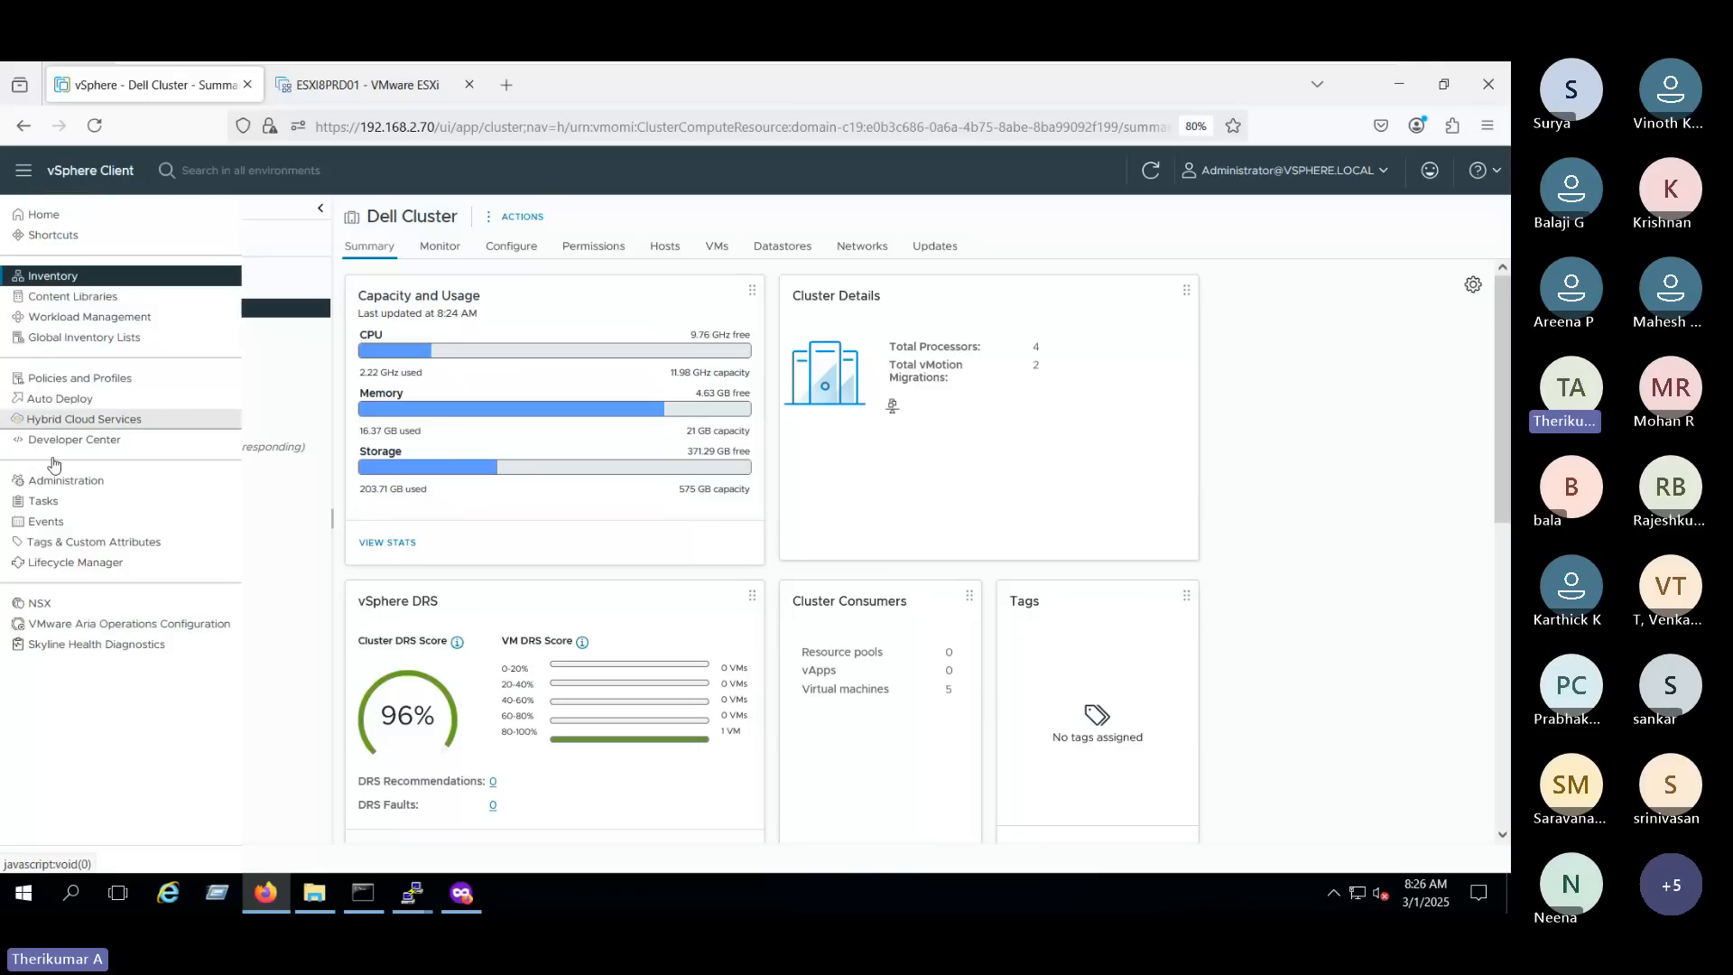
pyautogui.click(94, 482)
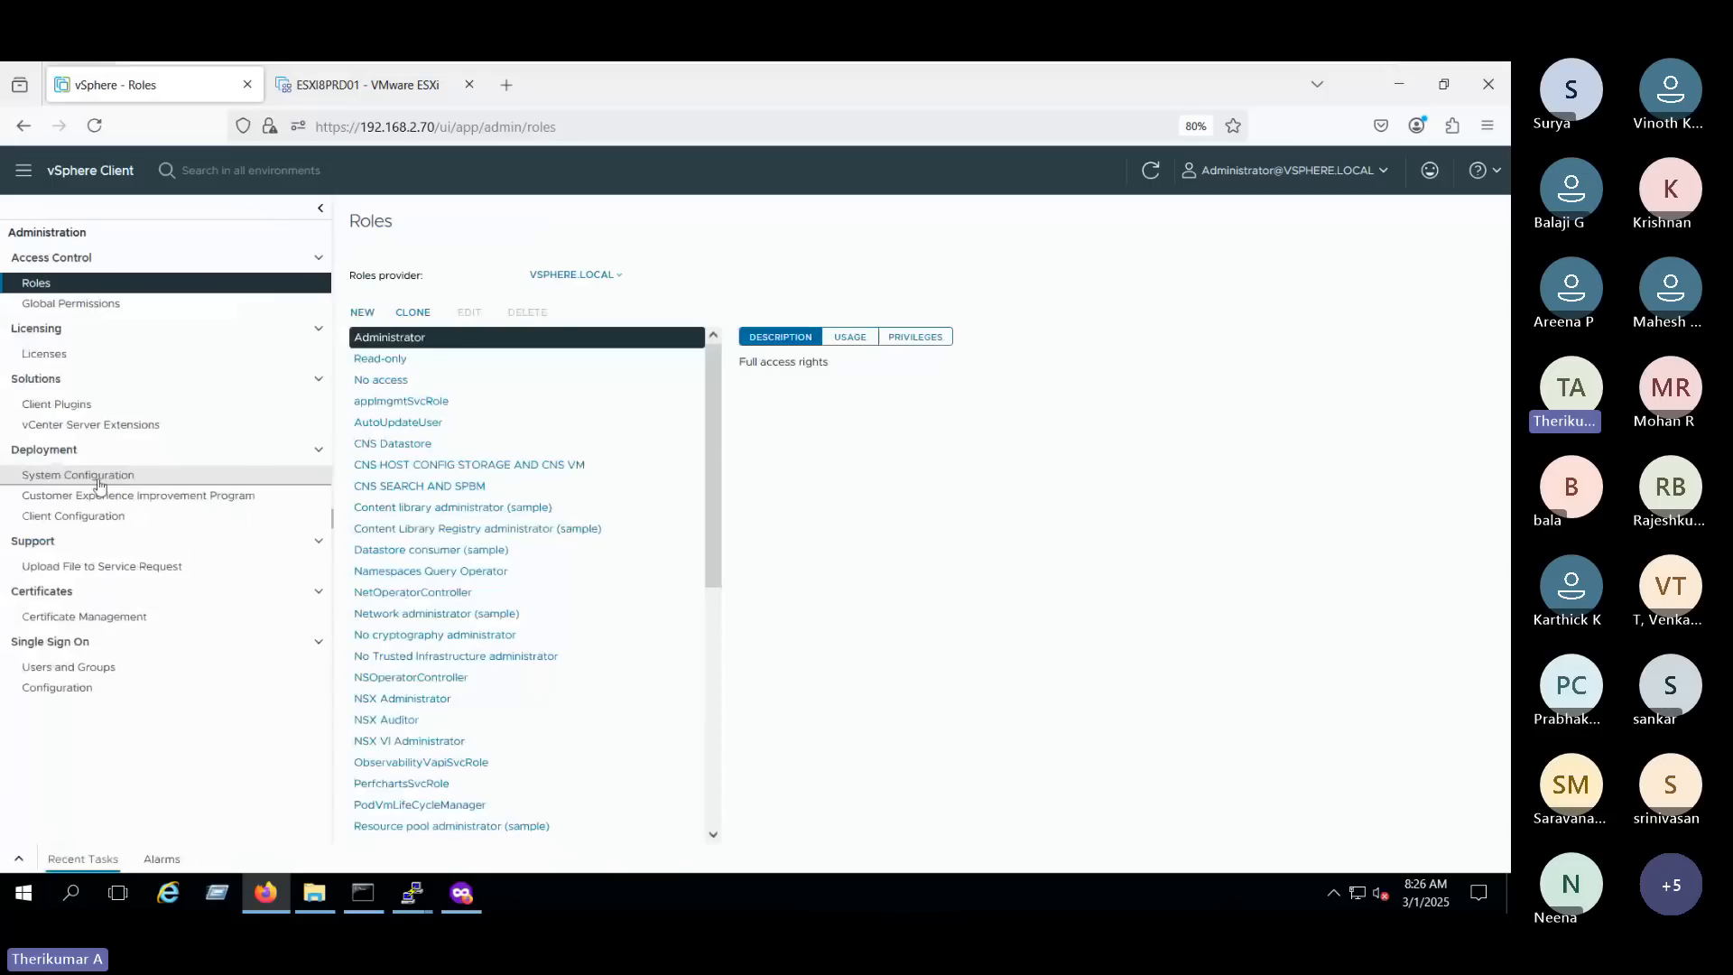
pyautogui.click(118, 674)
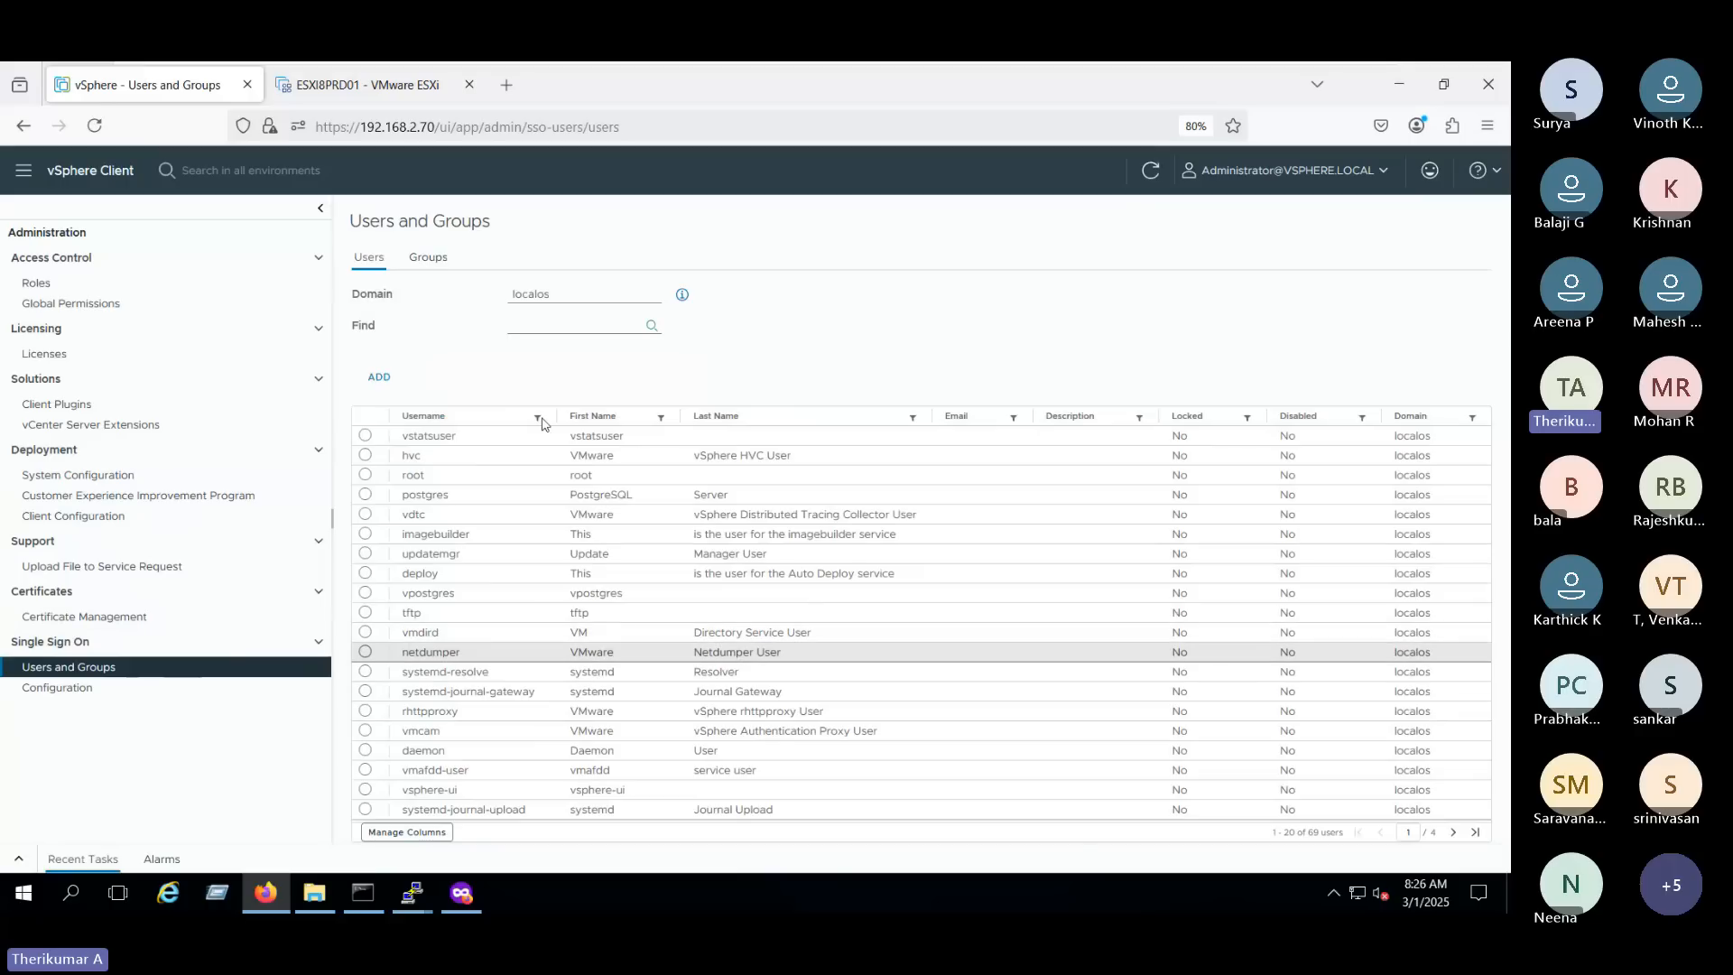
# - Compare the user lists of the vsphere.local and localos domains, and leave the domain set to vsphere.local
pyautogui.moveTo(353, 295); pyautogui.dragTo(407, 296)
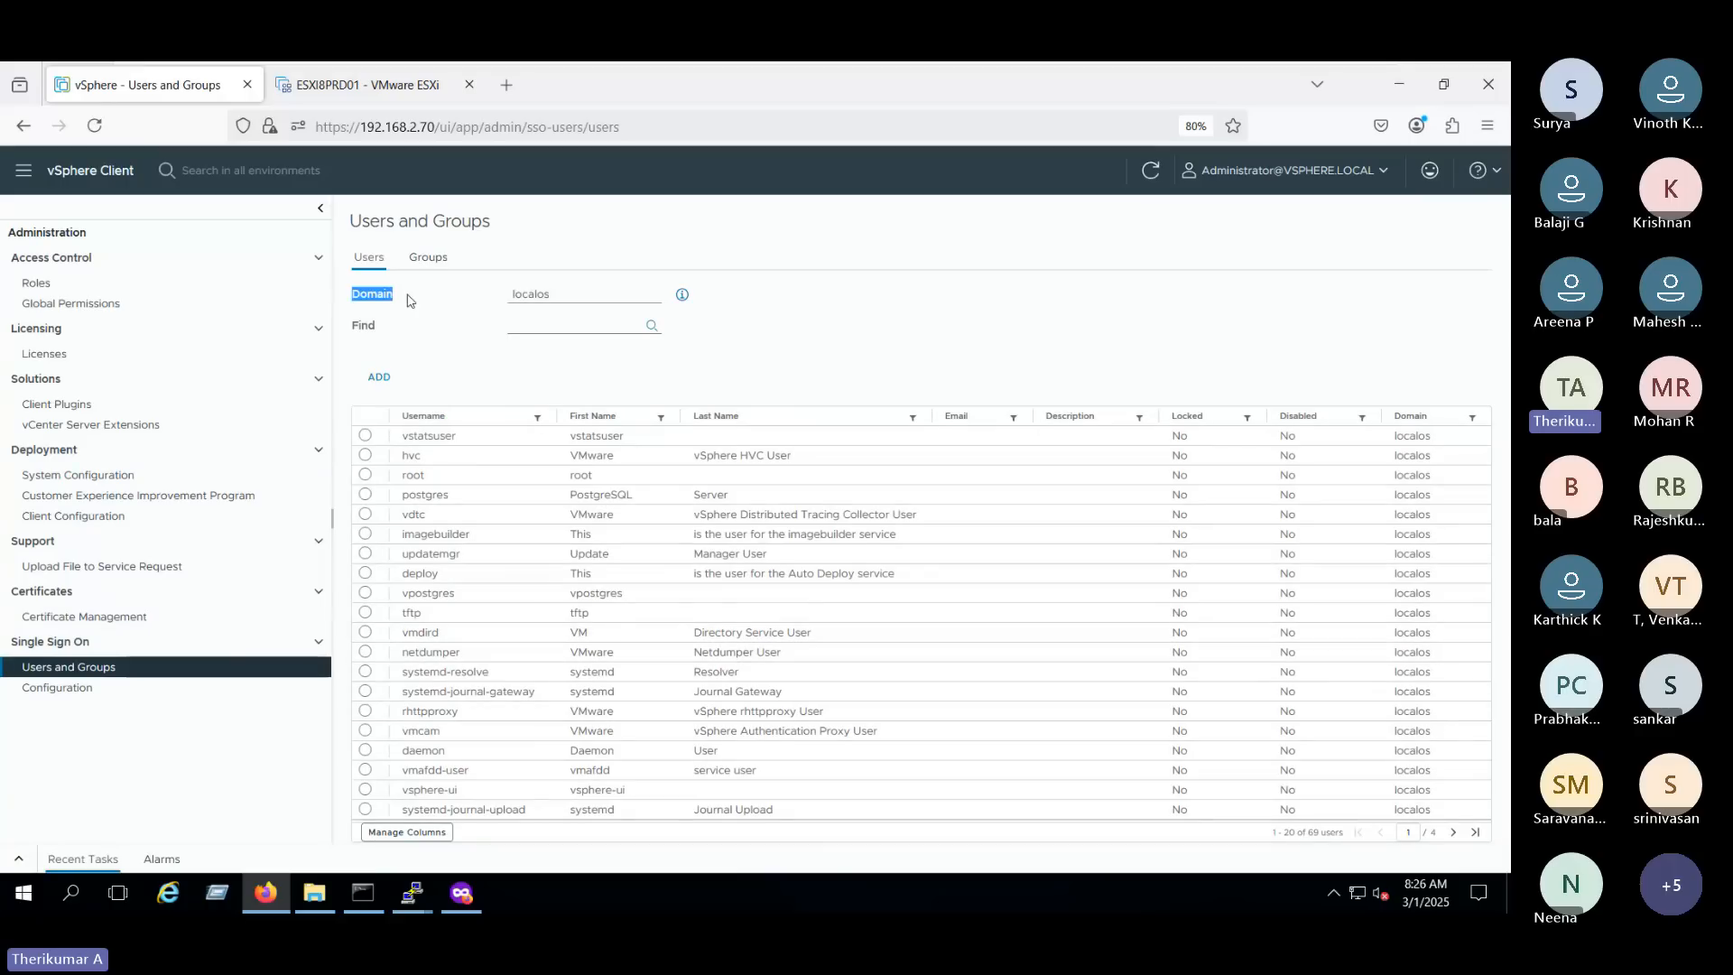
pyautogui.click(565, 296)
pyautogui.click(606, 323)
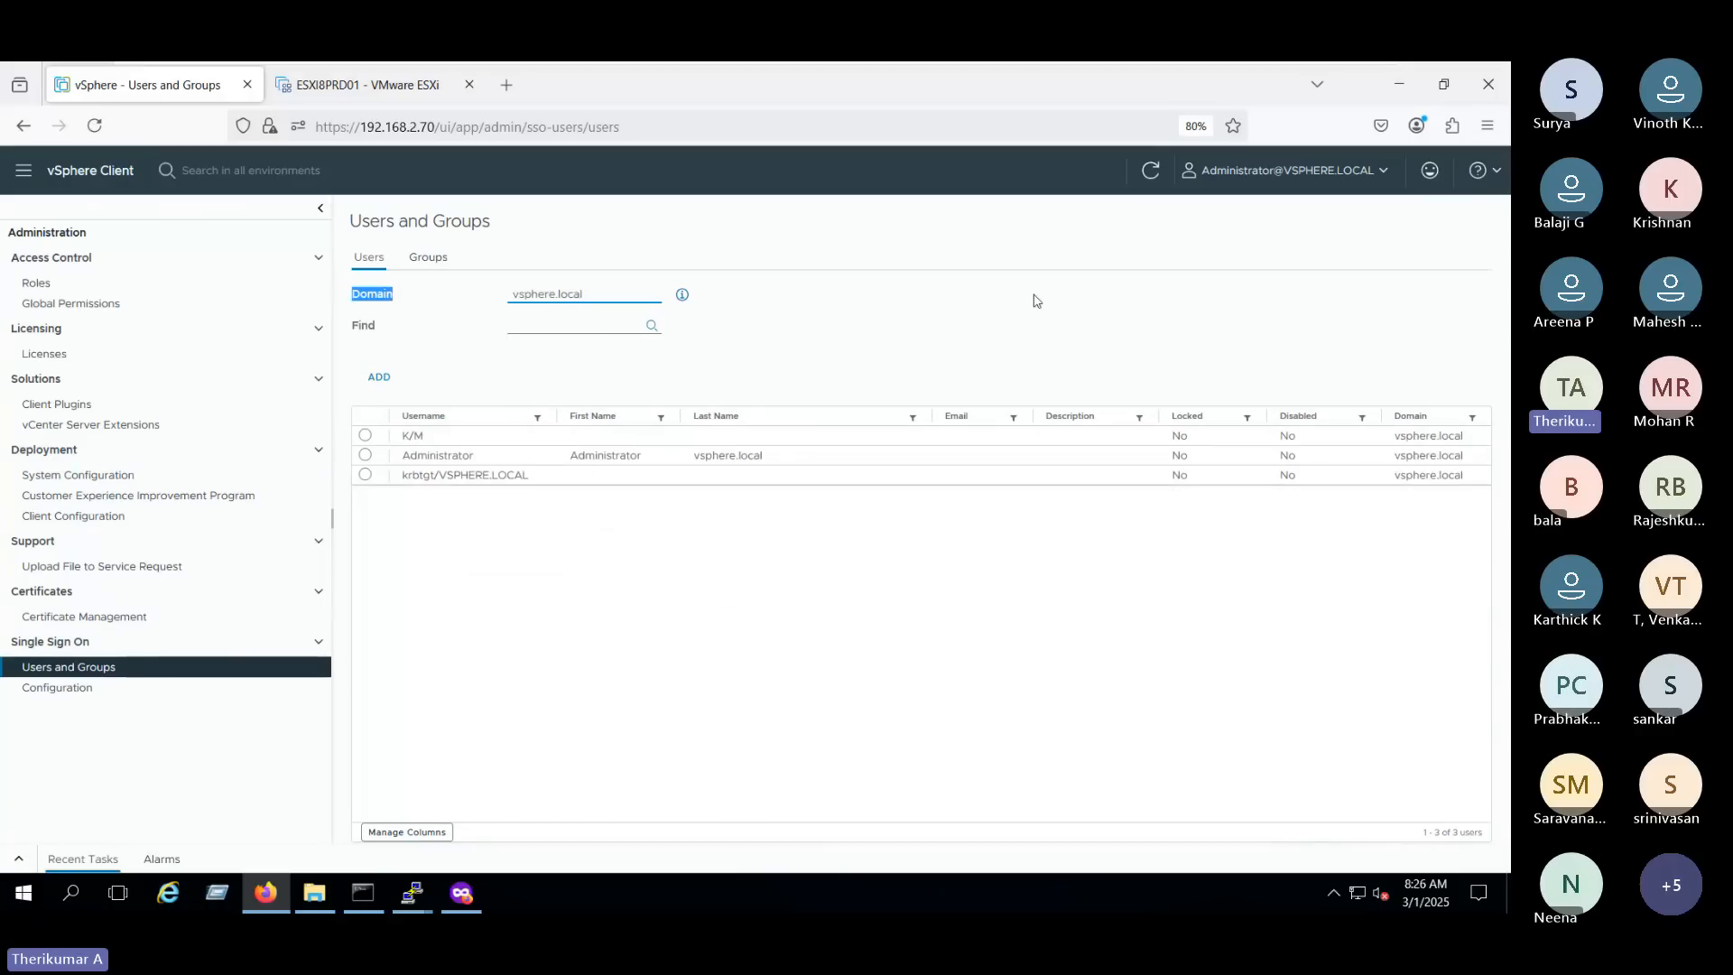
pyautogui.click(1034, 298)
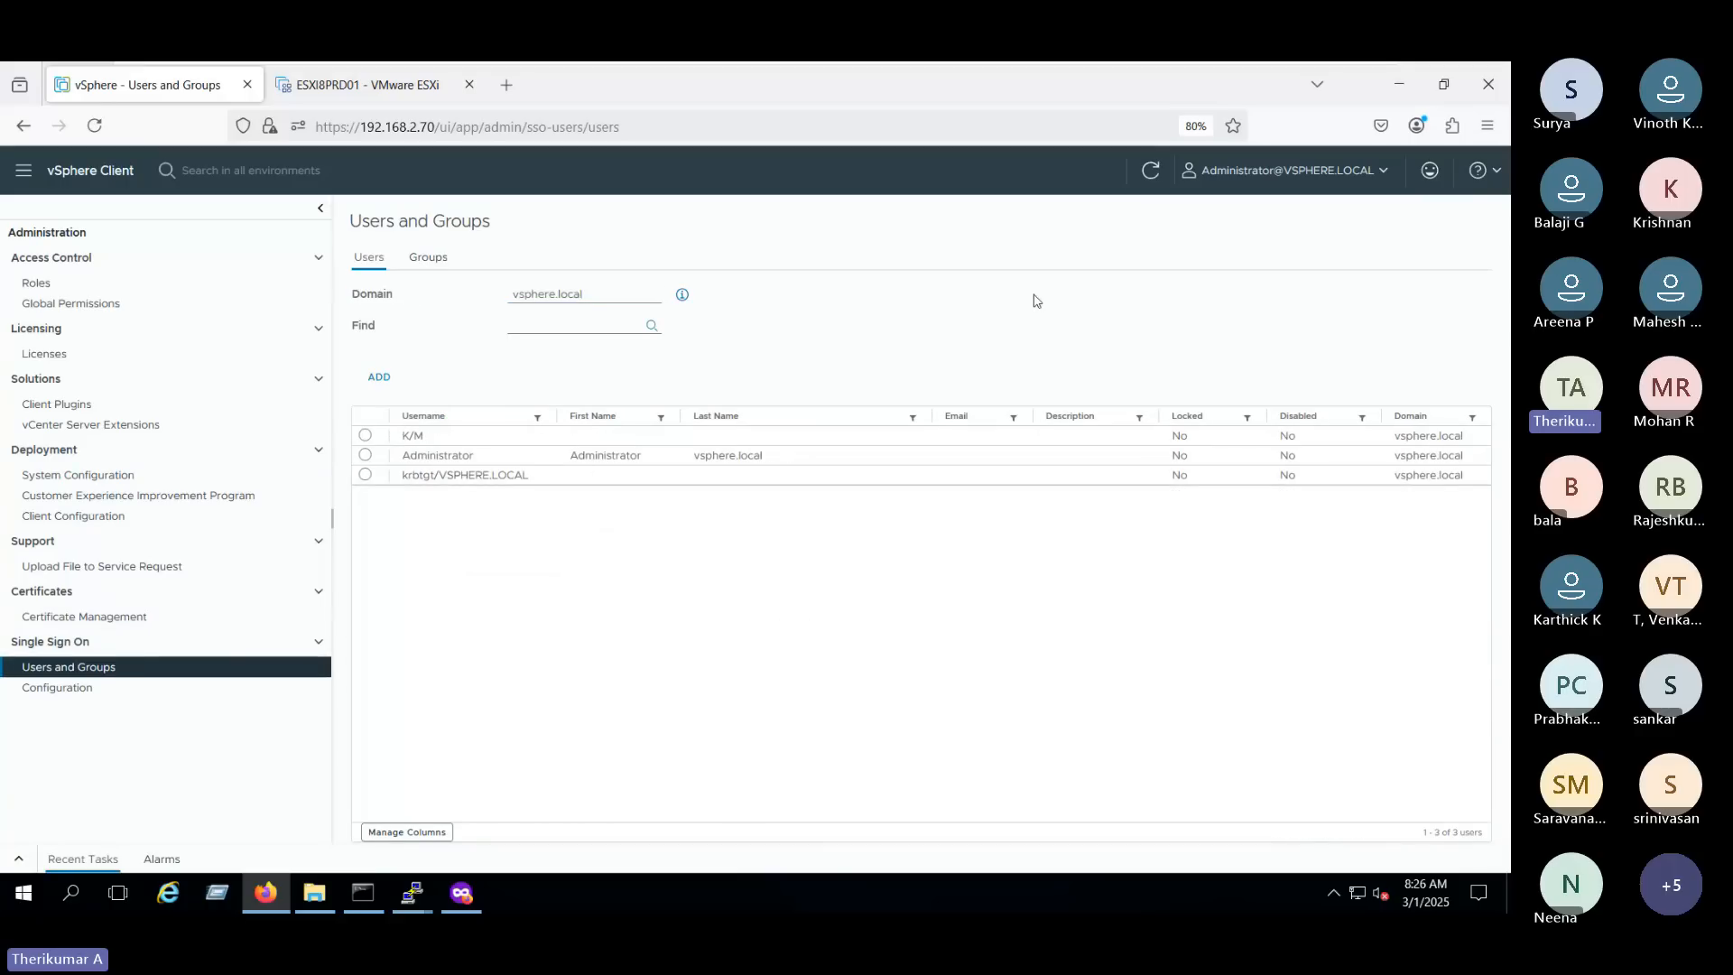
pyautogui.click(563, 296)
pyautogui.click(538, 339)
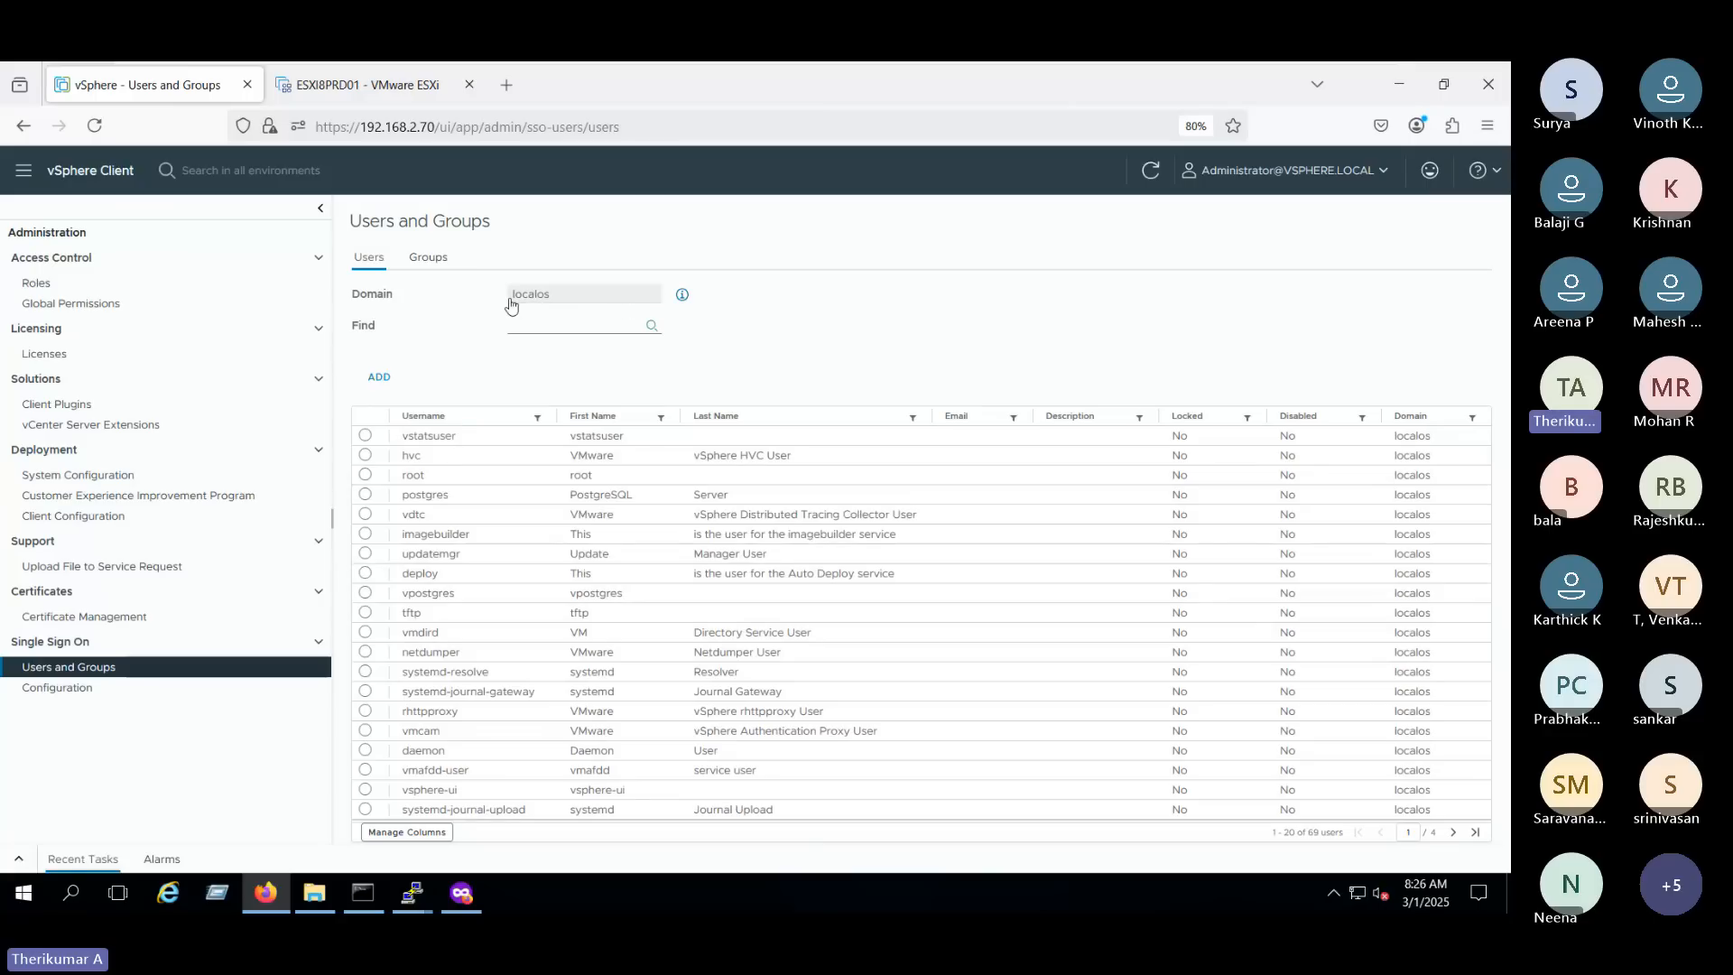
pyautogui.click(581, 303)
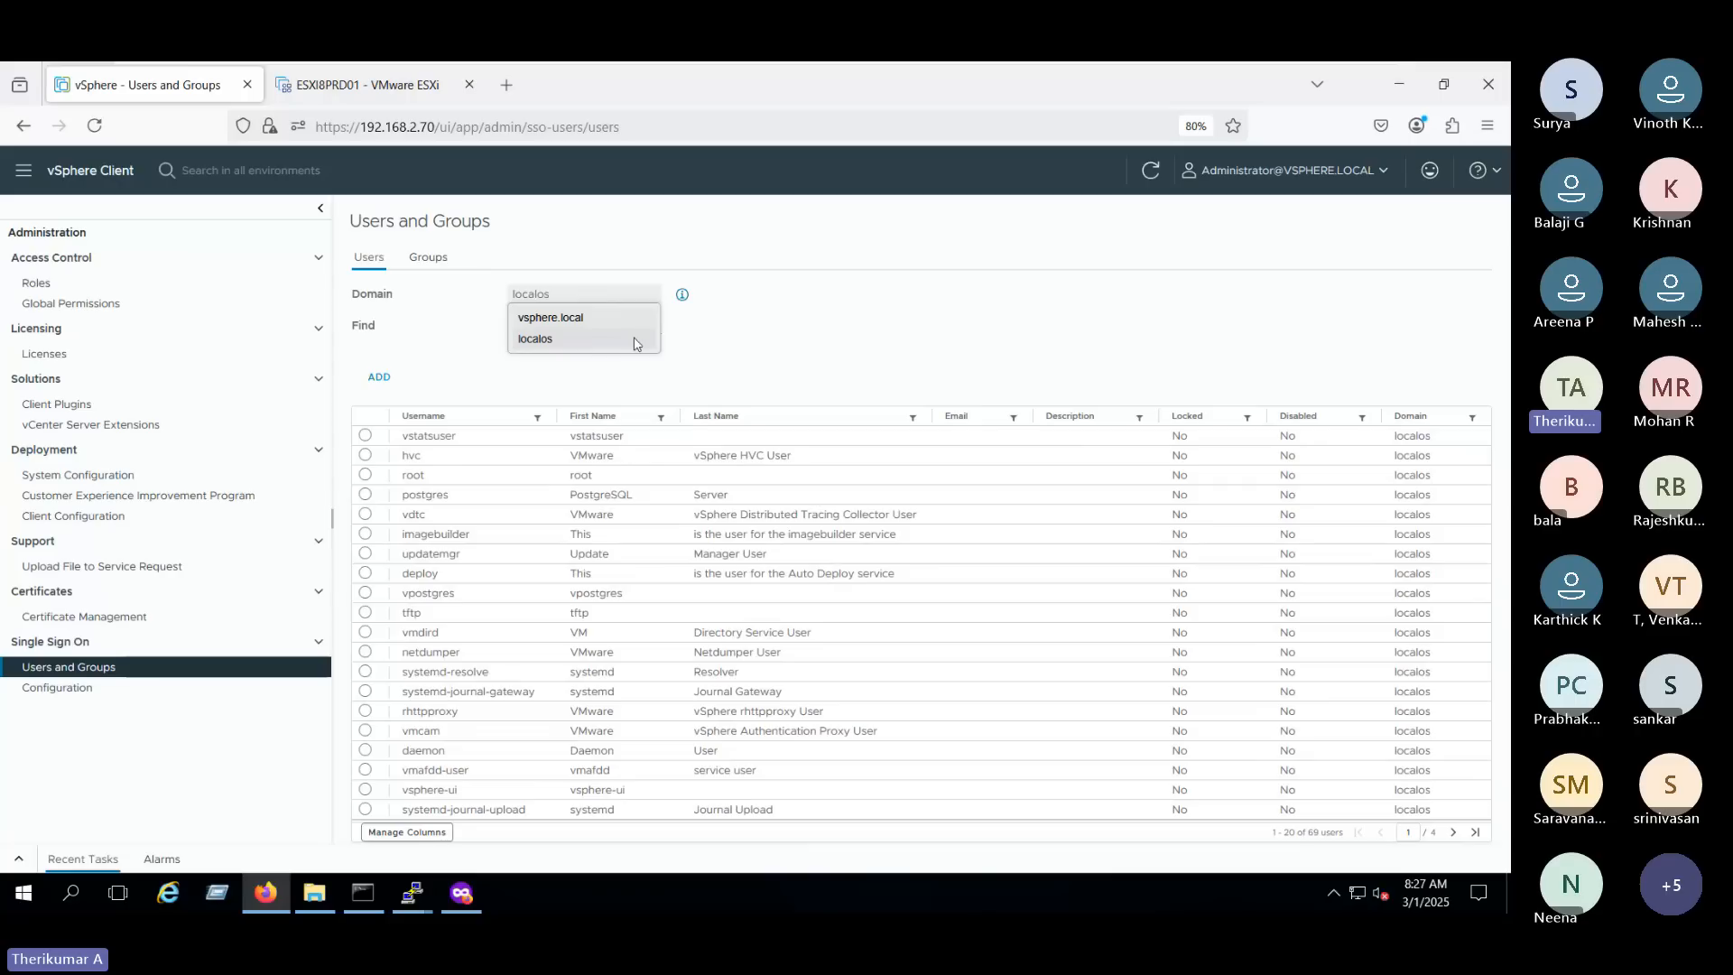
pyautogui.click(559, 318)
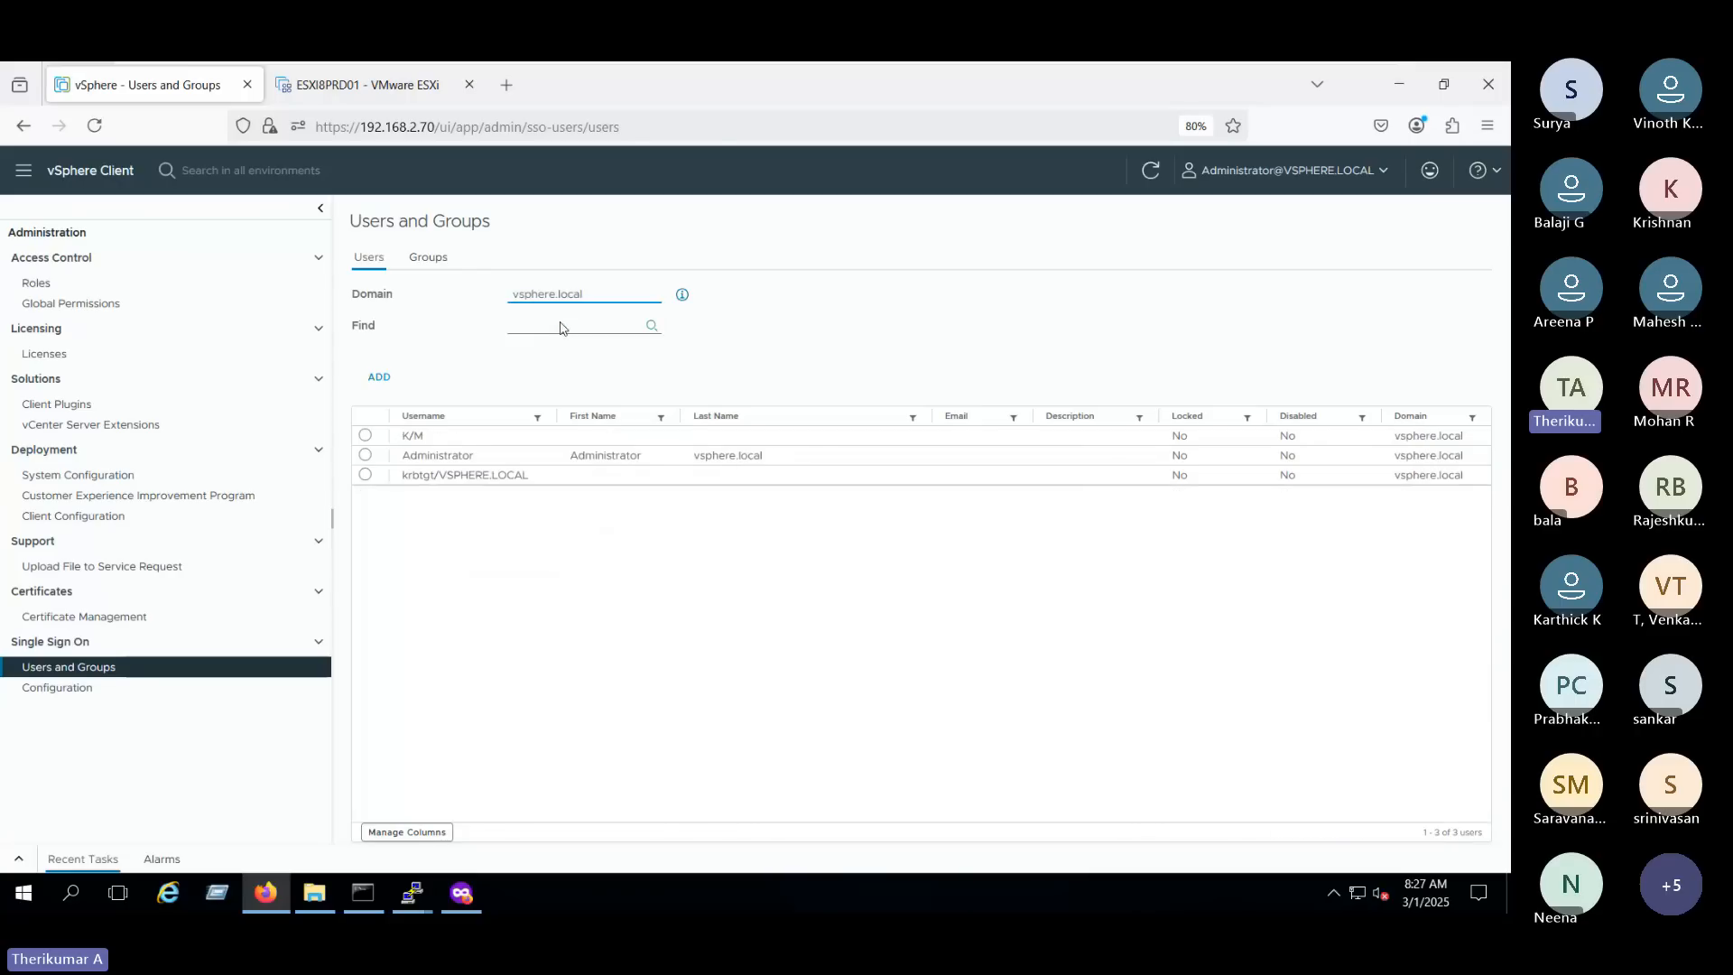
# - Select the Administrator account in the vsphere.local user list and examine its entry
pyautogui.click(402, 455)
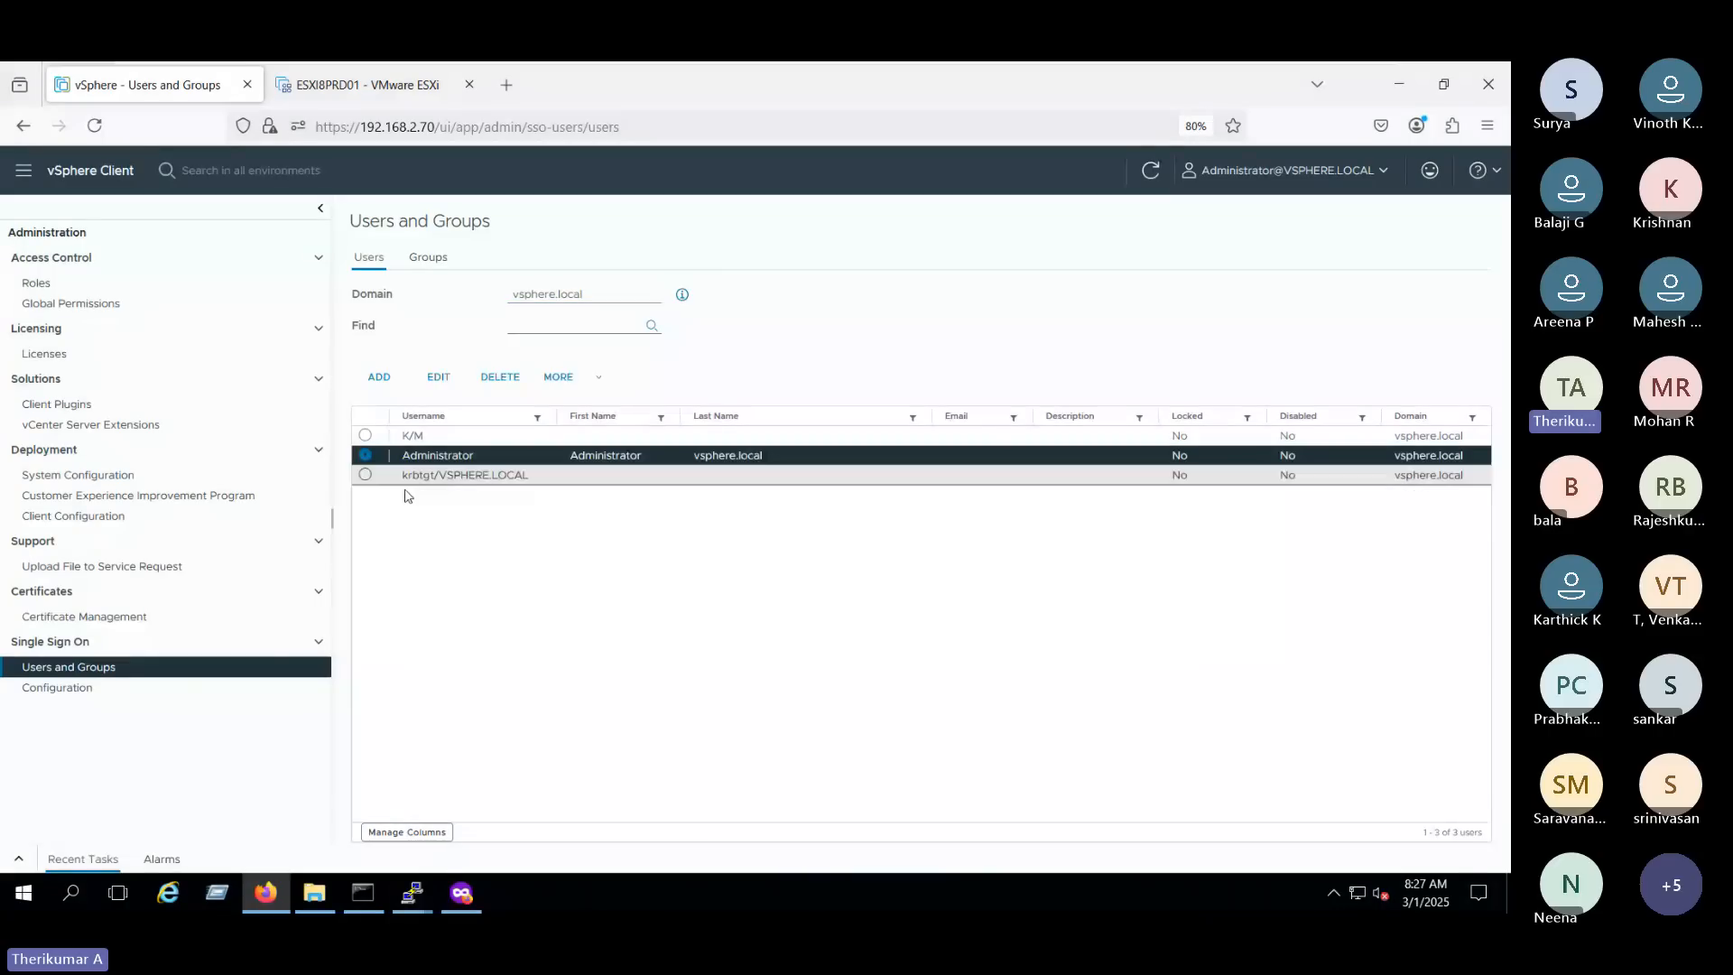
pyautogui.moveTo(404, 496); pyautogui.dragTo(566, 496)
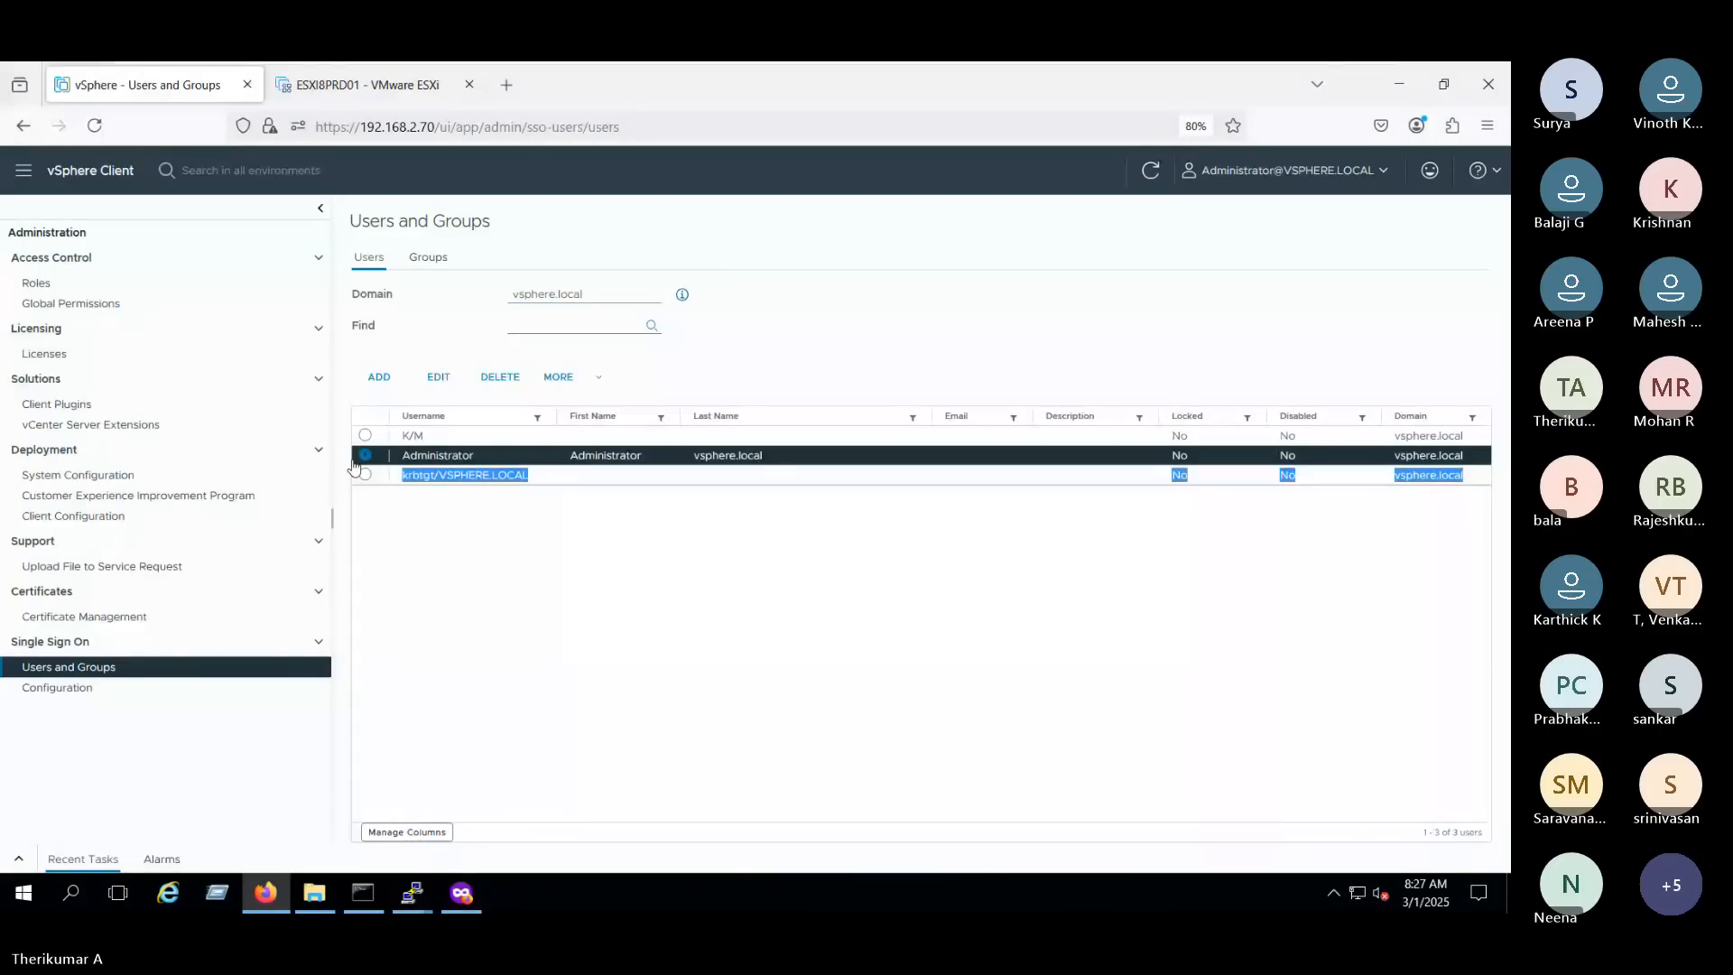
pyautogui.click(424, 460)
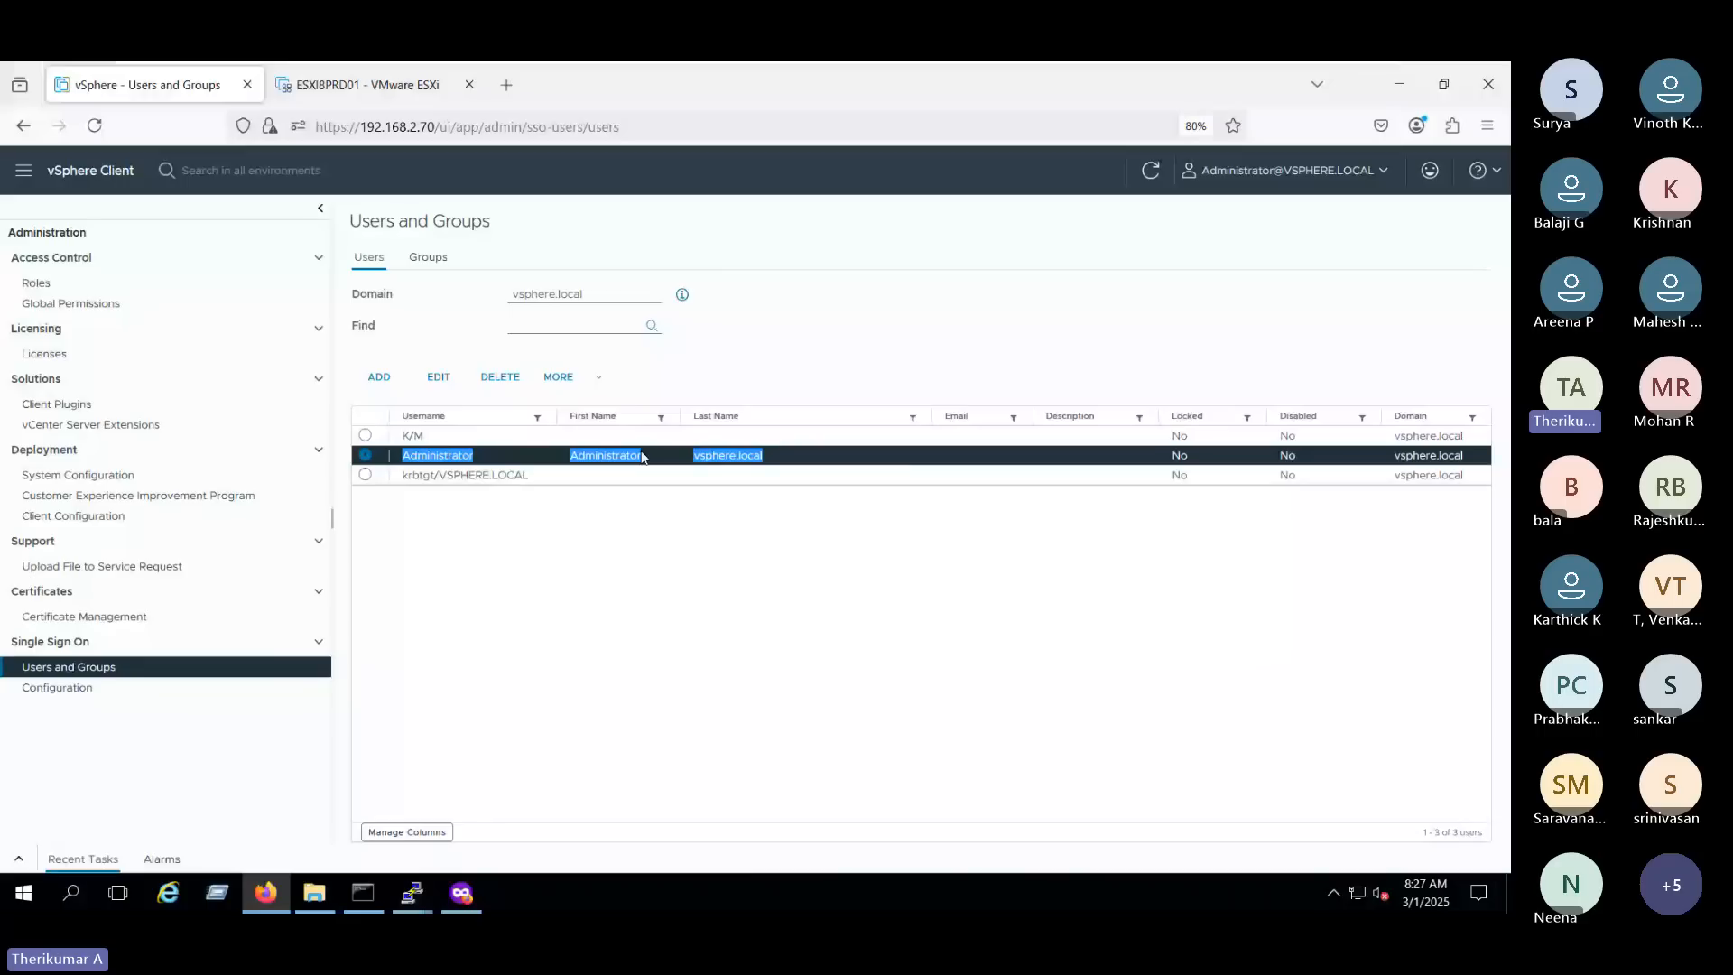
pyautogui.click(402, 392)
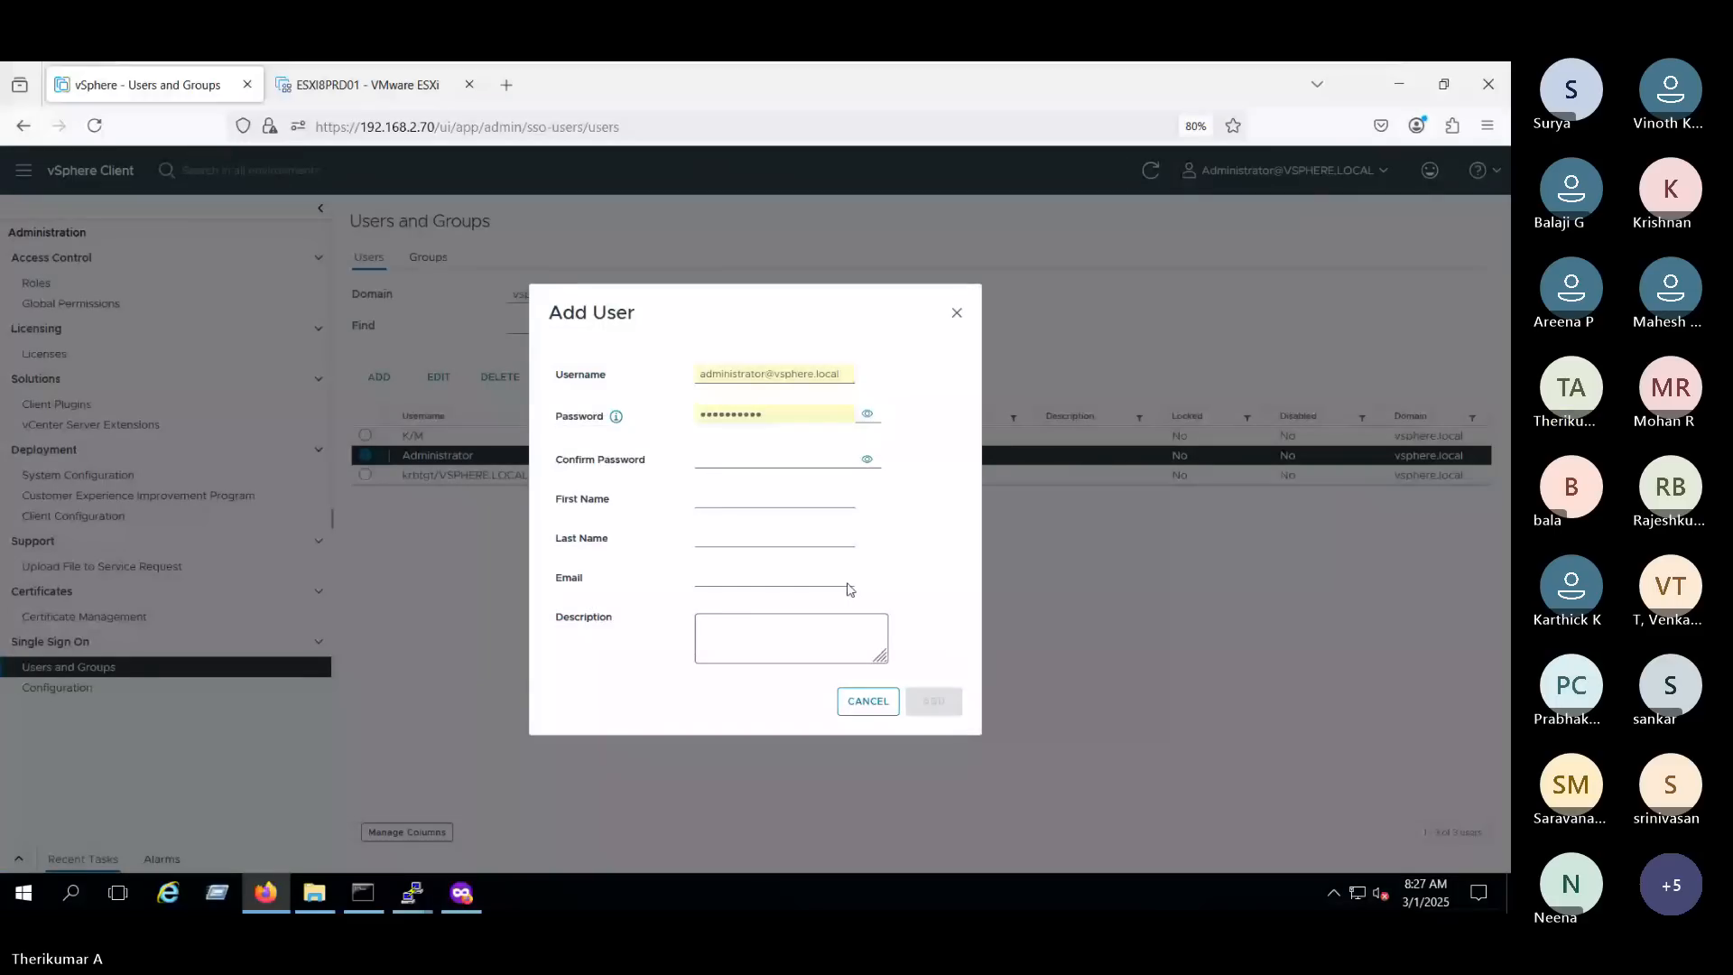
pyautogui.click(757, 366)
pyautogui.click(763, 363)
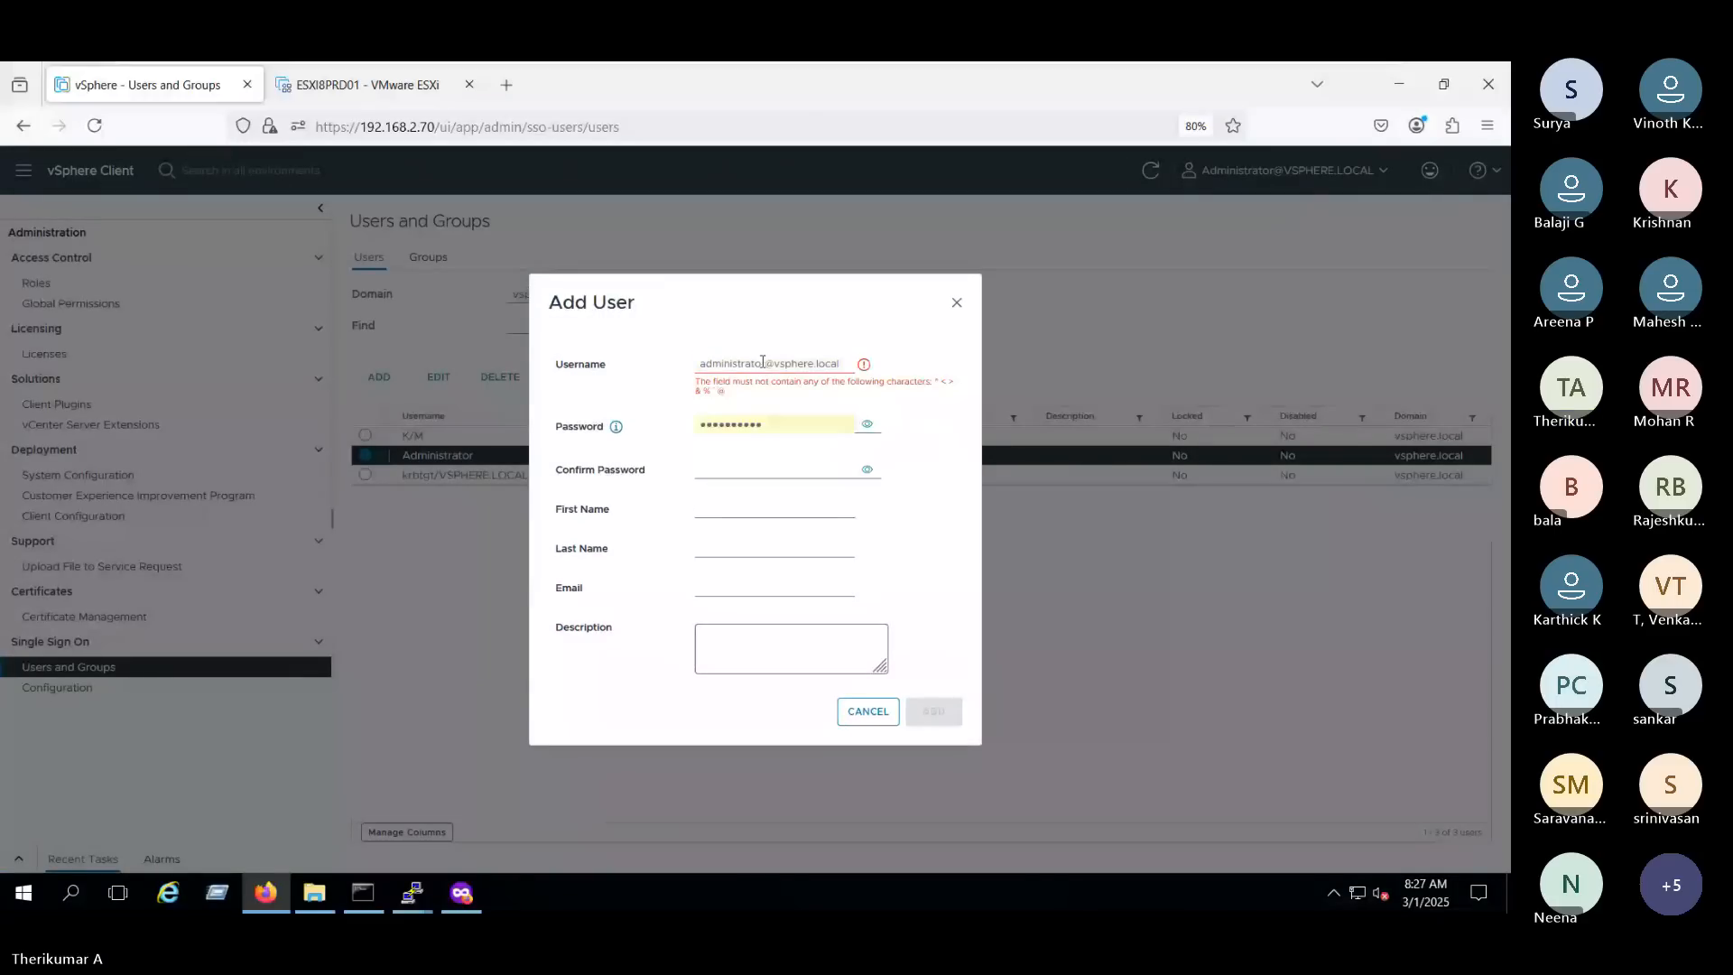
pyautogui.click(762, 361)
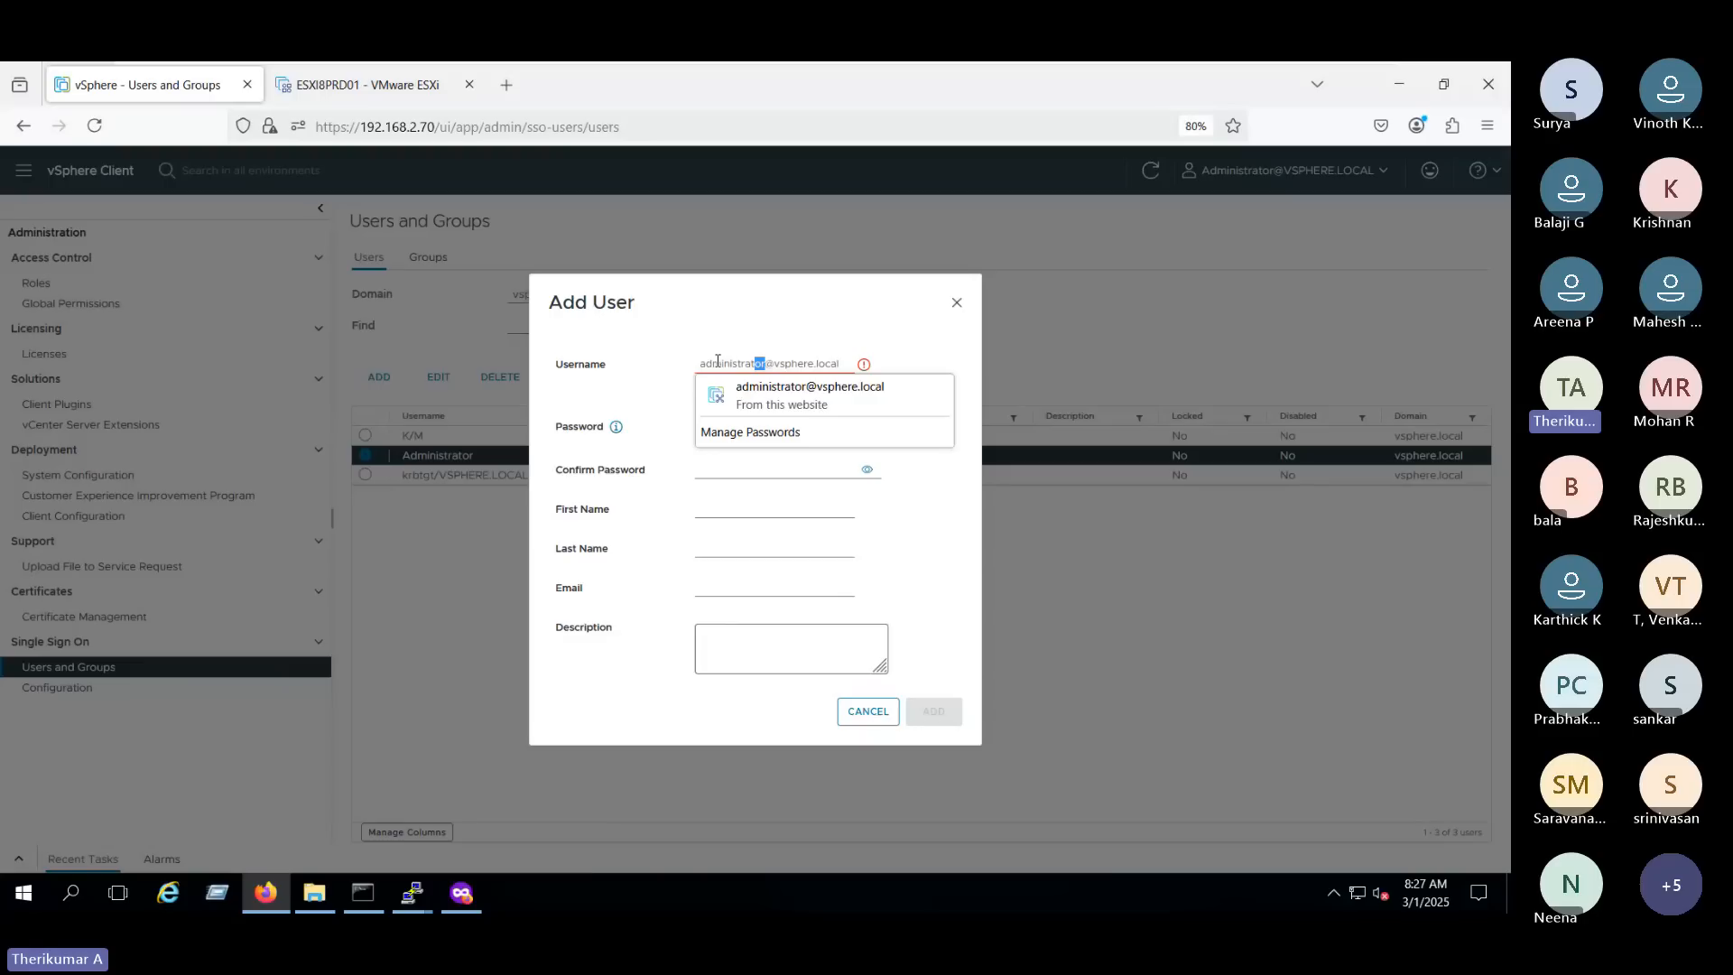
pyautogui.hotkey('ctrl', 'a')
pyautogui.press('BackSpace')
pyautogui.write('L')
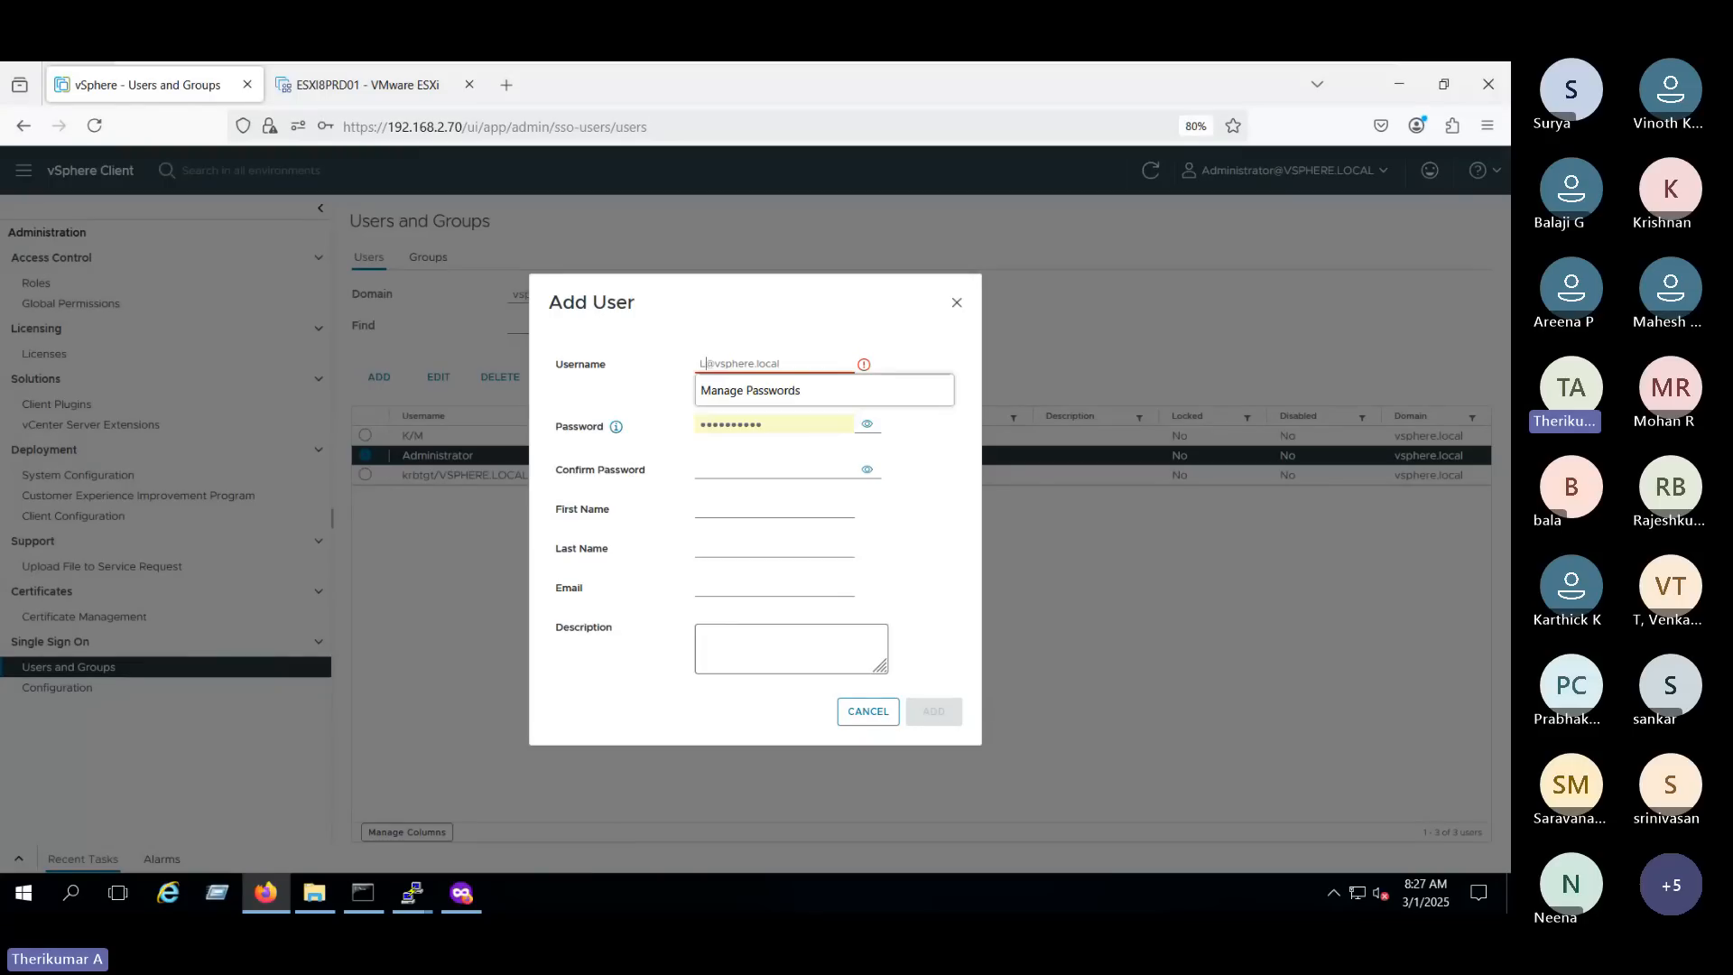
pyautogui.write('2')
pyautogui.click(642, 336)
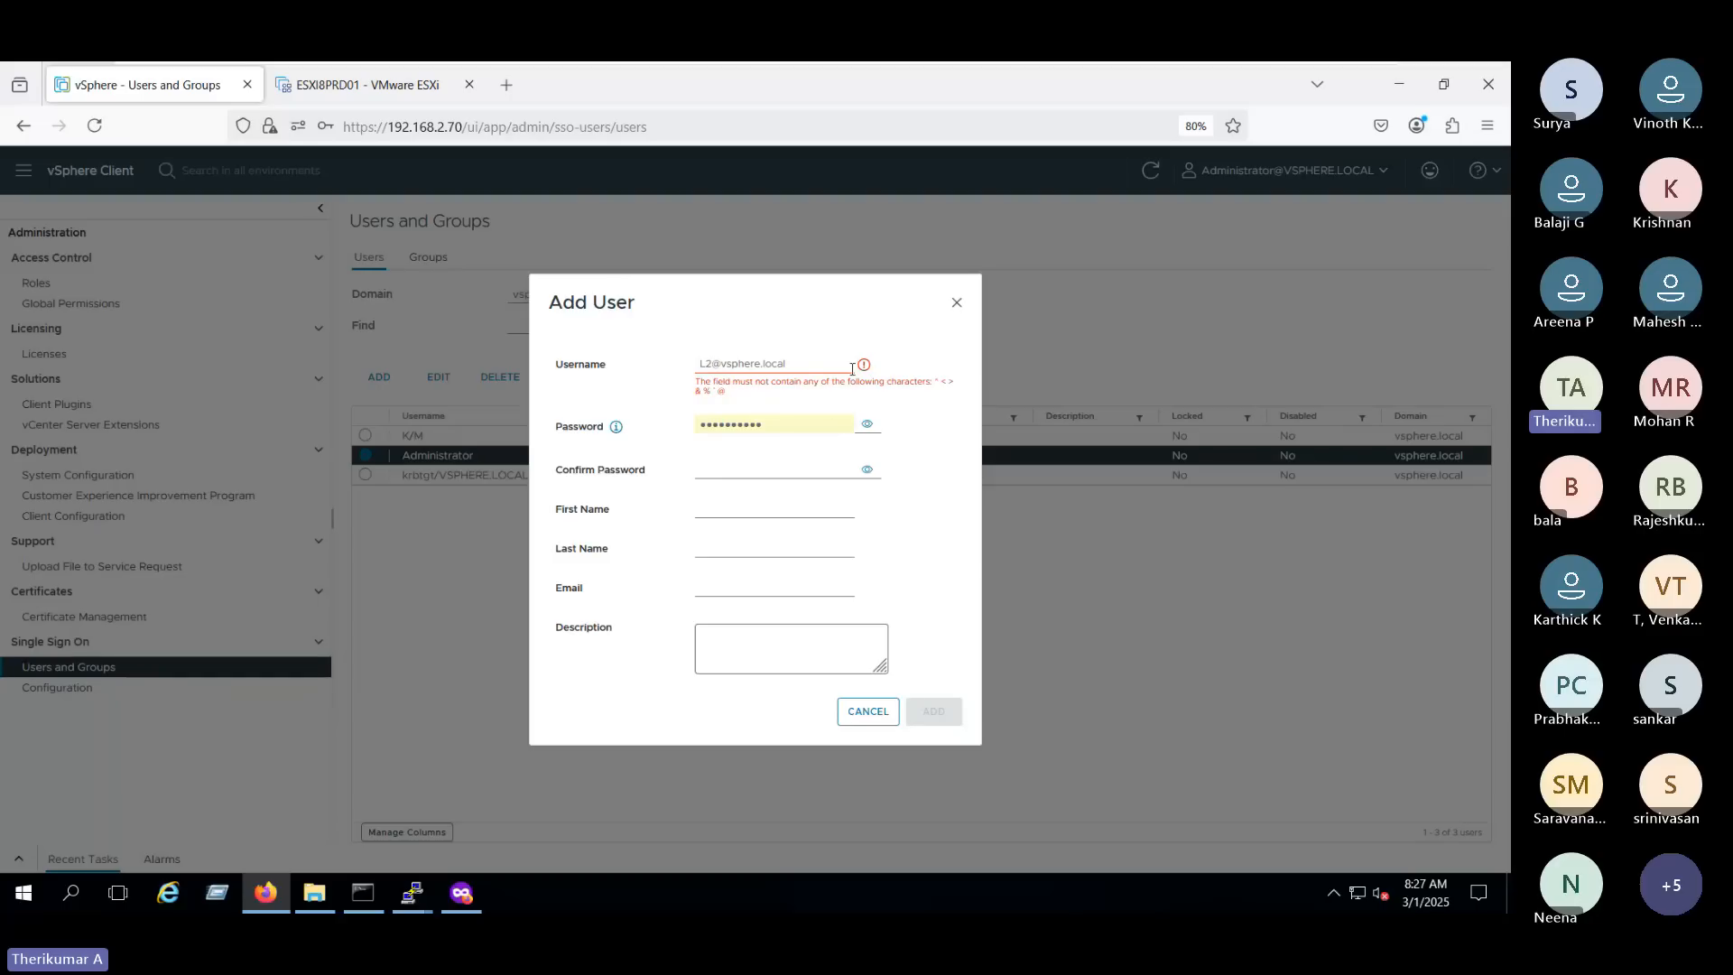
pyautogui.tripleClick(809, 363)
pyautogui.press('BackSpace')
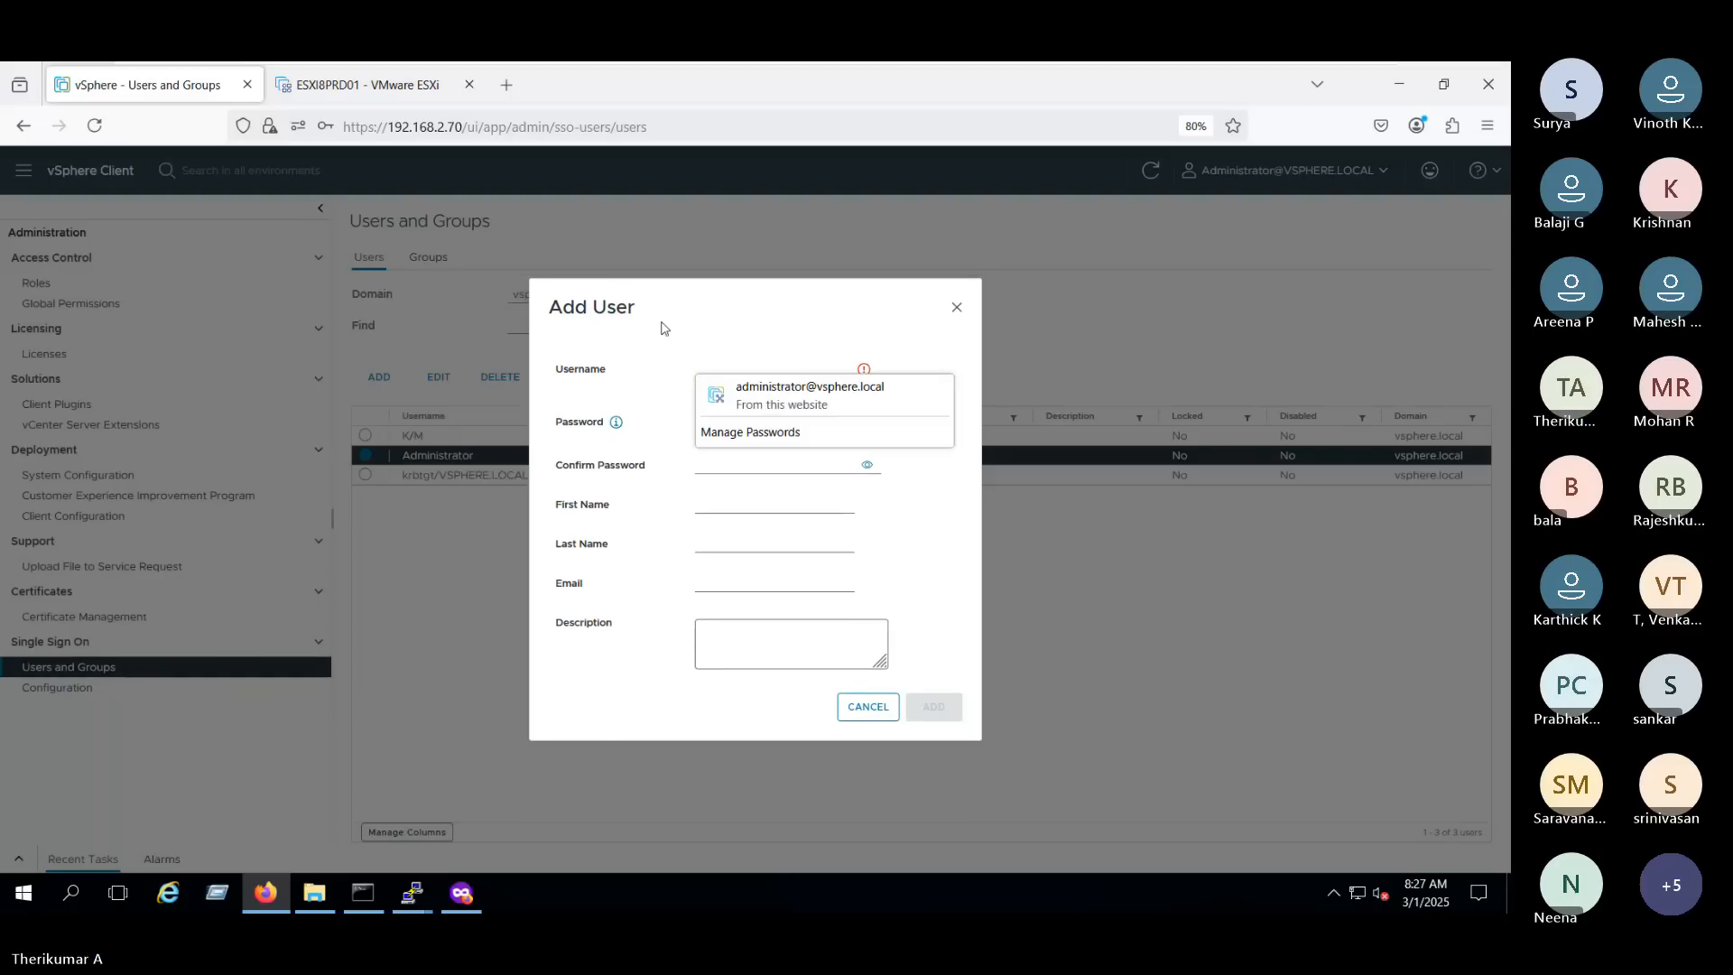
pyautogui.click(804, 406)
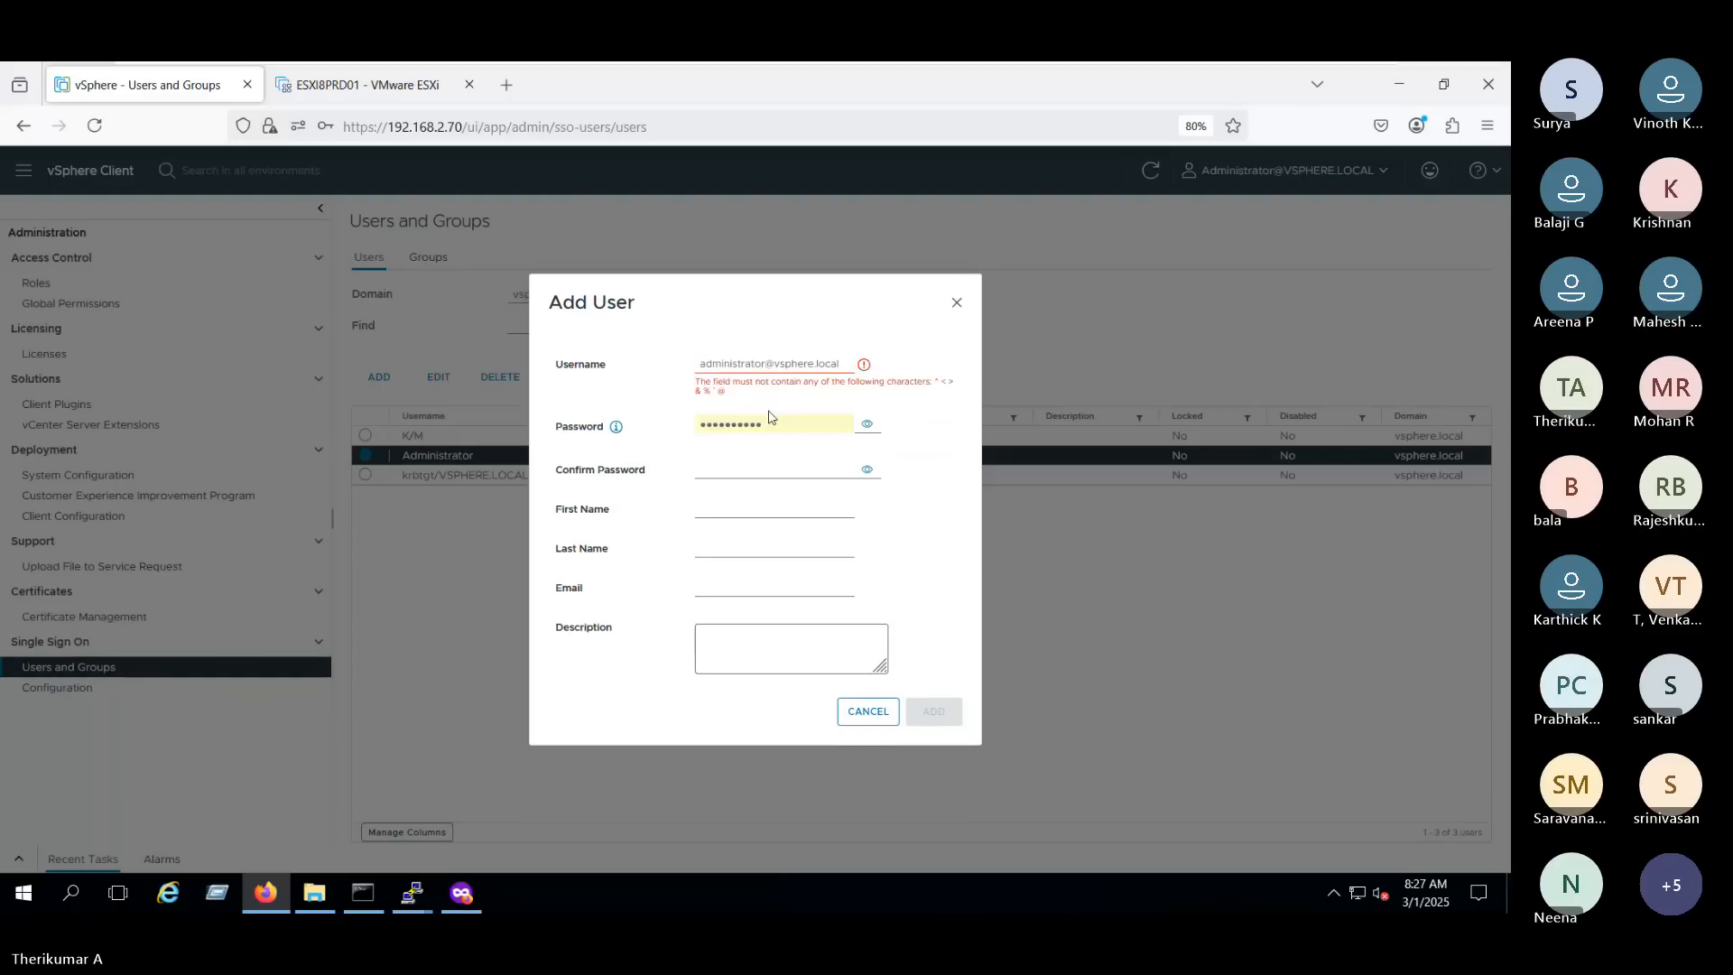
pyautogui.click(794, 466)
pyautogui.click(773, 421)
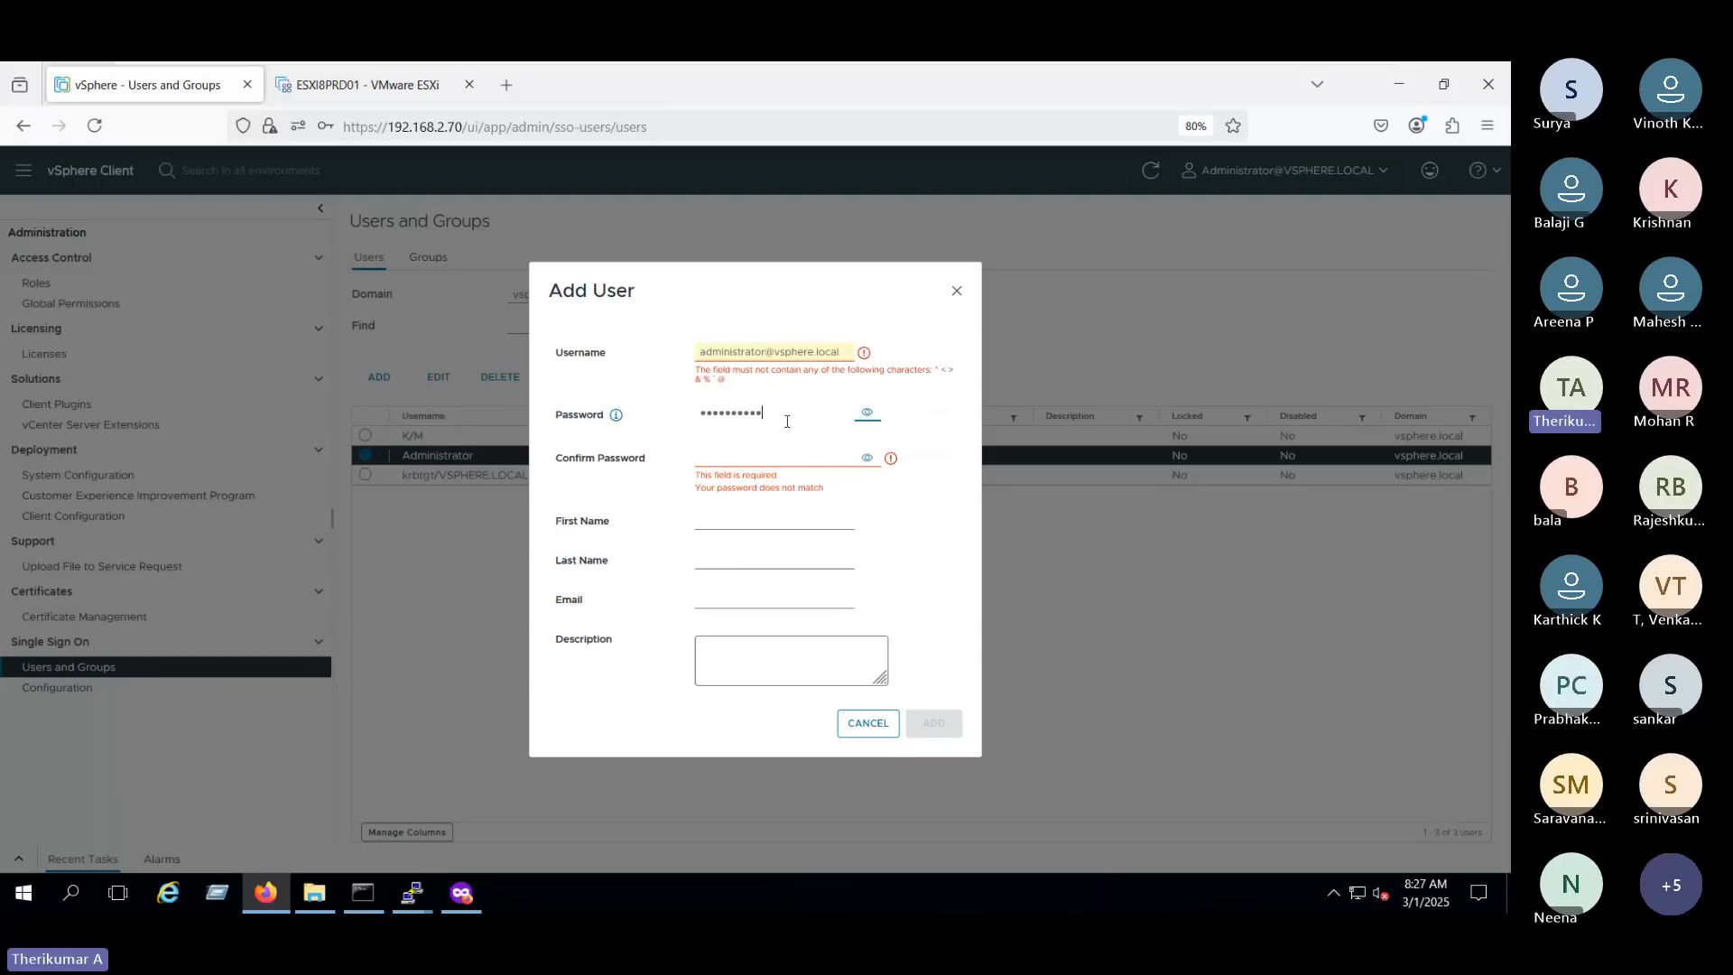
pyautogui.click(935, 328)
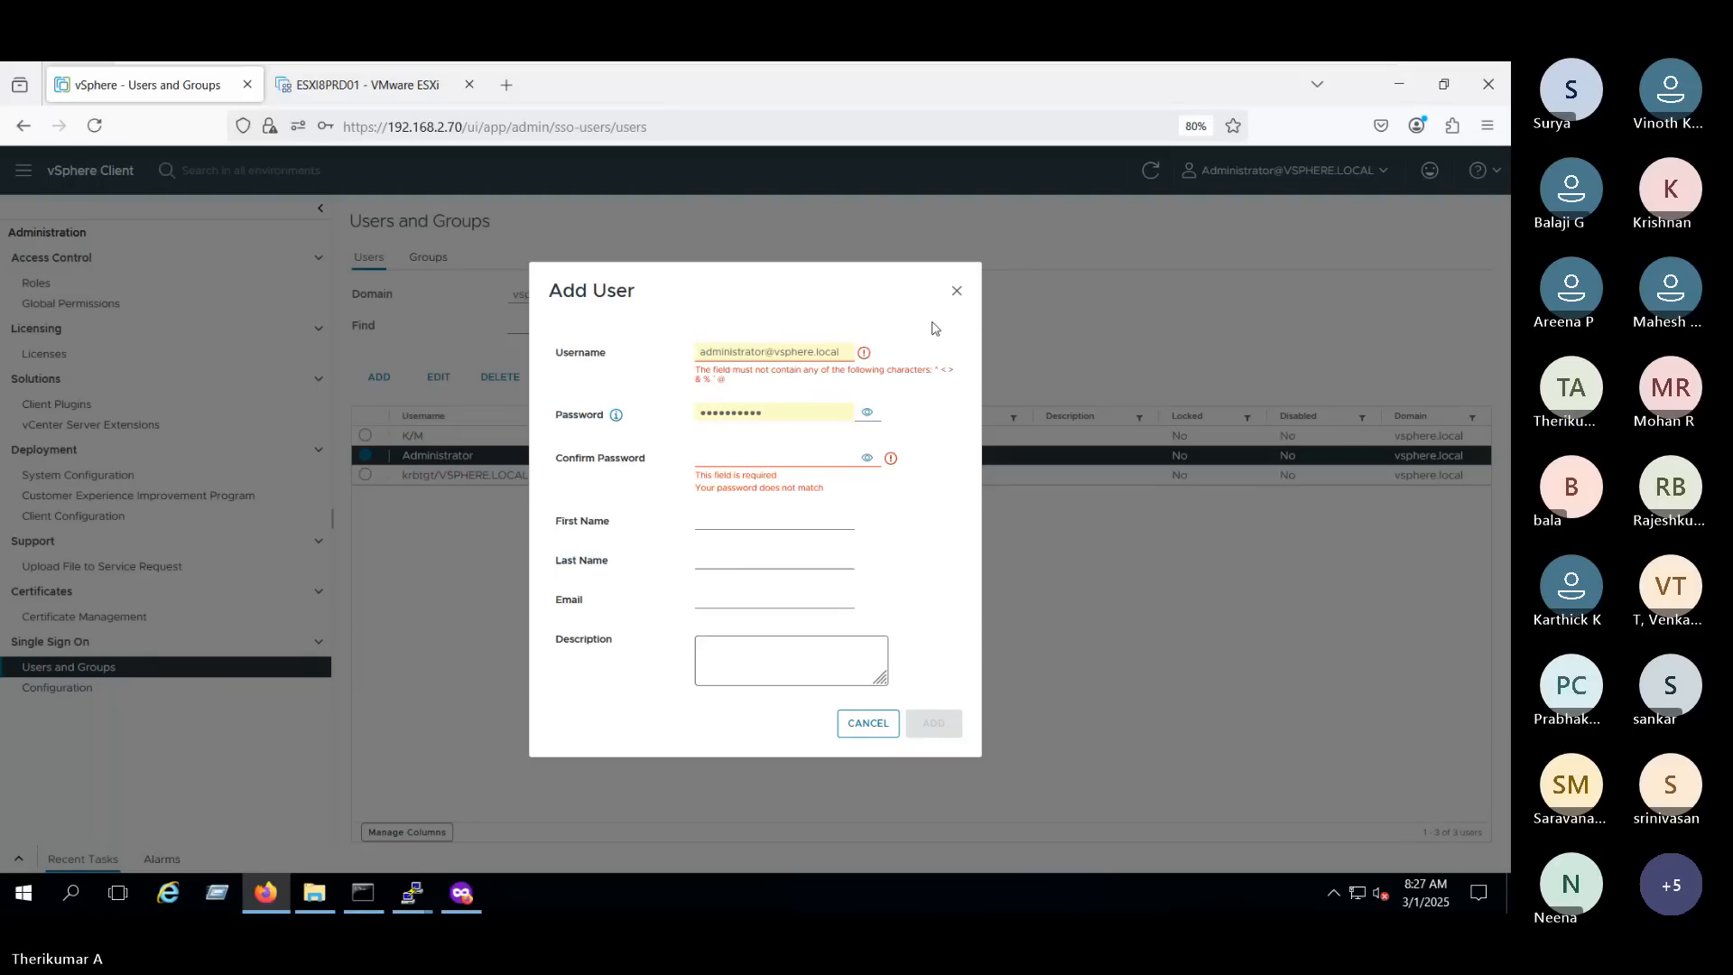
pyautogui.click(766, 373)
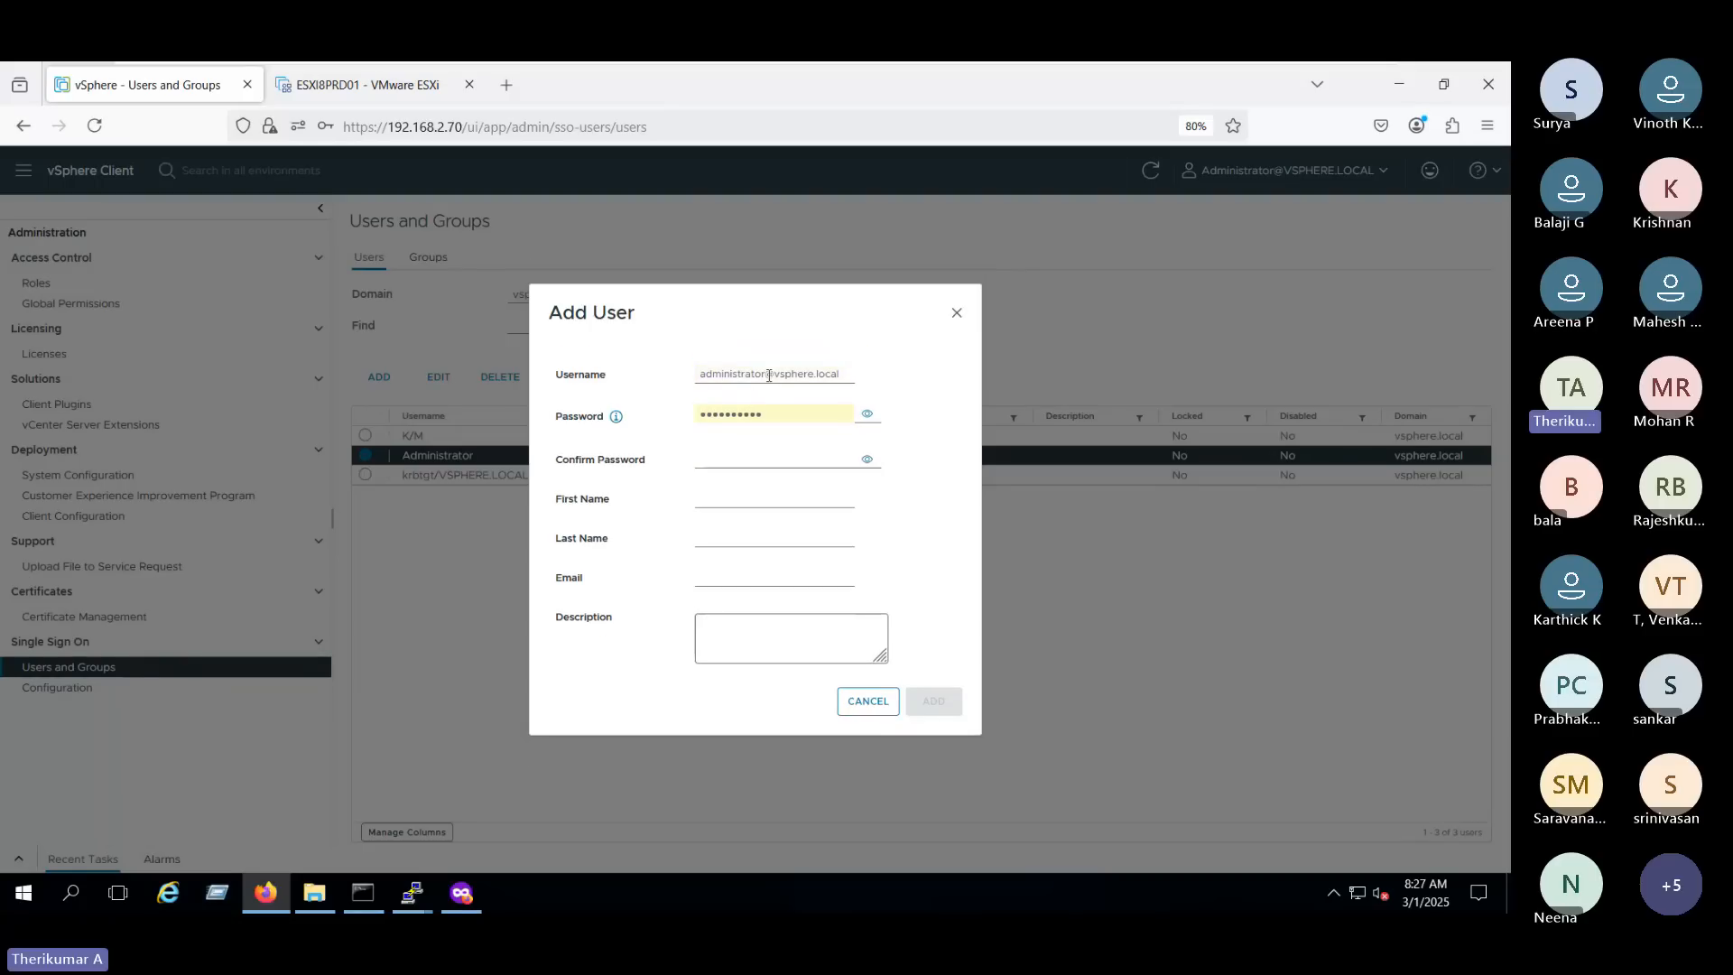
pyautogui.moveTo(766, 374); pyautogui.dragTo(643, 375)
pyautogui.write('L')
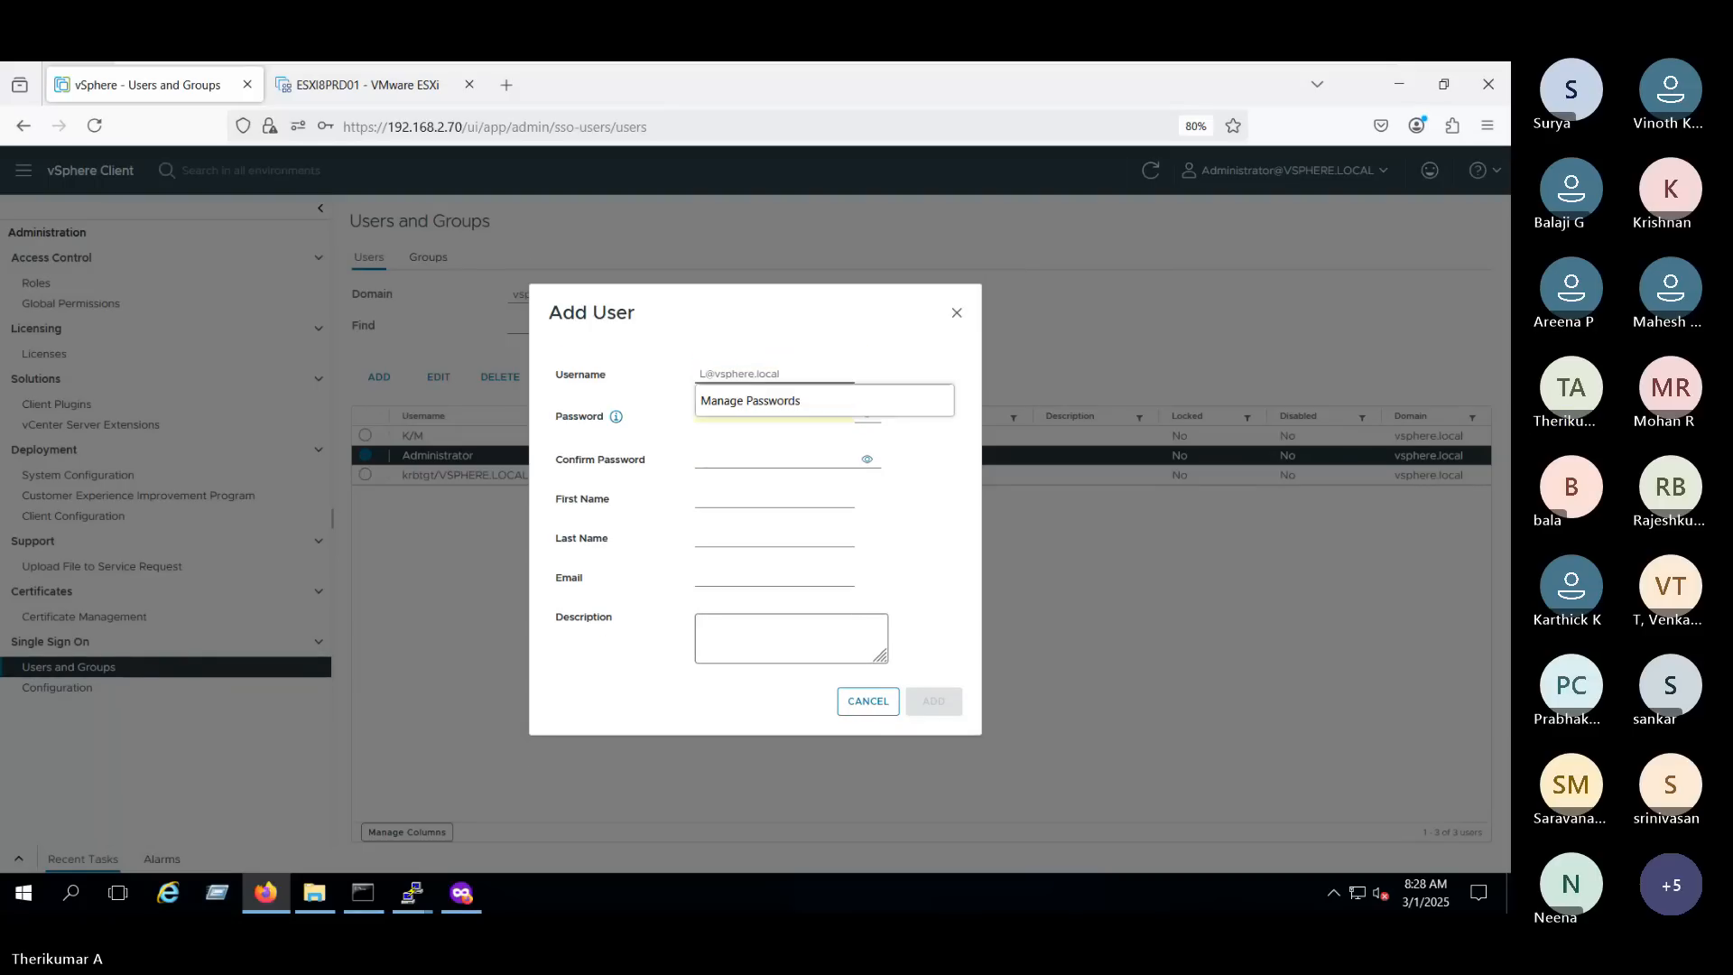
pyautogui.write('2')
pyautogui.click(835, 406)
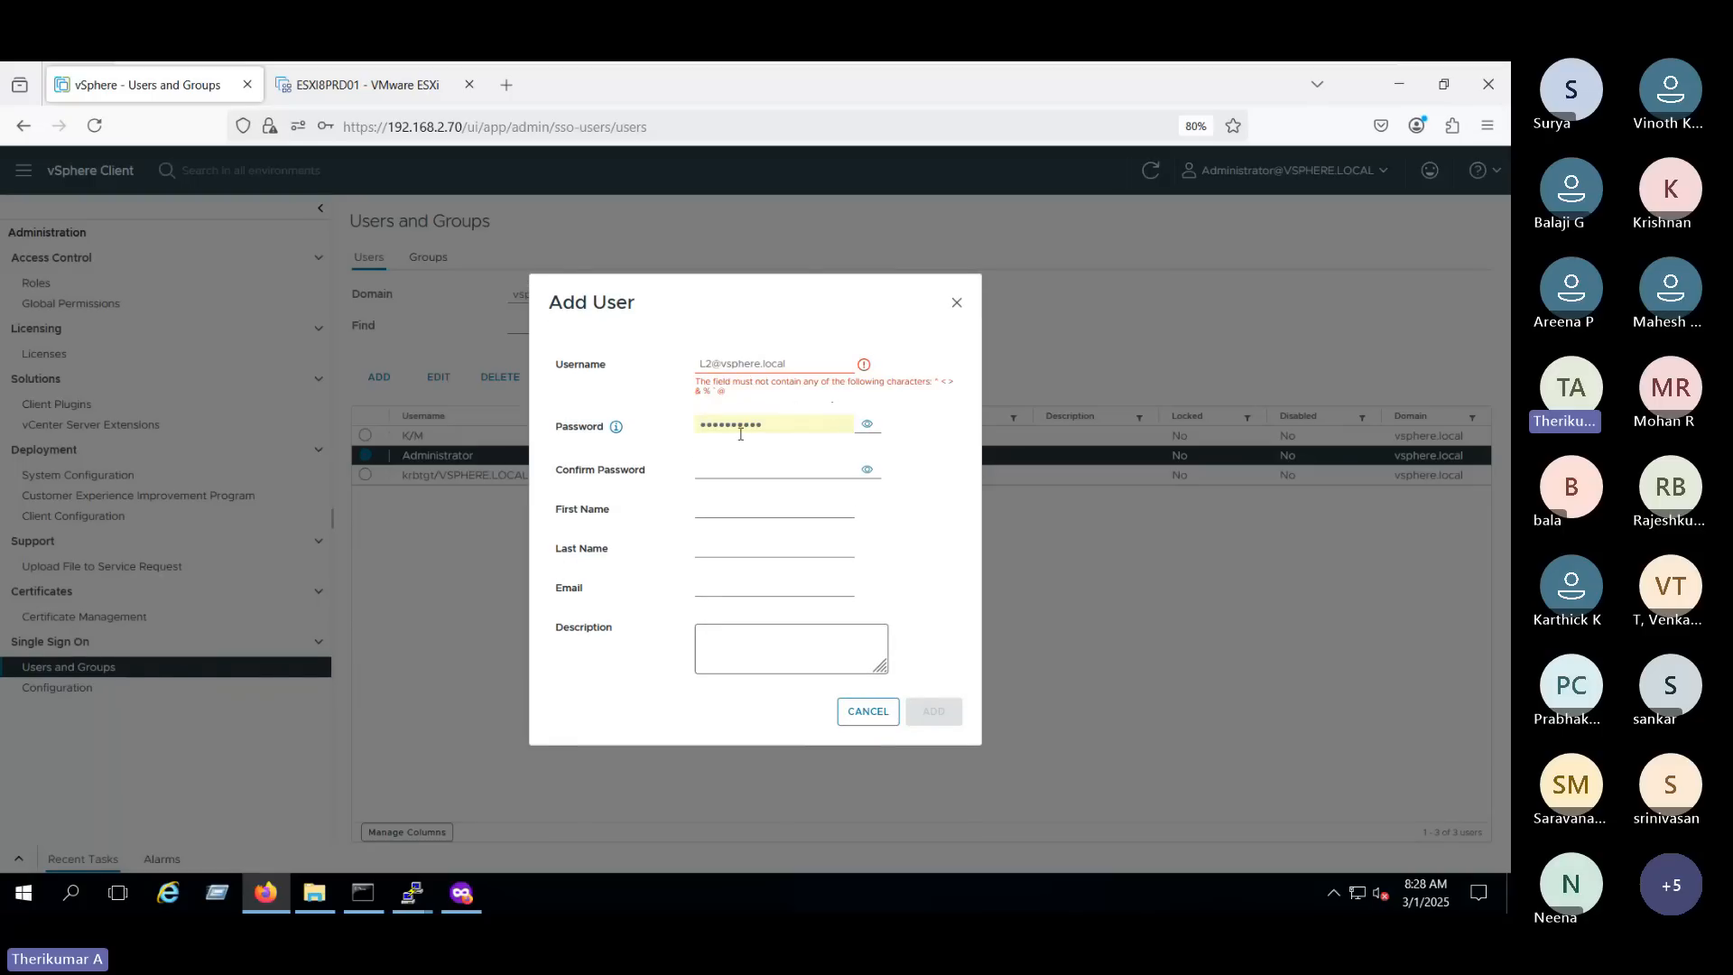
pyautogui.hotkey('ctrl', 'a')
pyautogui.press('BackSpace')
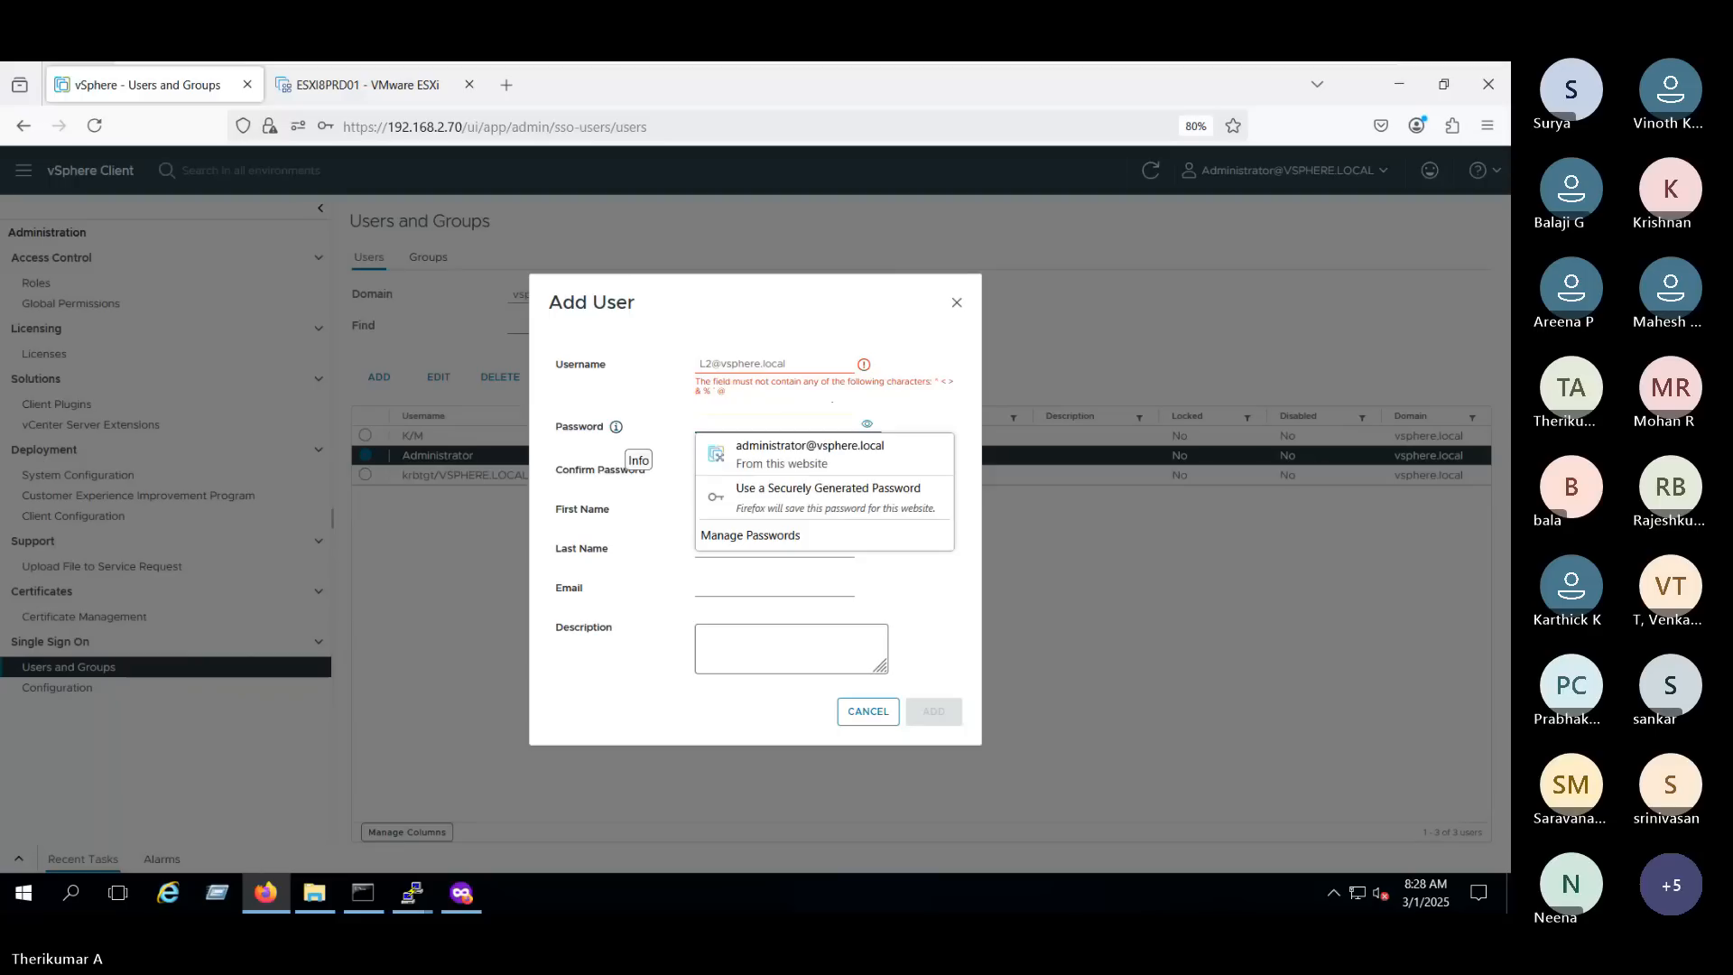
pyautogui.click(769, 462)
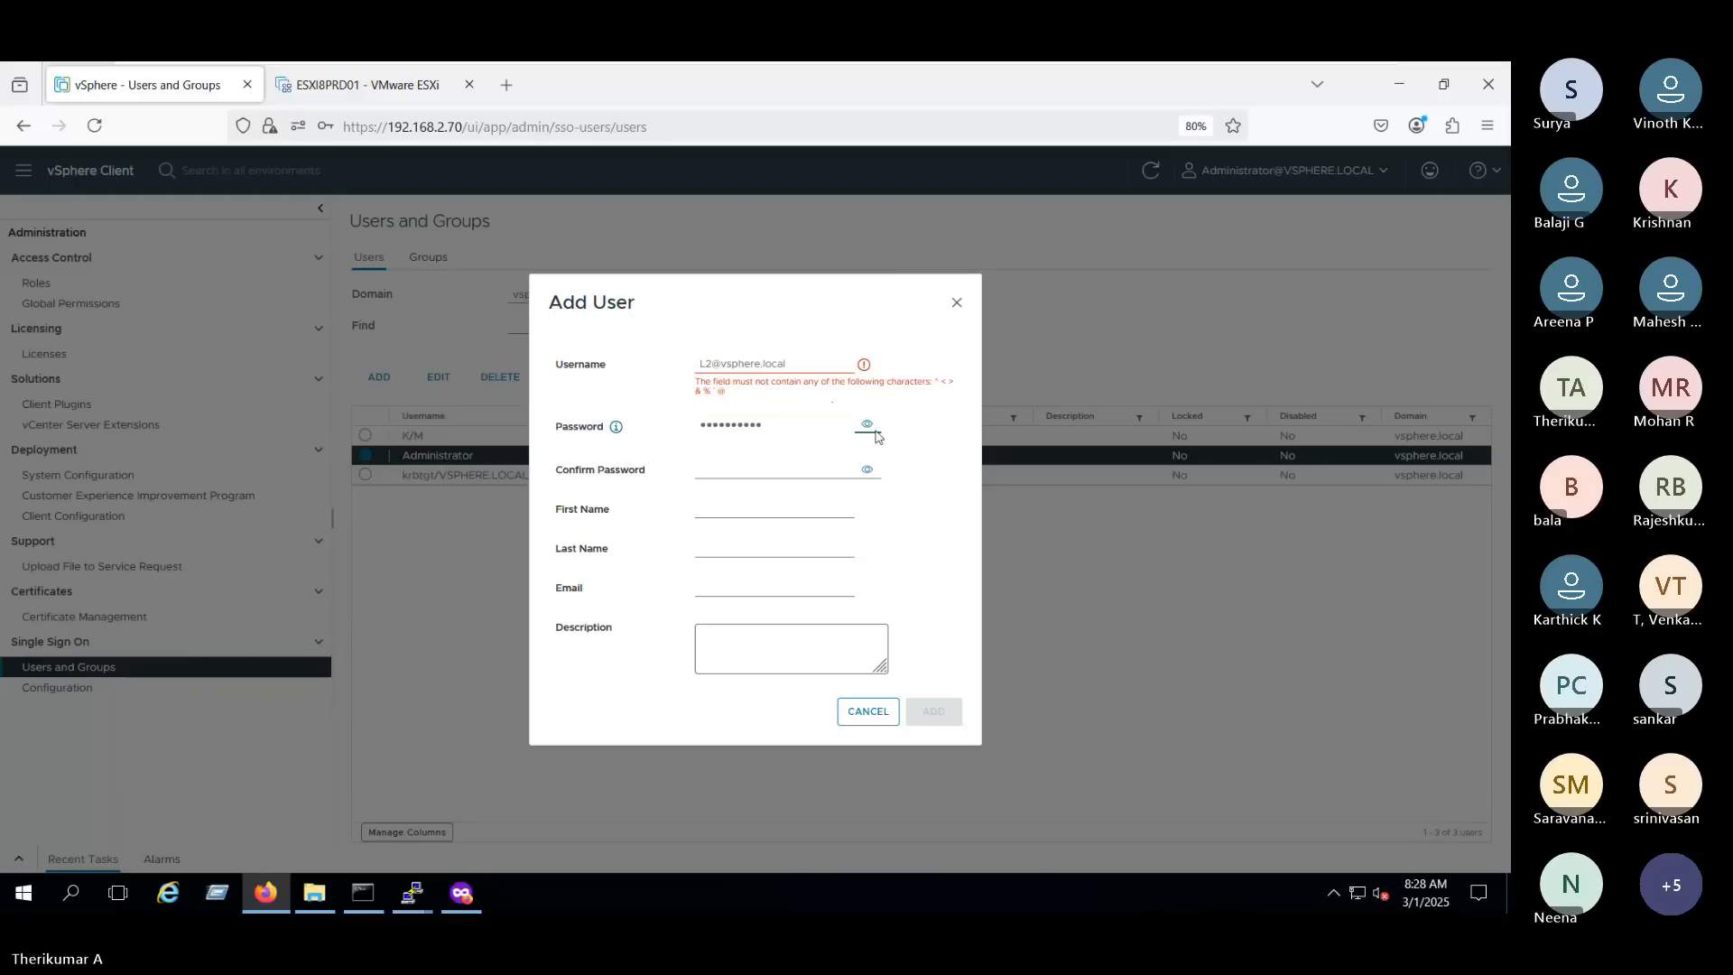
pyautogui.press('Tab')
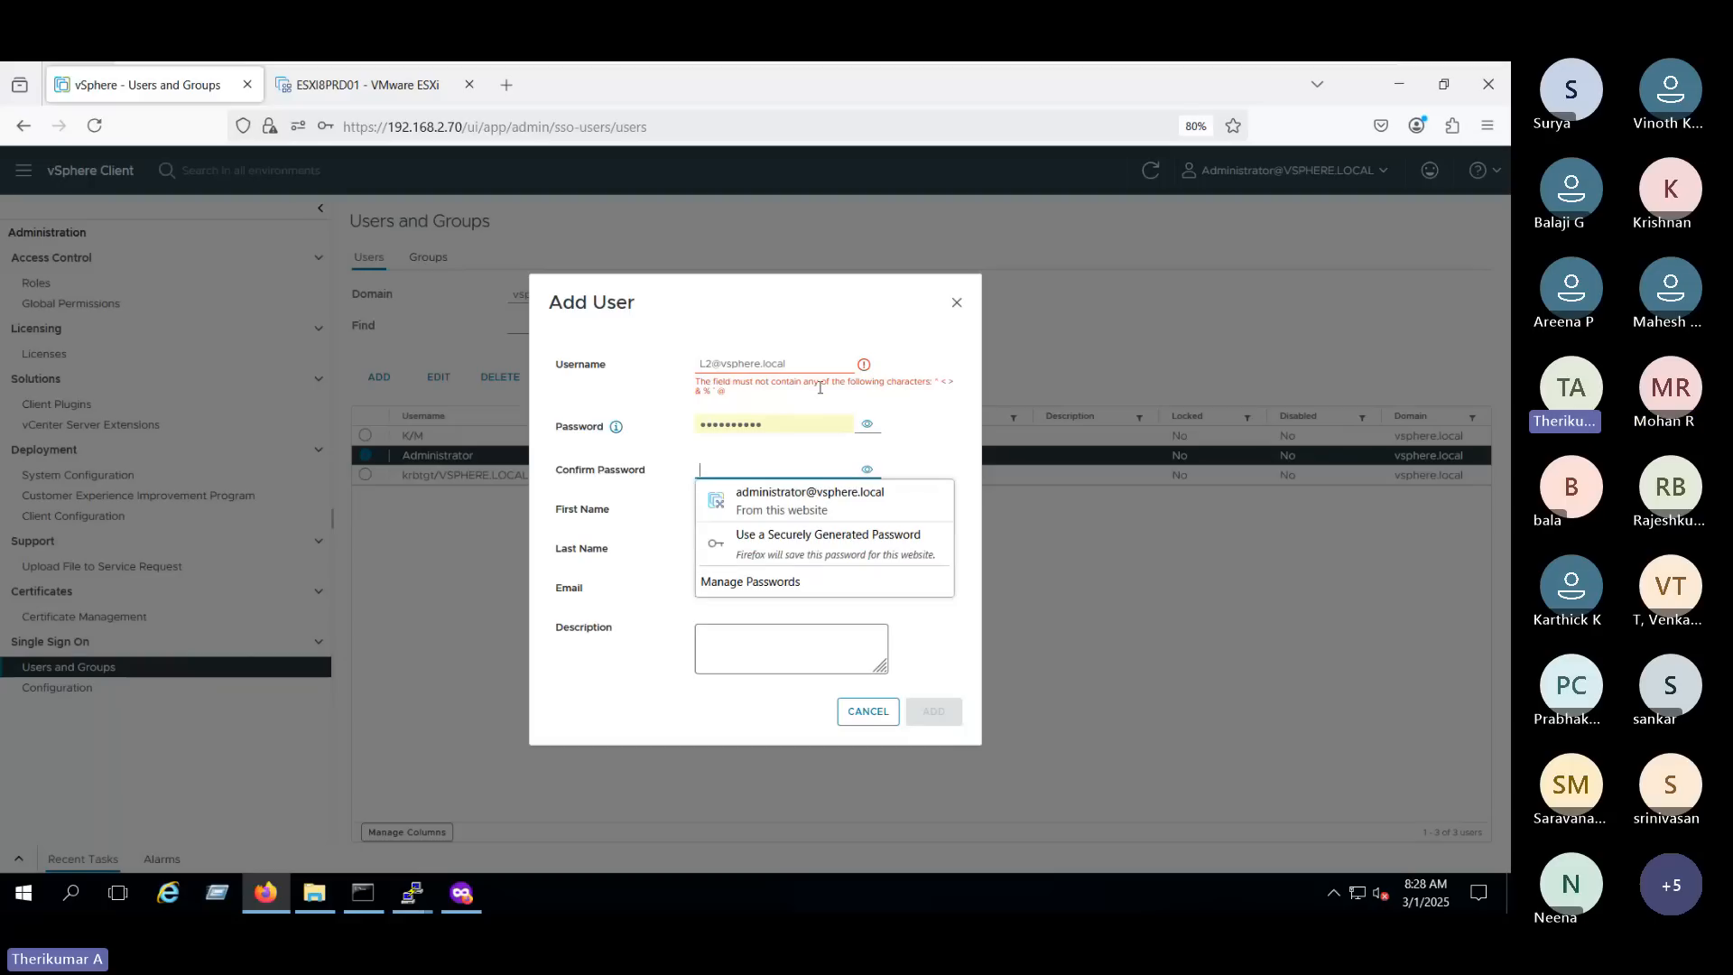
pyautogui.moveTo(795, 368); pyautogui.dragTo(711, 366)
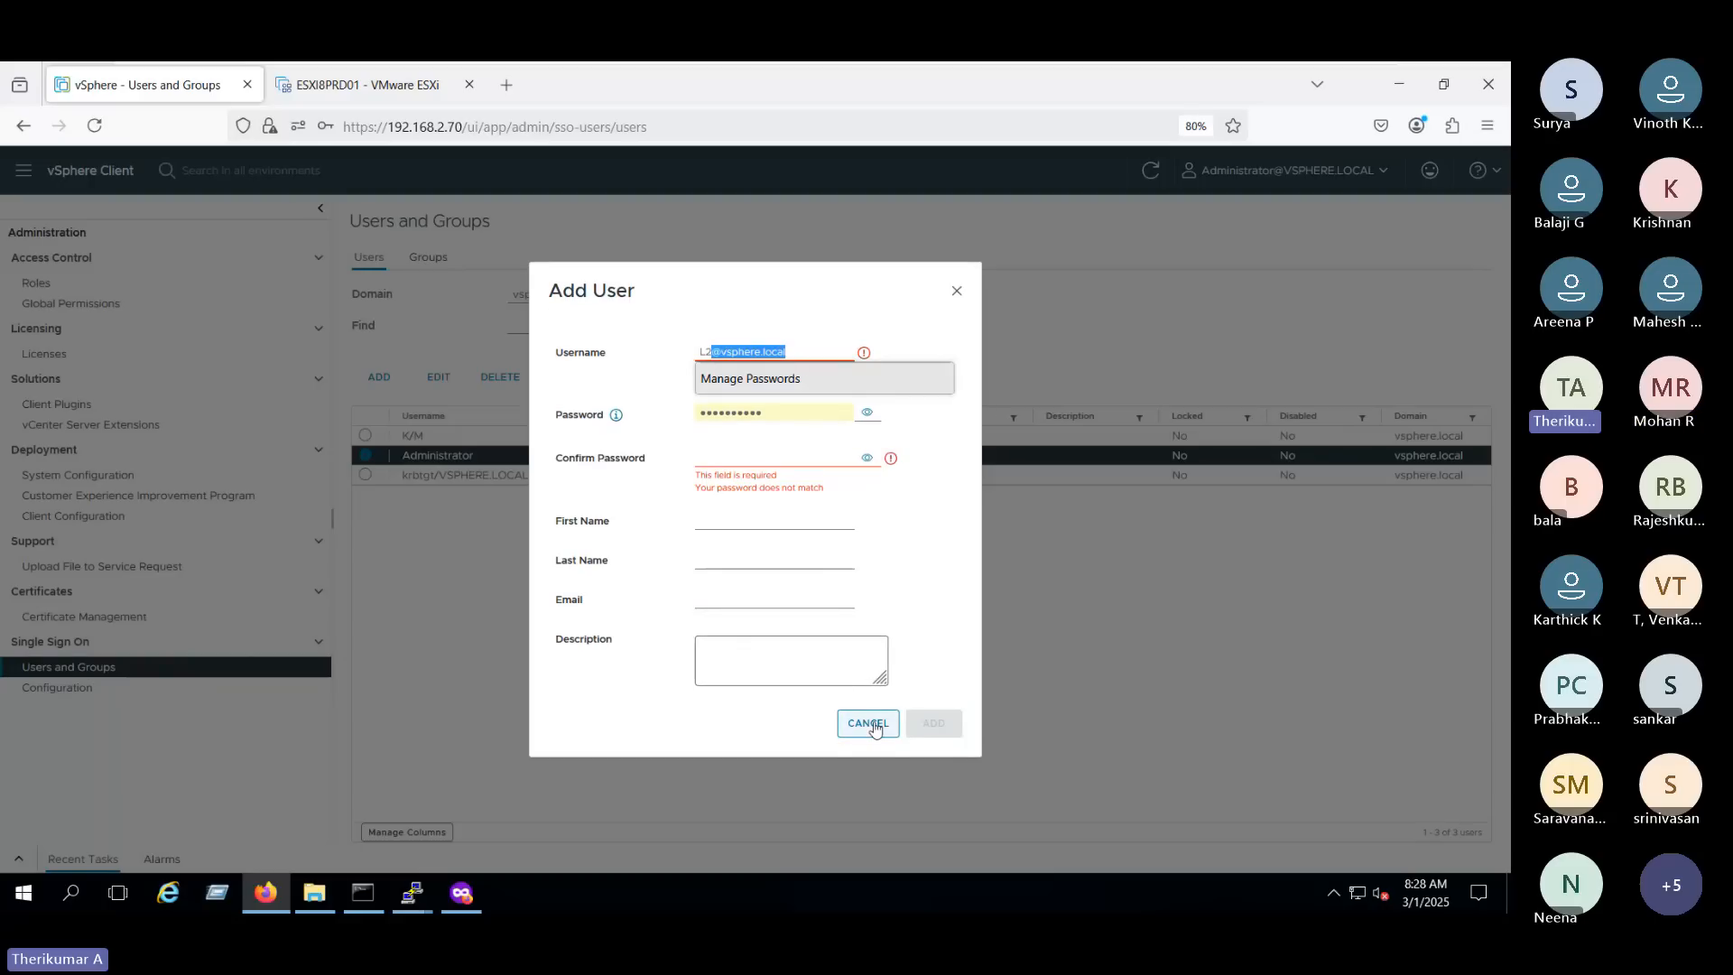
pyautogui.click(868, 723)
# - Start a new user in the vsphere.local domain and replace the prefilled username with L2
pyautogui.click(379, 376)
pyautogui.click(773, 375)
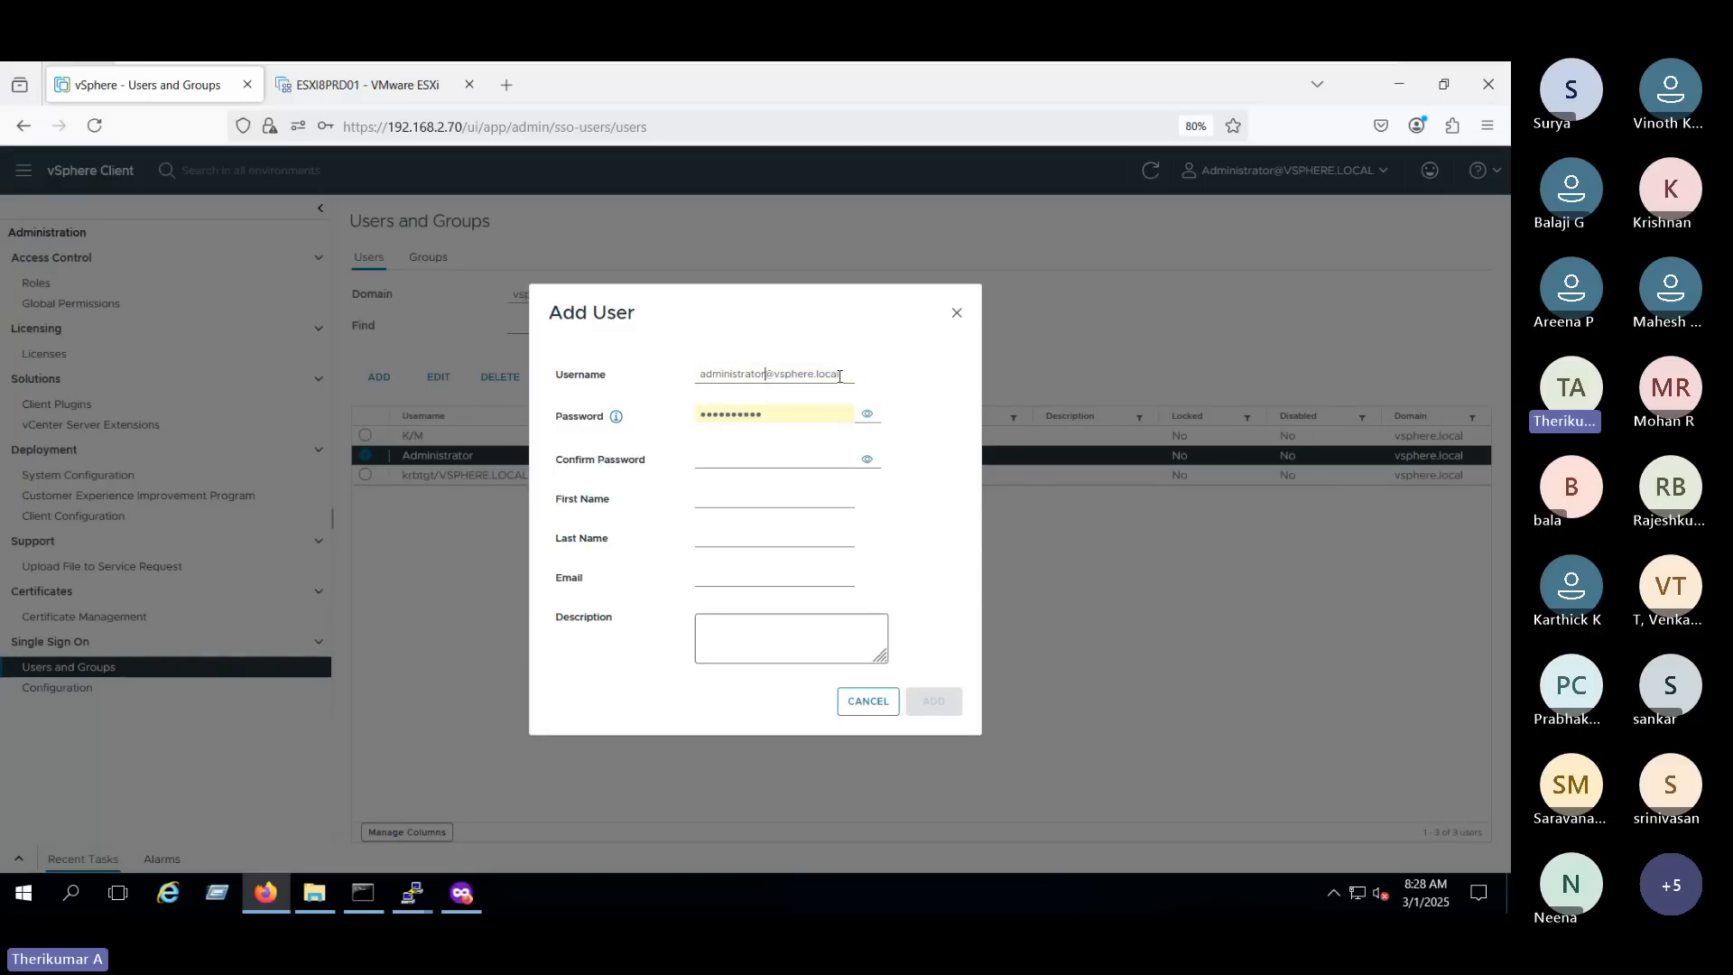
pyautogui.hotkey('ctrl', 'a')
pyautogui.press('BackSpace')
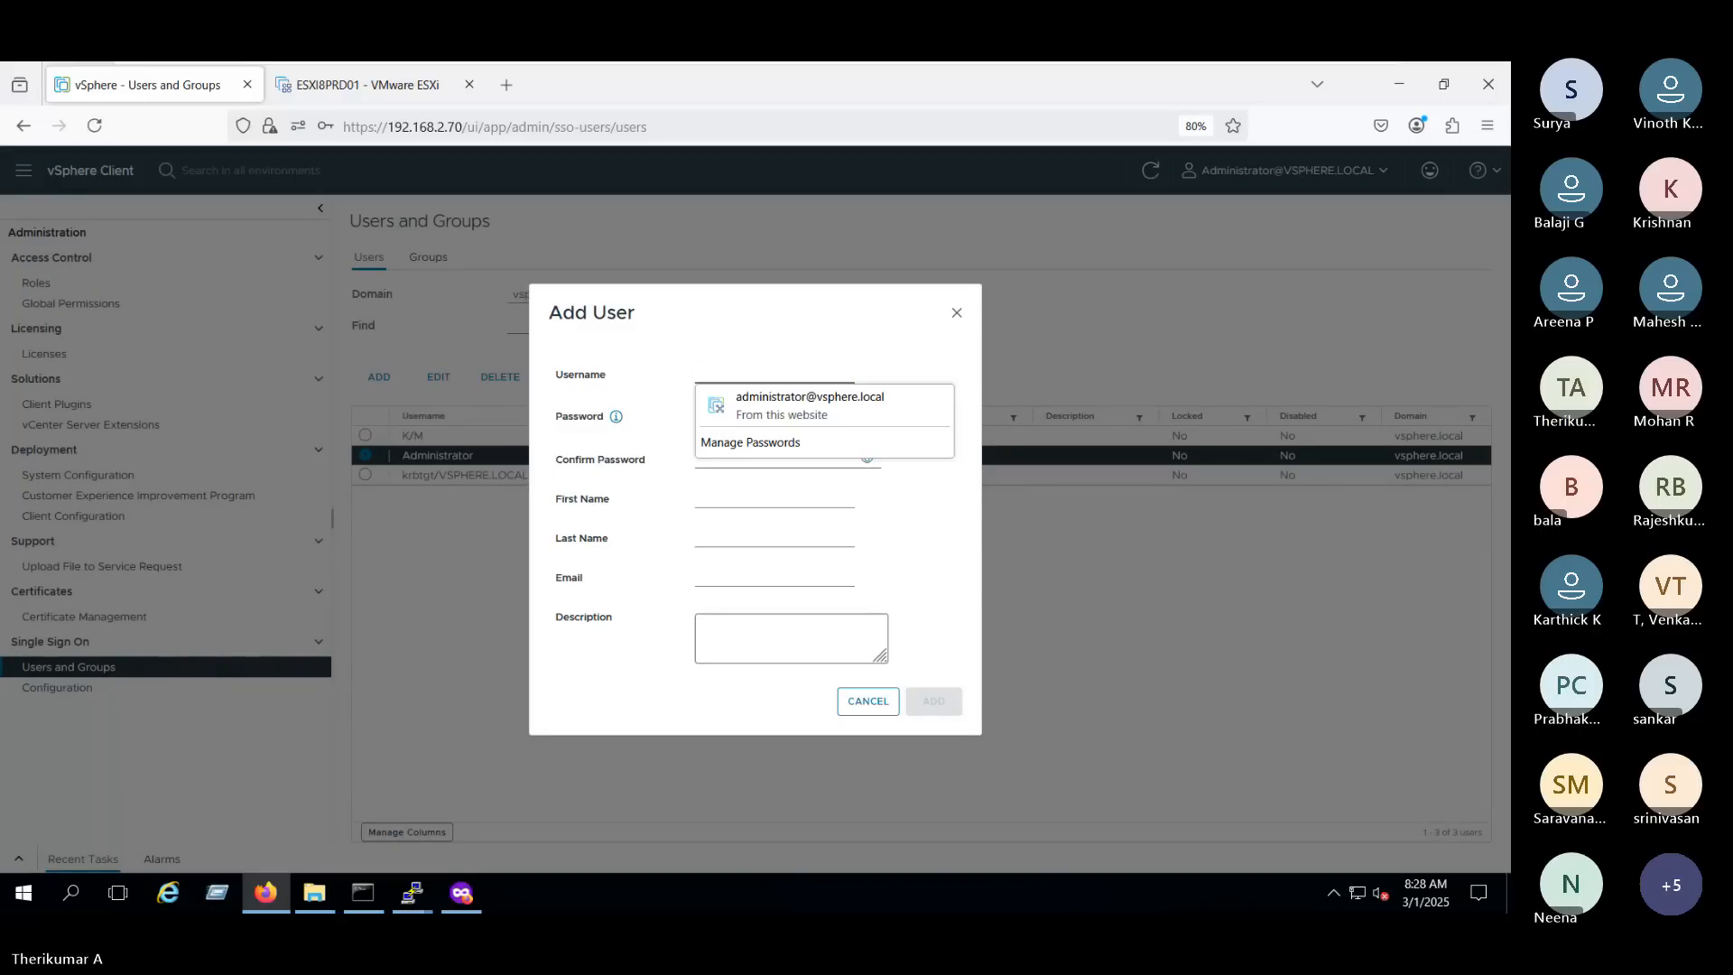
pyautogui.write('L2')
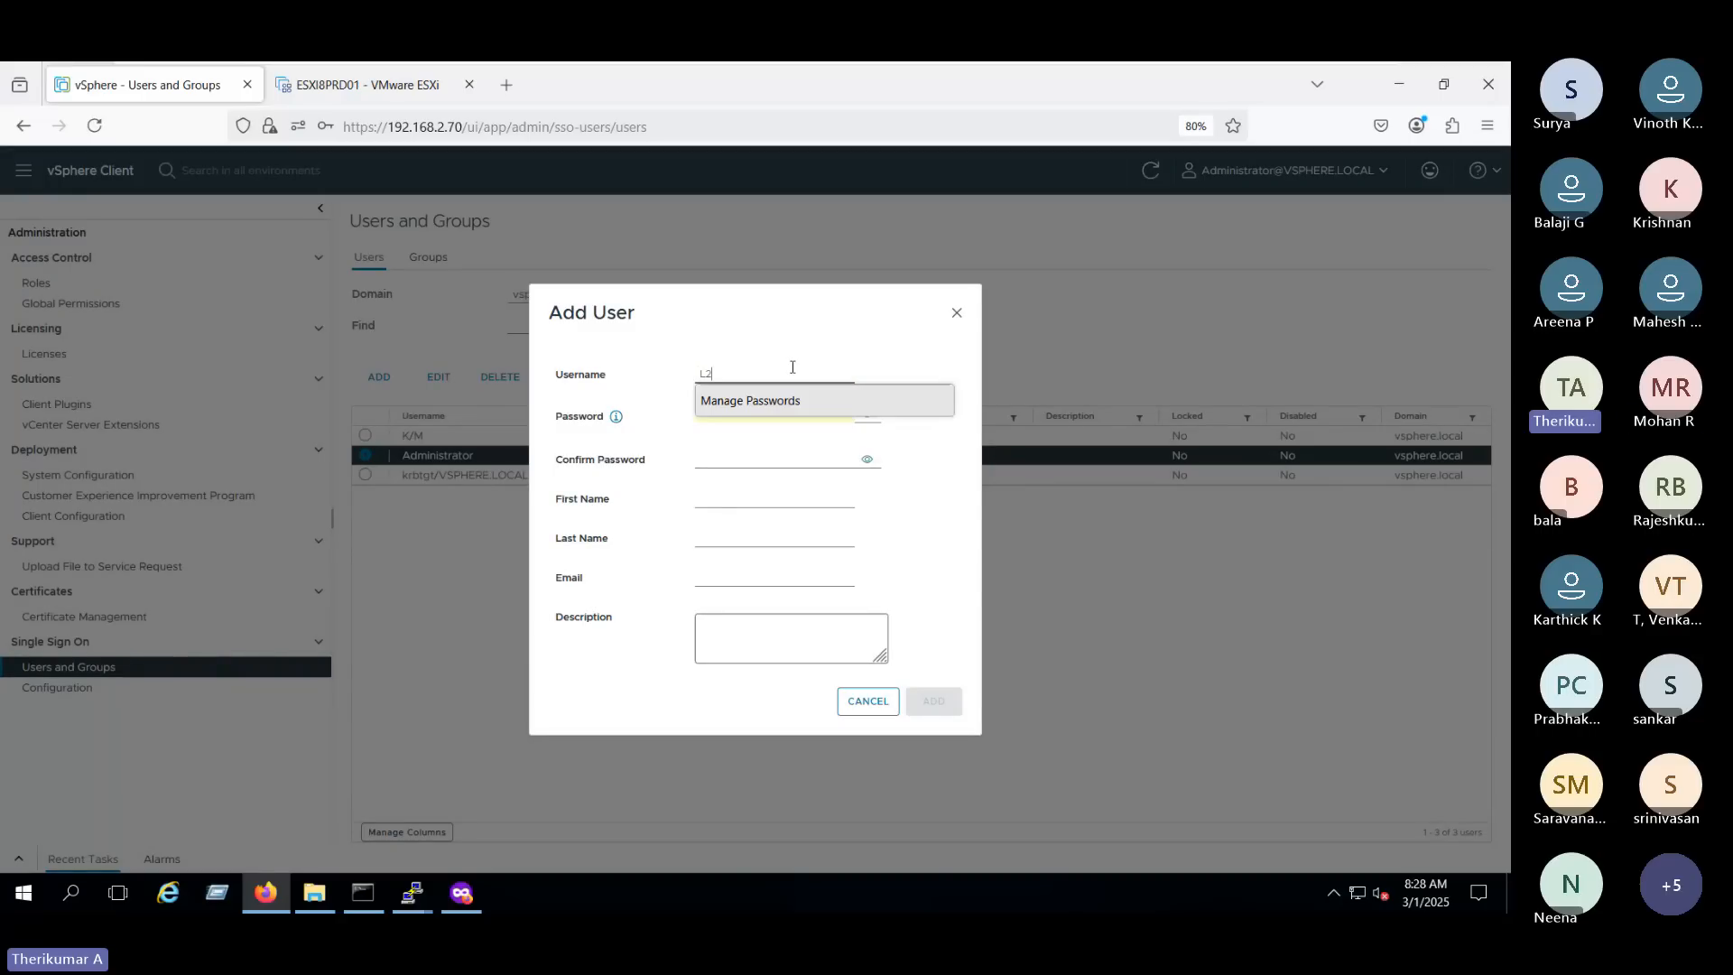
pyautogui.click(793, 367)
# - Check the new user's prefilled password and enter the matching account password in the confirmation field
pyautogui.click(778, 415)
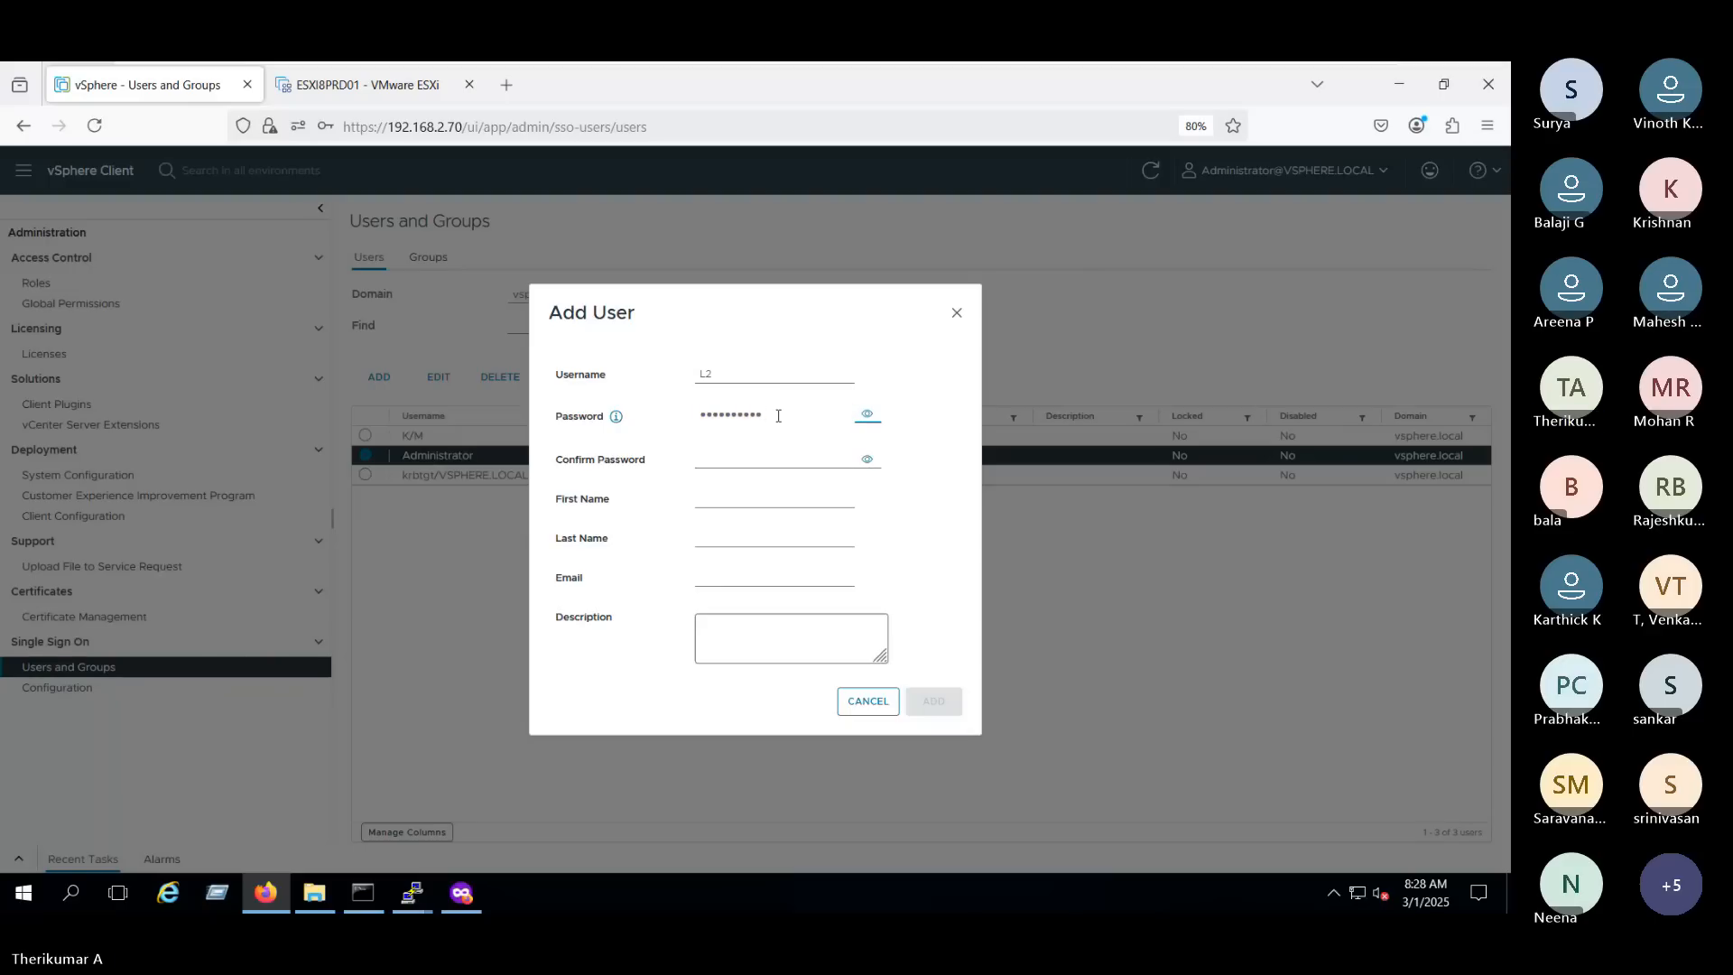
pyautogui.click(868, 416)
pyautogui.click(868, 416)
pyautogui.click(758, 455)
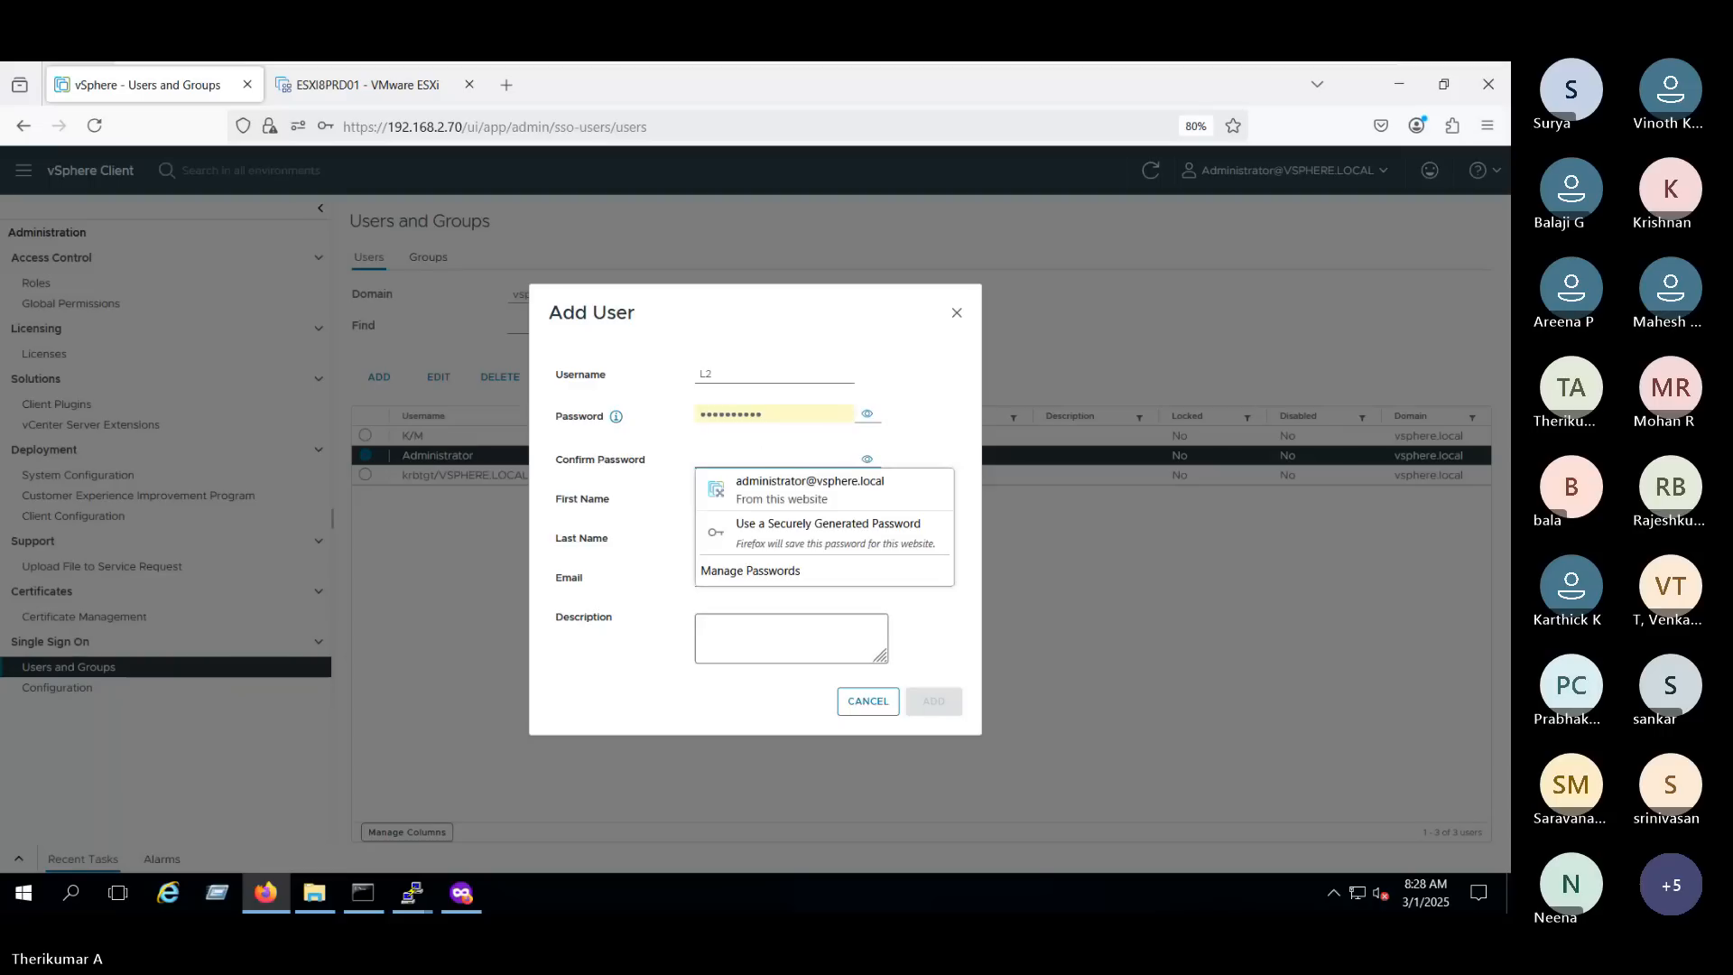
pyautogui.write('VMware@123')
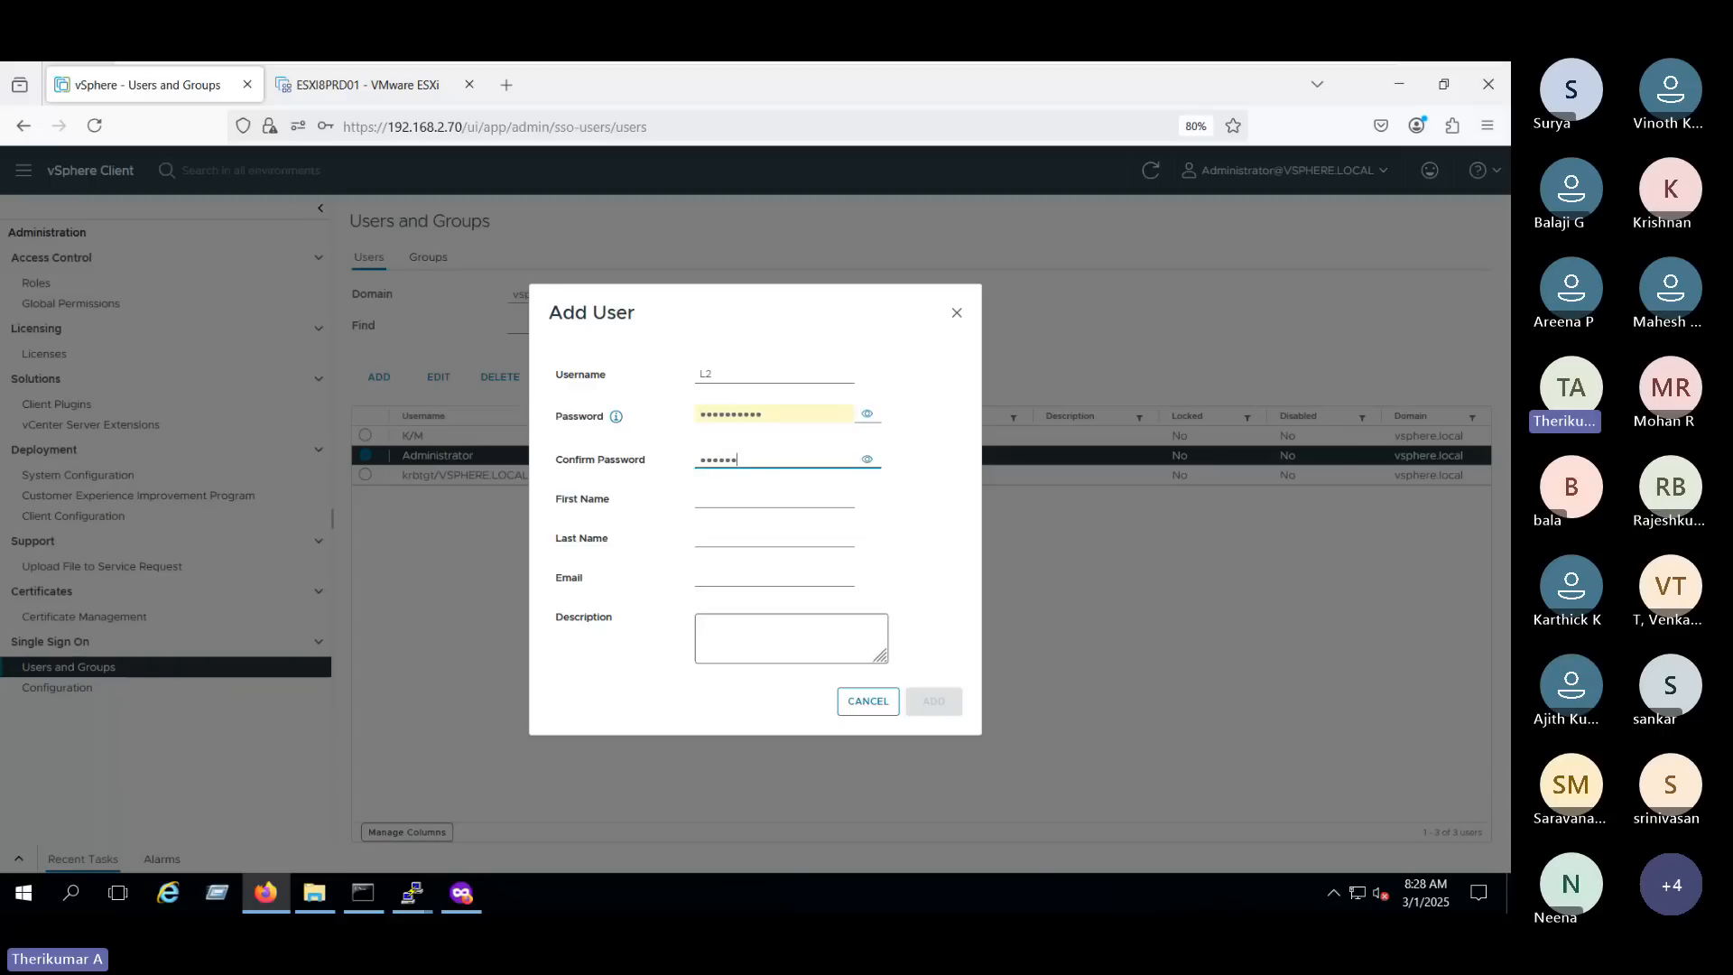
# - Set both the first name and the description to L2 and add the user
pyautogui.click(703, 499)
pyautogui.write('L2')
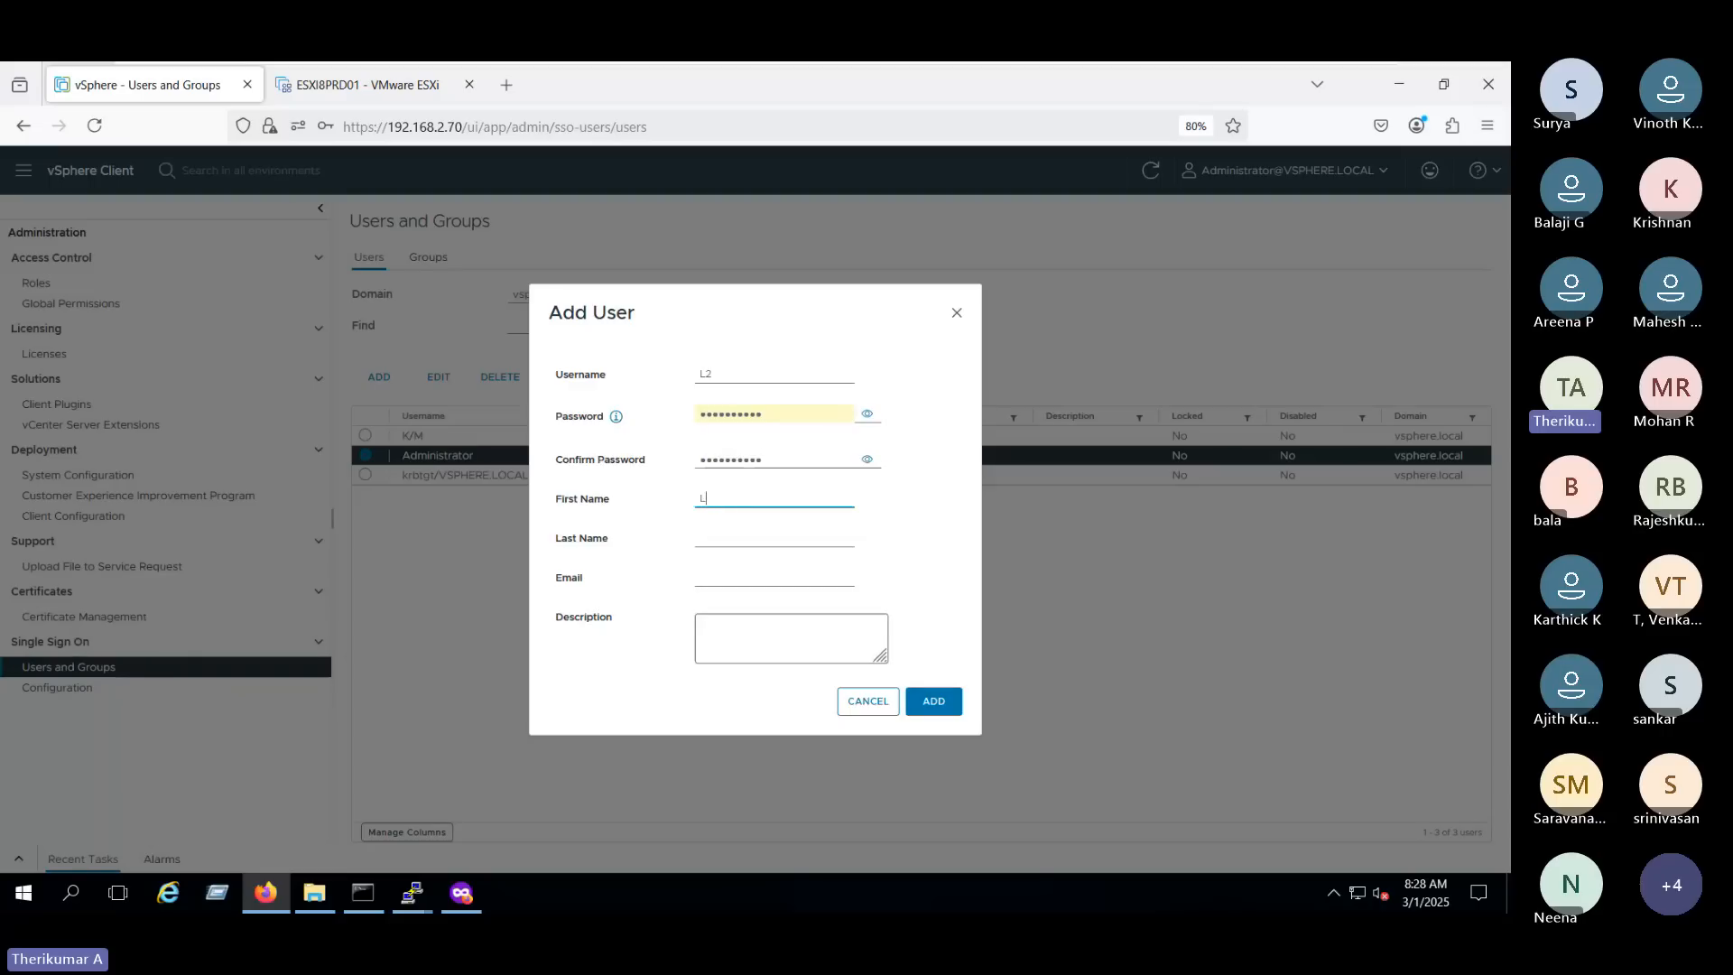
pyautogui.click(748, 624)
pyautogui.write('L2')
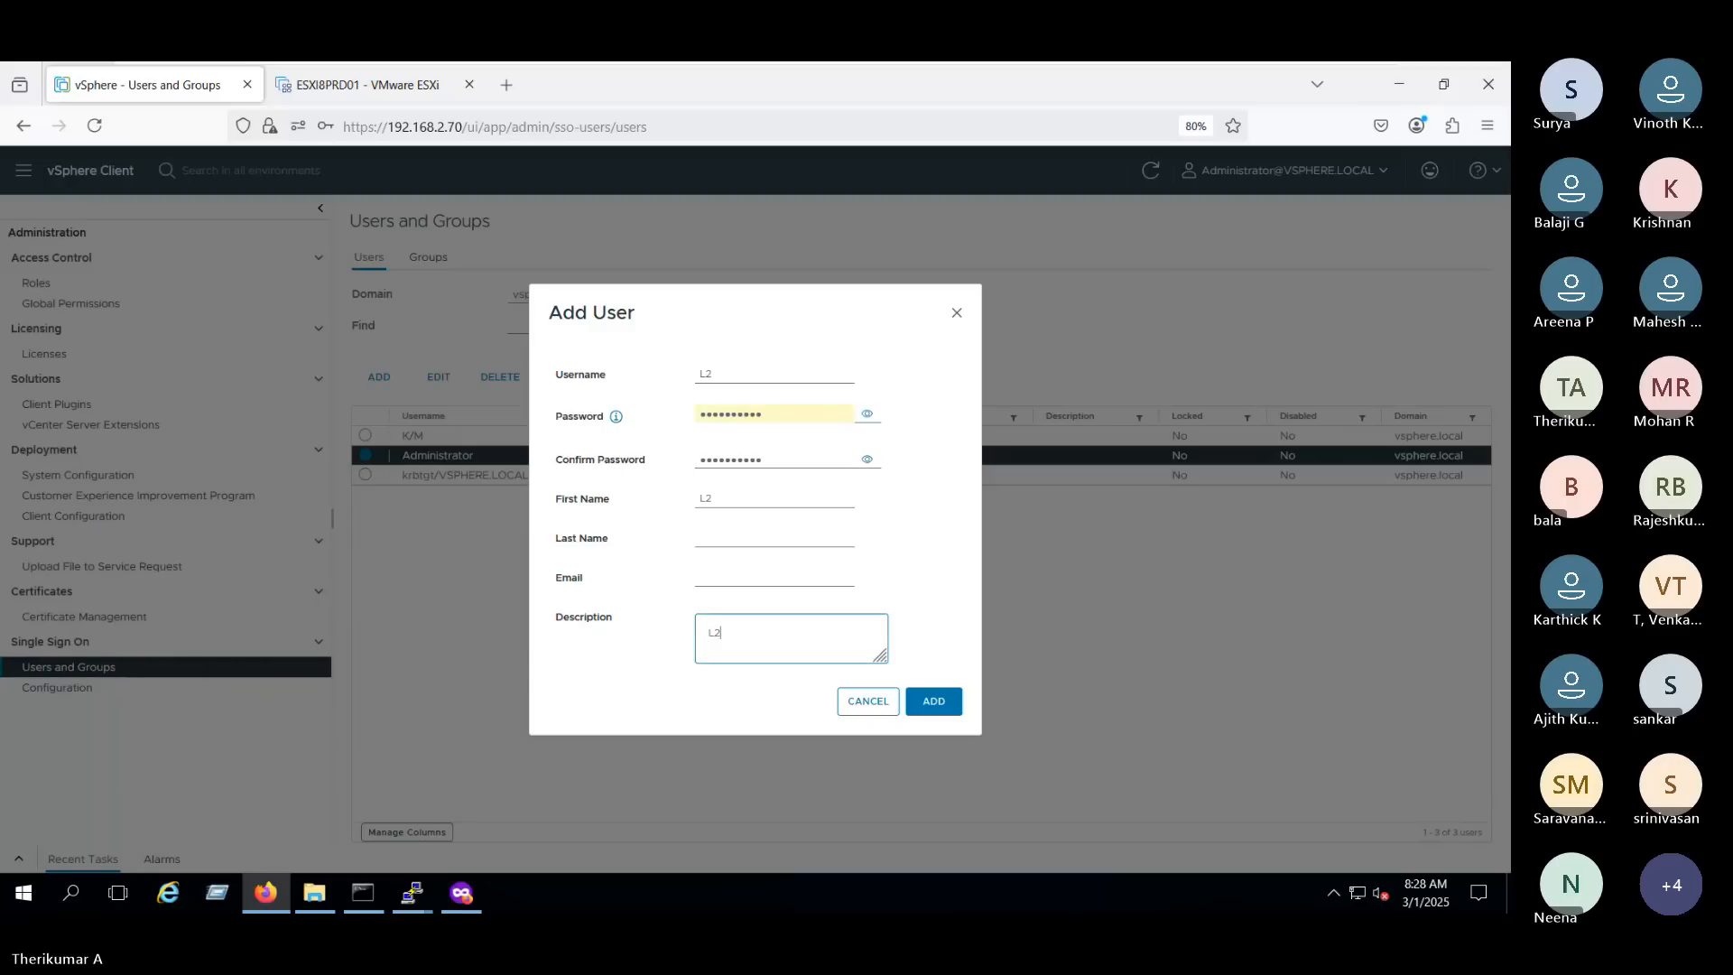
pyautogui.click(931, 701)
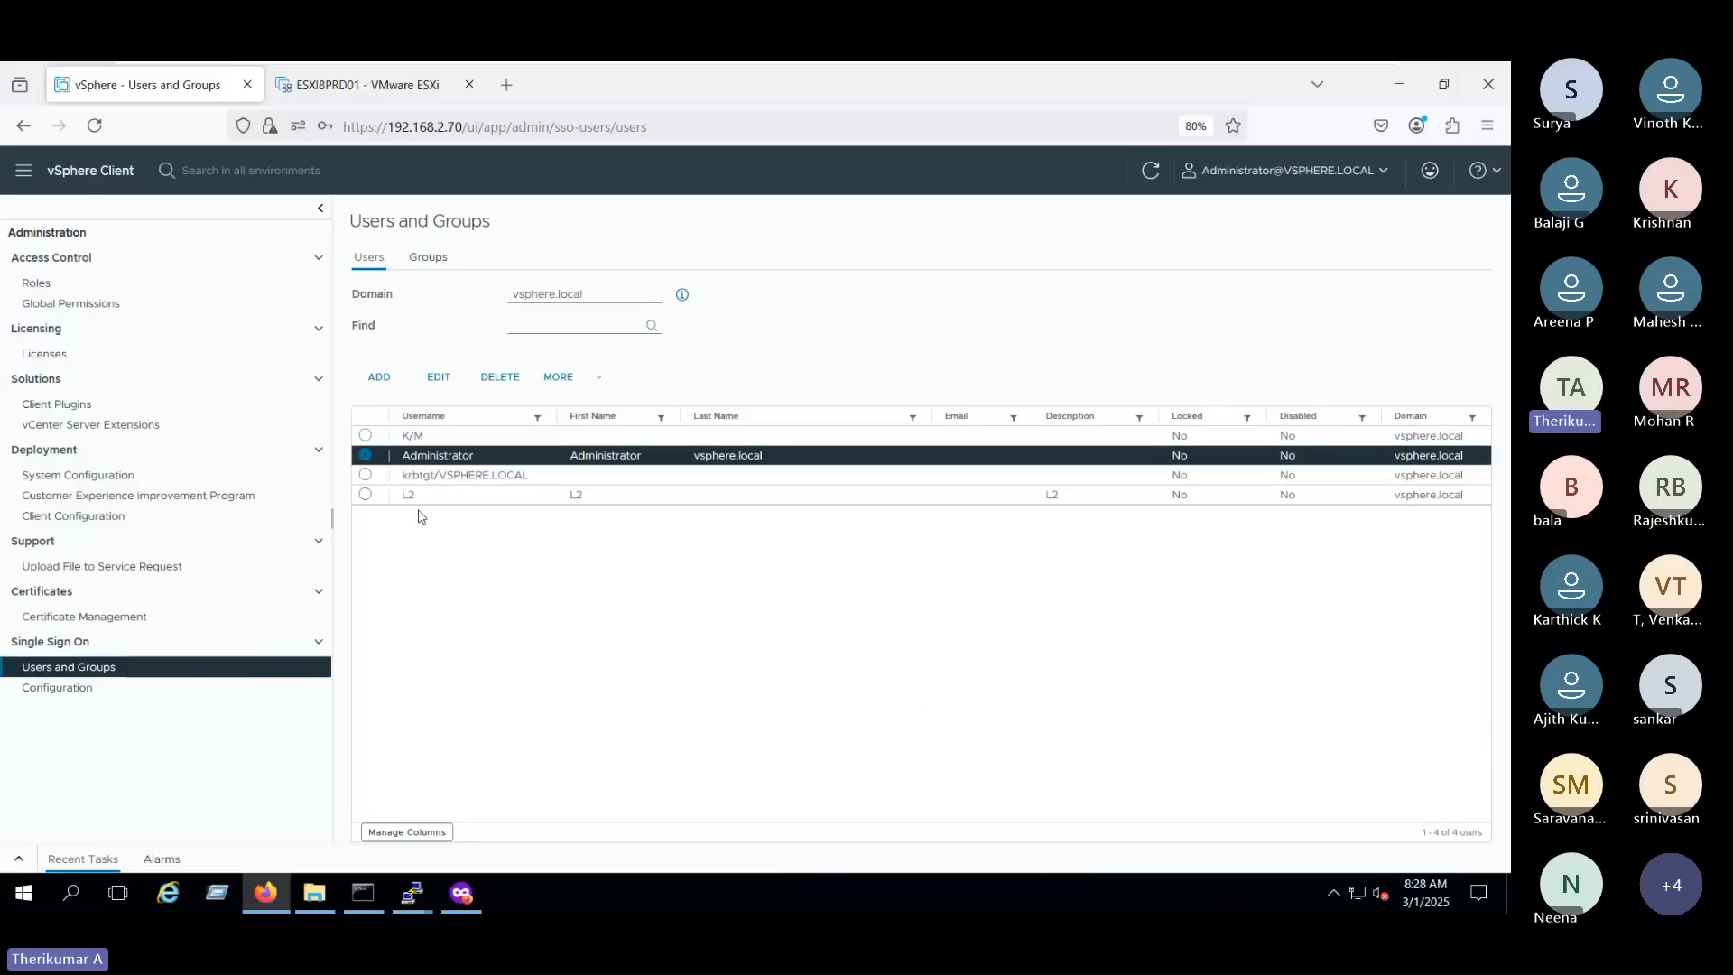
# - Select the L2 user and review its edit form and additional account actions without changing anything
pyautogui.moveTo(398, 499); pyautogui.dragTo(619, 506)
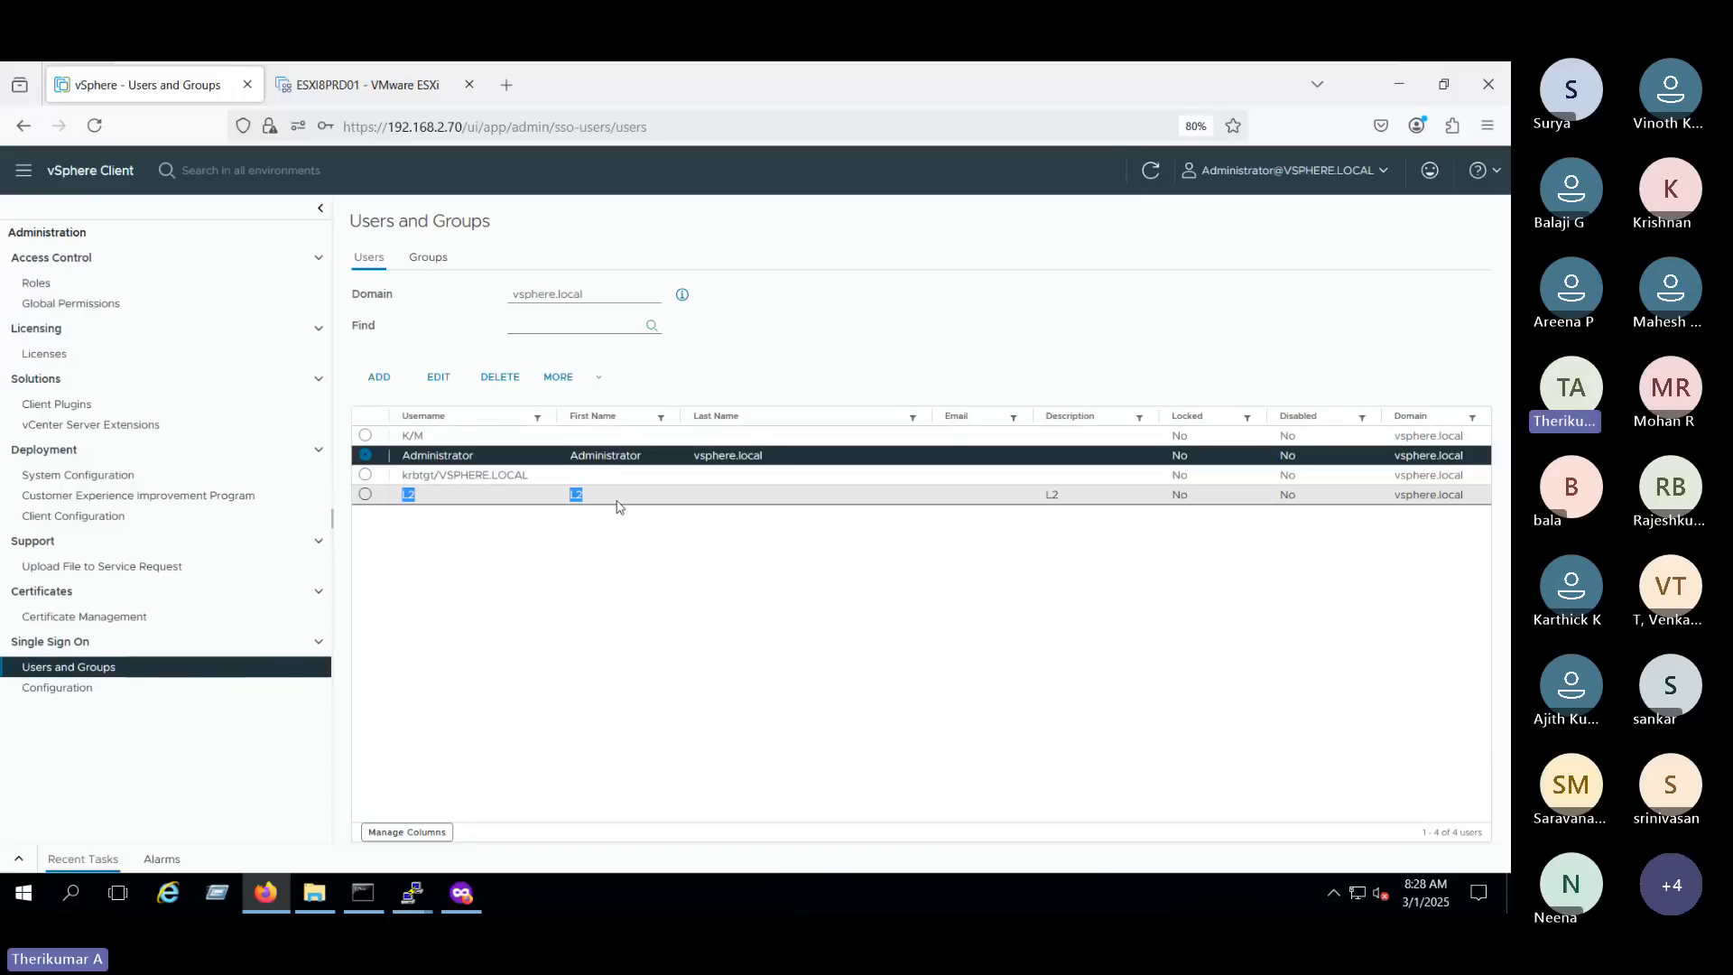
pyautogui.click(617, 499)
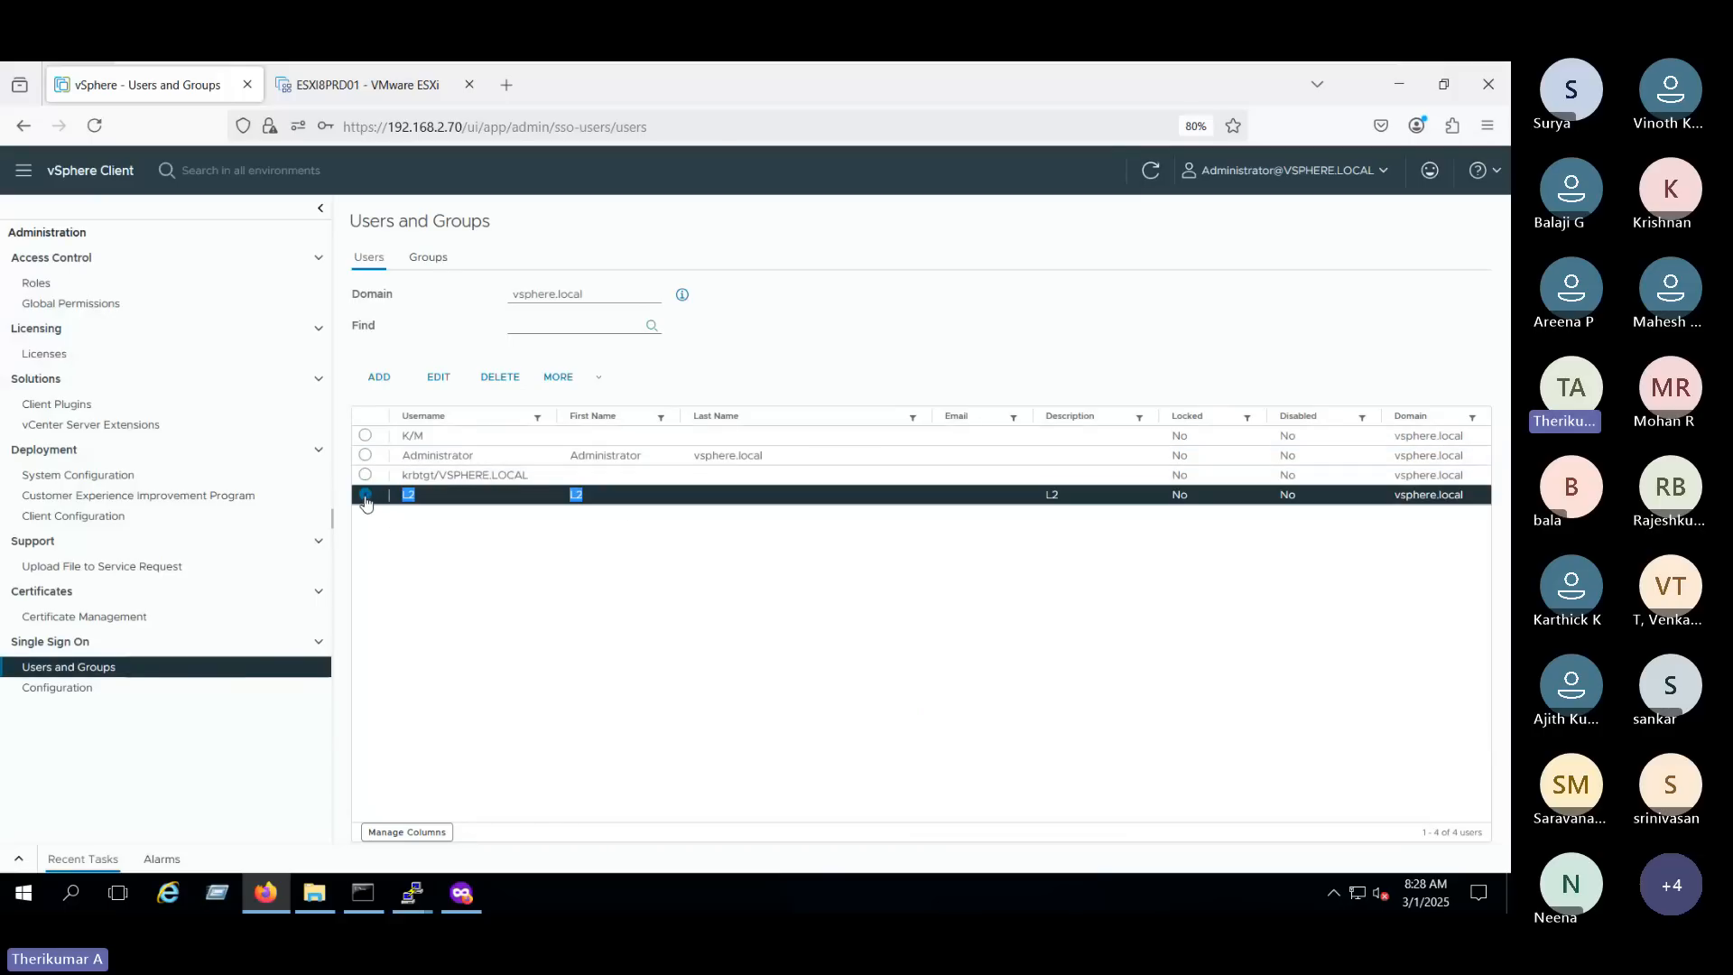
pyautogui.click(438, 381)
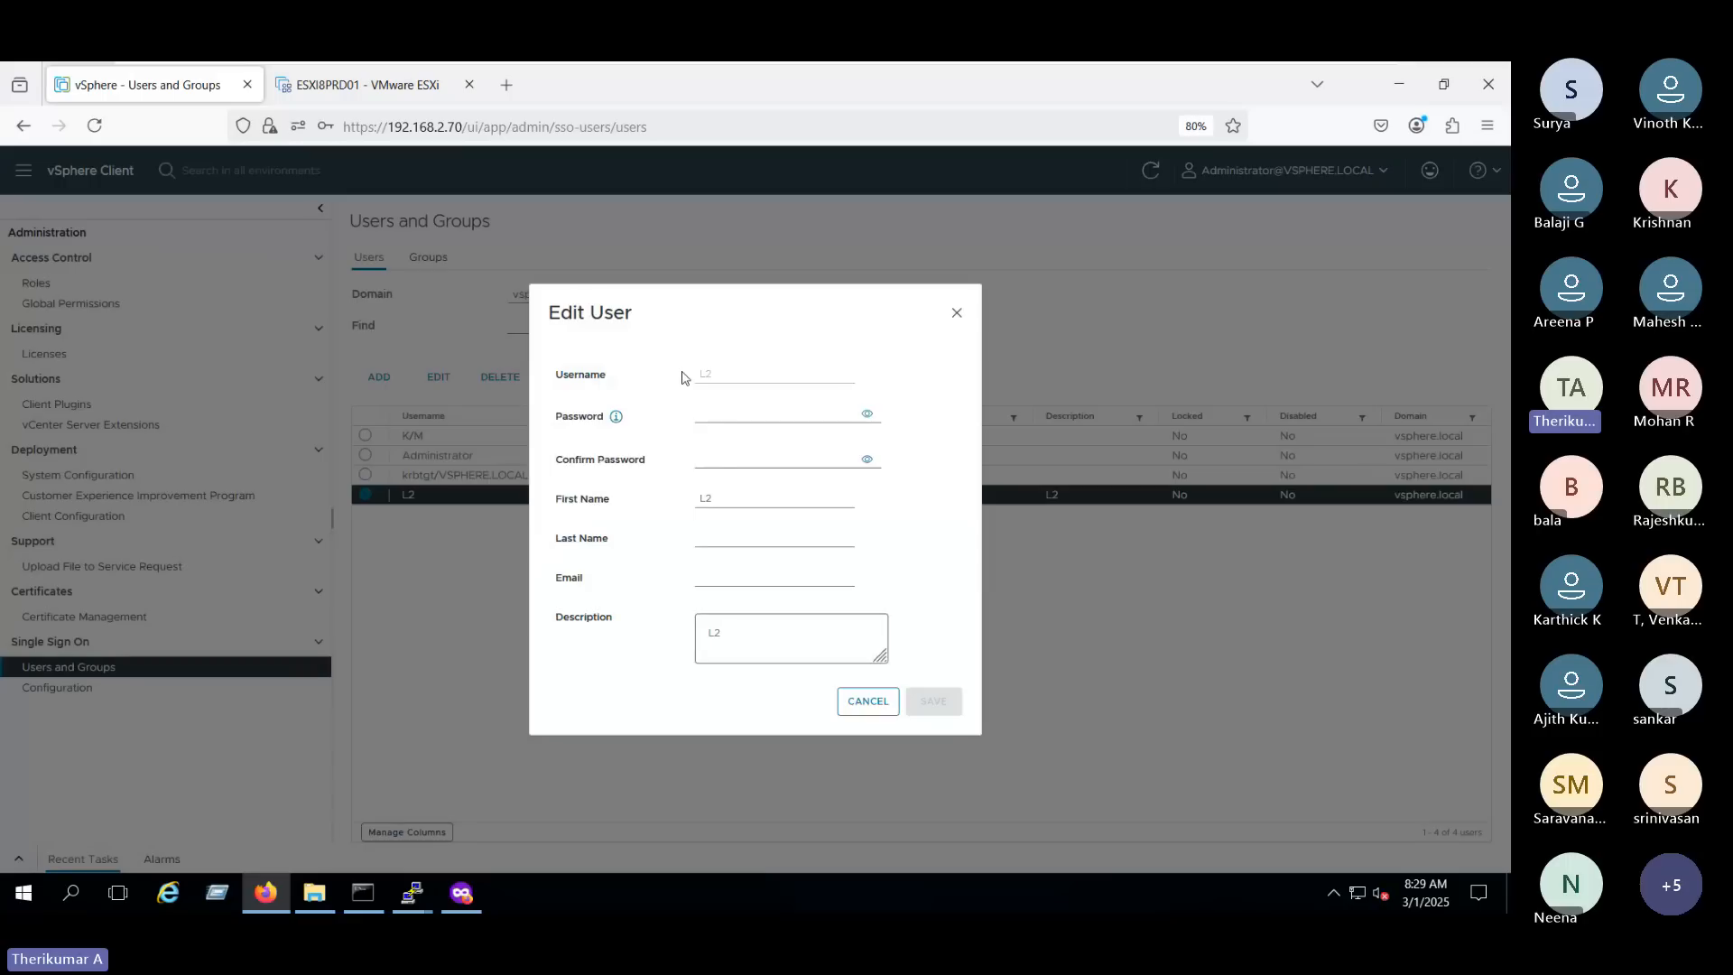
pyautogui.click(744, 413)
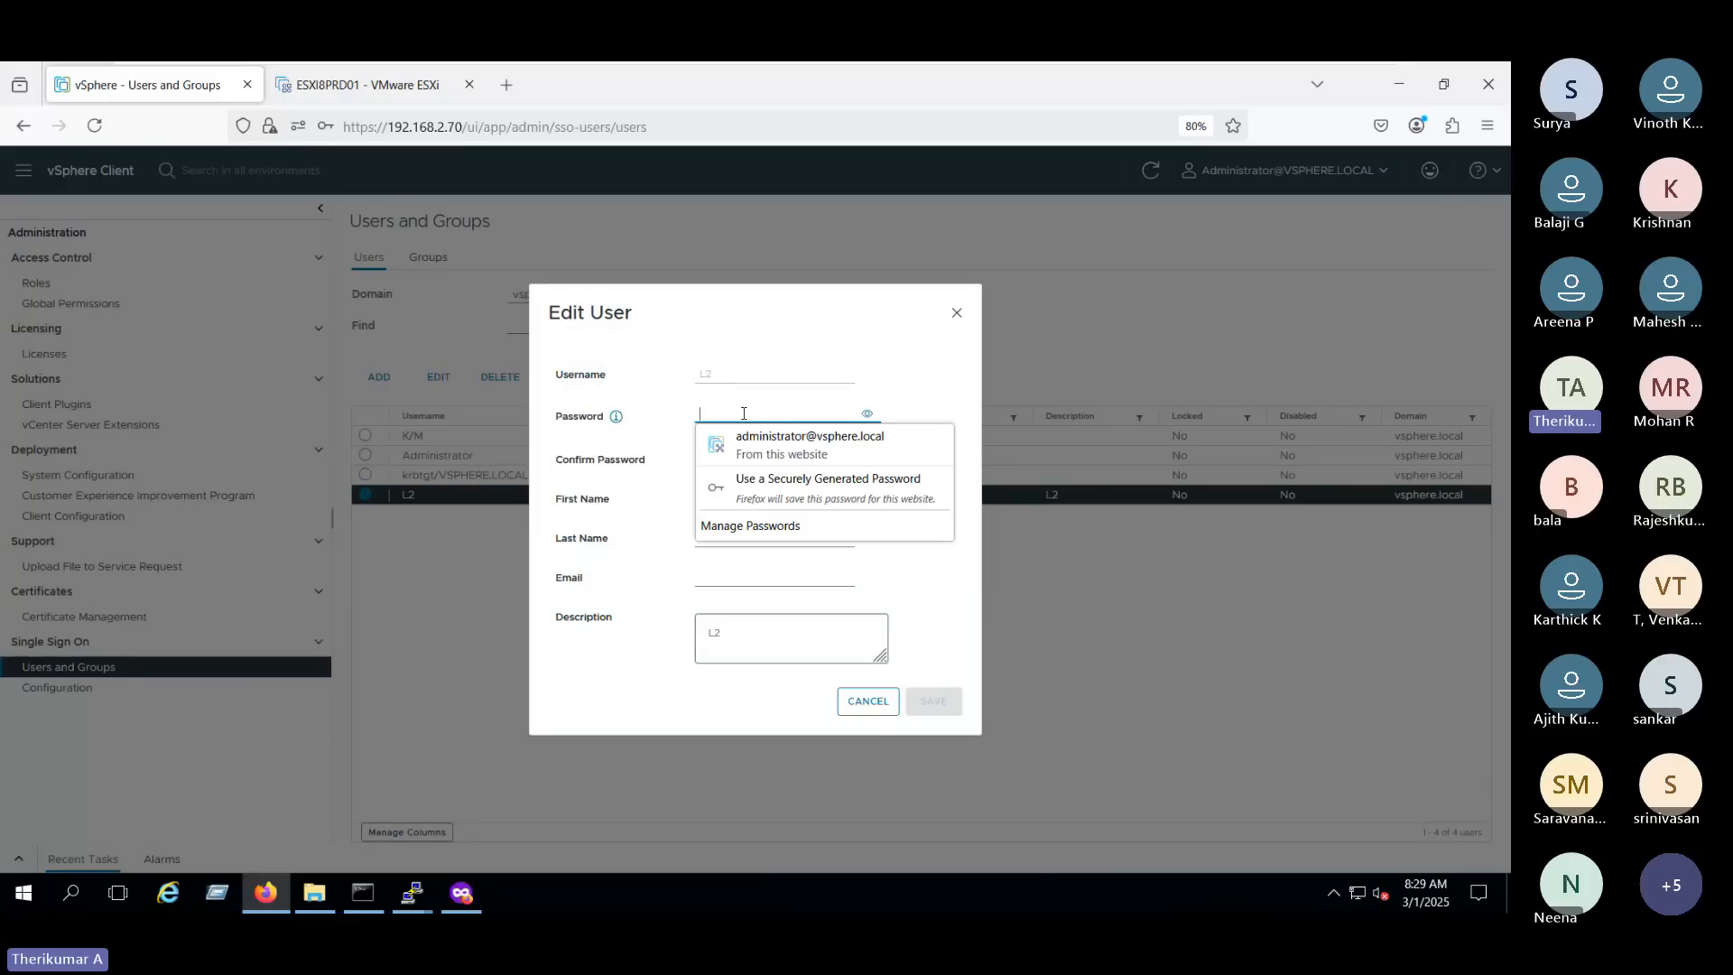
pyautogui.click(867, 701)
pyautogui.click(867, 702)
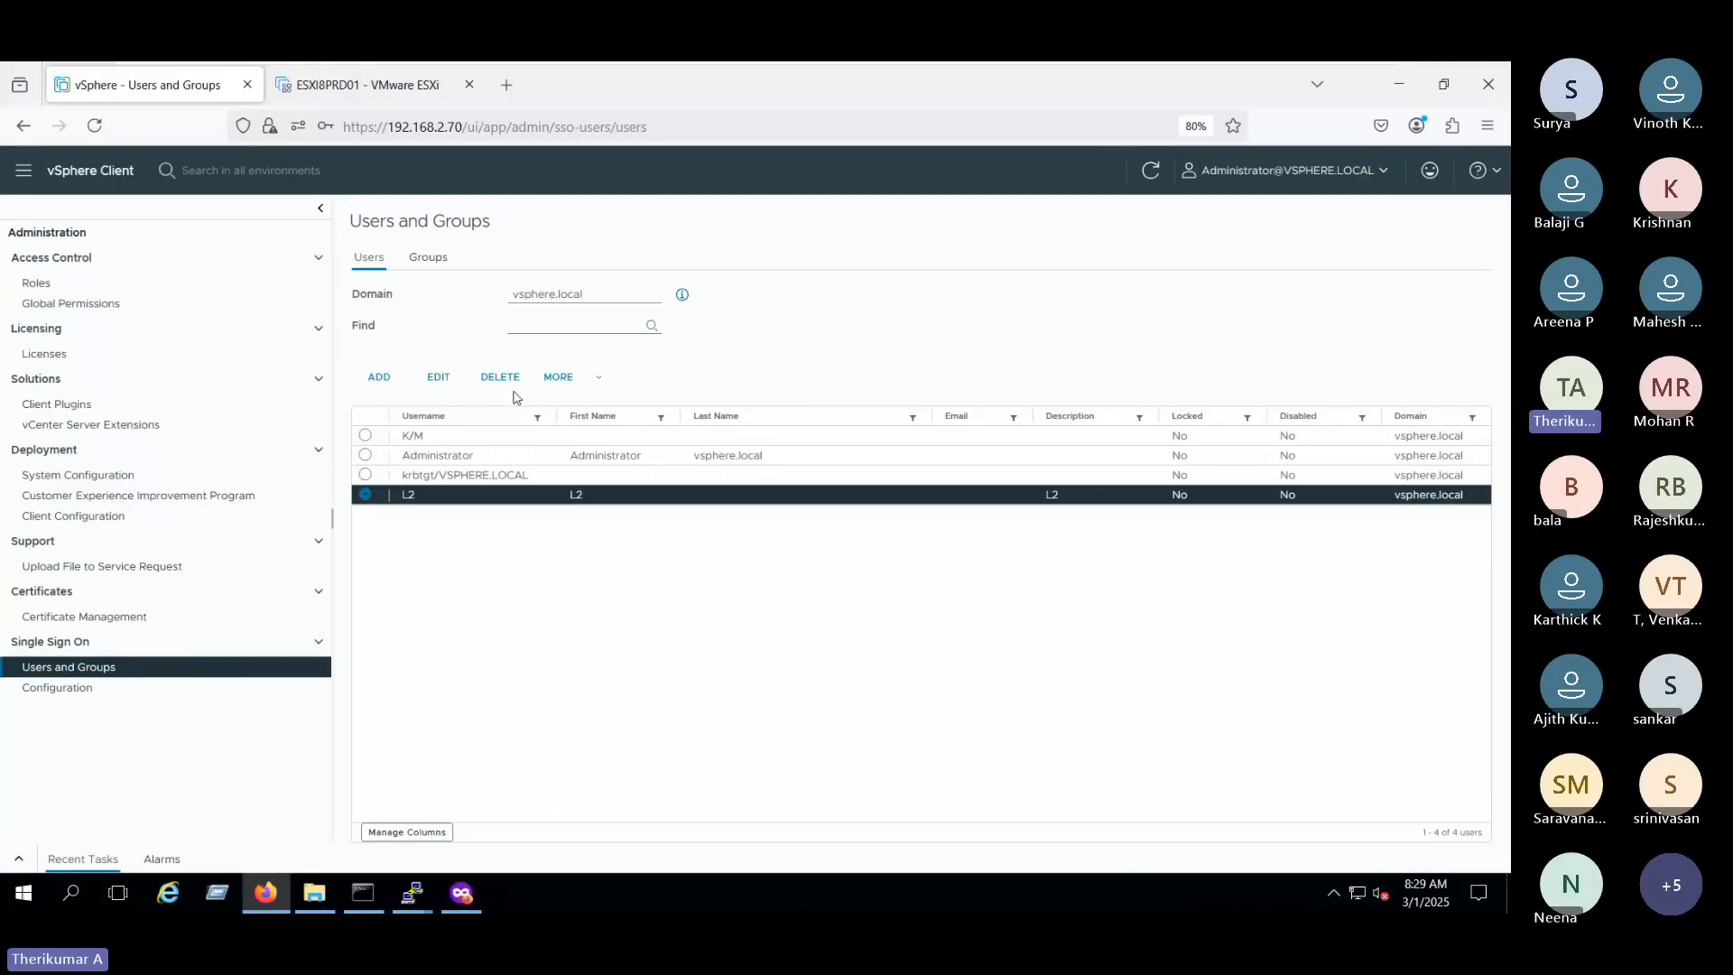
pyautogui.click(578, 379)
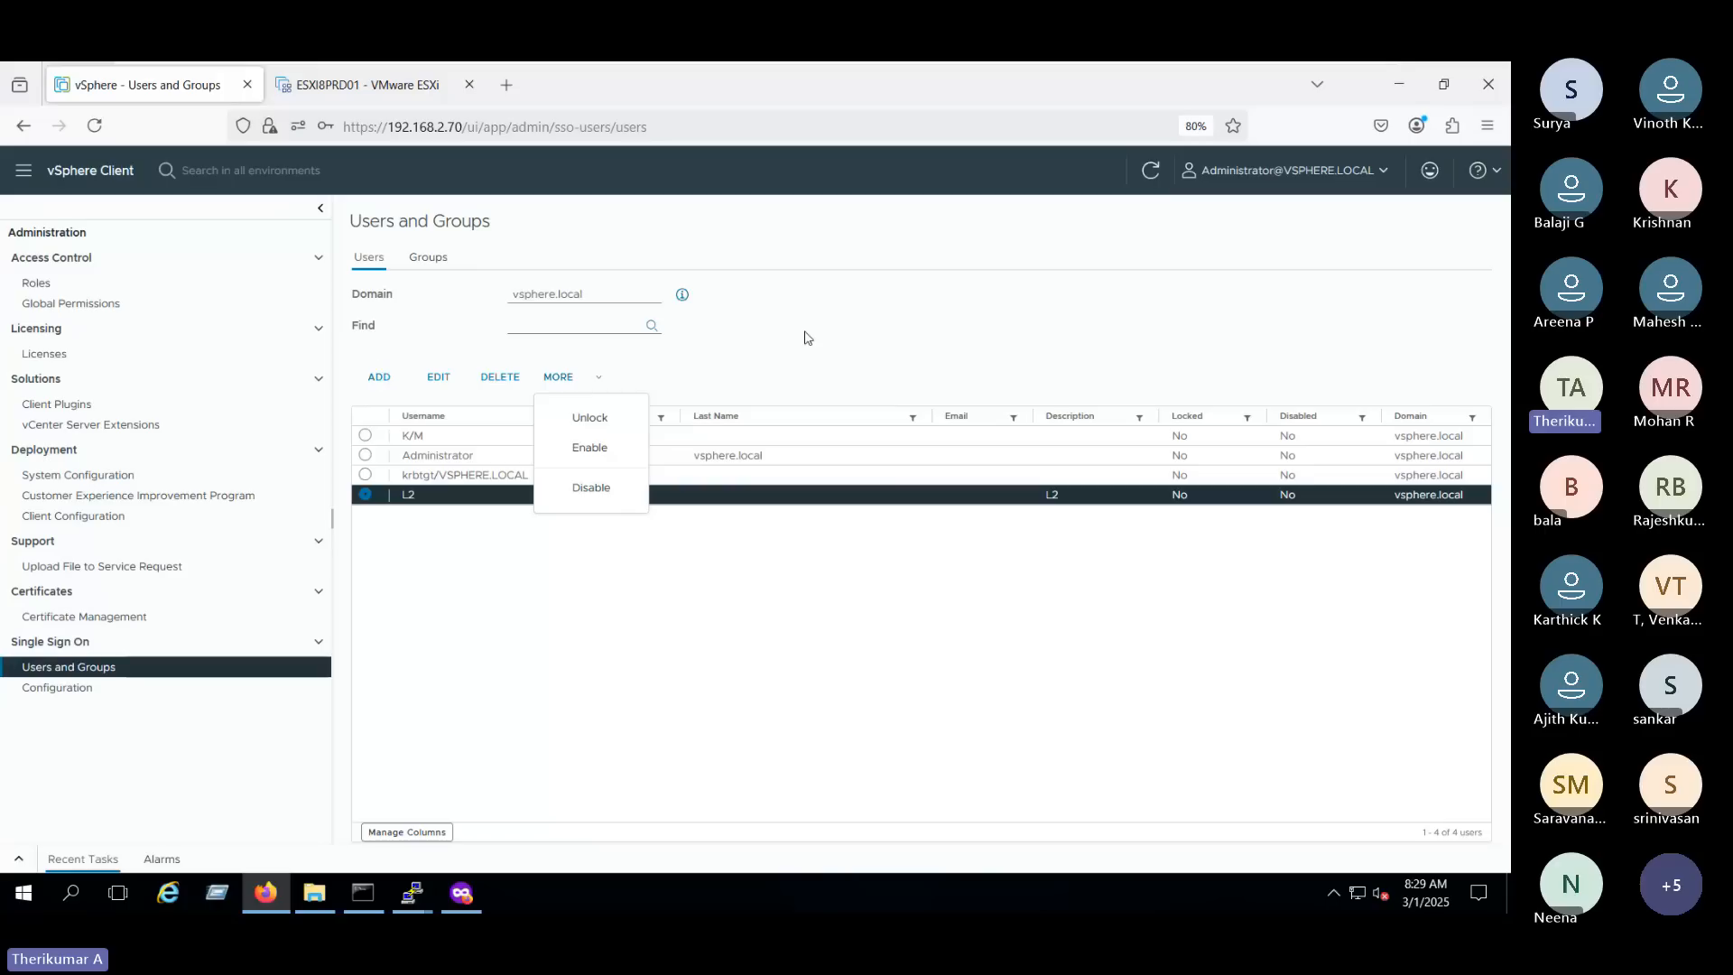
pyautogui.click(555, 511)
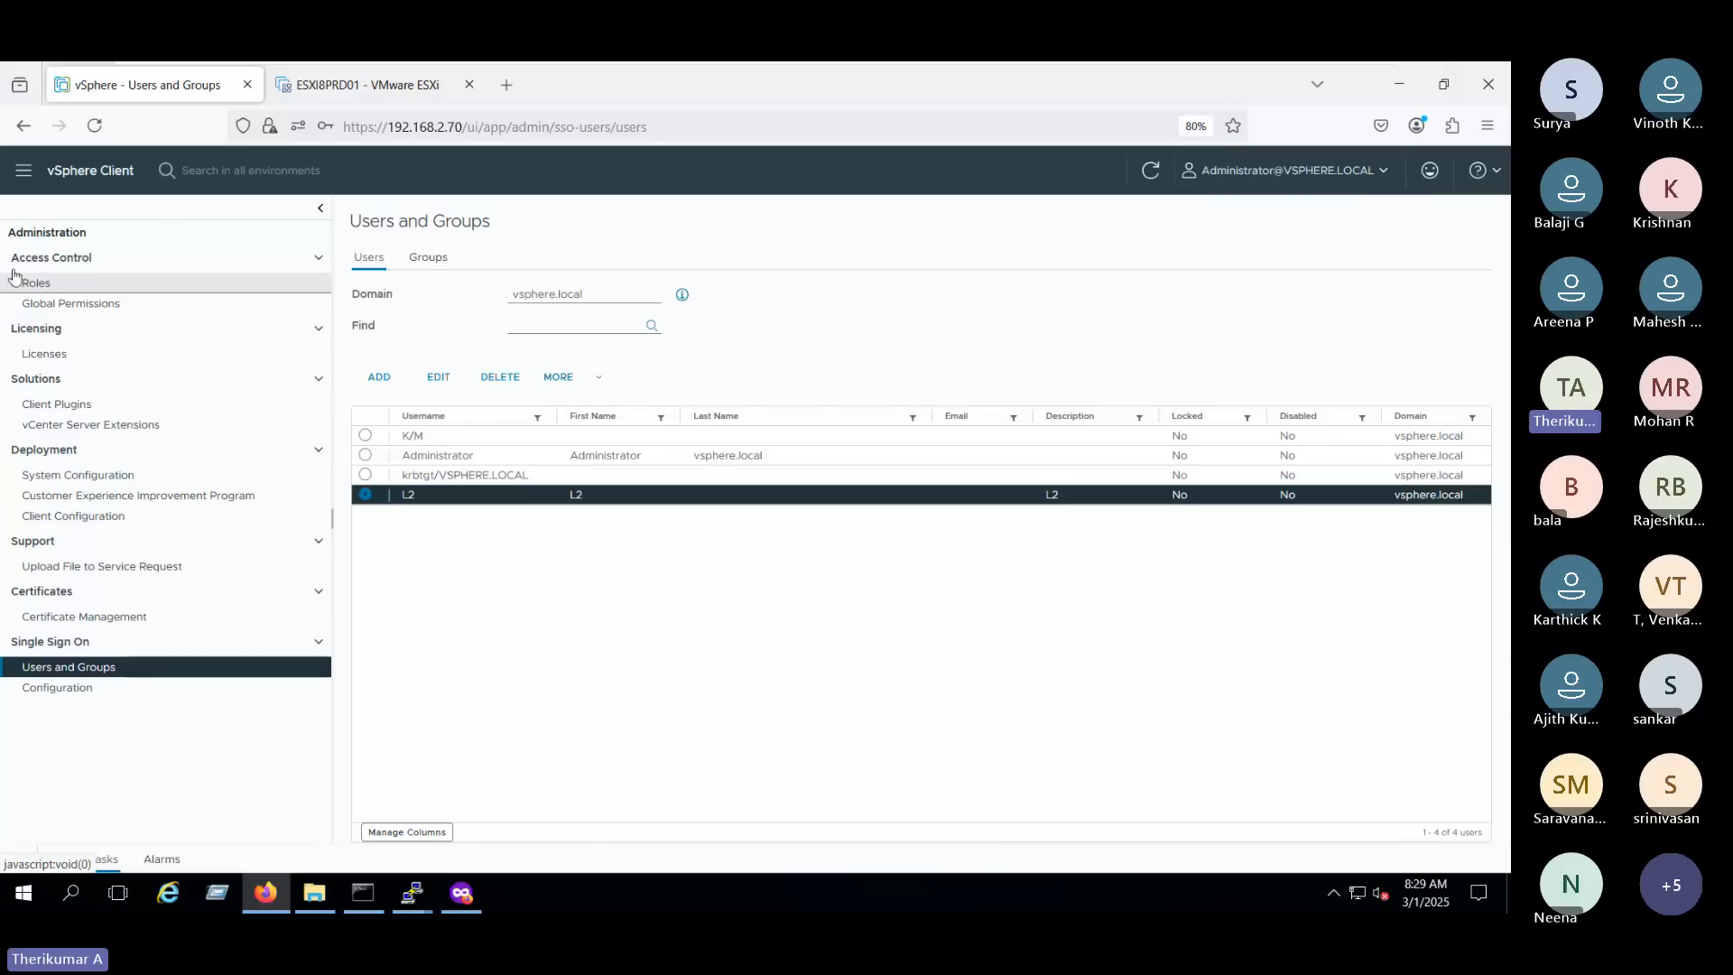
# - Open the Access Control Roles page and look through the roles of the VSPHERE.LOCAL provider
pyautogui.click(77, 292)
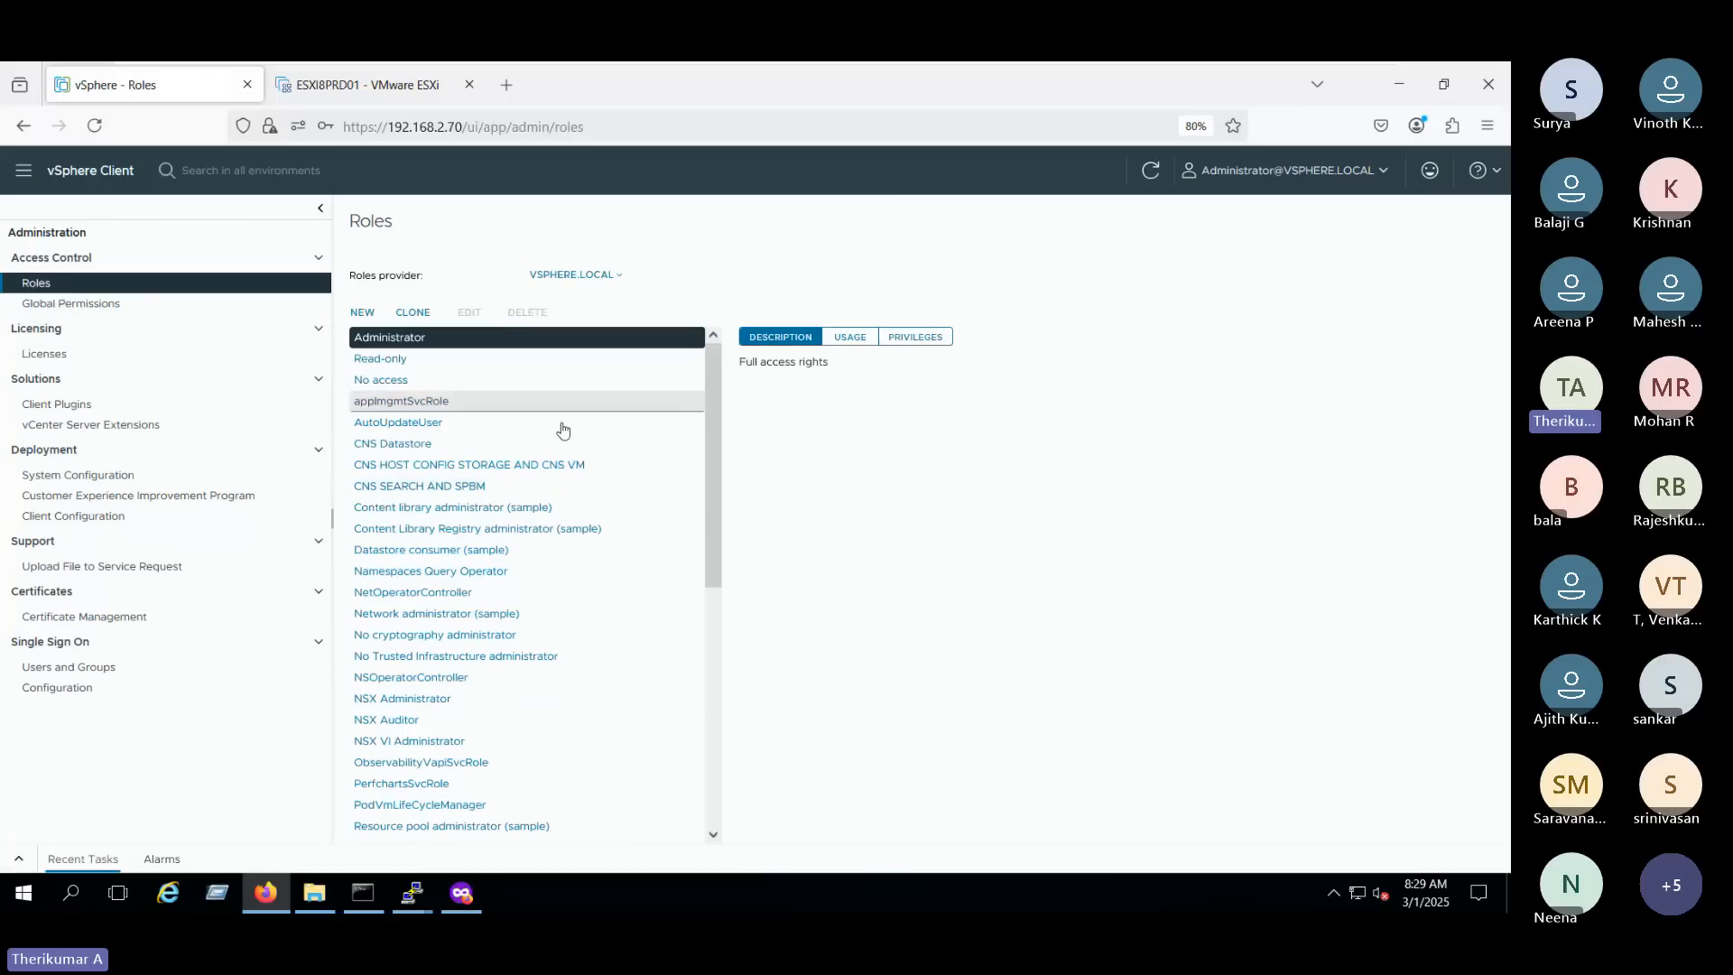
pyautogui.scroll(-5, 619, 650)
pyautogui.scroll(5, 624, 697)
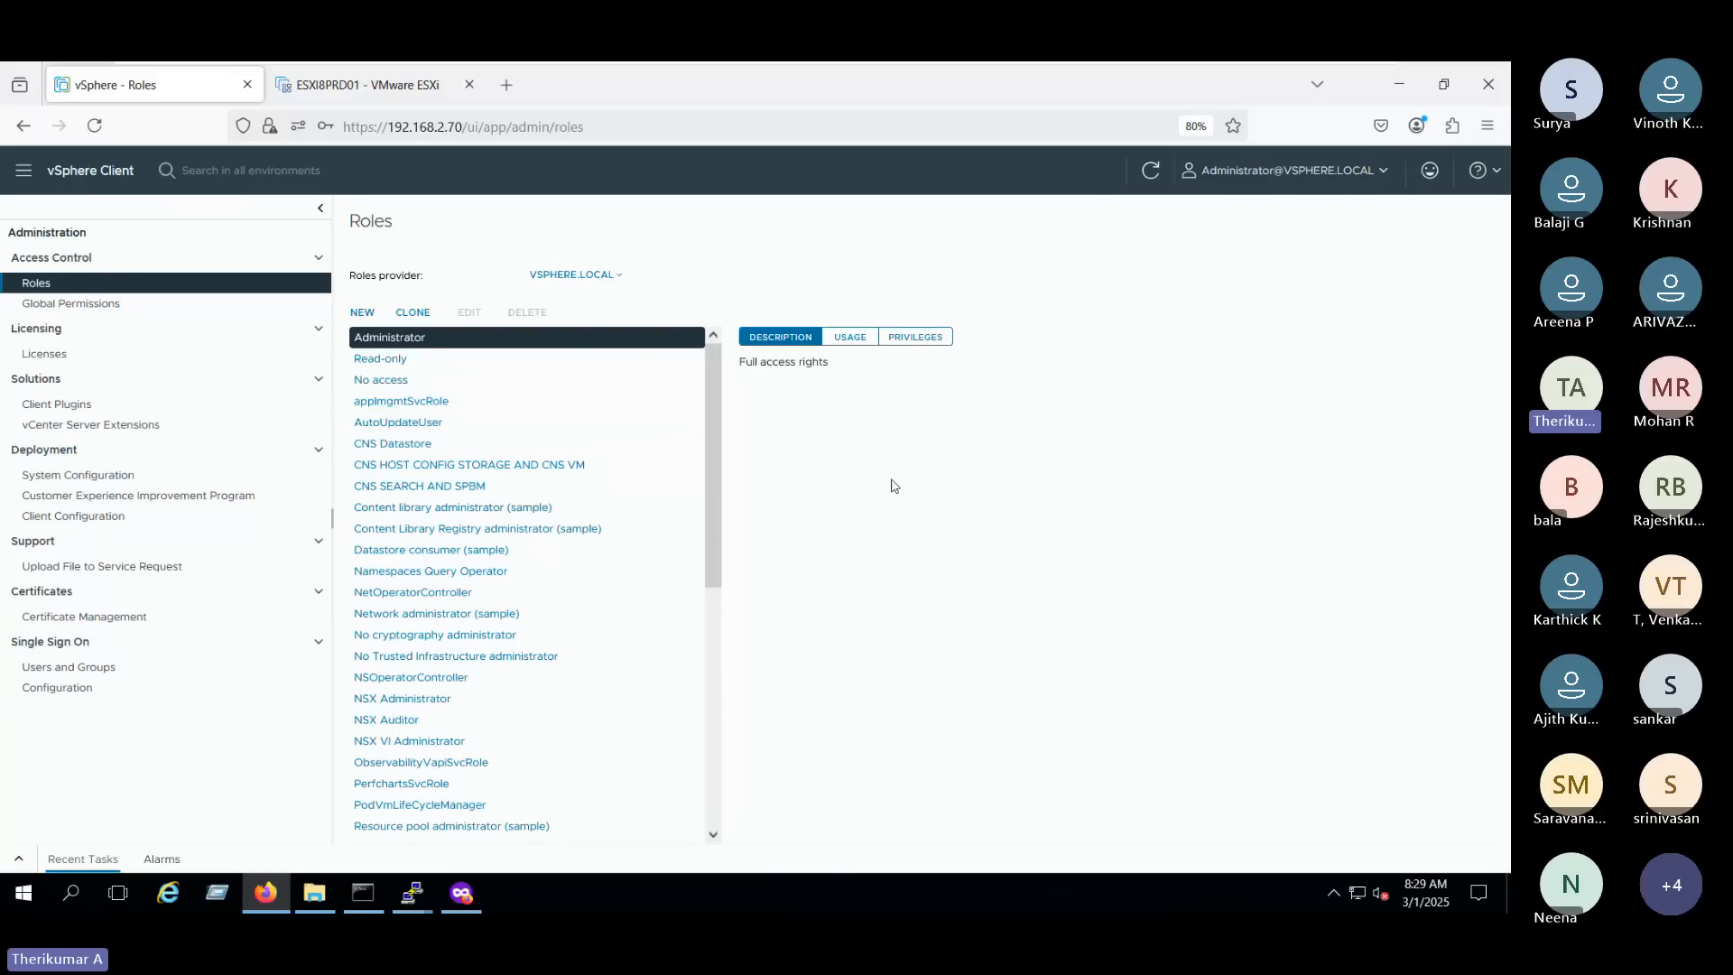
# - Open the new role form, look through its privilege categories, and close it without creating a role
pyautogui.click(362, 312)
pyautogui.scroll(-2, 573, 549)
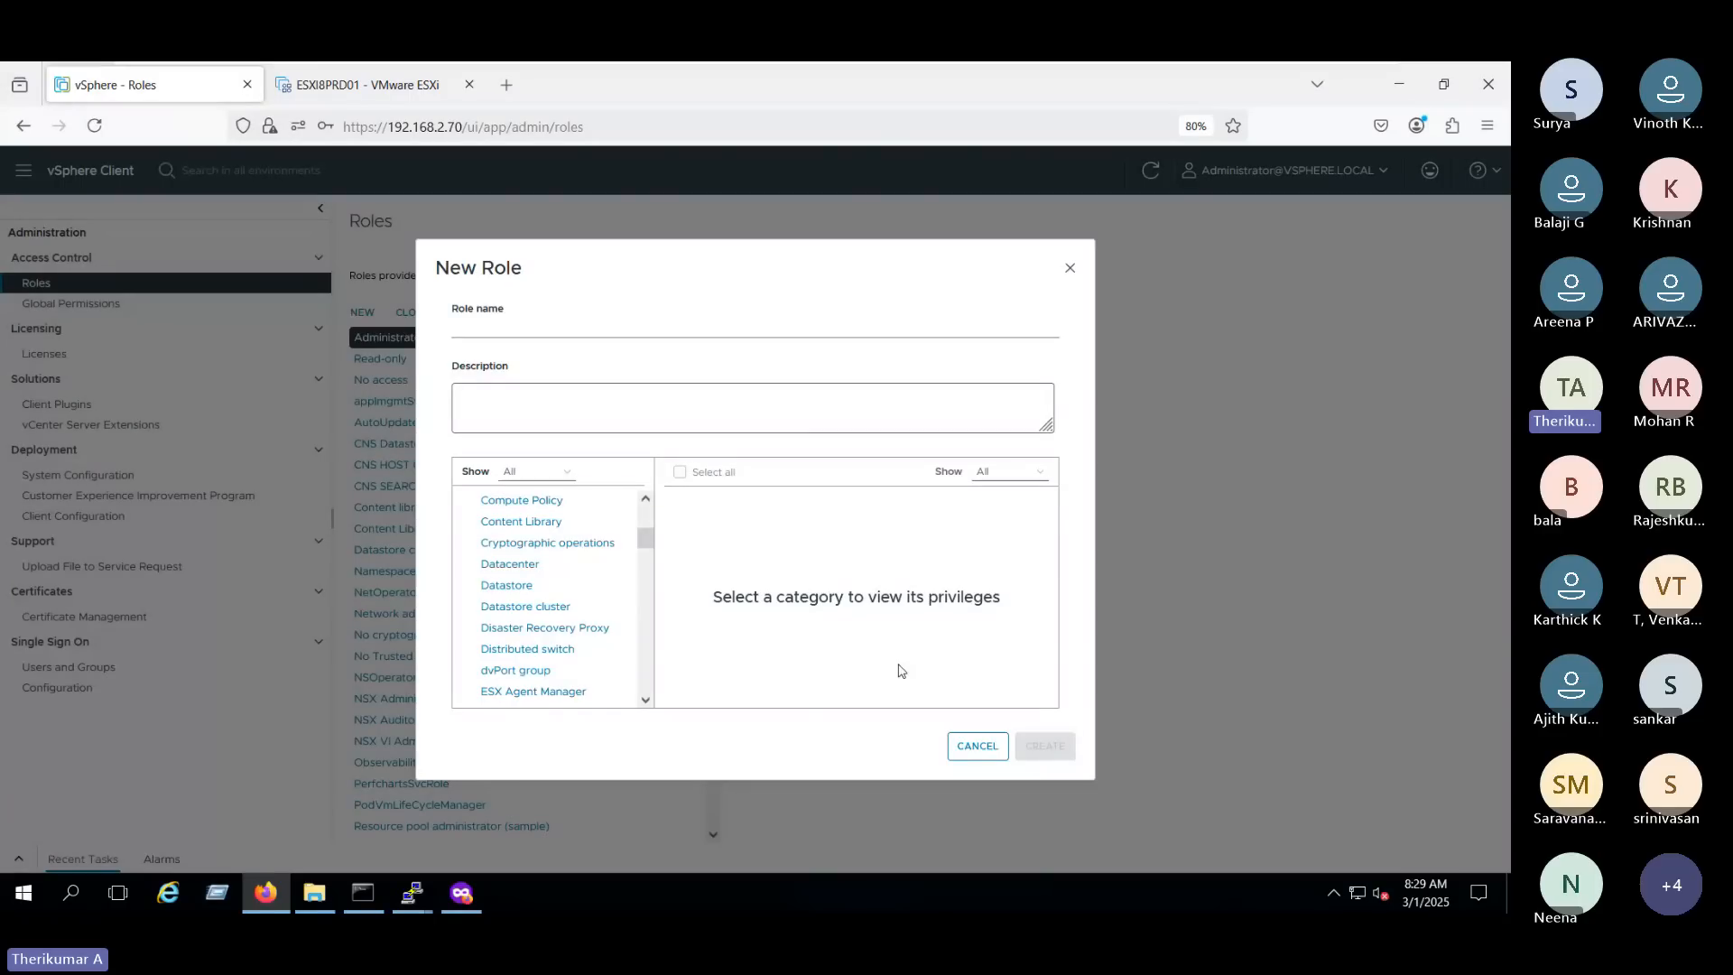
pyautogui.click(965, 746)
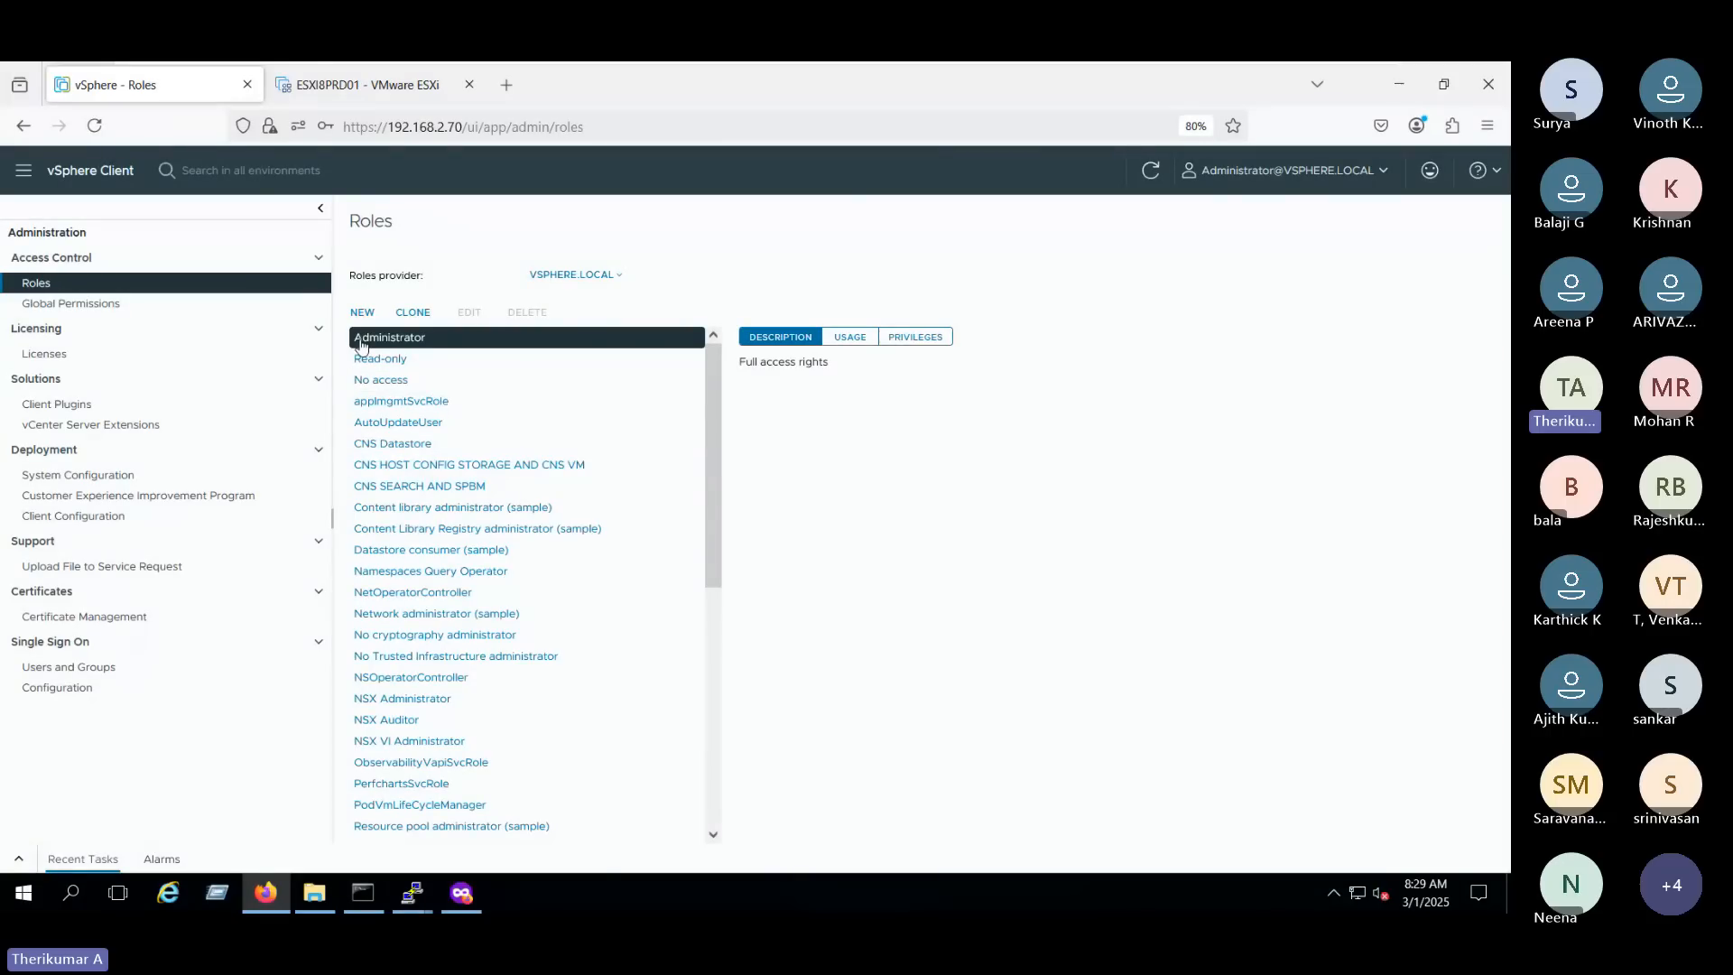
# - Read the descriptions of the Administrator, Read-only and No access roles
pyautogui.tripleClick(749, 361)
pyautogui.click(428, 361)
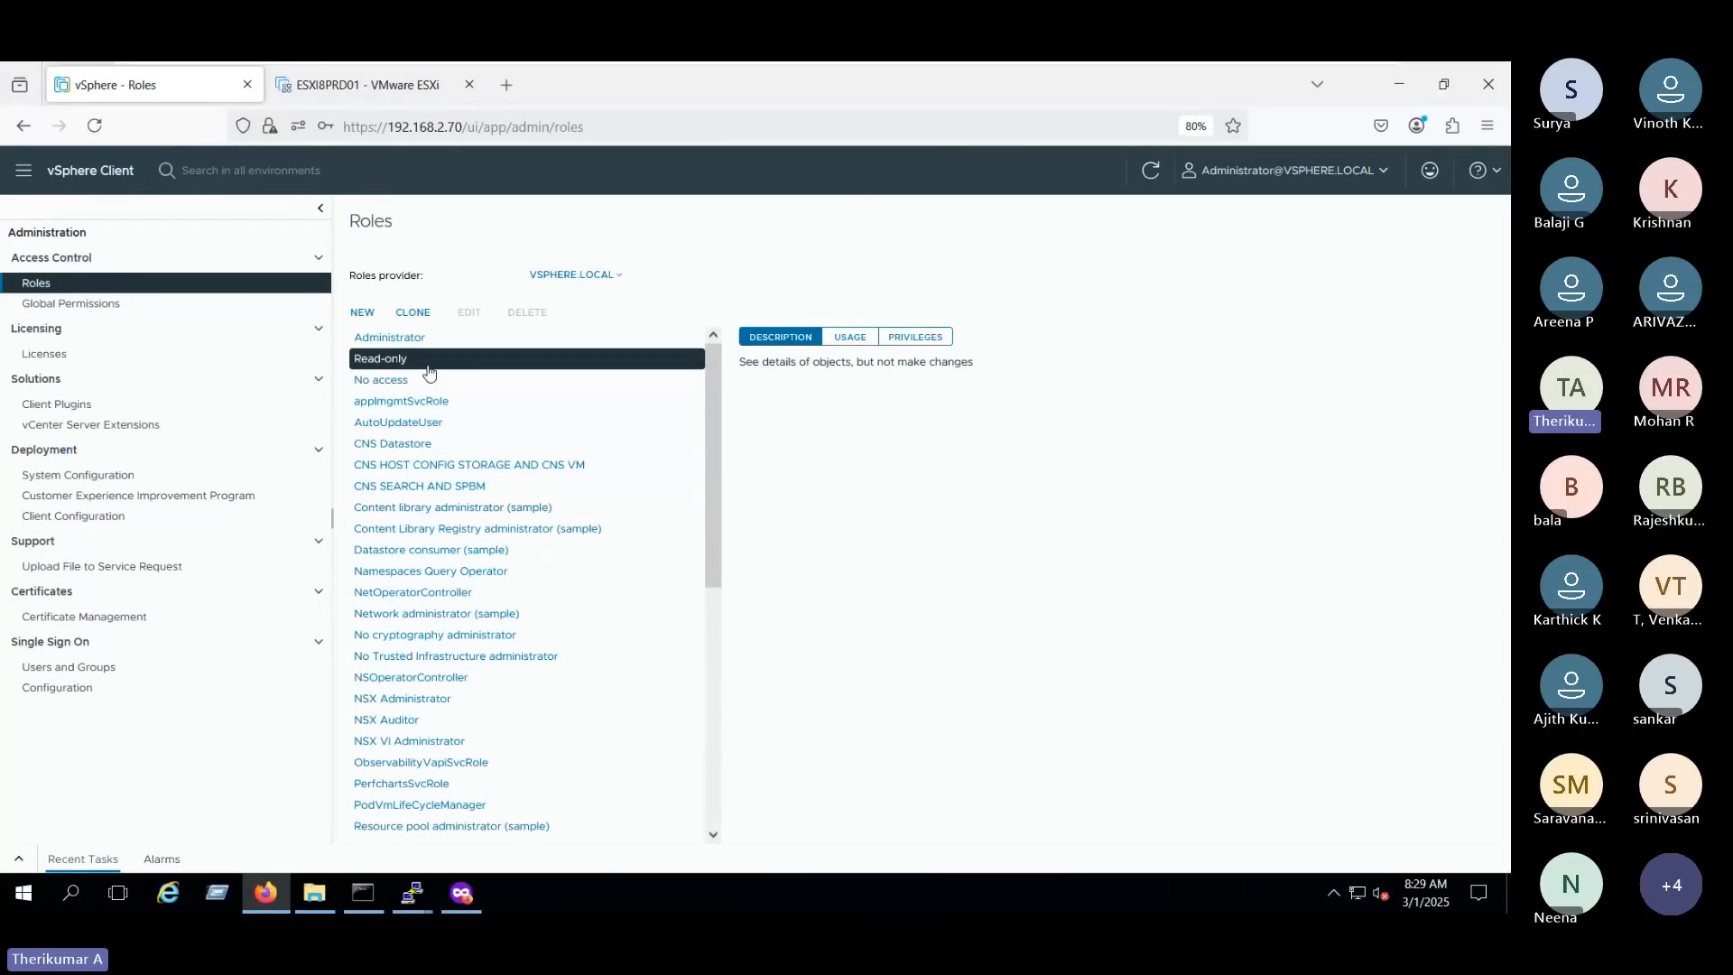
pyautogui.moveTo(740, 362); pyautogui.dragTo(842, 364)
pyautogui.moveTo(984, 363); pyautogui.dragTo(725, 362)
pyautogui.click(745, 365)
pyautogui.click(452, 379)
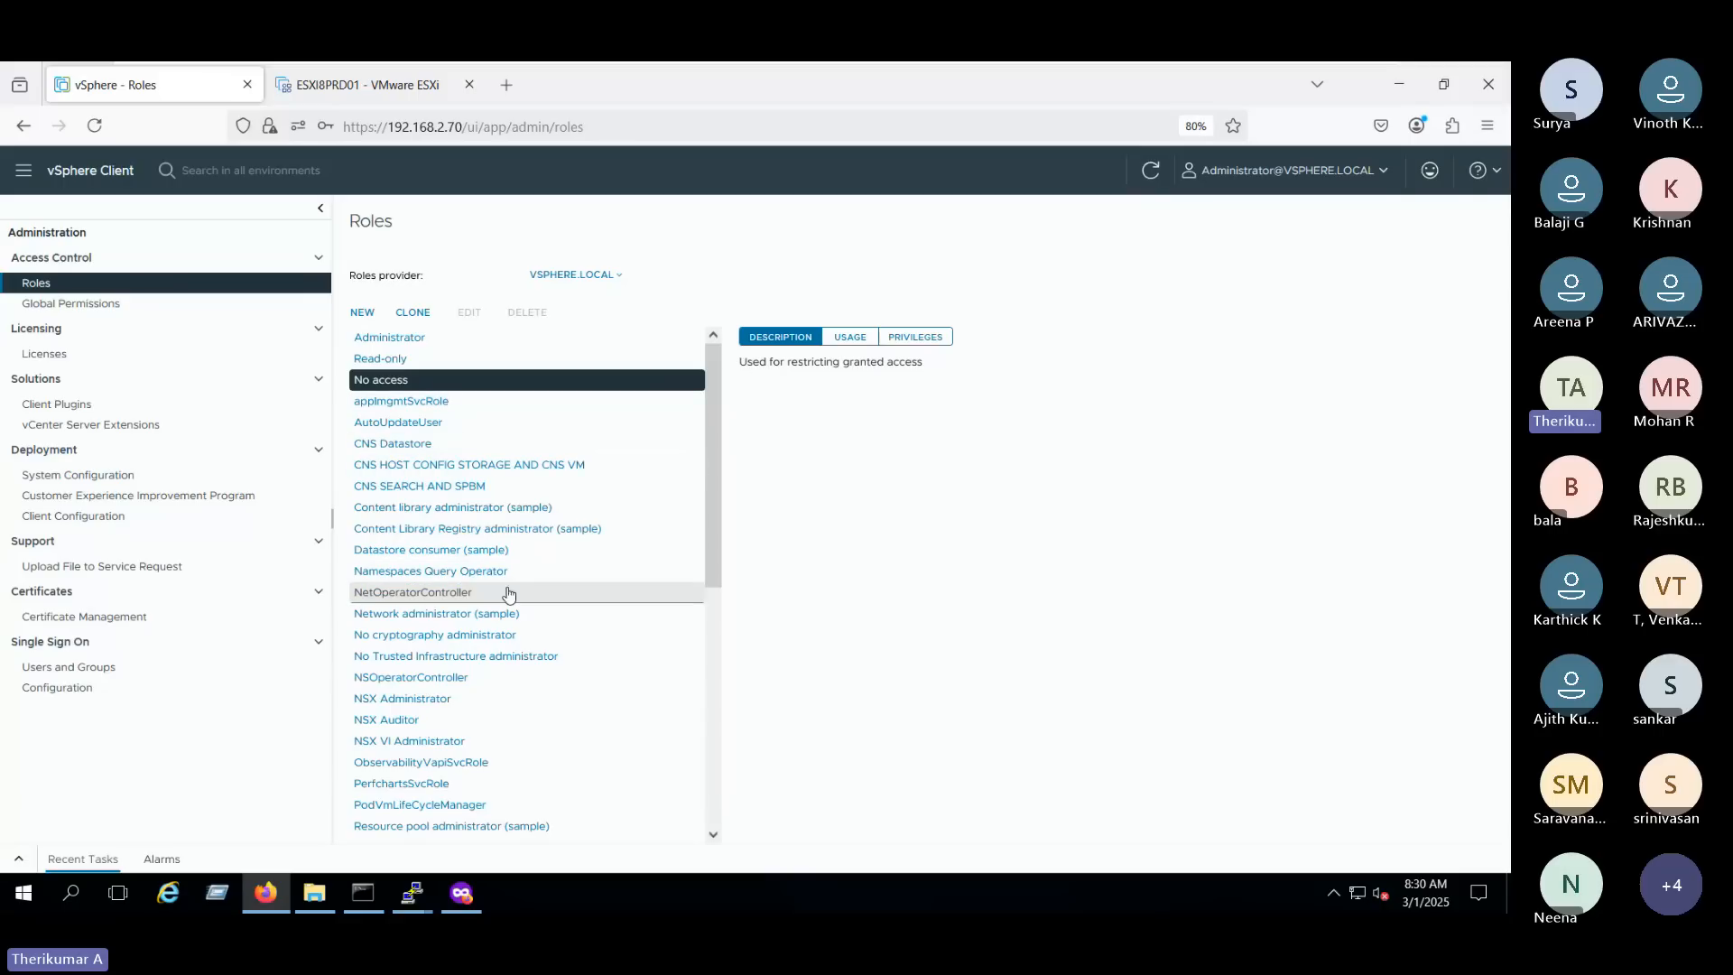
# - Read the descriptions of the Virtual Machine console user and Virtual machine power user (sample) roles
pyautogui.moveTo(706, 464); pyautogui.dragTo(681, 719)
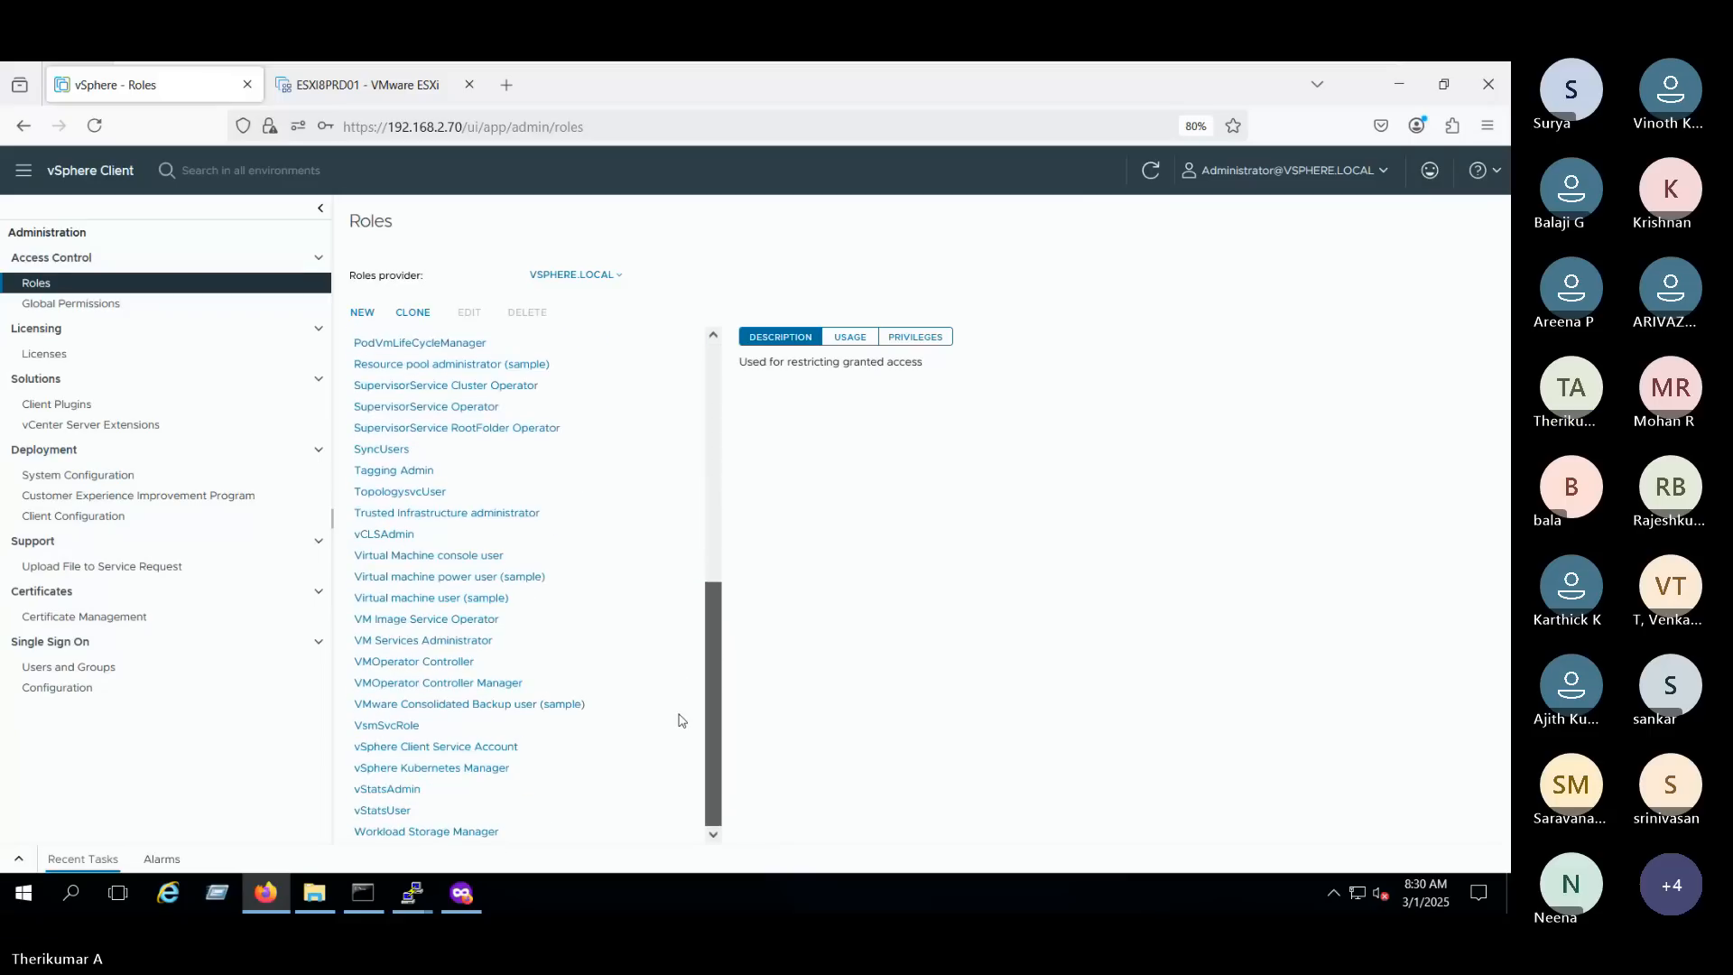
pyautogui.click(451, 556)
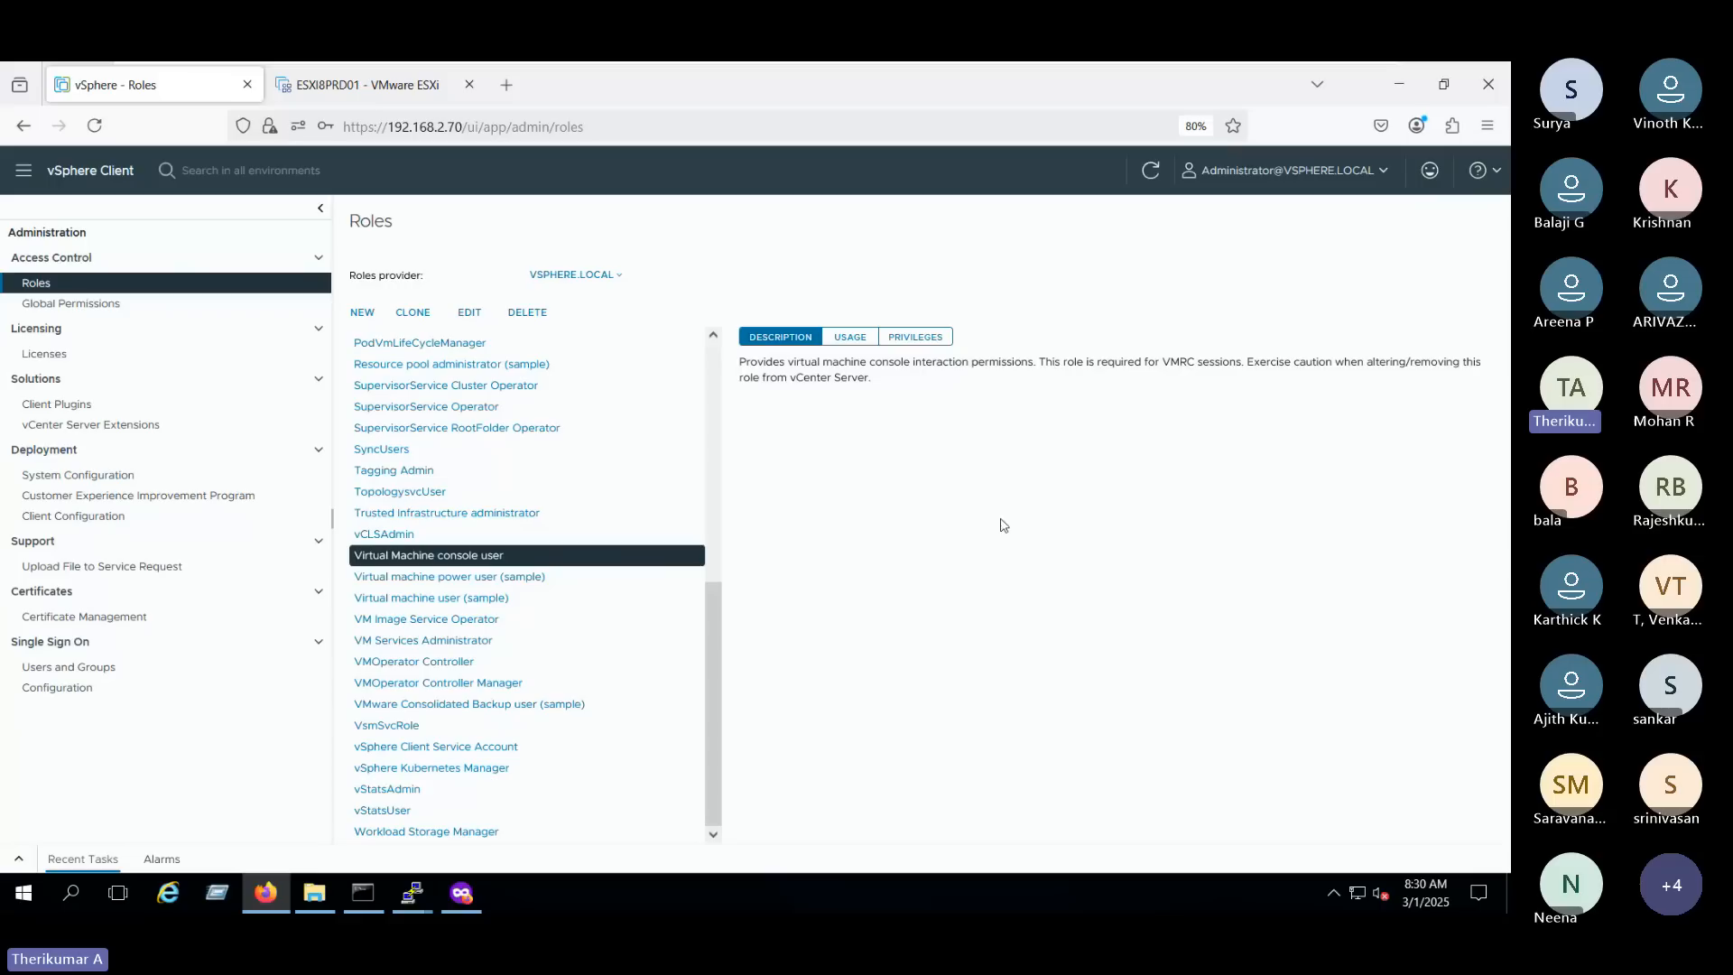
pyautogui.moveTo(729, 372); pyautogui.dragTo(919, 424)
pyautogui.click(910, 516)
pyautogui.click(477, 577)
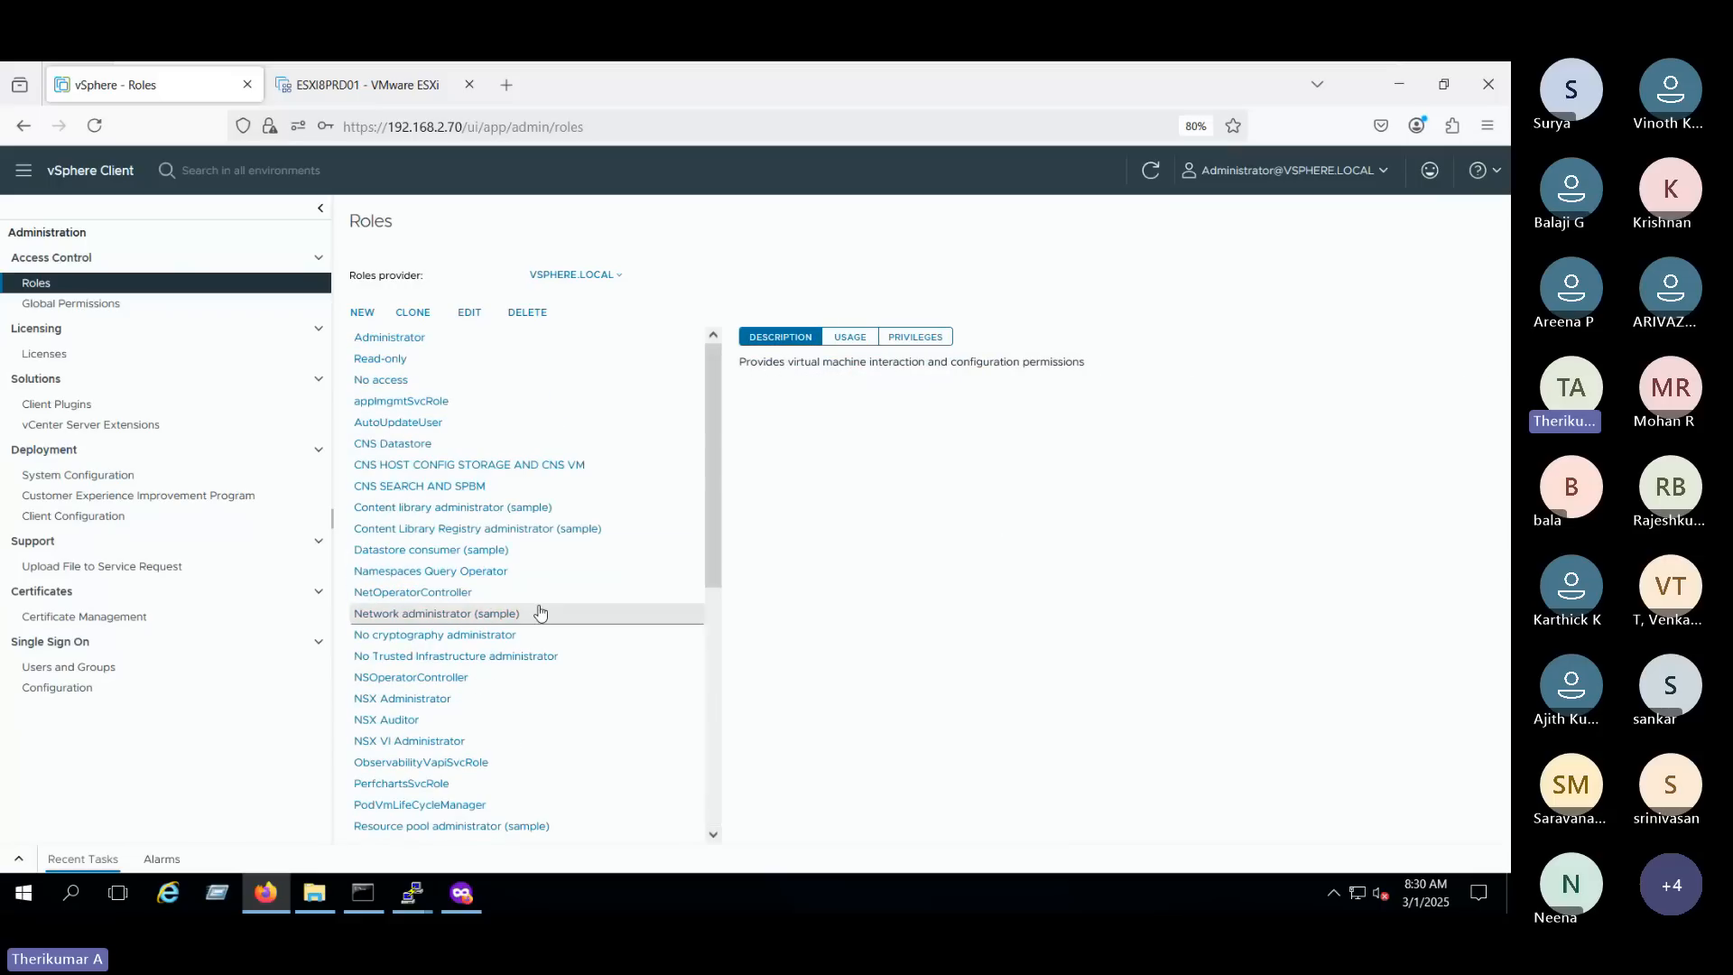
pyautogui.scroll(-5, 542, 607)
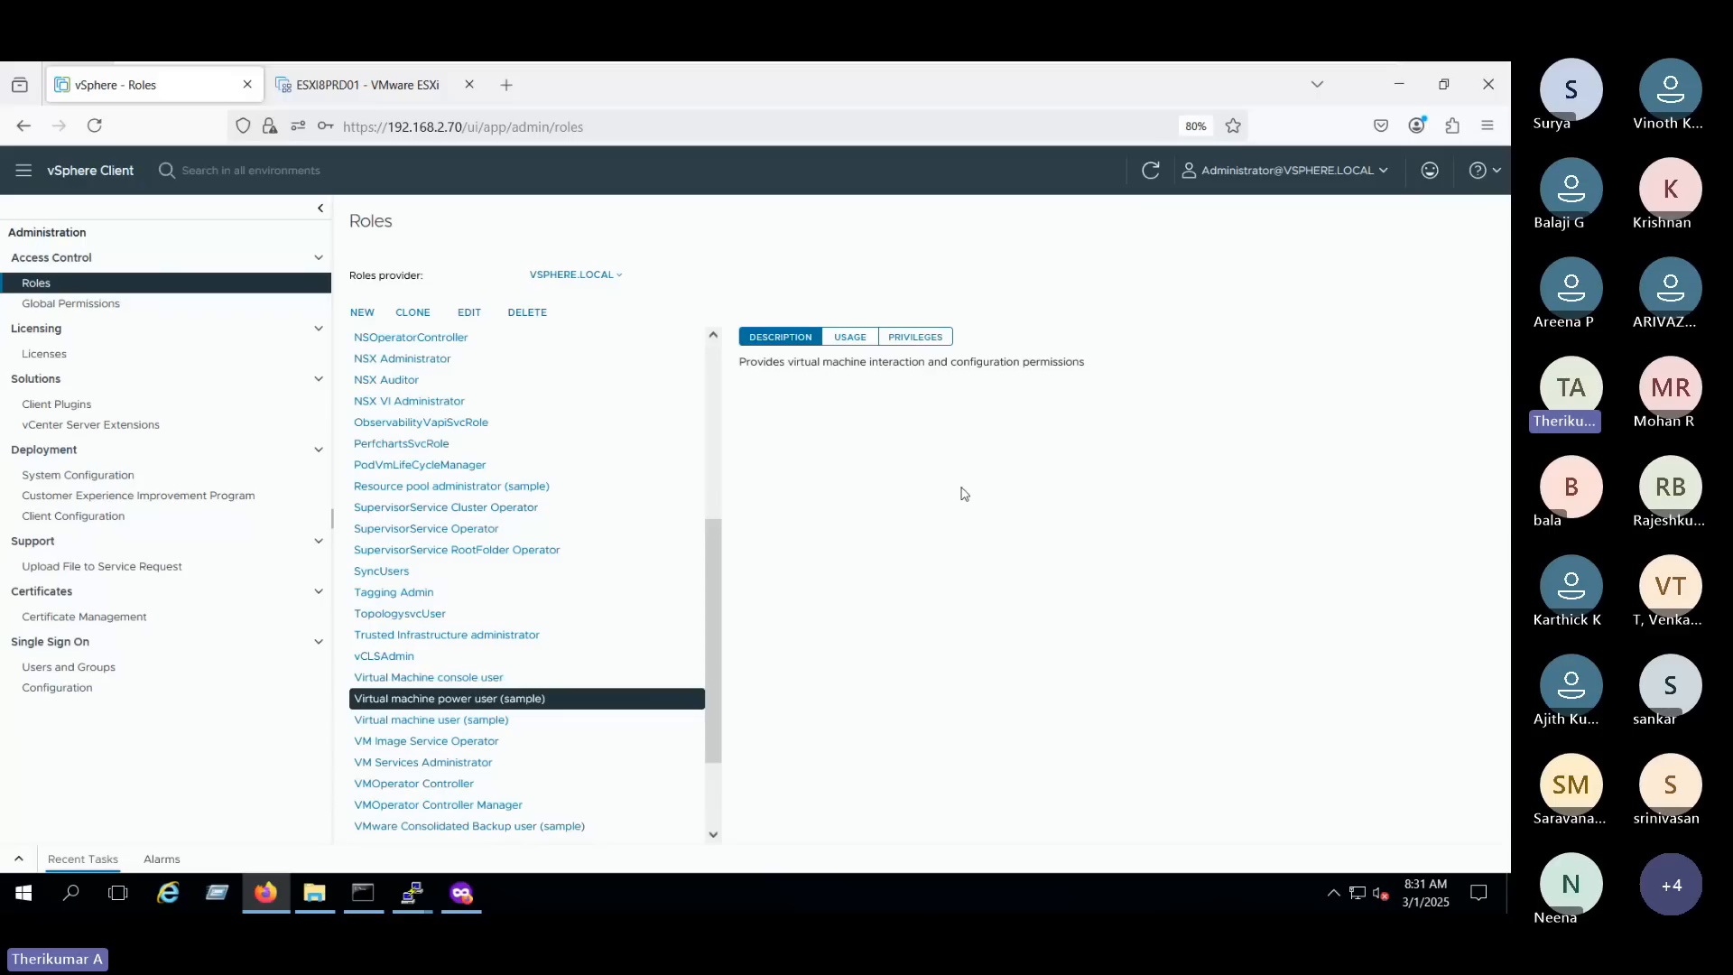
# - Compare the description of the Virtual machine user (sample) role with that of the Virtual Machine console user role
pyautogui.click(545, 720)
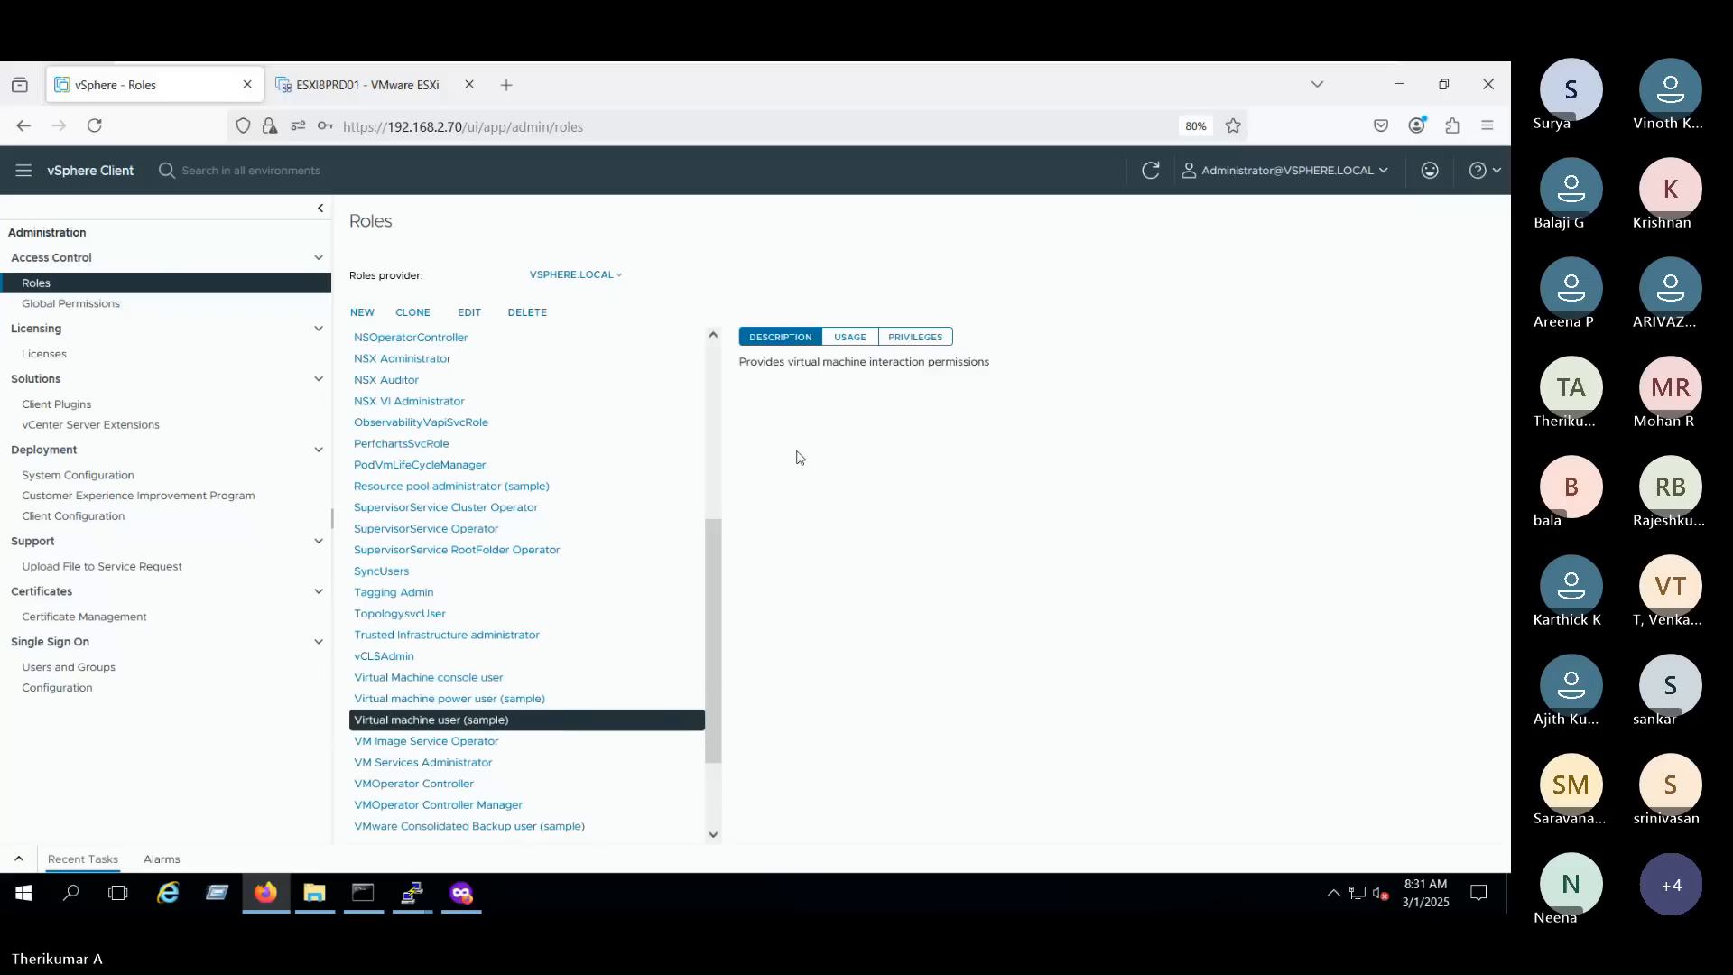
pyautogui.moveTo(739, 363); pyautogui.dragTo(1055, 372)
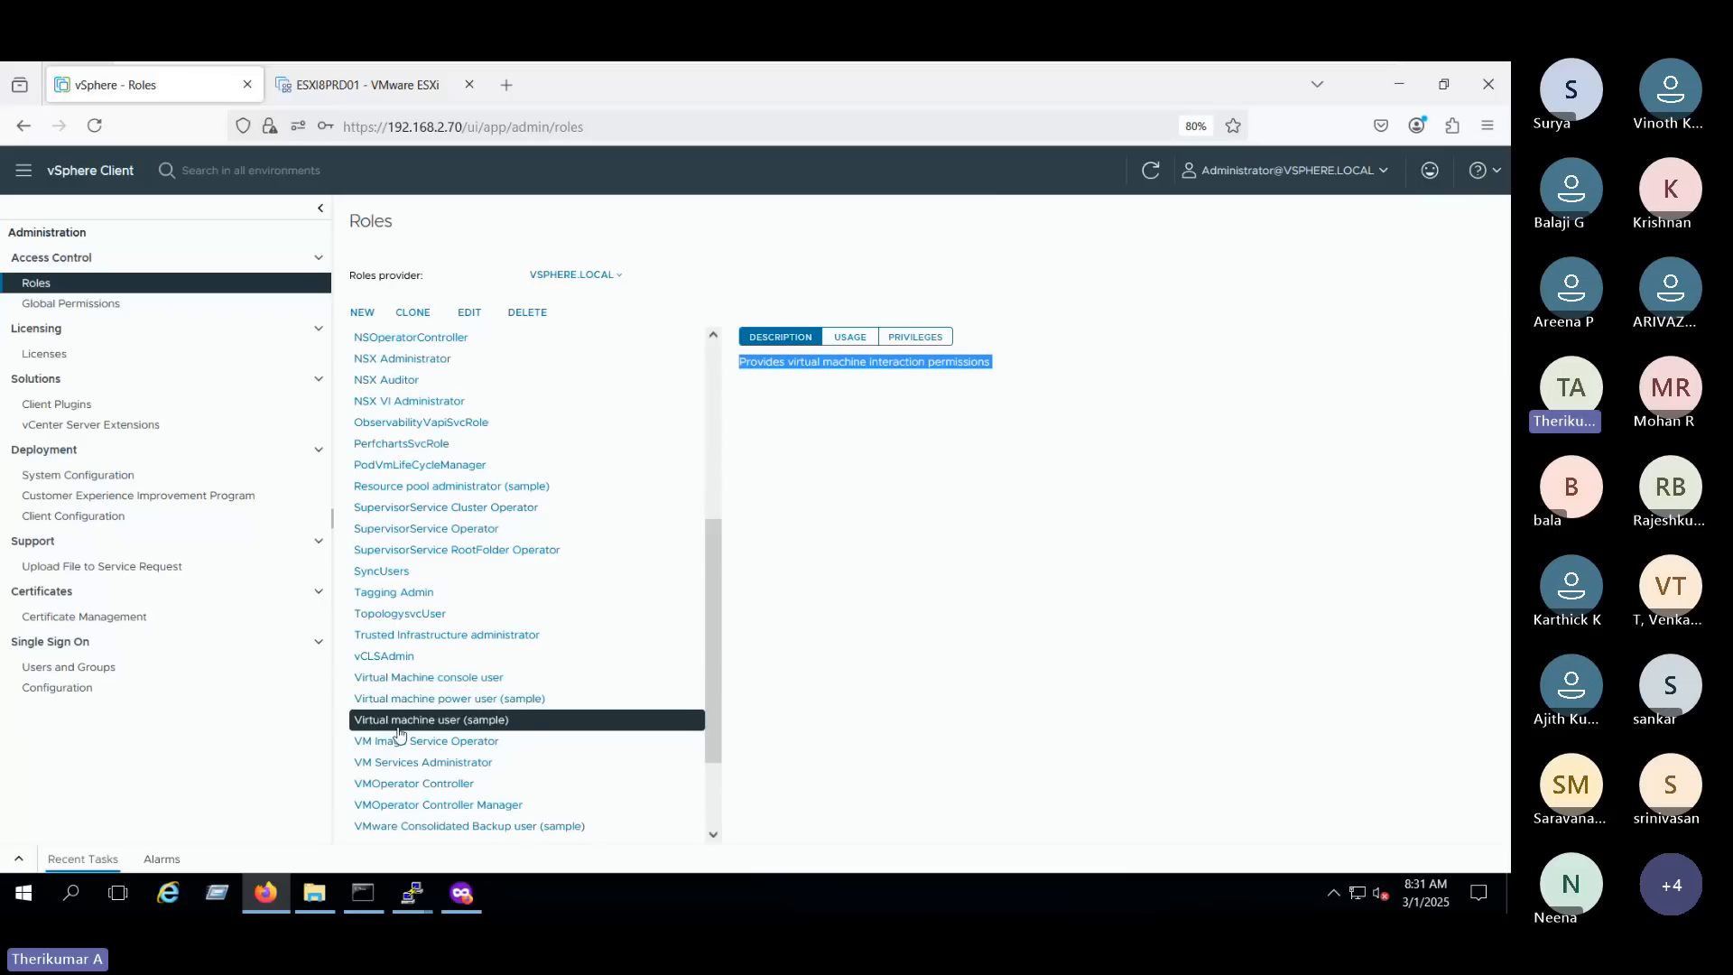
pyautogui.click(784, 415)
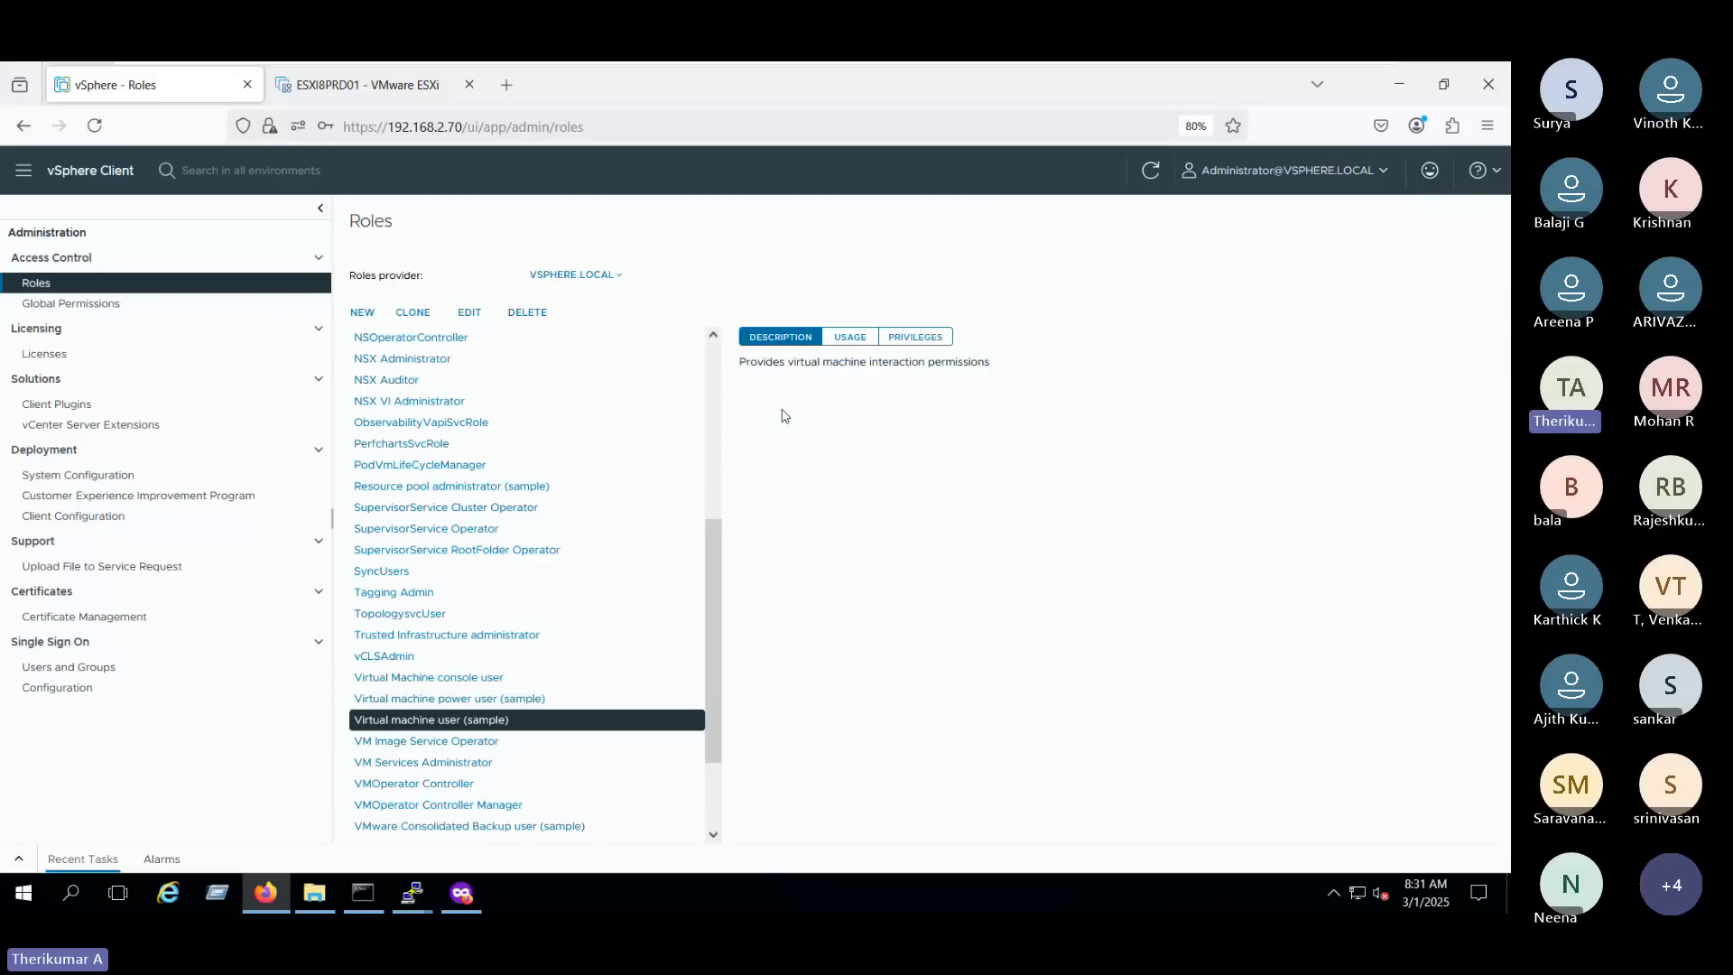
pyautogui.tripleClick(969, 361)
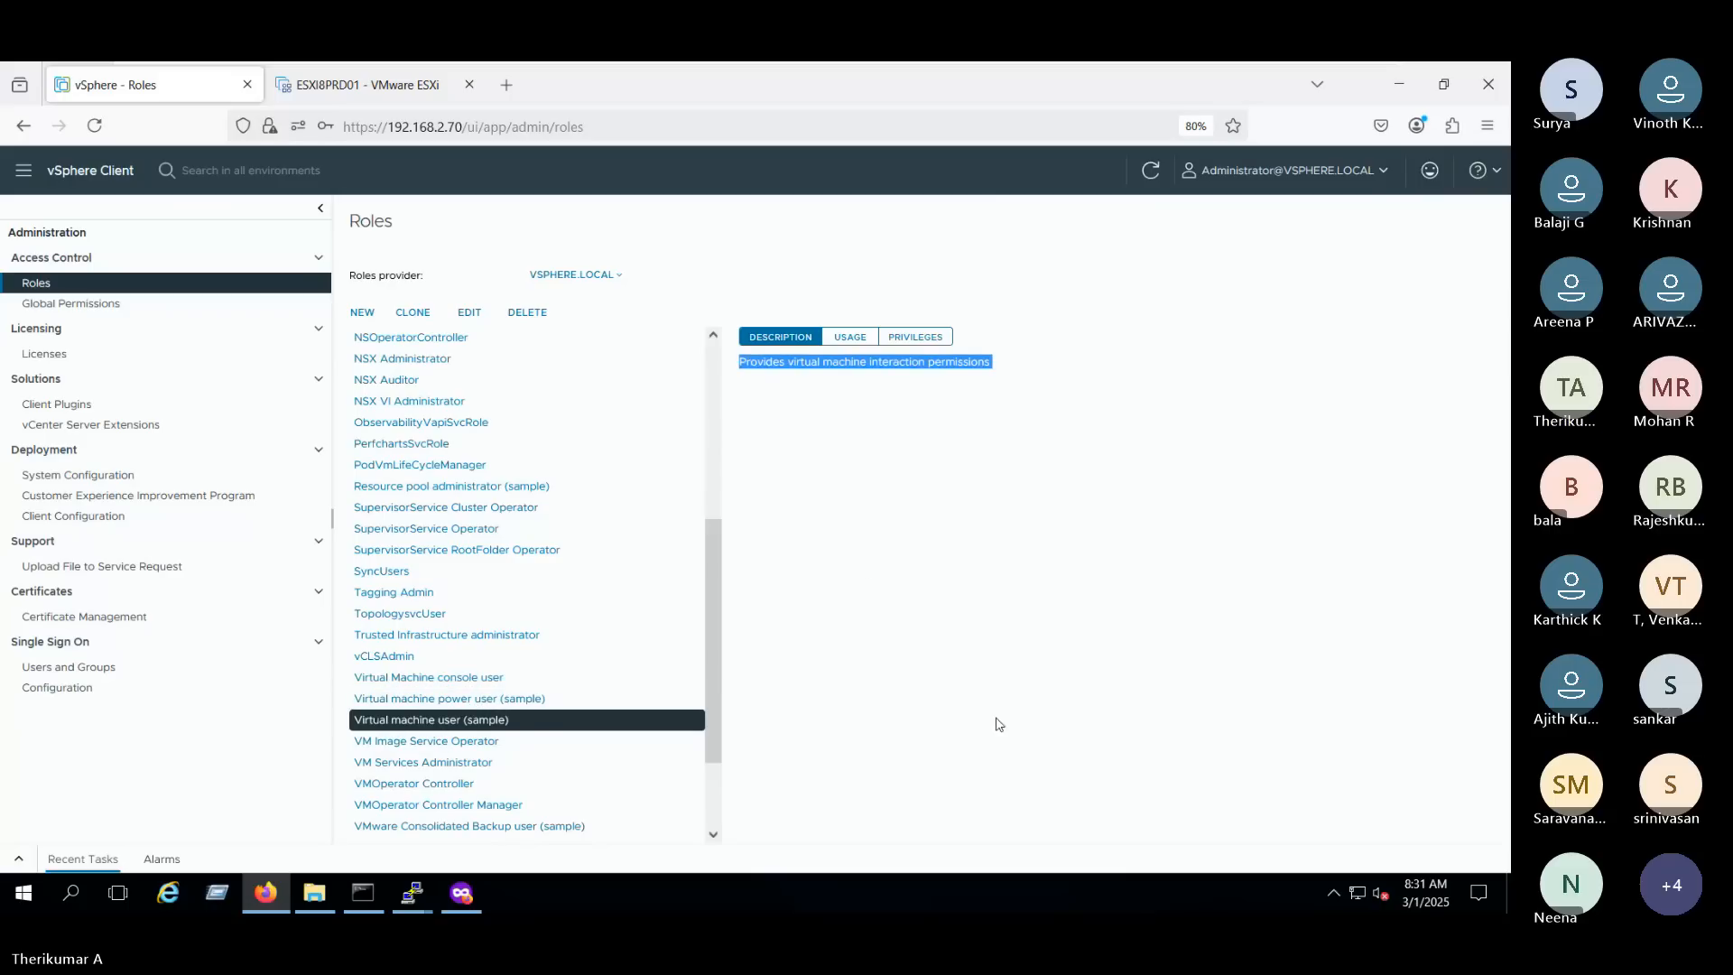
pyautogui.scroll(-3, 536, 733)
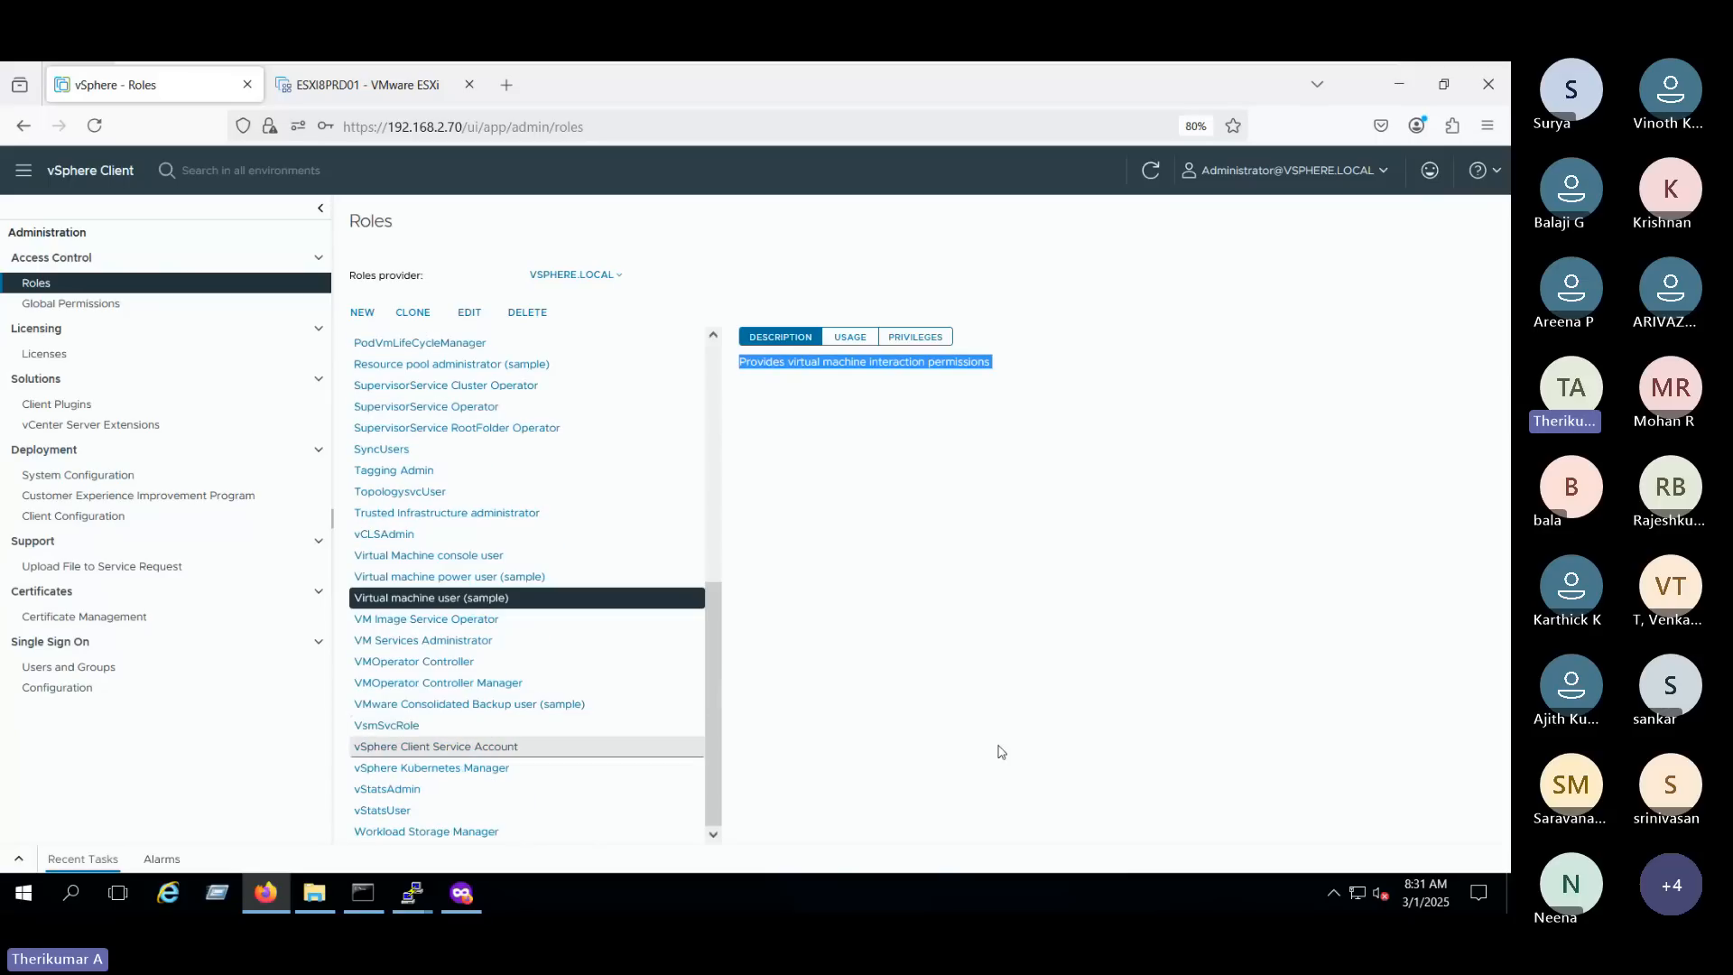
pyautogui.click(474, 562)
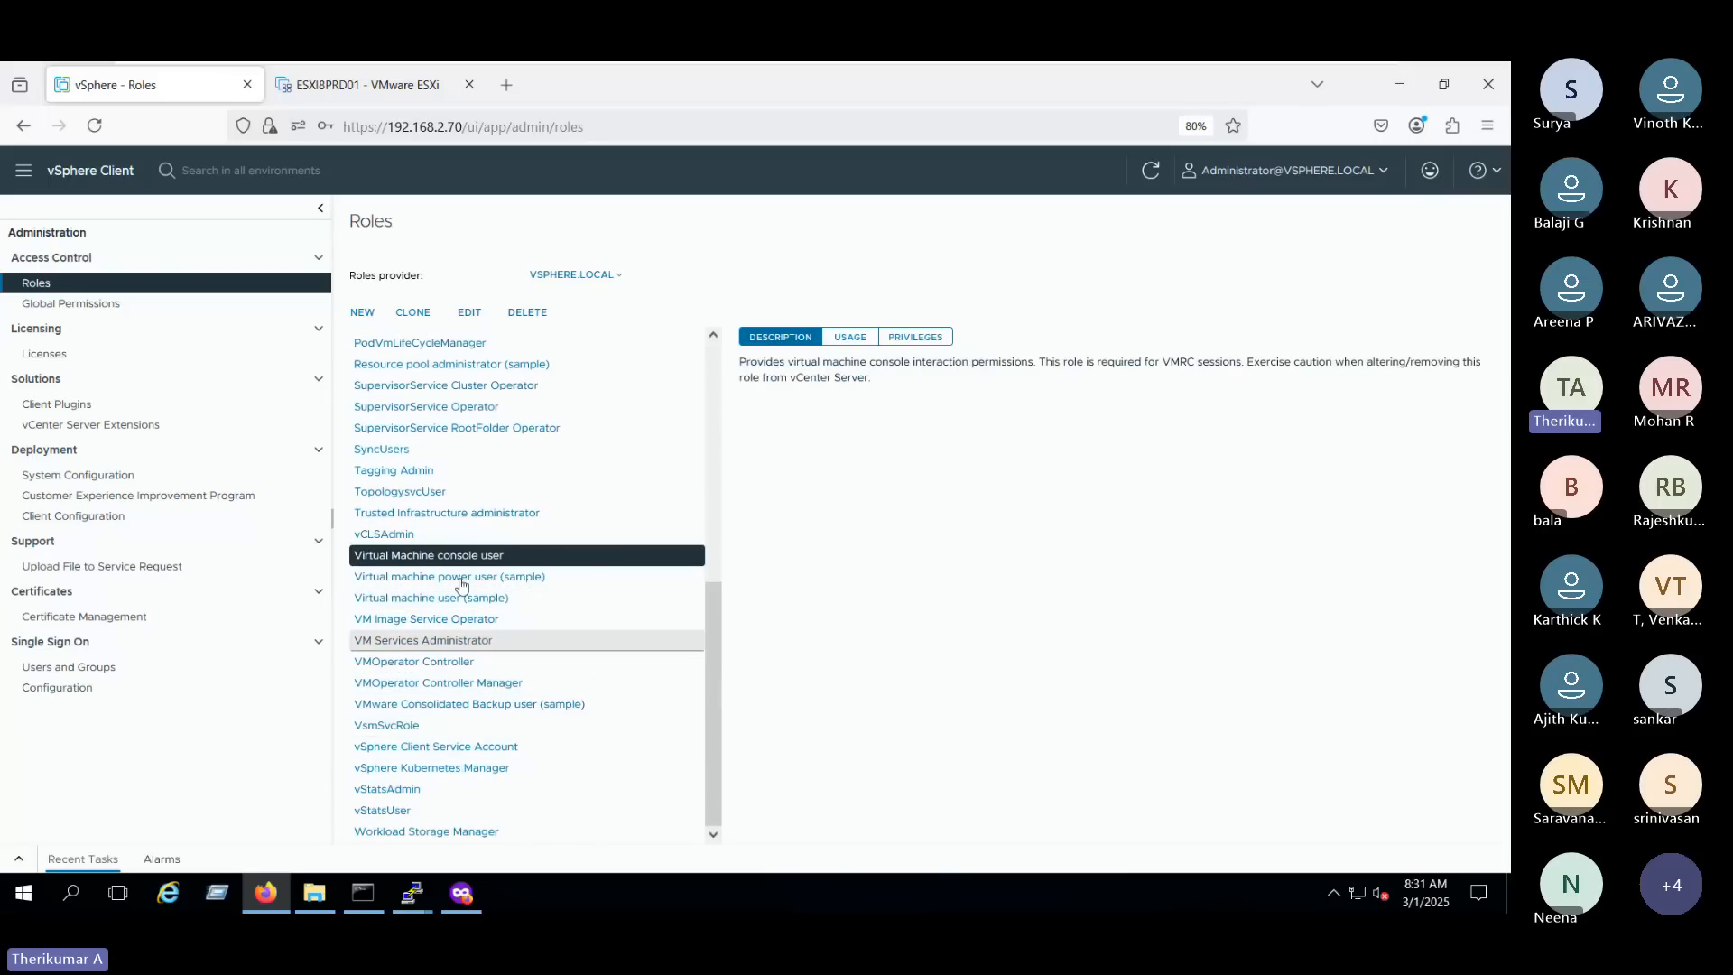
# - Open Global Permissions, review the user and role choices in the add permission form, and cancel it
pyautogui.click(80, 307)
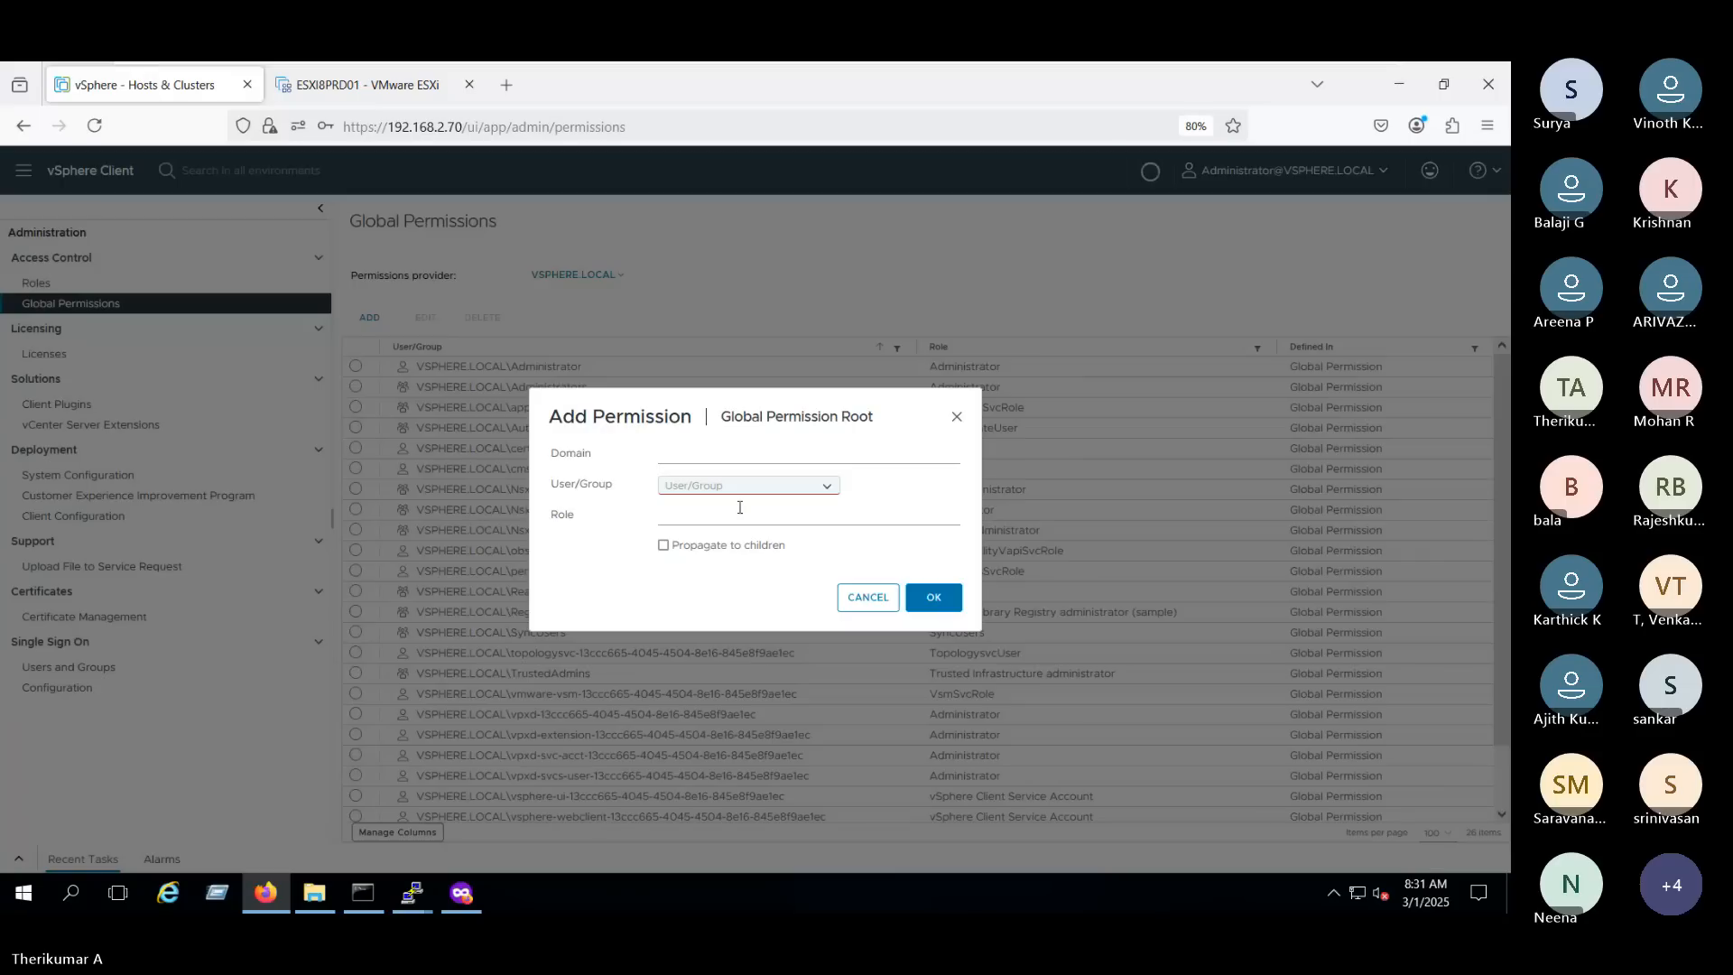
pyautogui.click(736, 487)
pyautogui.click(828, 487)
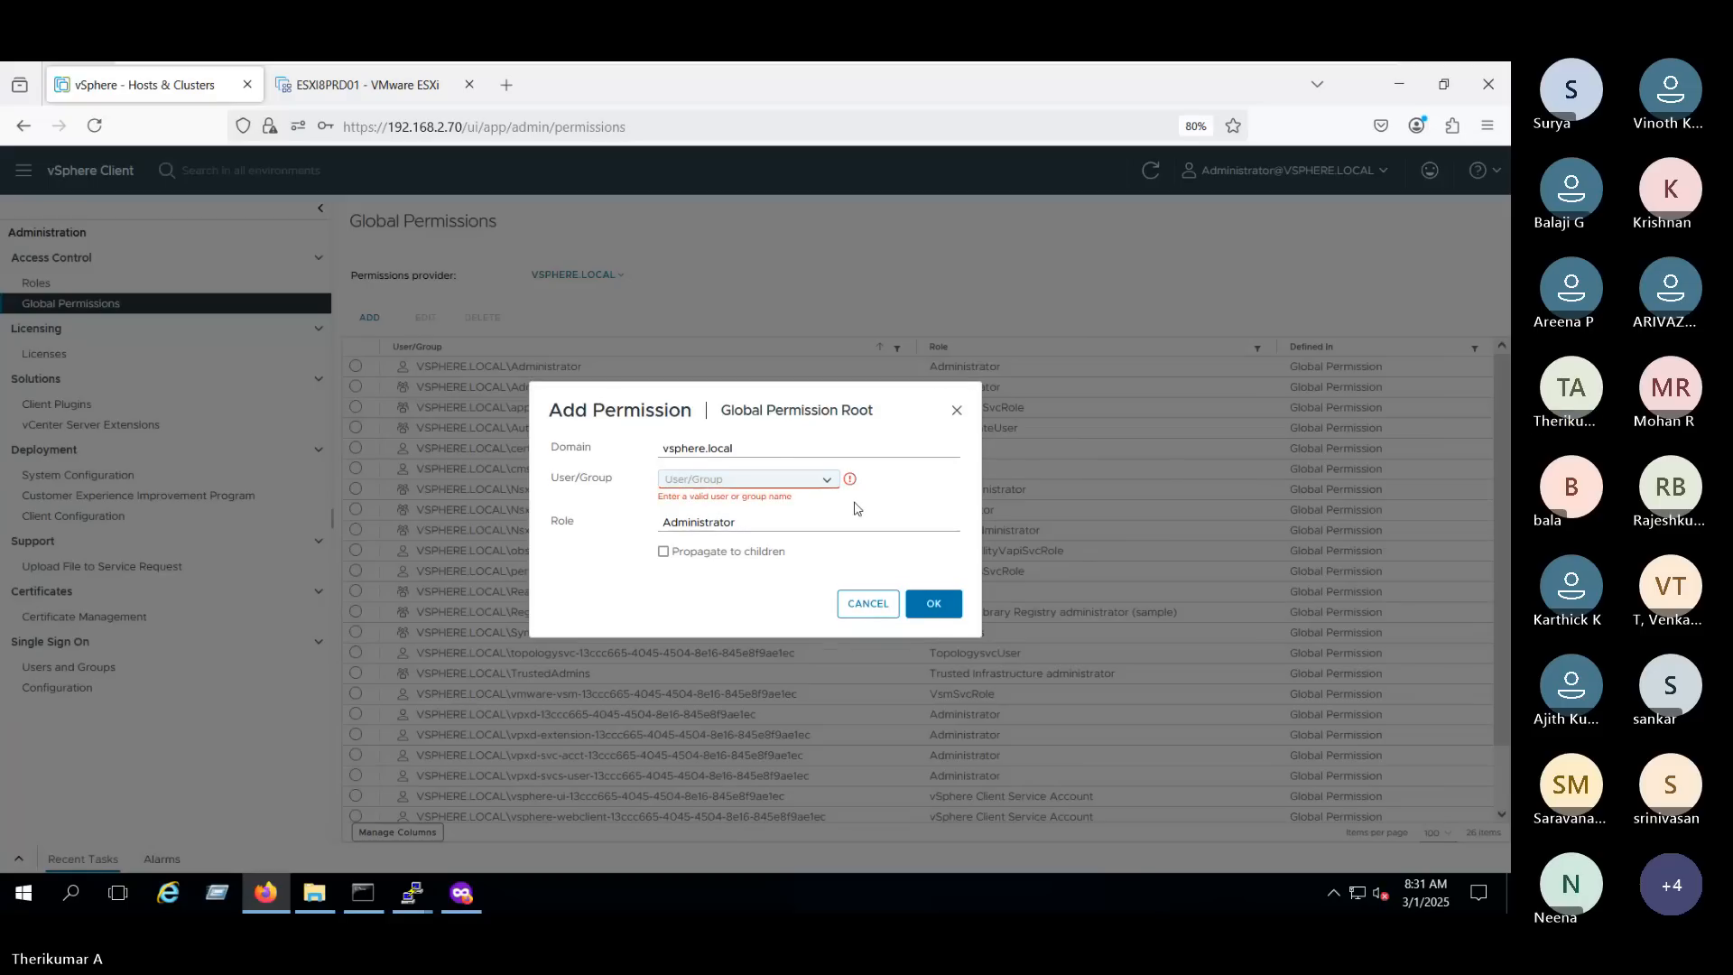
pyautogui.click(782, 531)
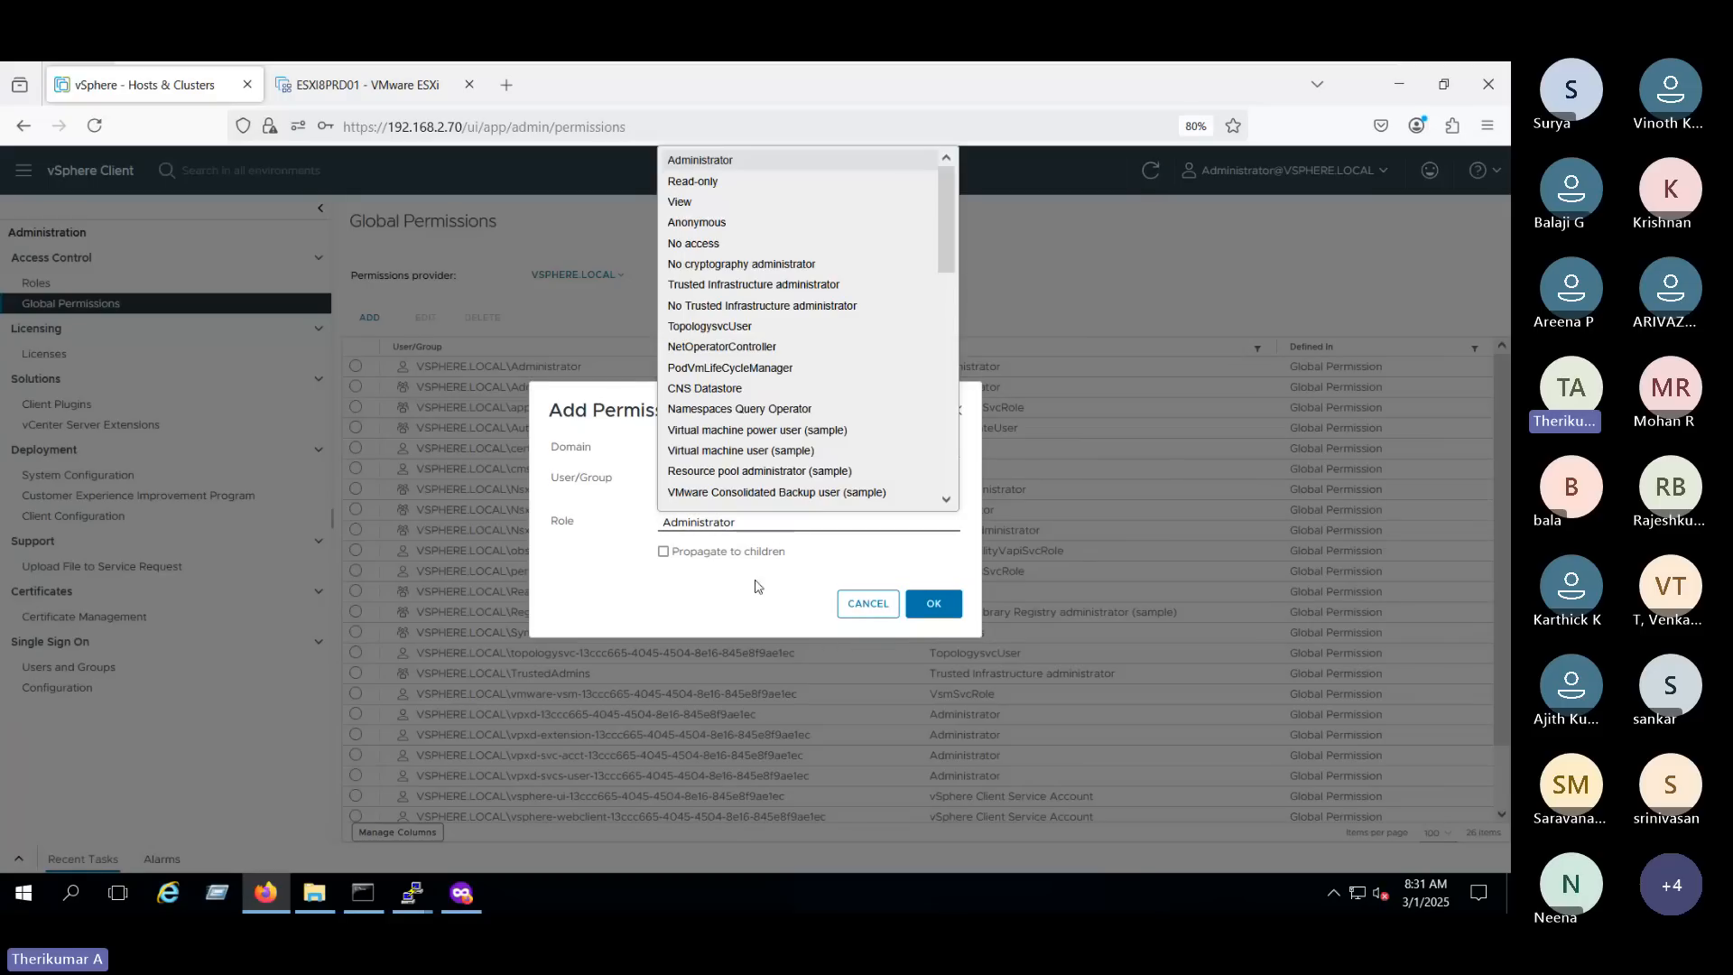
pyautogui.click(850, 604)
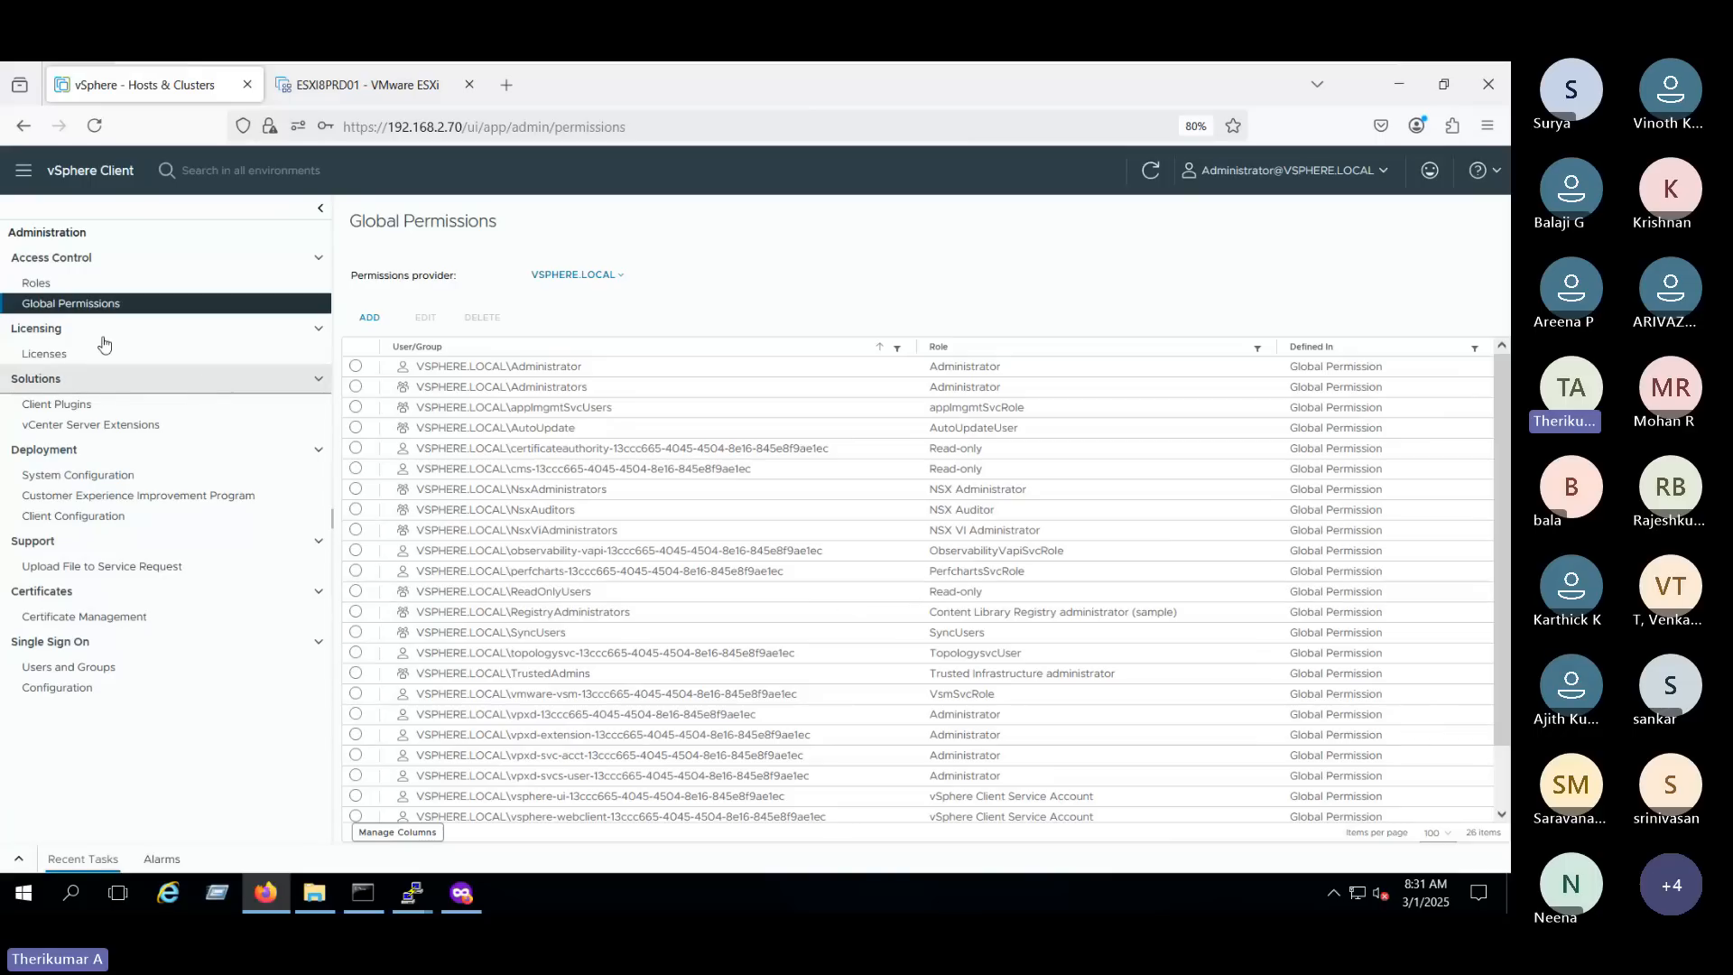
# - Check the additional account actions for L2 in Users and Groups and return to the start of the Roles list
pyautogui.click(68, 667)
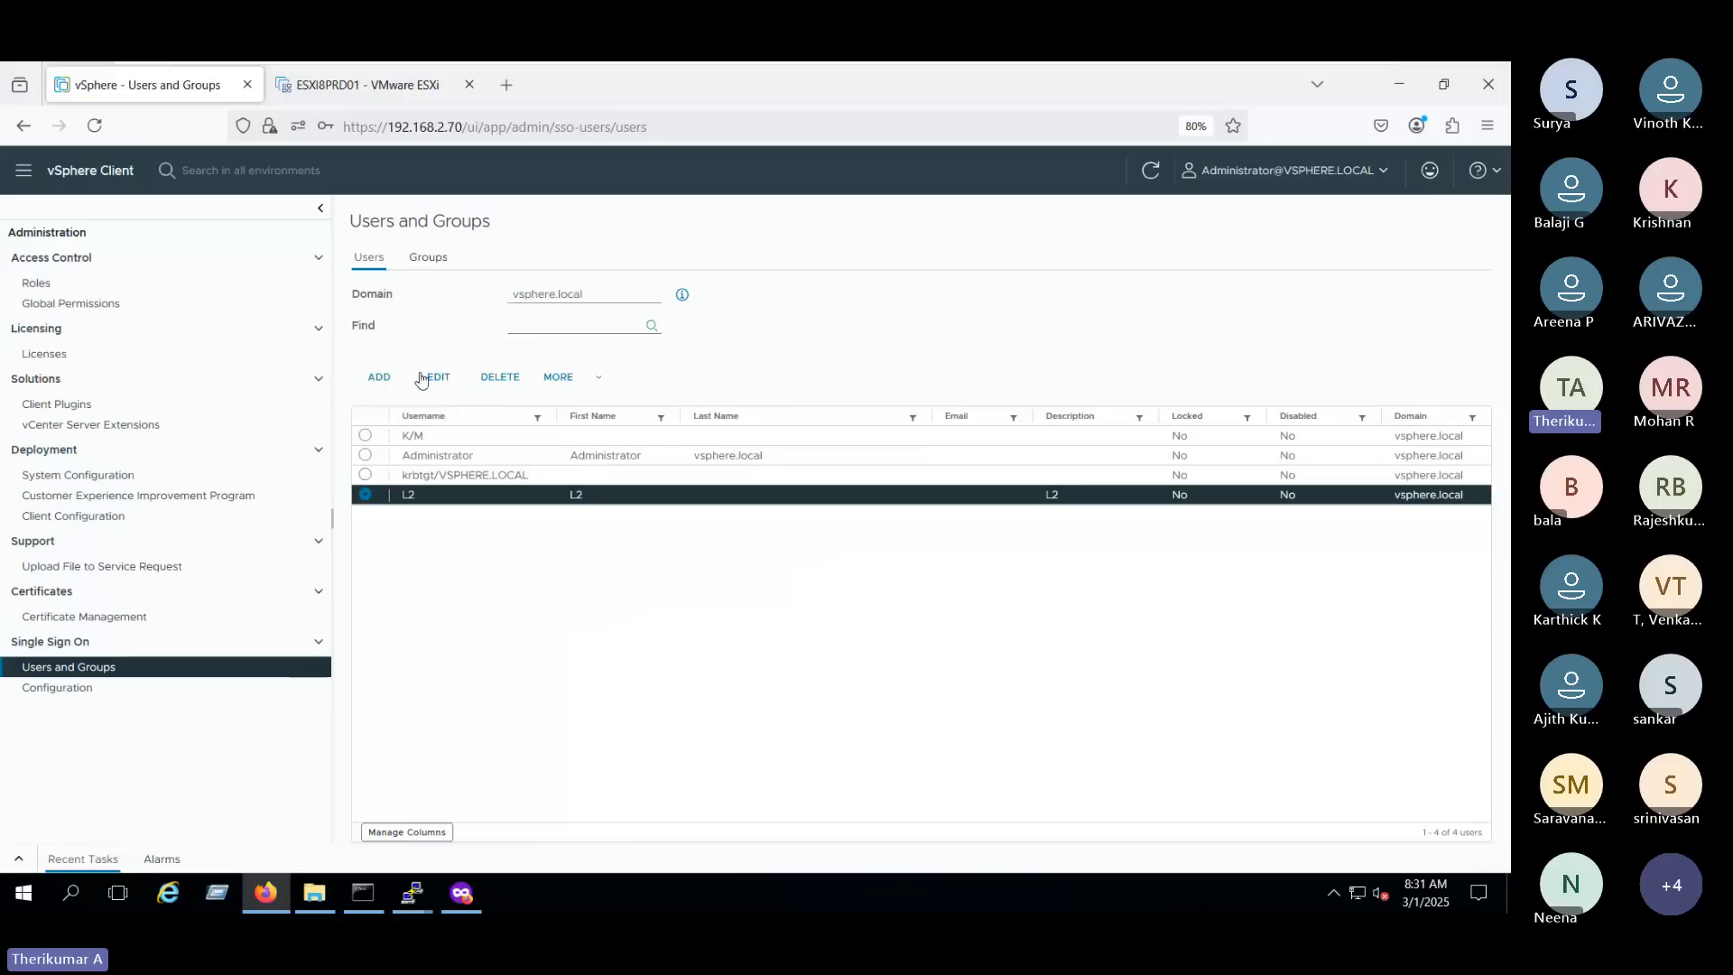
pyautogui.click(565, 384)
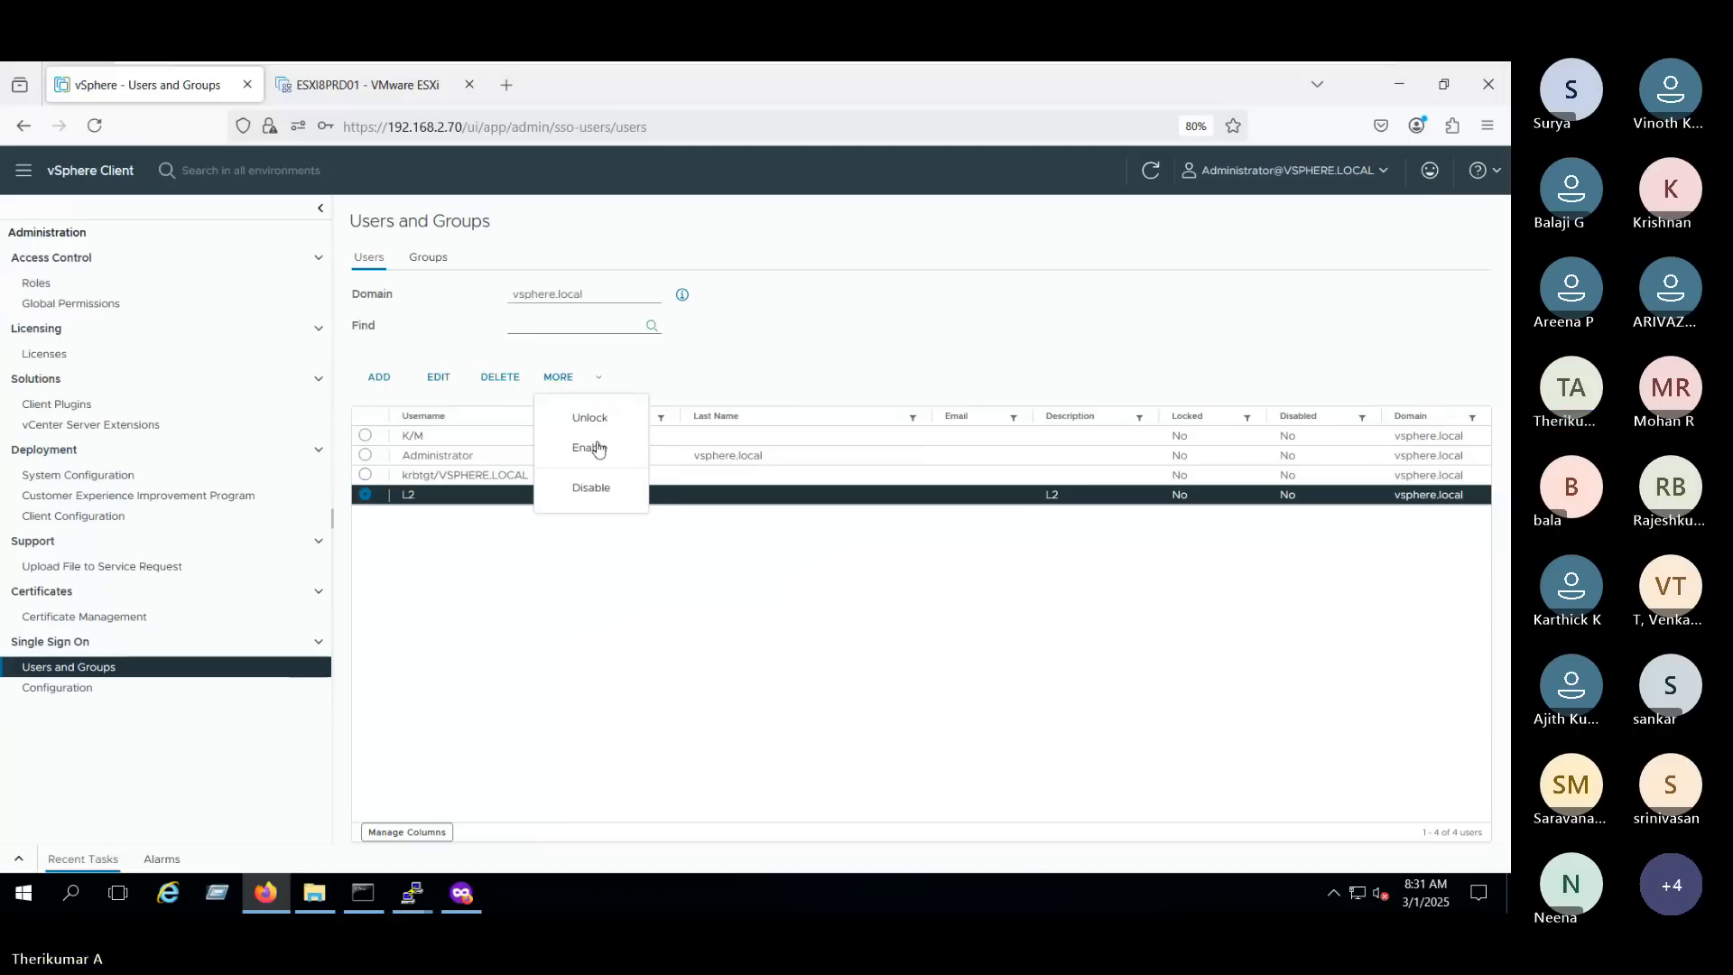
pyautogui.click(36, 284)
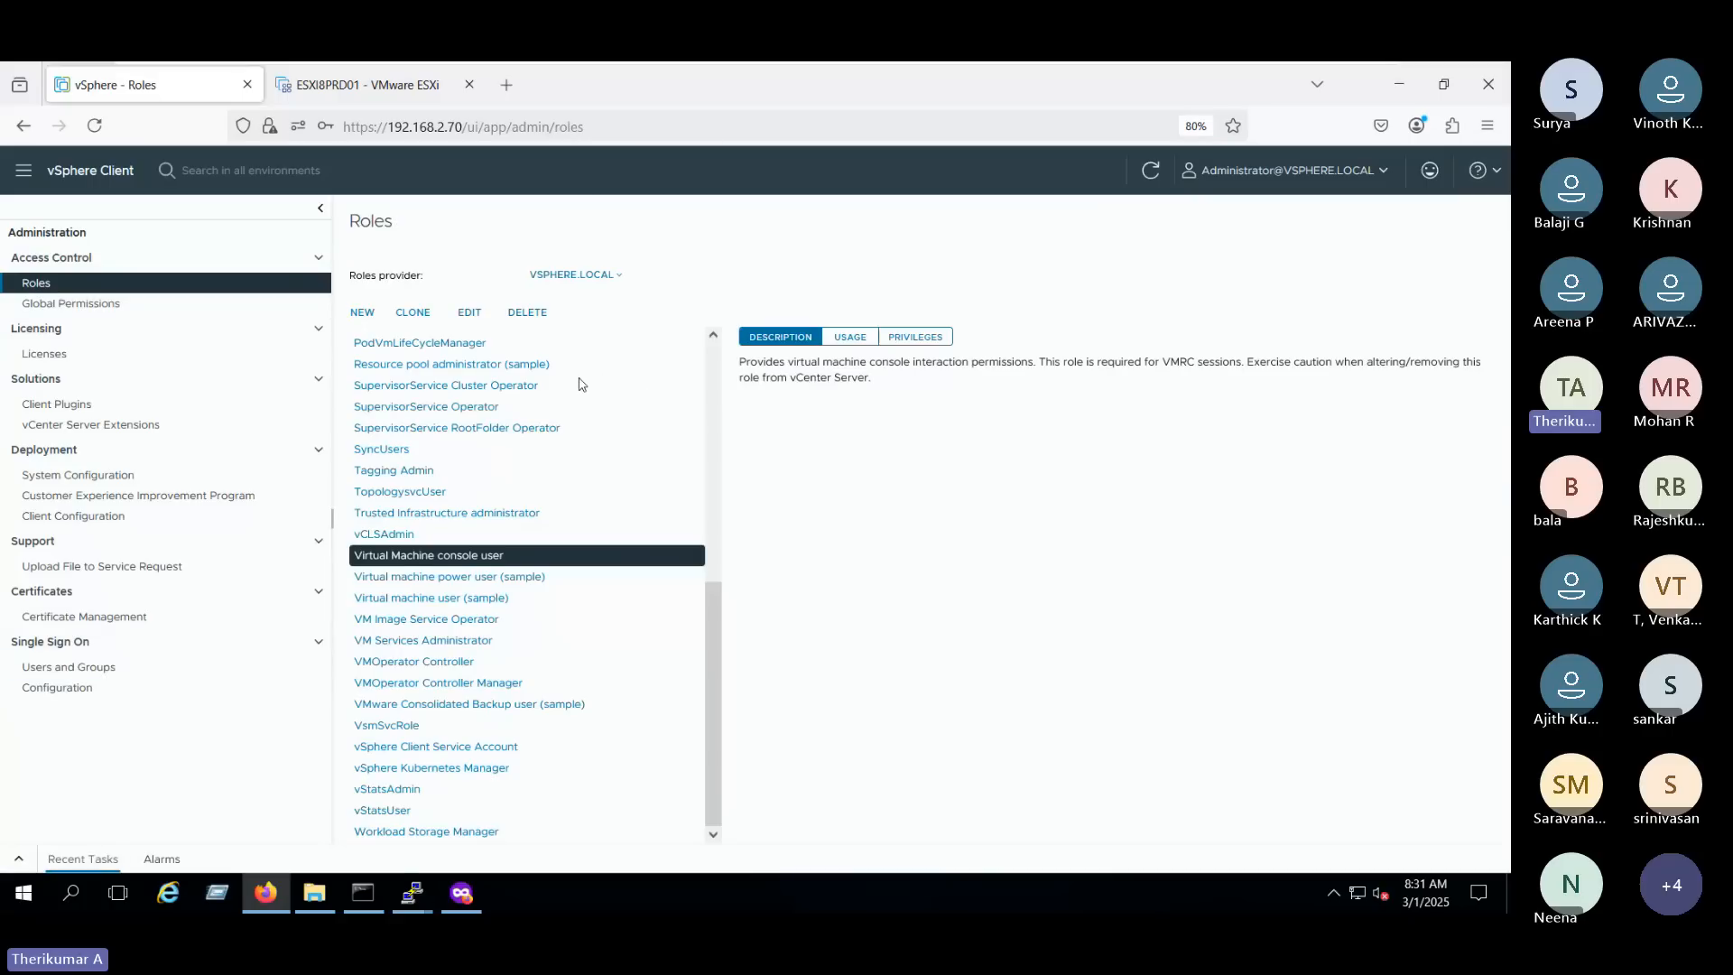
pyautogui.scroll(5, 585, 705)
pyautogui.scroll(5, 585, 705)
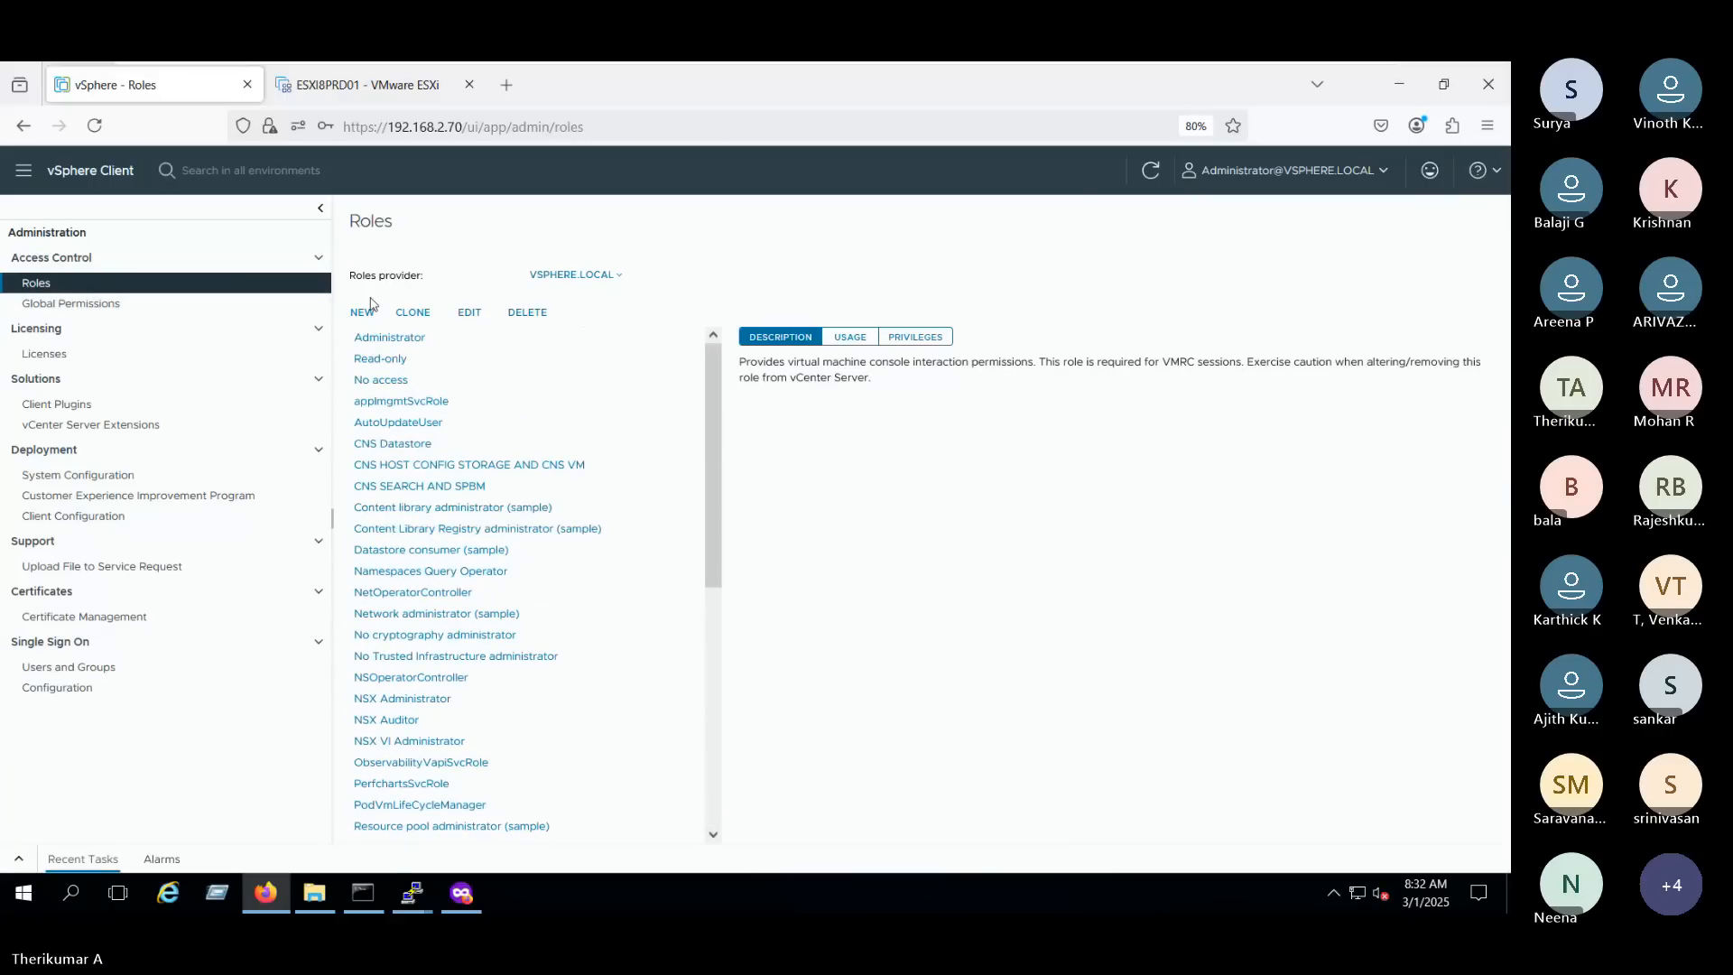
# - Open the Global Permissions page and check the available permissions providers, keeping VSPHERE.LOCAL
pyautogui.click(133, 307)
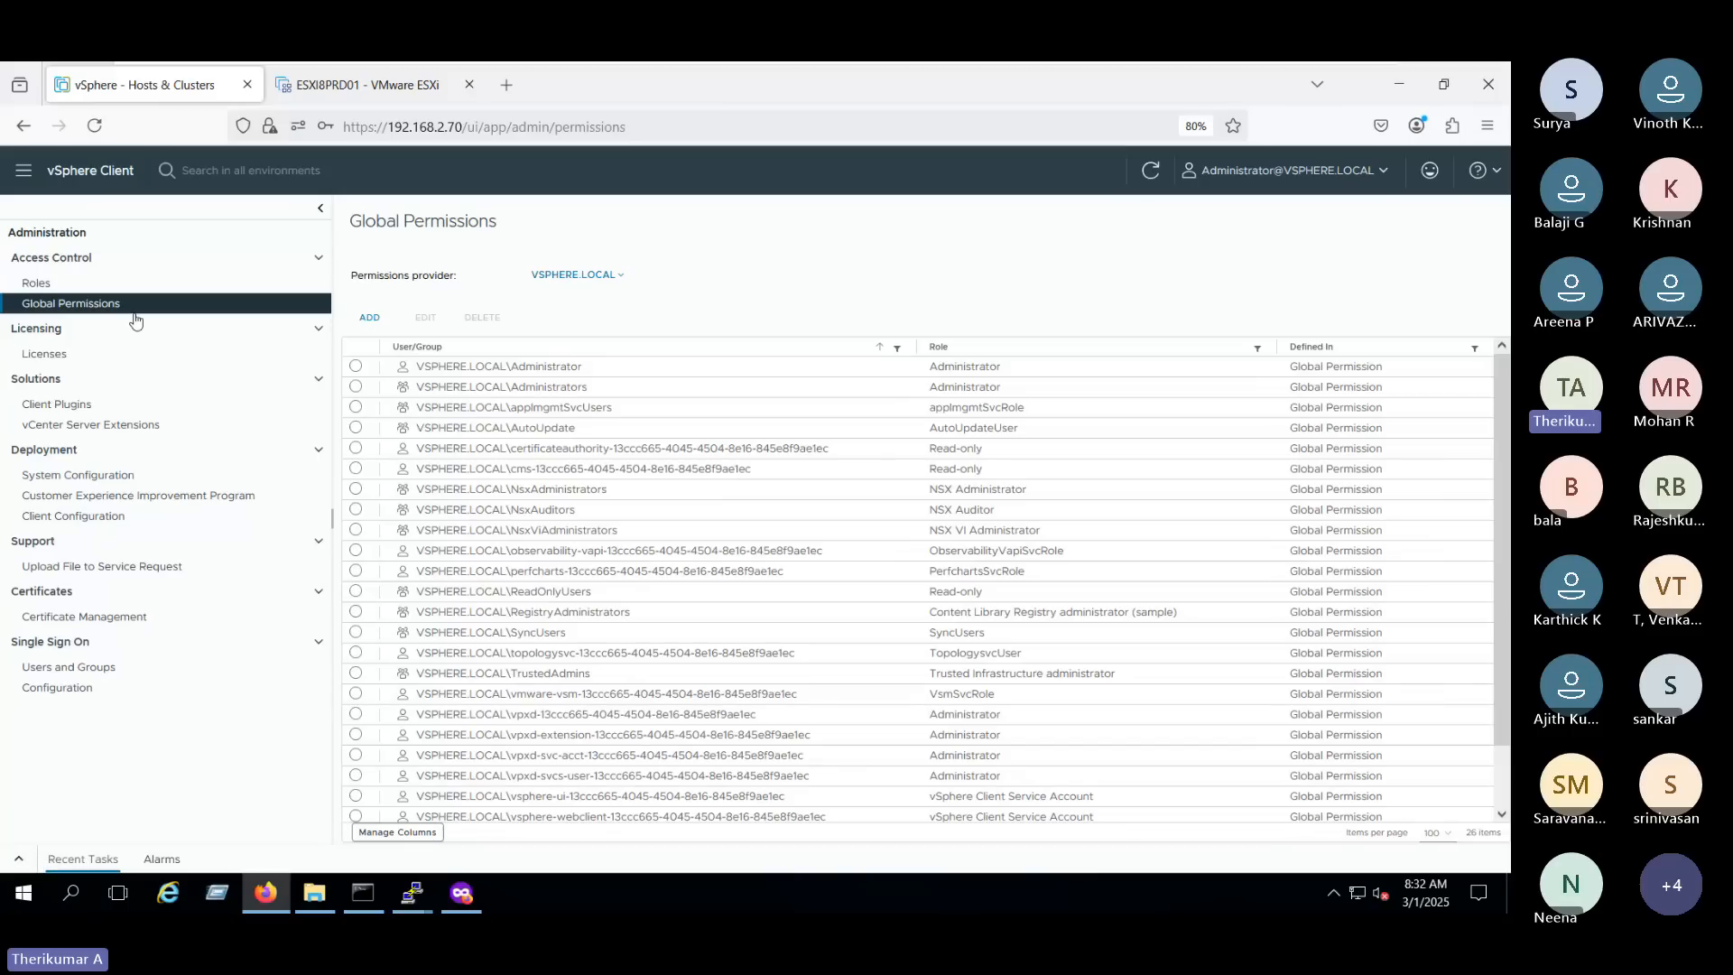
pyautogui.click(619, 279)
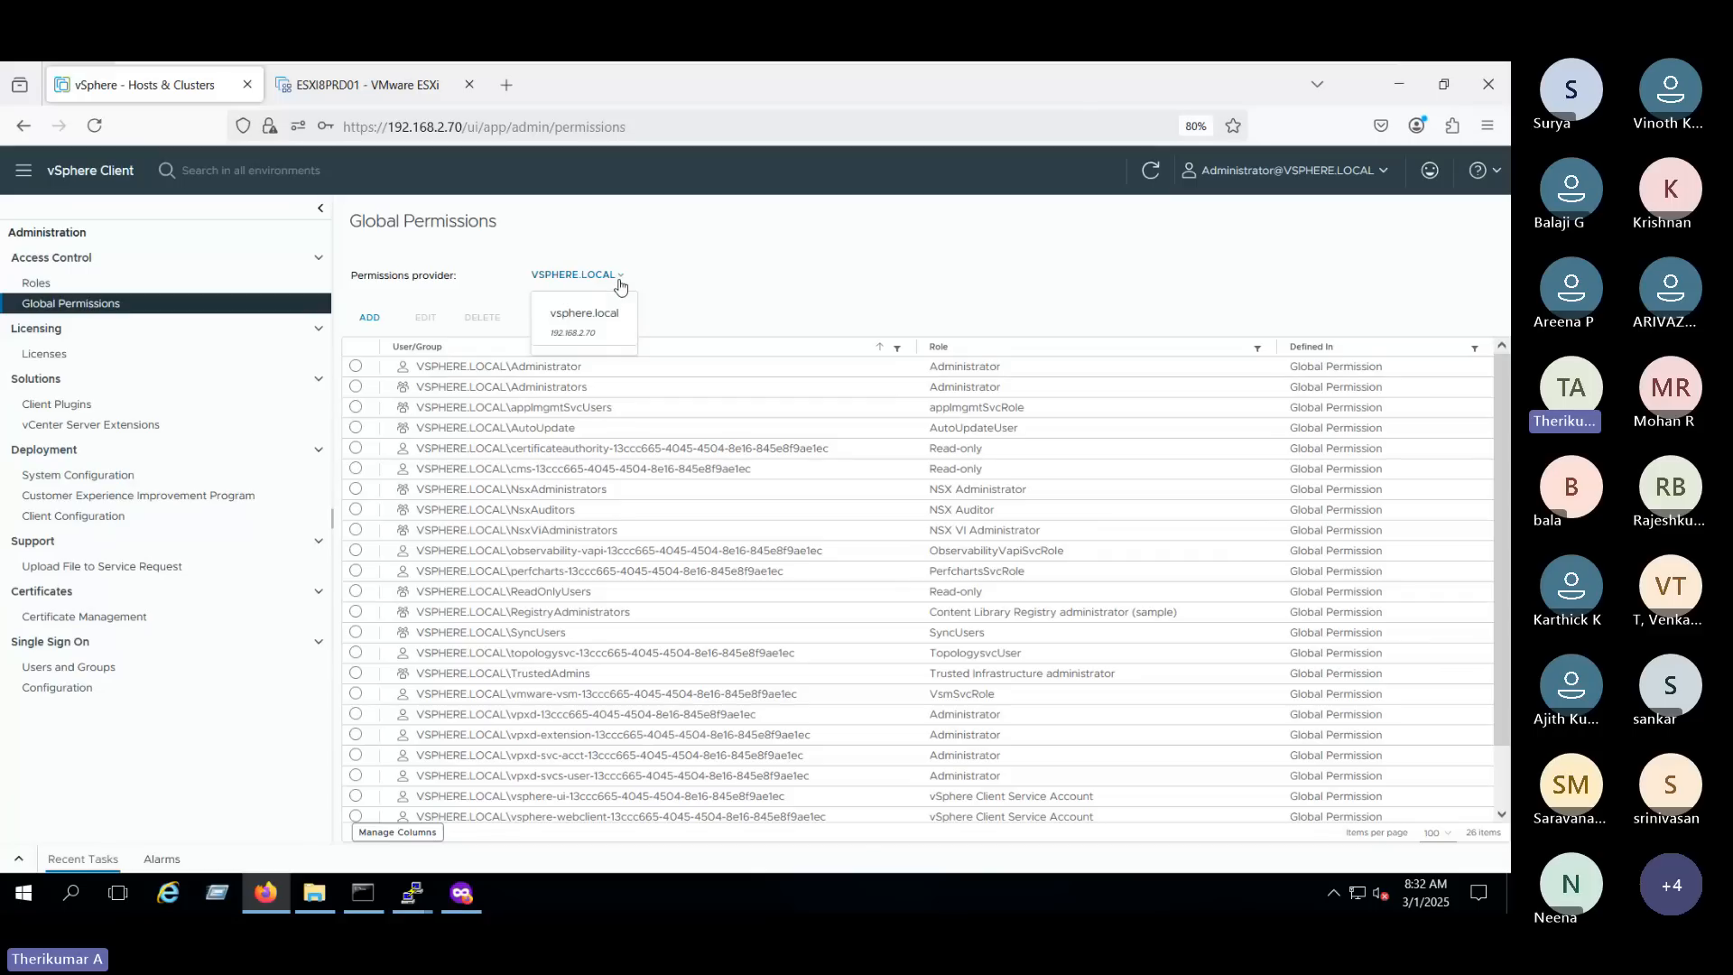
pyautogui.click(791, 292)
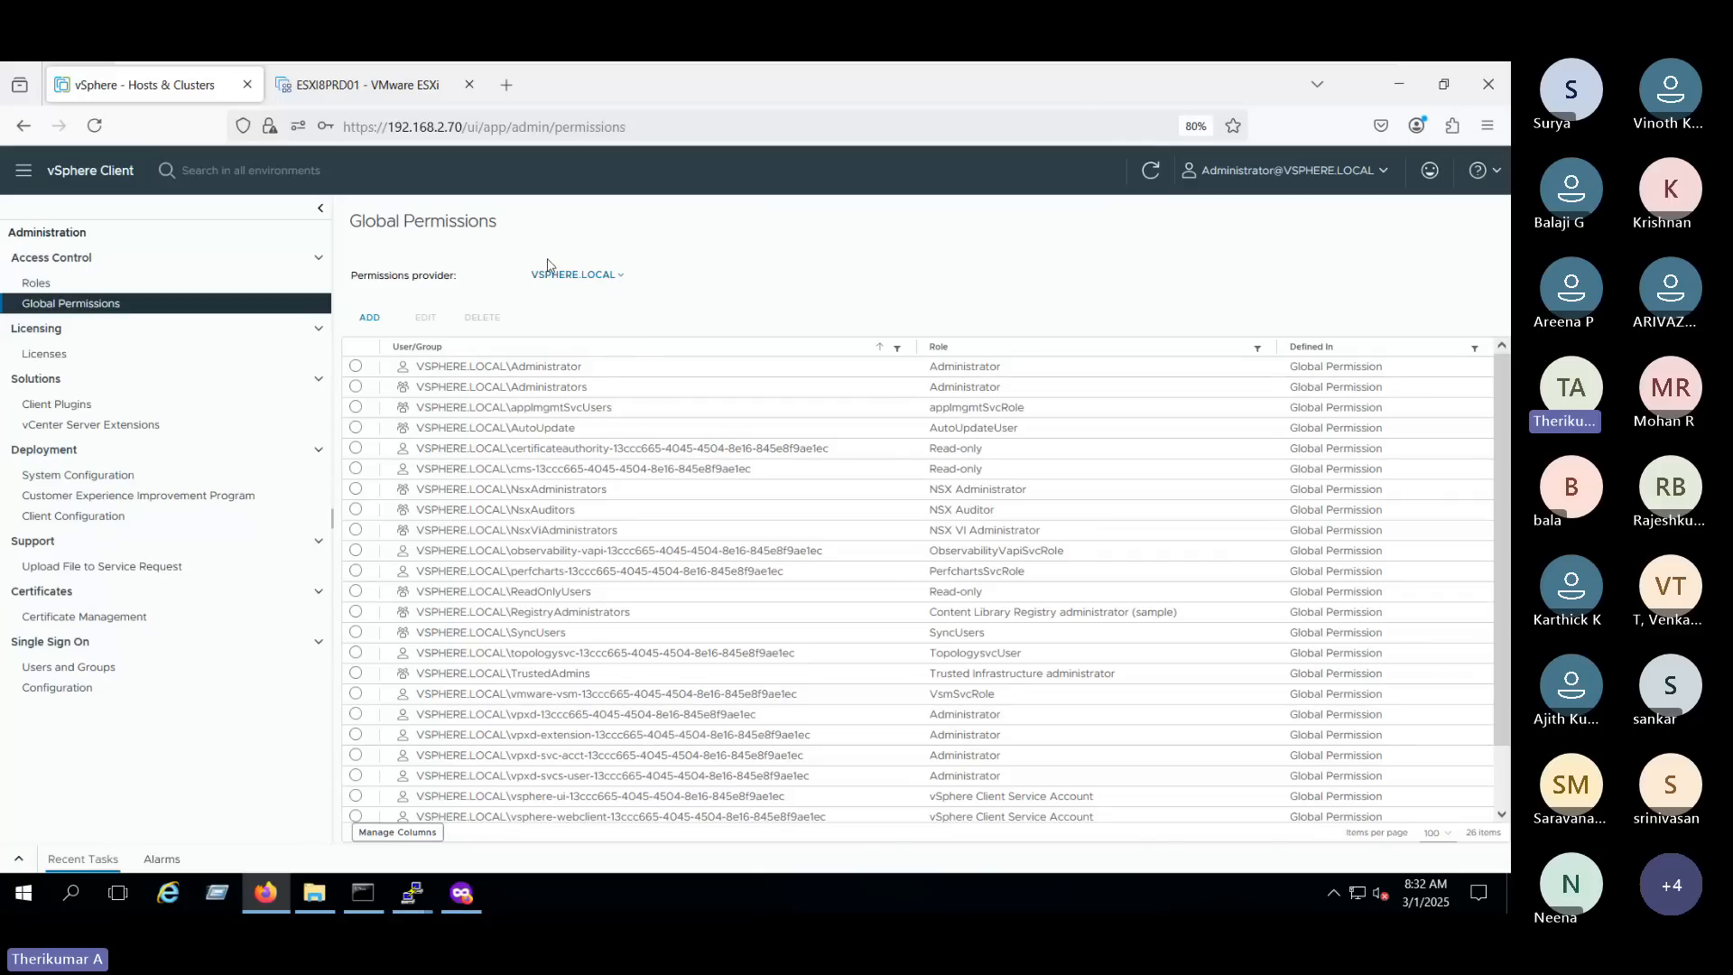
# - Add a global permission giving user L2 of the vsphere.local domain the Virtual machine power user (sample) role, without propagating to children
pyautogui.click(365, 317)
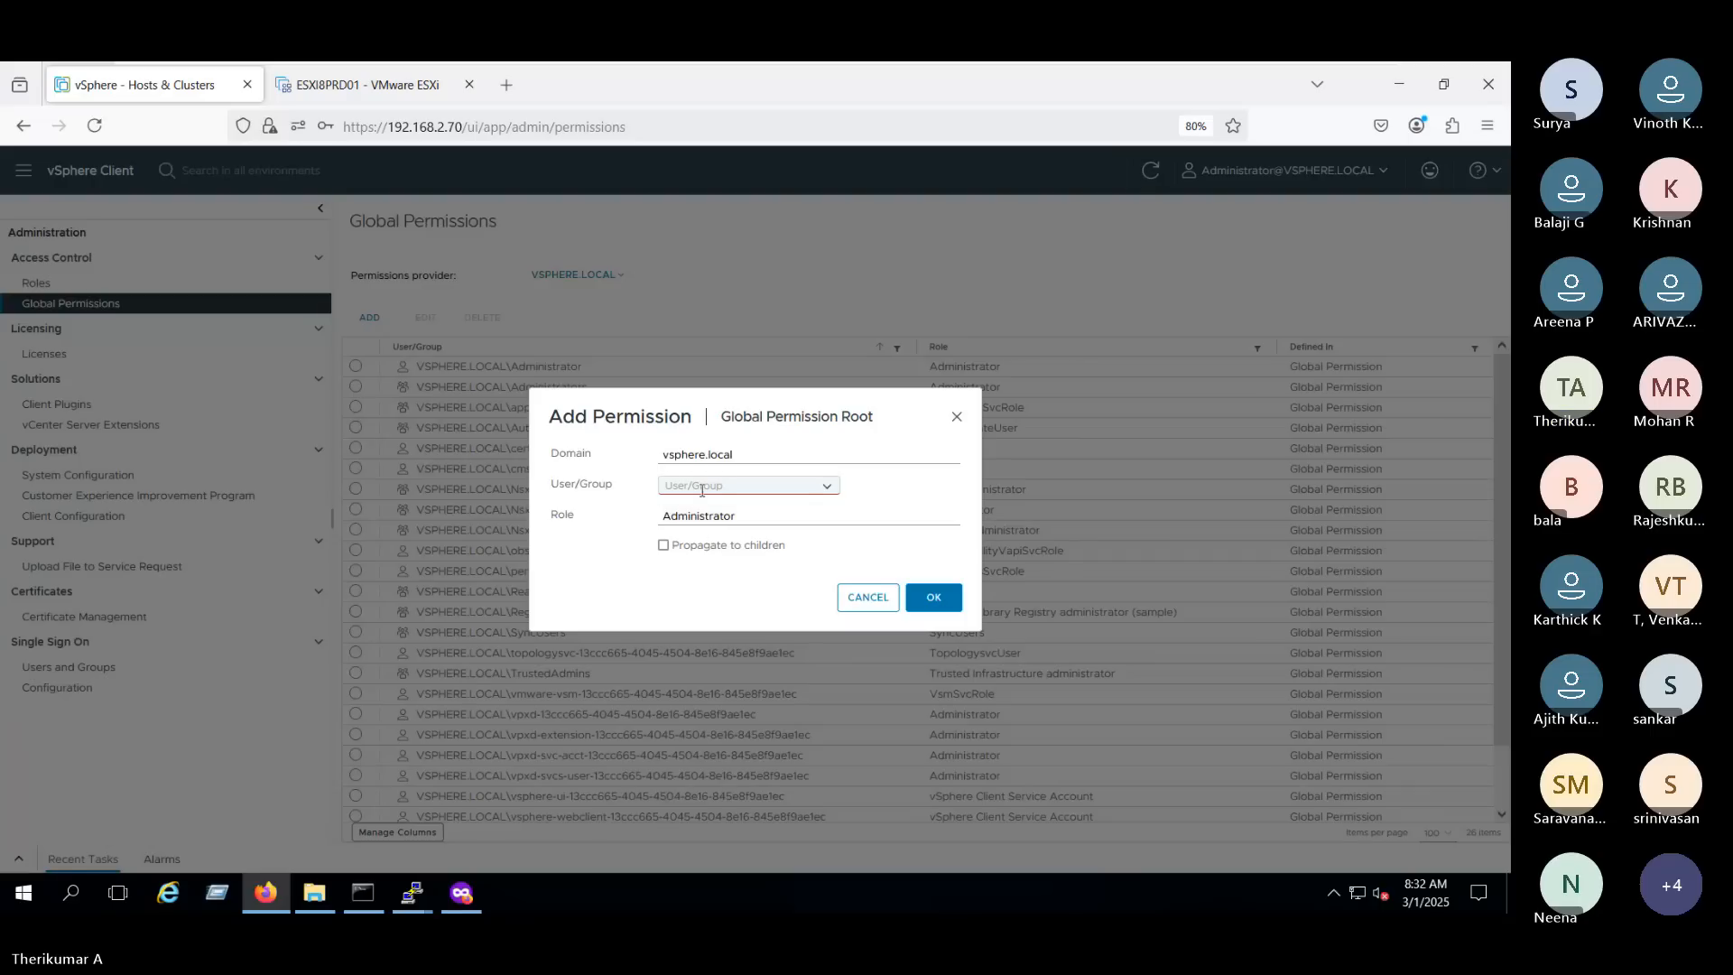
pyautogui.click(702, 485)
pyautogui.write('L2')
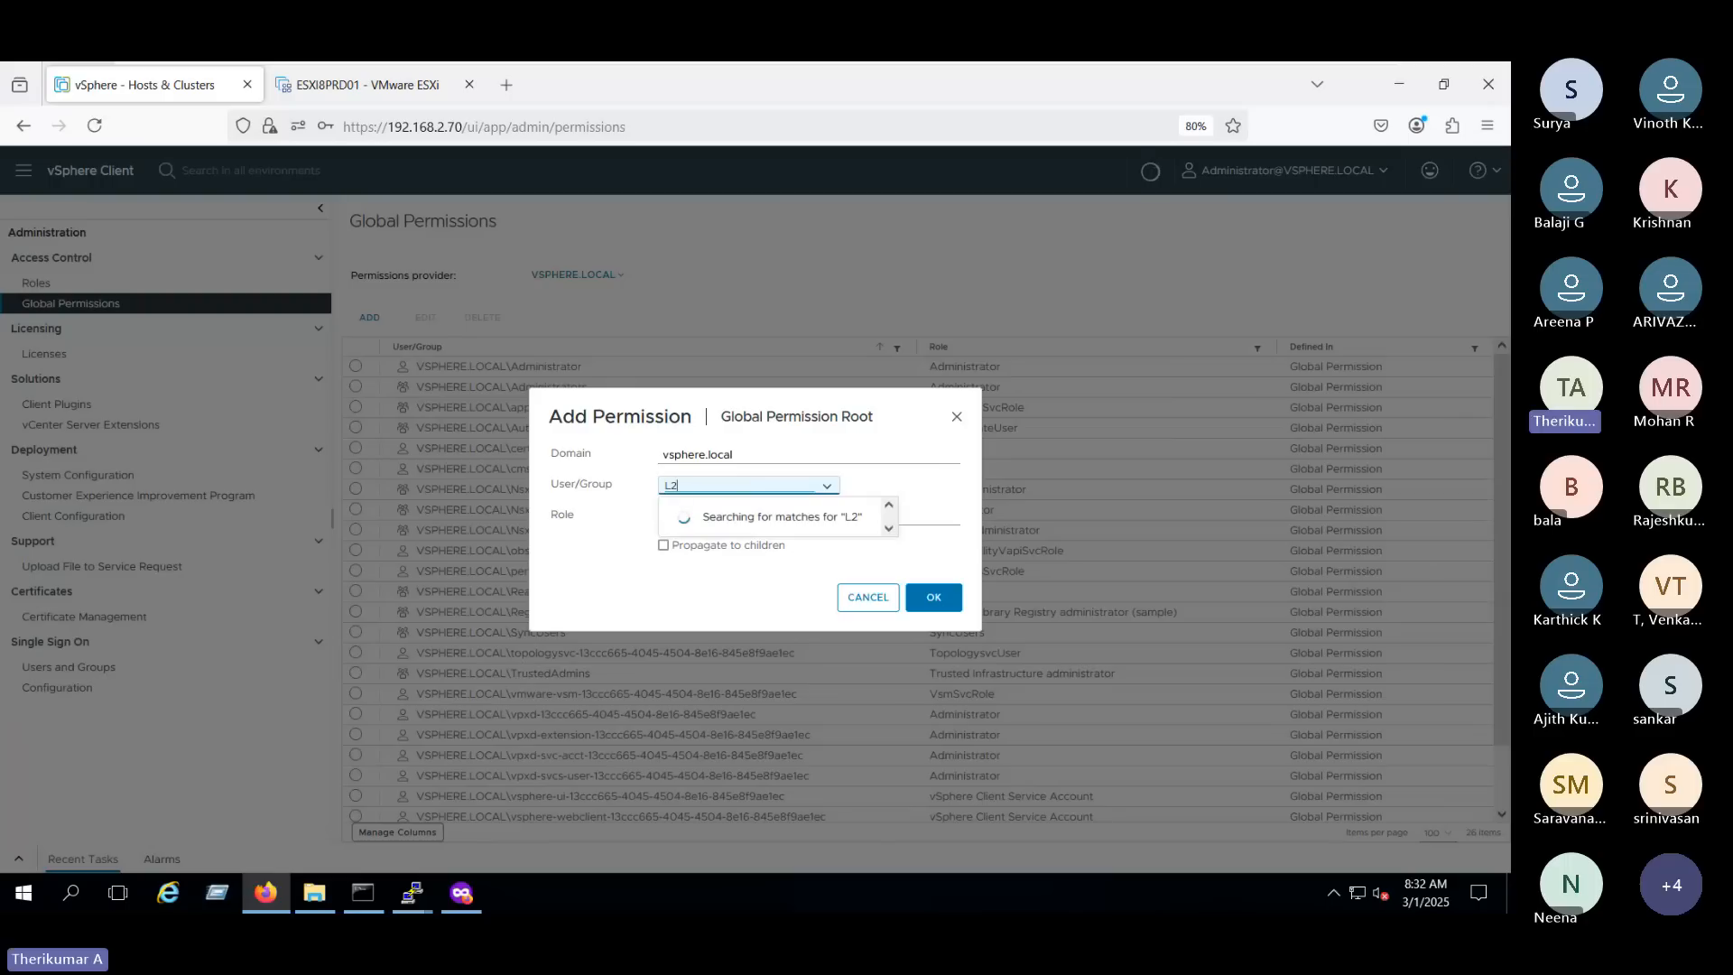
pyautogui.click(711, 521)
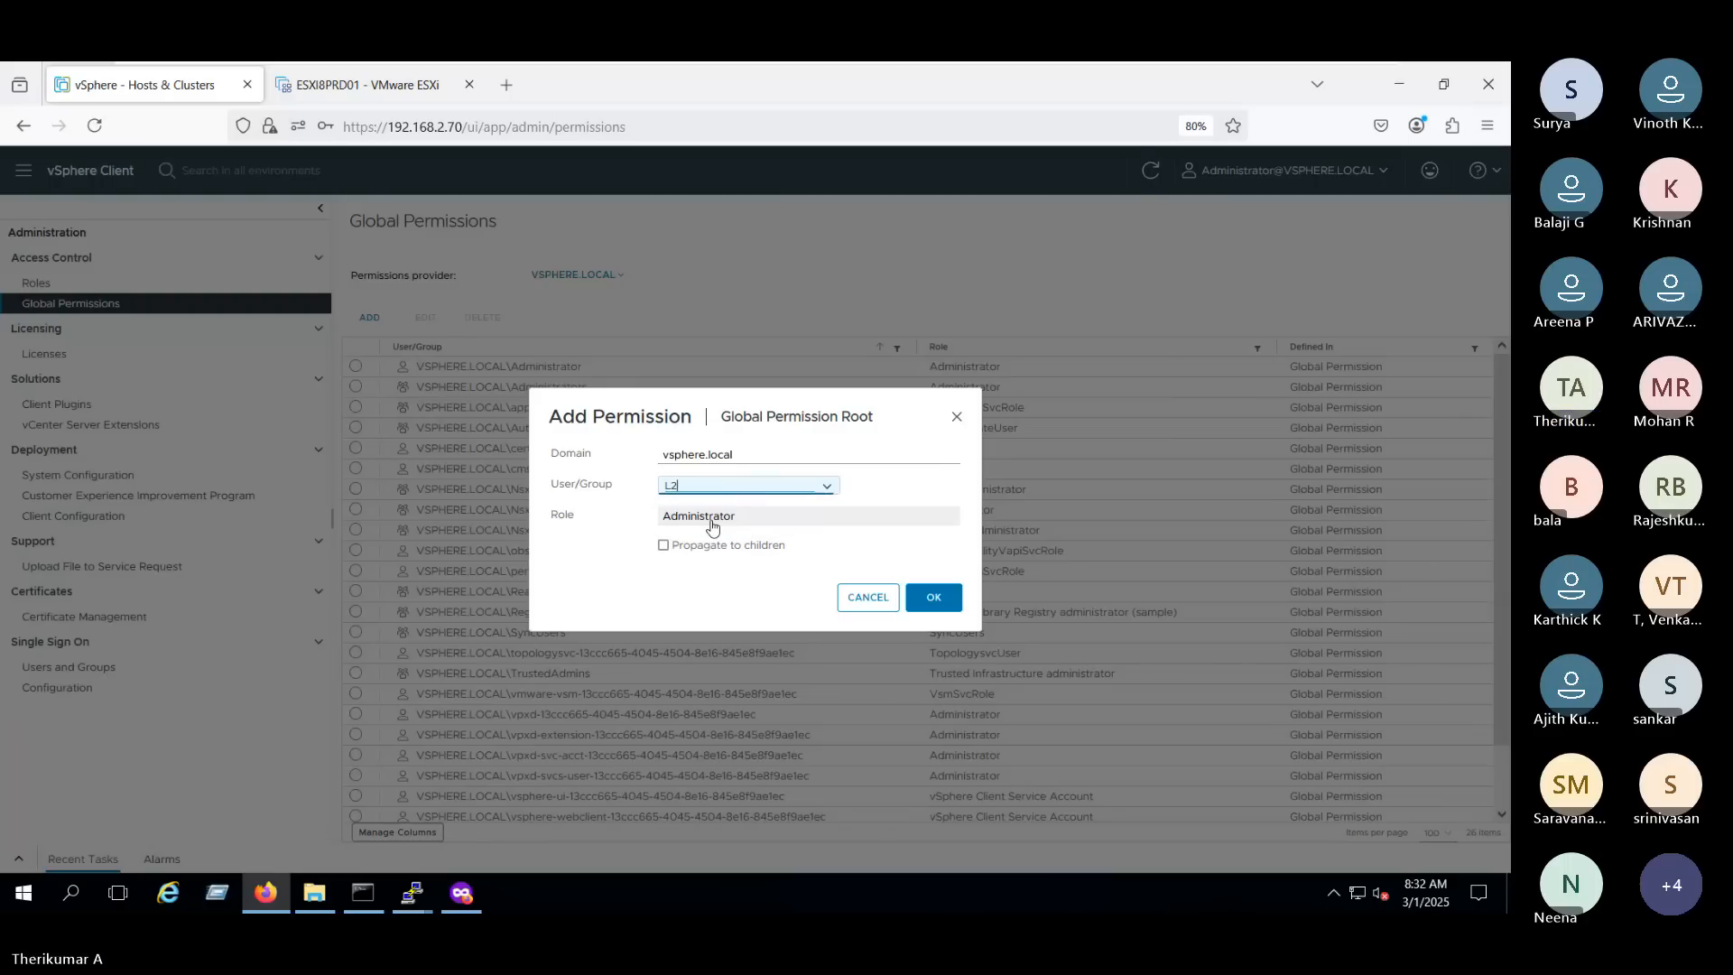
pyautogui.click(739, 569)
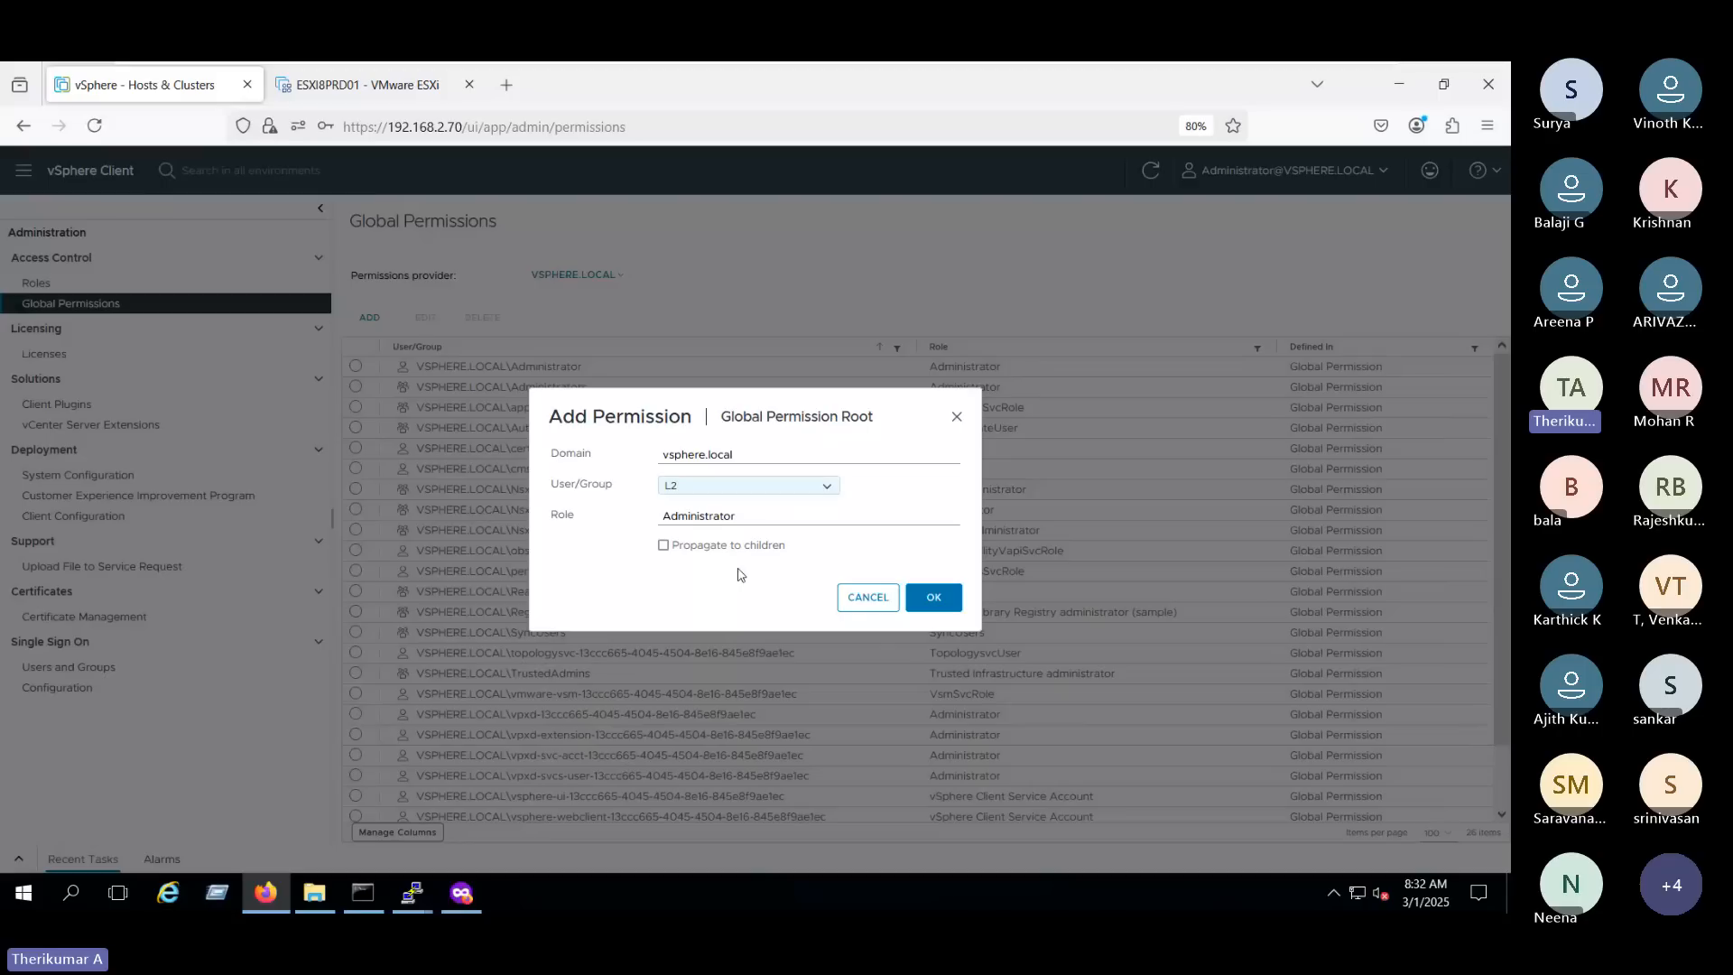
pyautogui.click(689, 519)
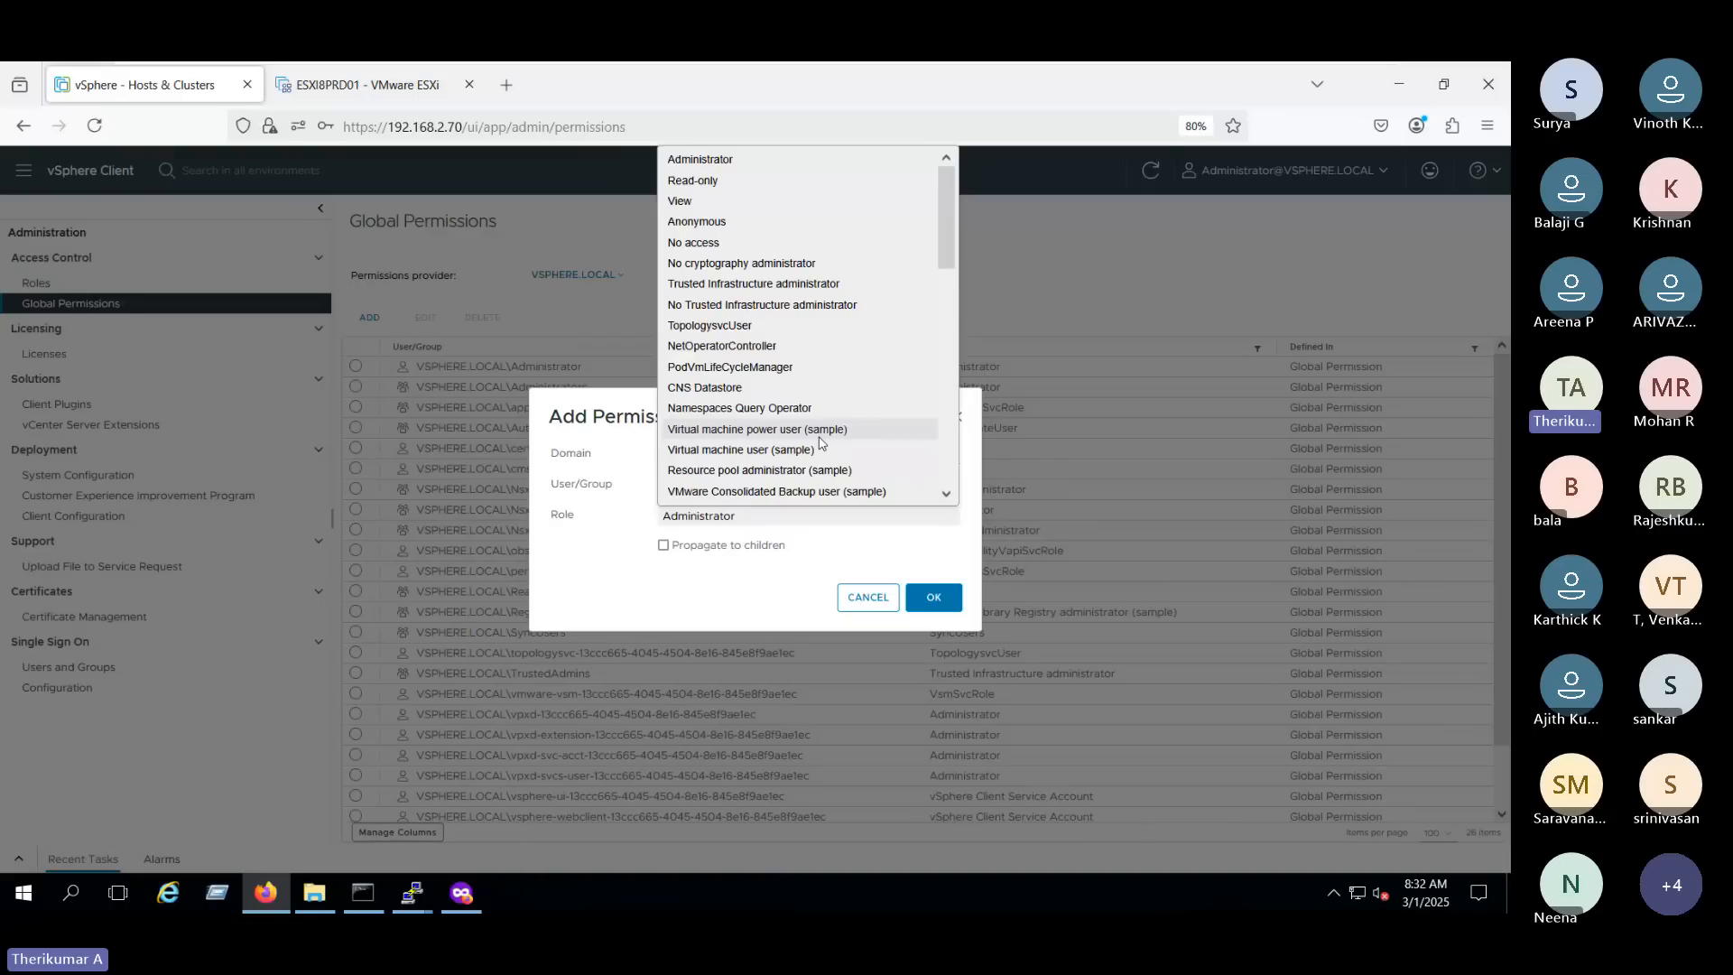
pyautogui.click(720, 431)
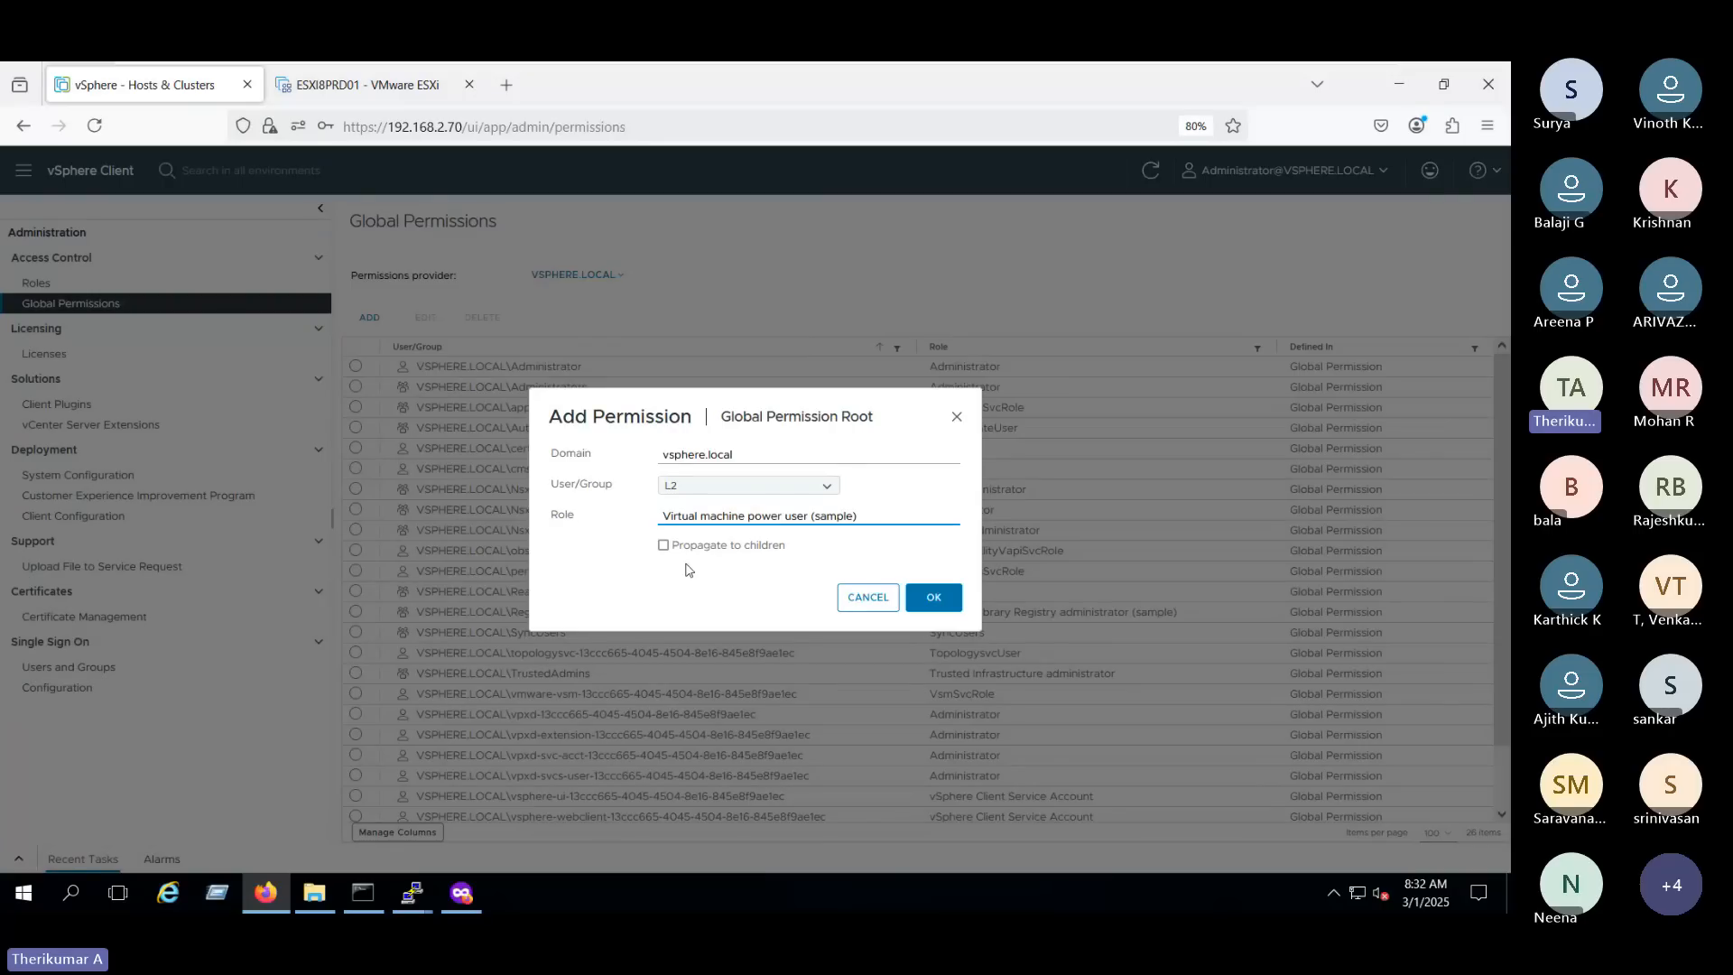
pyautogui.click(935, 599)
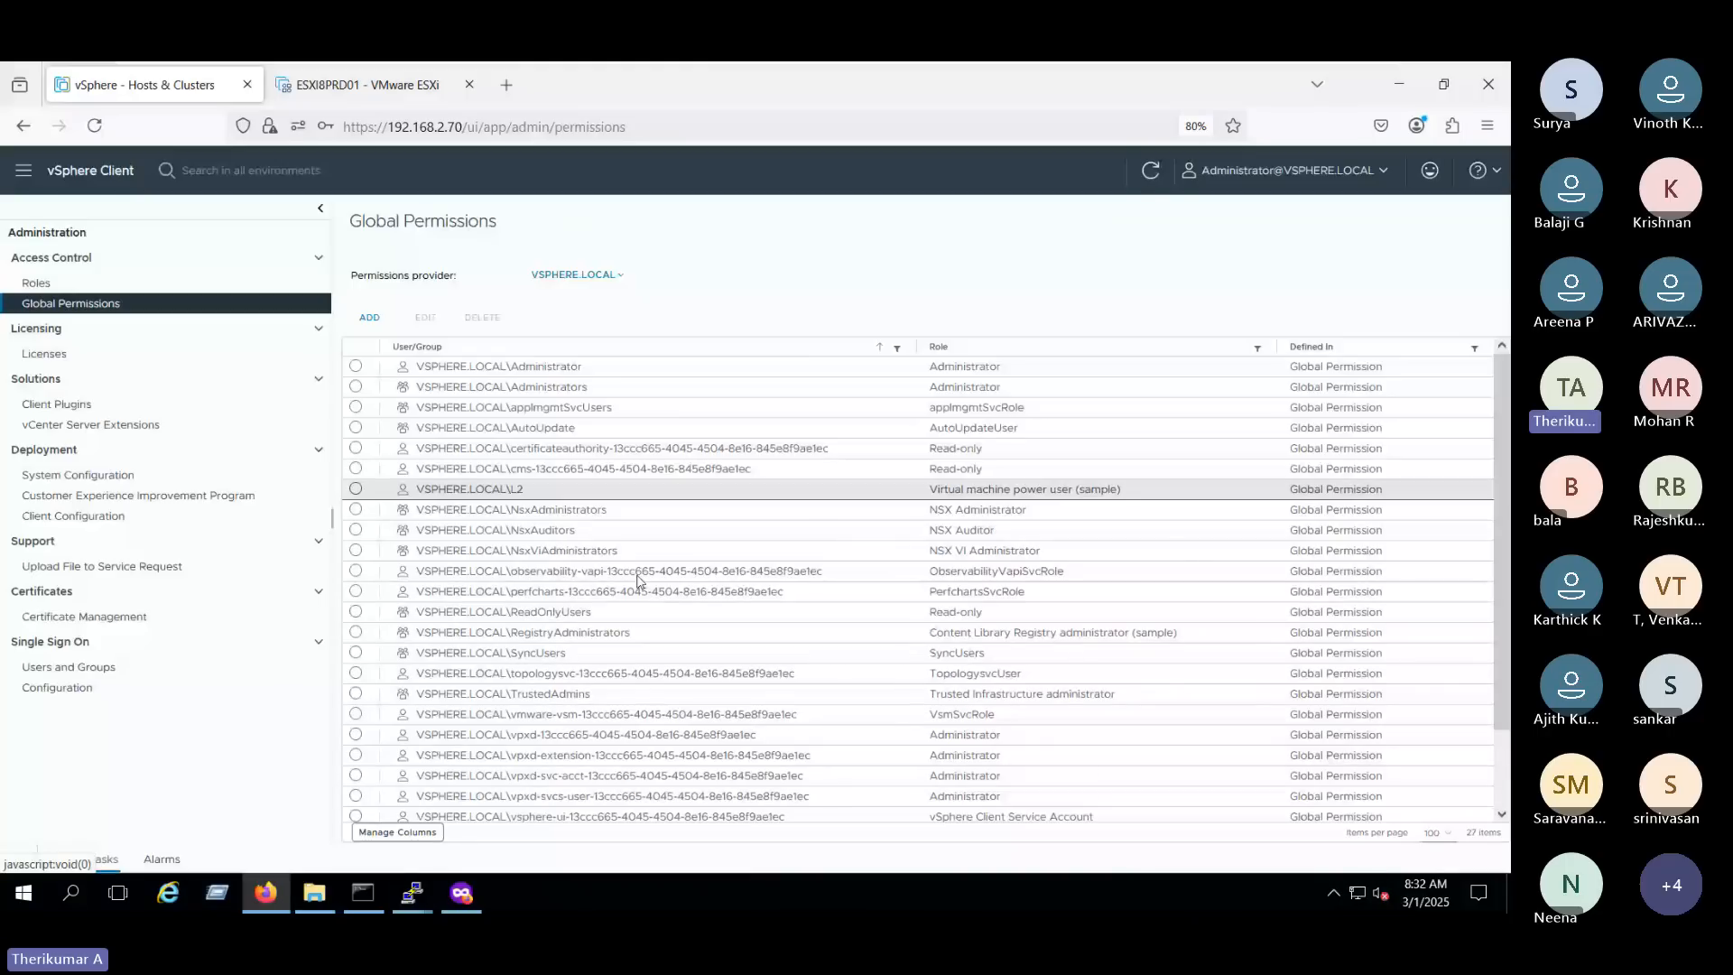
# - Select the L2 entry in the global permissions list and check its user name and assigned role
pyautogui.moveTo(400, 487); pyautogui.dragTo(1124, 491)
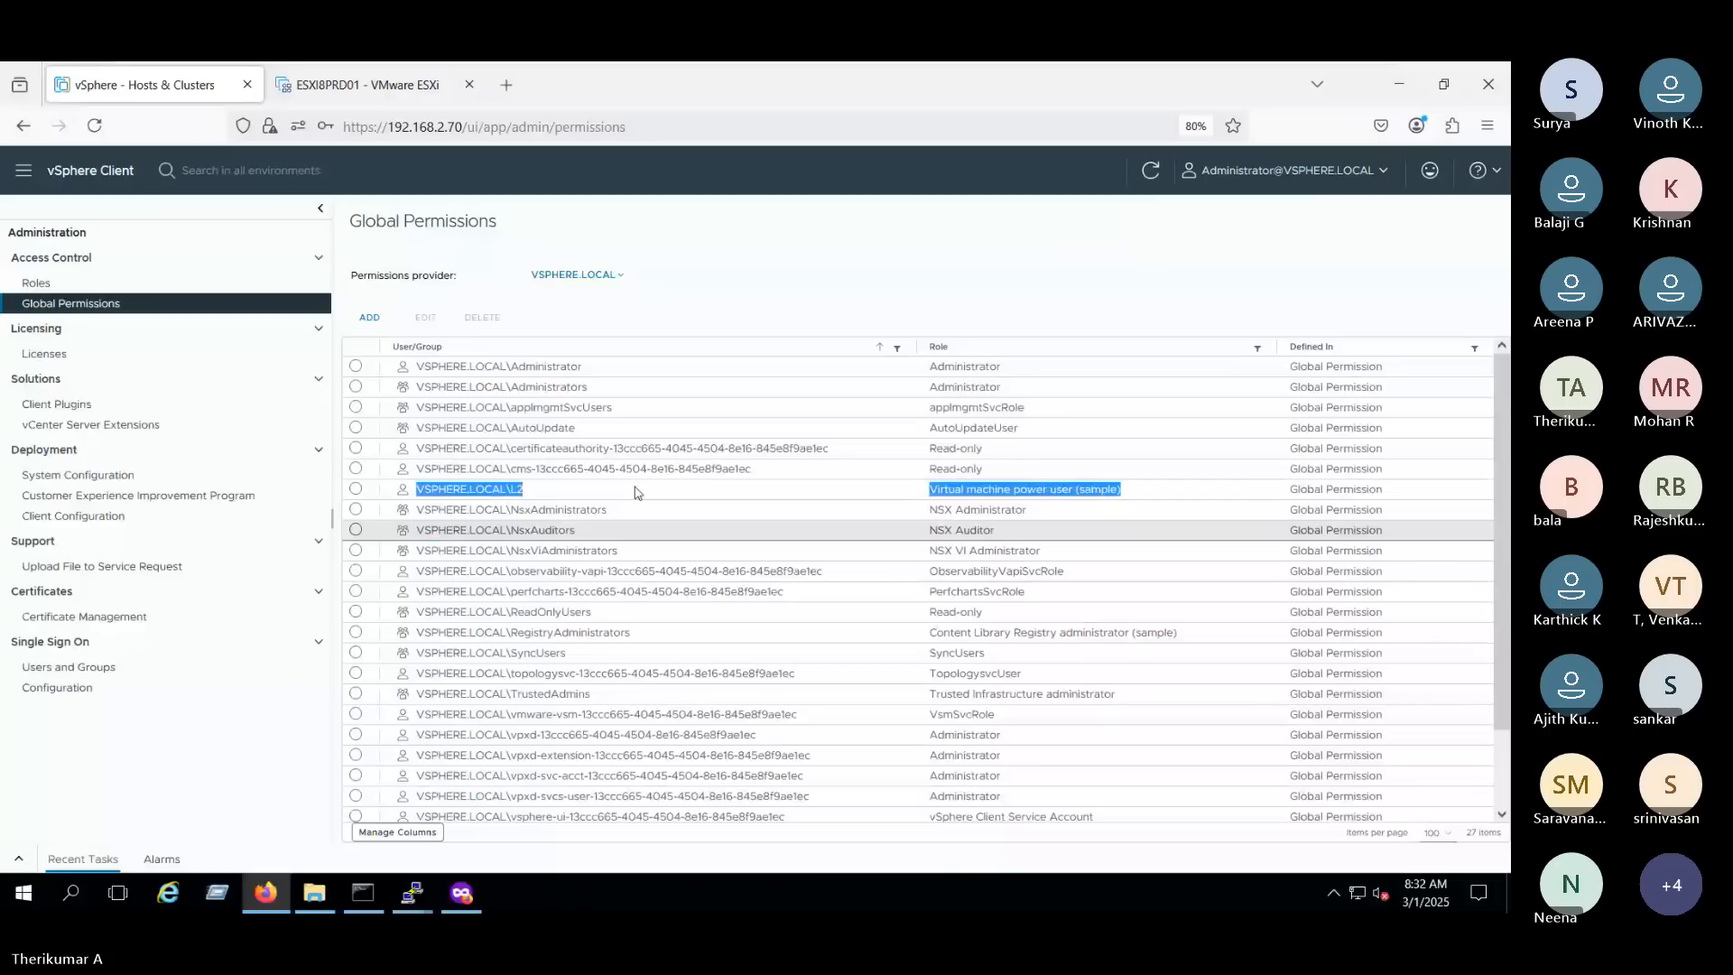
pyautogui.click(481, 483)
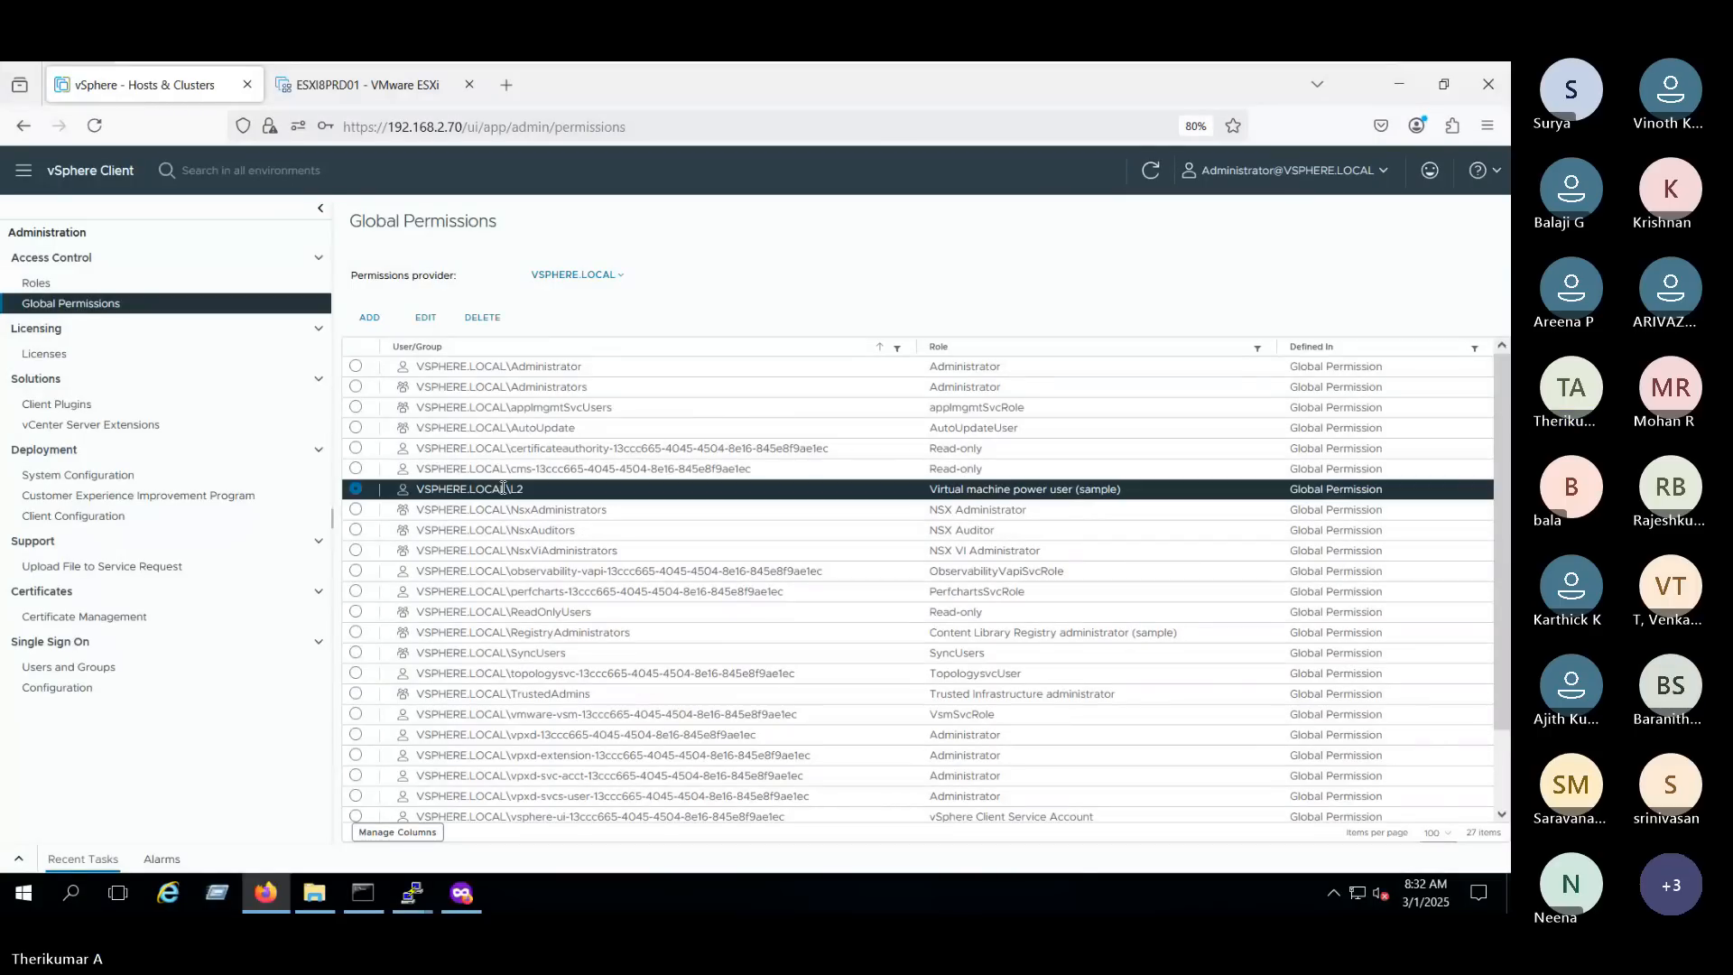
pyautogui.doubleClick(451, 488)
pyautogui.doubleClick(945, 488)
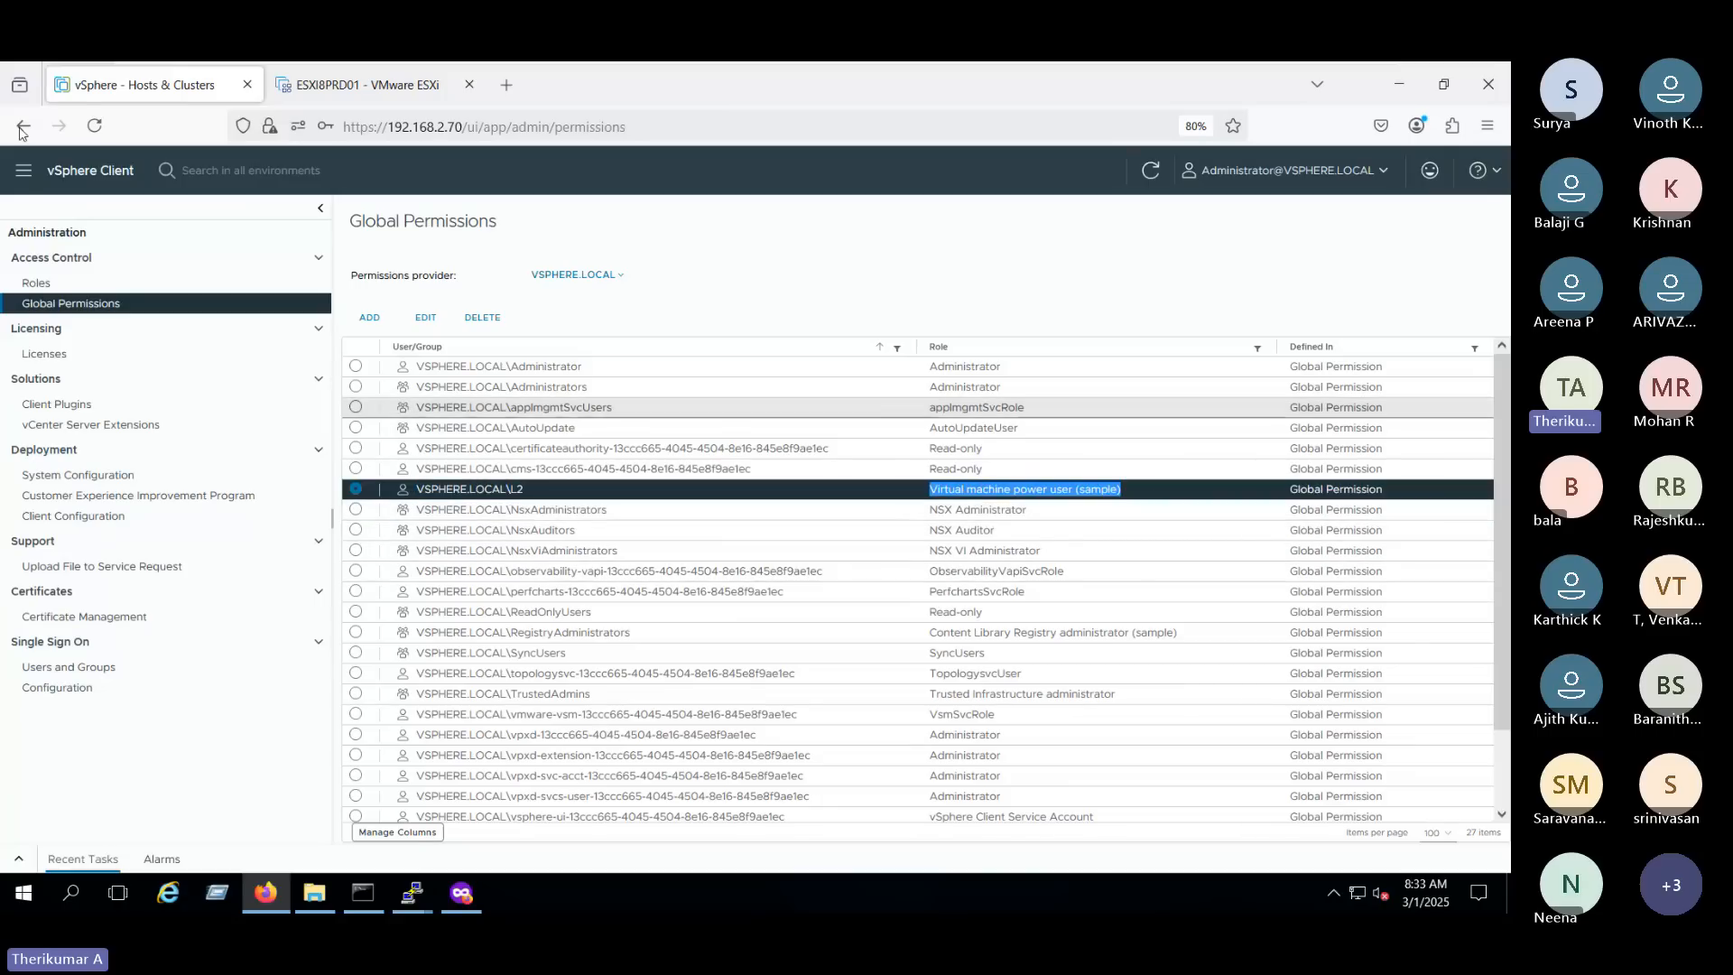
# - Open the inventory, select host esxi8prd01.techie.com and check its available maintenance mode and power actions
pyautogui.click(26, 182)
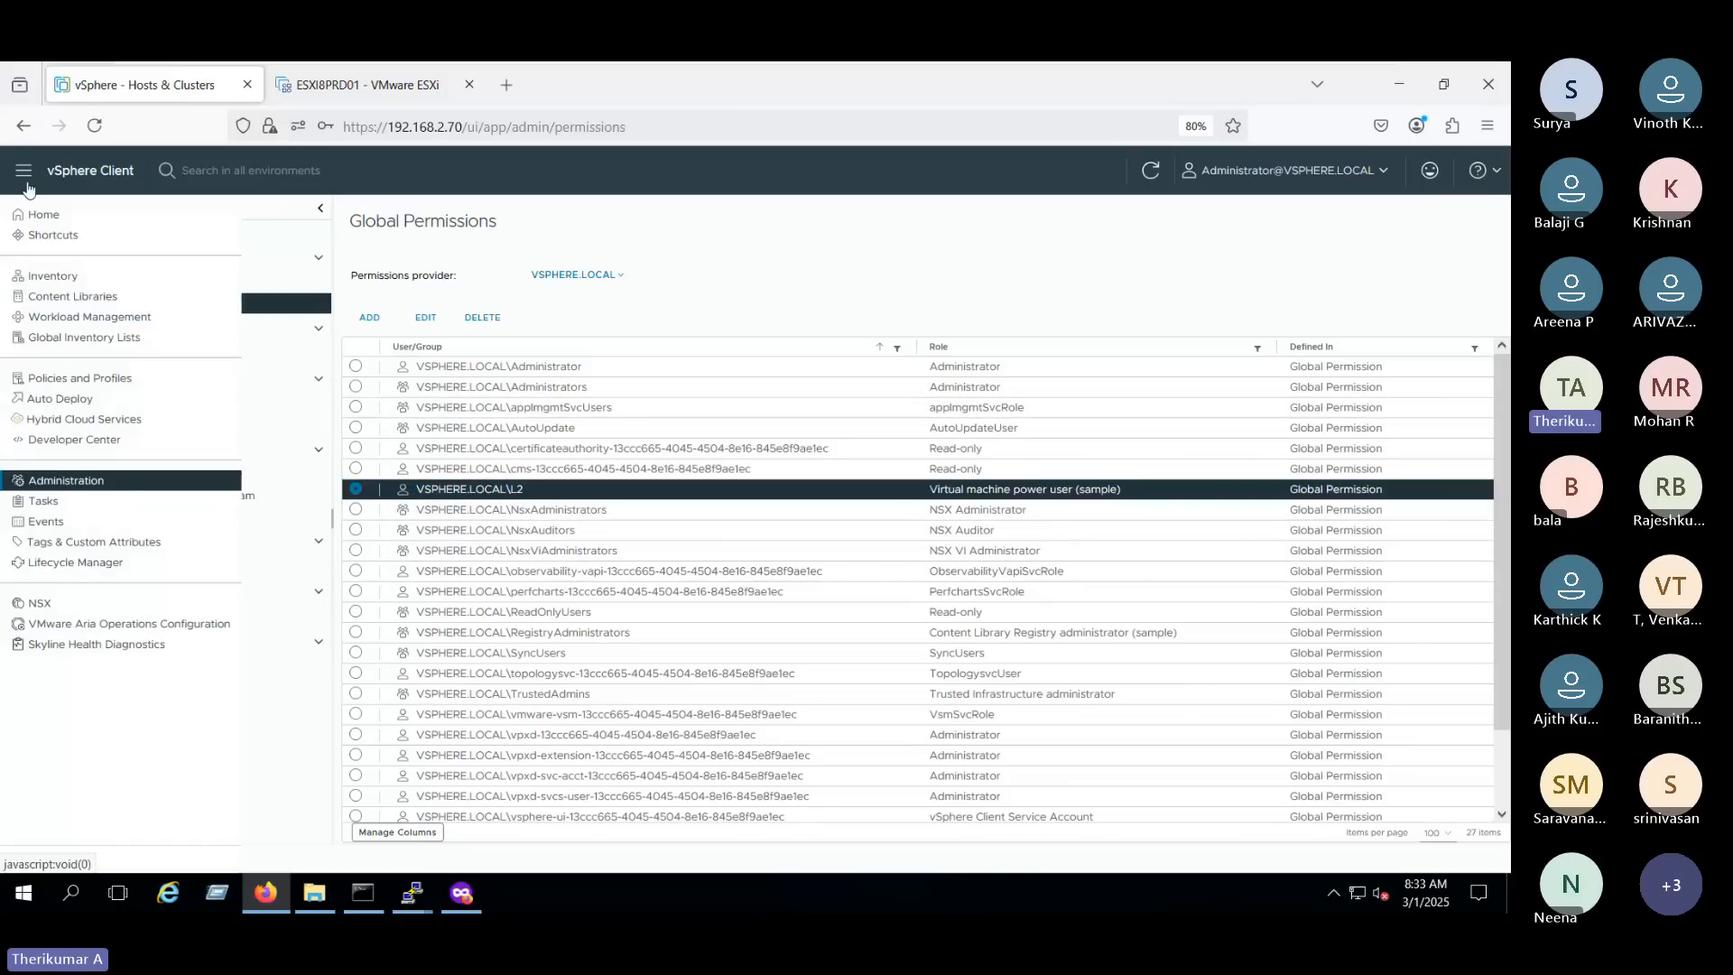
pyautogui.click(91, 278)
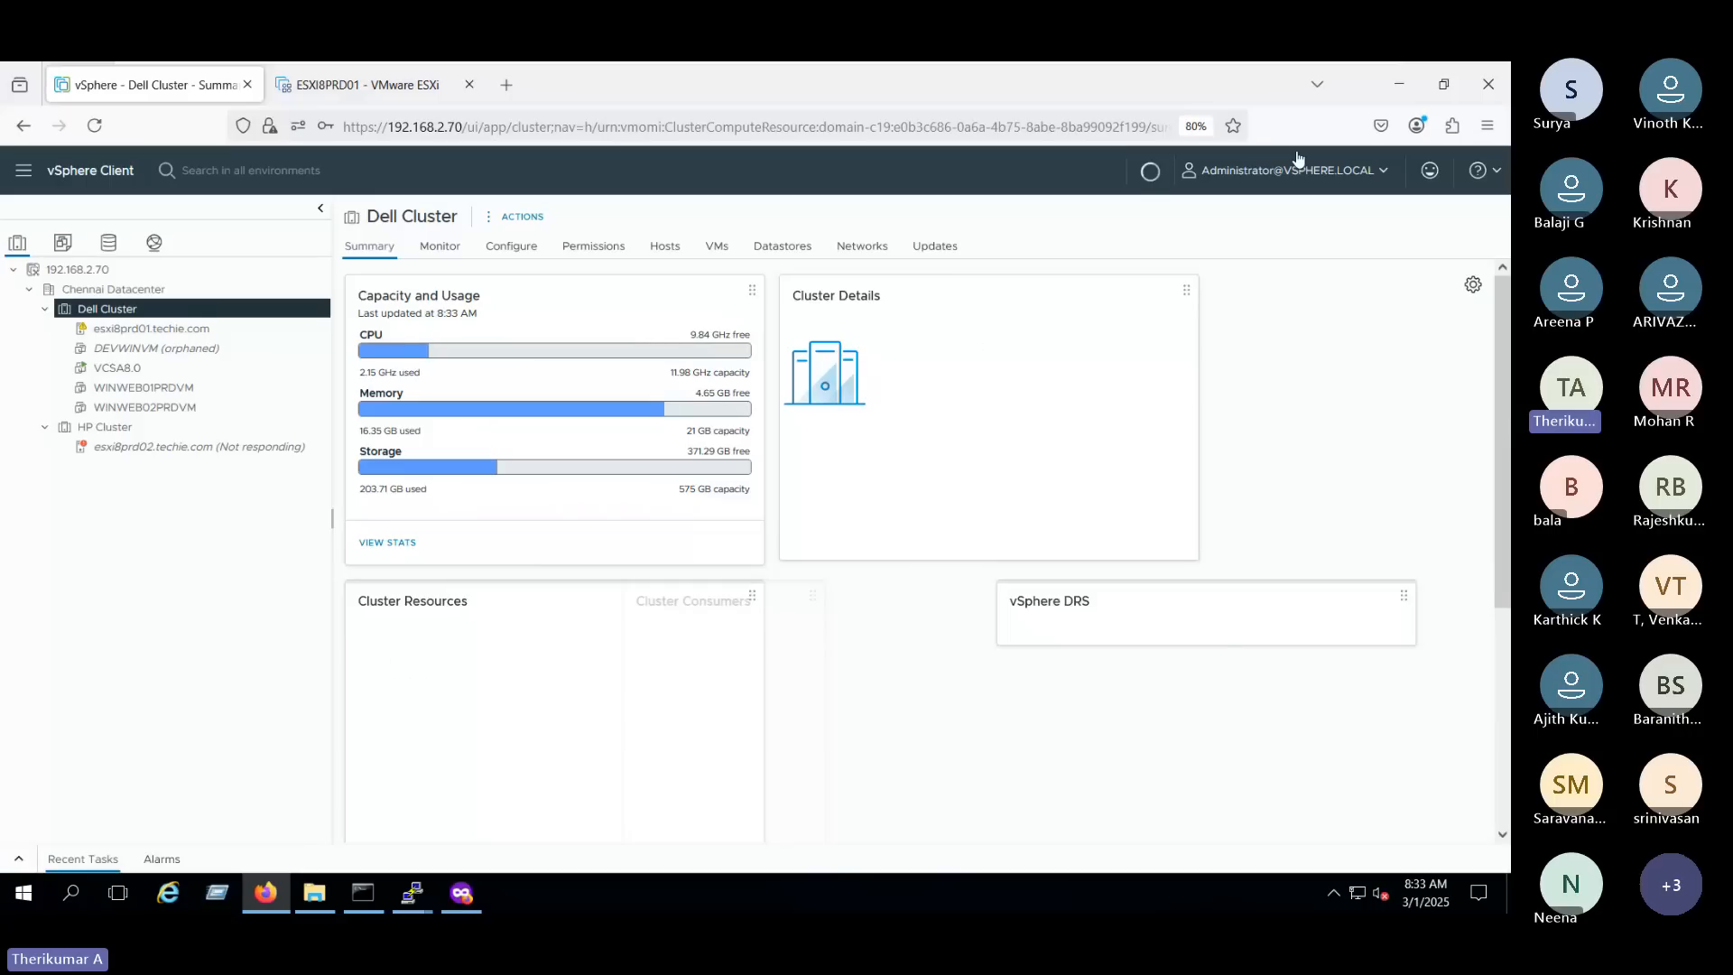
pyautogui.click(206, 331)
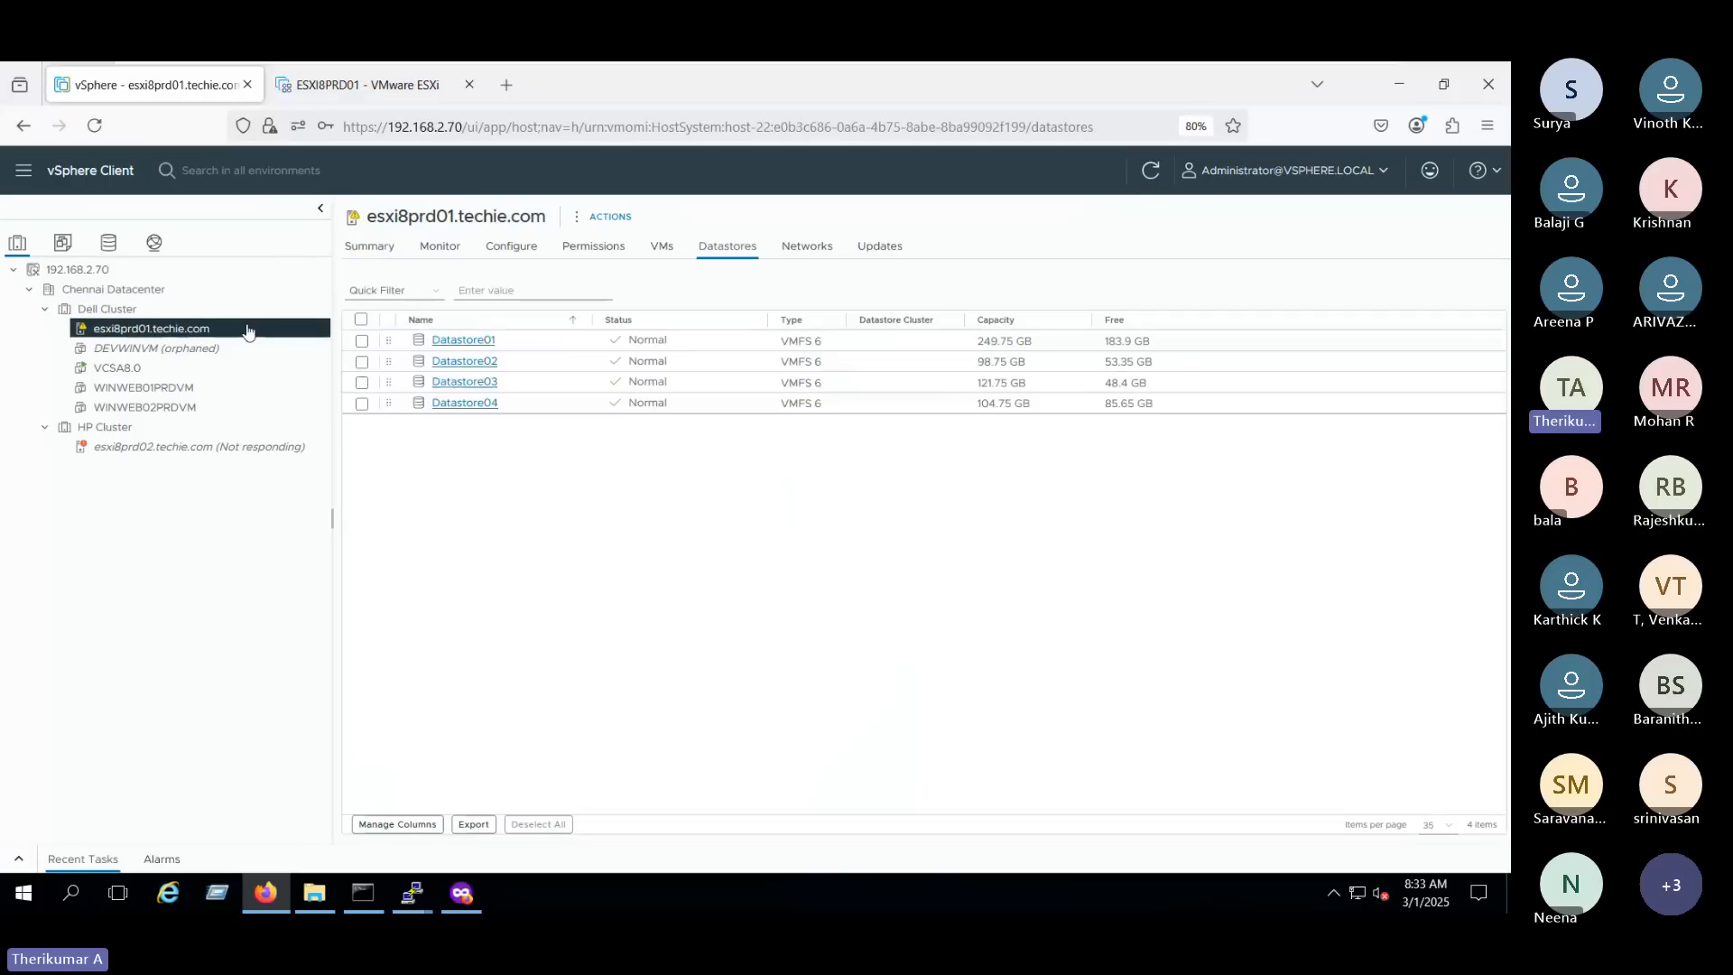
pyautogui.rightClick(247, 332)
pyautogui.moveTo(397, 355)
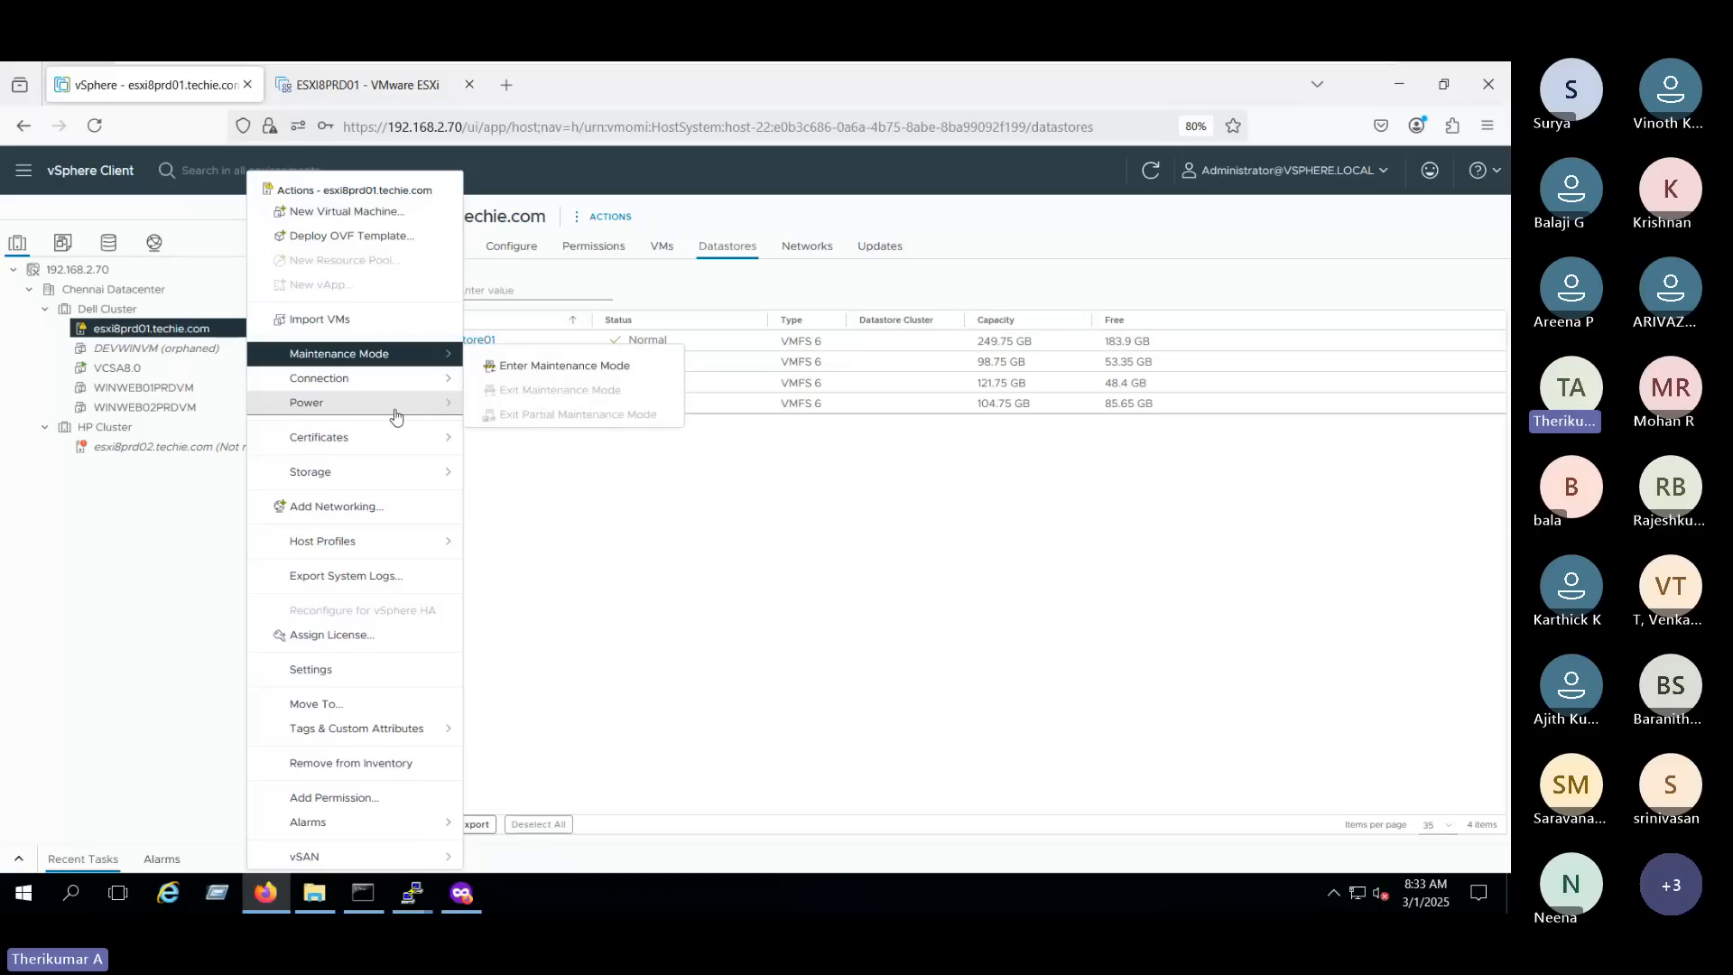
pyautogui.moveTo(411, 414)
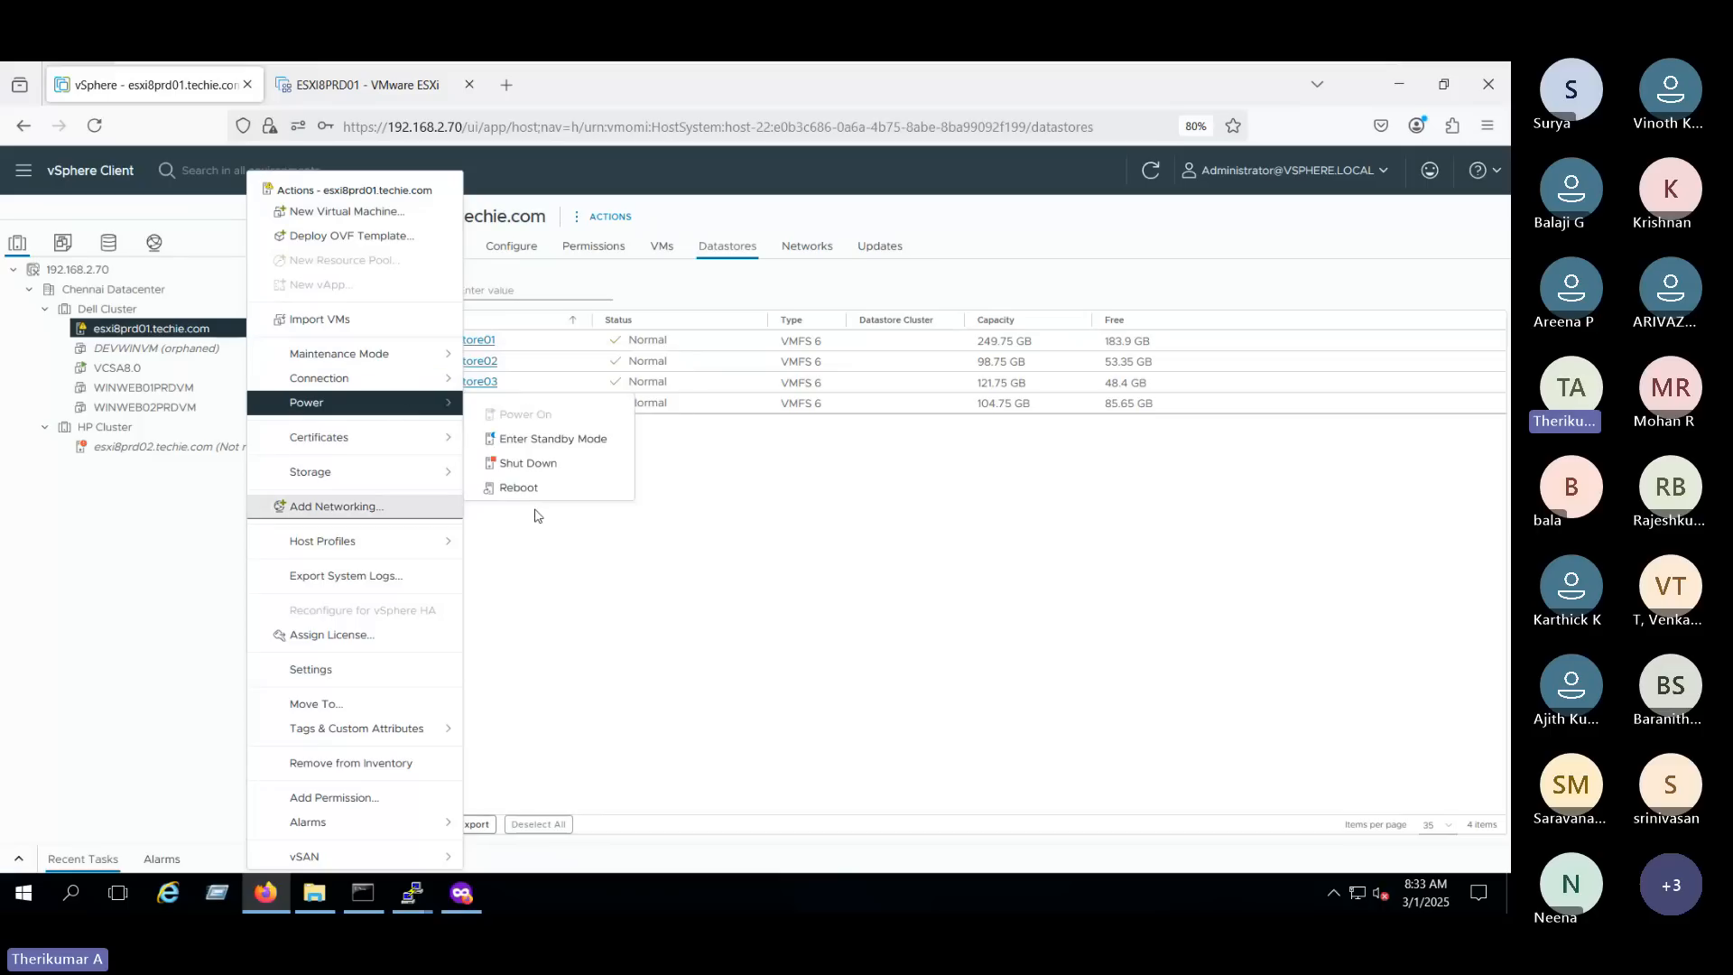
pyautogui.click(706, 585)
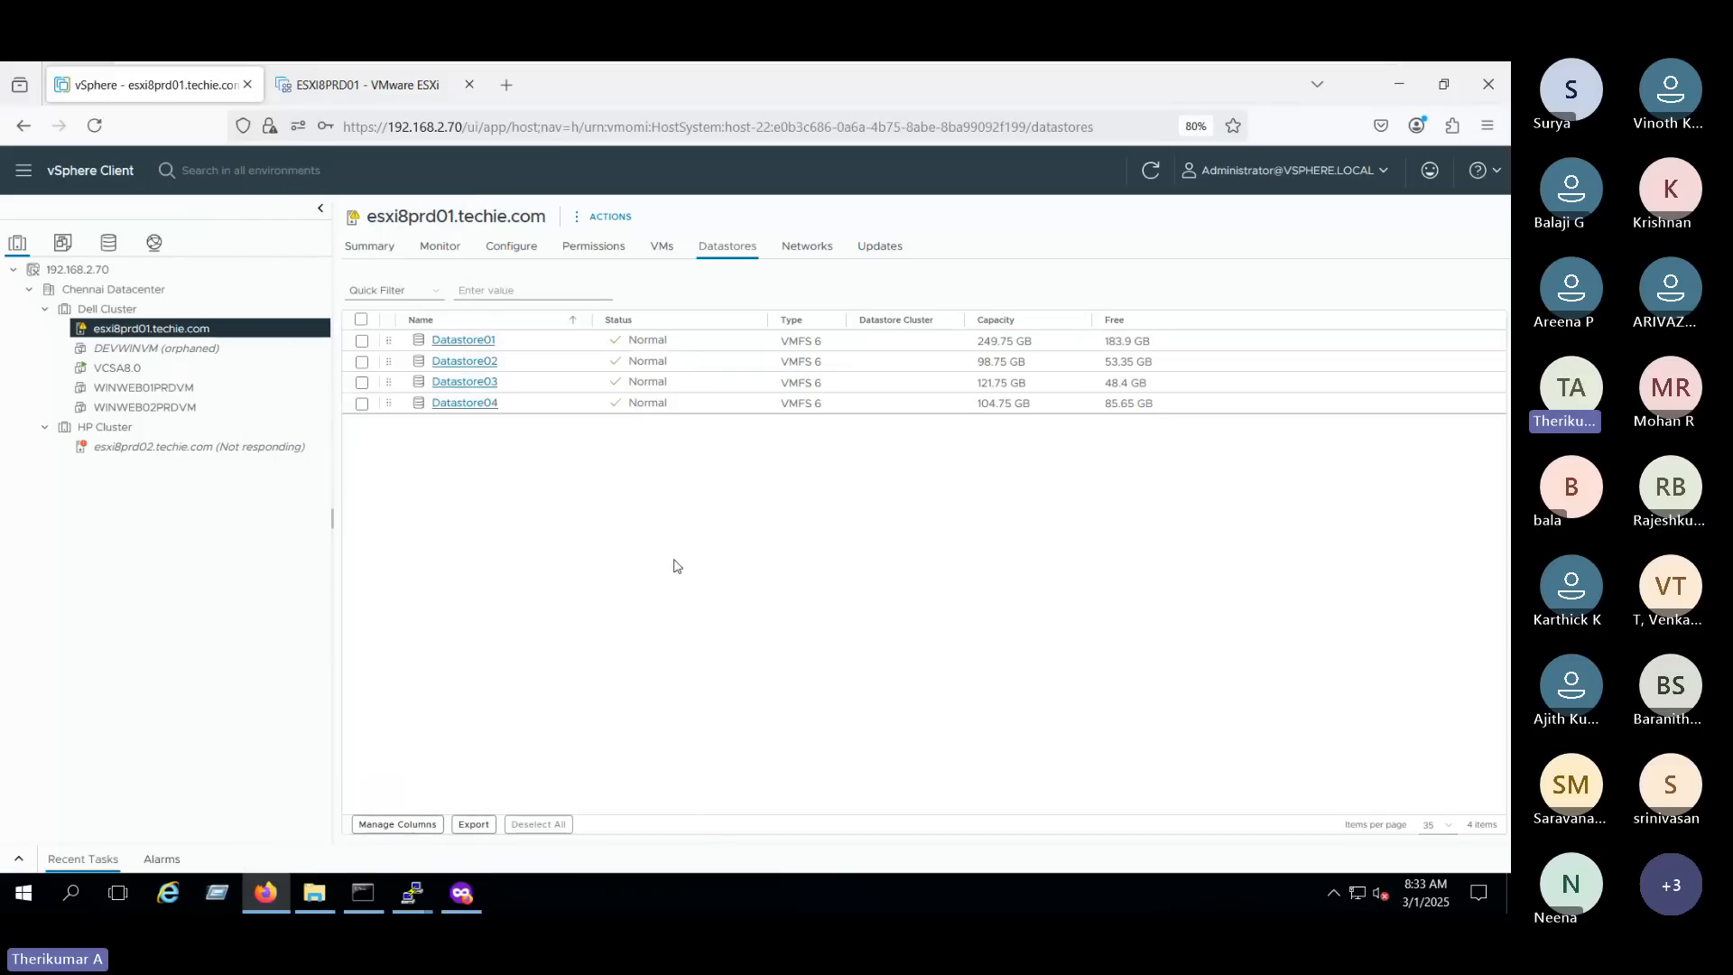
# - Switch to the private browsing window, try to log in as L2 of the vsphere.local domain with the saved password, and read the response
pyautogui.click(462, 893)
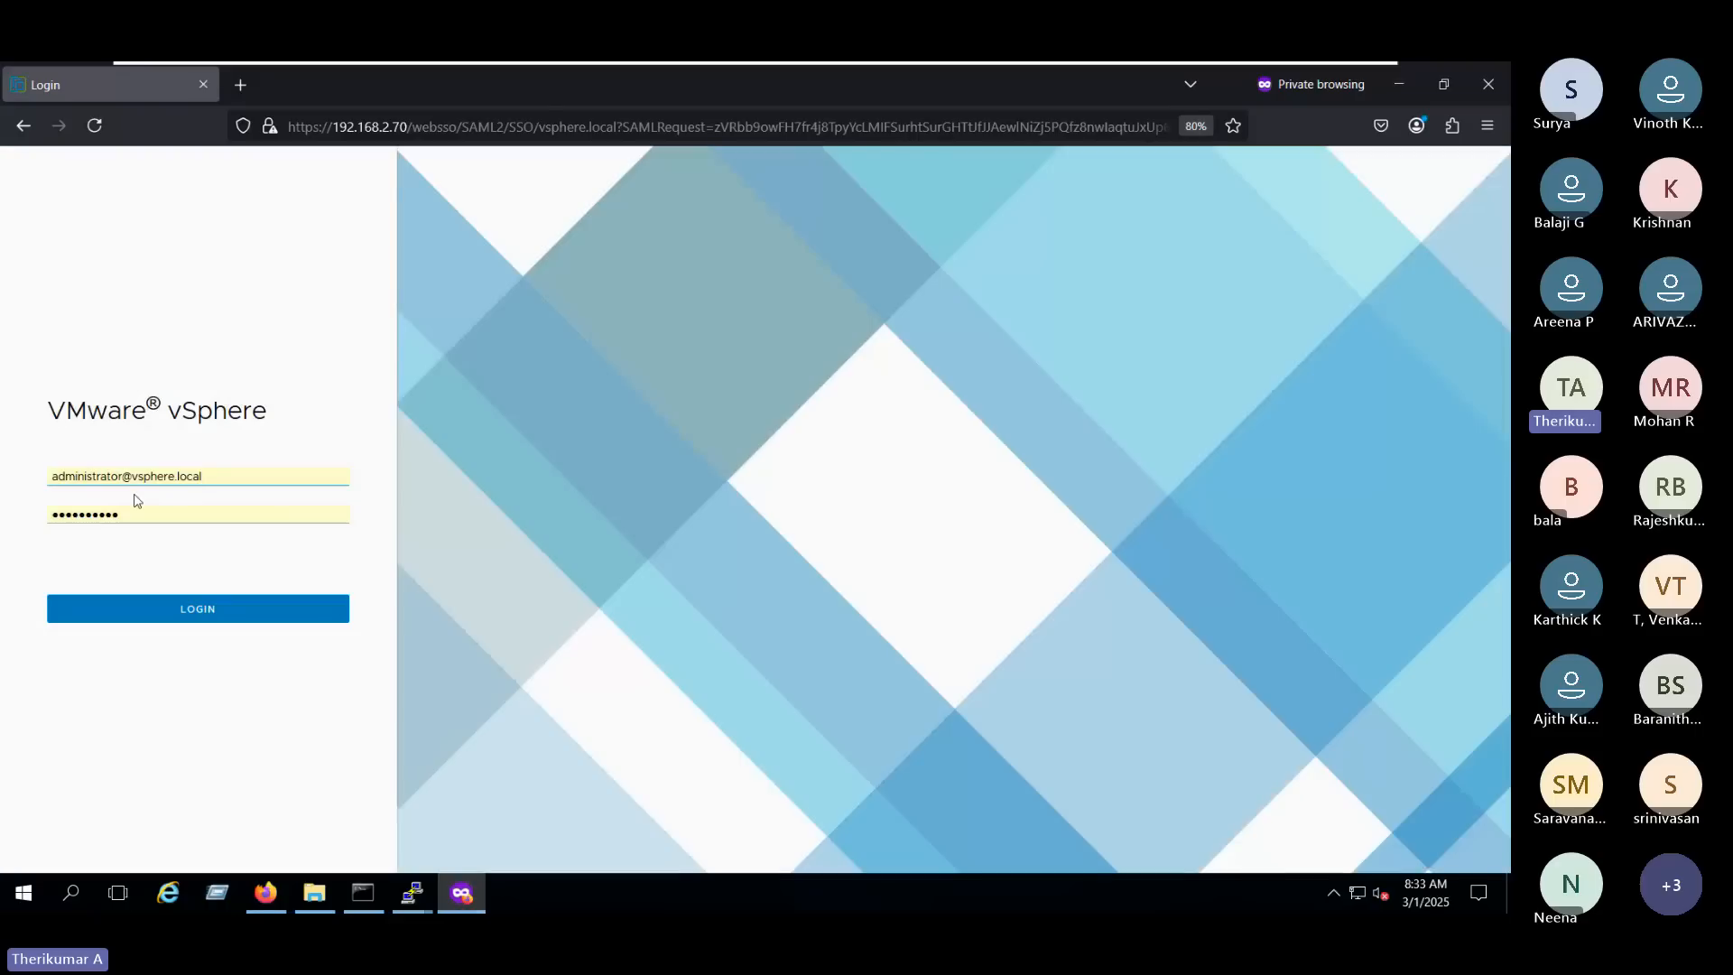
pyautogui.moveTo(247, 478); pyautogui.dragTo(5, 467)
pyautogui.write('L2')
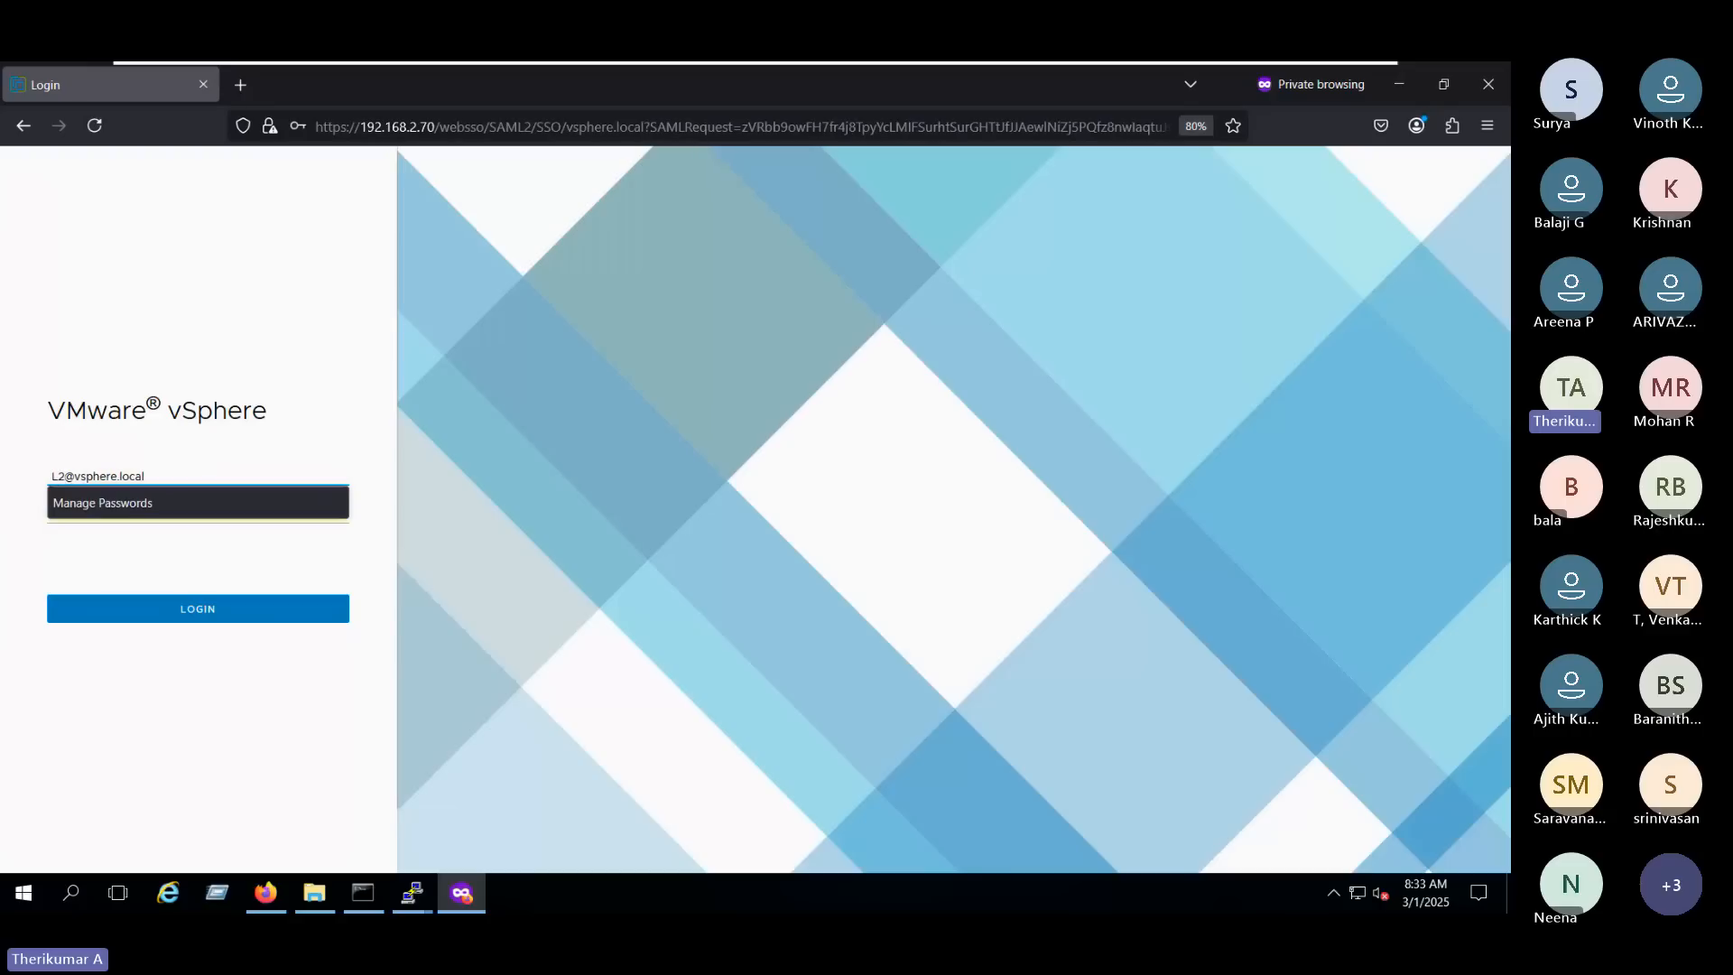
pyautogui.click(3, 502)
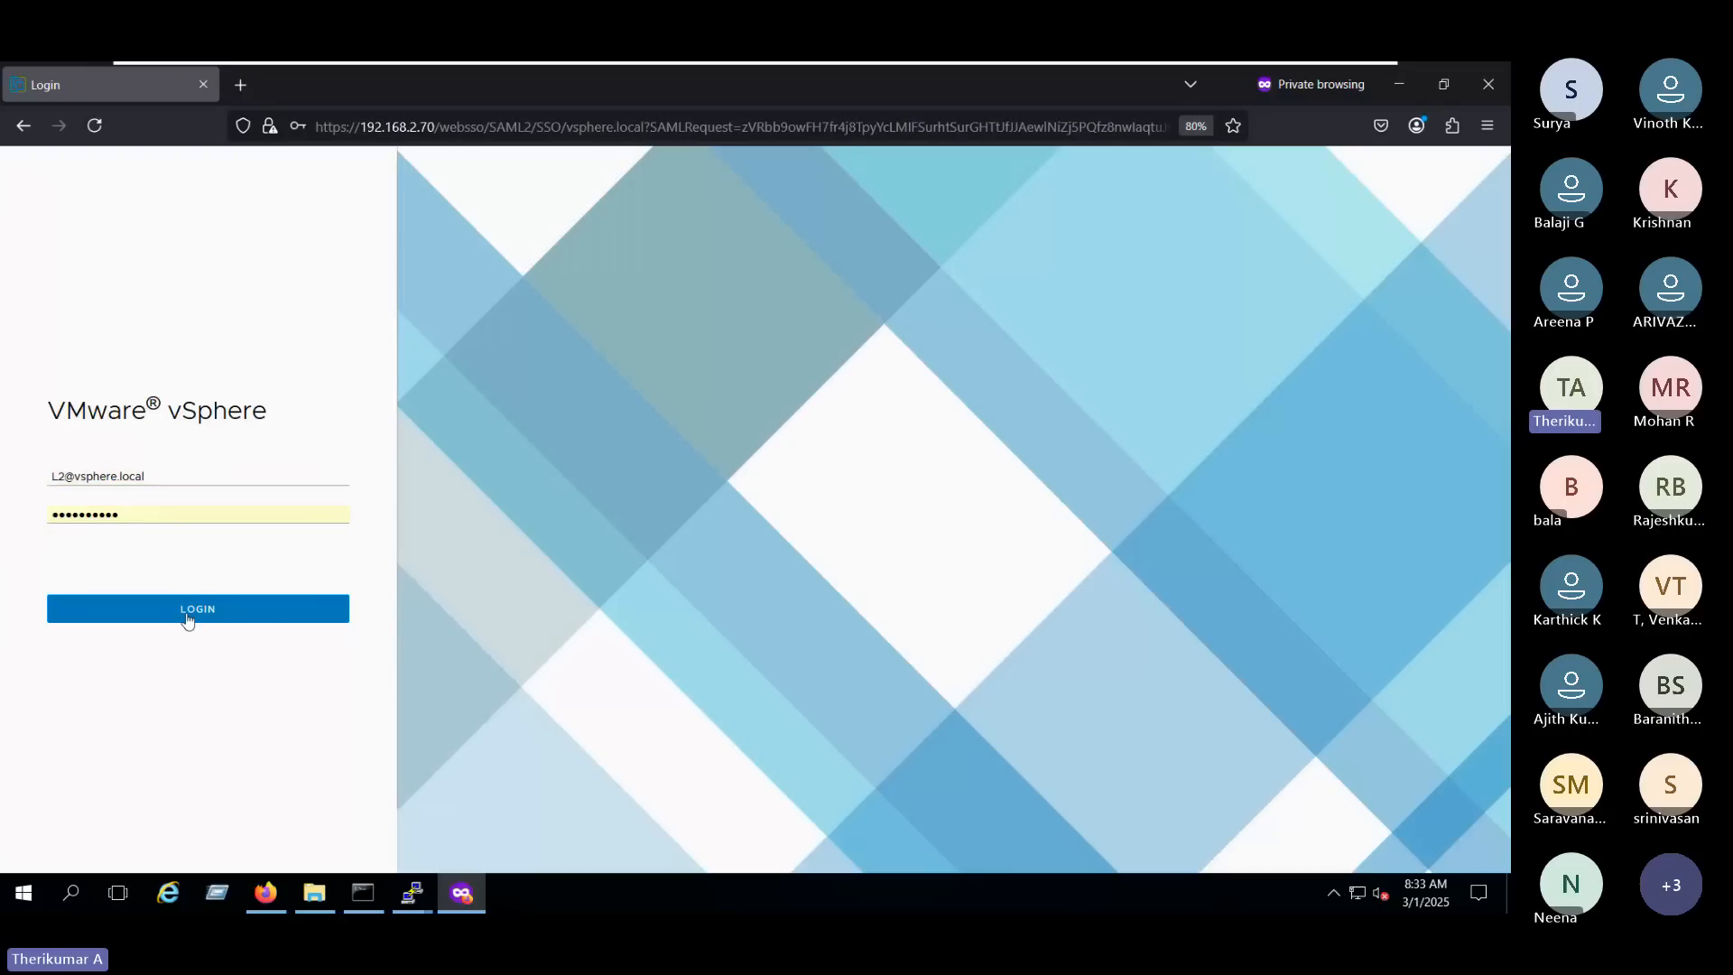
pyautogui.click(173, 521)
pyautogui.click(219, 620)
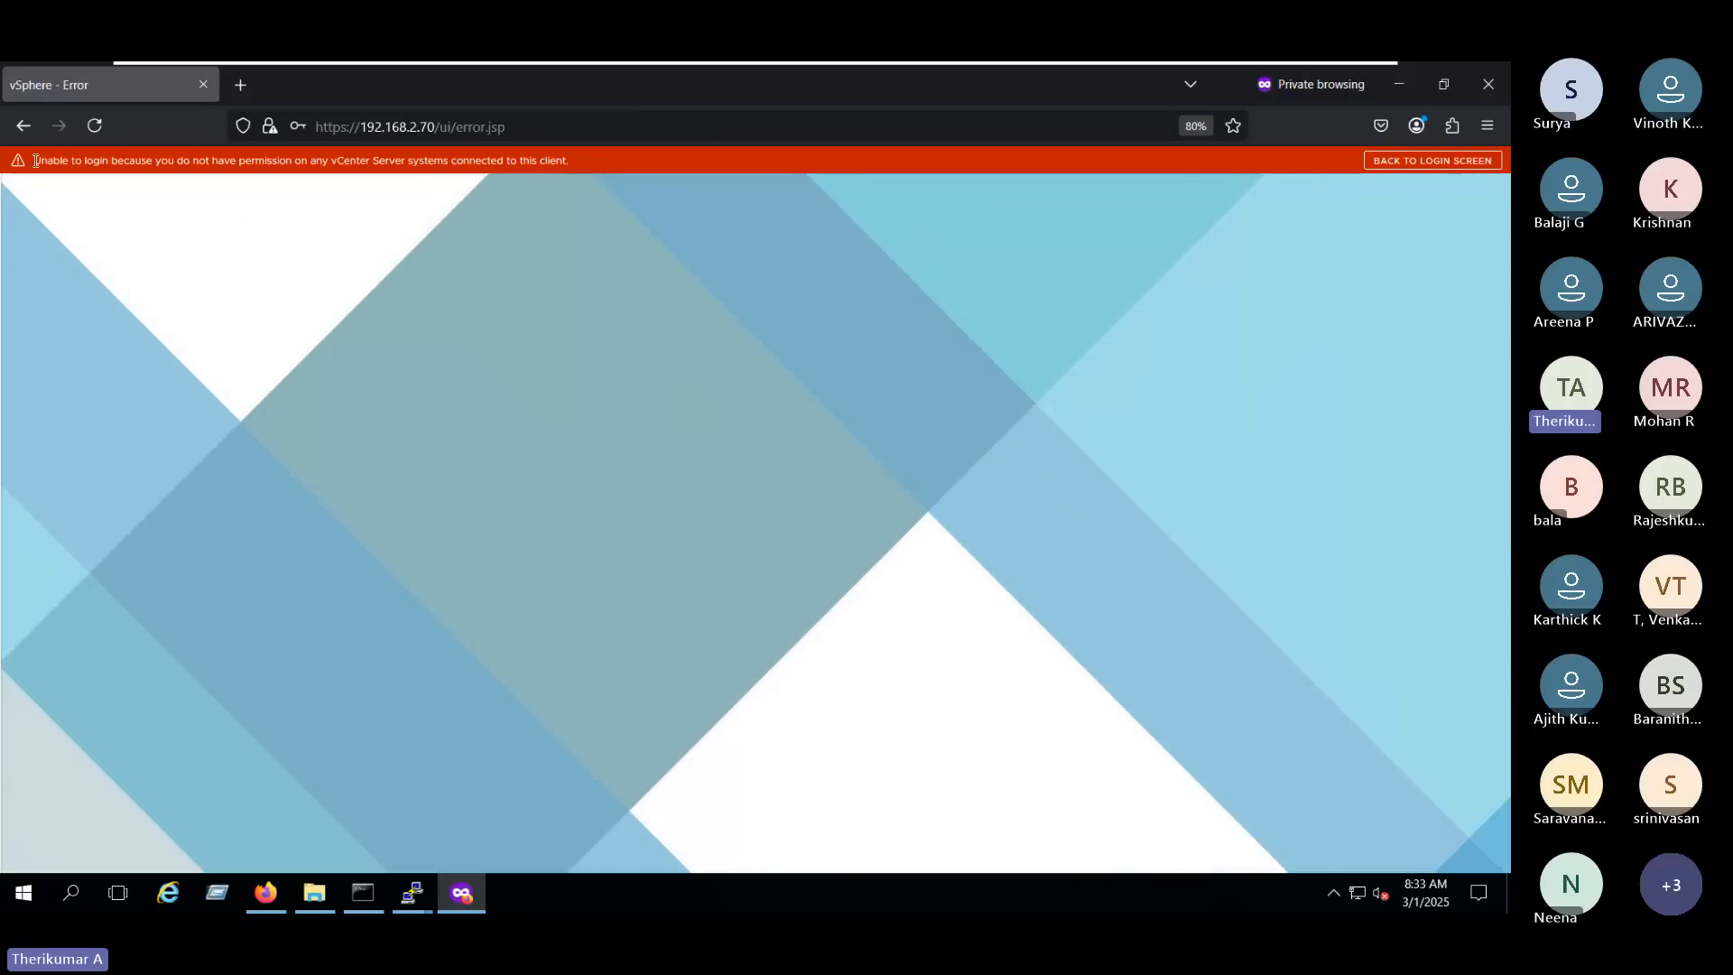
pyautogui.moveTo(623, 168); pyautogui.dragTo(32, 162)
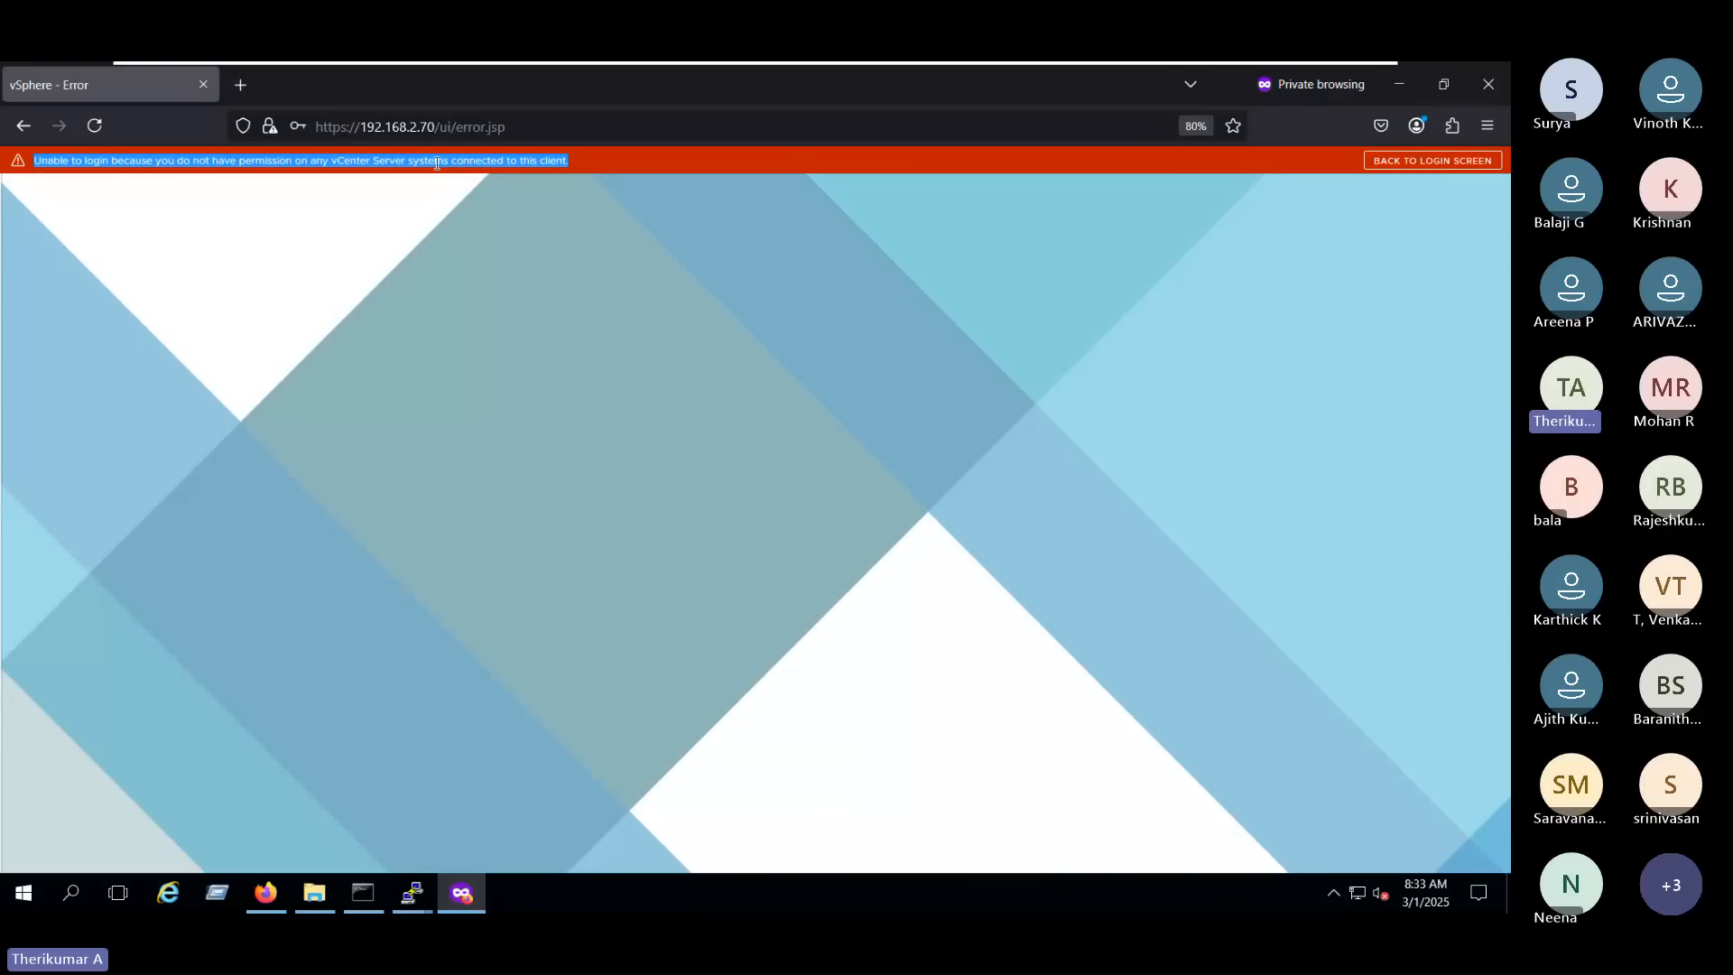
# - Reload the vCenter start address 192.168.2.70 in the private window and go back to the login screen
pyautogui.click(437, 126)
pyautogui.hotkey('shift', 'End')
pyautogui.press('BackSpace')
pyautogui.press('Return')
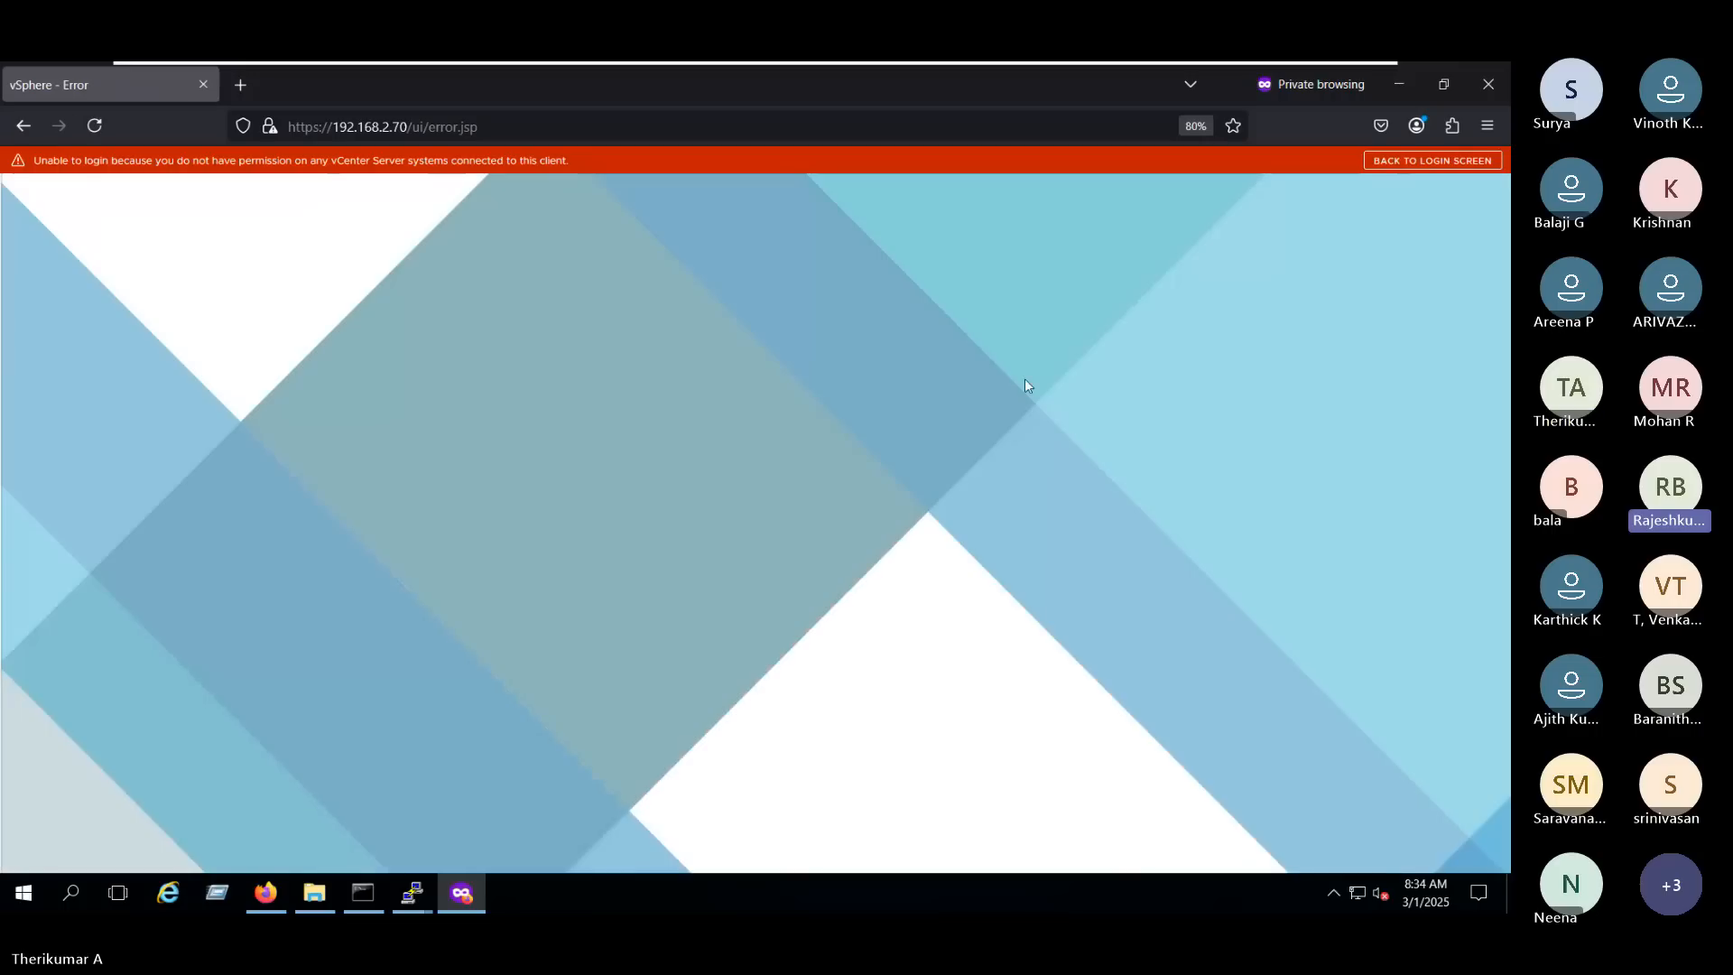
pyautogui.click(1422, 160)
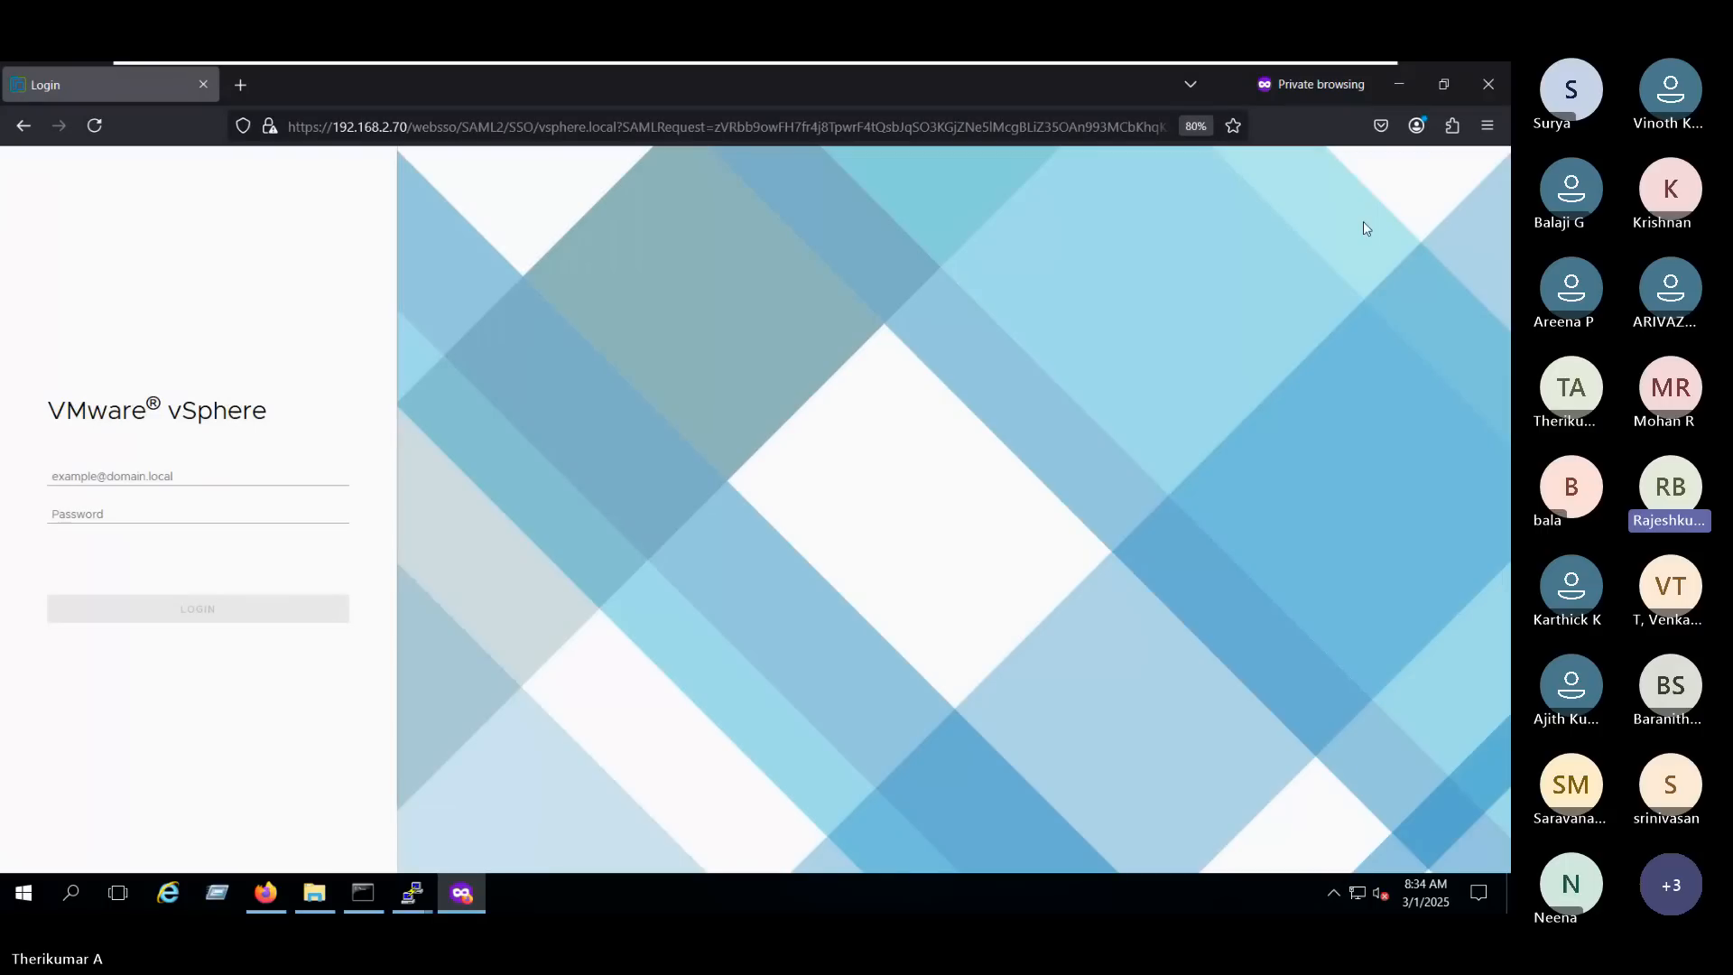
# - Try the login again by entering user L2 of vsphere.local and the account password, and examine the message
pyautogui.click(94, 477)
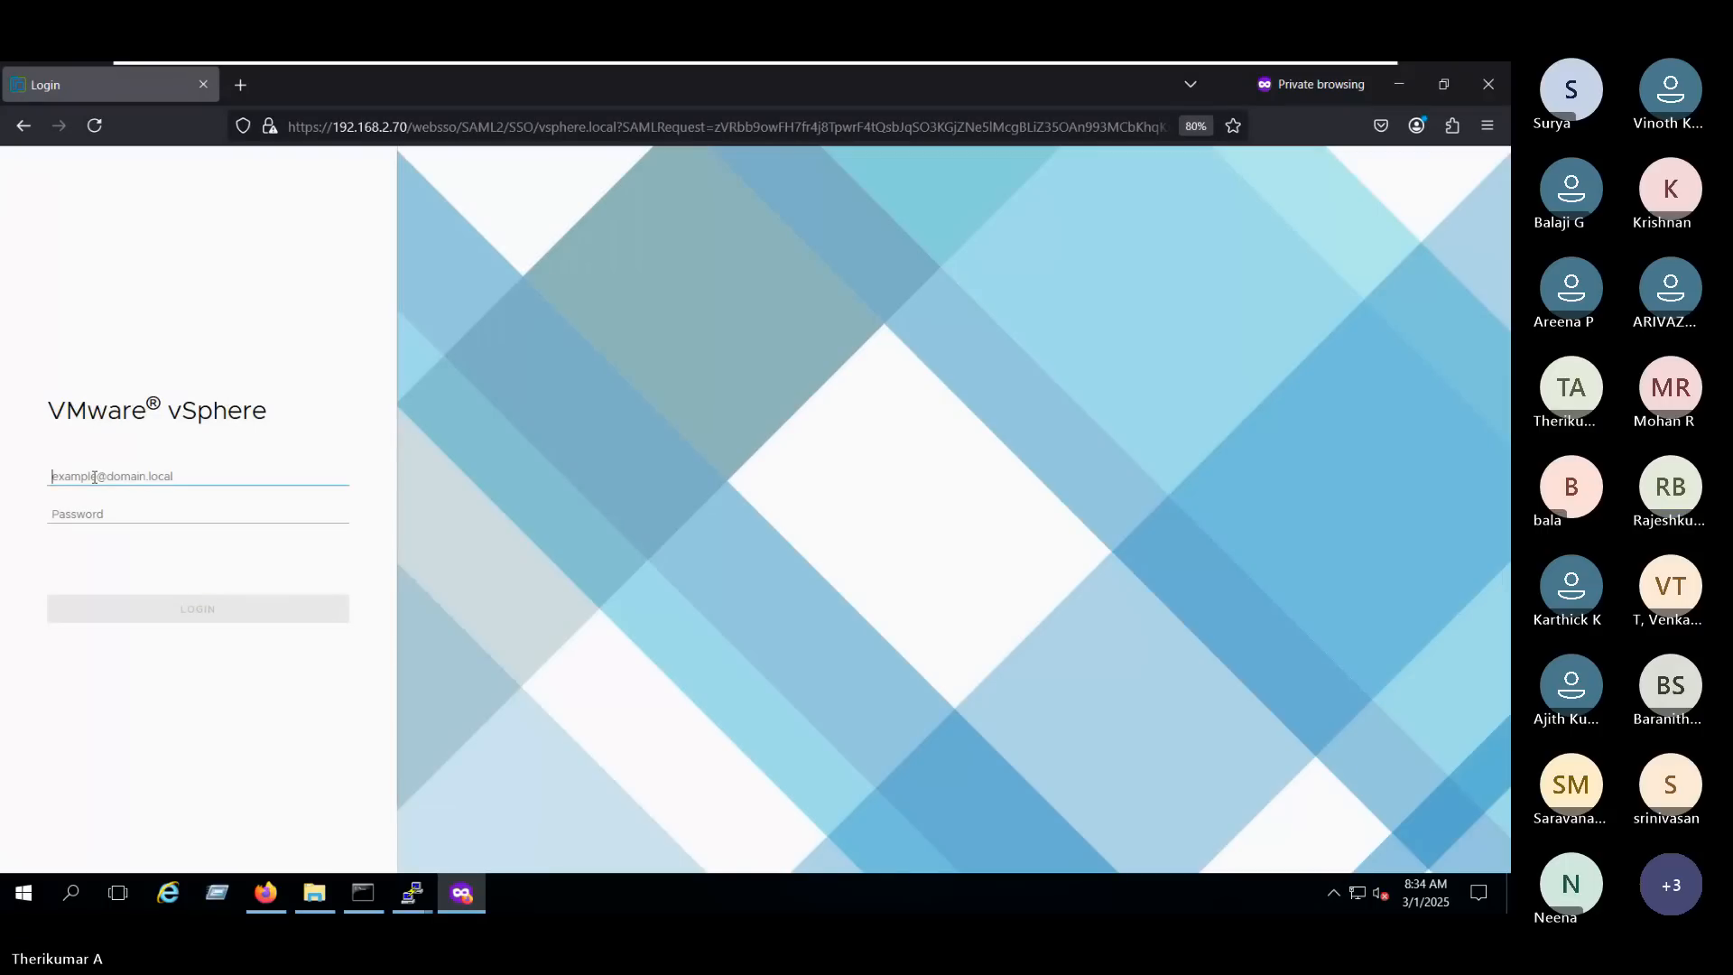
pyautogui.hotkey('ctrl', 'v')
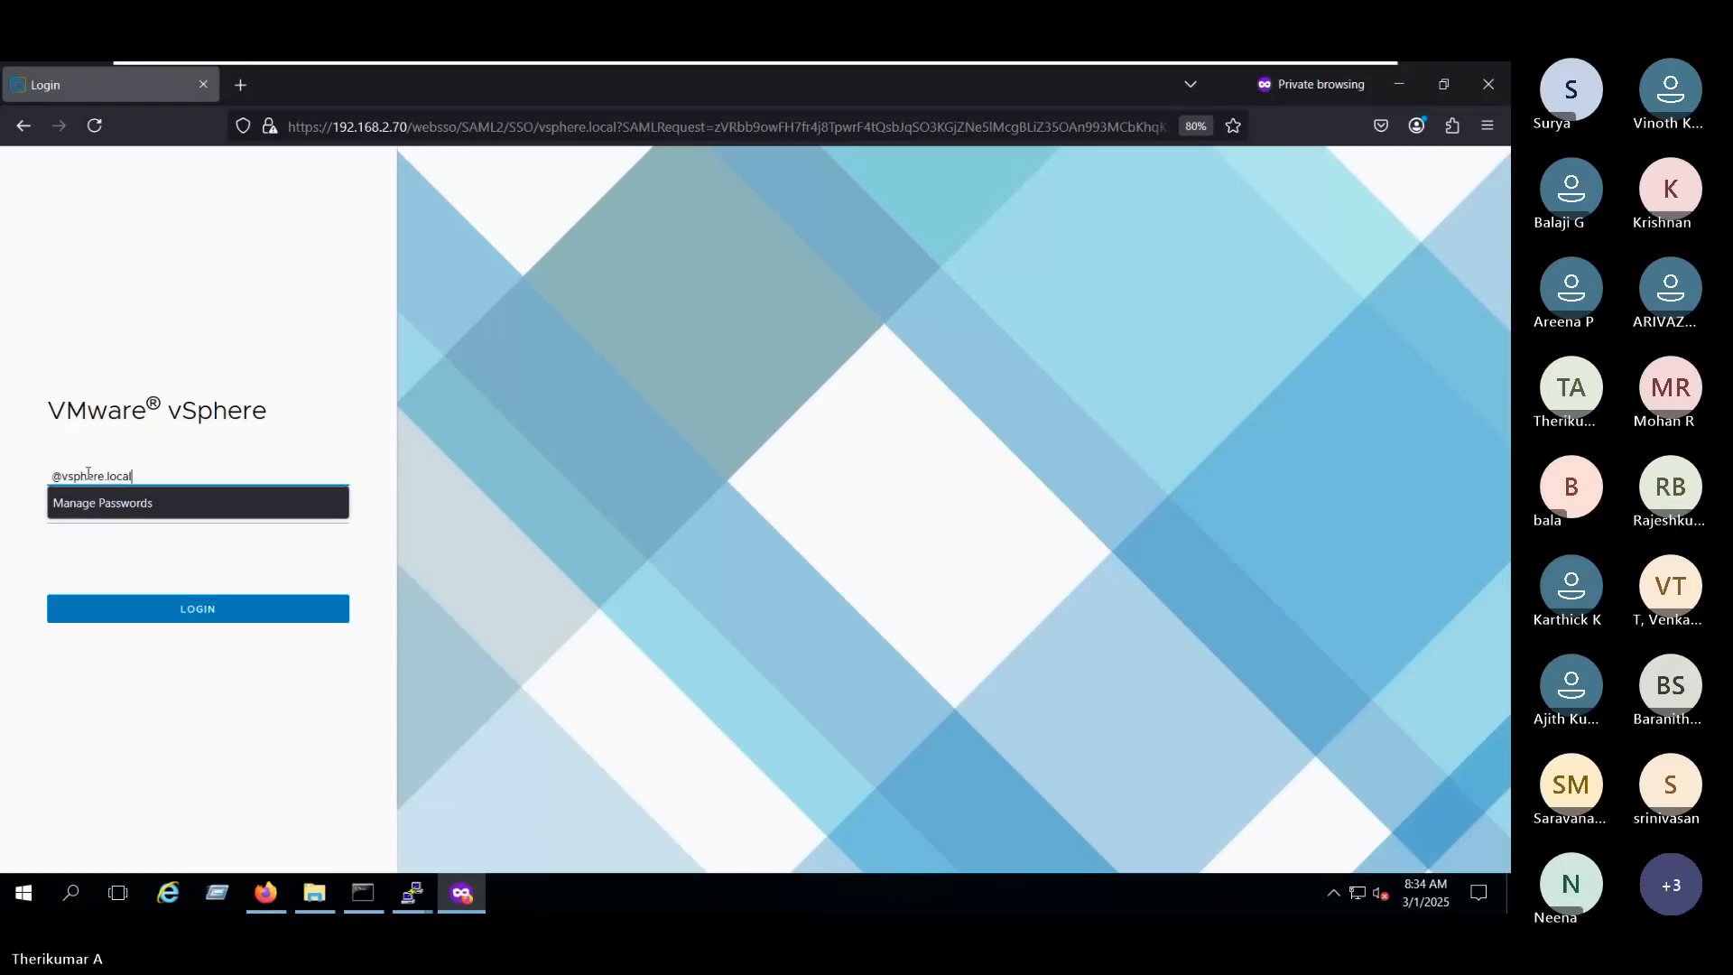
pyautogui.click(56, 477)
pyautogui.write('L2')
pyautogui.click(75, 518)
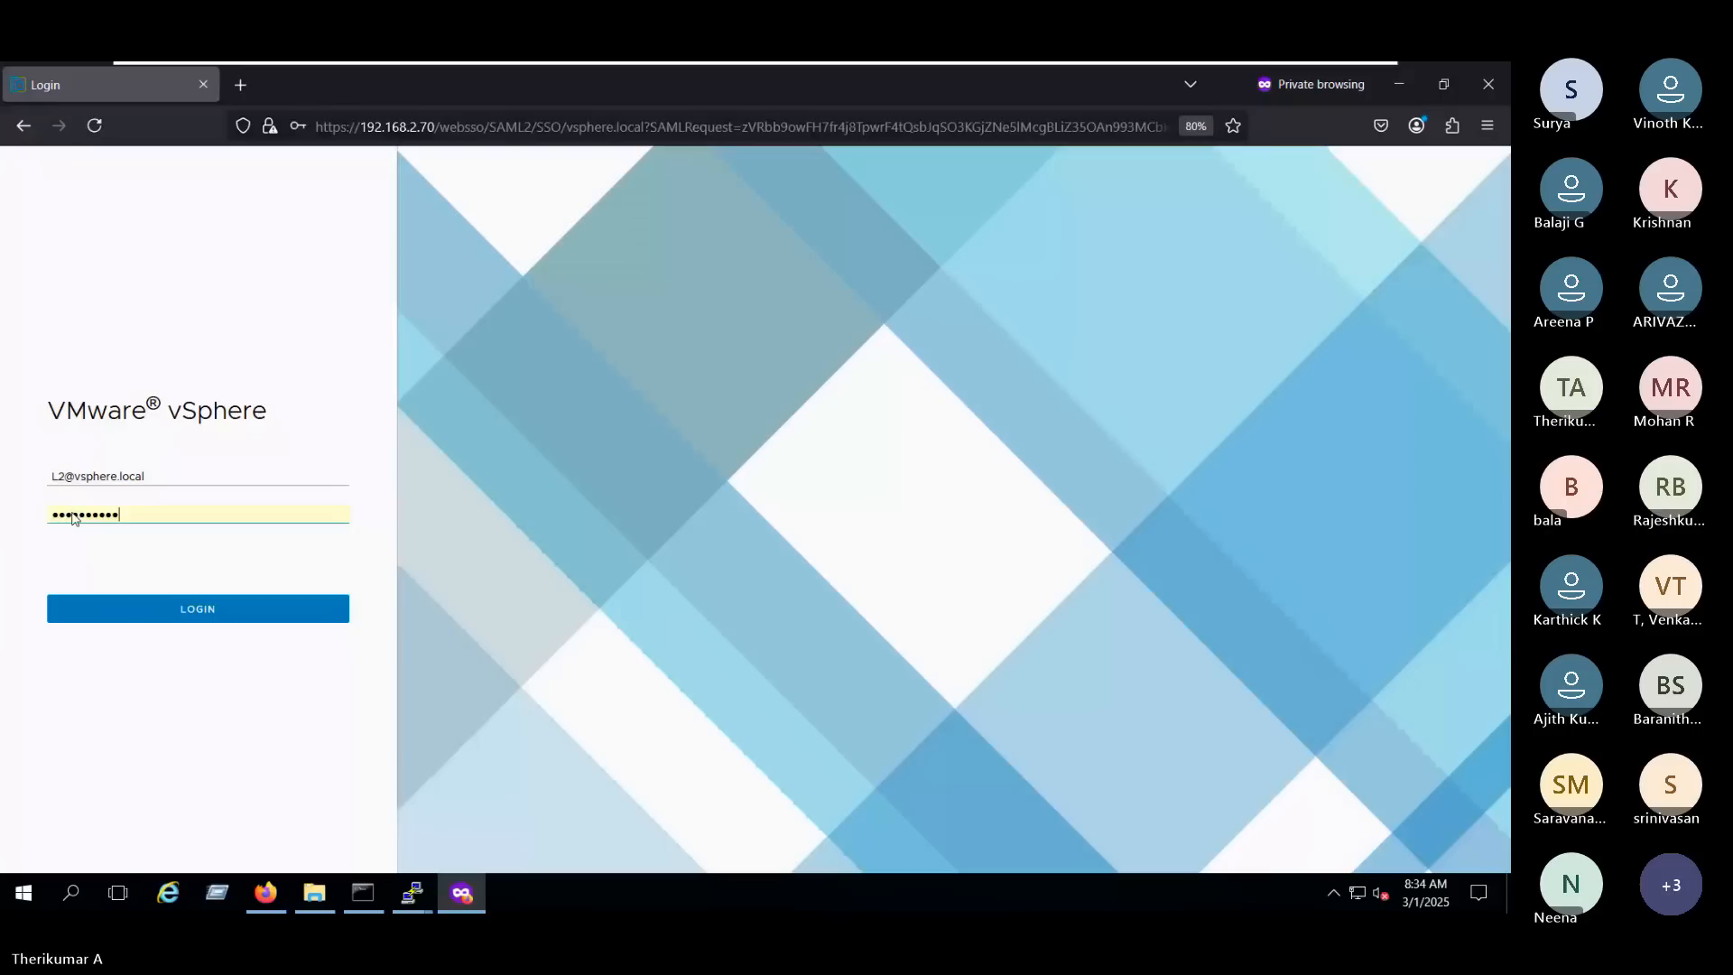
pyautogui.press('Return')
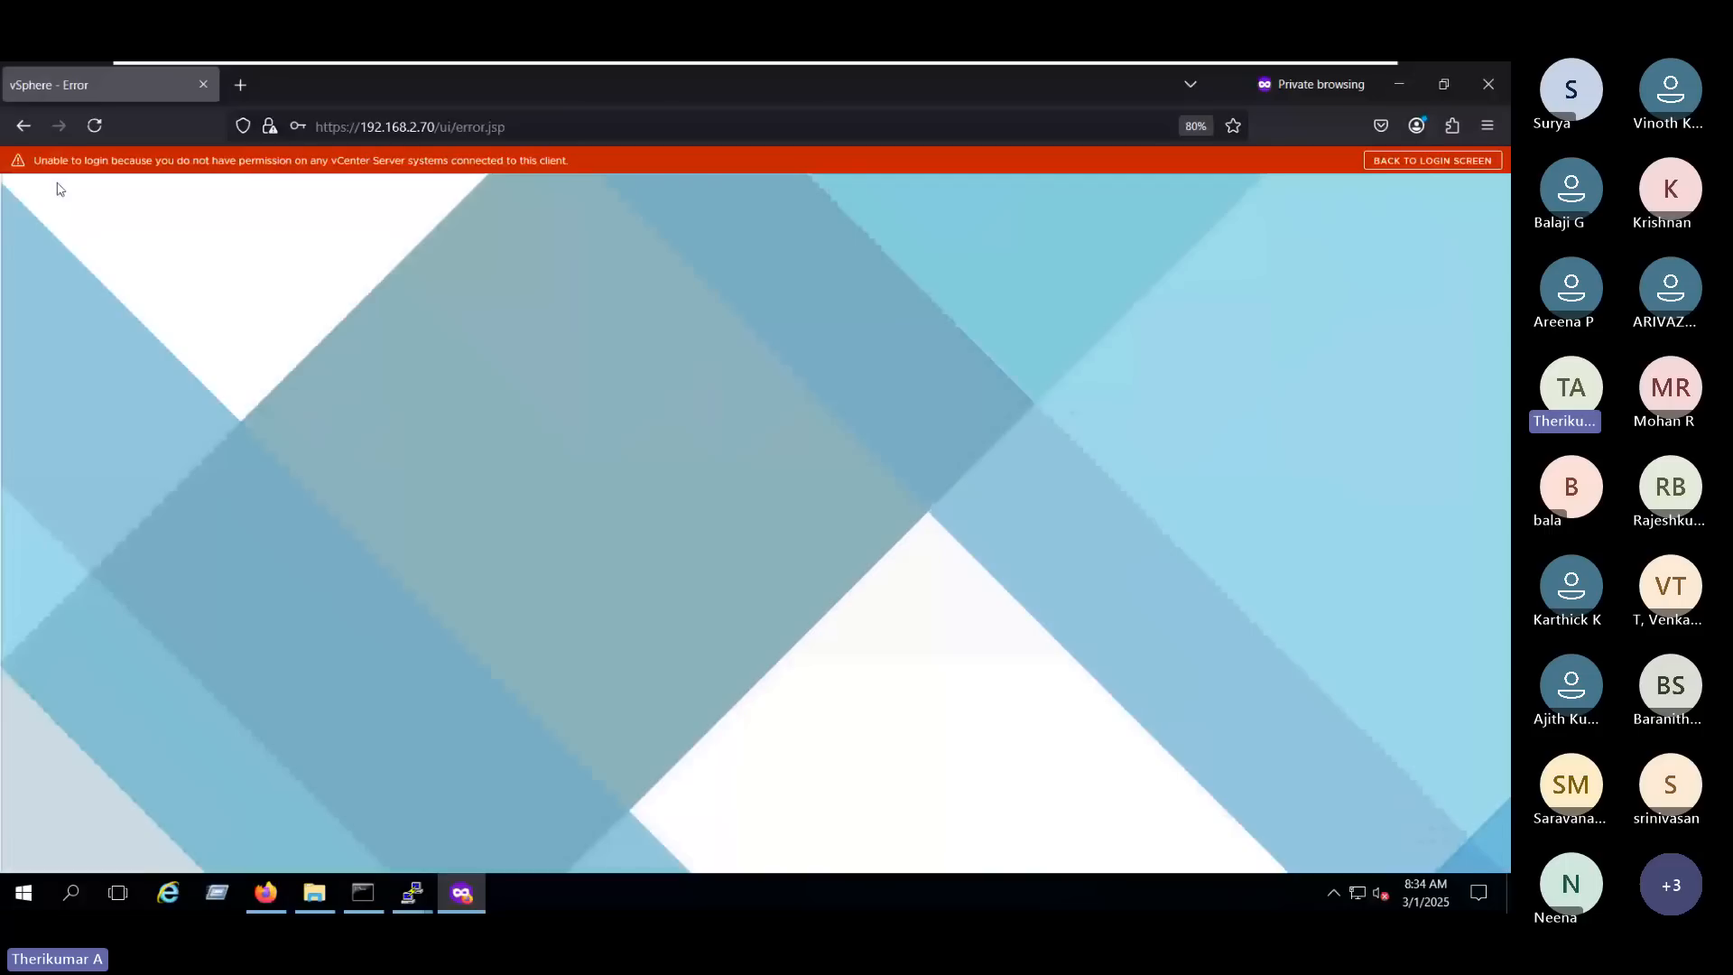
pyautogui.moveTo(35, 161); pyautogui.dragTo(568, 162)
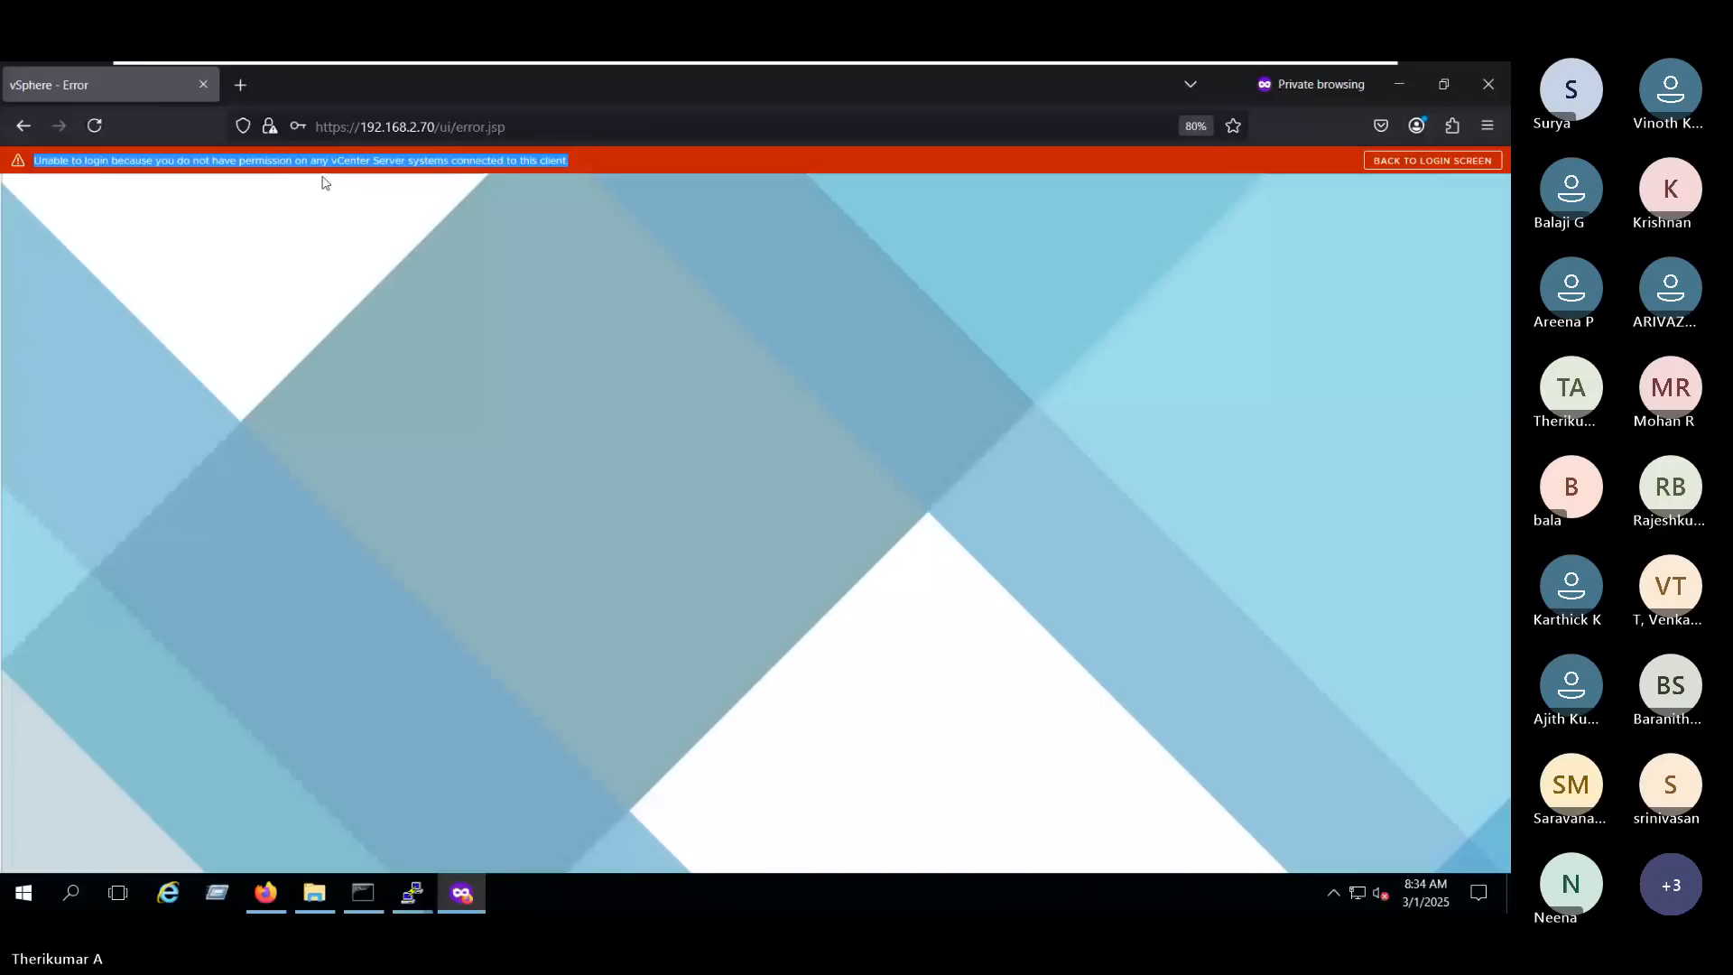
pyautogui.click(284, 213)
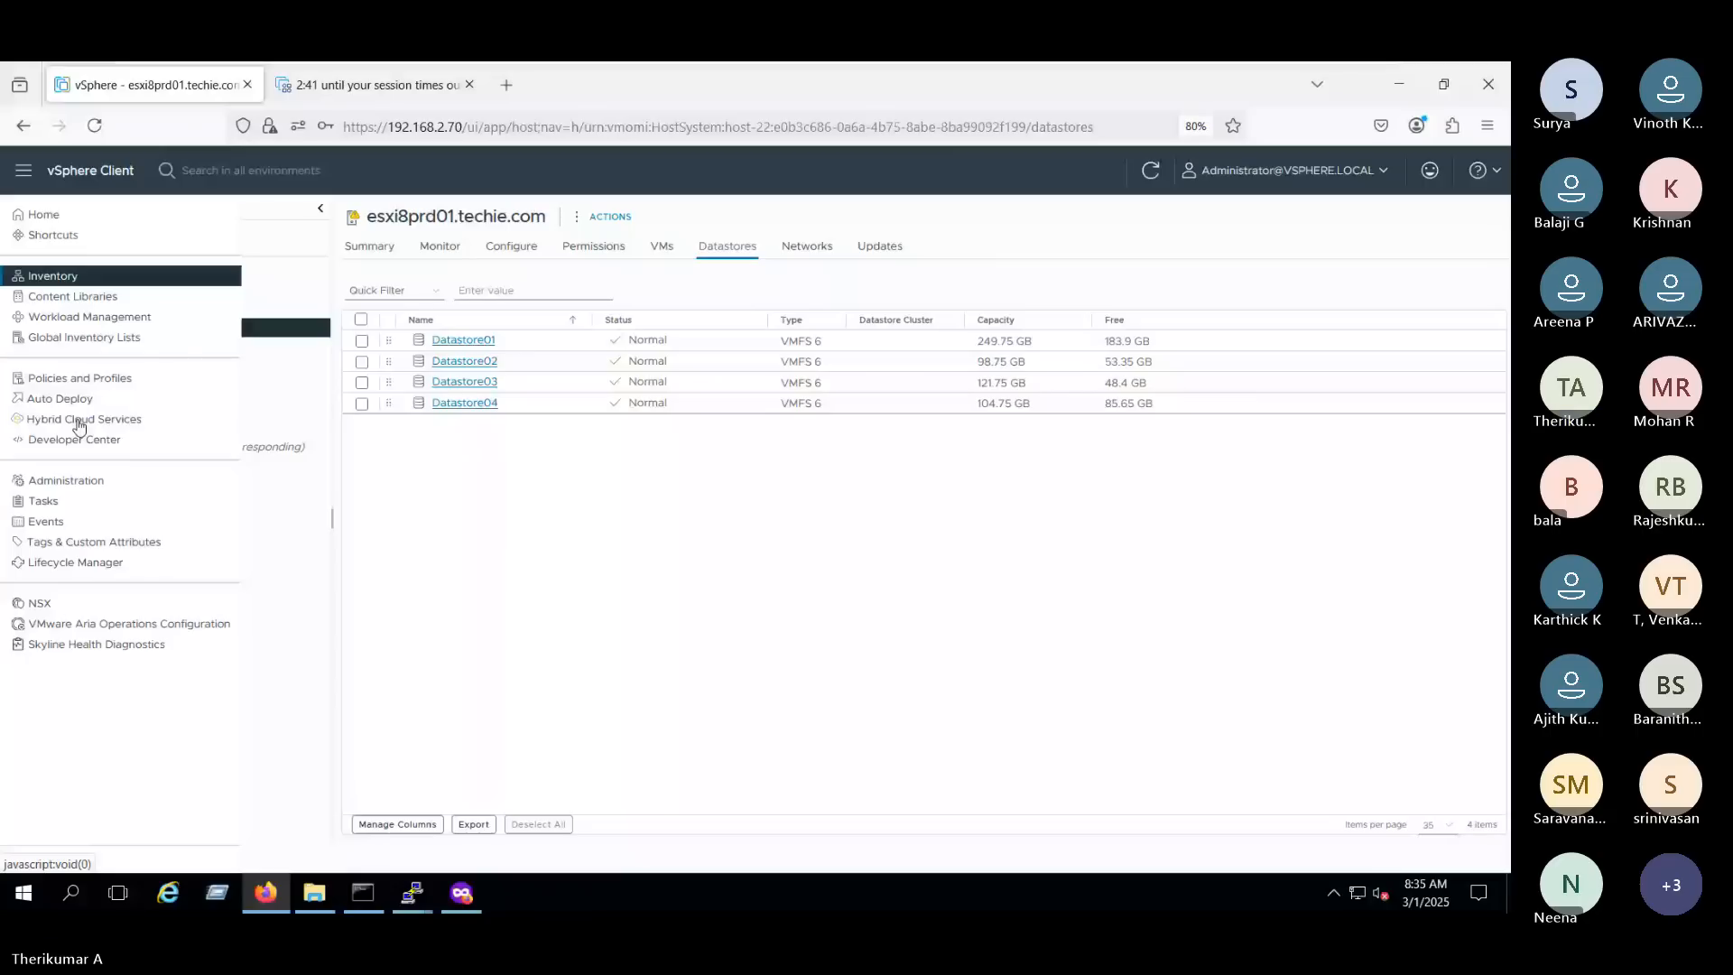
# - Return to Global Permissions in the administrator session and change the L2 entry's role to Virtual Machine console user, without propagating to children
pyautogui.click(66, 481)
pyautogui.click(355, 488)
pyautogui.click(425, 317)
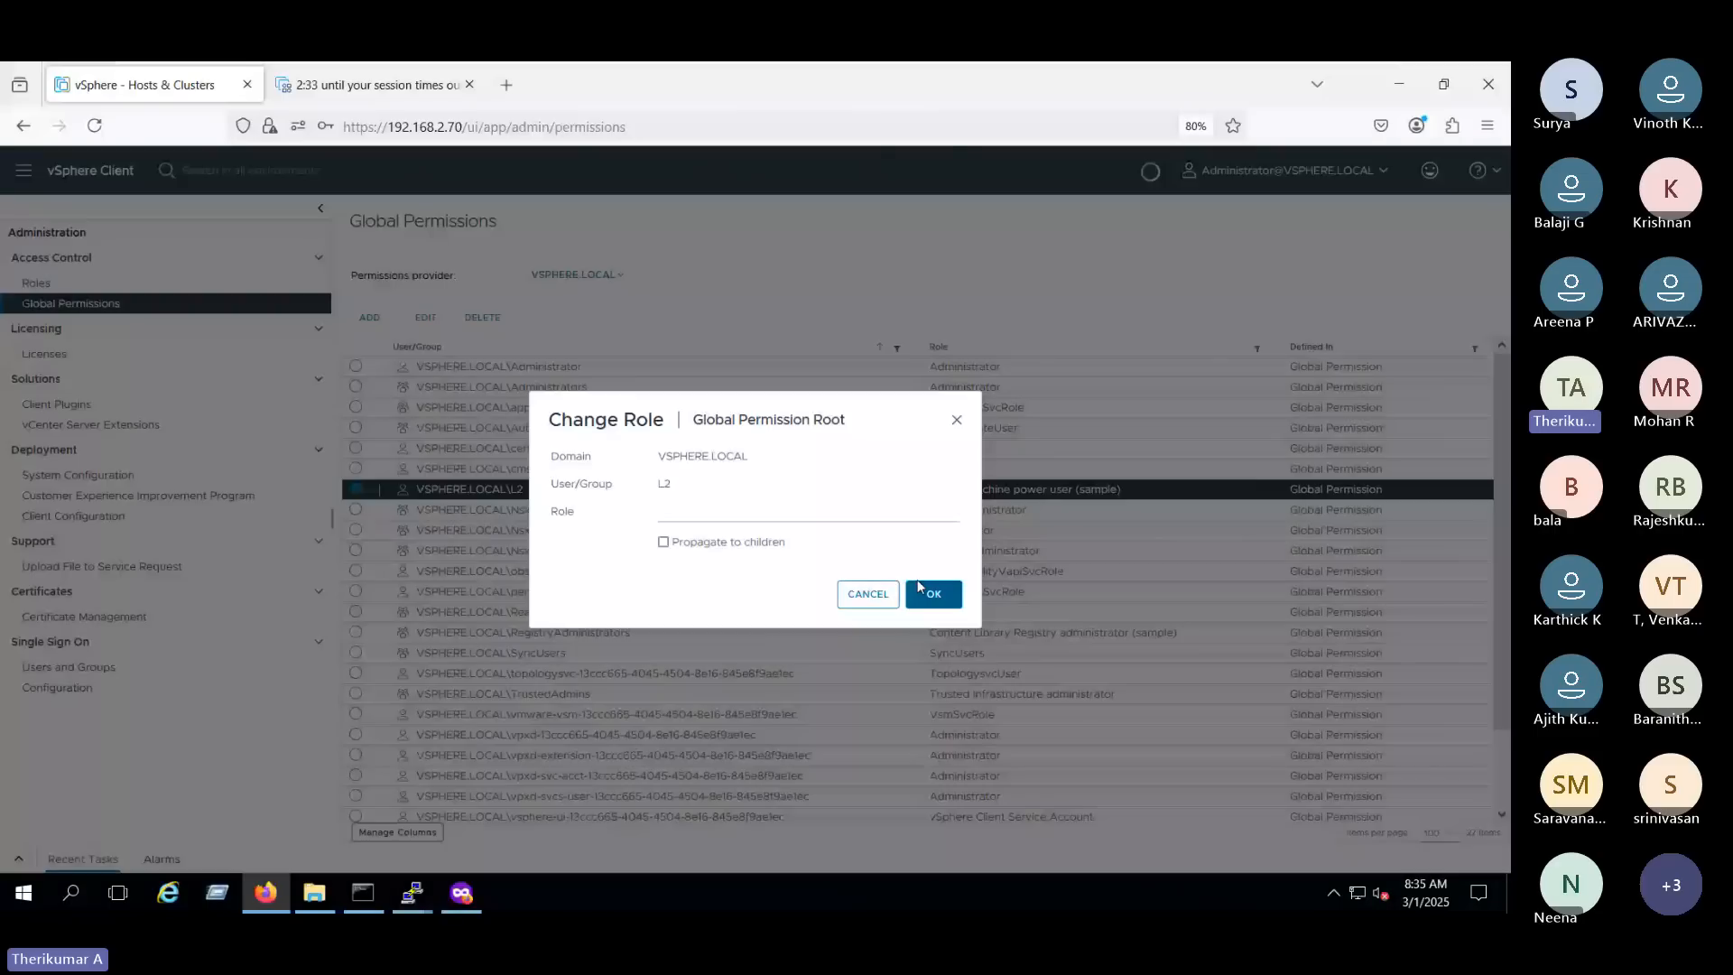
pyautogui.click(839, 511)
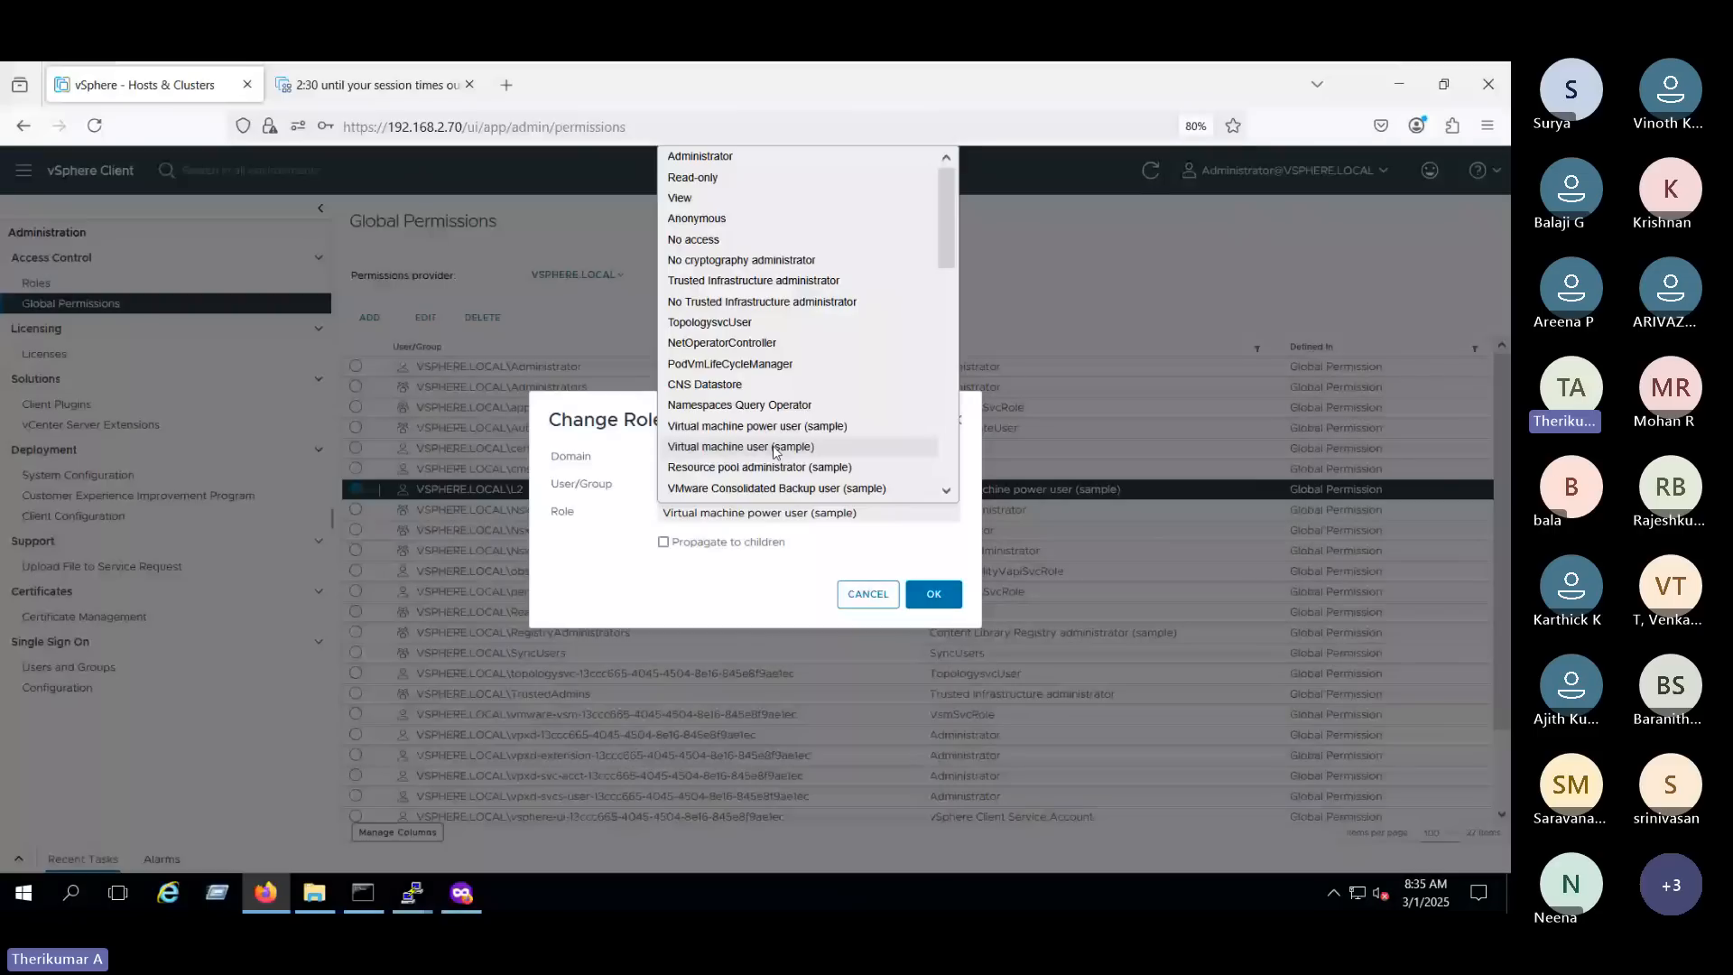
pyautogui.click(776, 450)
pyautogui.click(825, 512)
pyautogui.scroll(-7, 862, 438)
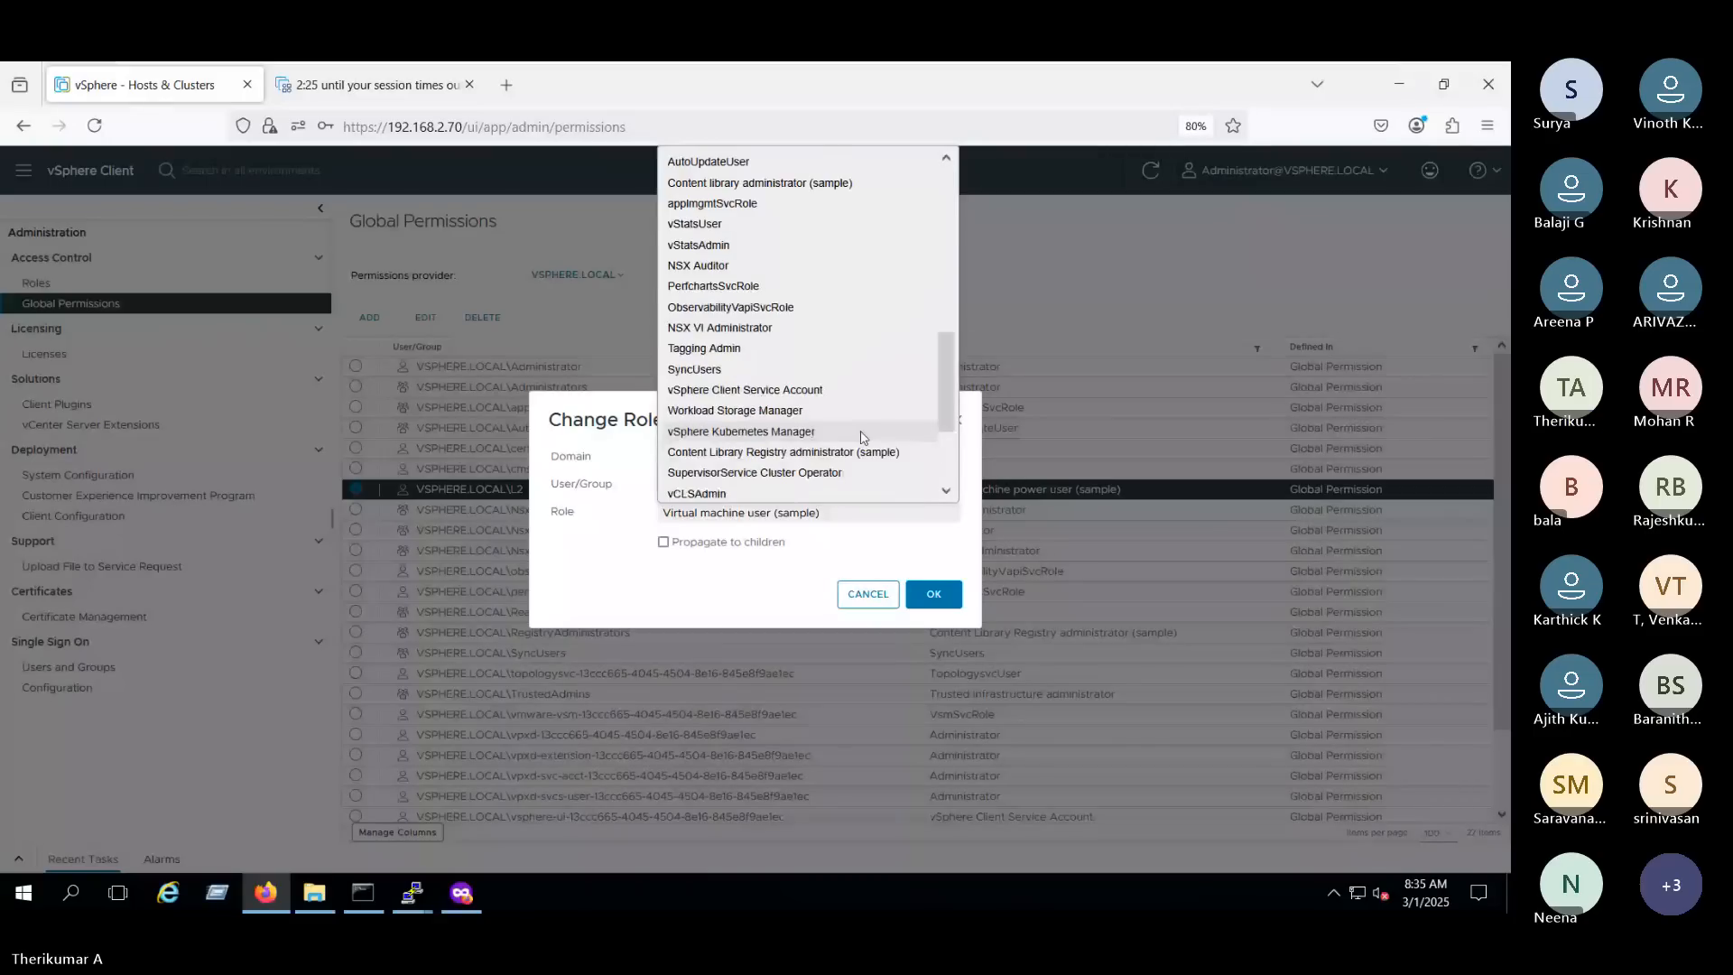
pyautogui.scroll(-3, 862, 438)
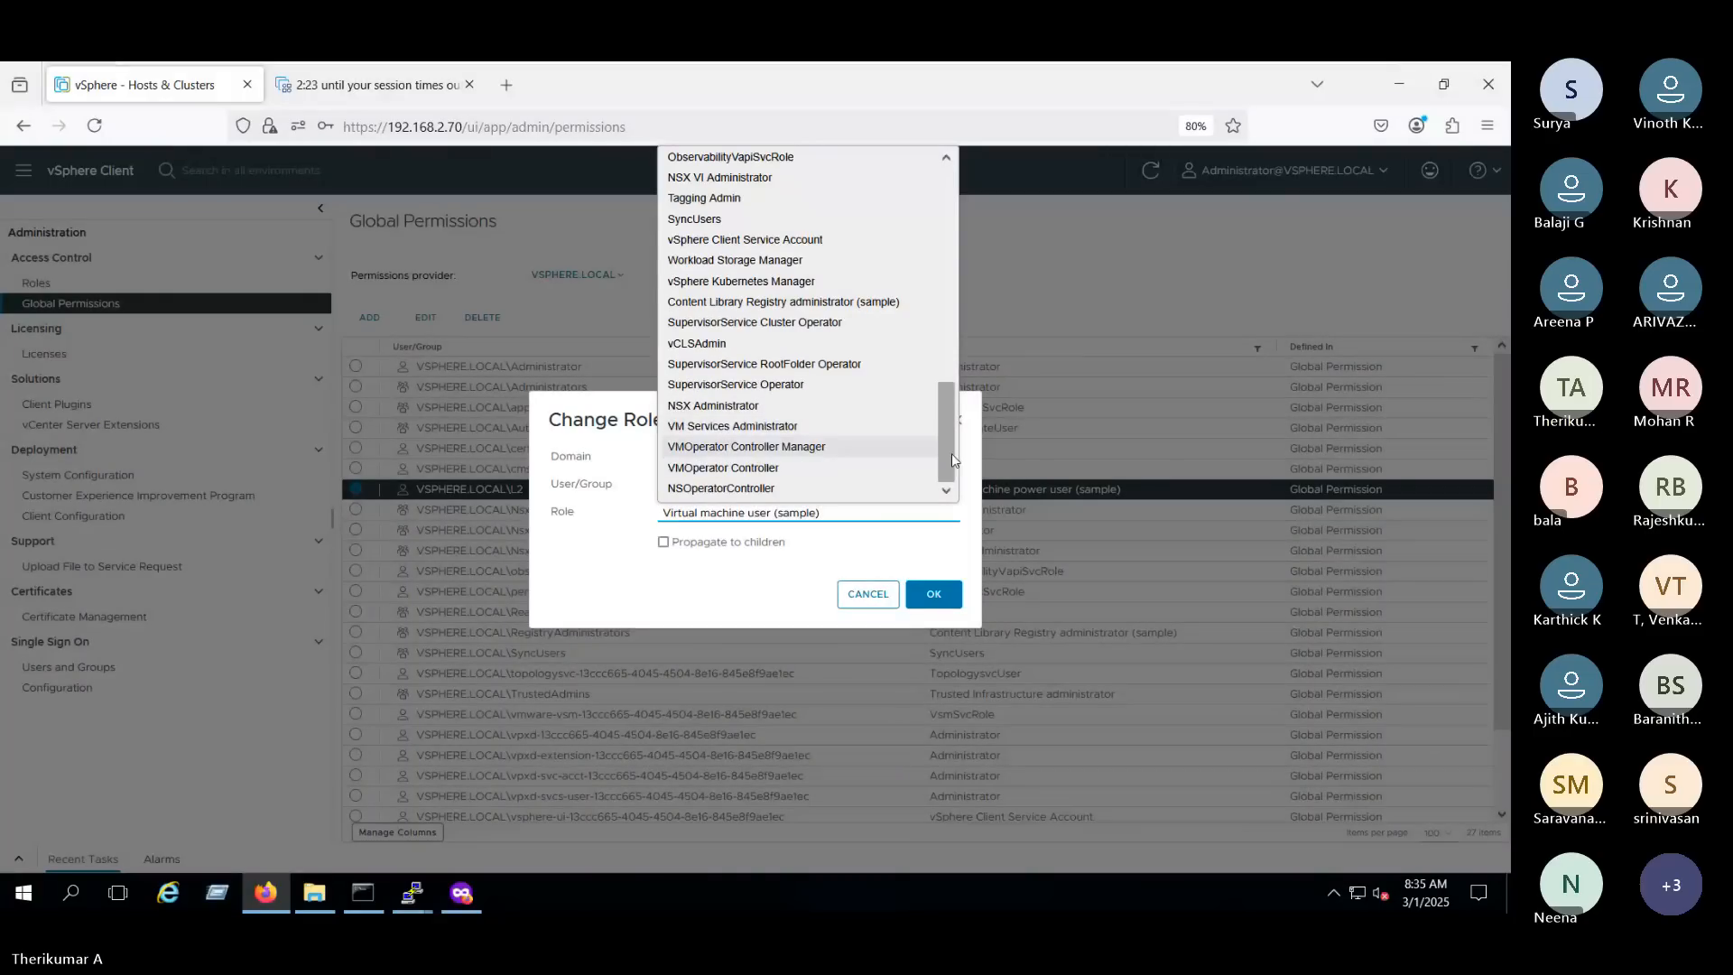
pyautogui.scroll(1, 951, 453)
pyautogui.moveTo(951, 454); pyautogui.dragTo(993, 336)
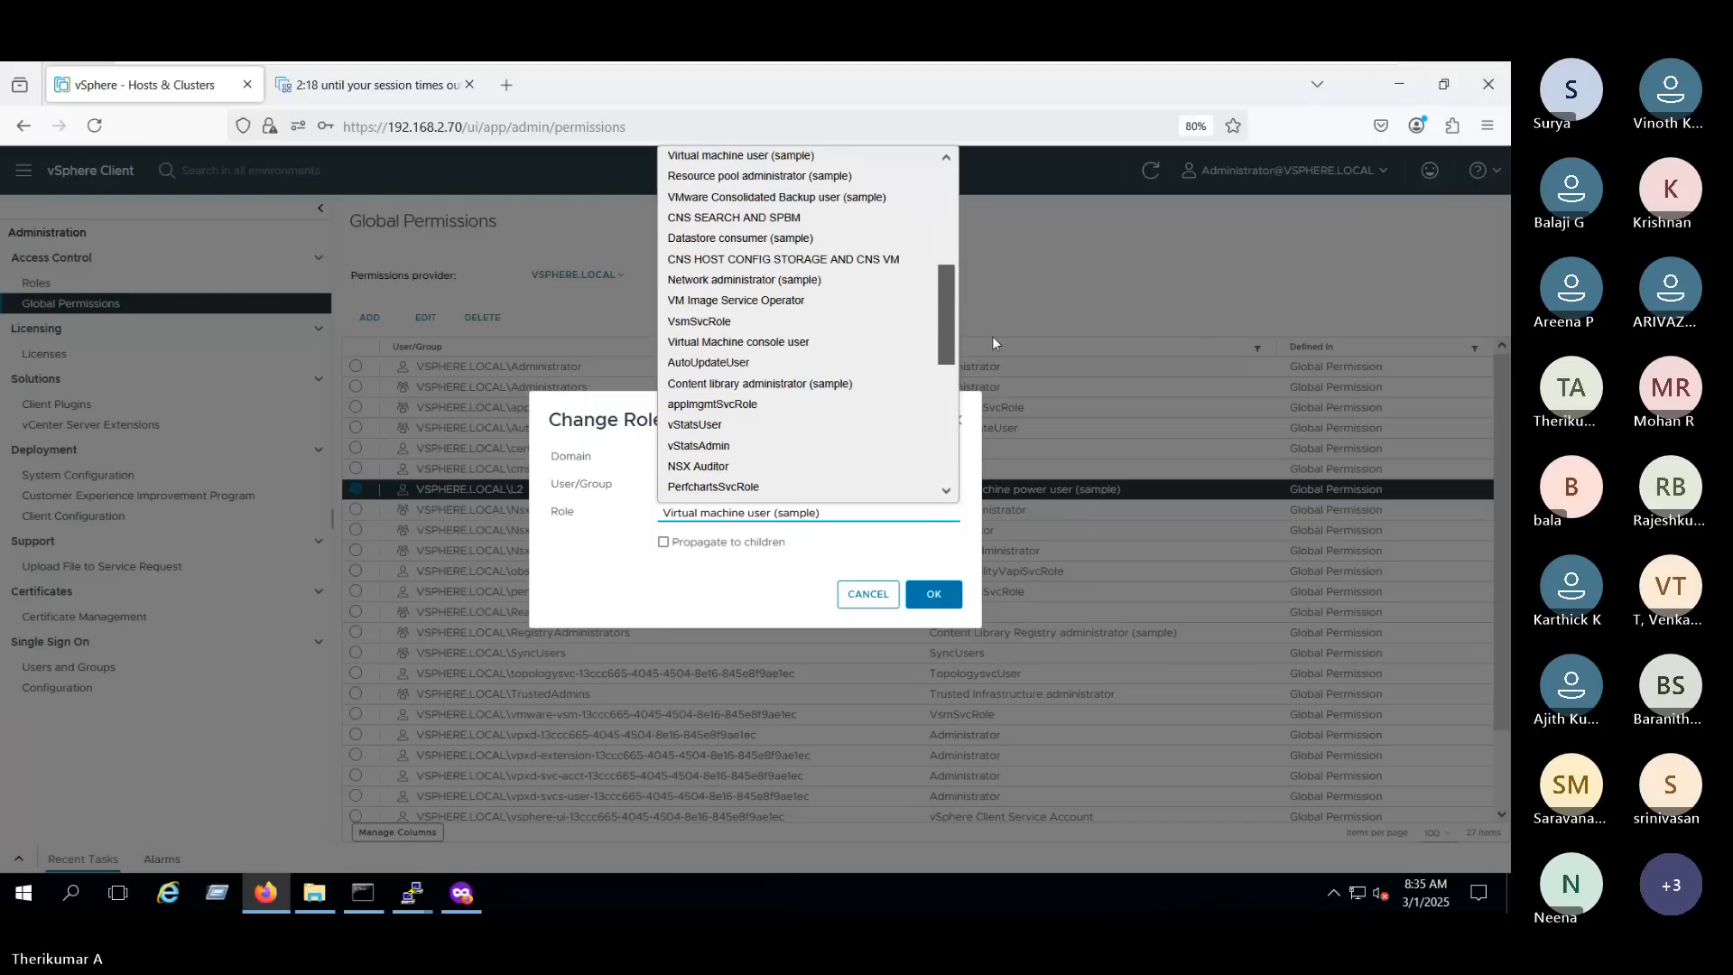
pyautogui.click(783, 341)
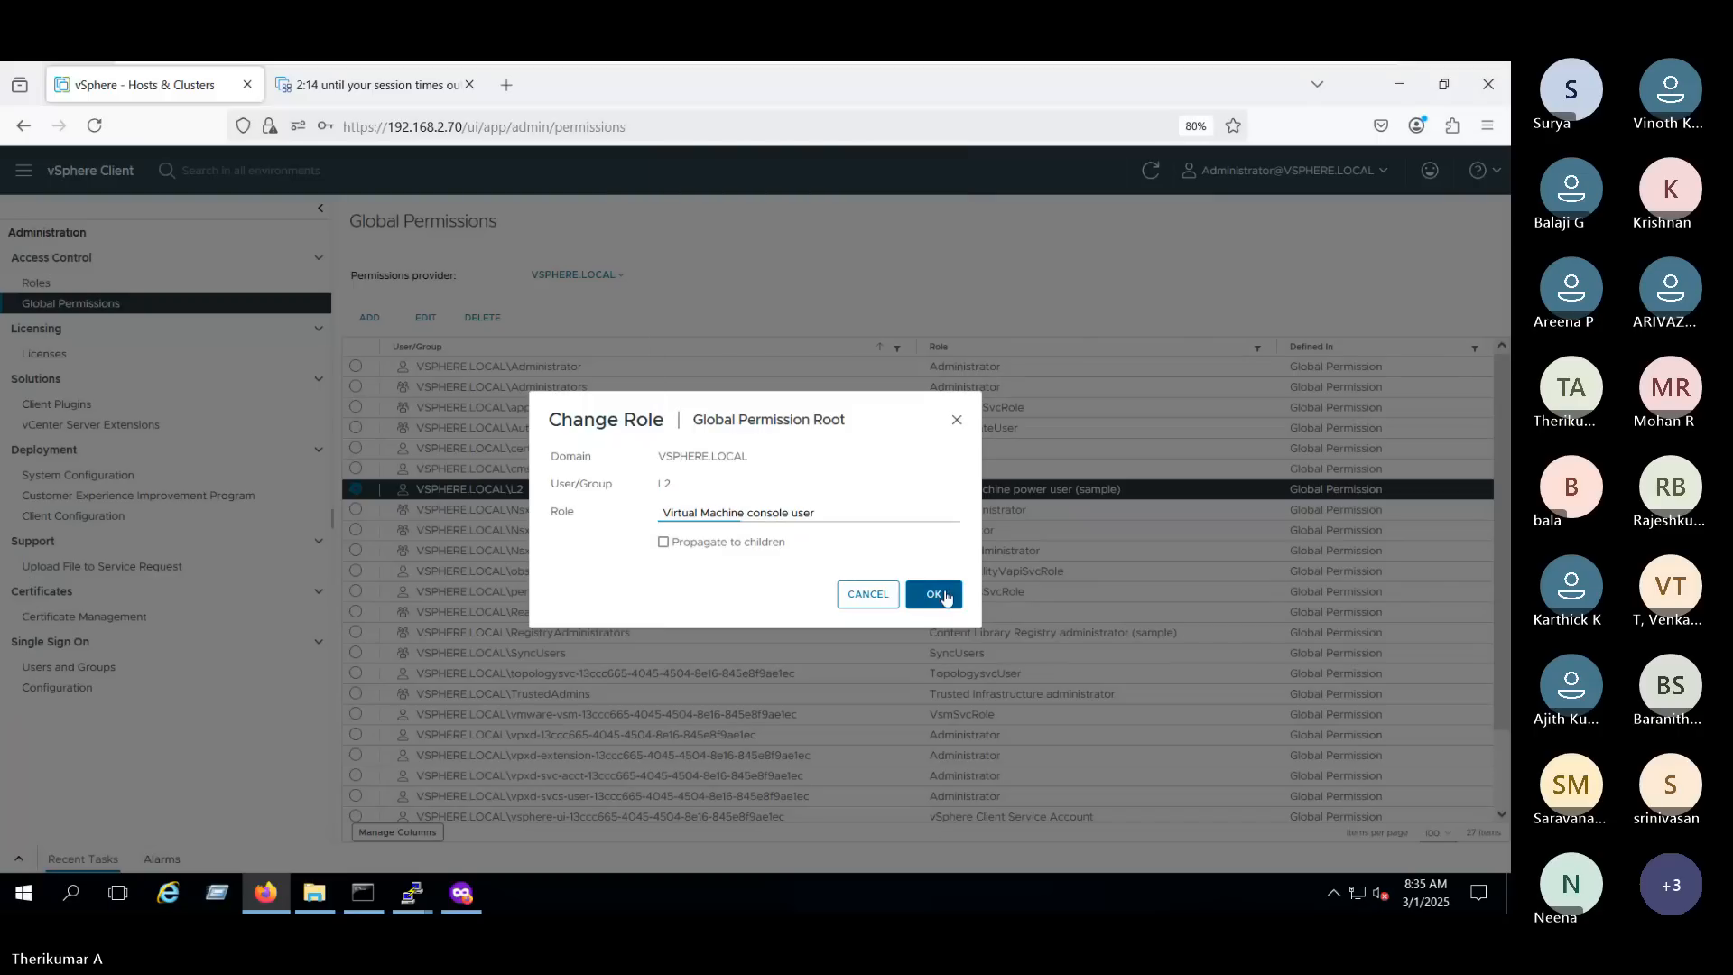
pyautogui.click(935, 595)
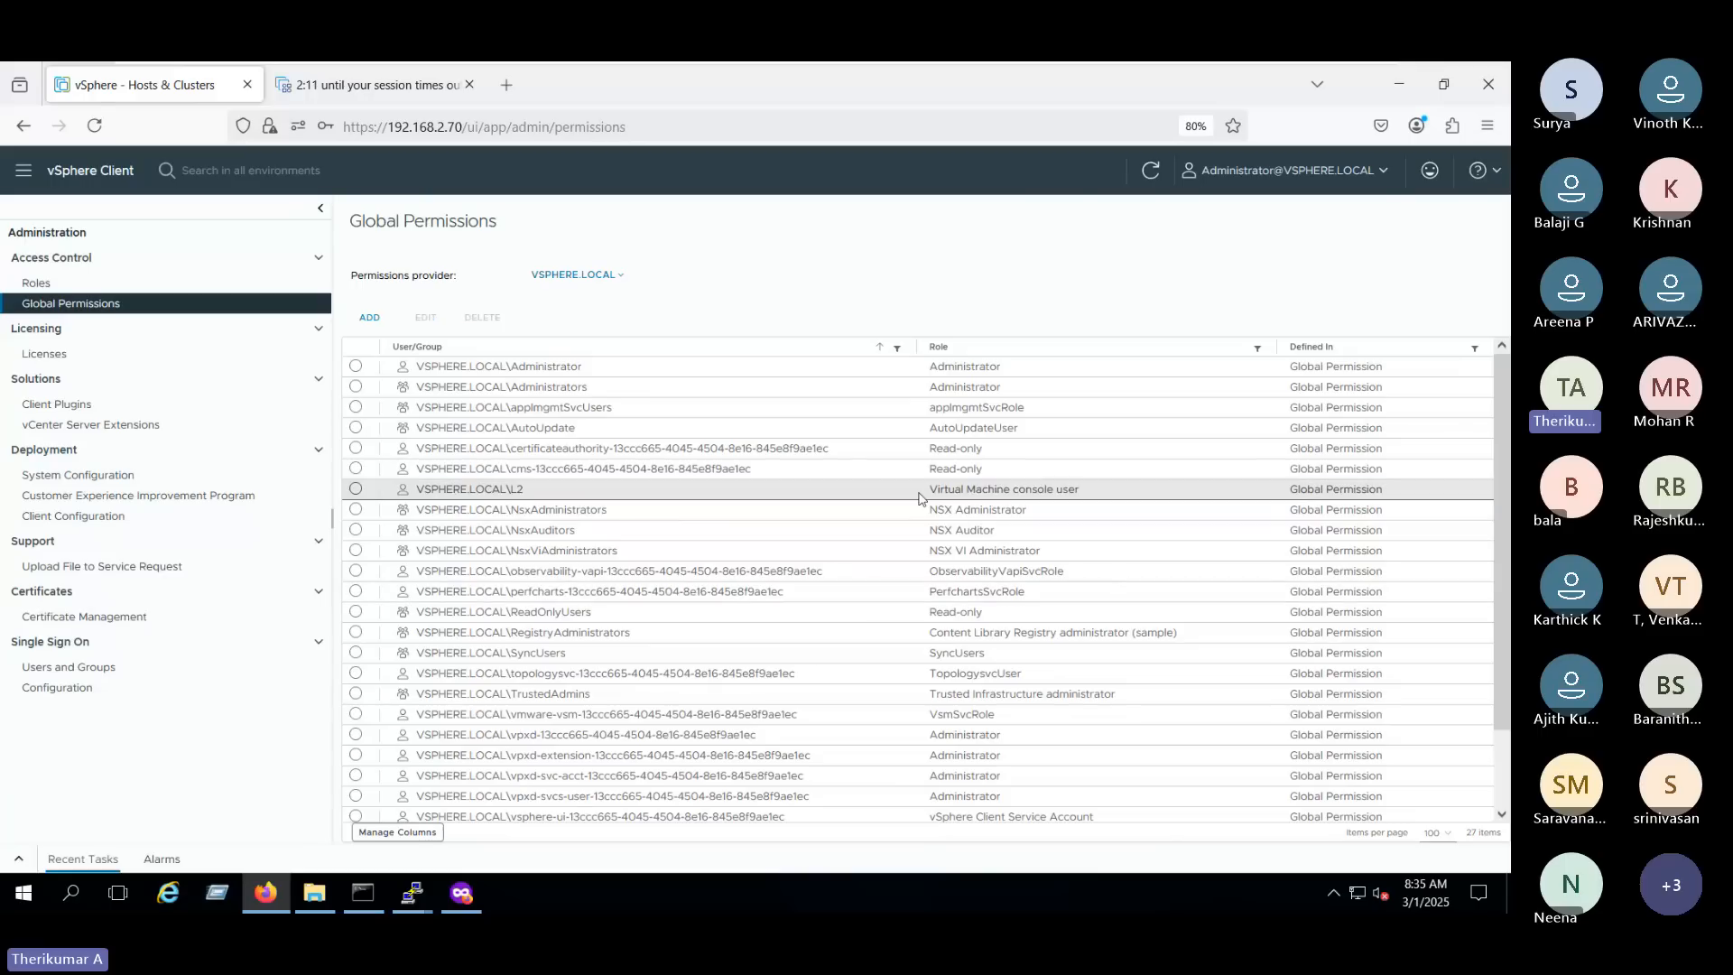
# - Return to the private window, open 192.168.2.70, launch the vSphere Client and go back to the login screen
pyautogui.hotkey('alt', 'Tab')
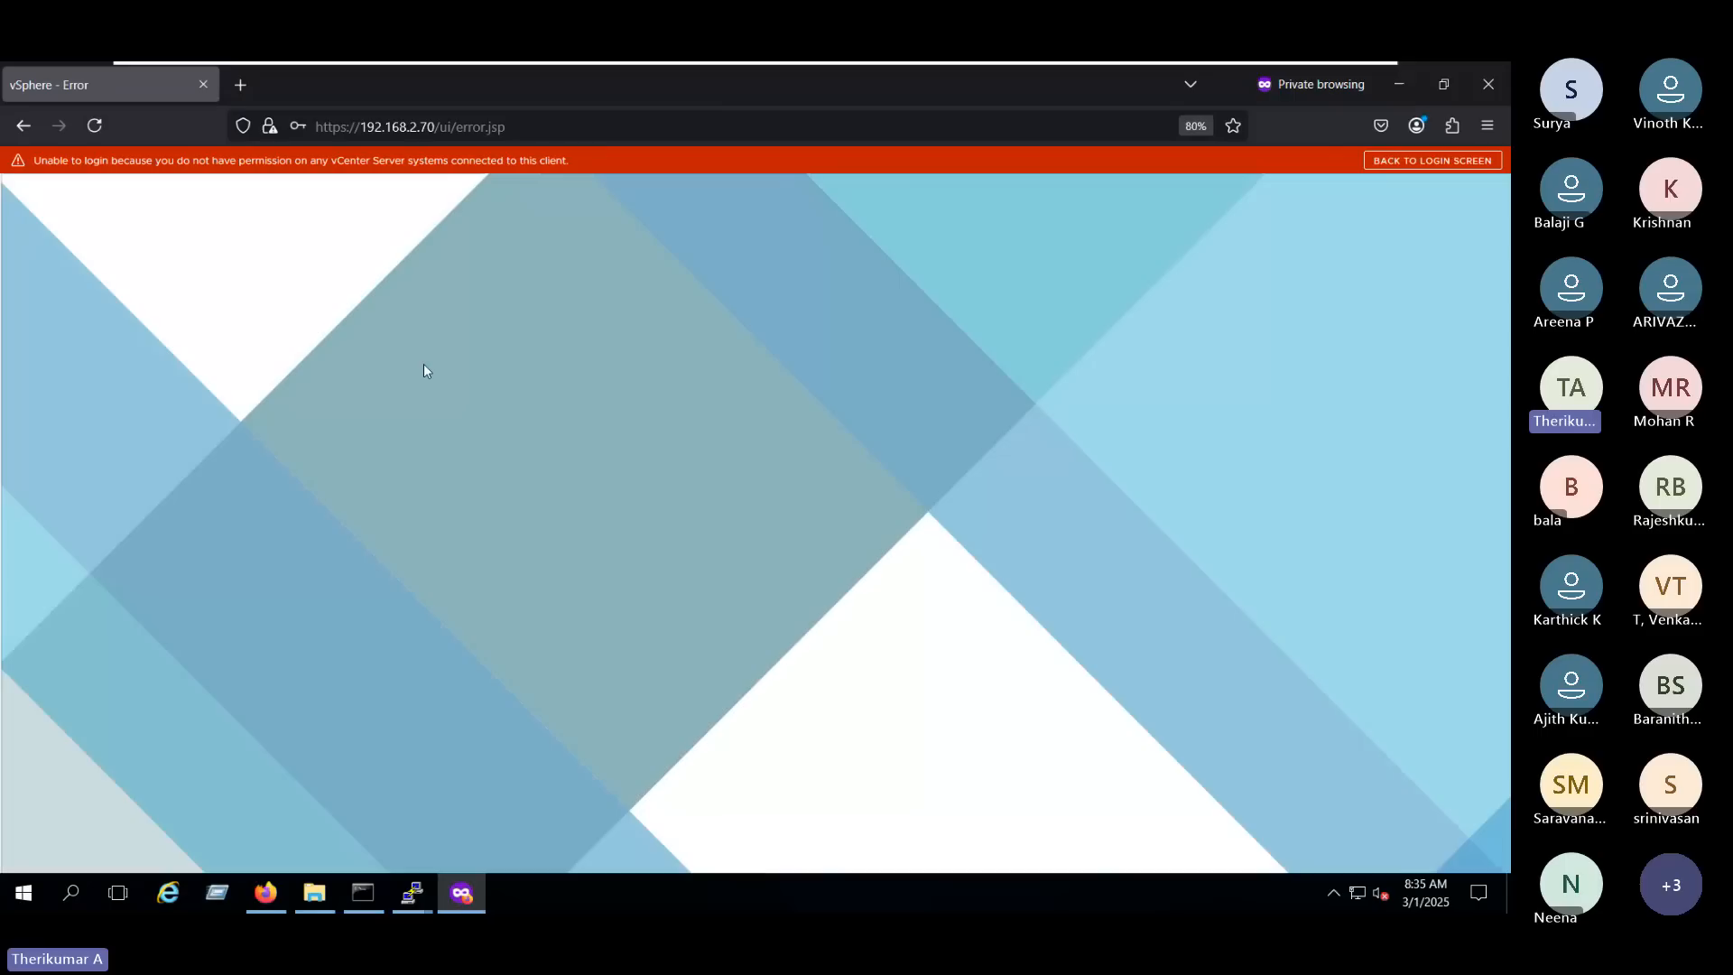
pyautogui.click(455, 126)
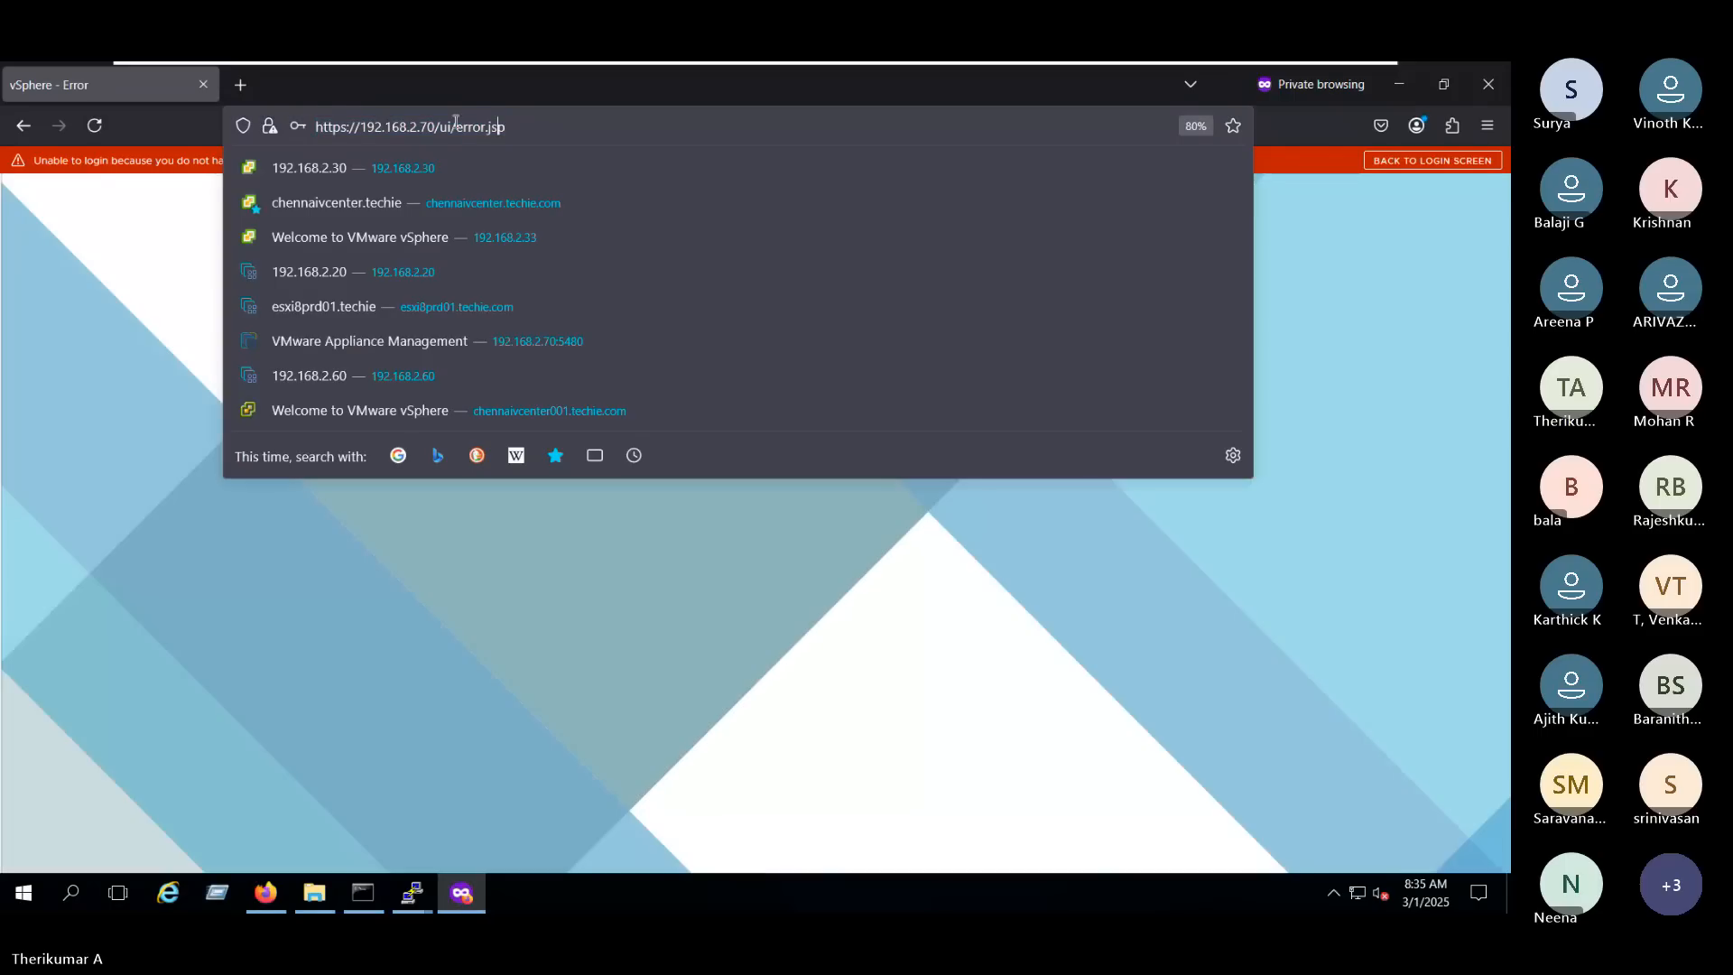
pyautogui.moveTo(855, 127); pyautogui.dragTo(435, 126)
pyautogui.press('BackSpace')
pyautogui.press('Return')
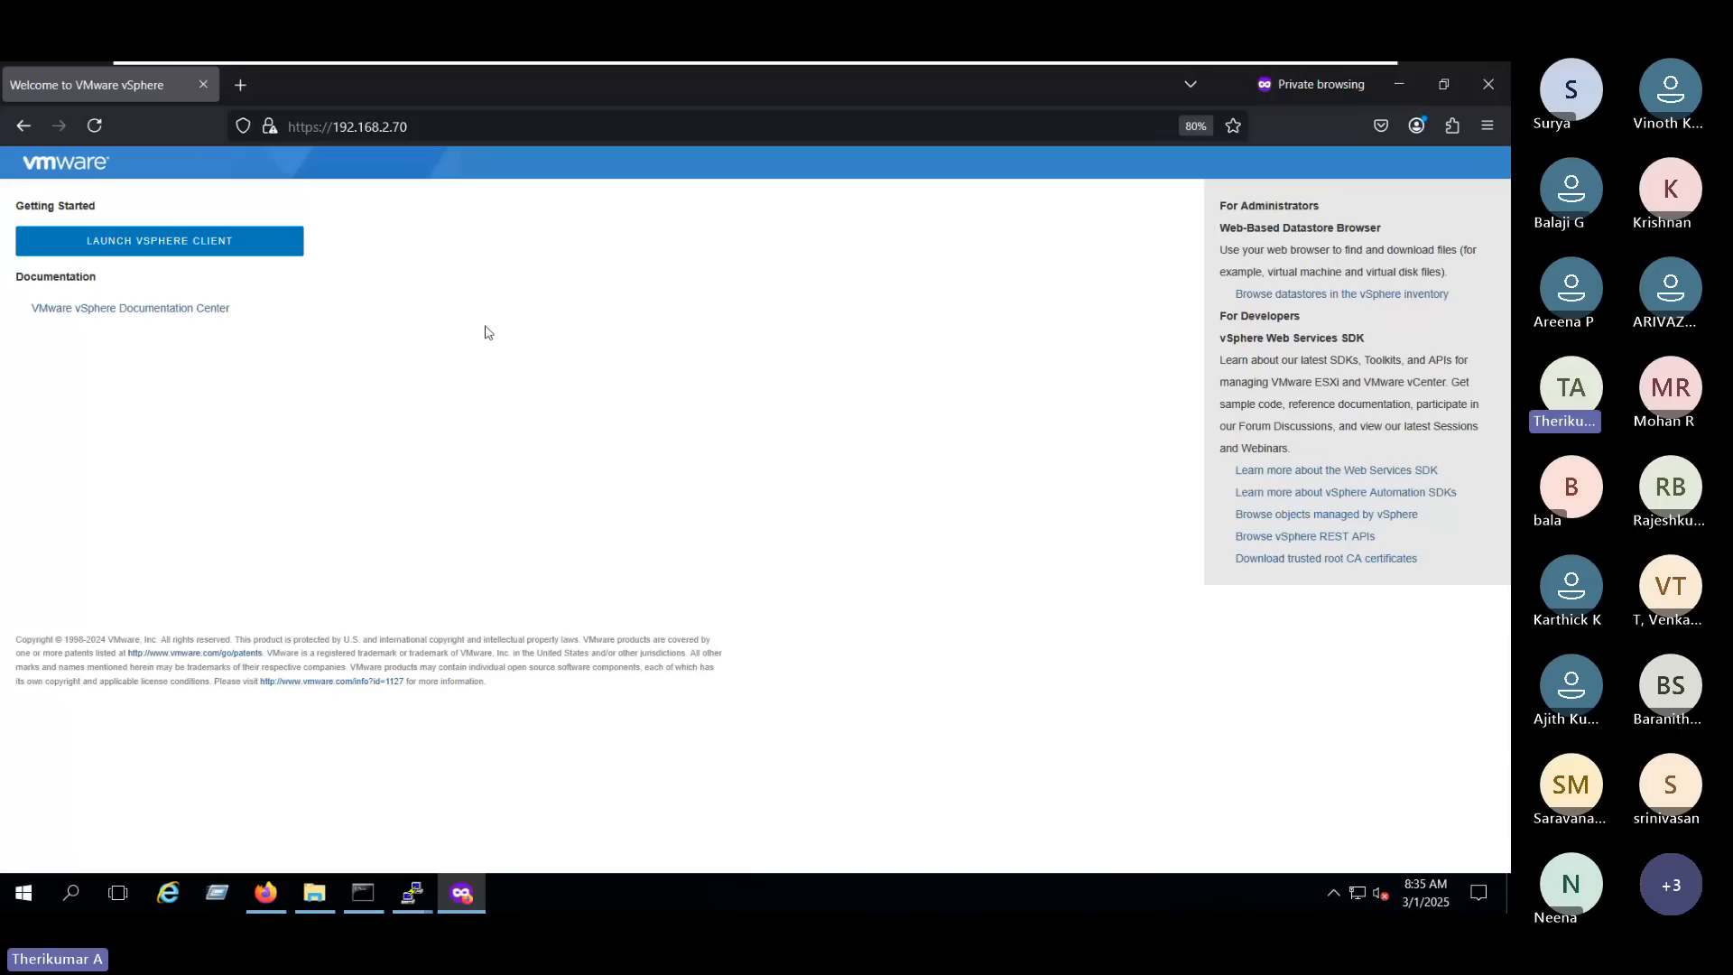
pyautogui.click(225, 240)
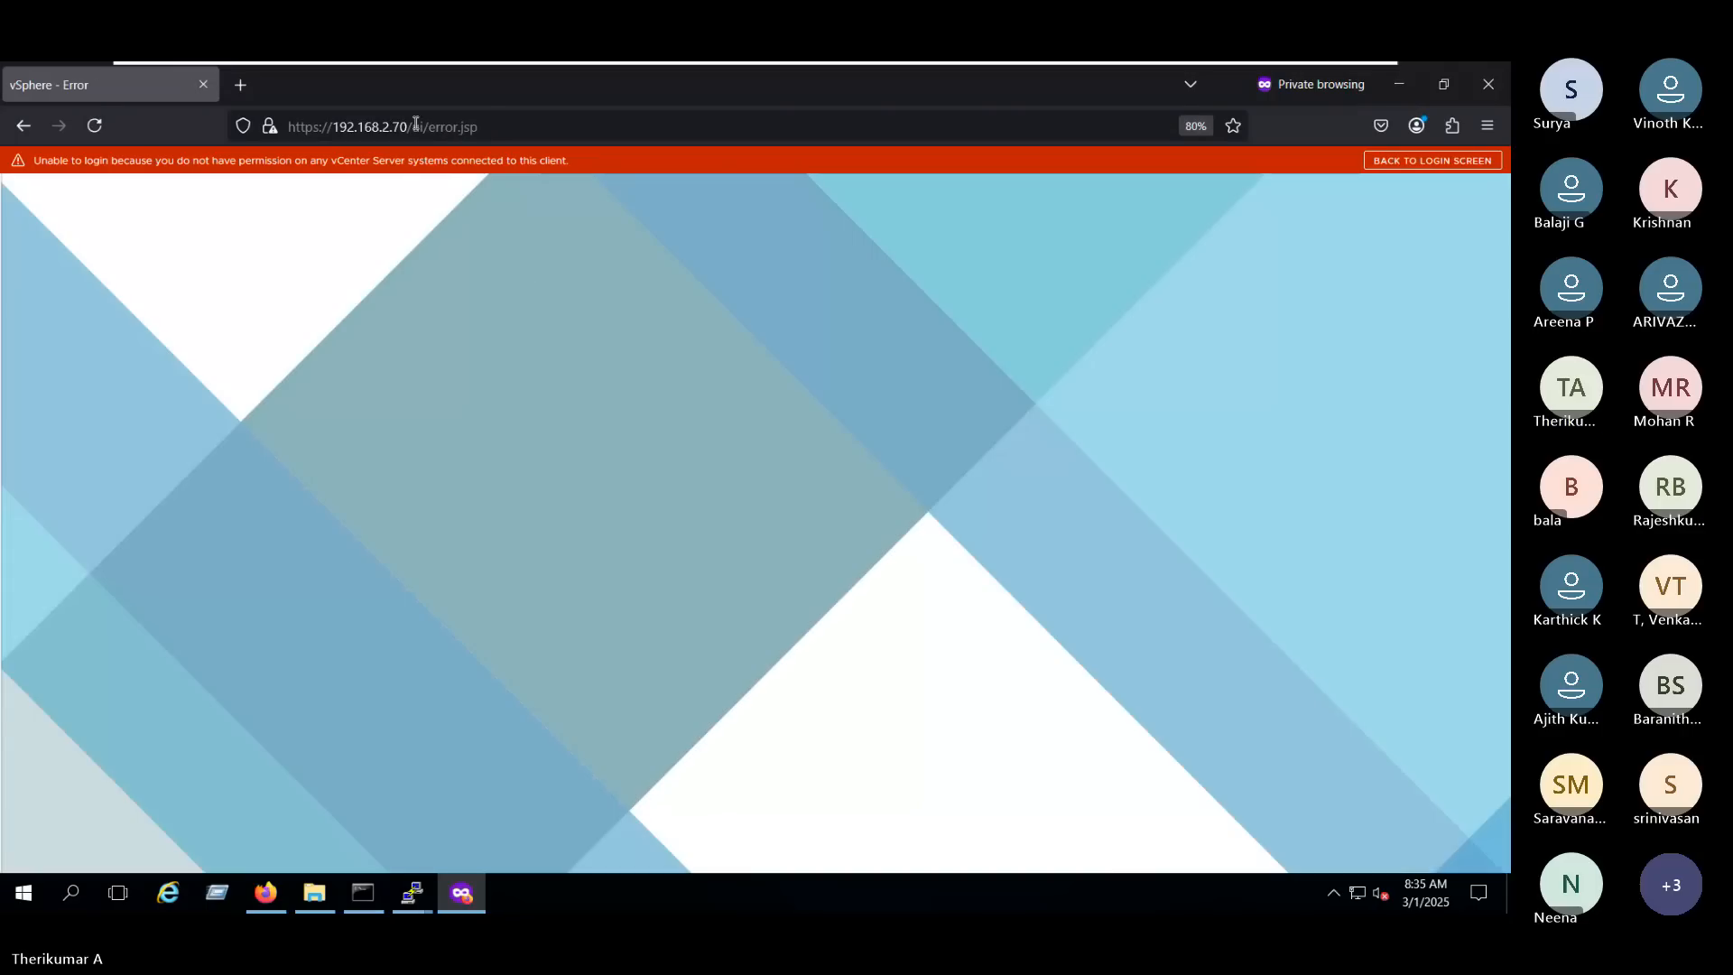
pyautogui.click(1394, 160)
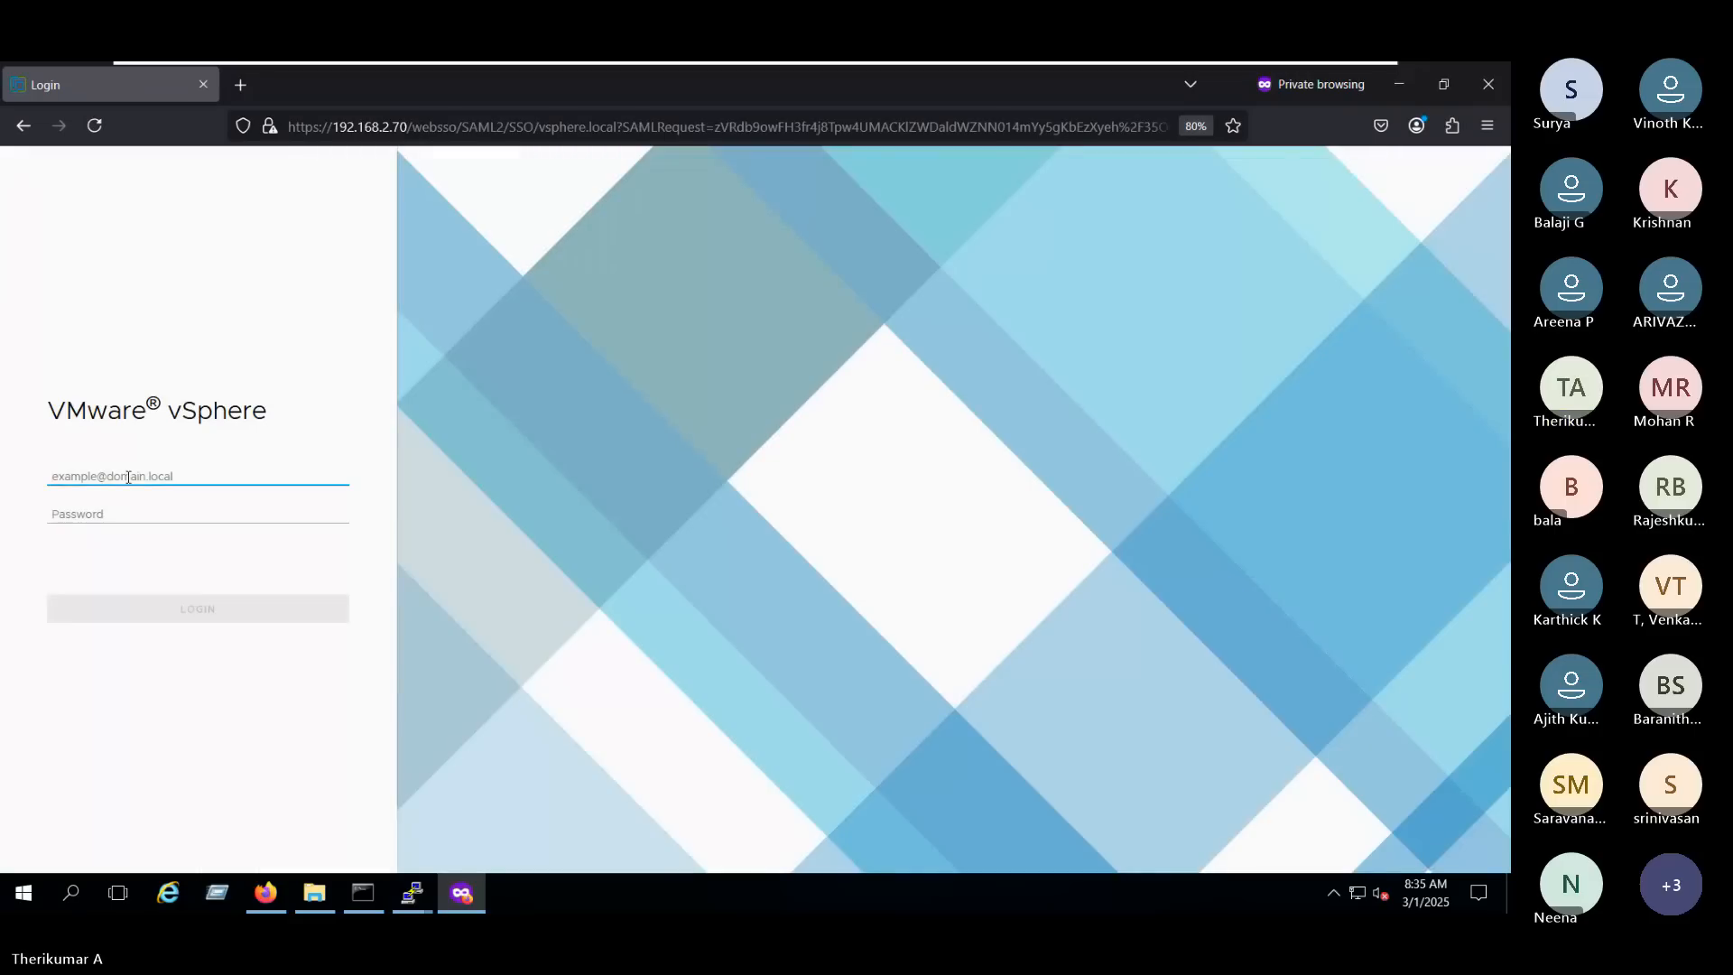
# - Fill in the saved login and its password, replace the user name with L2 in the vsphere.local domain, and retry logging in
pyautogui.click(128, 477)
pyautogui.click(119, 514)
pyautogui.moveTo(120, 476); pyautogui.dragTo(3, 452)
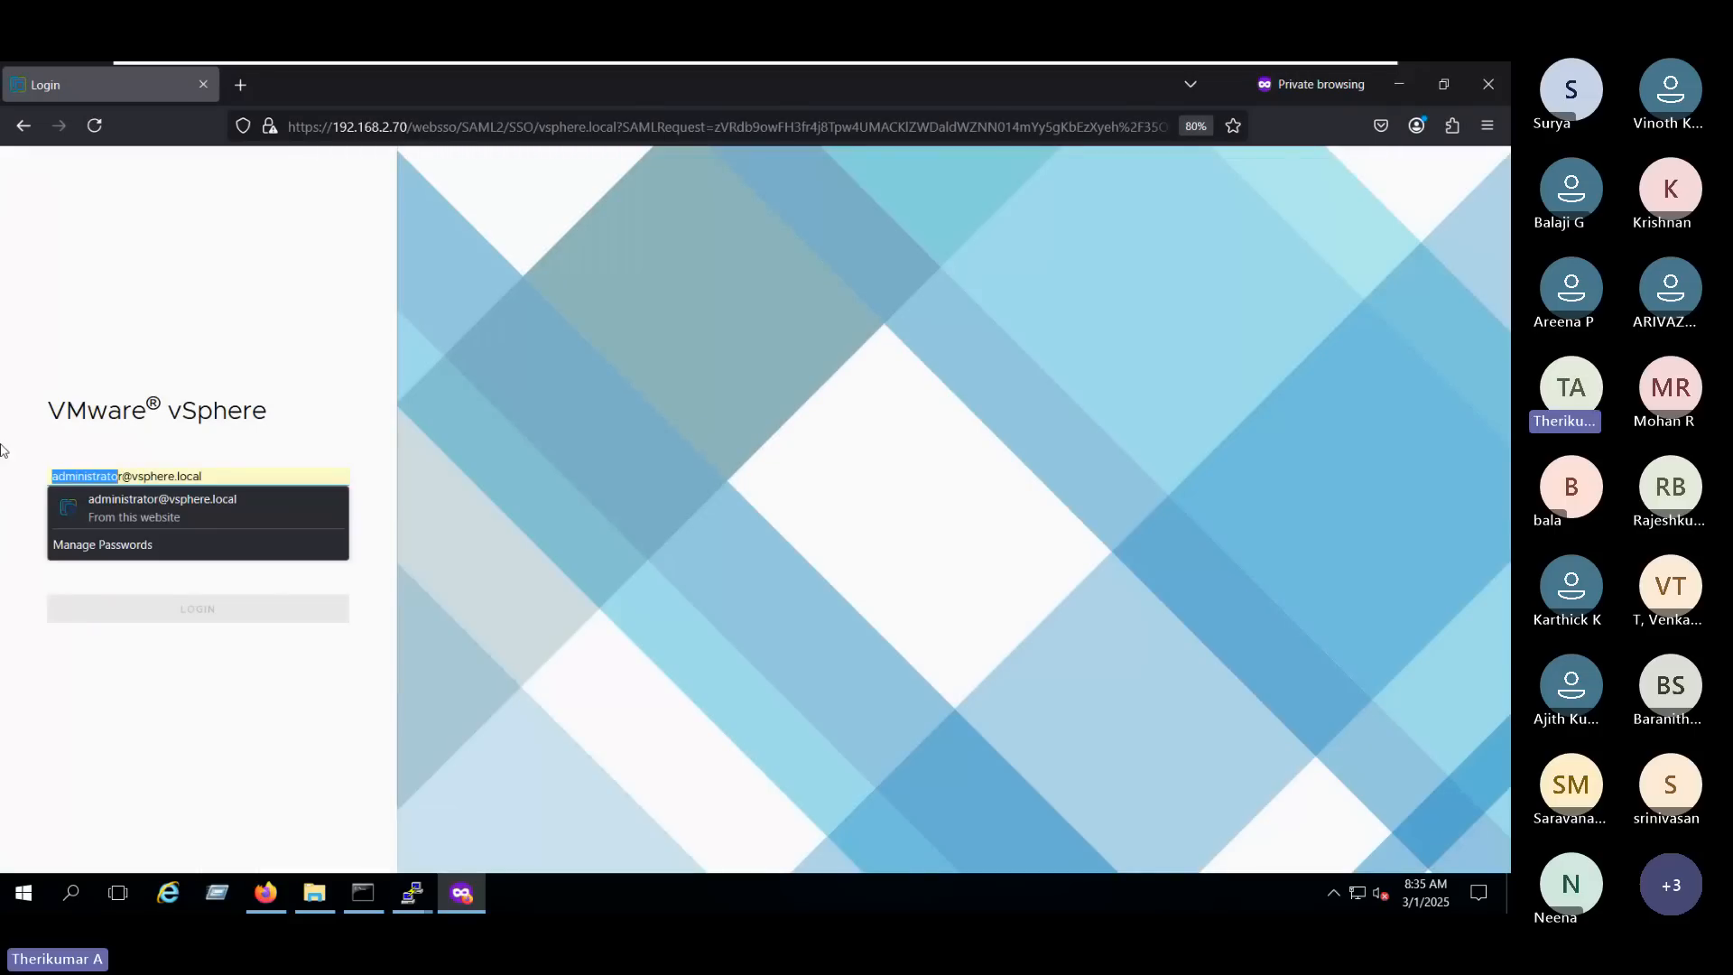
pyautogui.press('Delete')
pyautogui.press('Delete')
pyautogui.write('L2')
pyautogui.press('Return')
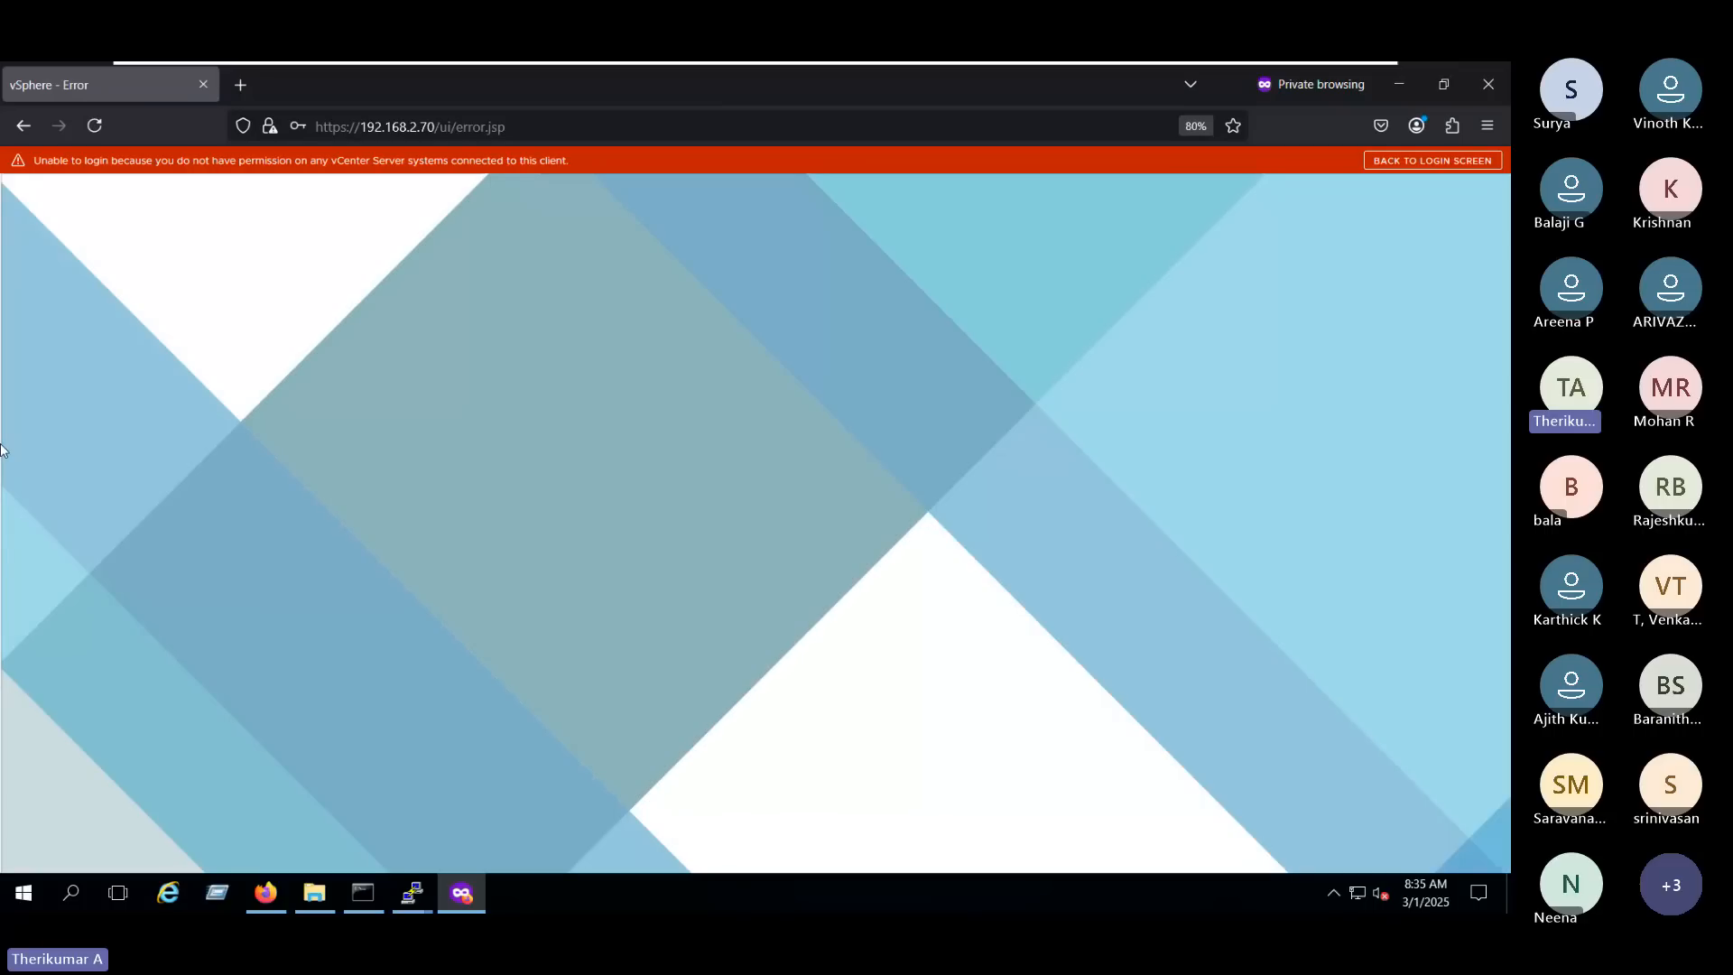
# - Return to Global Permissions in the administrator session and change the L2 entry's role to Read-only, without propagating to children
pyautogui.hotkey('alt', 'Tab')
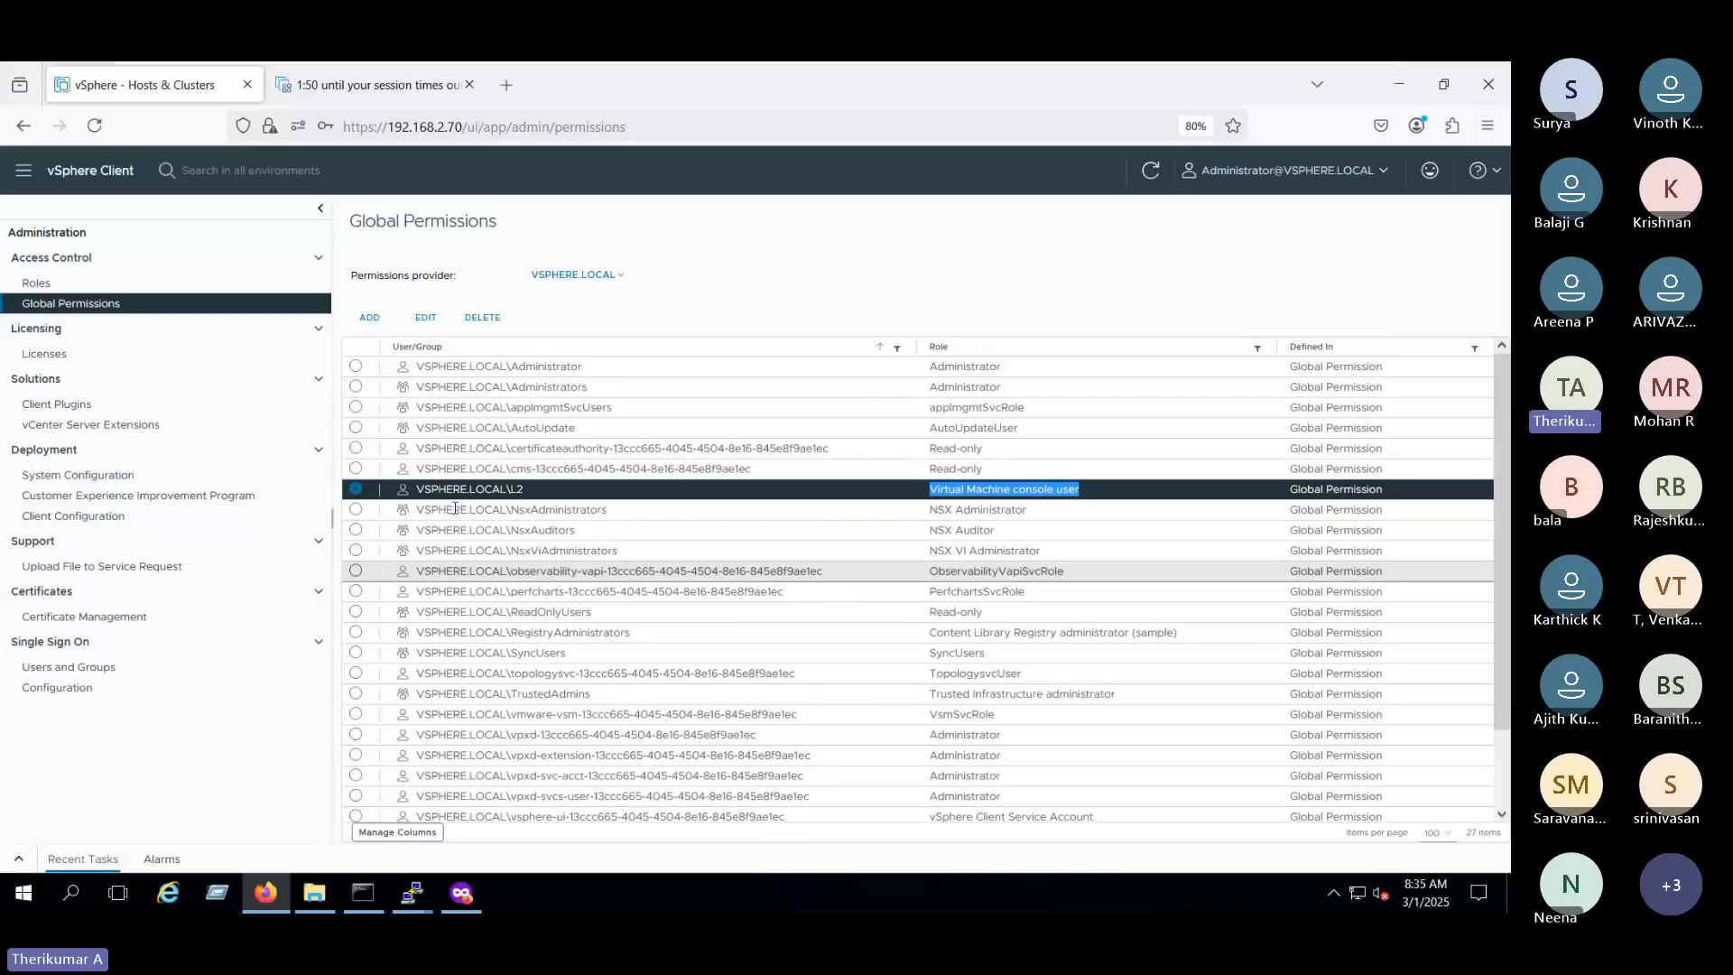
pyautogui.click(425, 317)
pyautogui.click(724, 512)
pyautogui.scroll(-3, 793, 451)
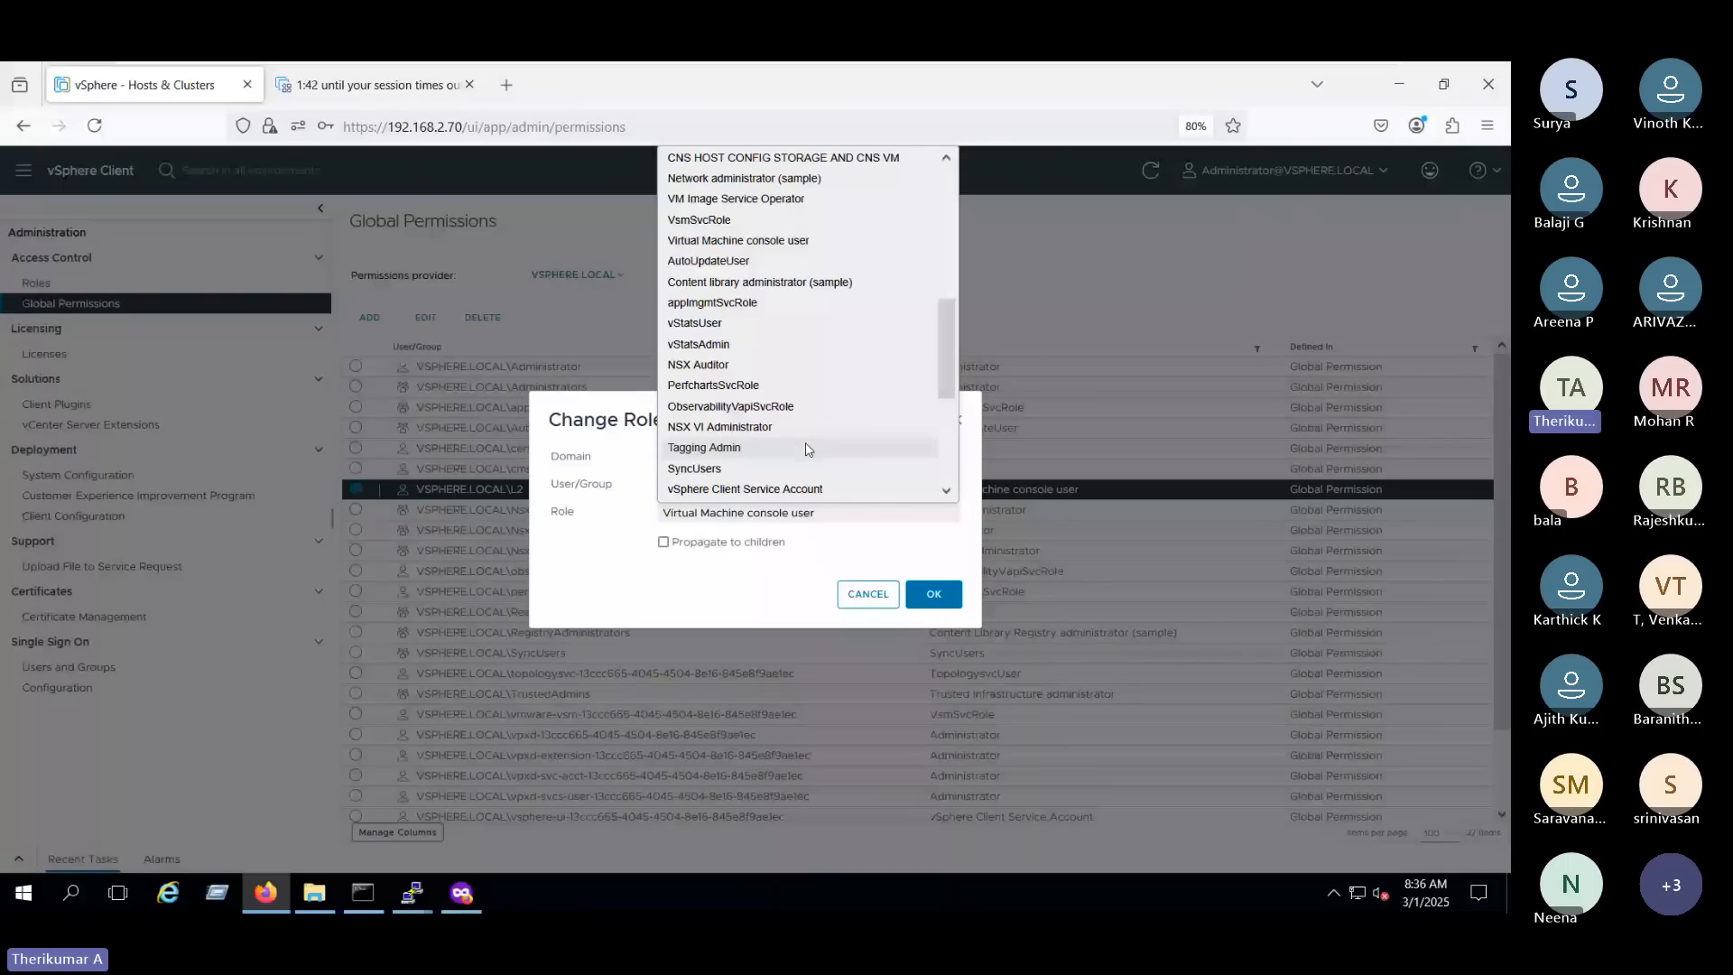
pyautogui.scroll(5, 821, 445)
pyautogui.click(692, 181)
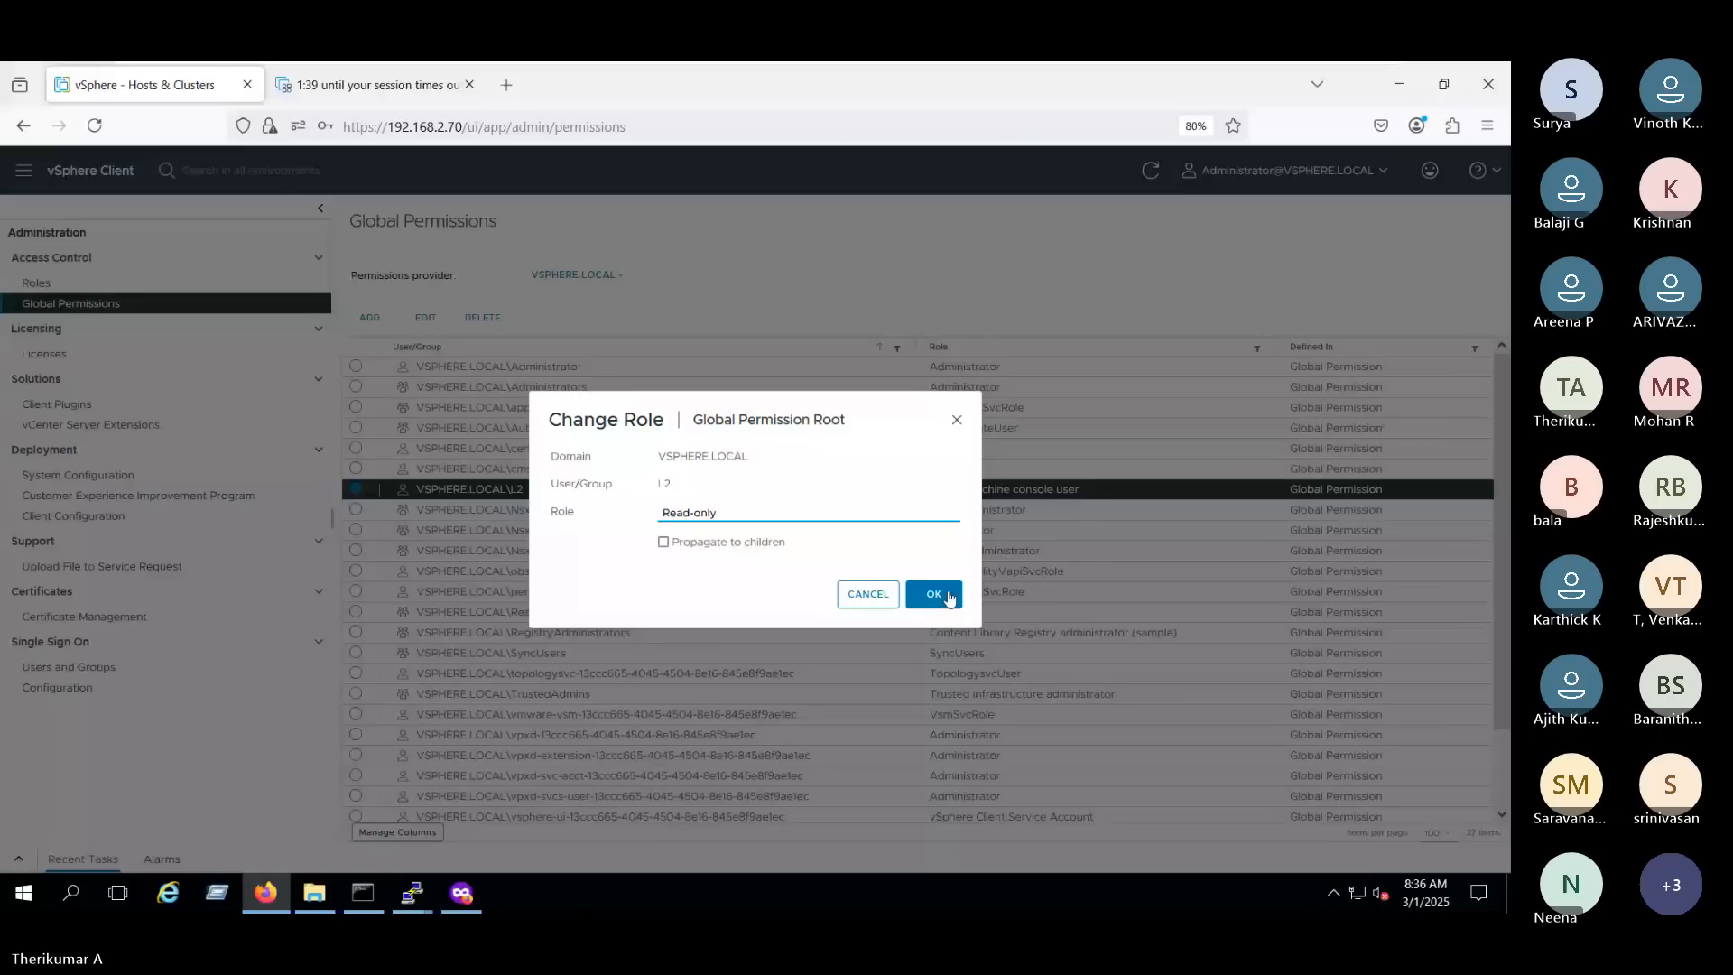
pyautogui.click(948, 596)
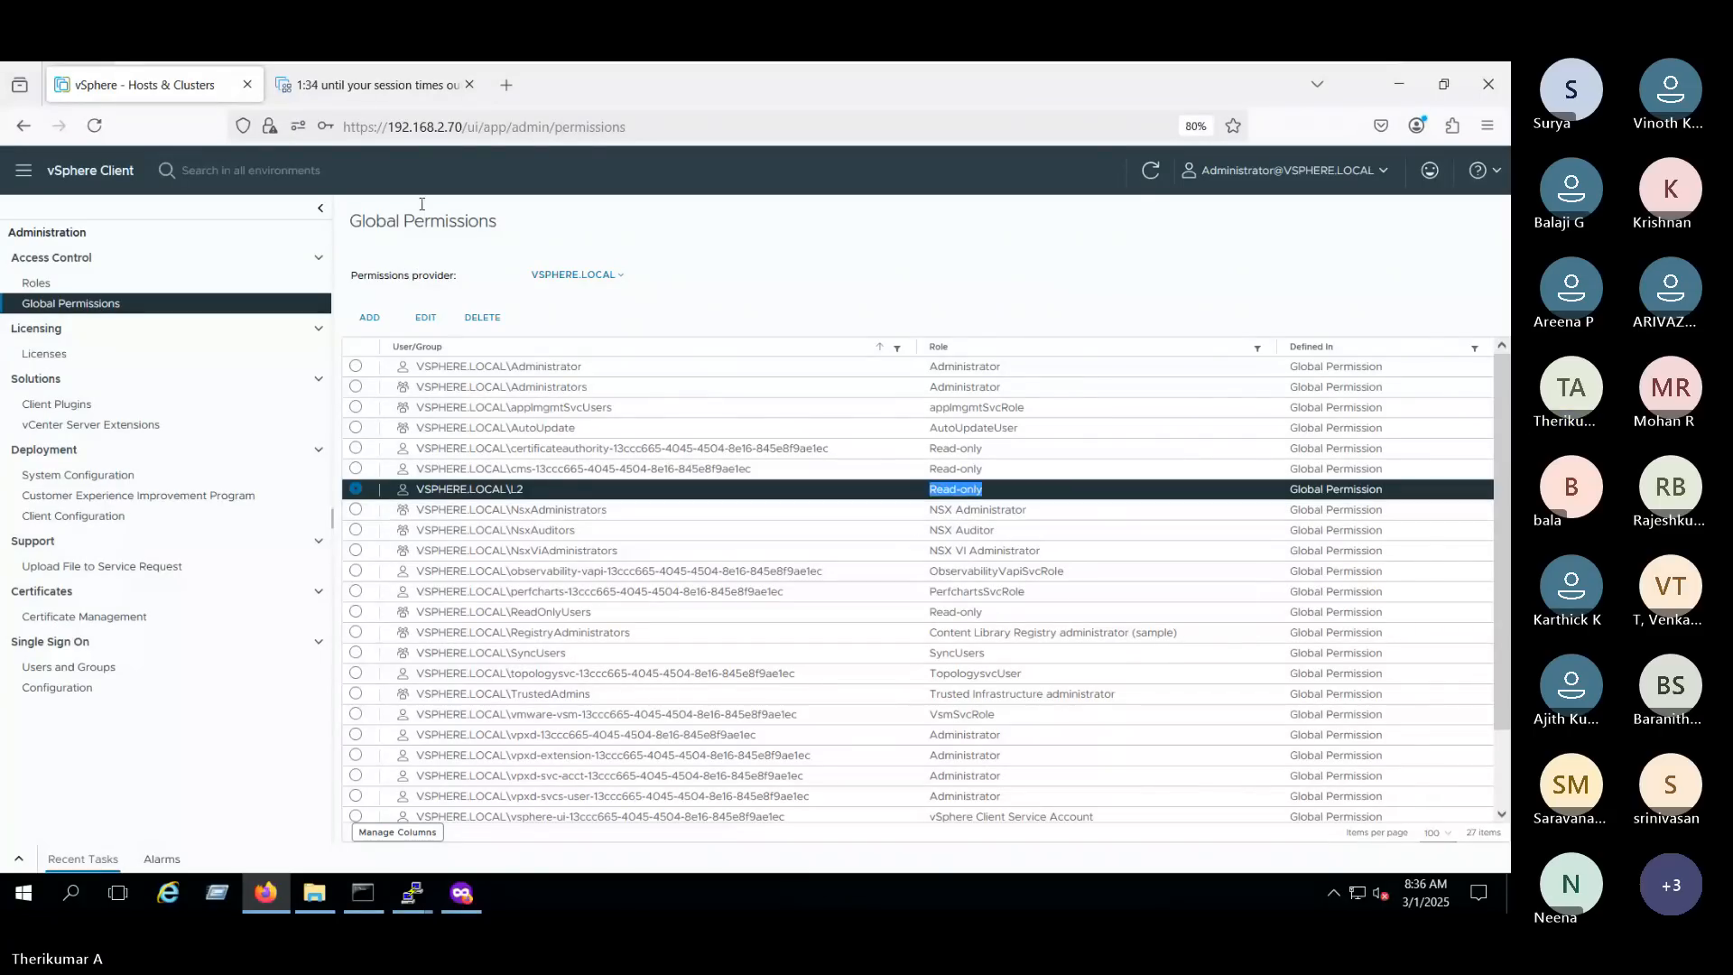
# - Switch back to the private window and return from the error page to the vSphere login screen
pyautogui.click(386, 76)
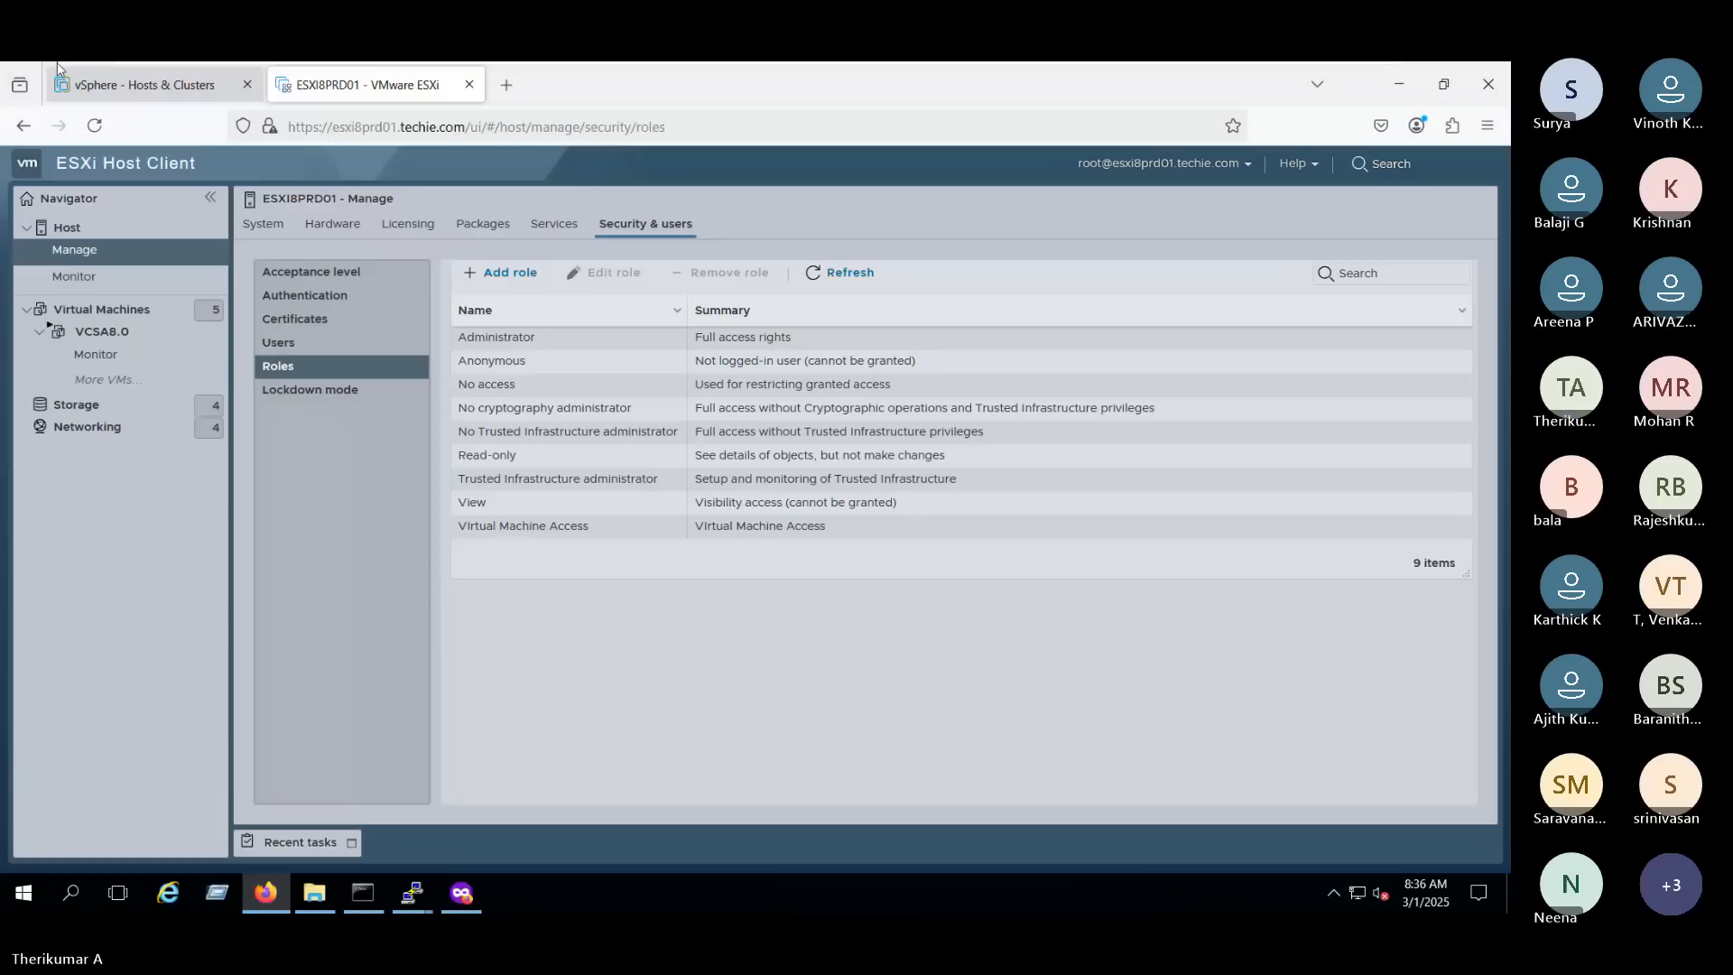
pyautogui.click(181, 85)
pyautogui.click(462, 893)
pyautogui.click(1418, 168)
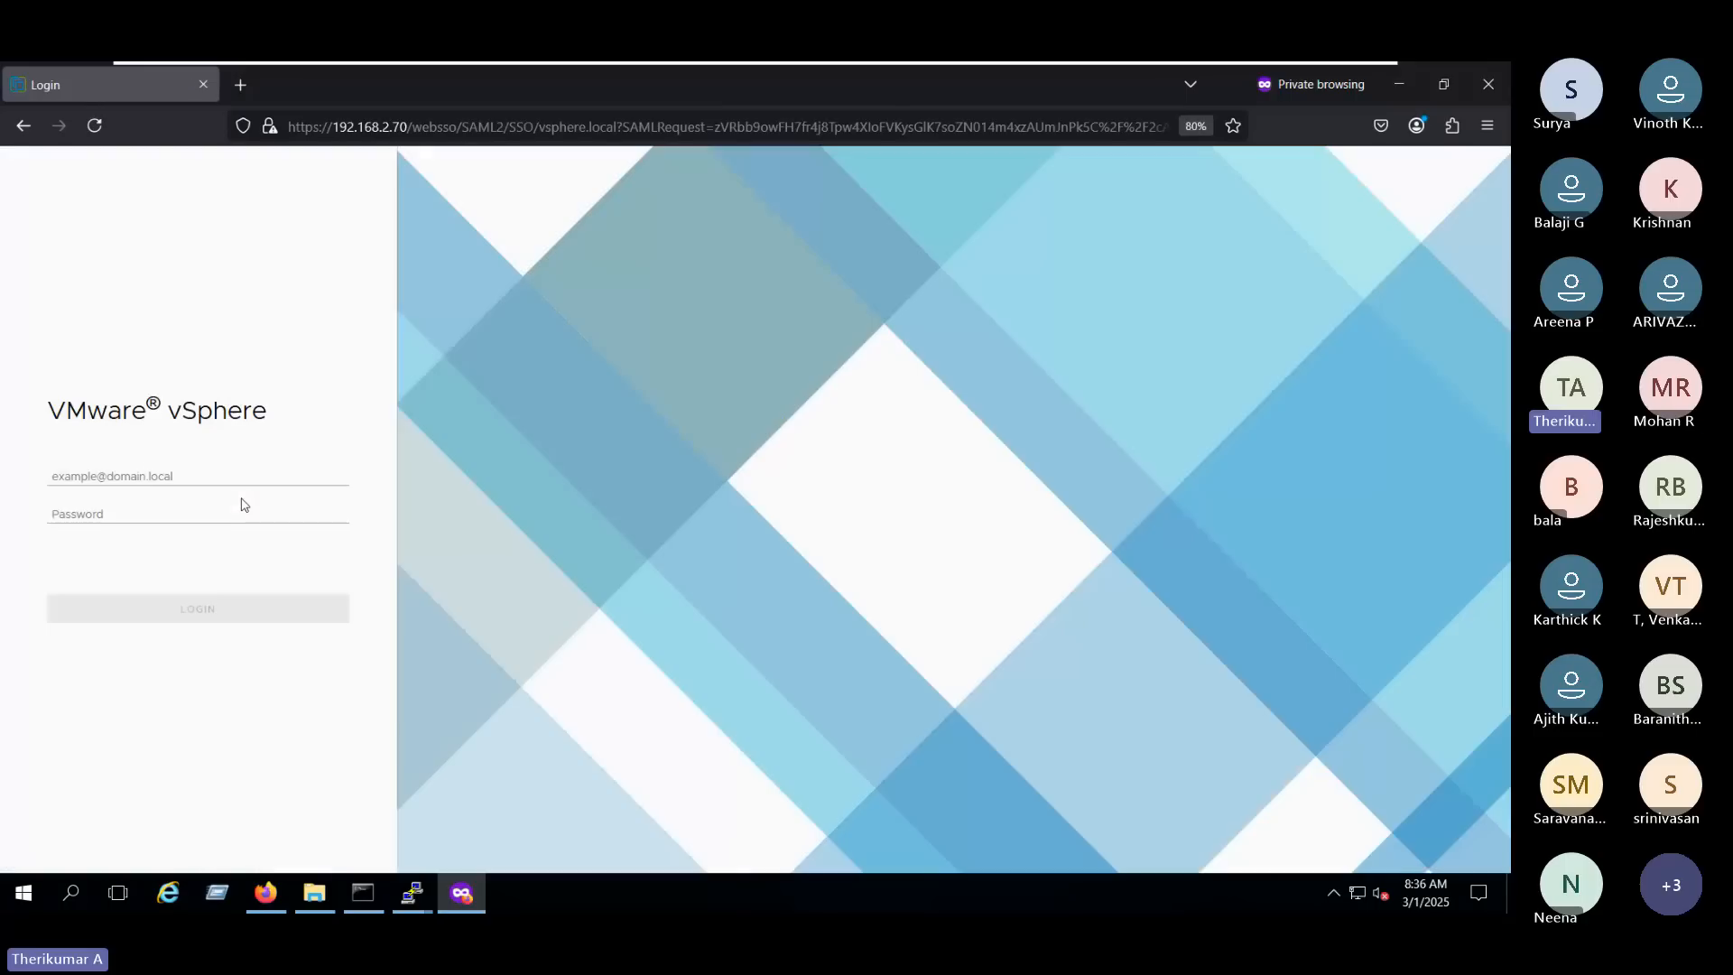
# - Fill in the saved login and its password, change the user name to L2, try logging in, and close the private window
pyautogui.click(147, 473)
pyautogui.click(146, 508)
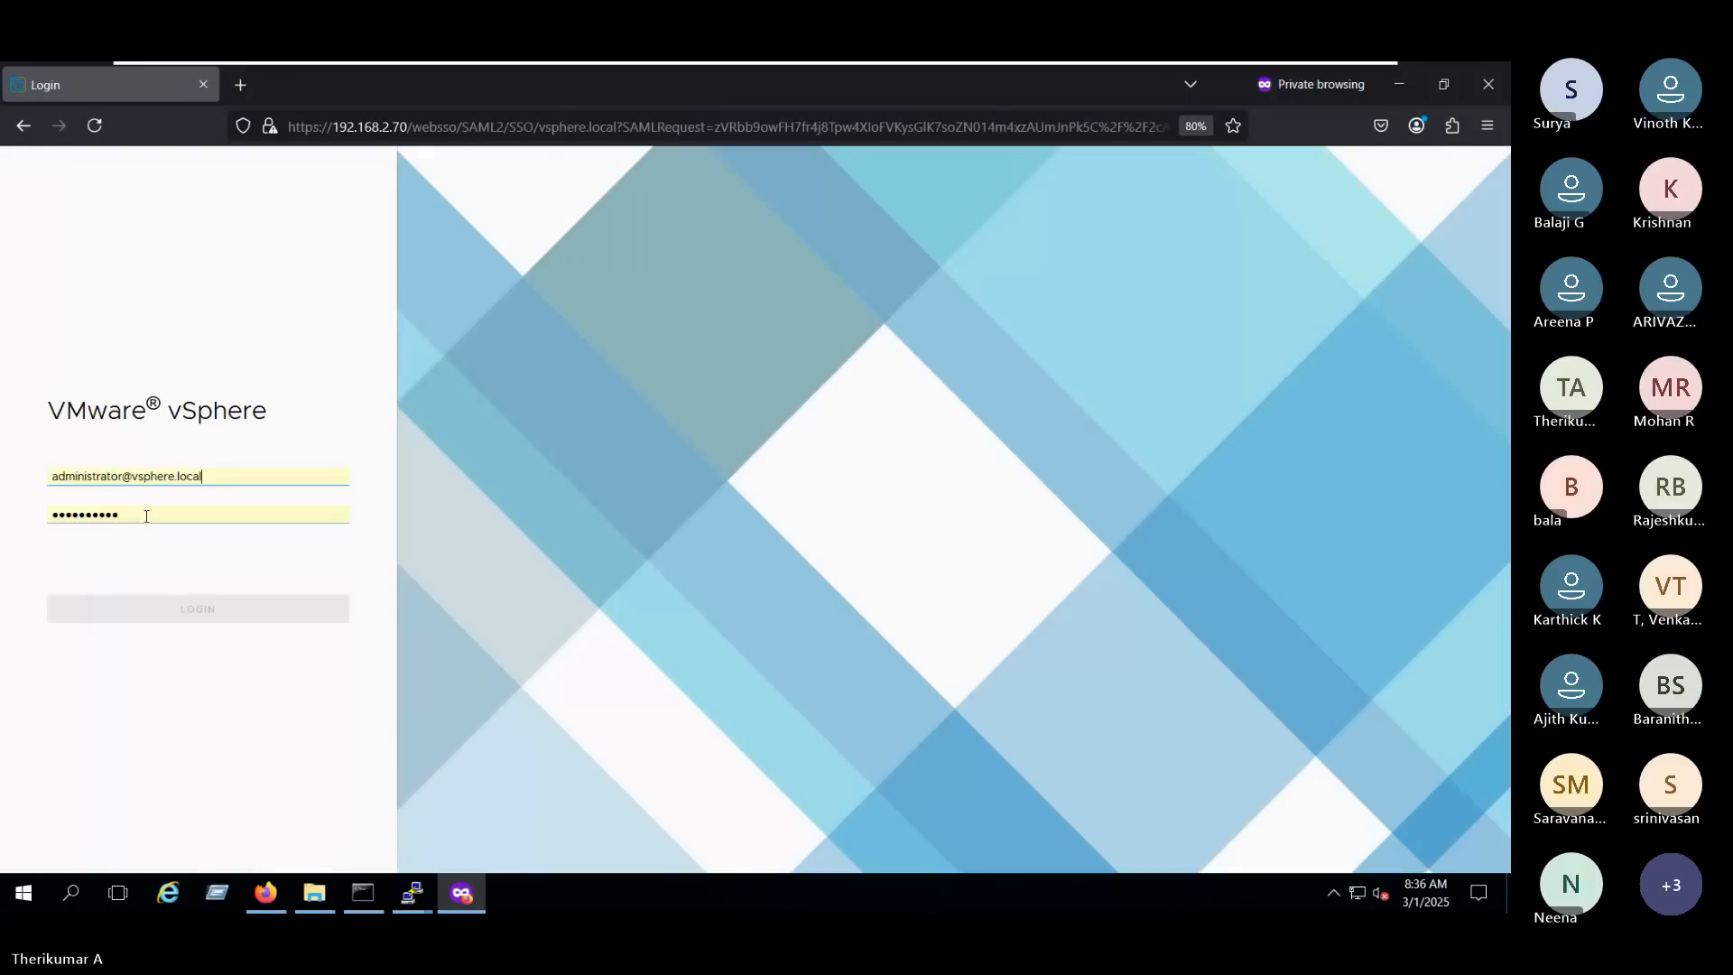
pyautogui.doubleClick(120, 474)
pyautogui.write('L2')
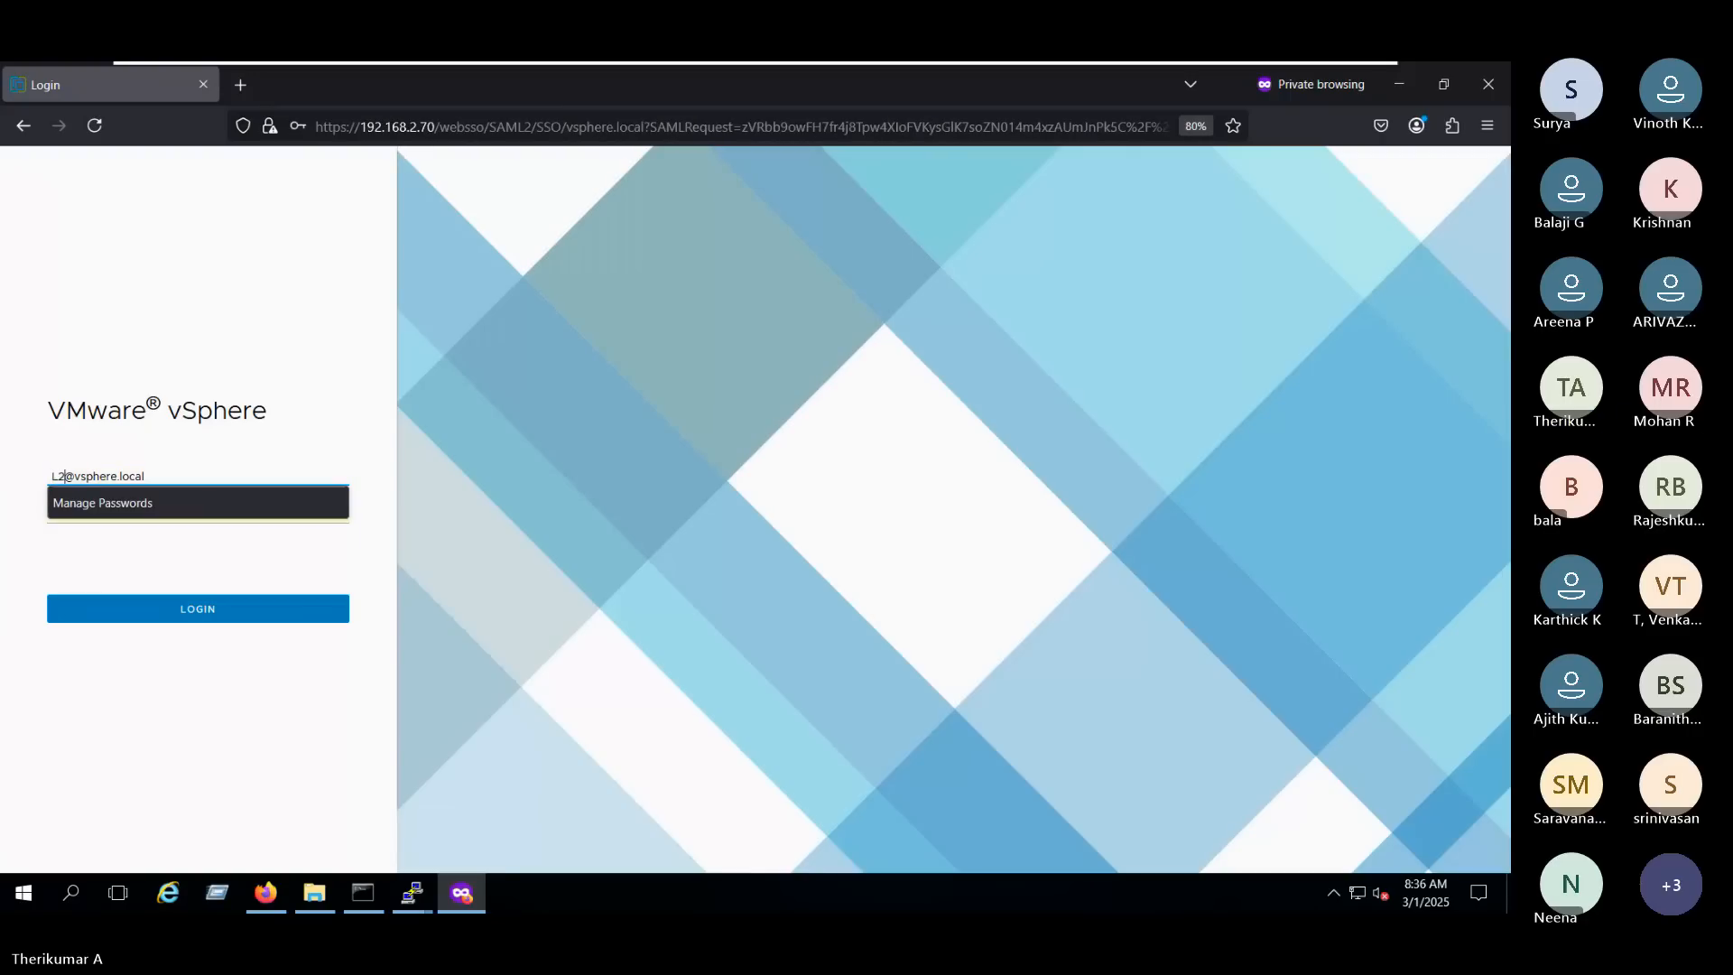
pyautogui.press('Return')
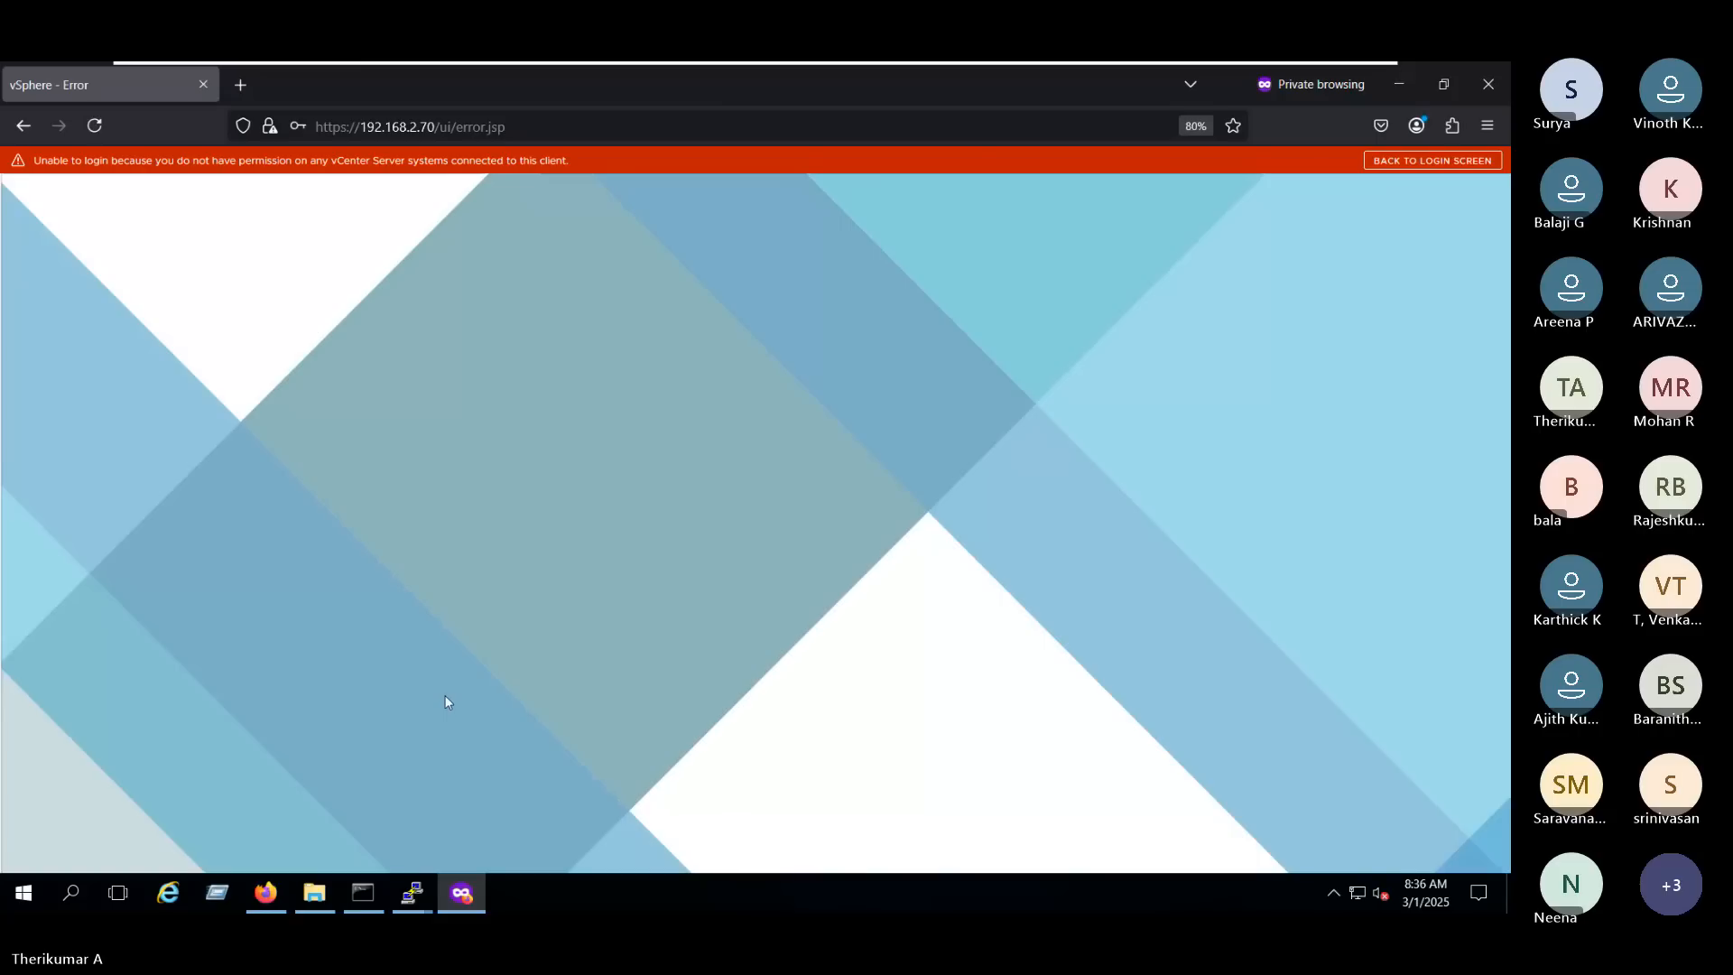
pyautogui.moveTo(31, 167); pyautogui.dragTo(717, 157)
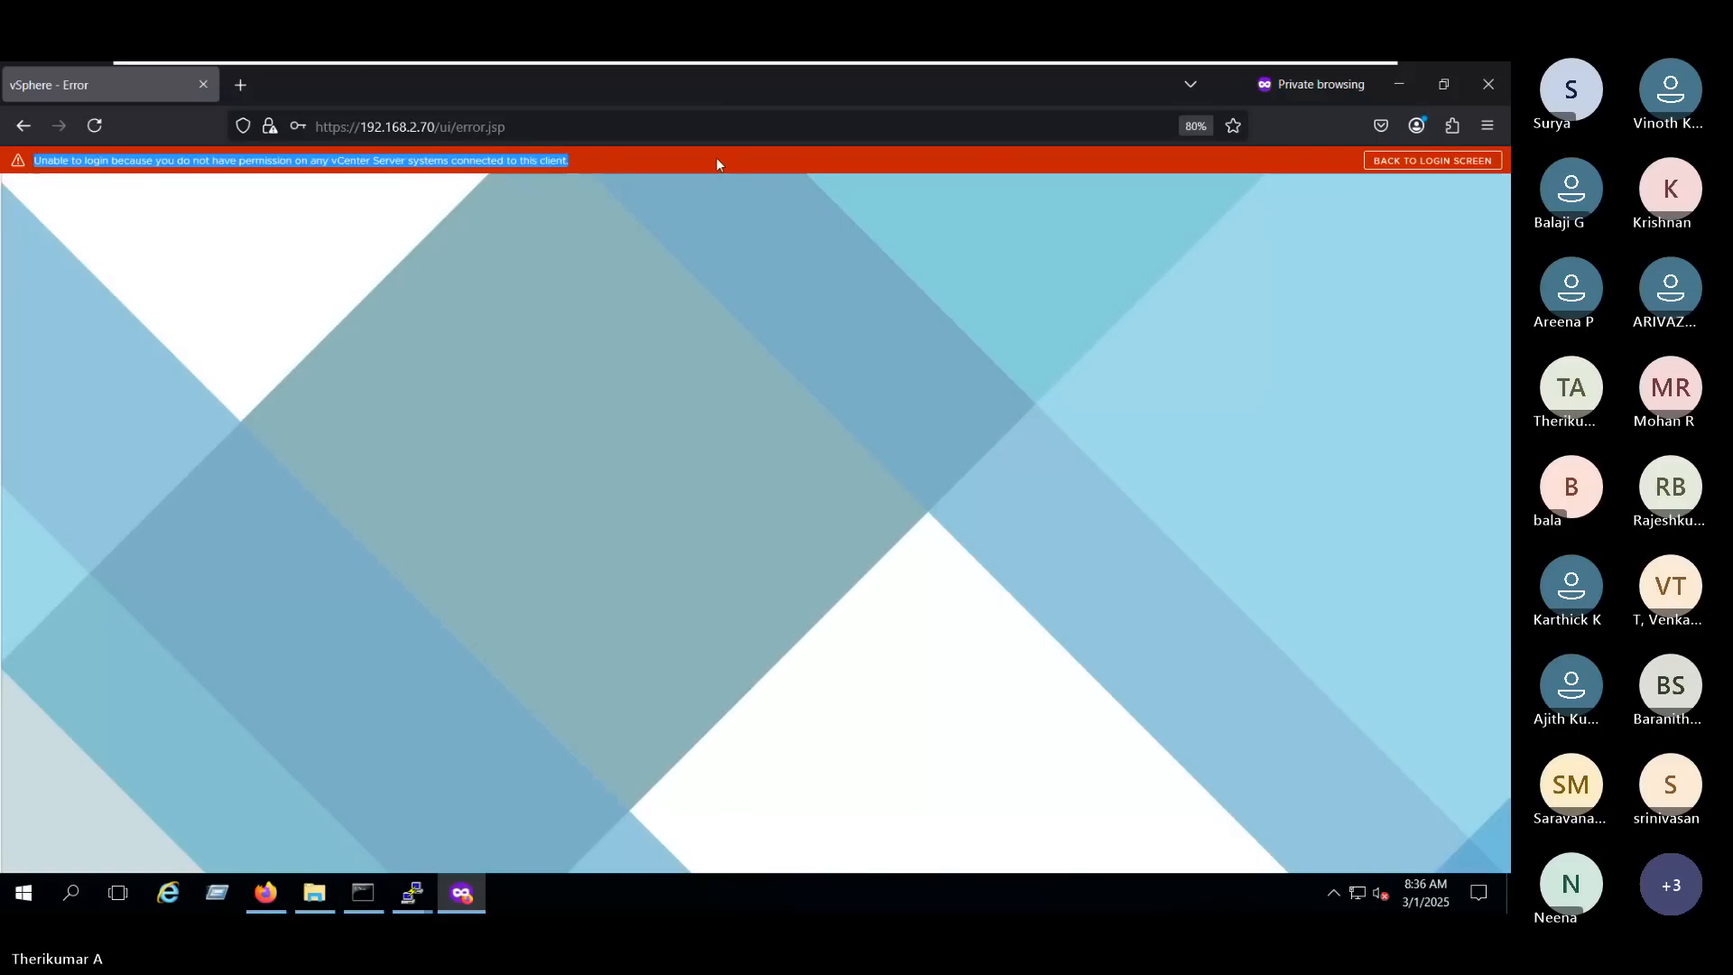
pyautogui.click(1488, 84)
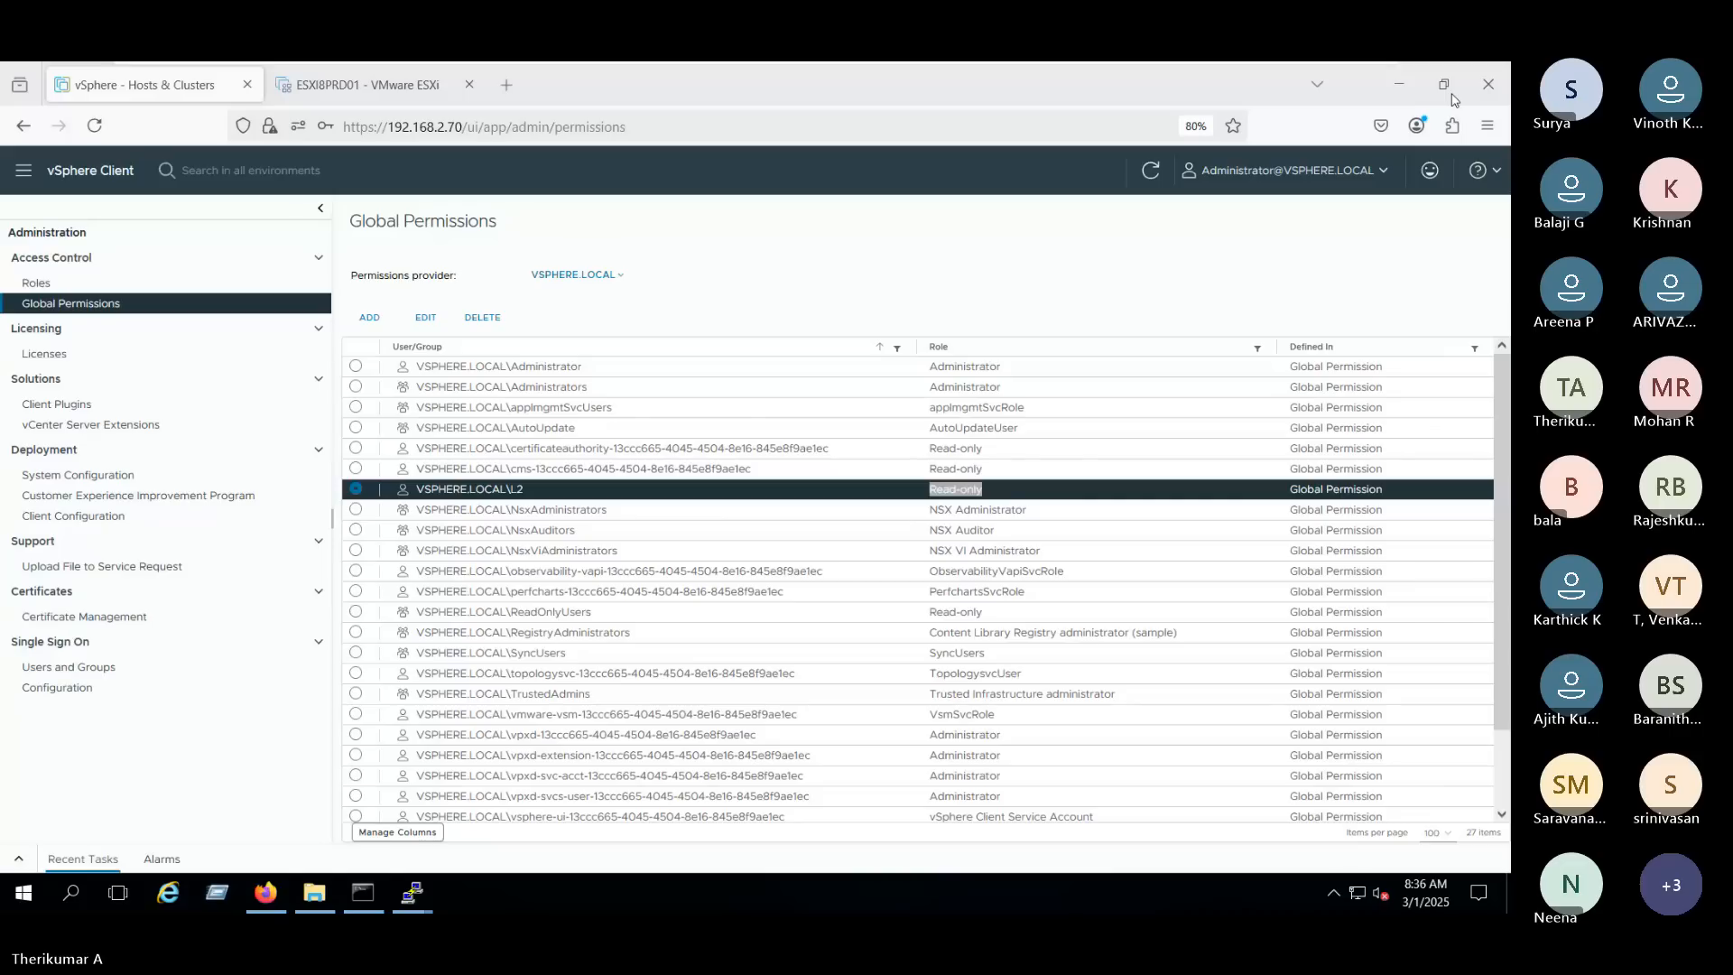
pyautogui.click(507, 84)
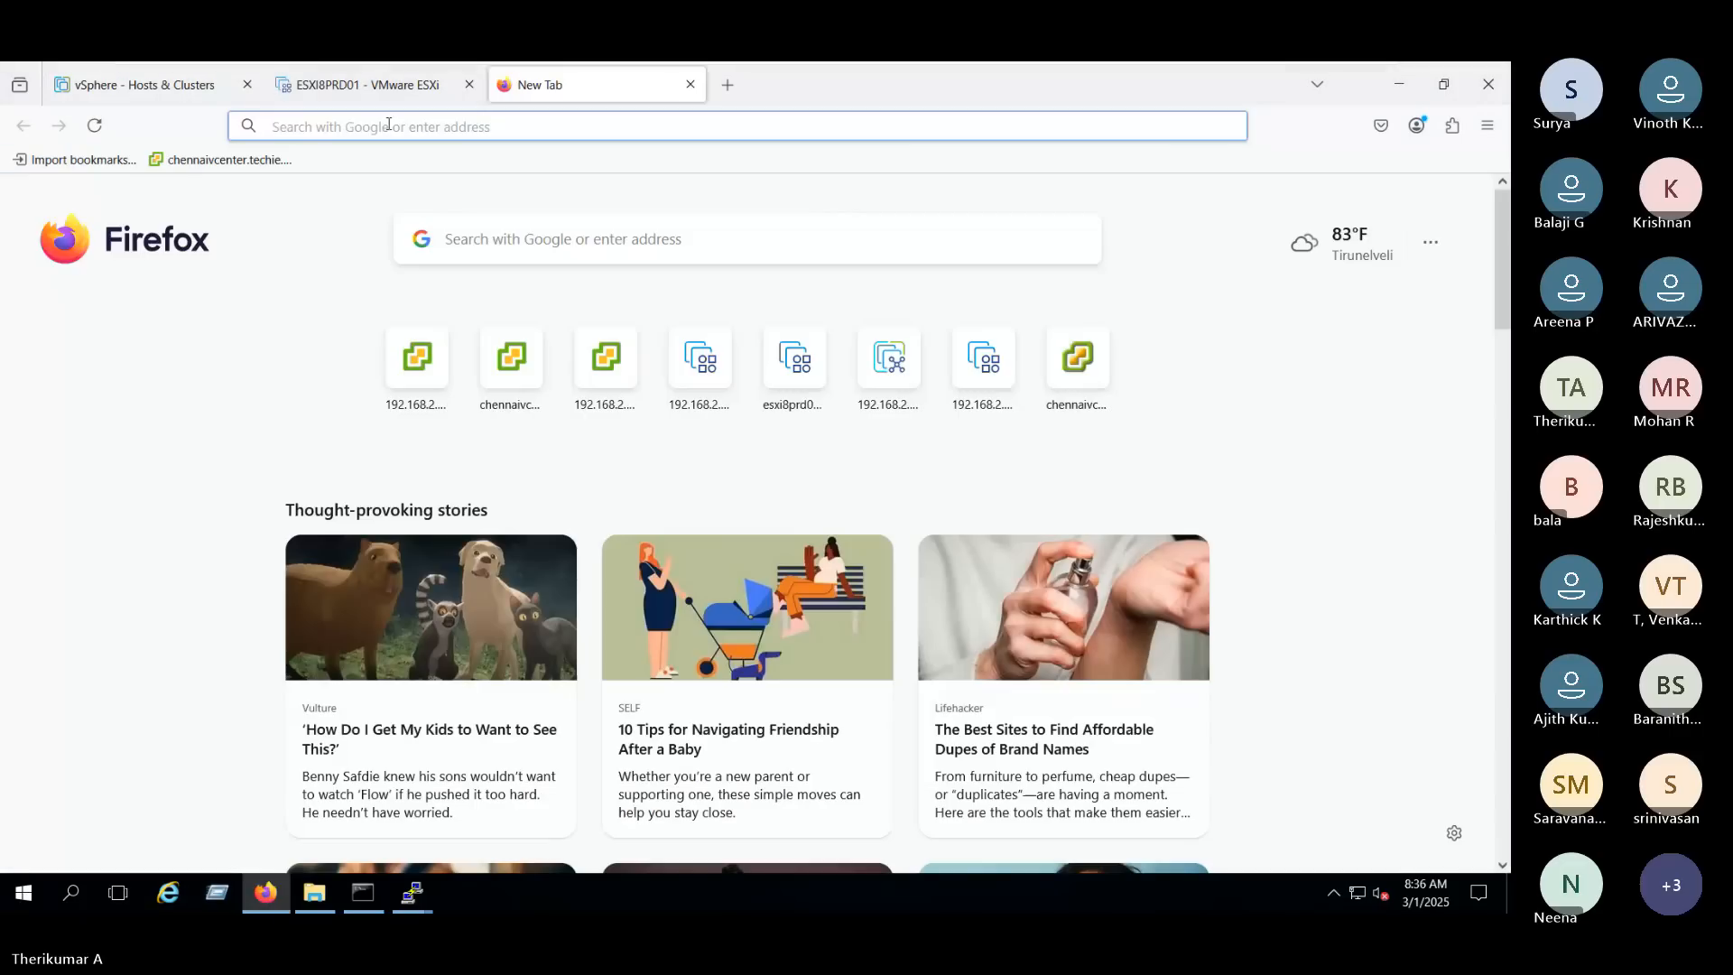
pyautogui.click(149, 84)
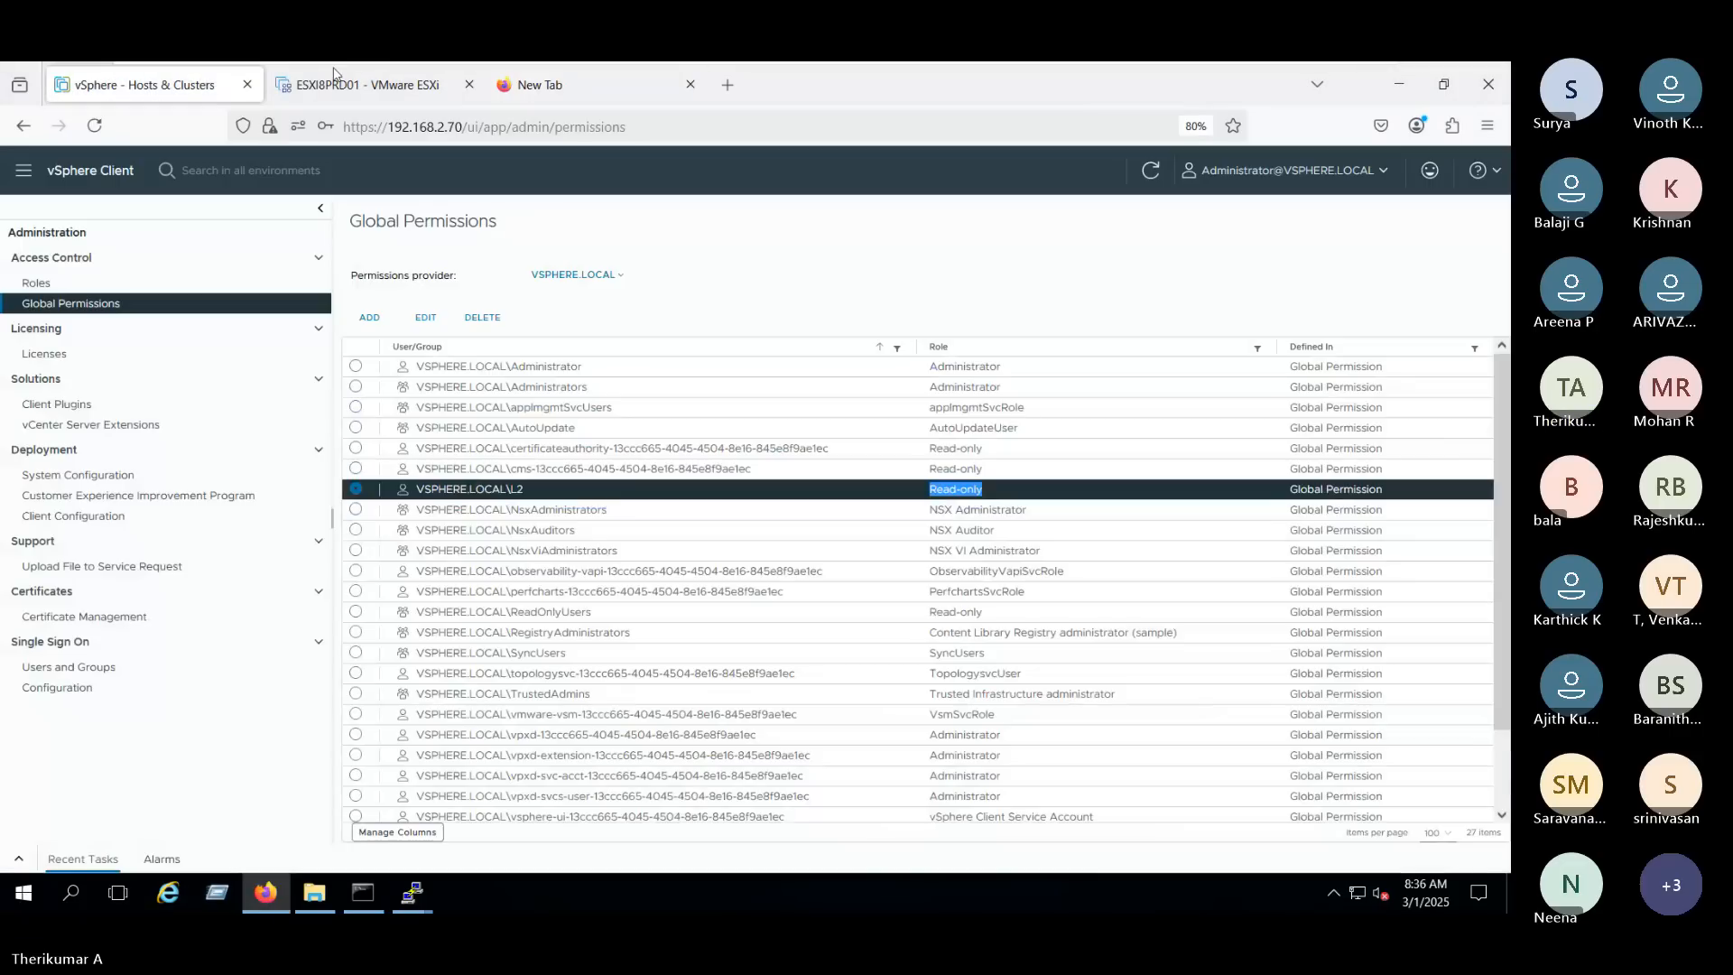
pyautogui.click(550, 84)
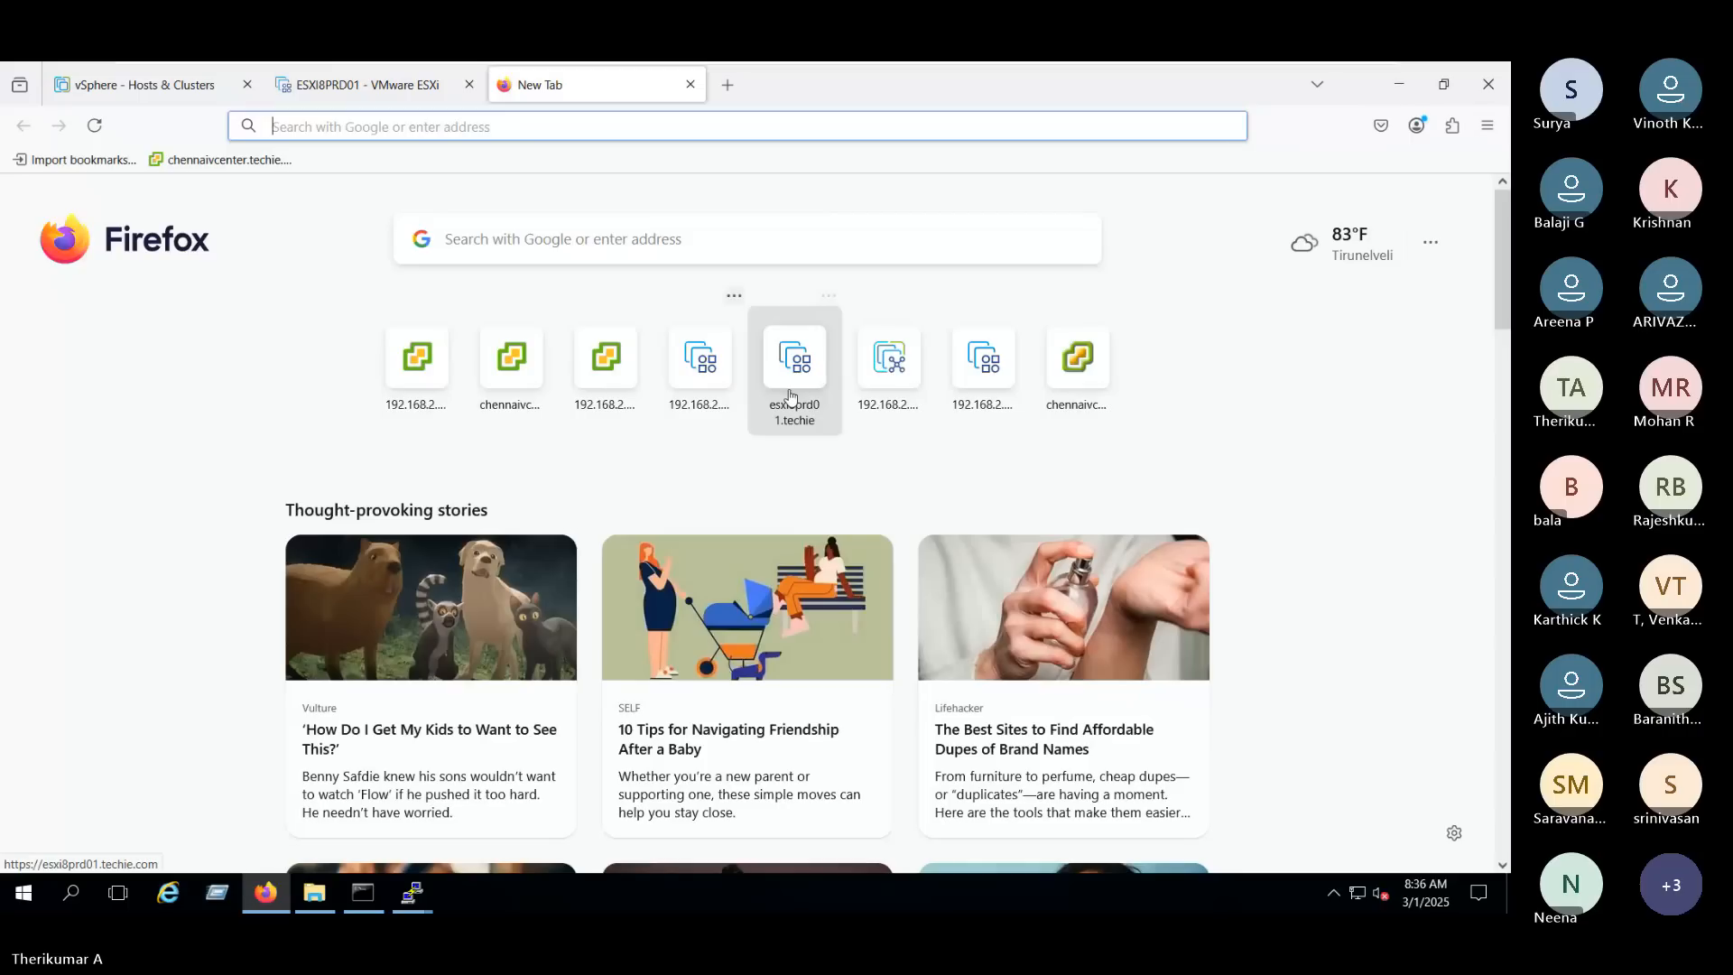
pyautogui.click(889, 401)
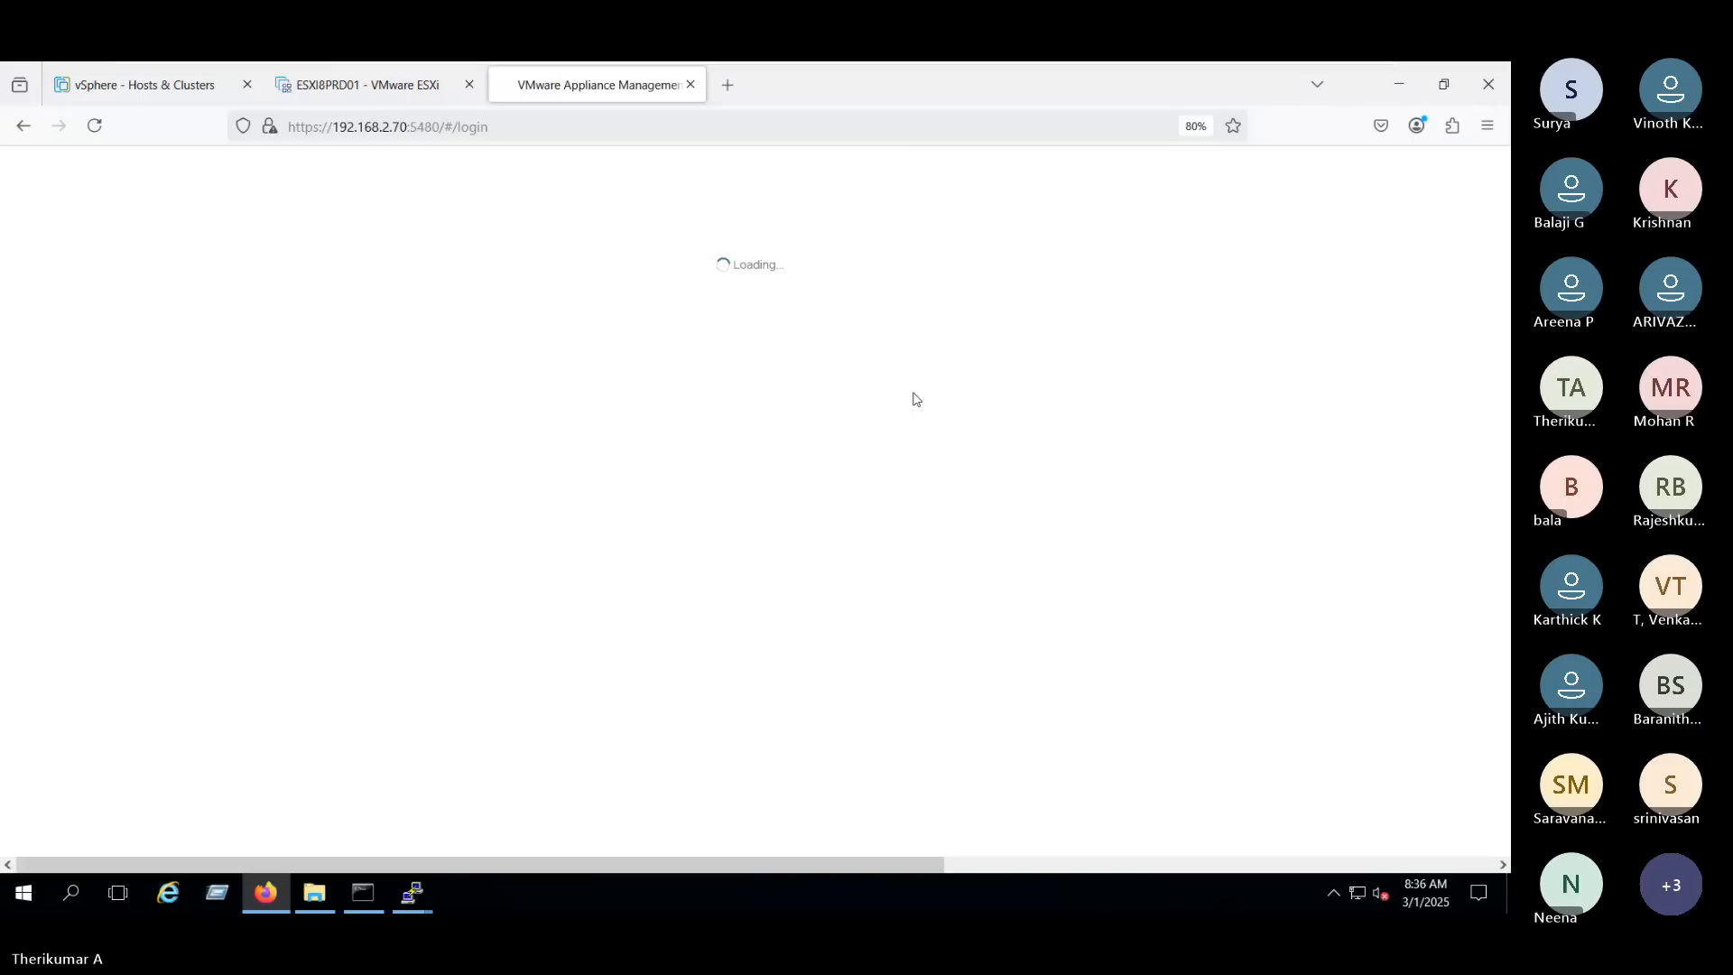
pyautogui.click(144, 81)
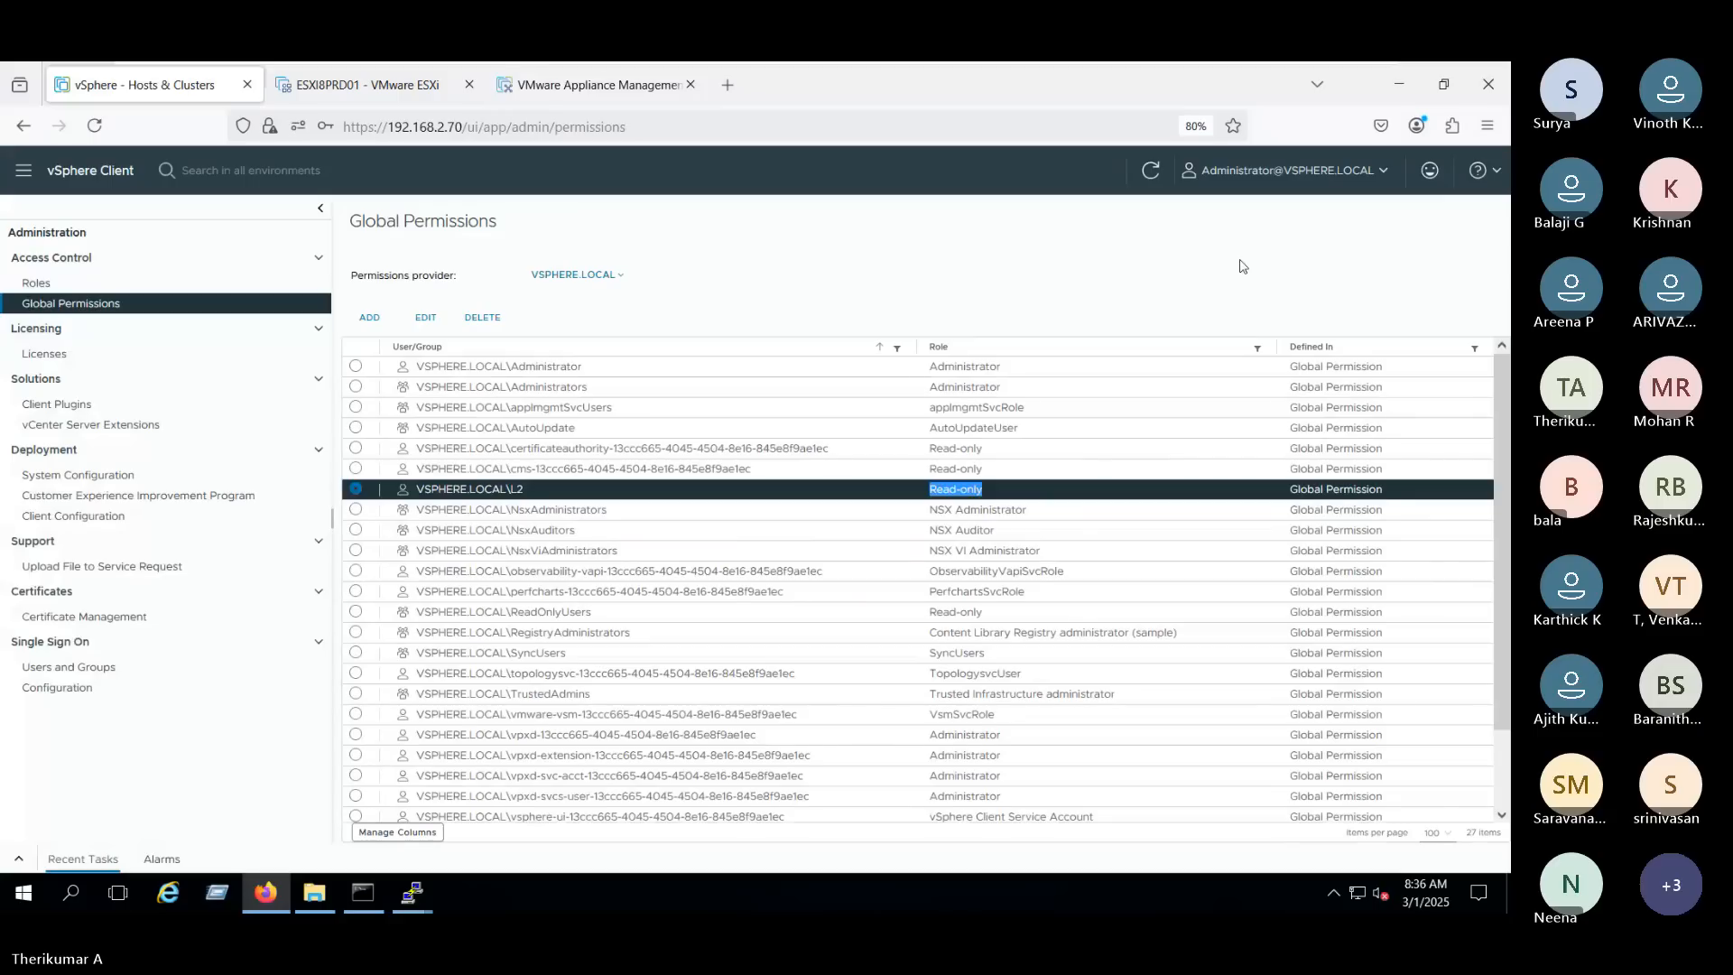
pyautogui.click(1481, 170)
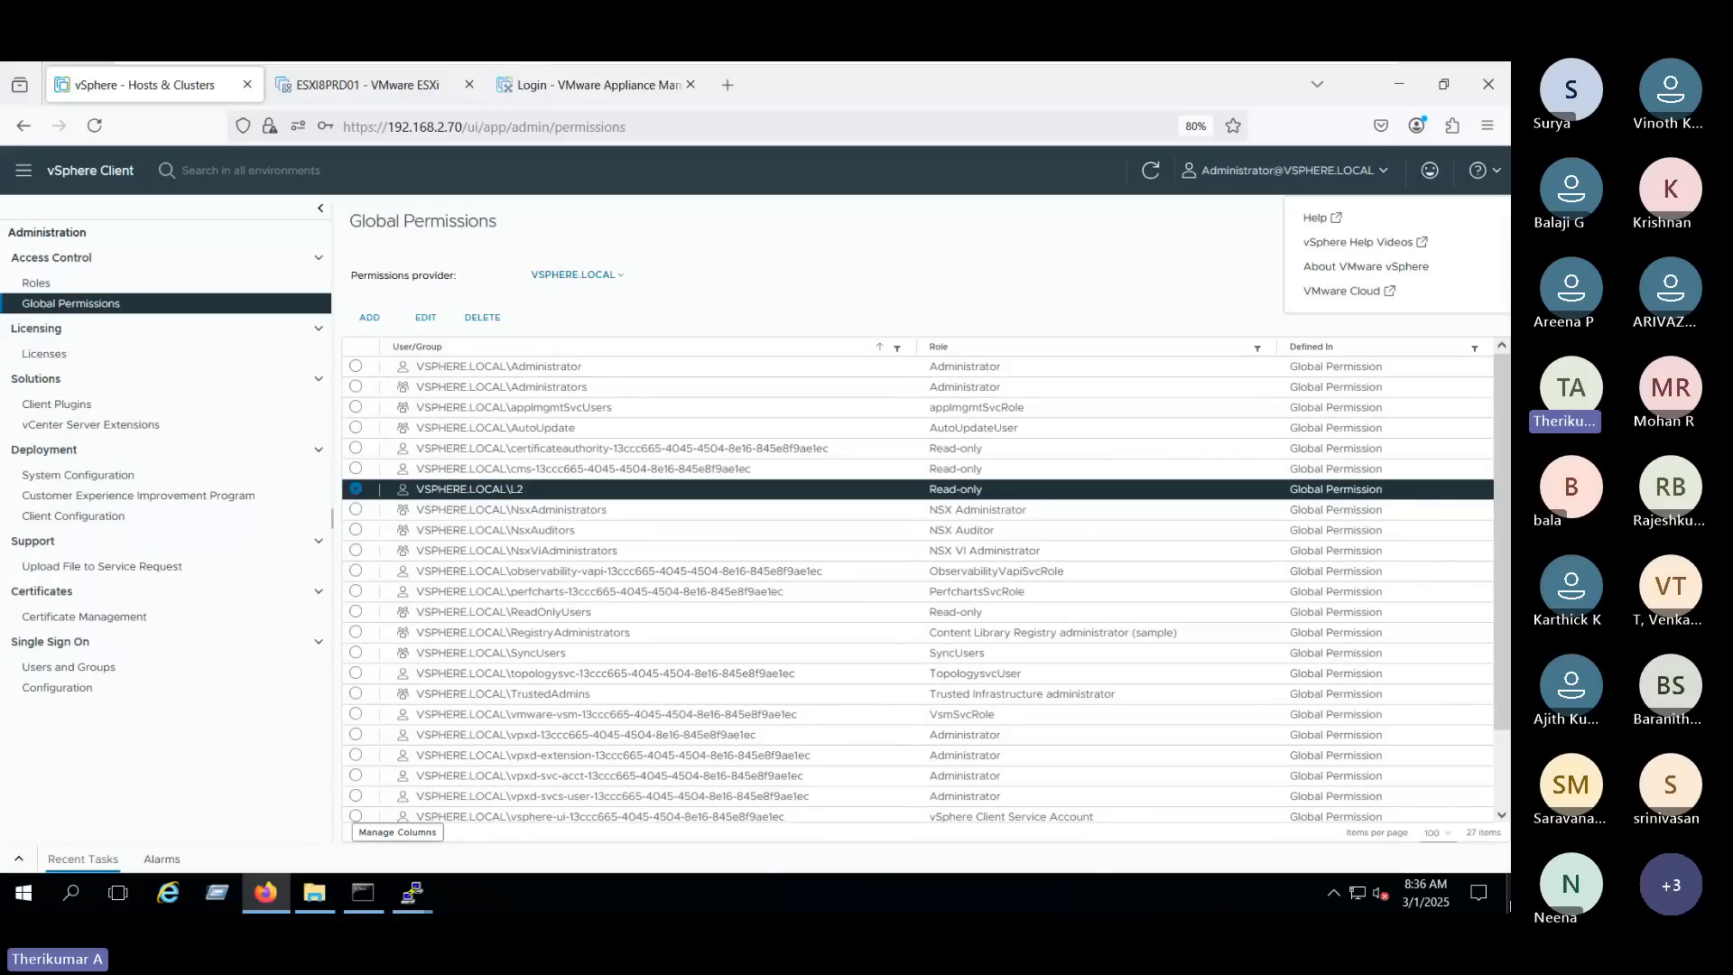
pyautogui.click(1509, 902)
pyautogui.doubleClick(36, 207)
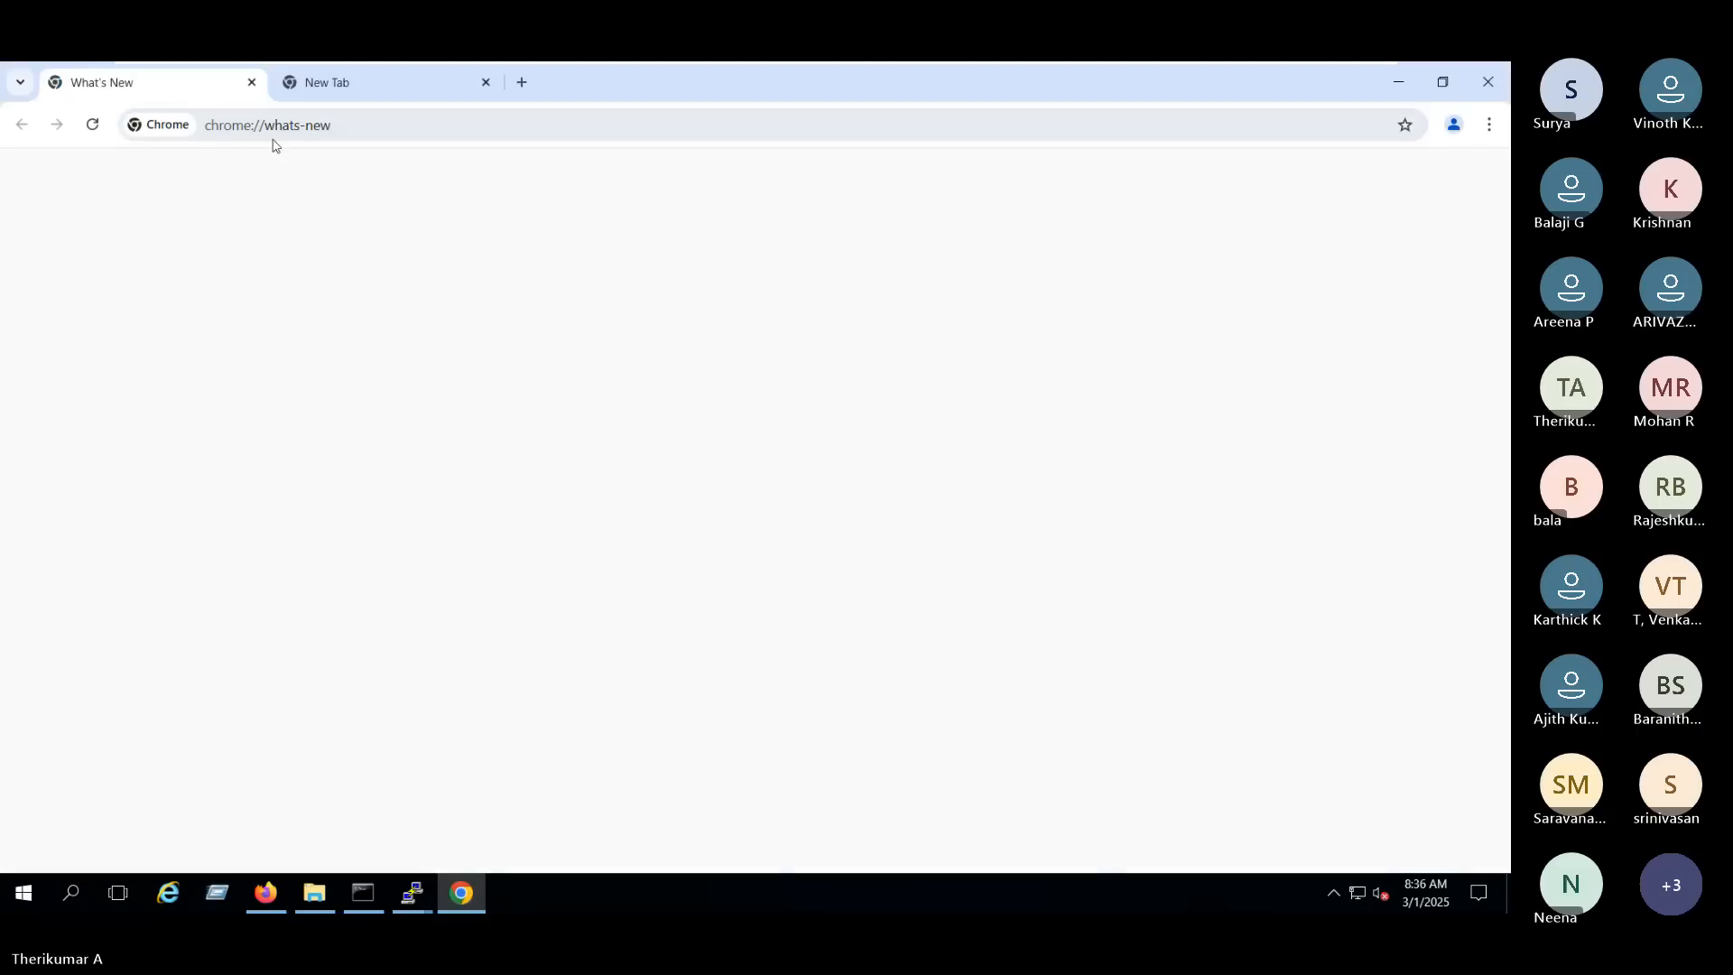
pyautogui.click(352, 90)
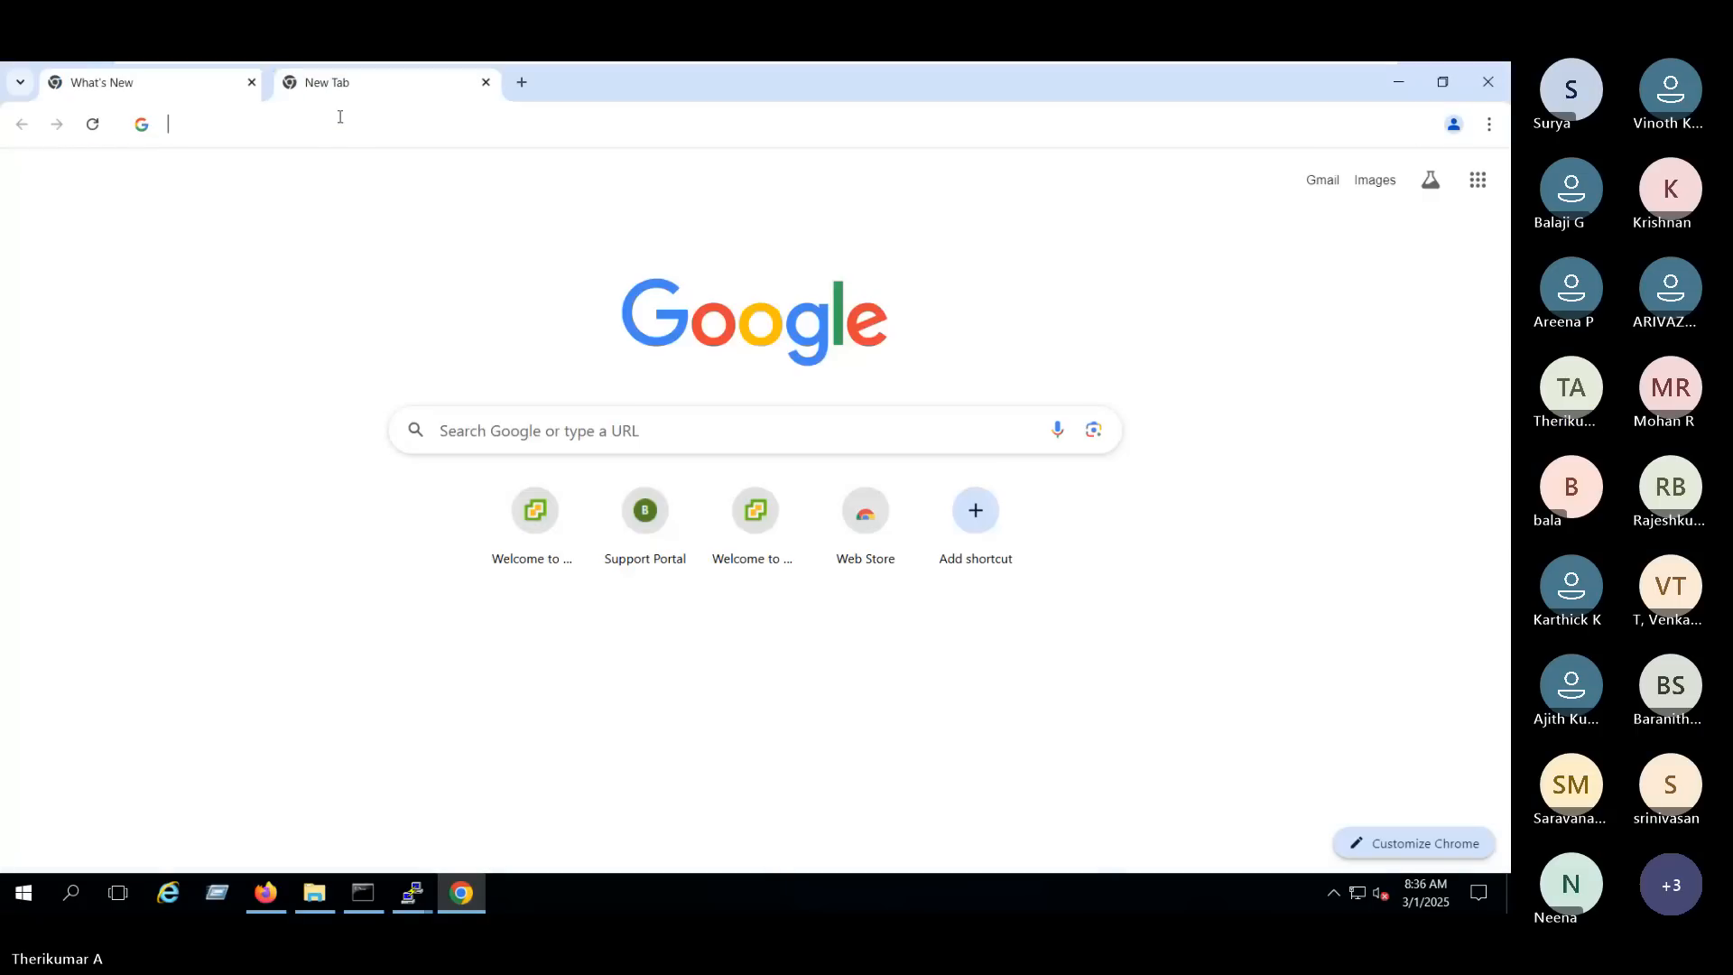
pyautogui.click(330, 131)
pyautogui.click(325, 164)
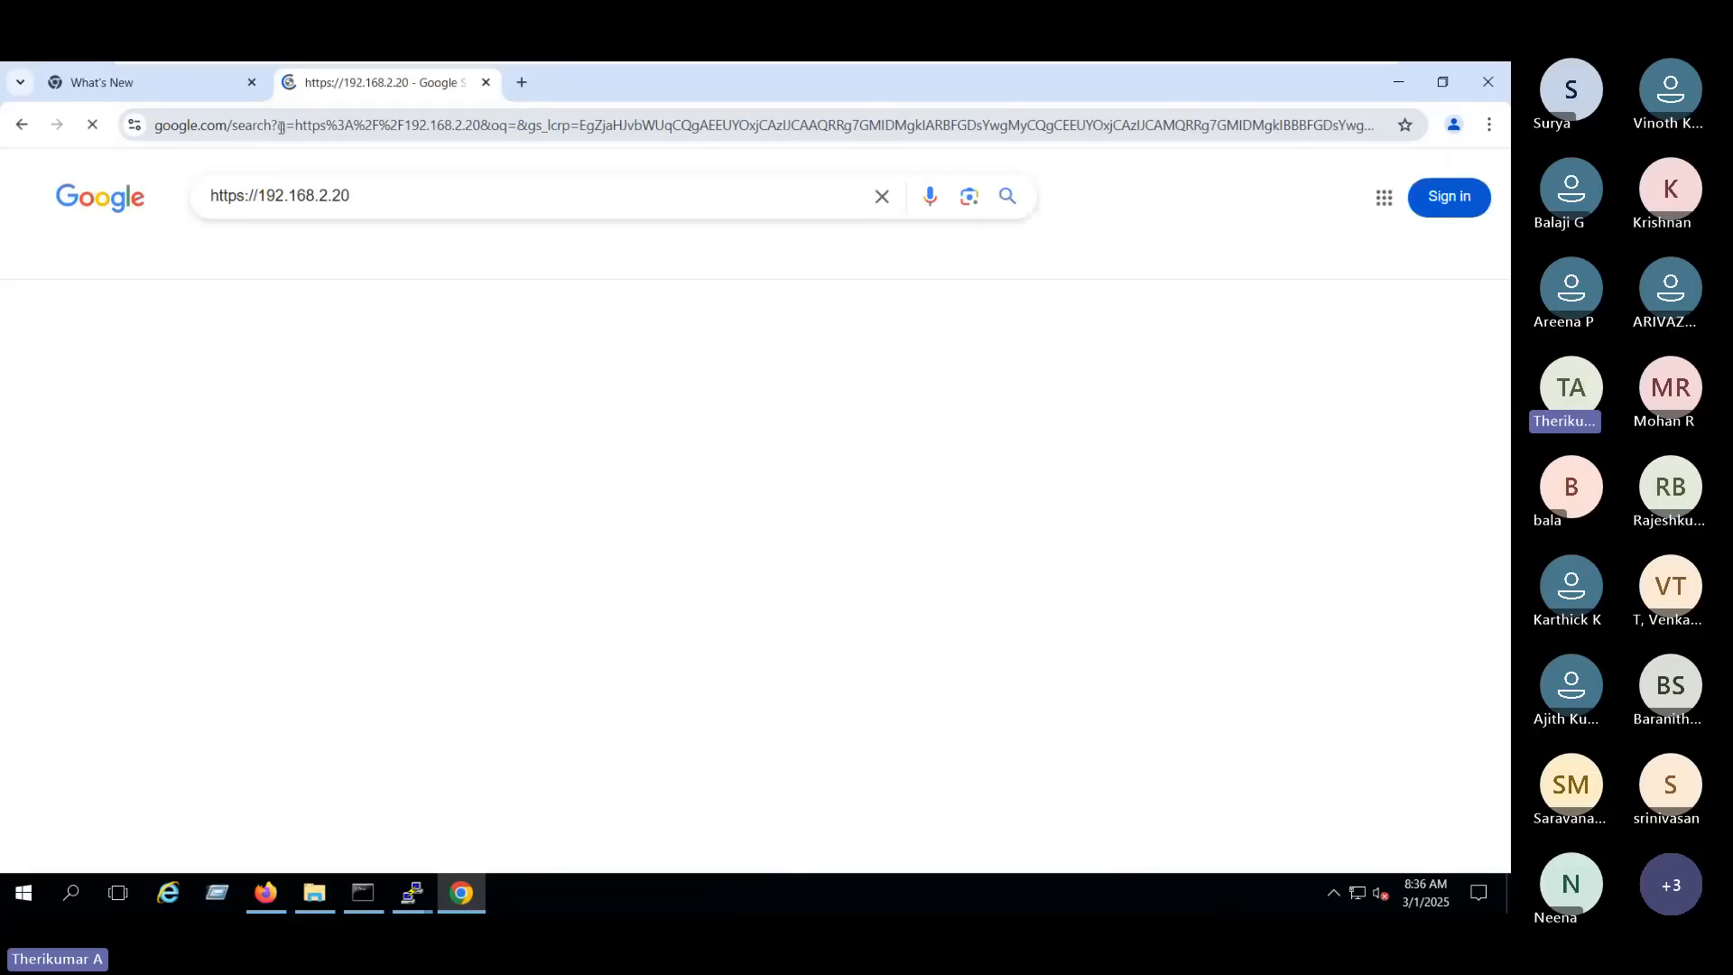
pyautogui.click(369, 190)
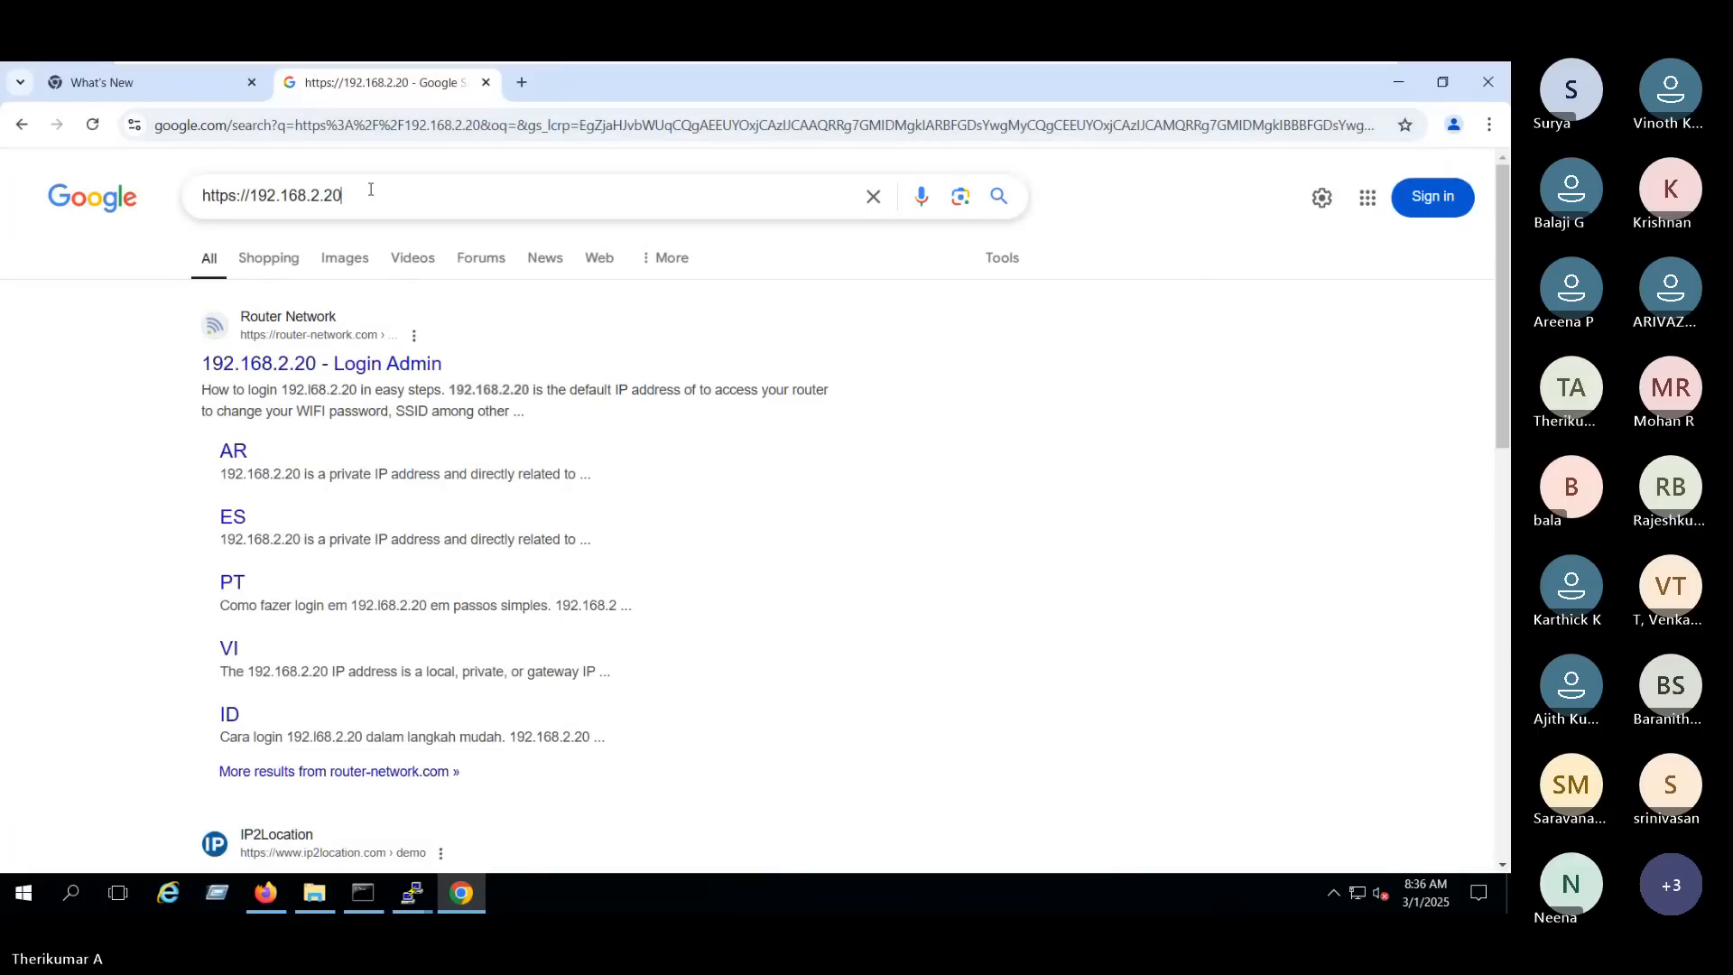
pyautogui.press('BackSpace')
pyautogui.press('BackSpace')
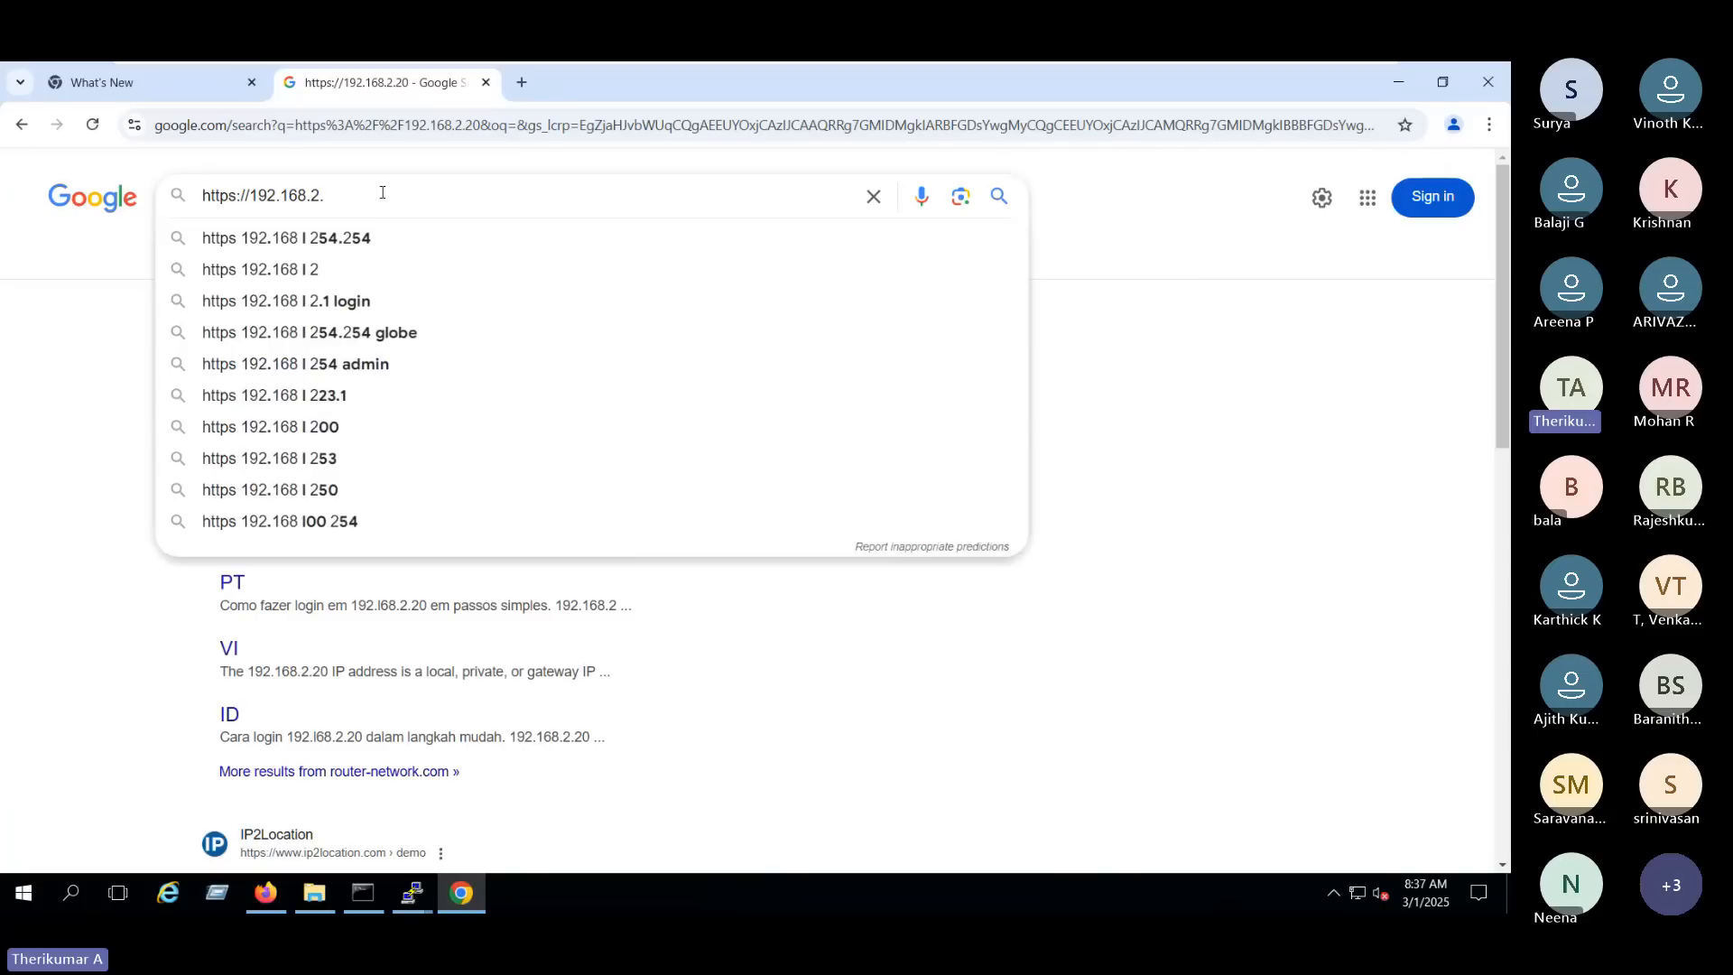
pyautogui.write('70')
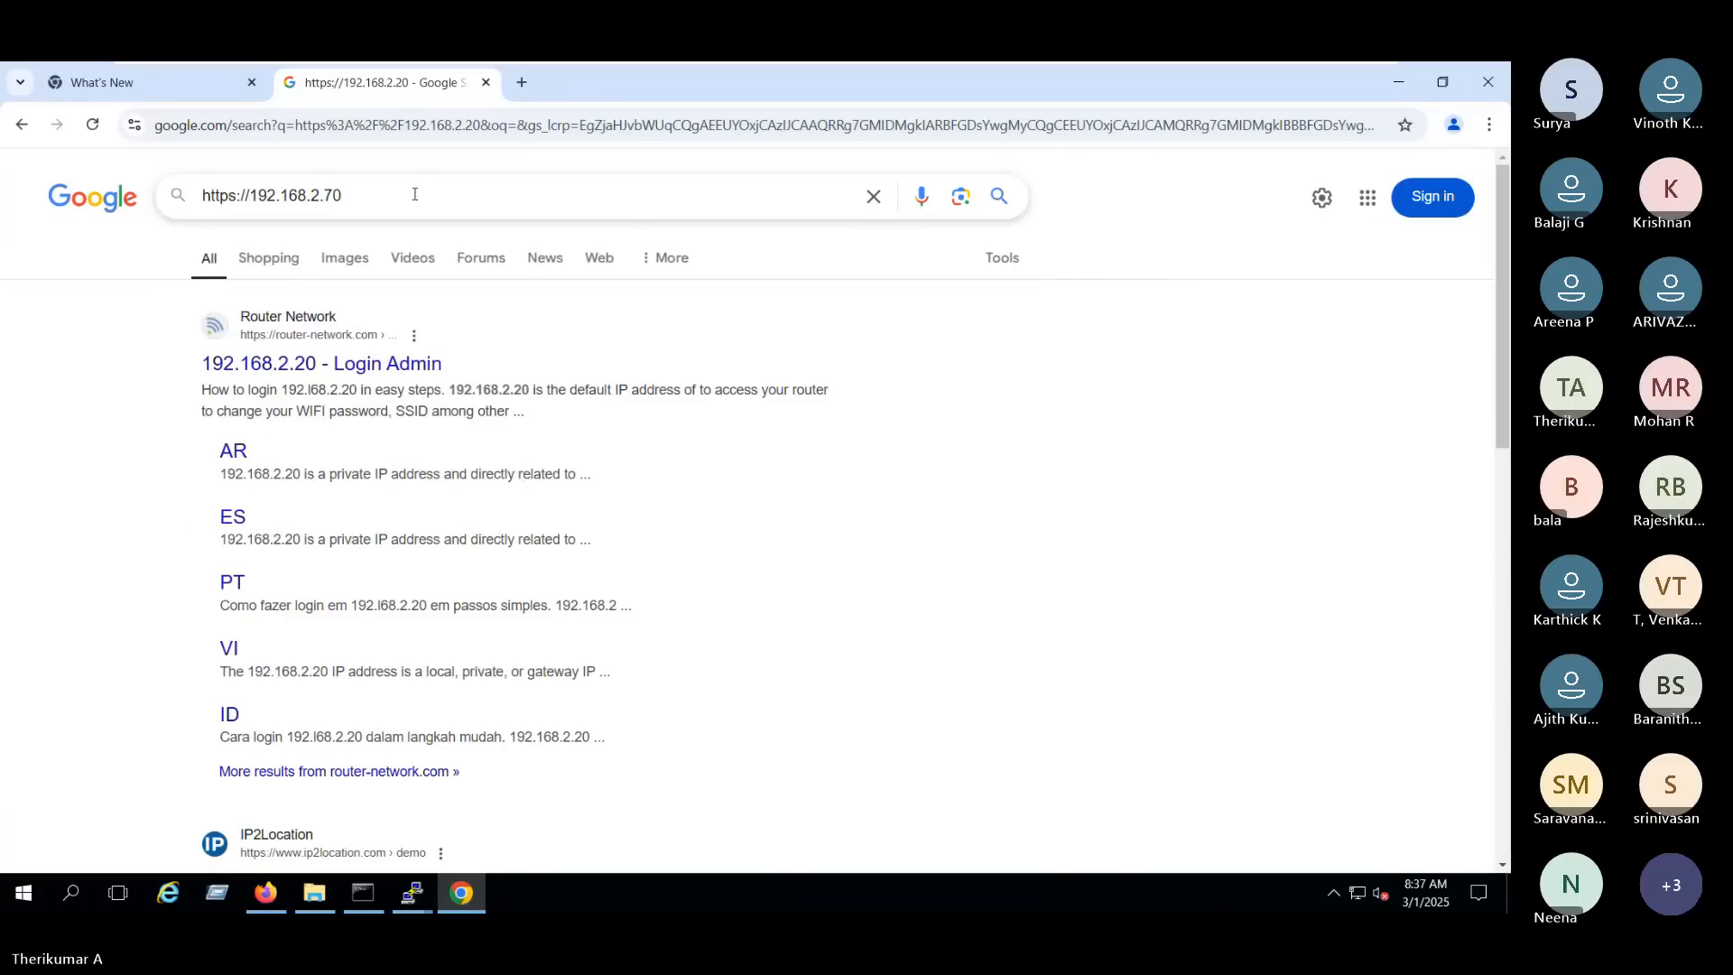
pyautogui.click(296, 131)
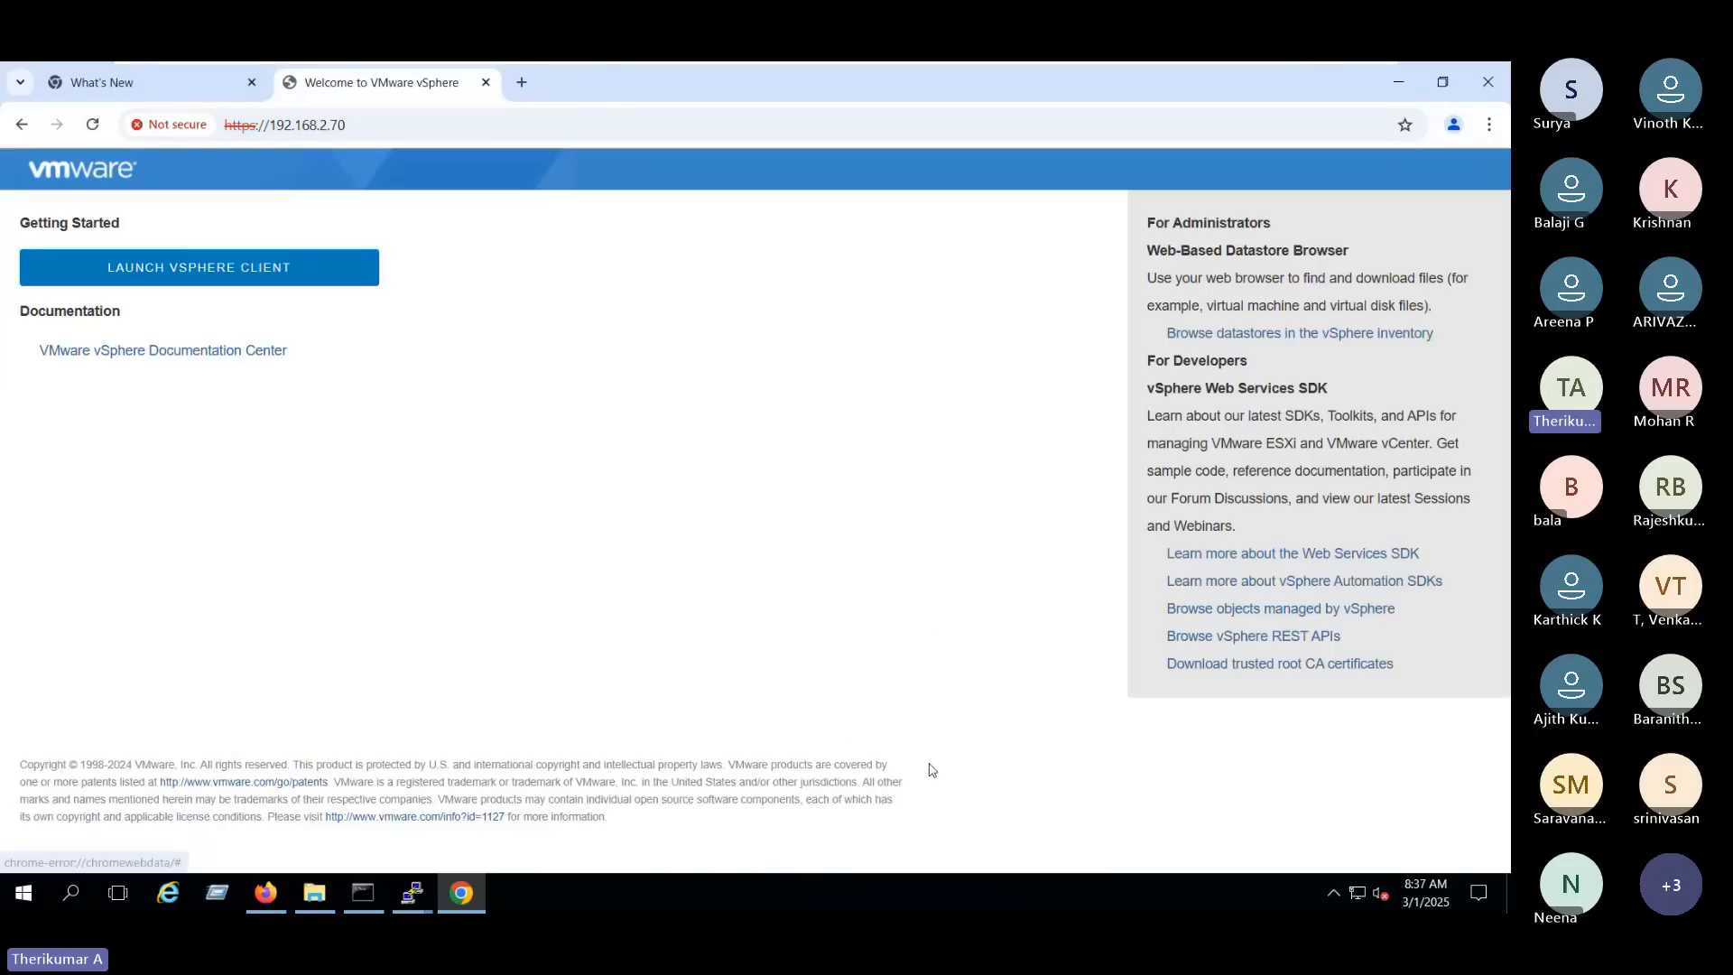
pyautogui.click(263, 268)
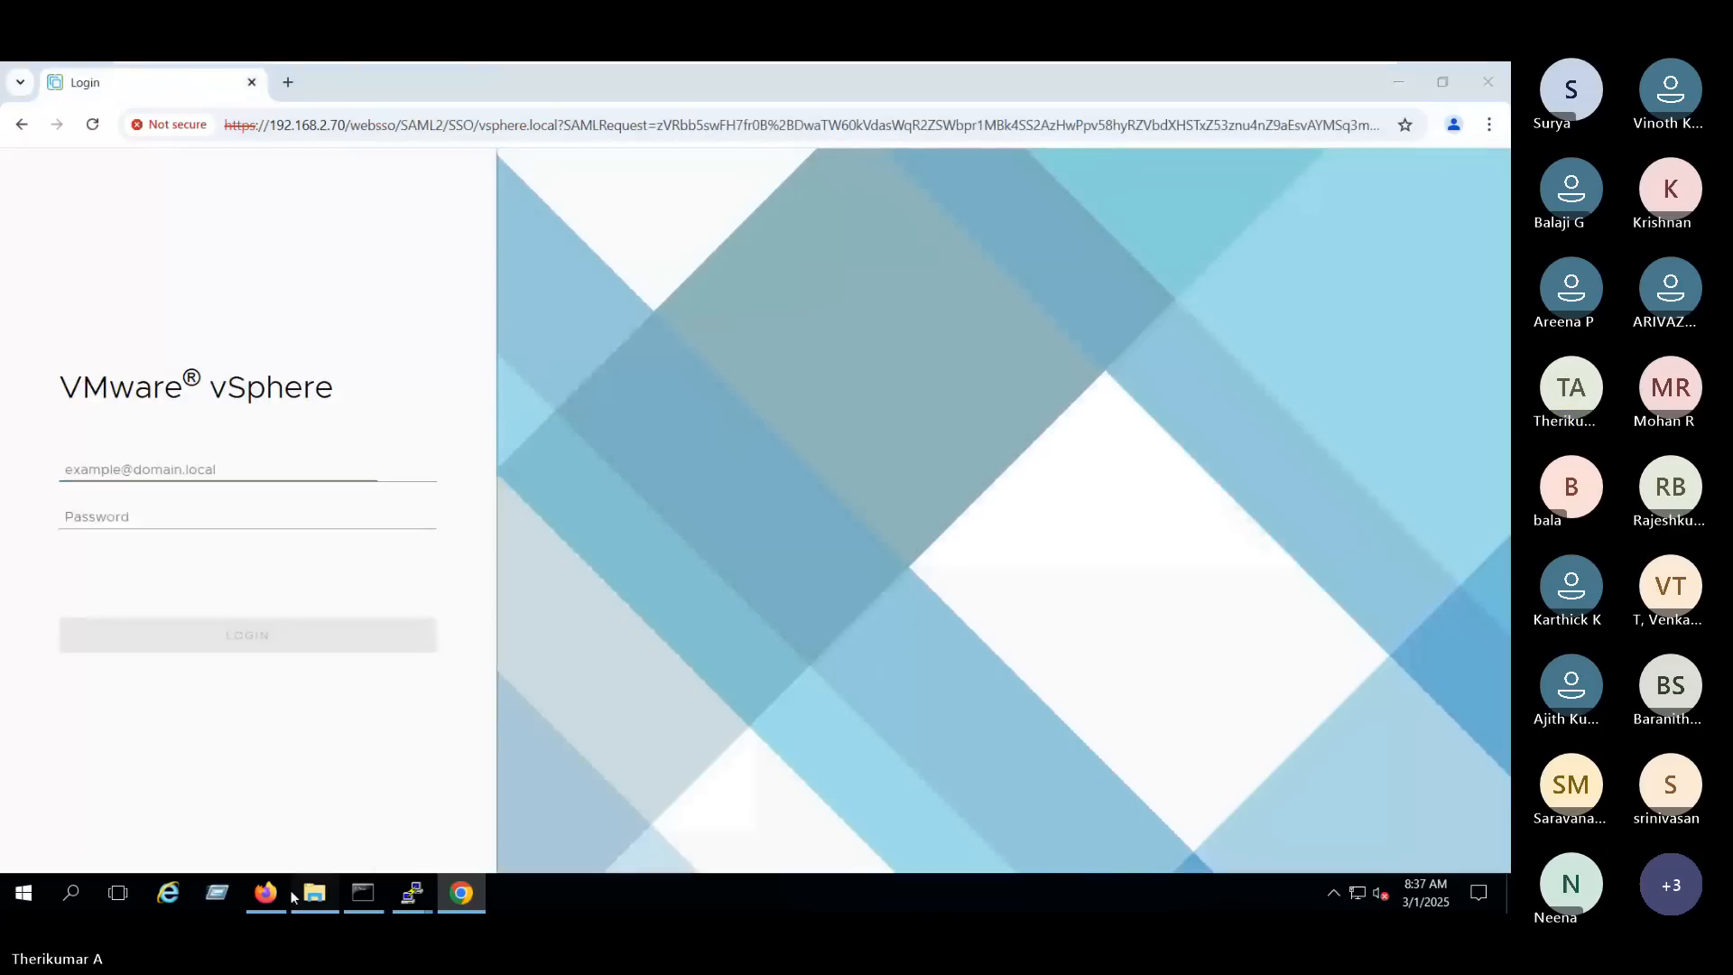
# - Switch to Firefox and open a new private window
pyautogui.click(267, 893)
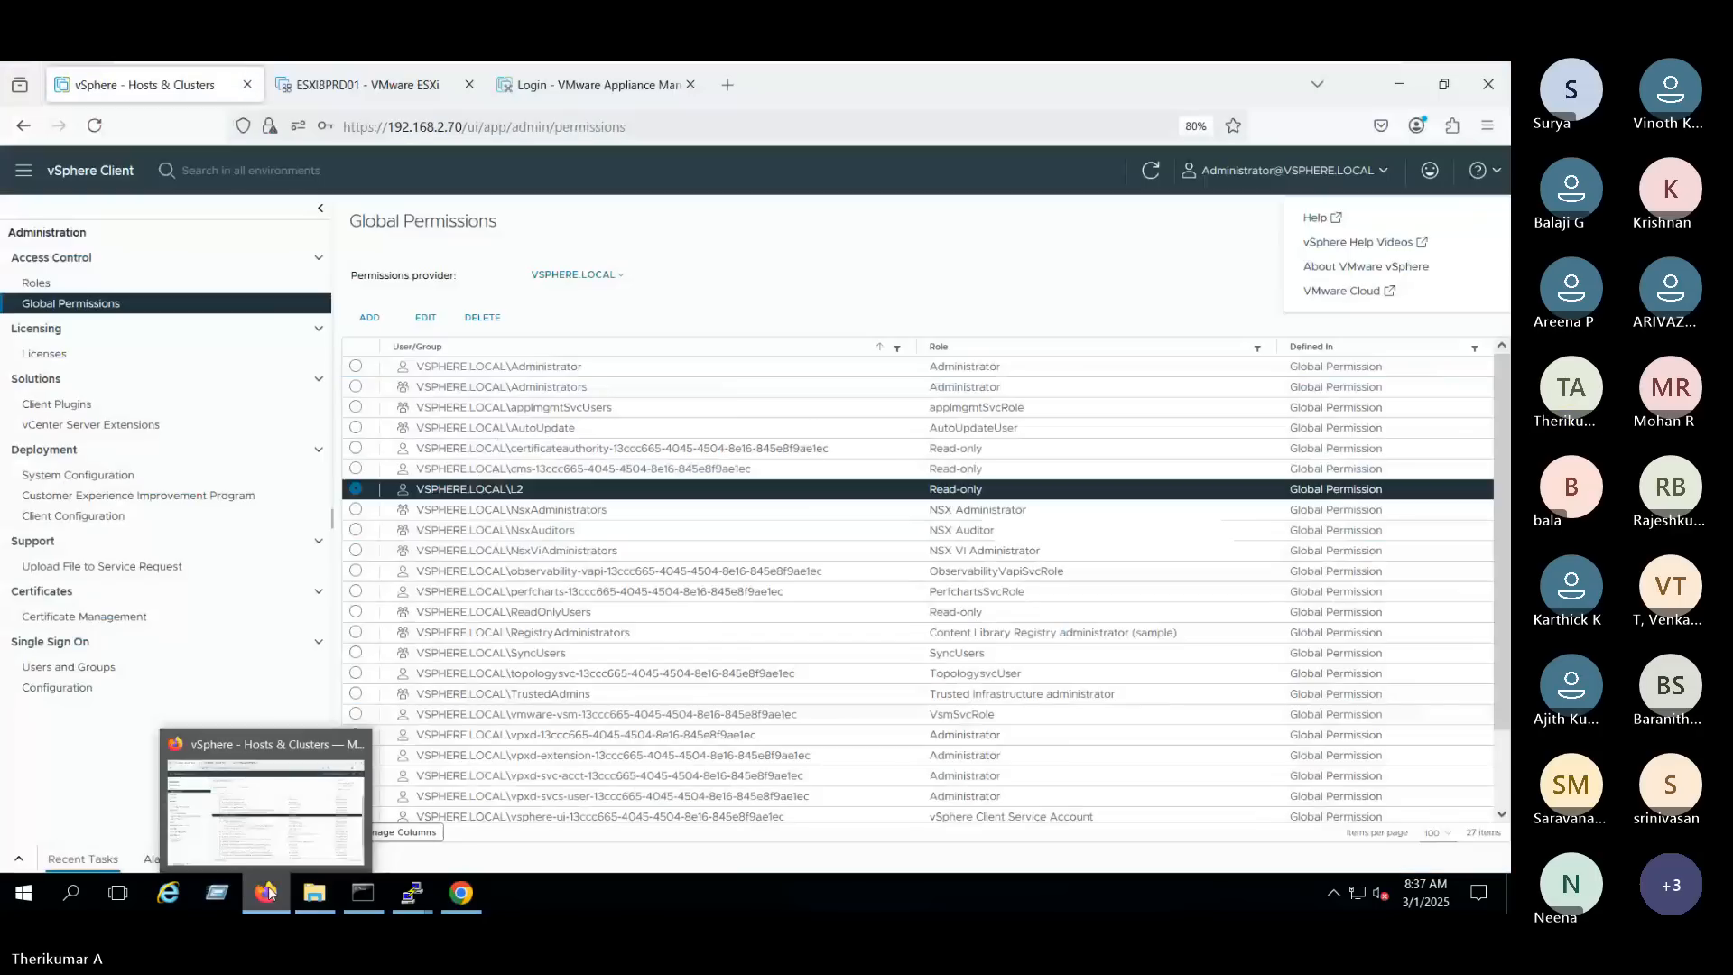
pyautogui.click(647, 72)
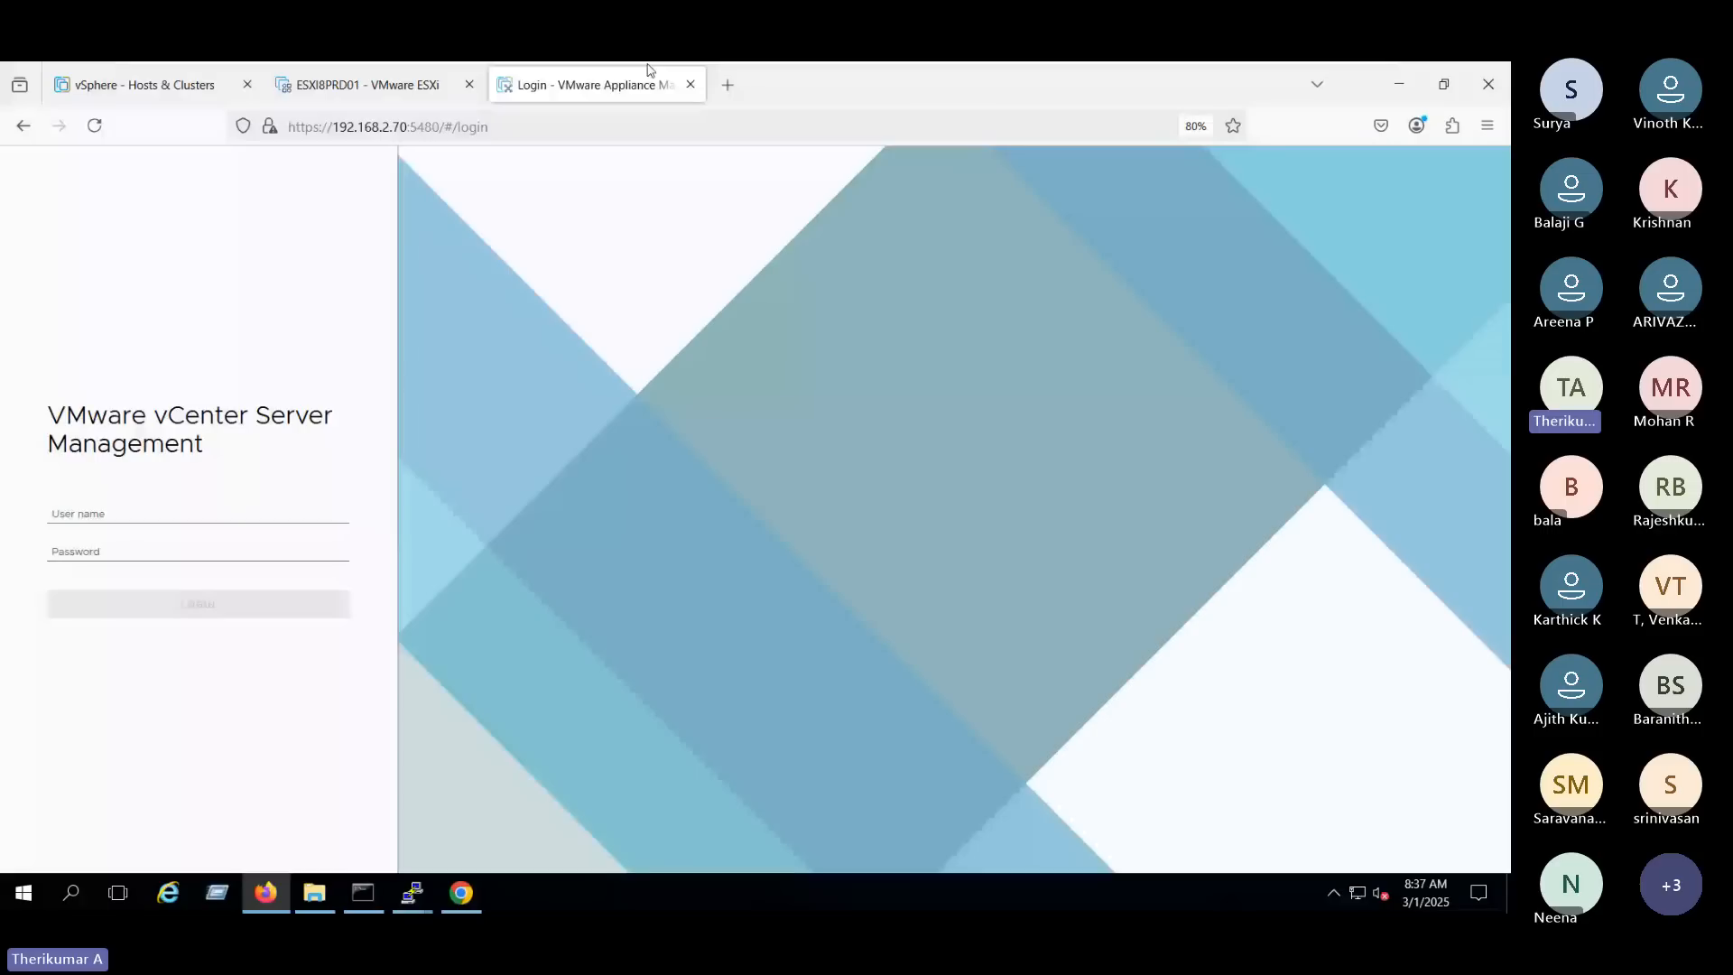
pyautogui.hotkey('ctrl', 't')
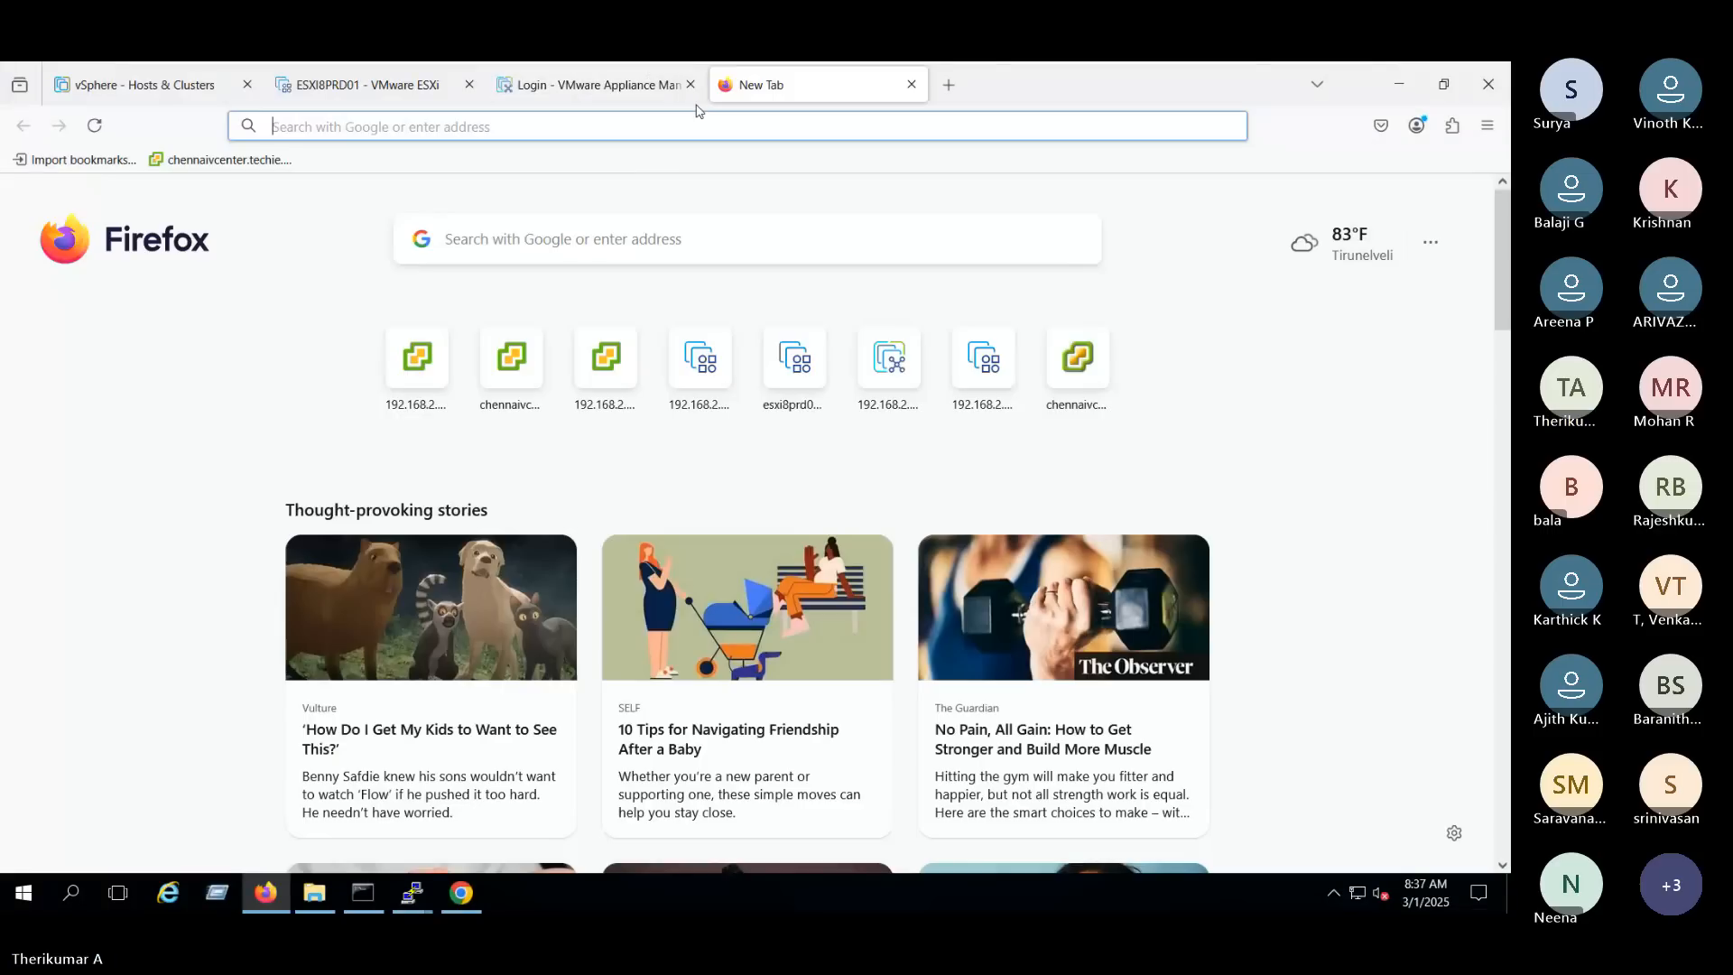
pyautogui.click(1489, 127)
pyautogui.click(1327, 273)
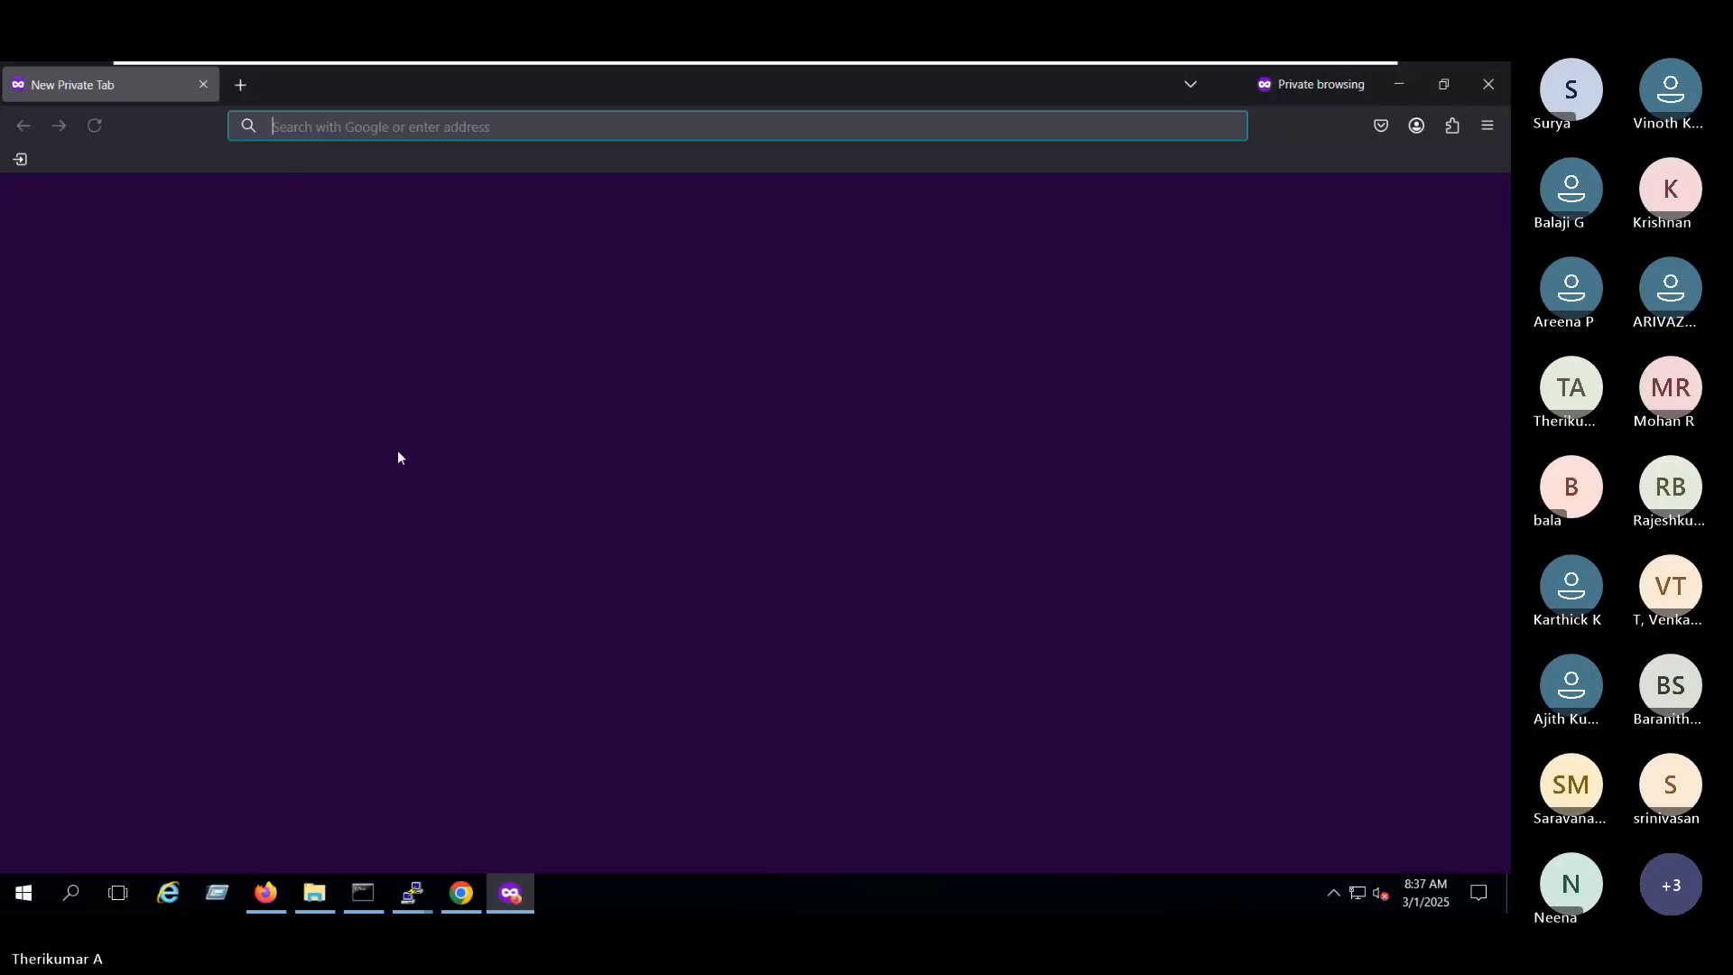
pyautogui.write('https://192.168.2.70')
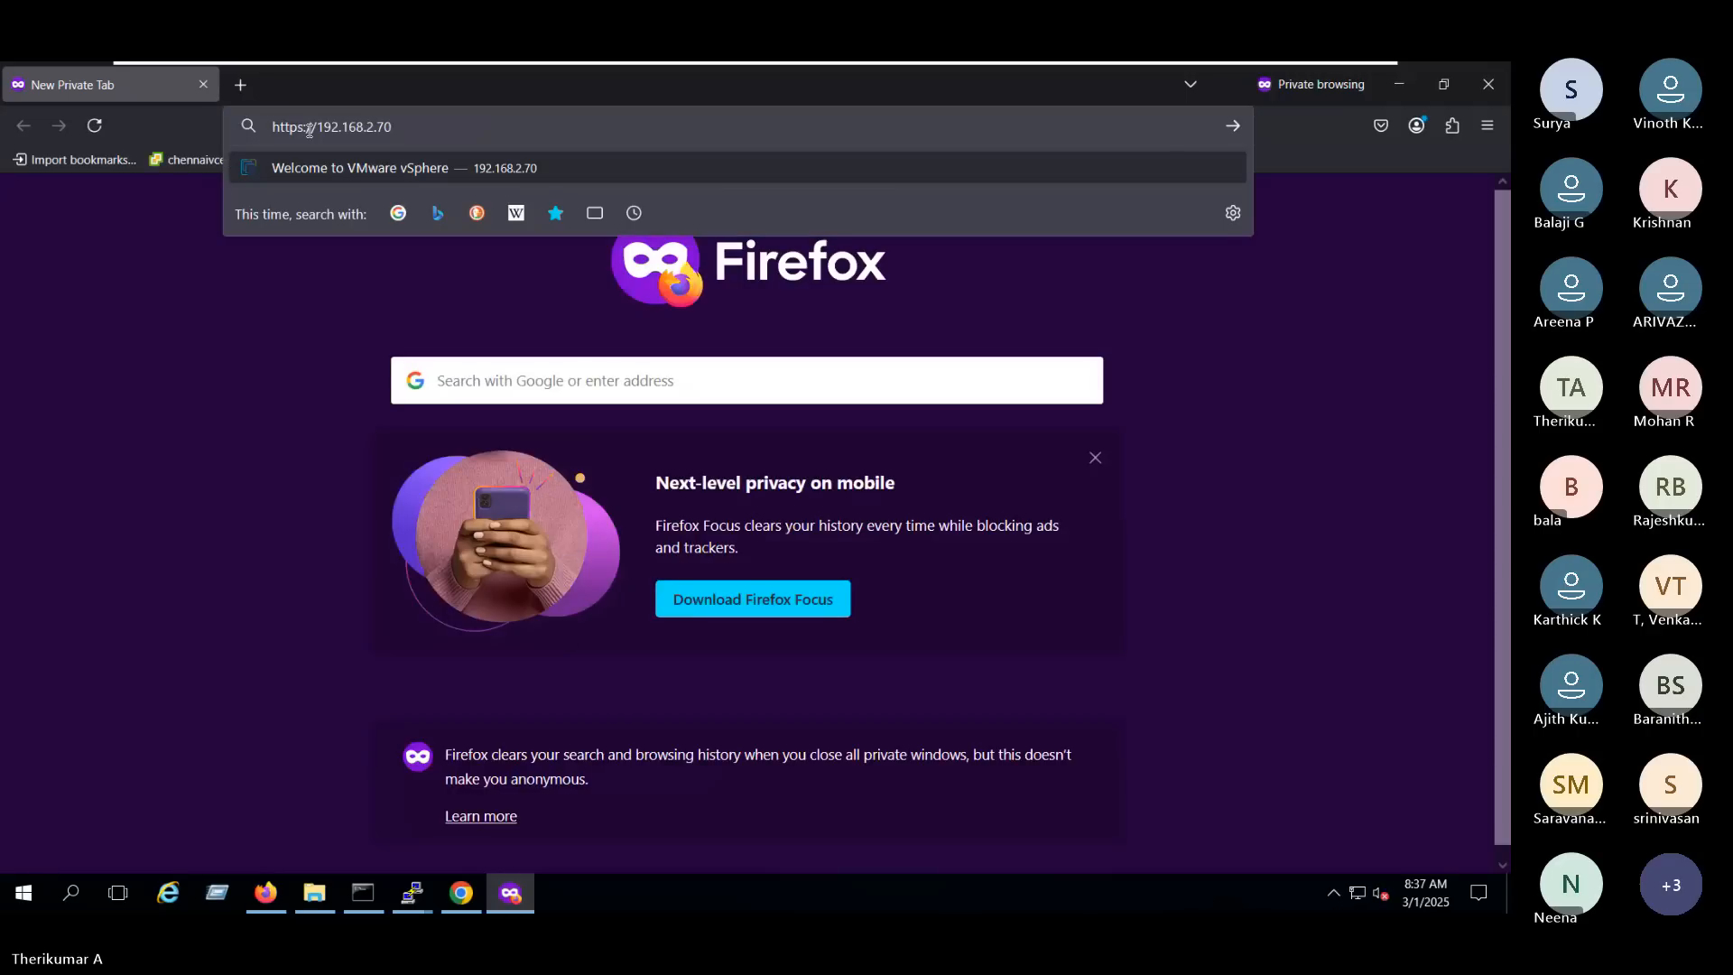
pyautogui.press('Return')
pyautogui.click(135, 246)
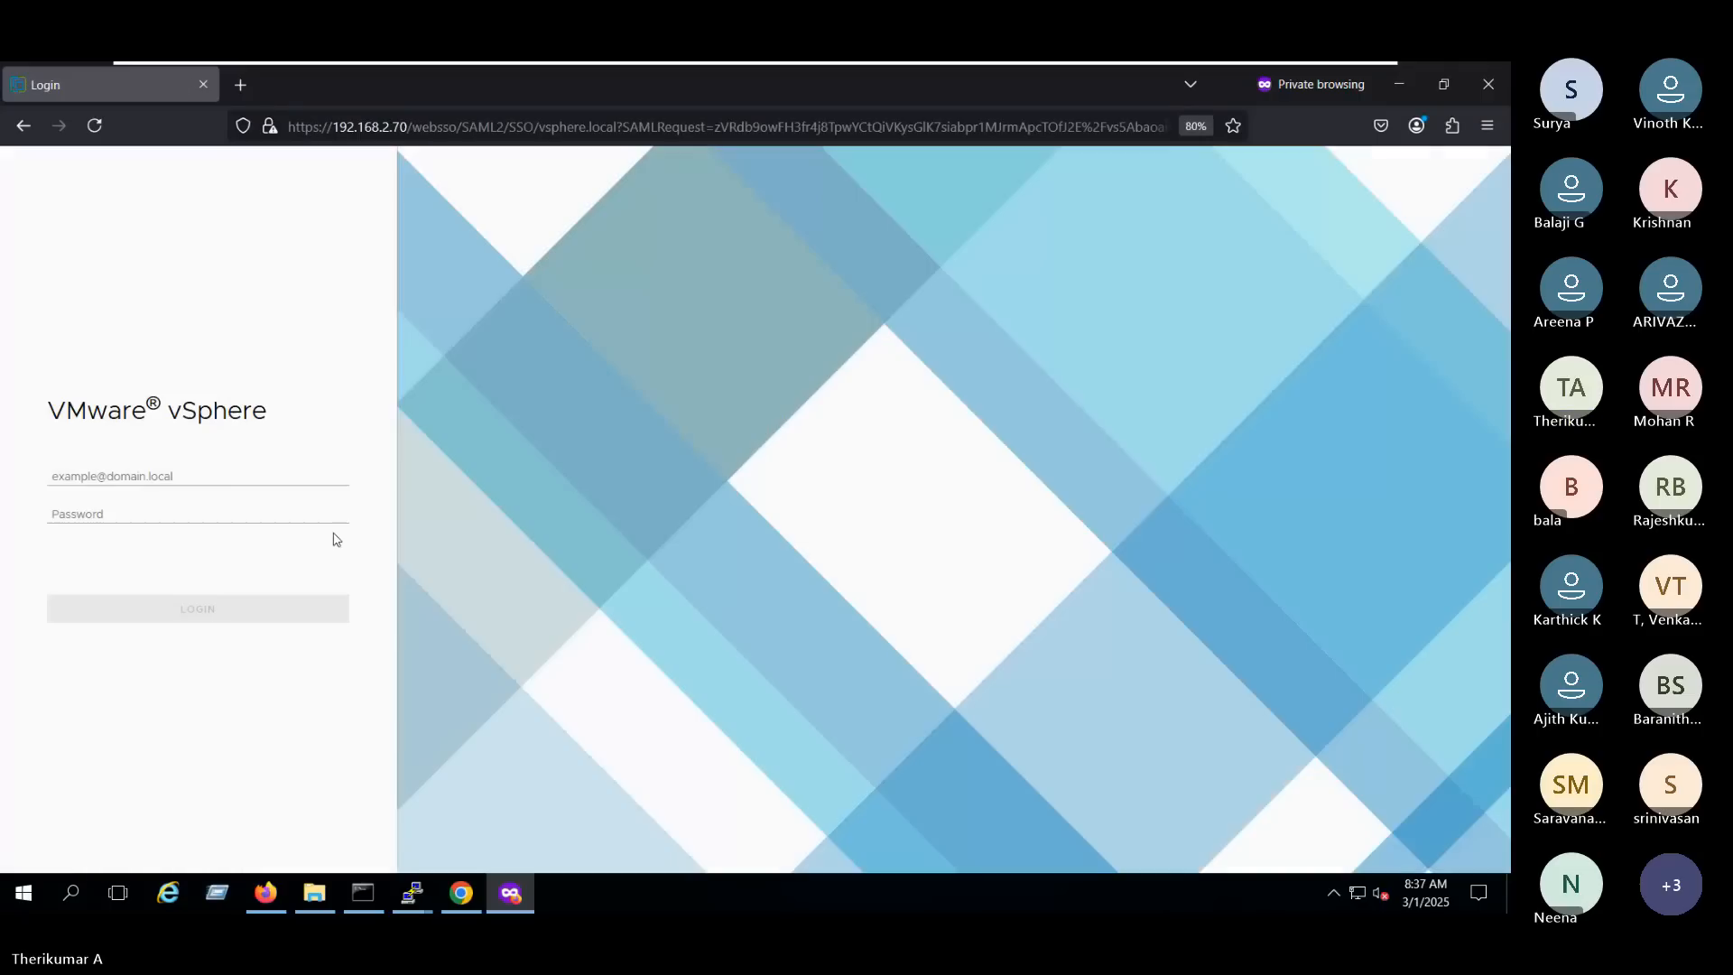
# - Fill in the saved administrator login and password, copy its user name, and paste it into the user name field of Chrome's vSphere login
pyautogui.click(205, 476)
pyautogui.click(192, 496)
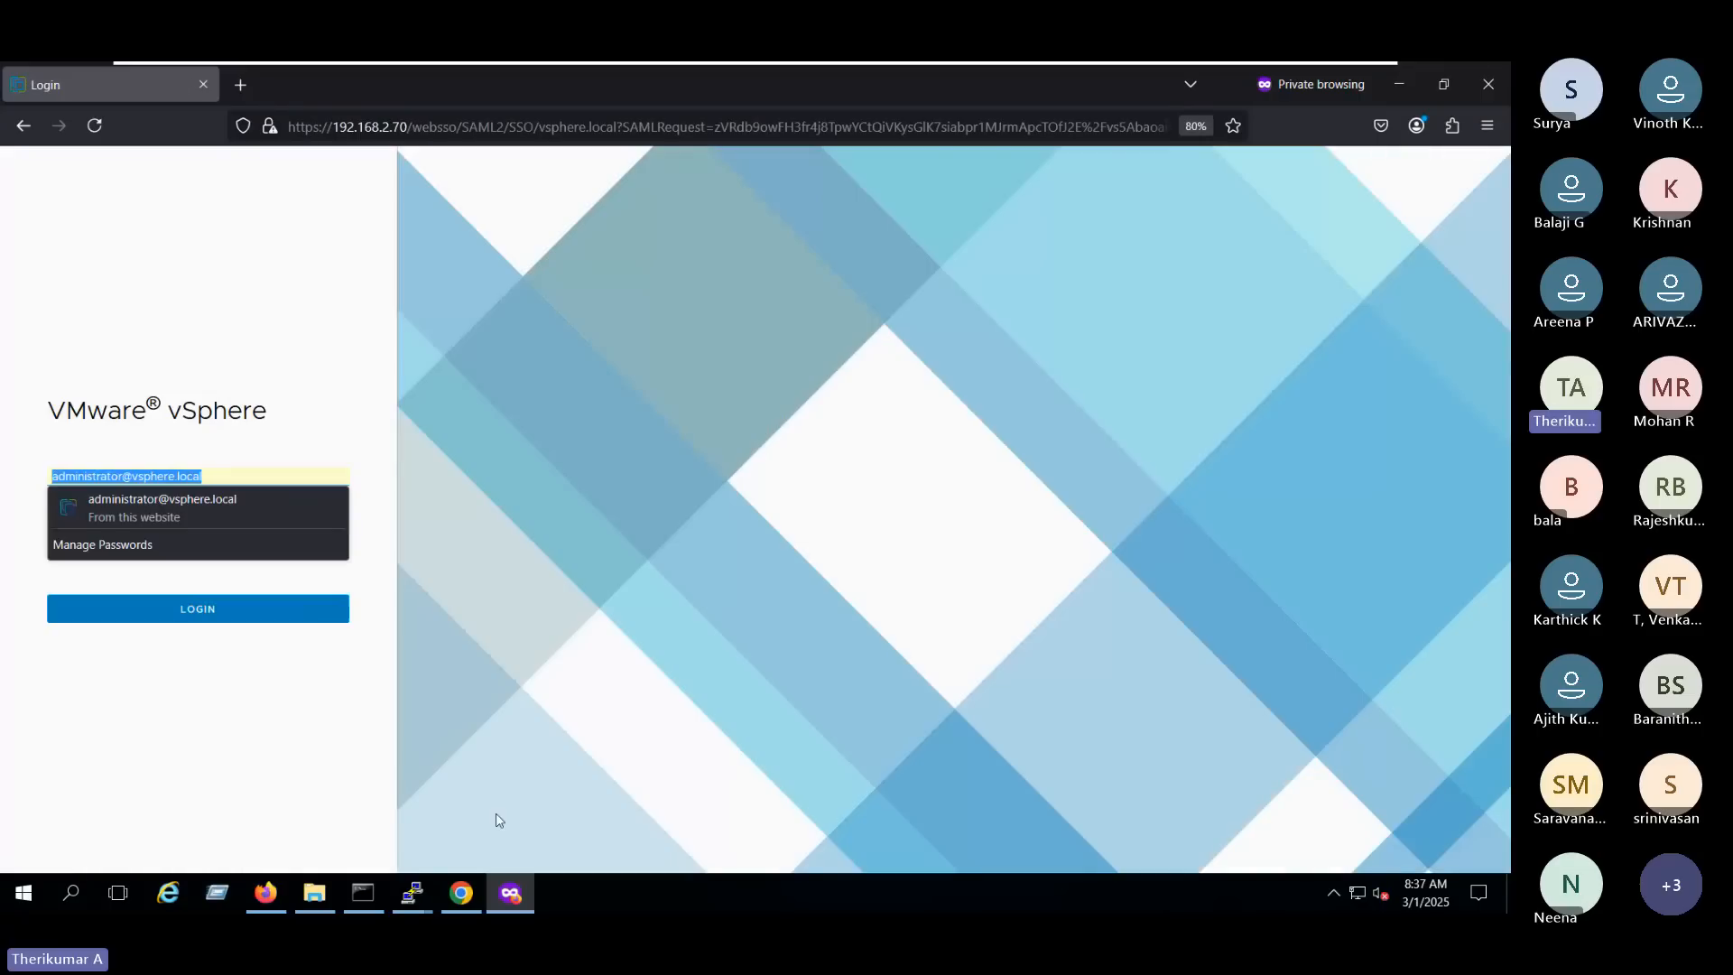
pyautogui.click(465, 896)
pyautogui.hotkey('ctrl', 'v')
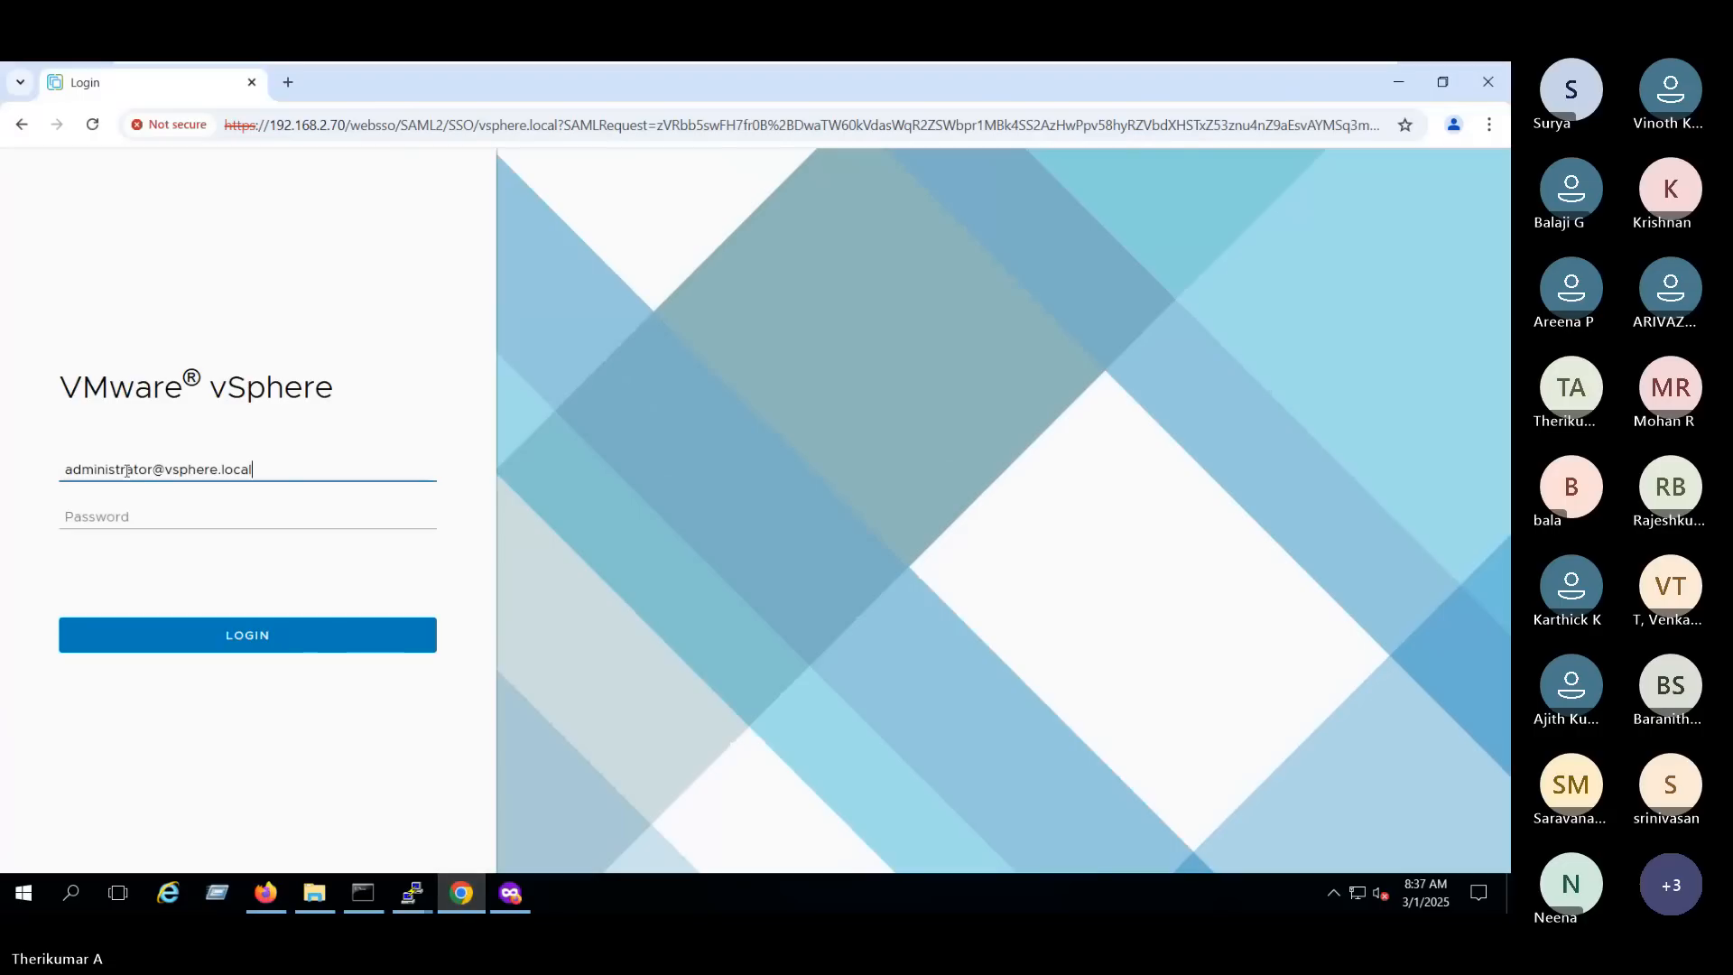
# - Replace the account part of the user name with L2, keeping the vsphere.local domain, and move to the password field
pyautogui.moveTo(157, 469); pyautogui.dragTo(31, 475)
pyautogui.press('BackSpace')
pyautogui.write('L')
pyautogui.write('2')
pyautogui.press('Tab')
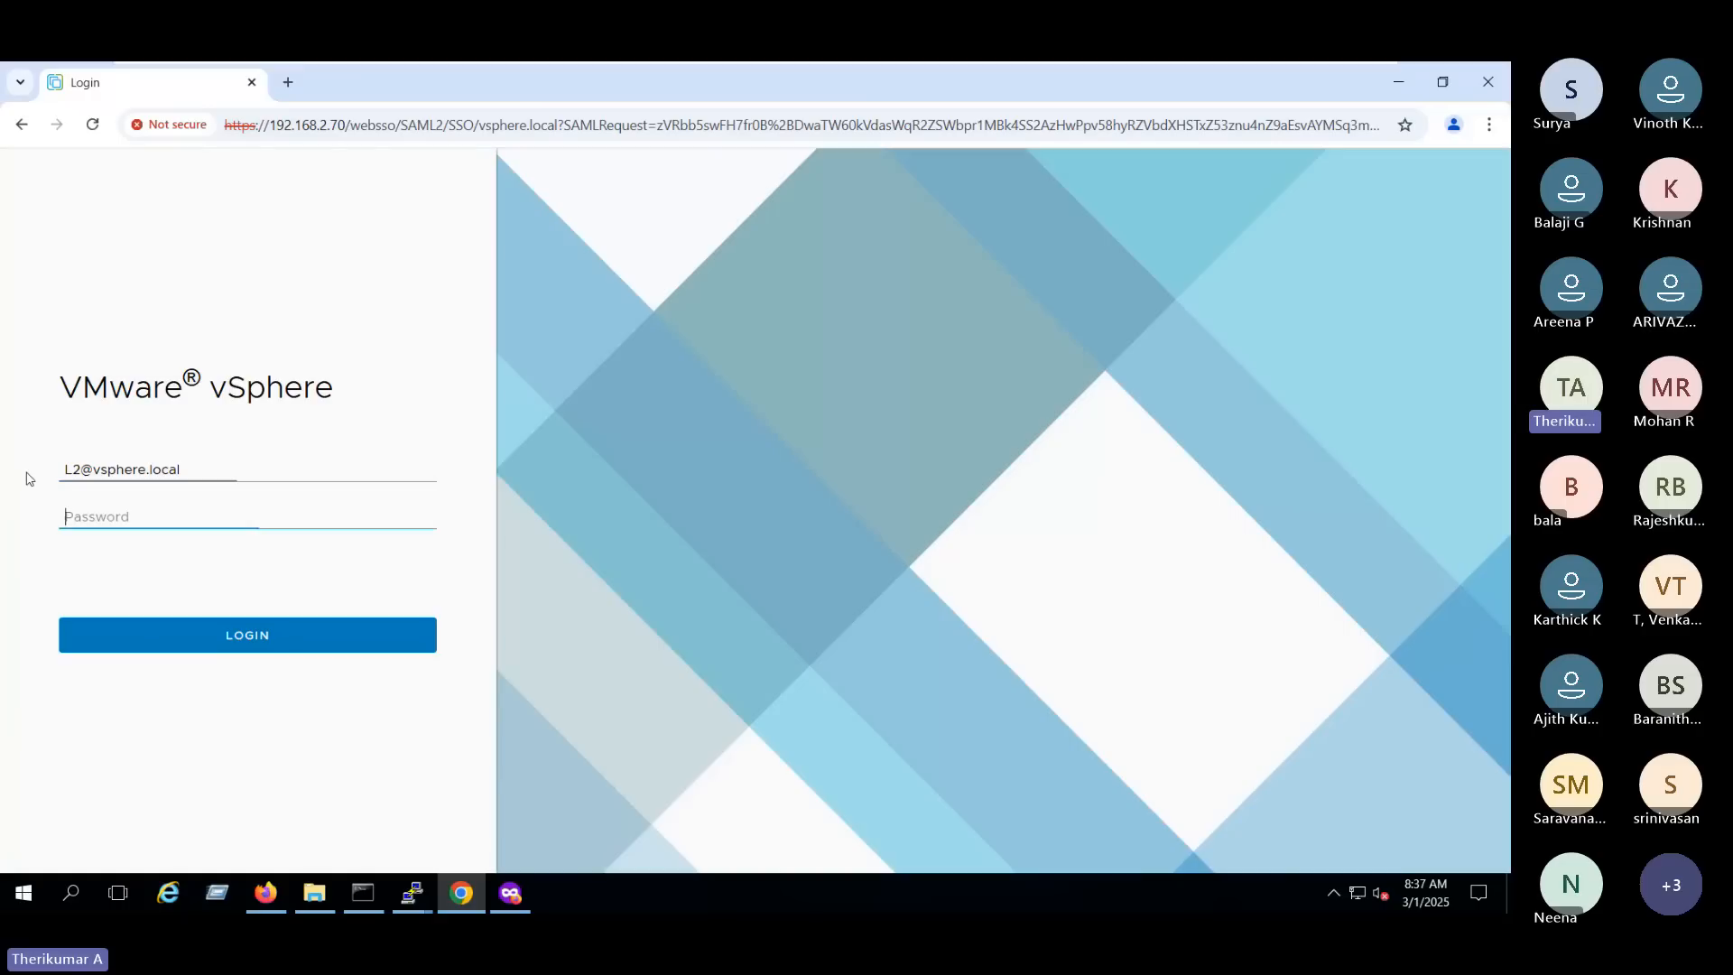
# - Enter the L2 account's password, try to log in to vSphere in Chrome, and return to the login screen
pyautogui.write('••••••••••')
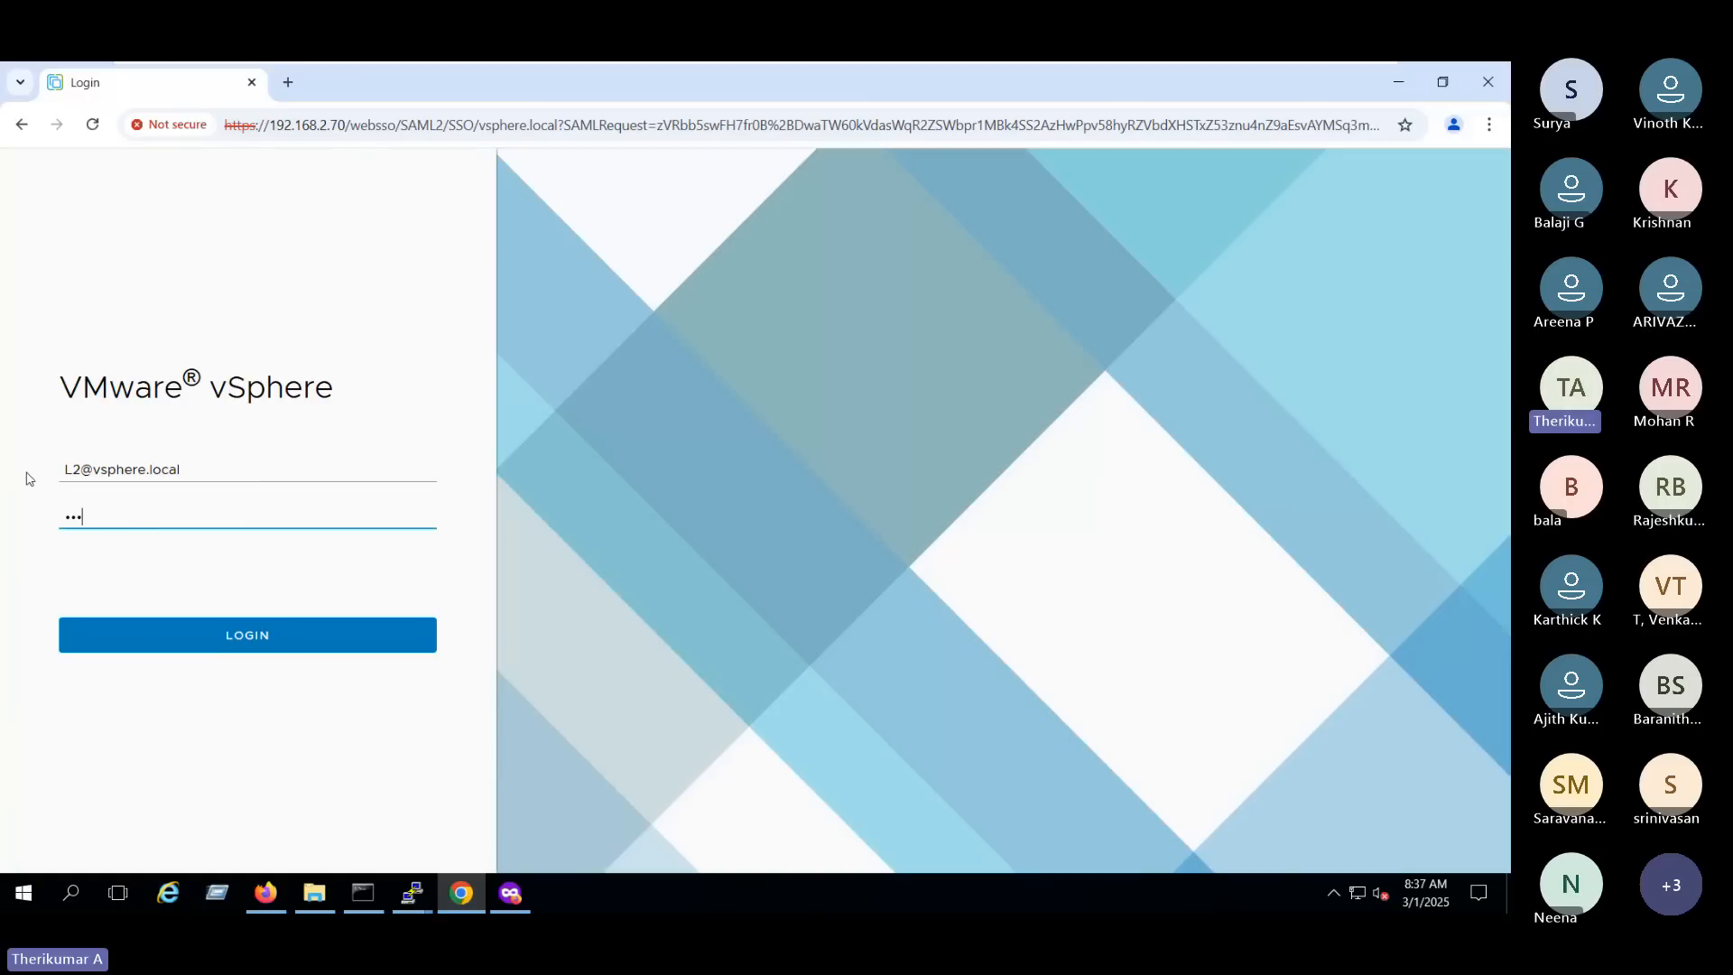
pyautogui.press('Return')
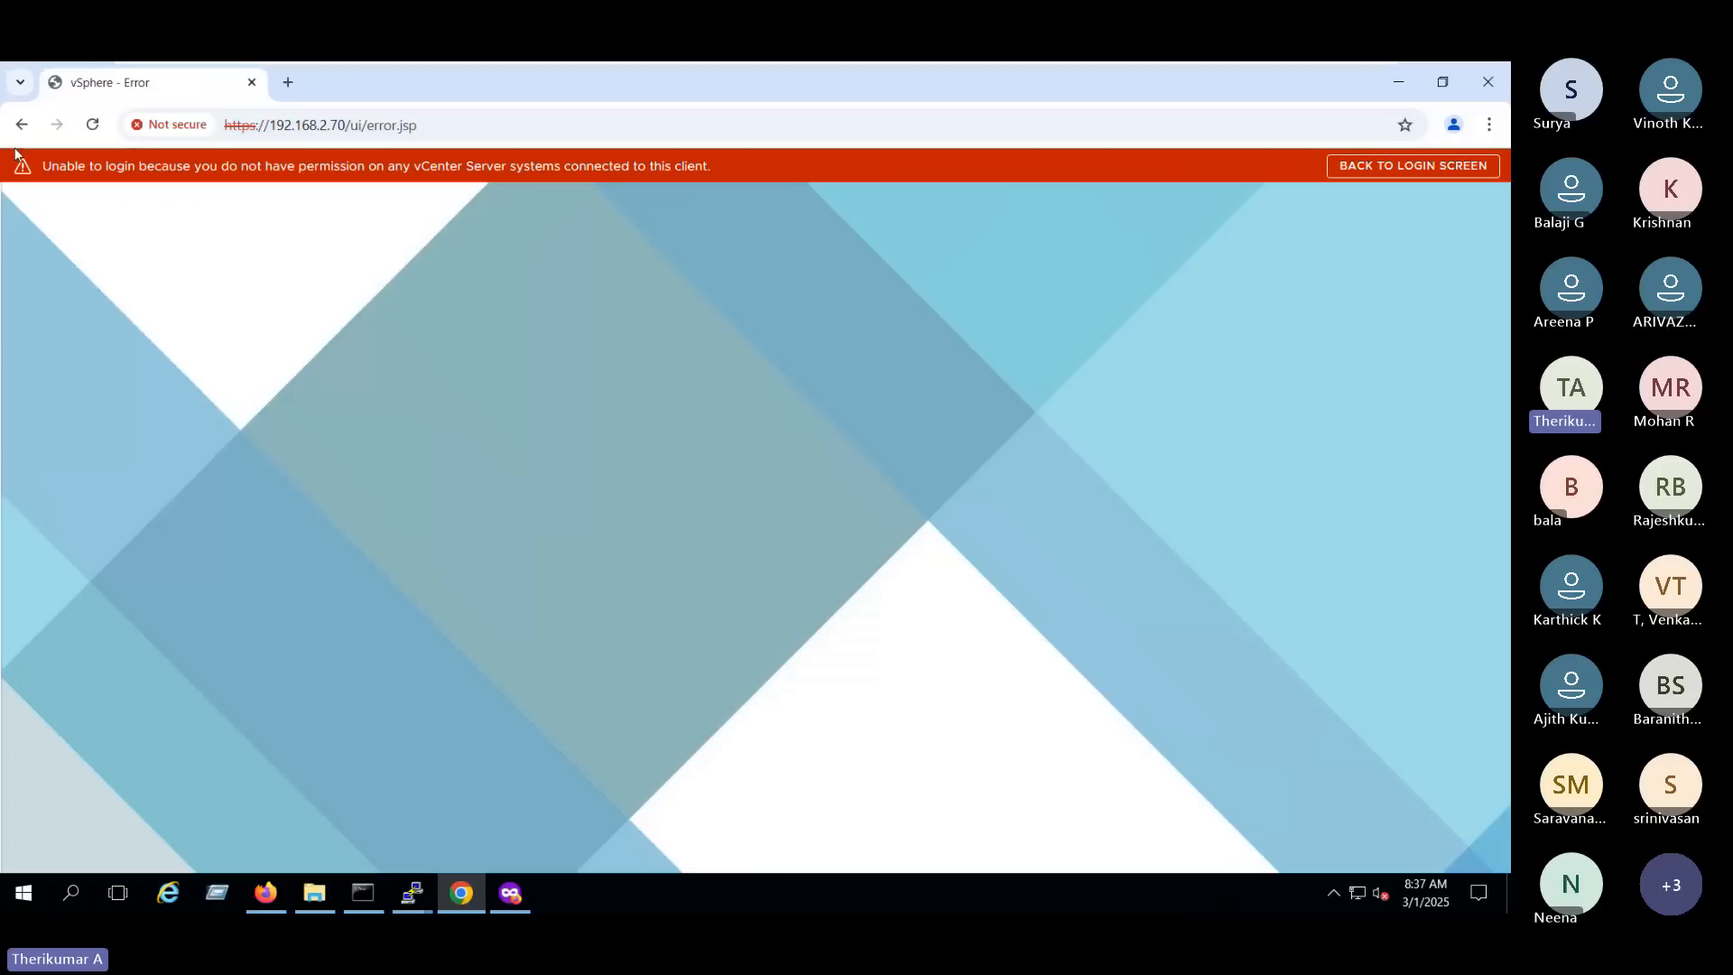
pyautogui.moveTo(43, 167); pyautogui.dragTo(695, 185)
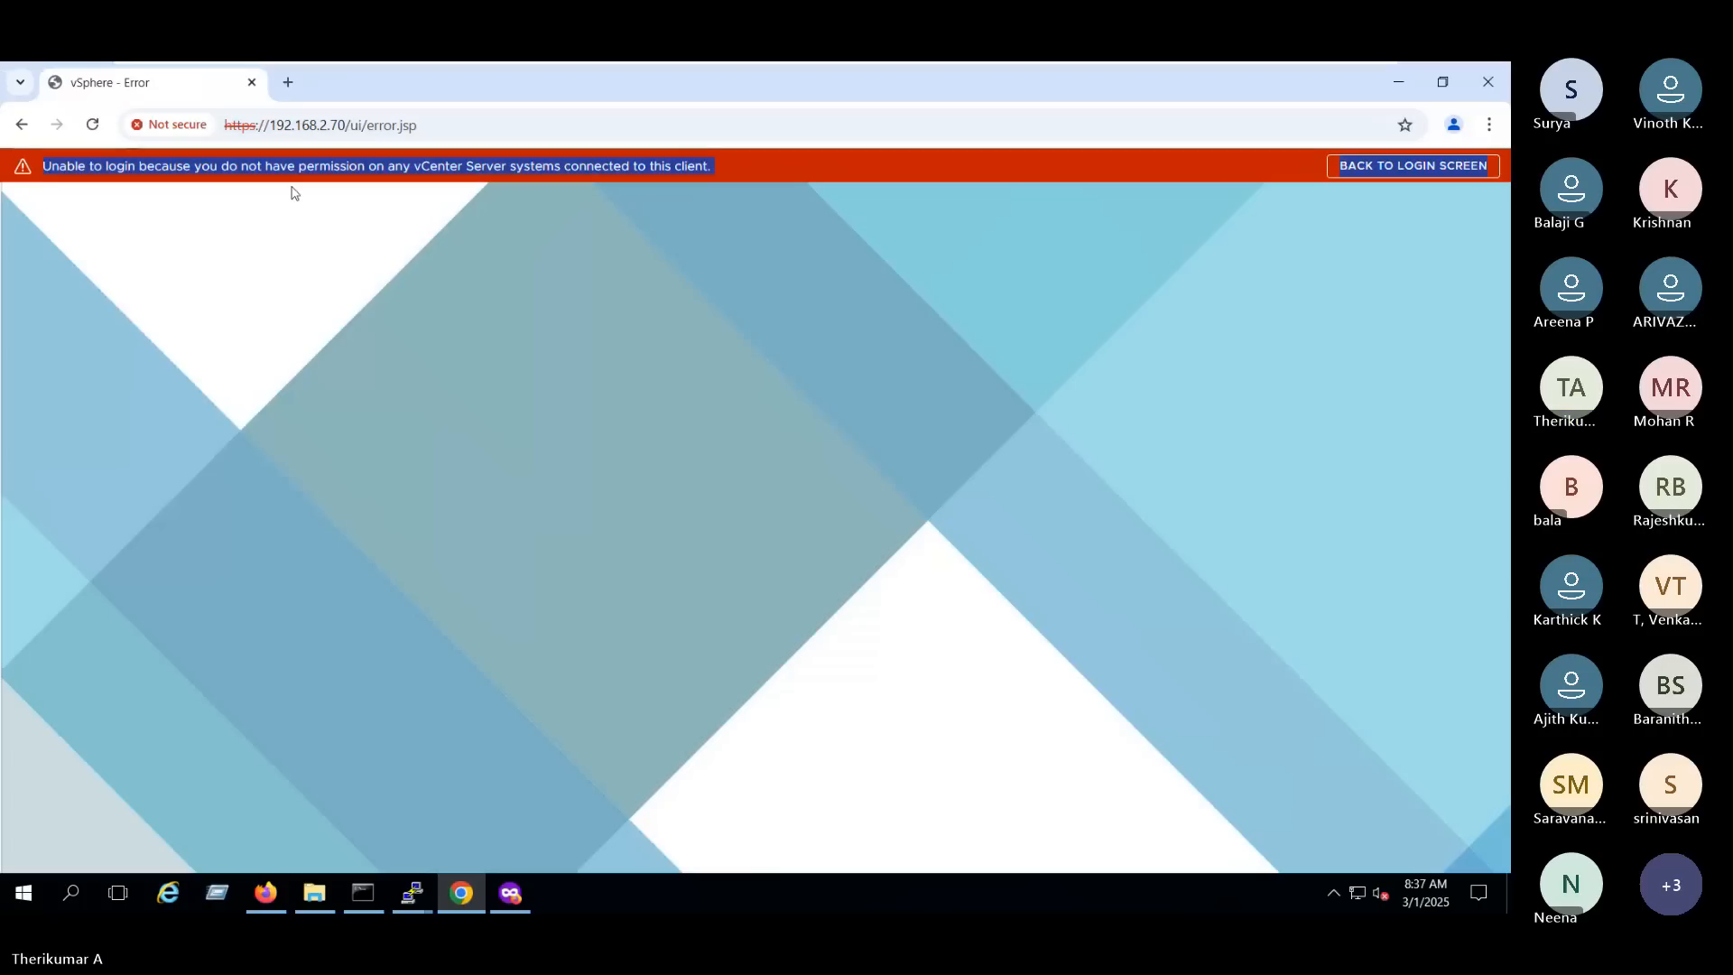
pyautogui.click(1336, 168)
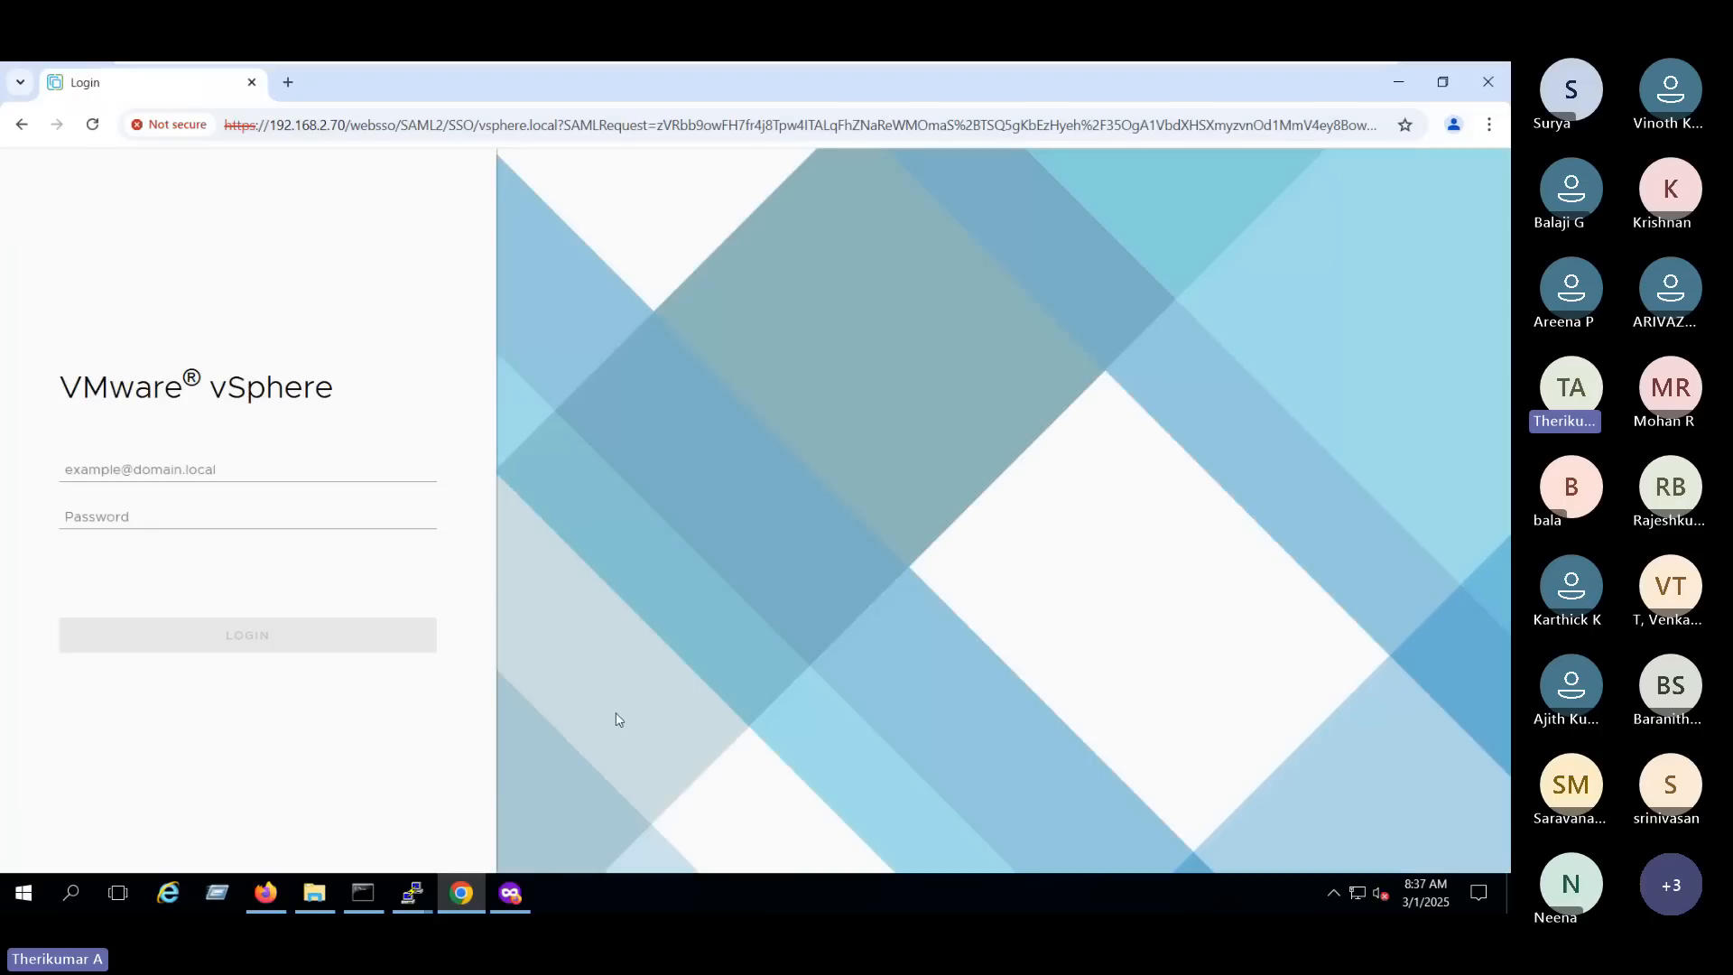
# - Switch to the administrator's vSphere session in Firefox and review L2's role and propagation settings in Global Permissions without changing them
pyautogui.click(510, 894)
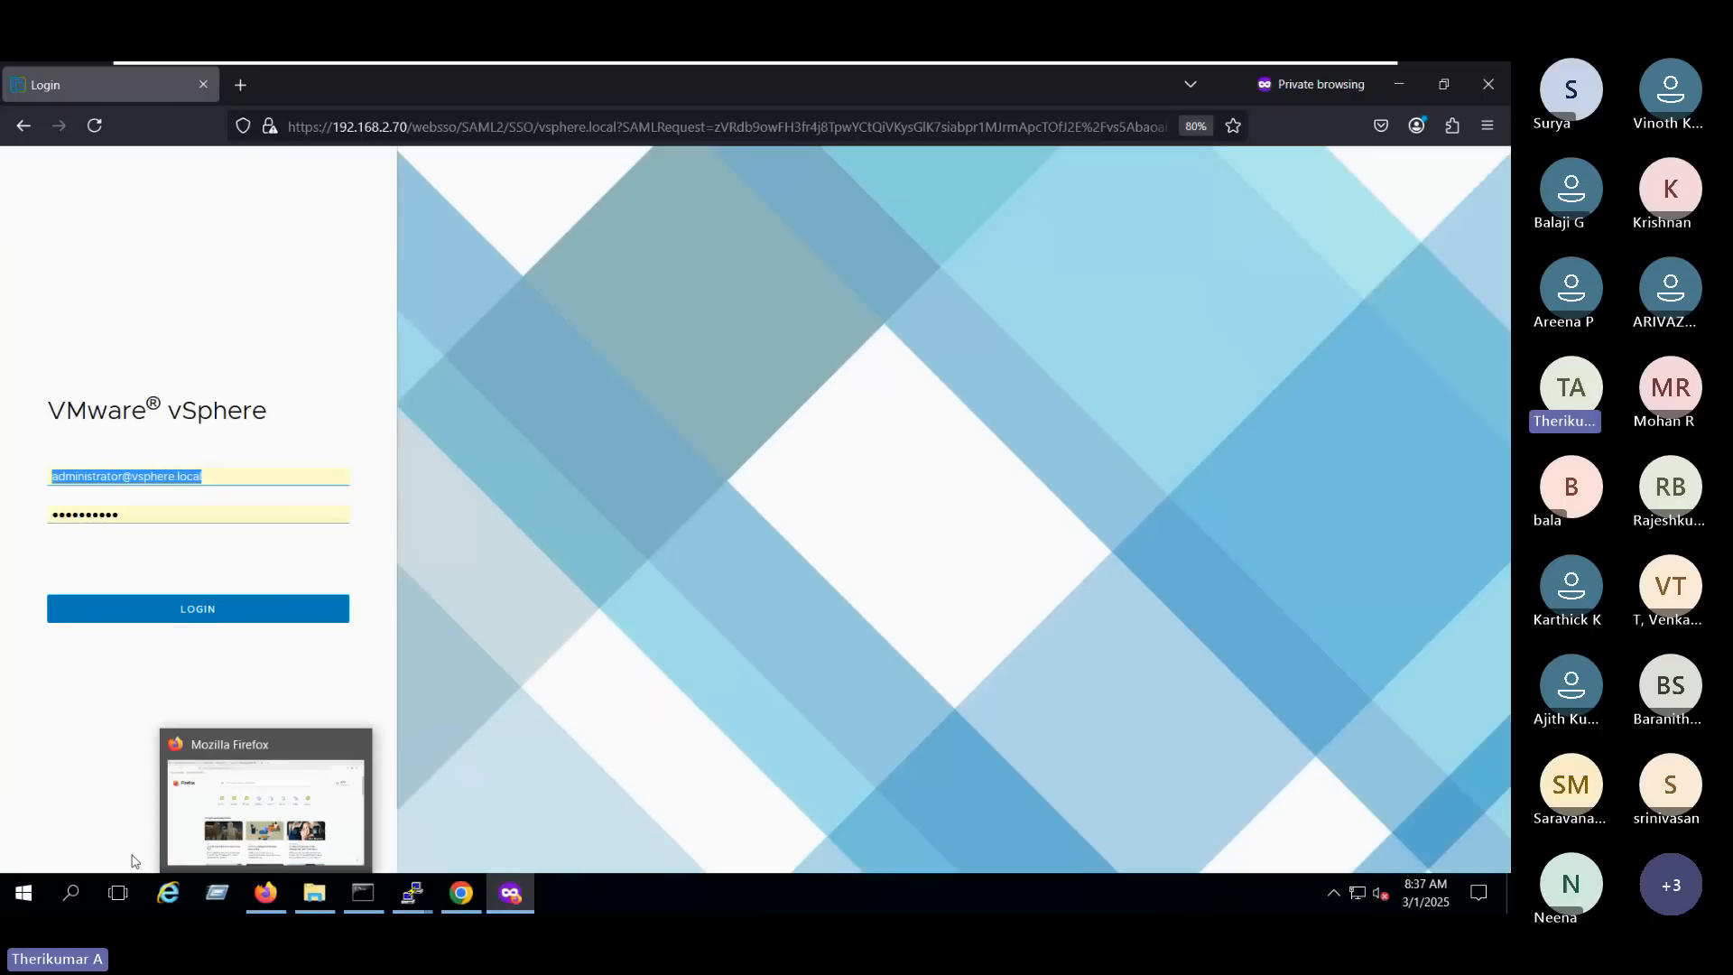
pyautogui.click(283, 890)
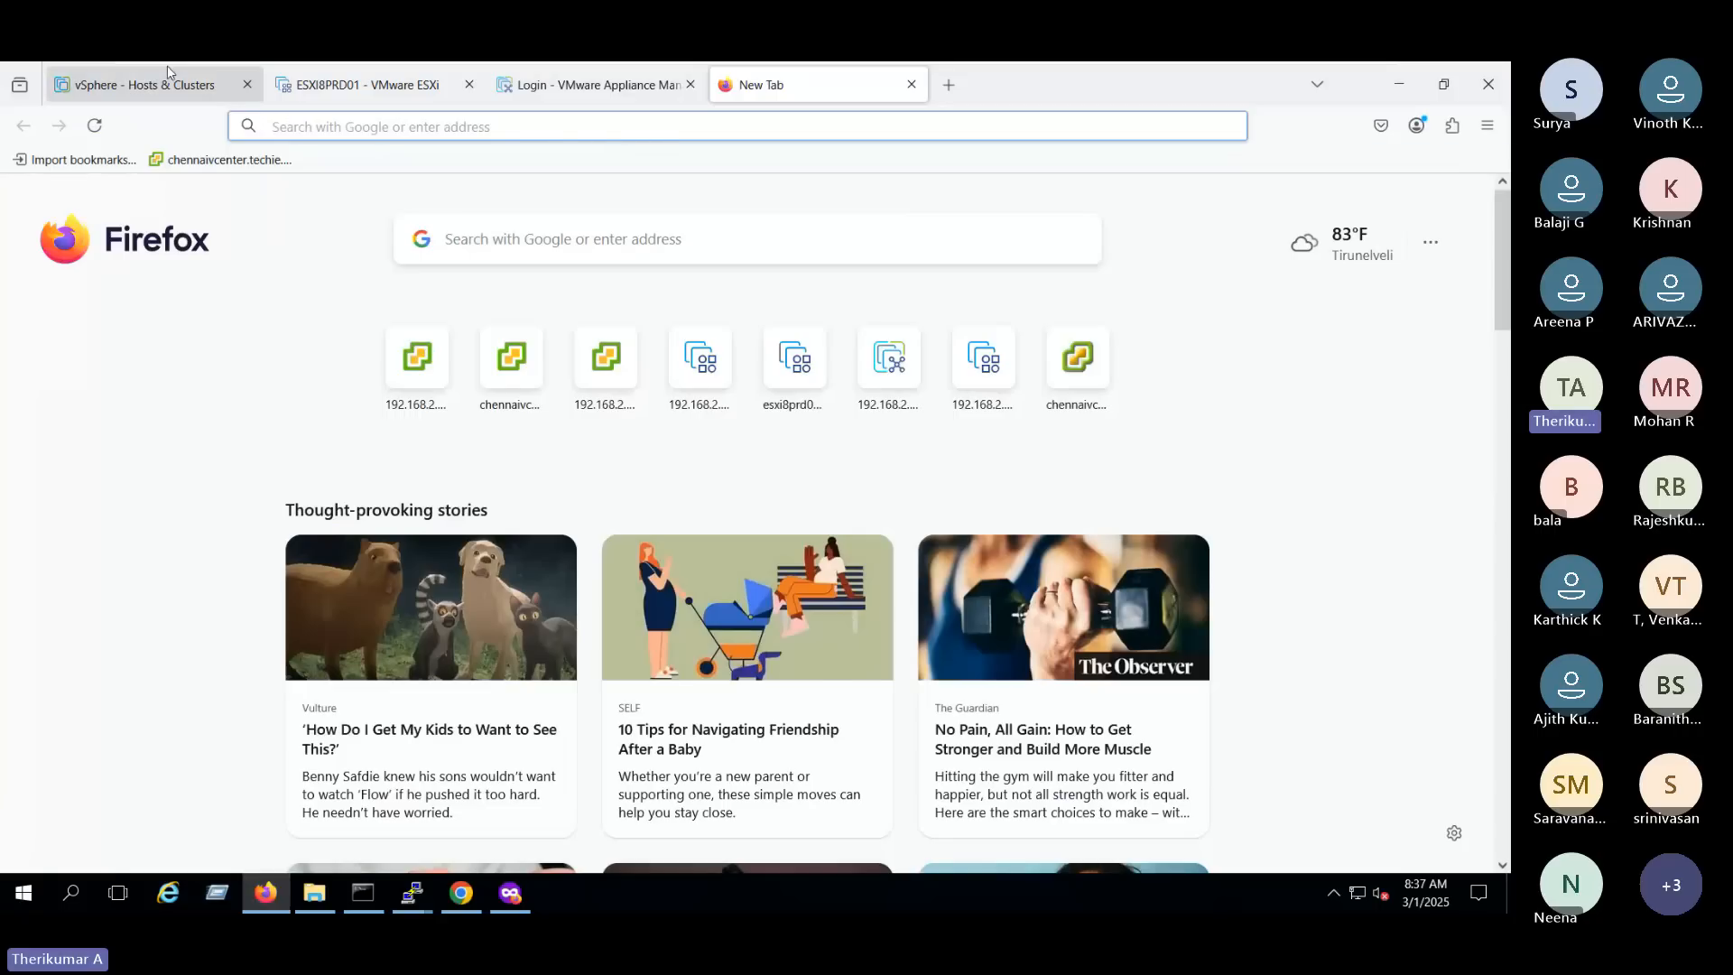
pyautogui.click(145, 84)
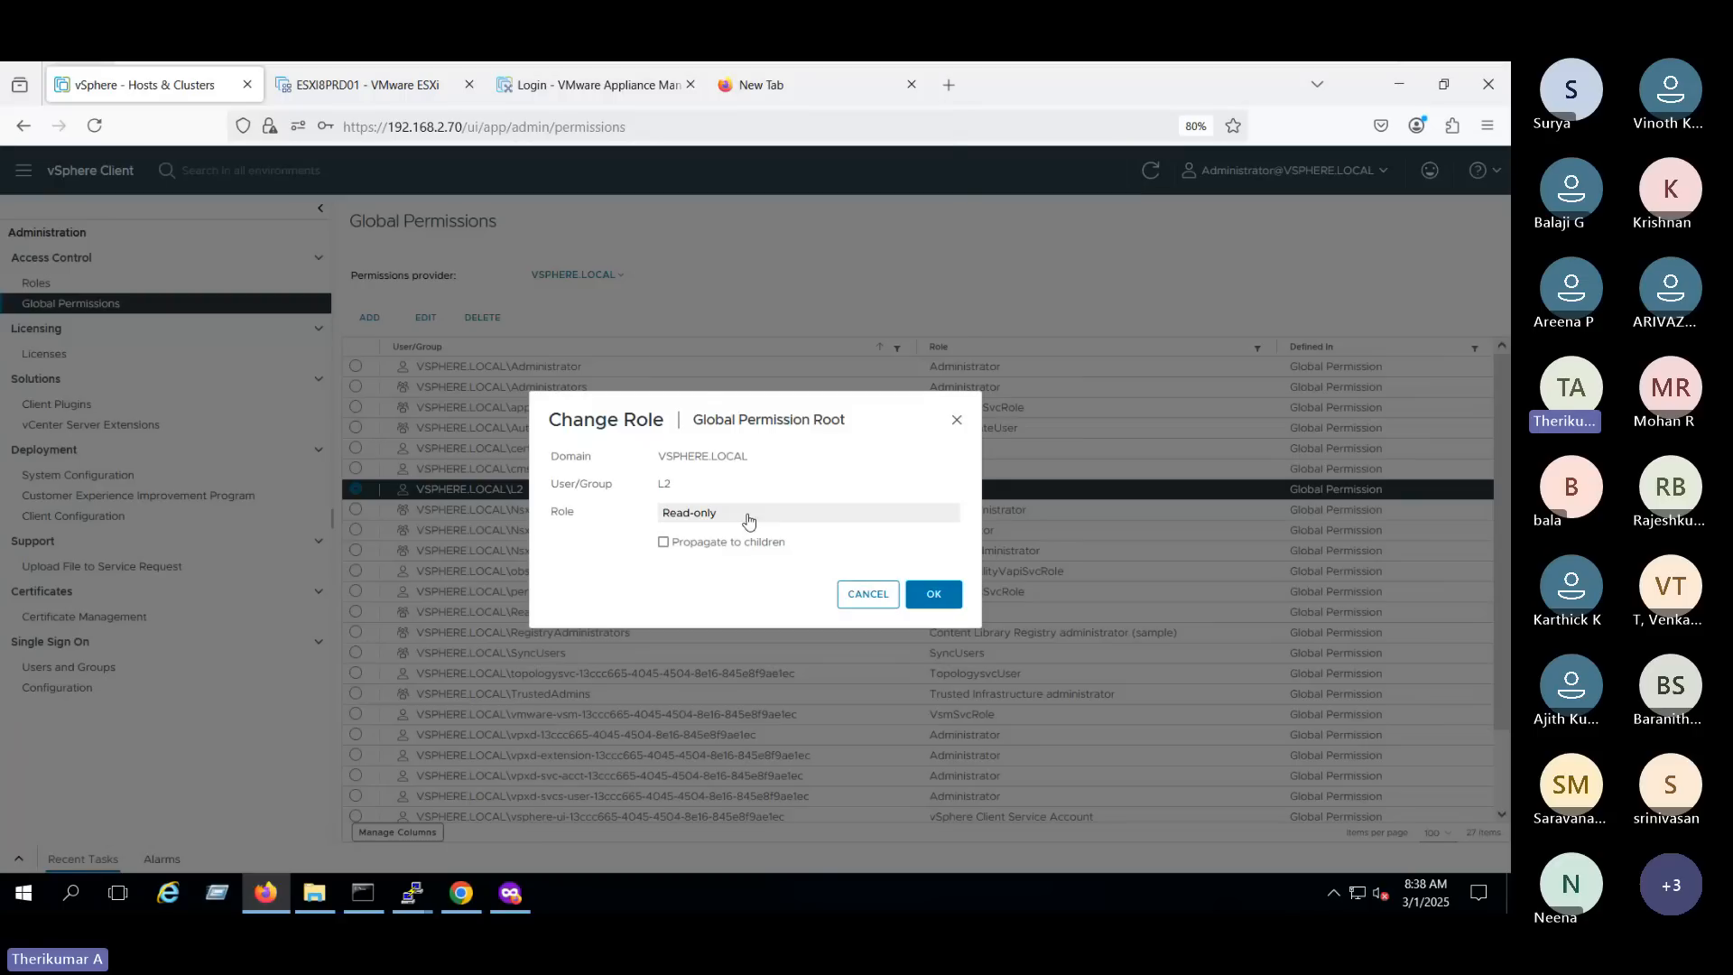
pyautogui.click(749, 514)
pyautogui.click(748, 514)
pyautogui.click(862, 598)
# - Review the L2 account's details under Users and Groups, look at the roles list, and return to Global Permissions
pyautogui.click(83, 667)
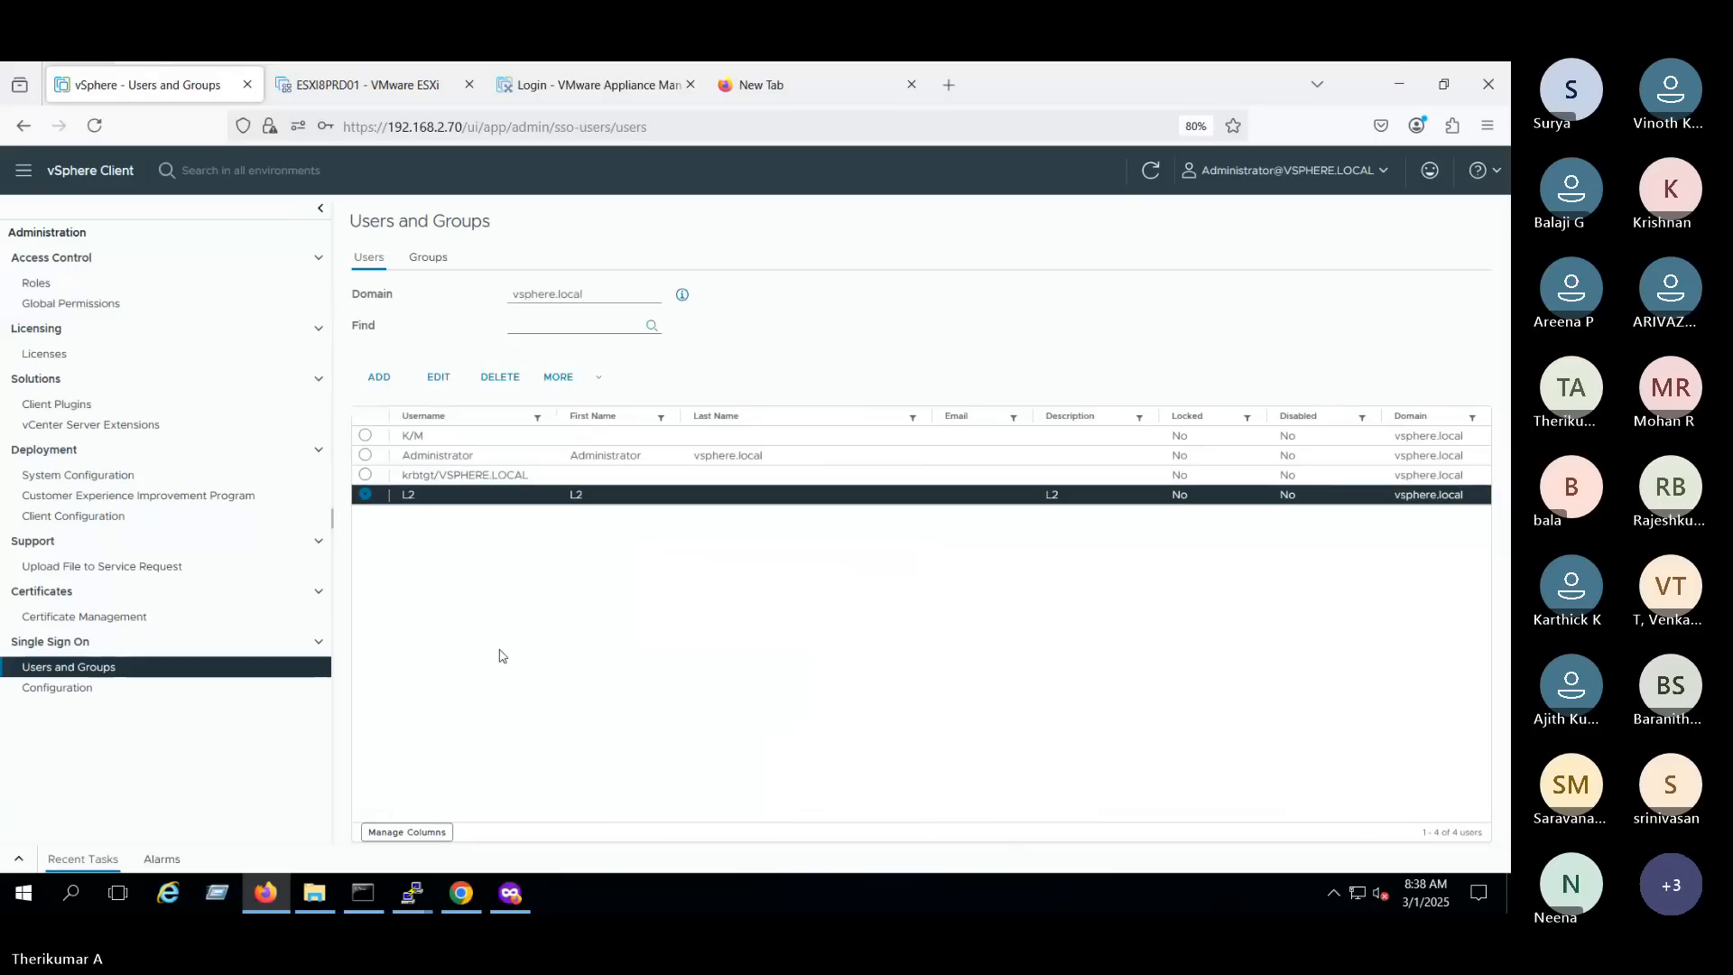
pyautogui.click(439, 377)
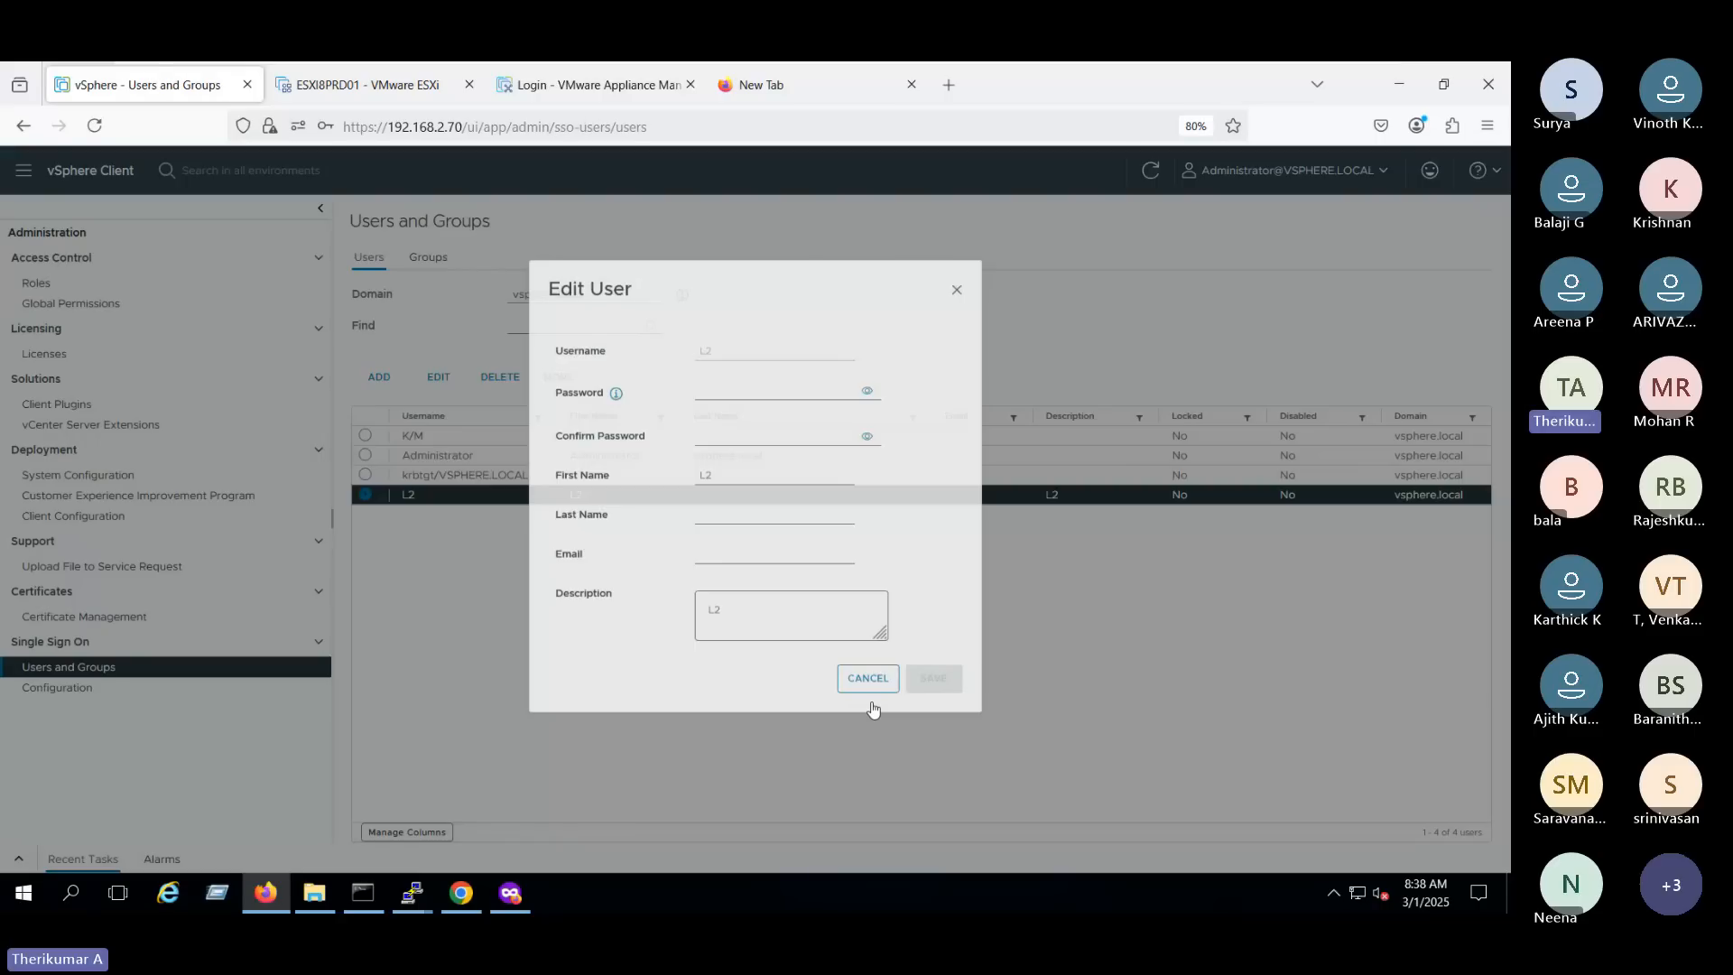
pyautogui.click(844, 713)
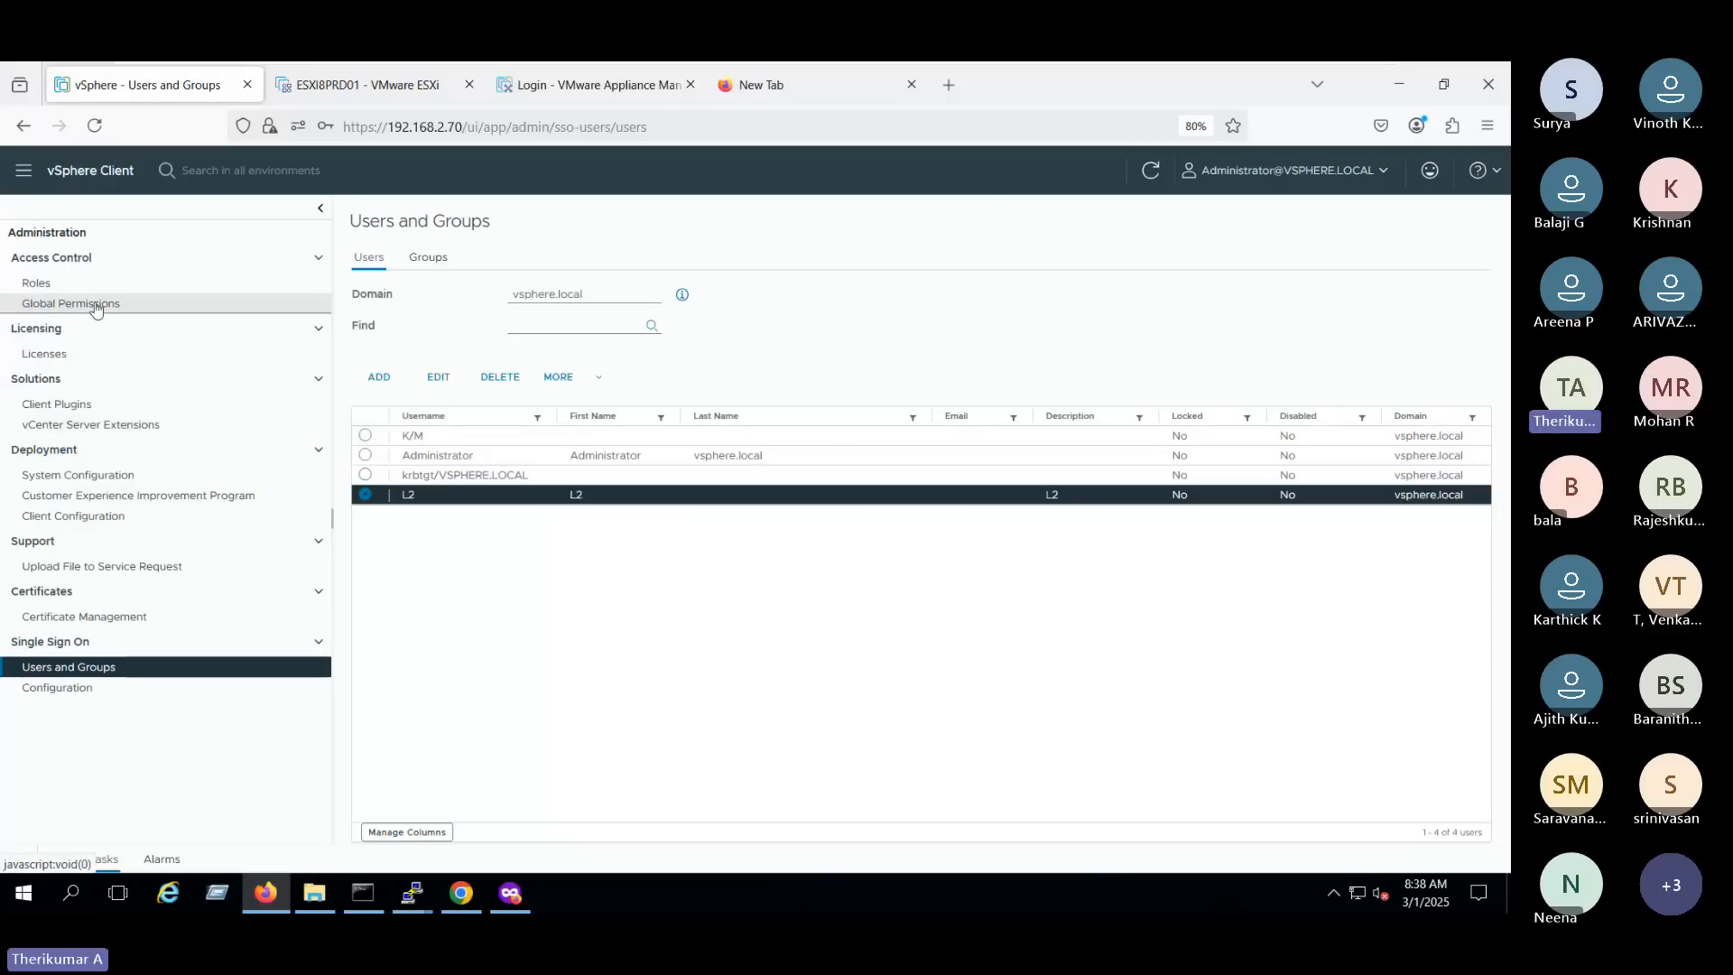
pyautogui.click(74, 284)
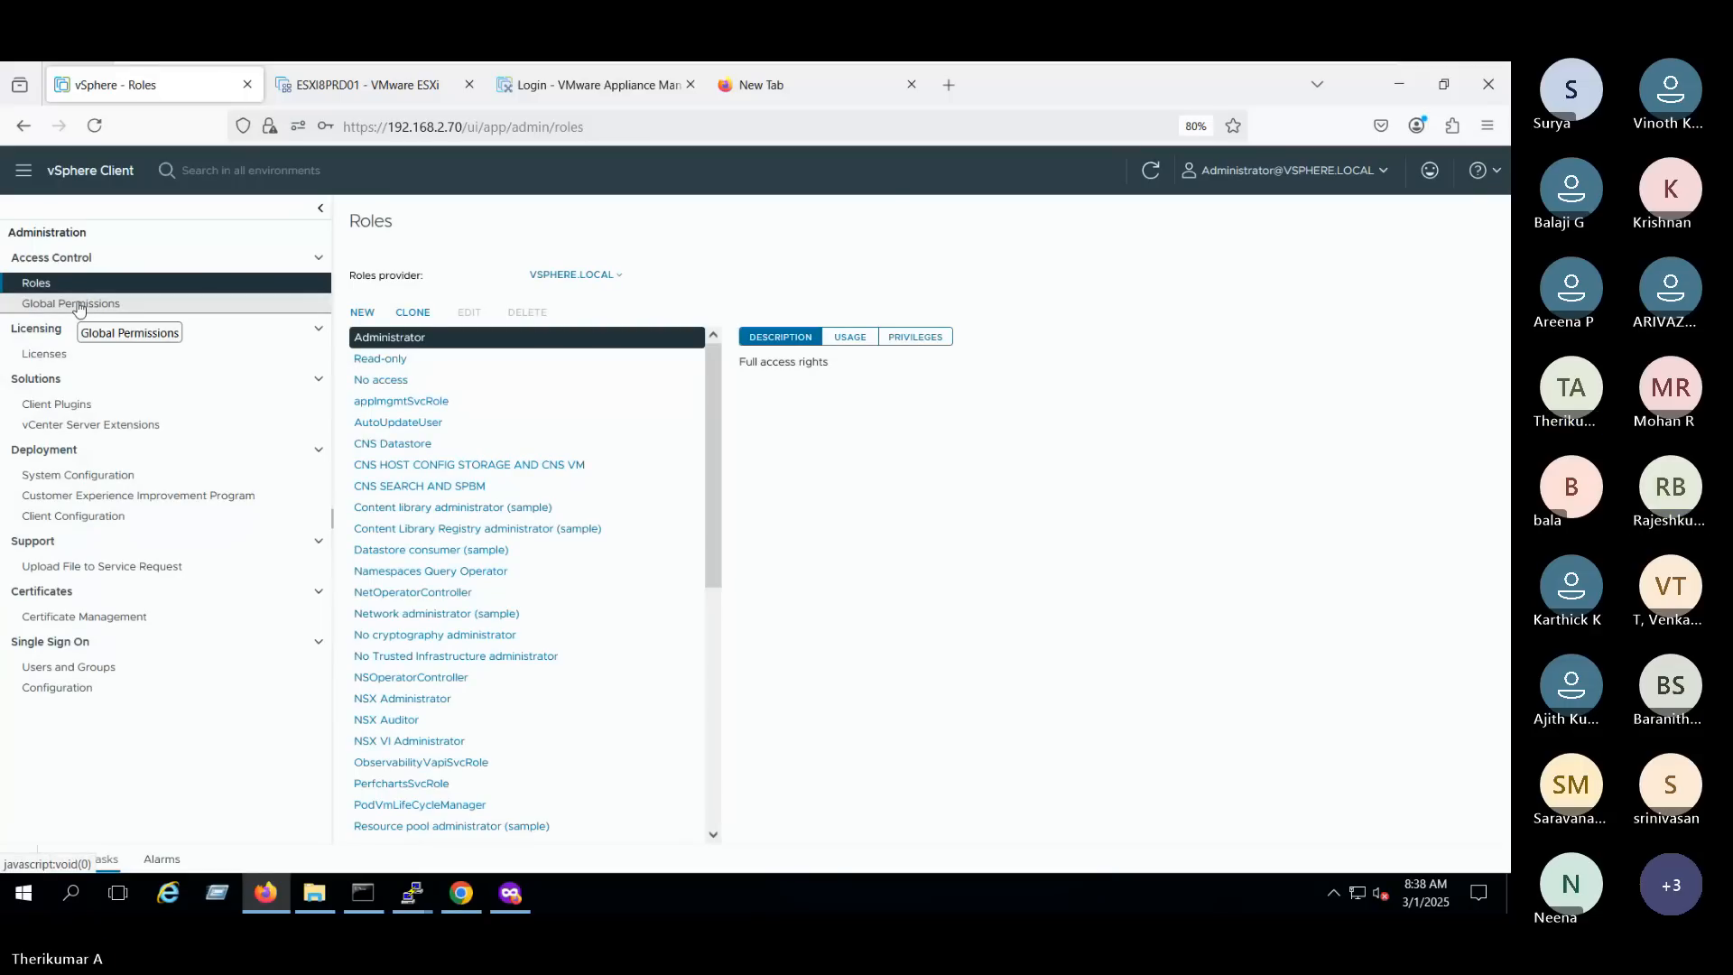
pyautogui.click(79, 304)
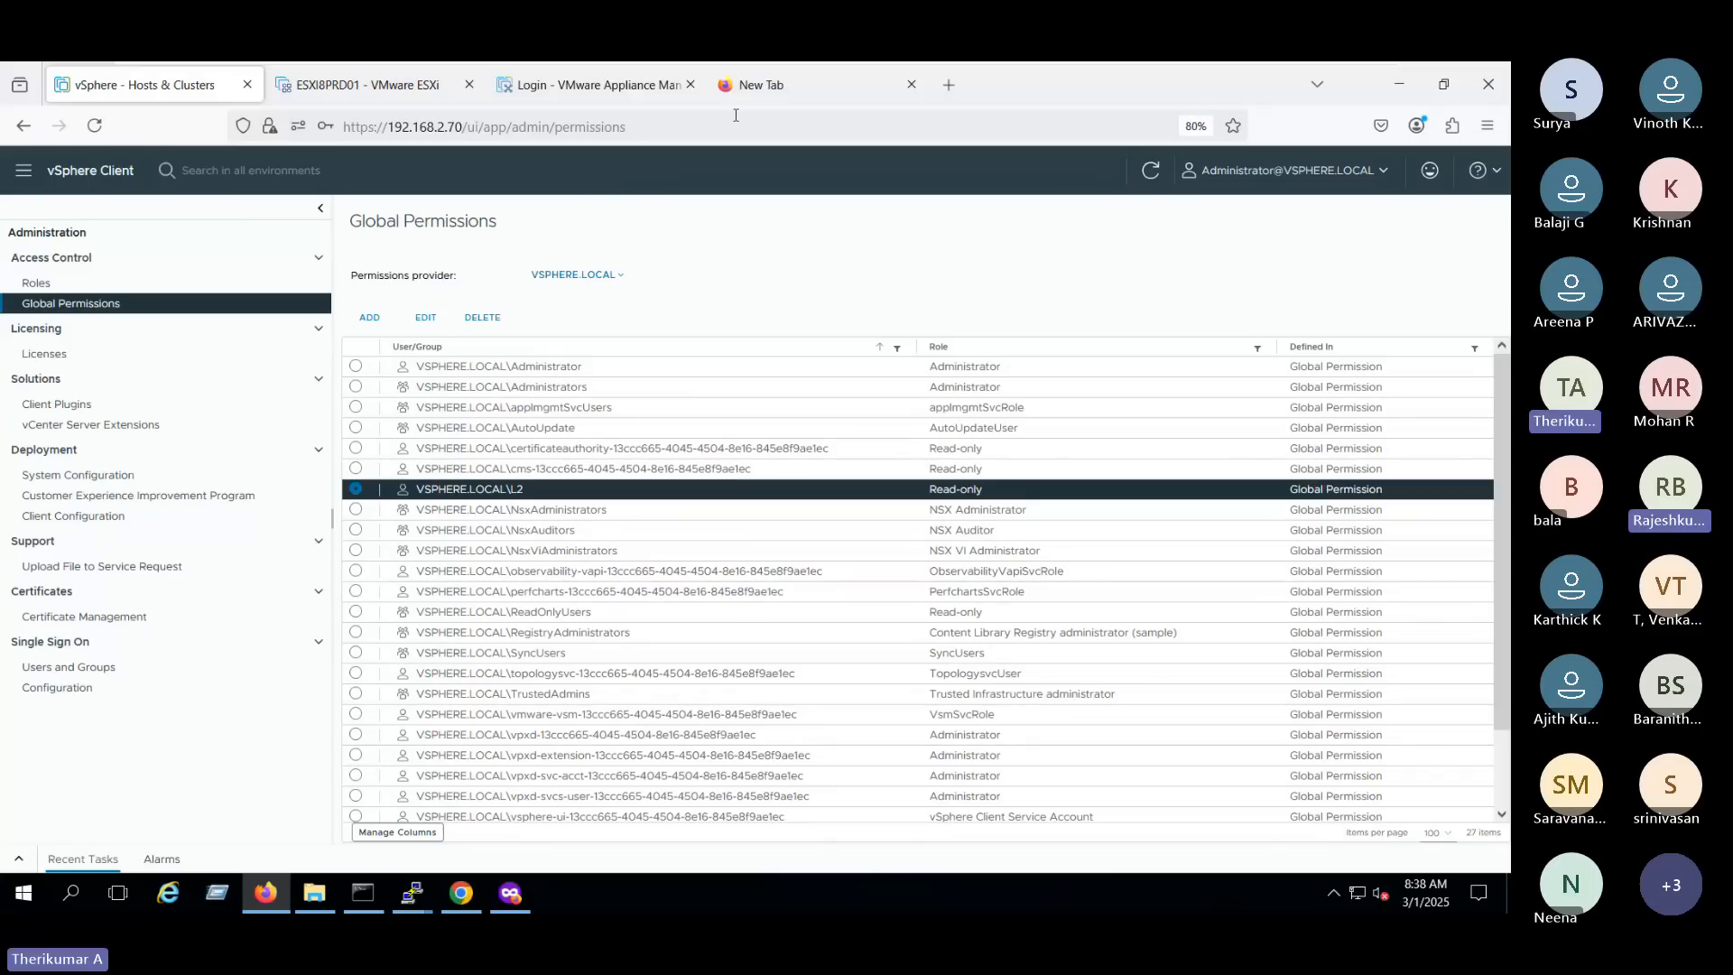
# - Try to log in as L2 without a domain in the Firefox private window, using the filled-in password
pyautogui.hotkey('alt', 'Tab')
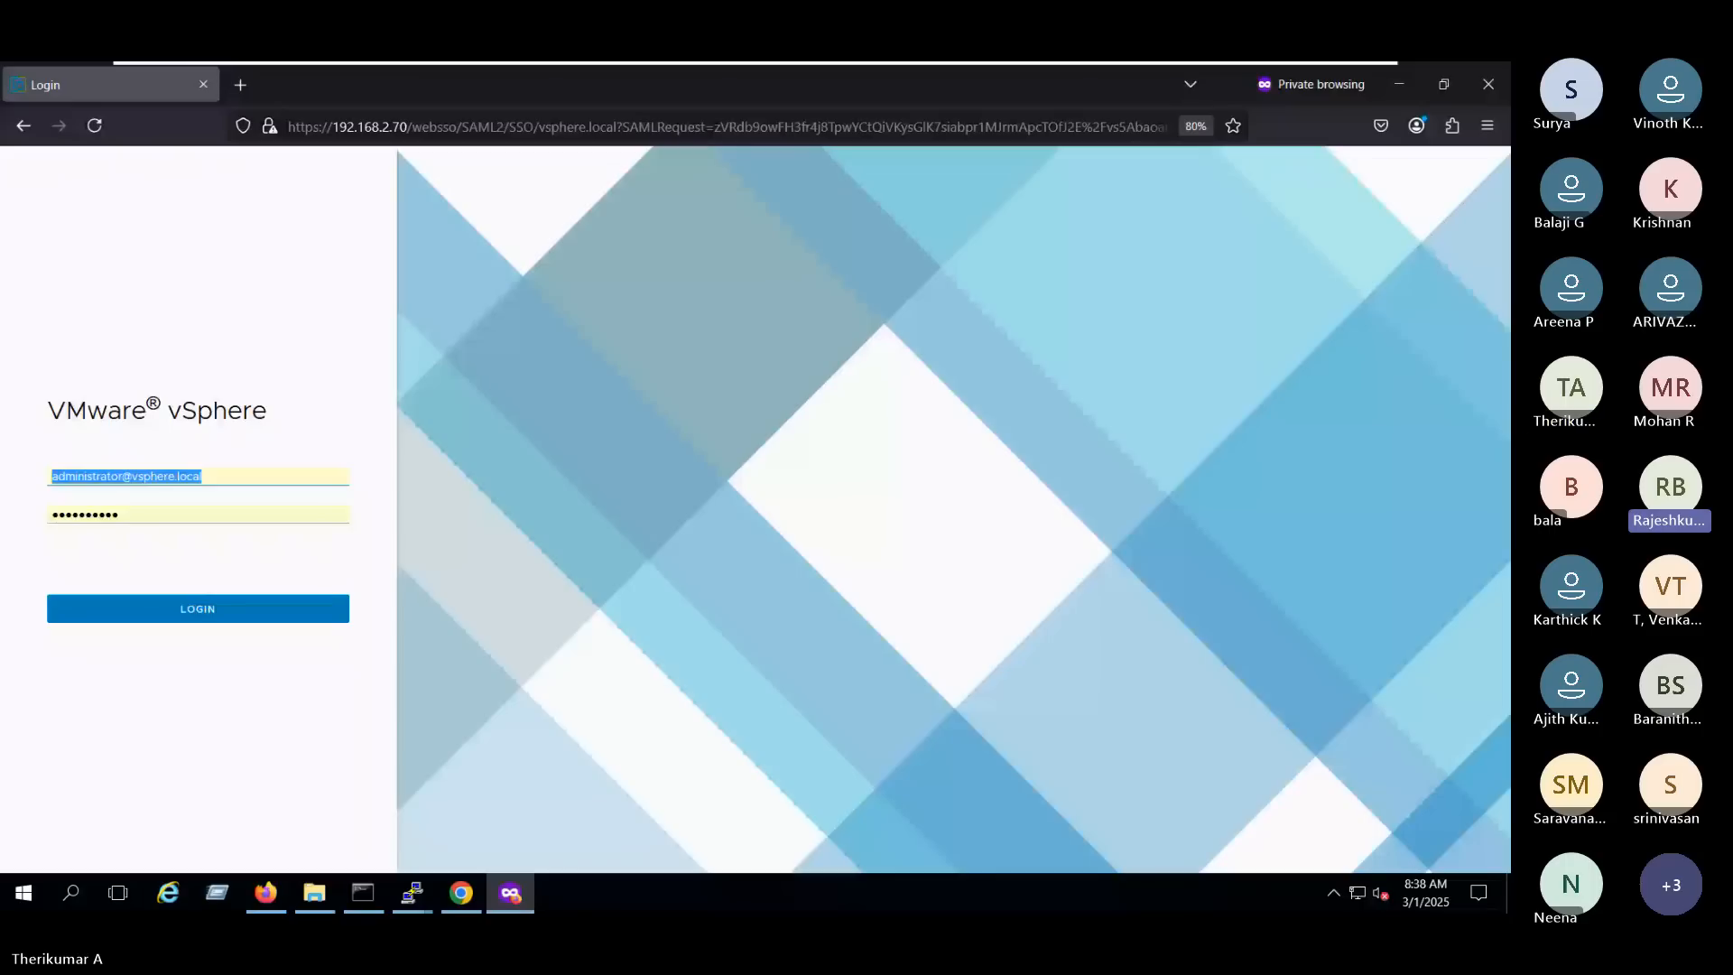
pyautogui.press('Return')
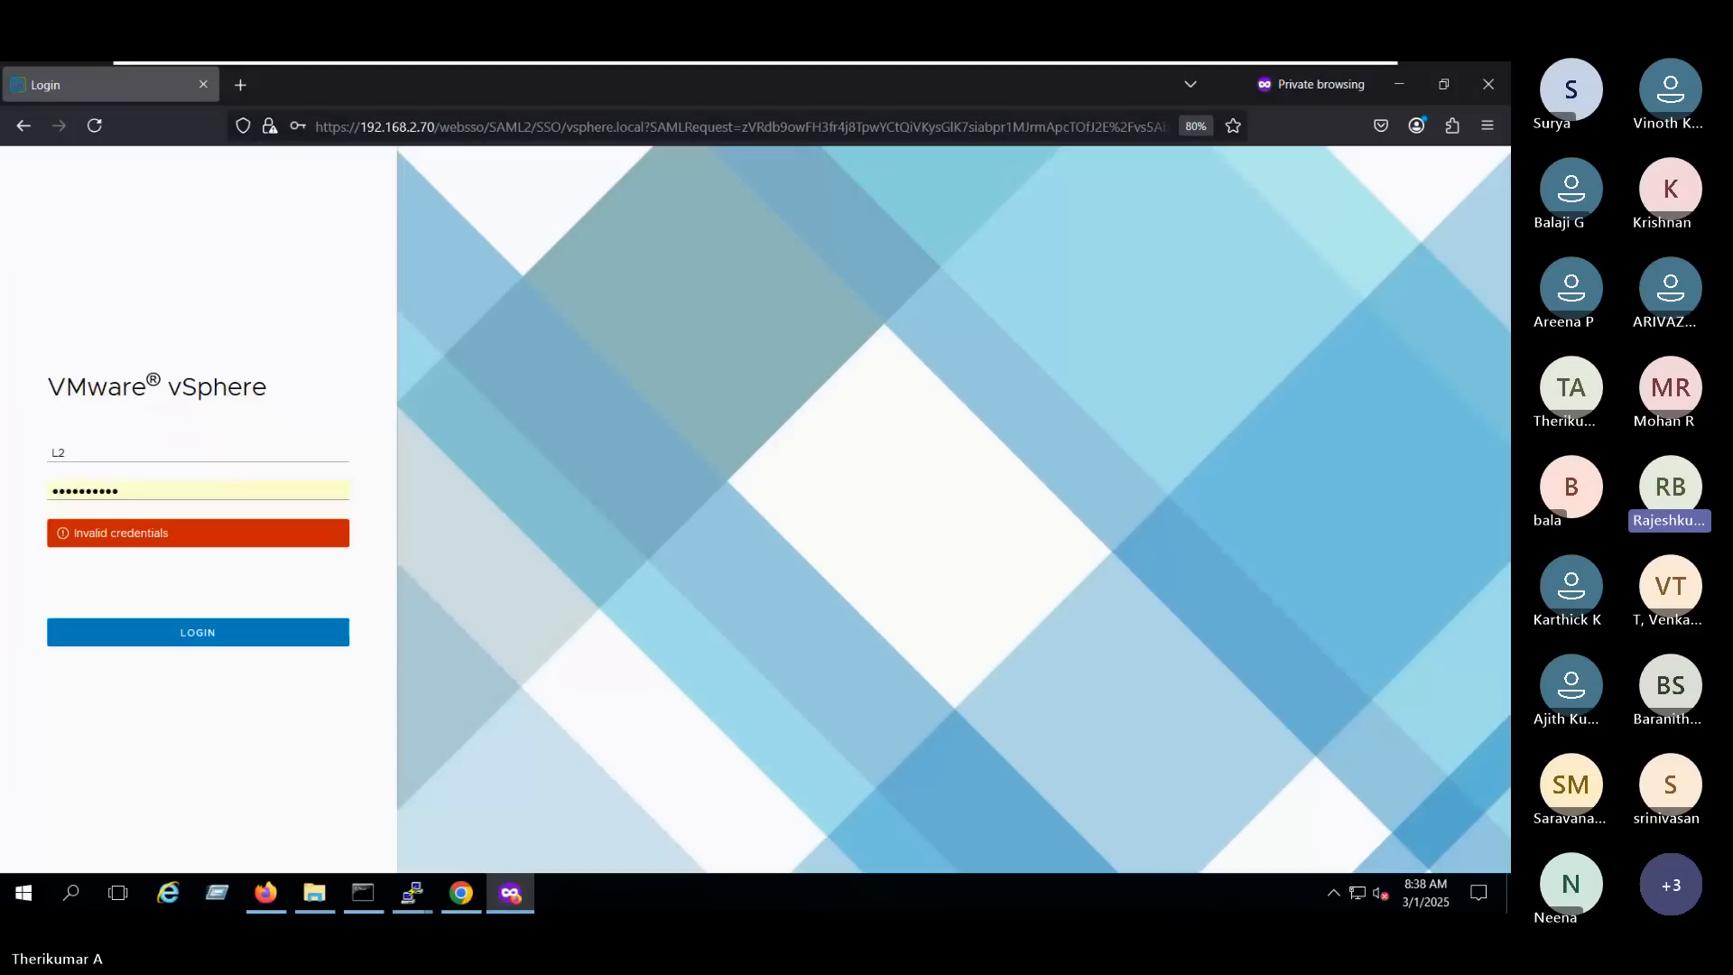
pyautogui.click(123, 449)
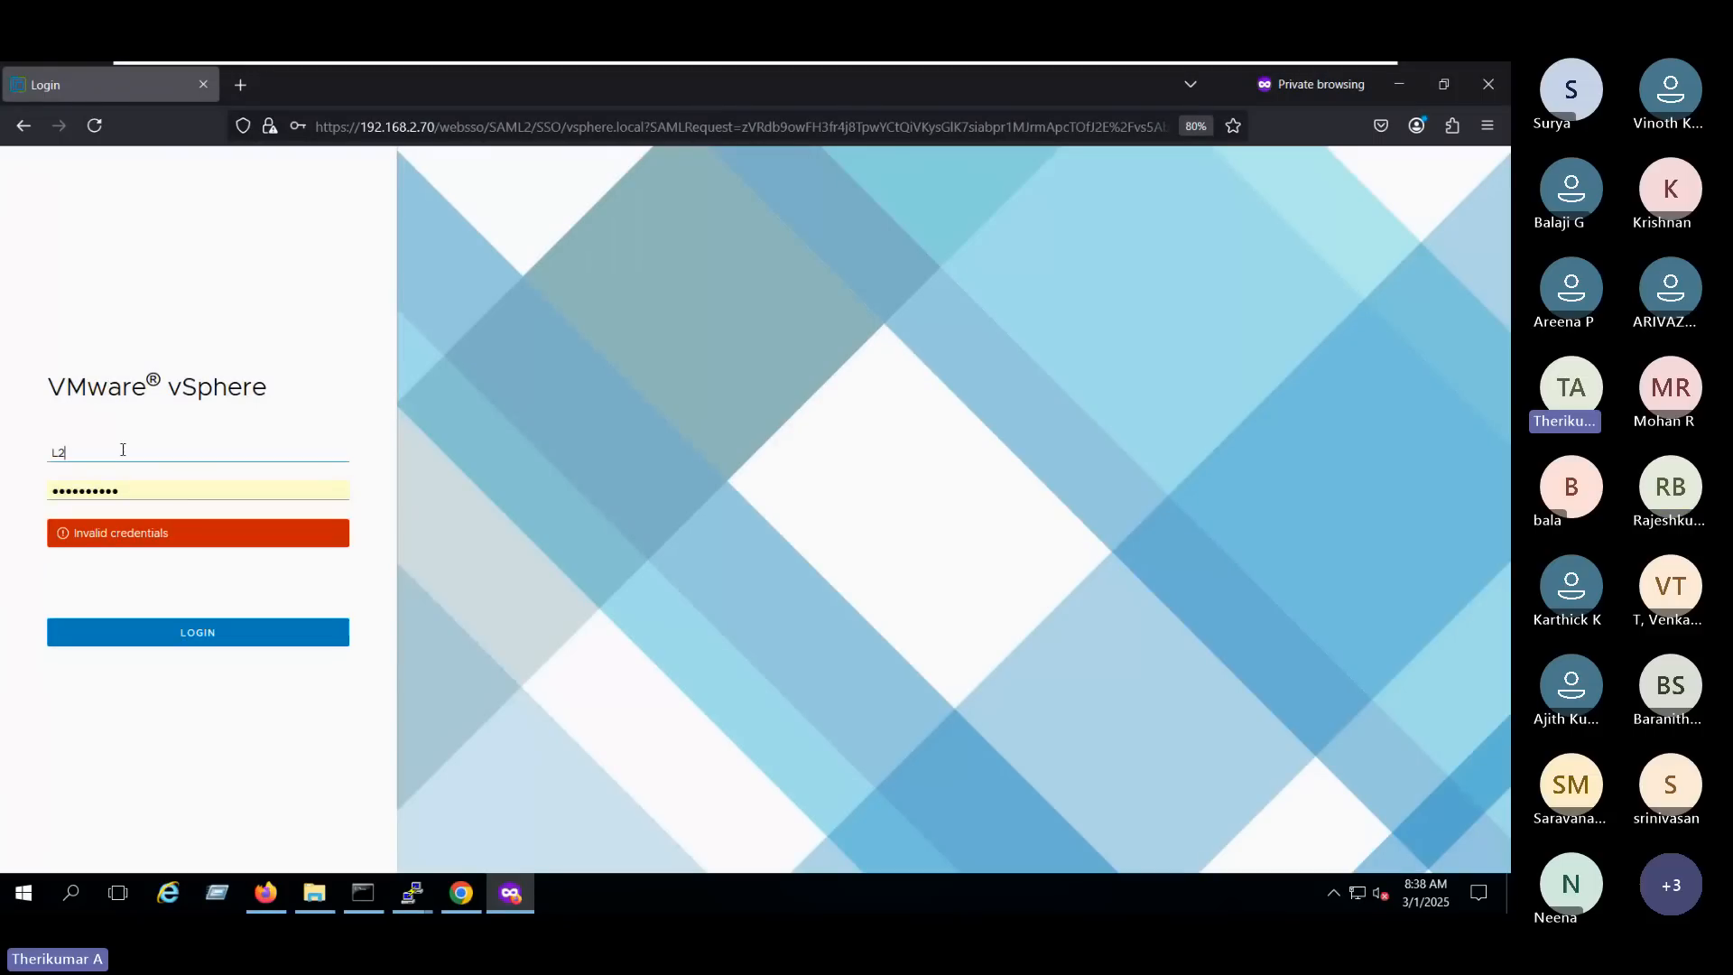
pyautogui.click(565, 459)
# - Switch to Chrome, enter L2 as the user name and the account password, and try to log in to vSphere
pyautogui.click(461, 893)
pyautogui.click(116, 466)
pyautogui.write('L')
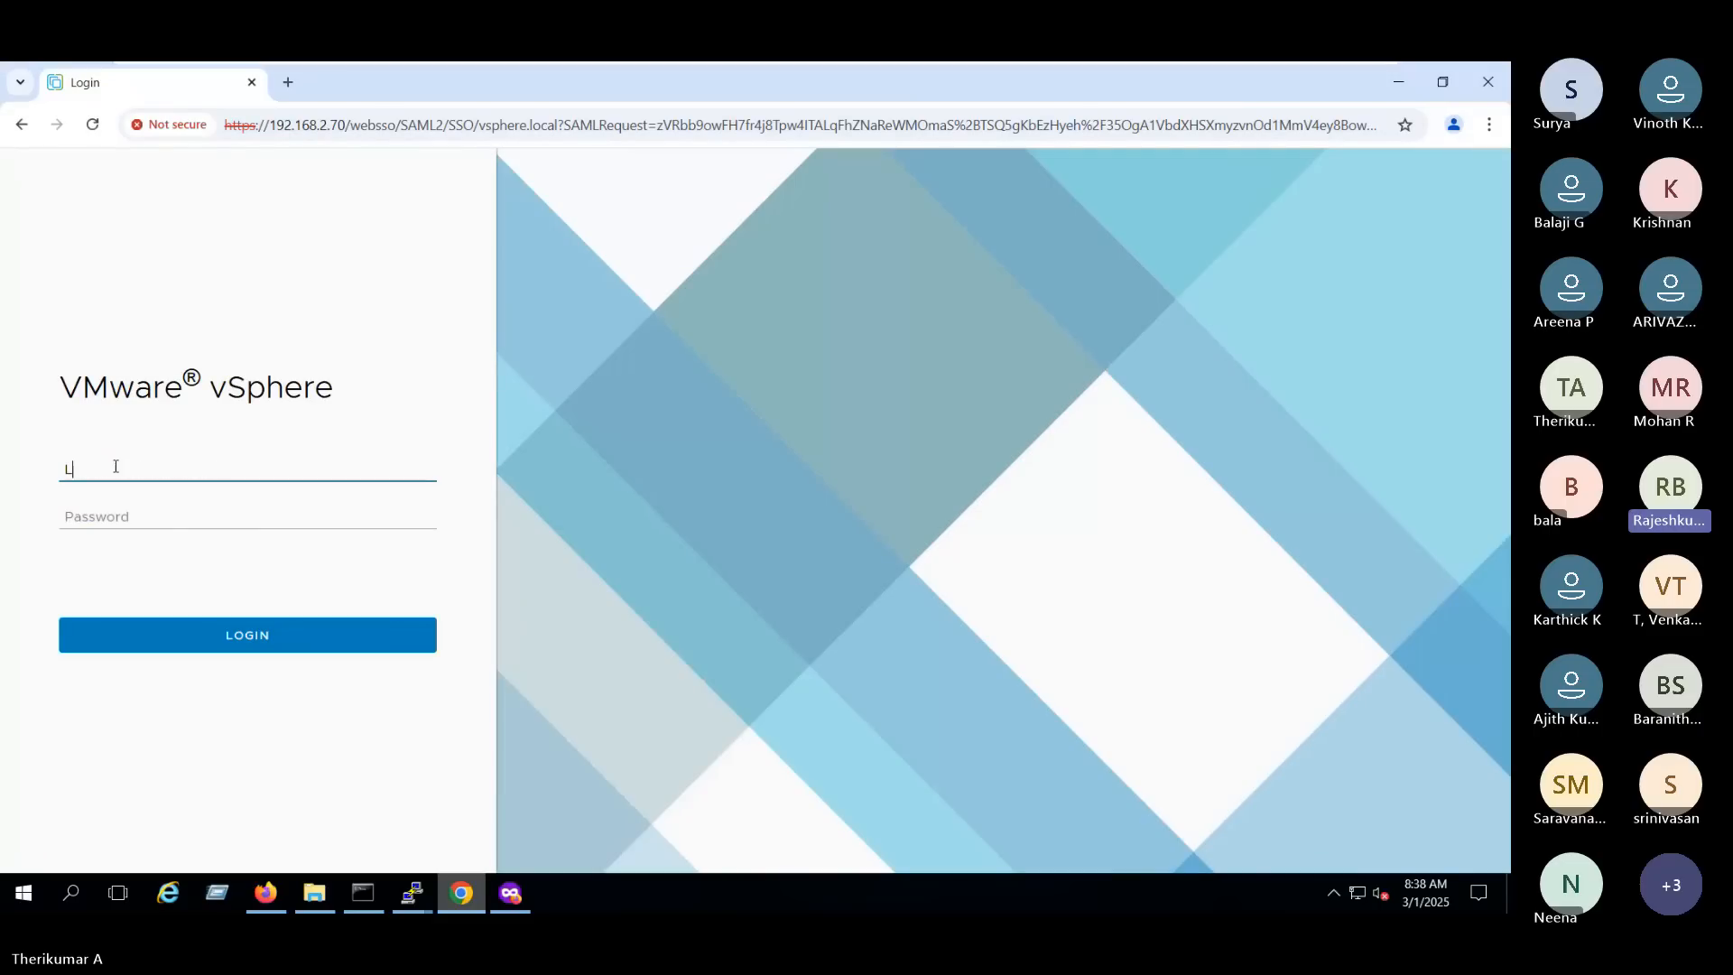
pyautogui.write('2')
pyautogui.press('Tab')
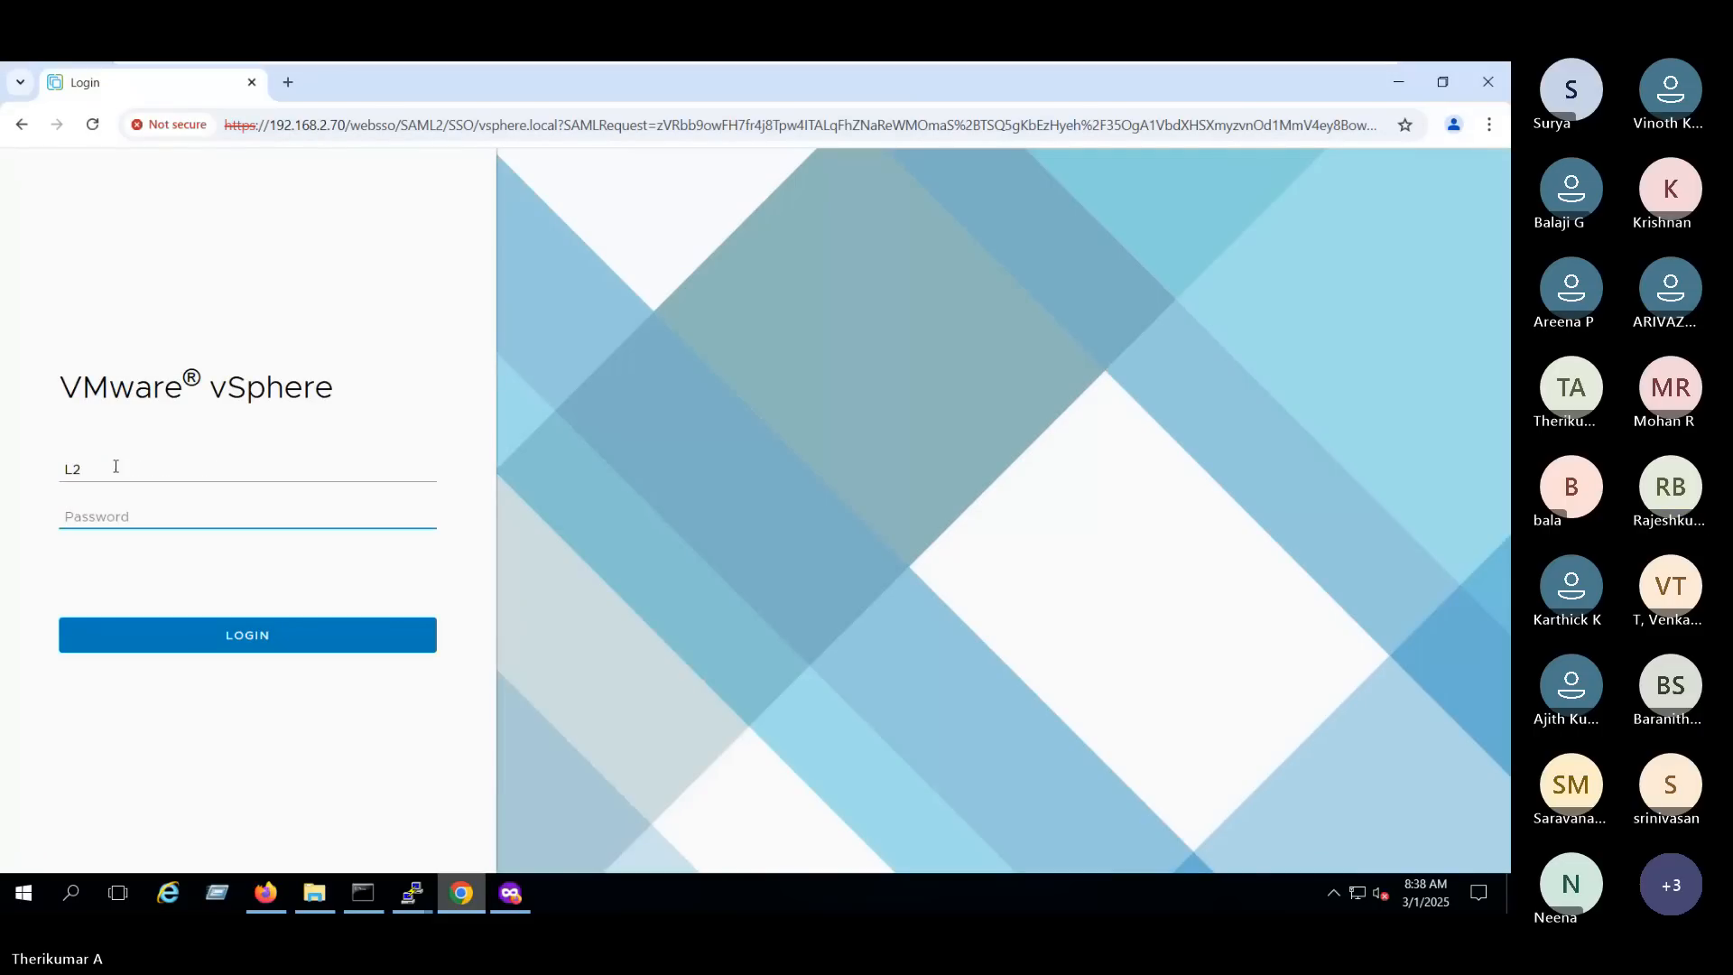
pyautogui.write('********')
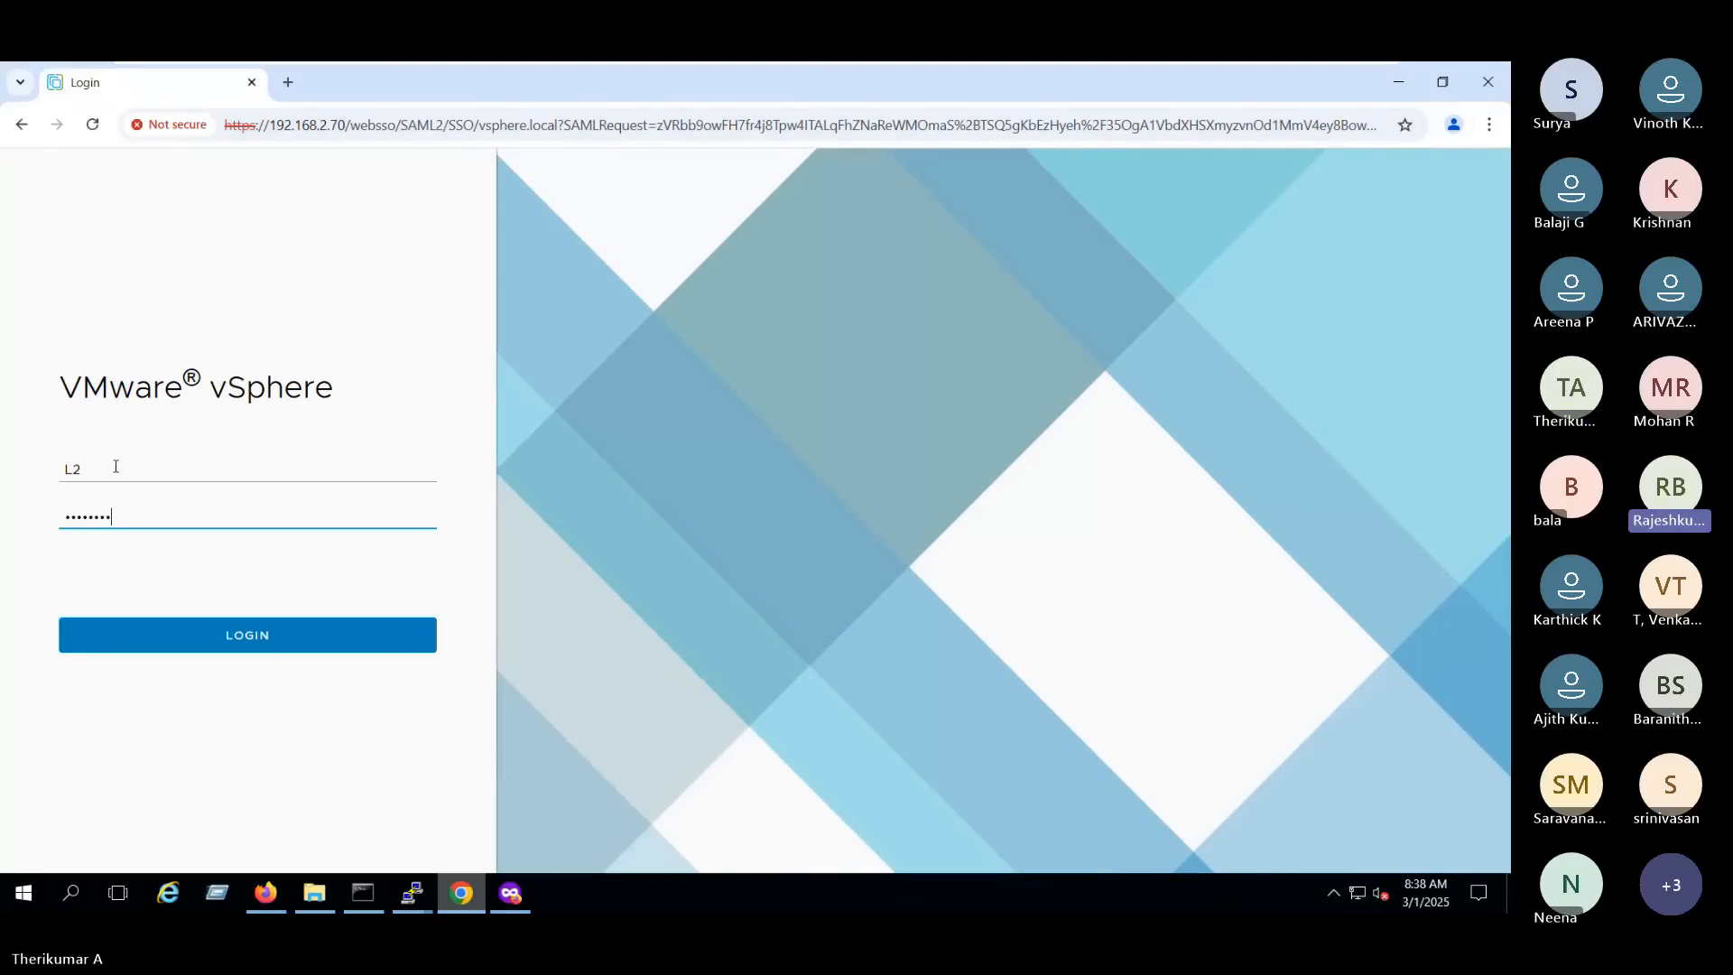
pyautogui.write('**')
pyautogui.press('Return')
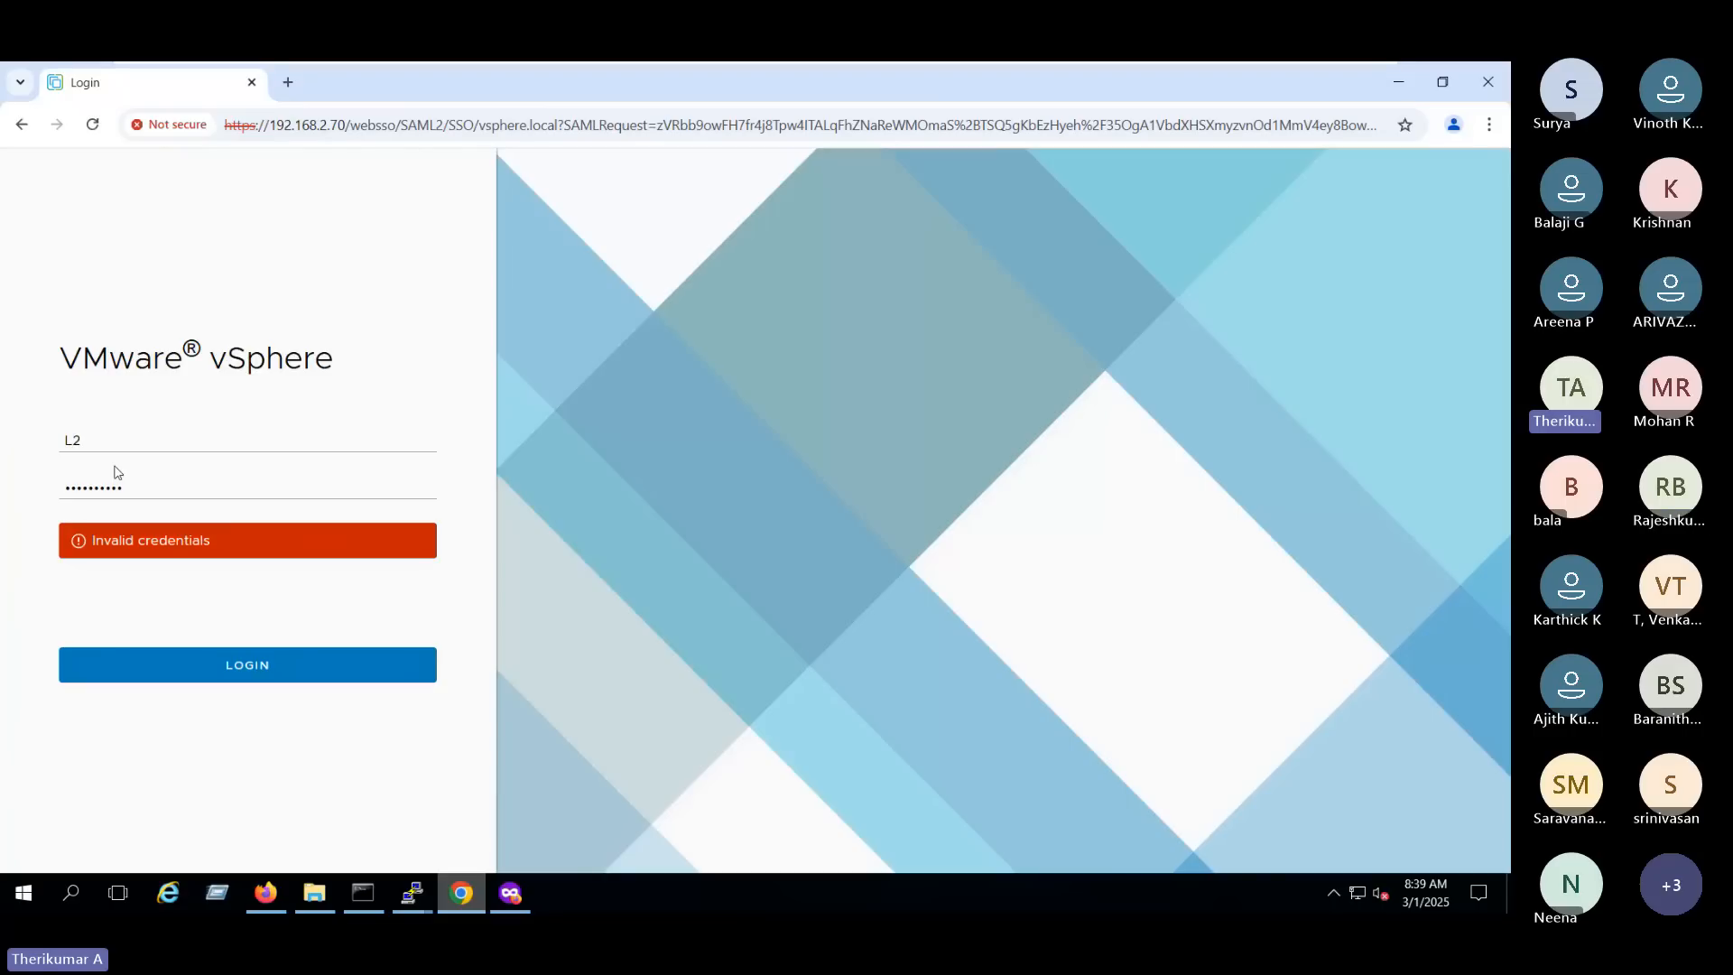
pyautogui.moveTo(110, 444); pyautogui.dragTo(62, 451)
pyautogui.click(164, 456)
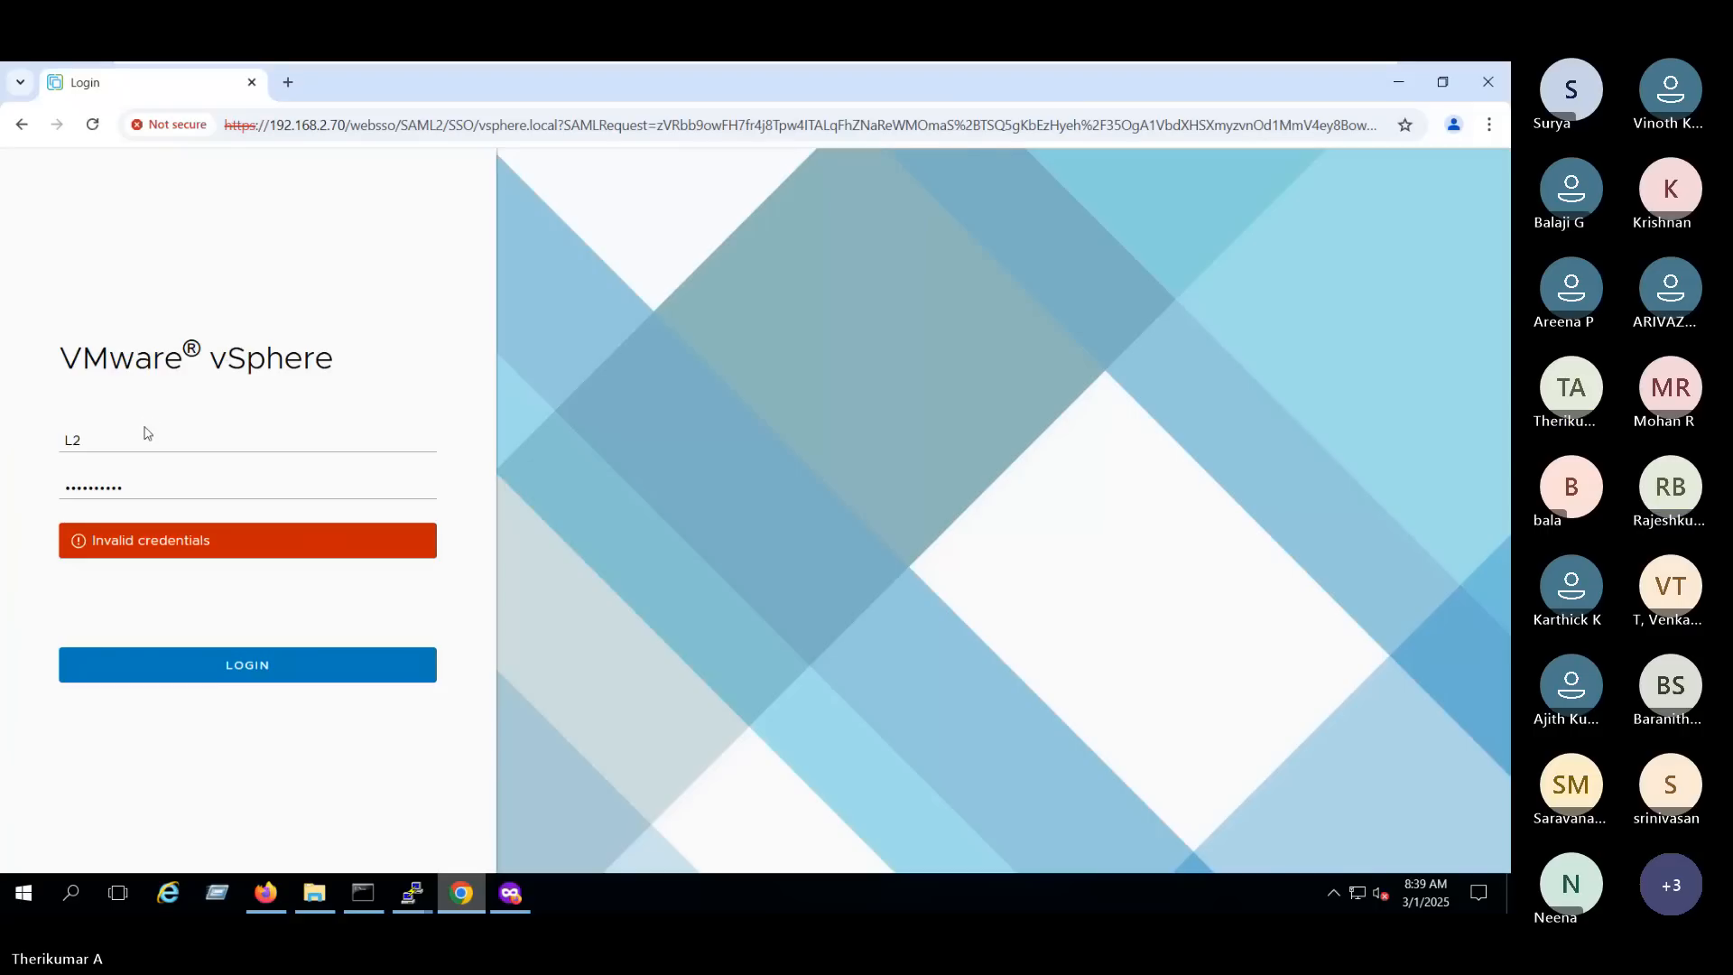
pyautogui.click(266, 443)
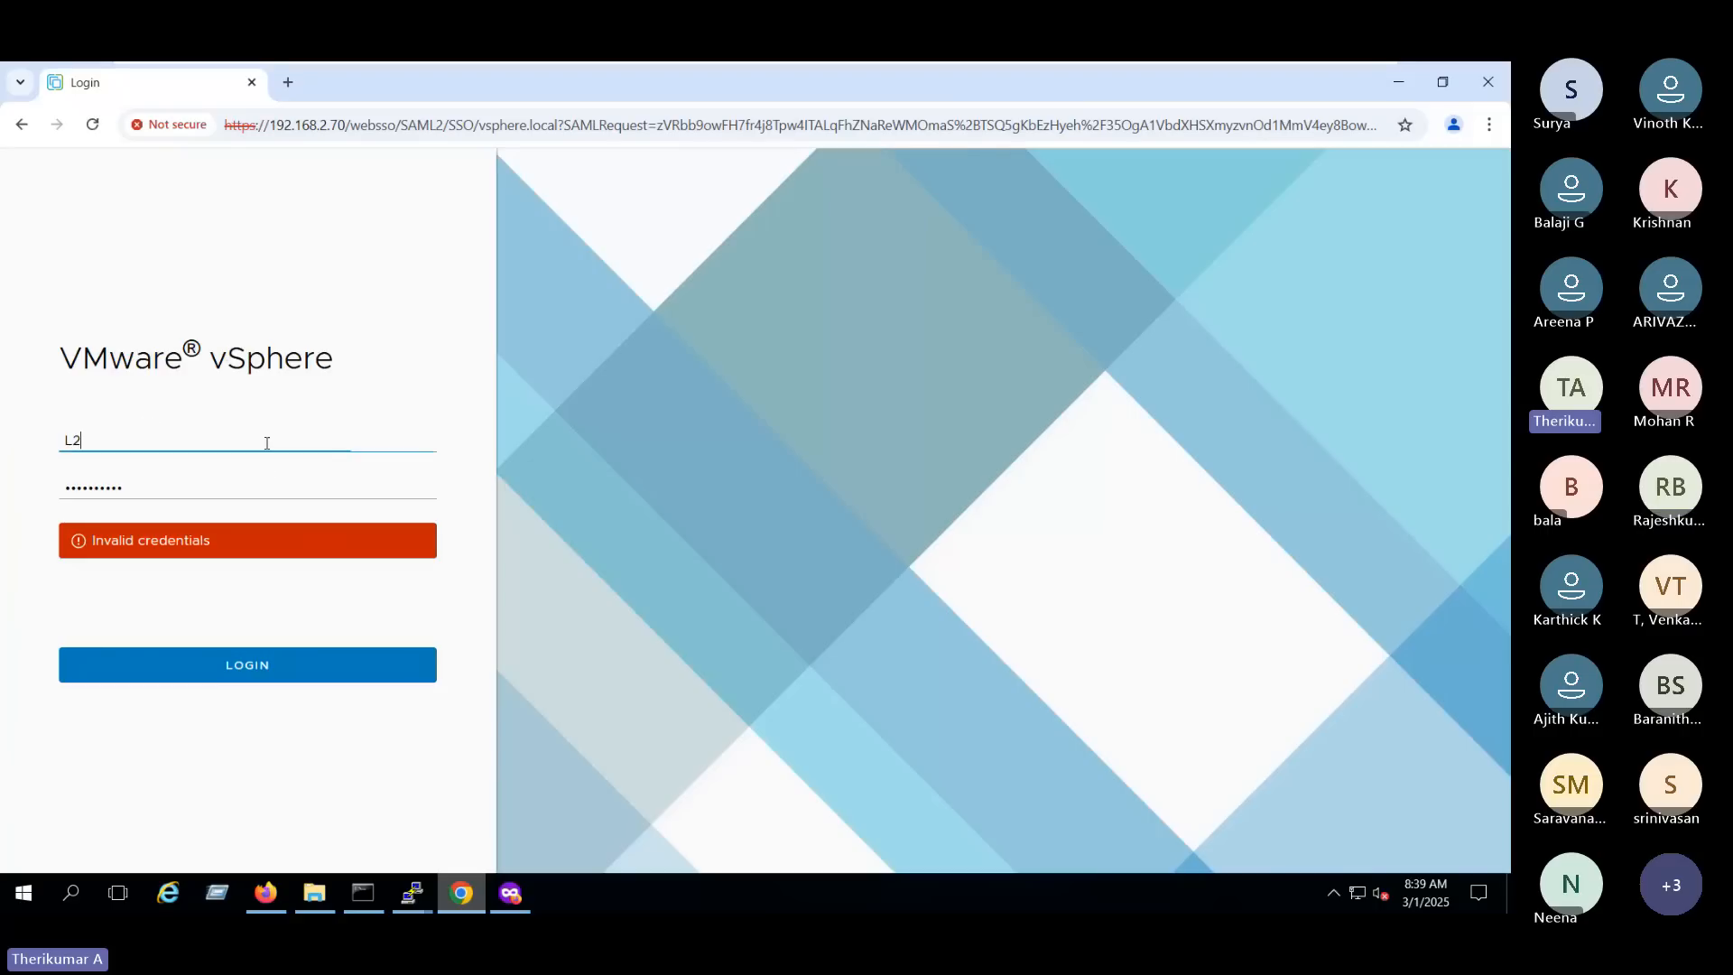
pyautogui.write('@vsphere.loc')
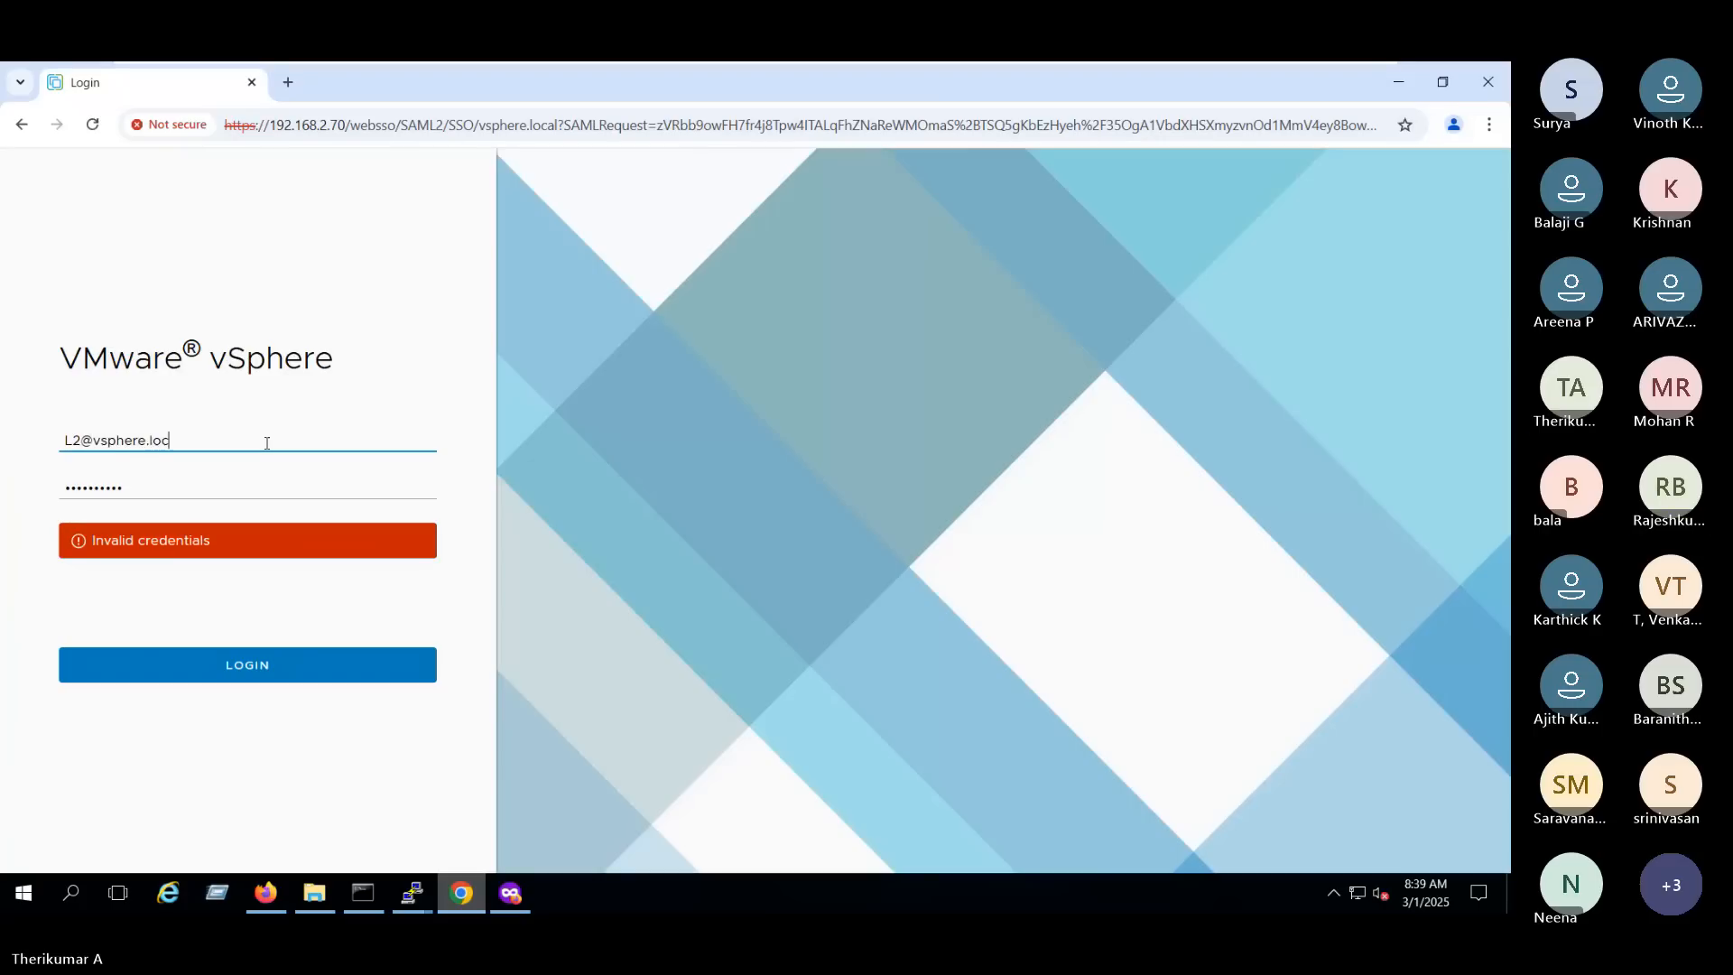
pyautogui.write('al')
pyautogui.press('Return')
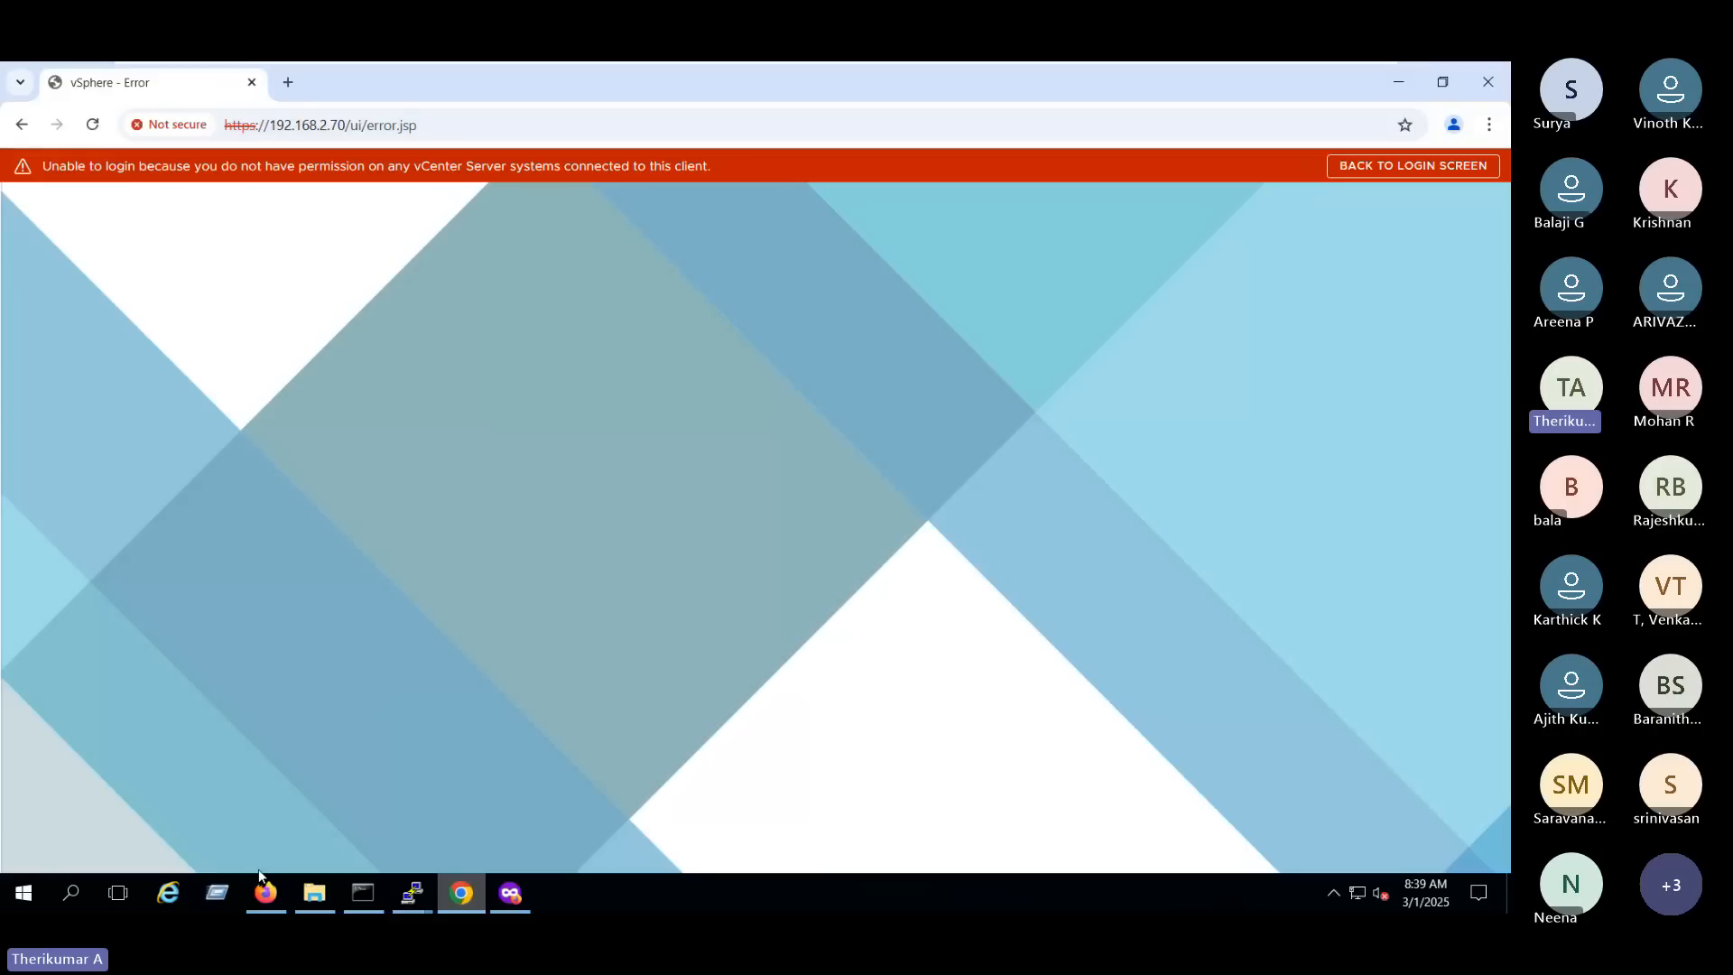
# - Switch back to the administrator's Firefox session and check the L2 user's account details without editing them
pyautogui.click(266, 892)
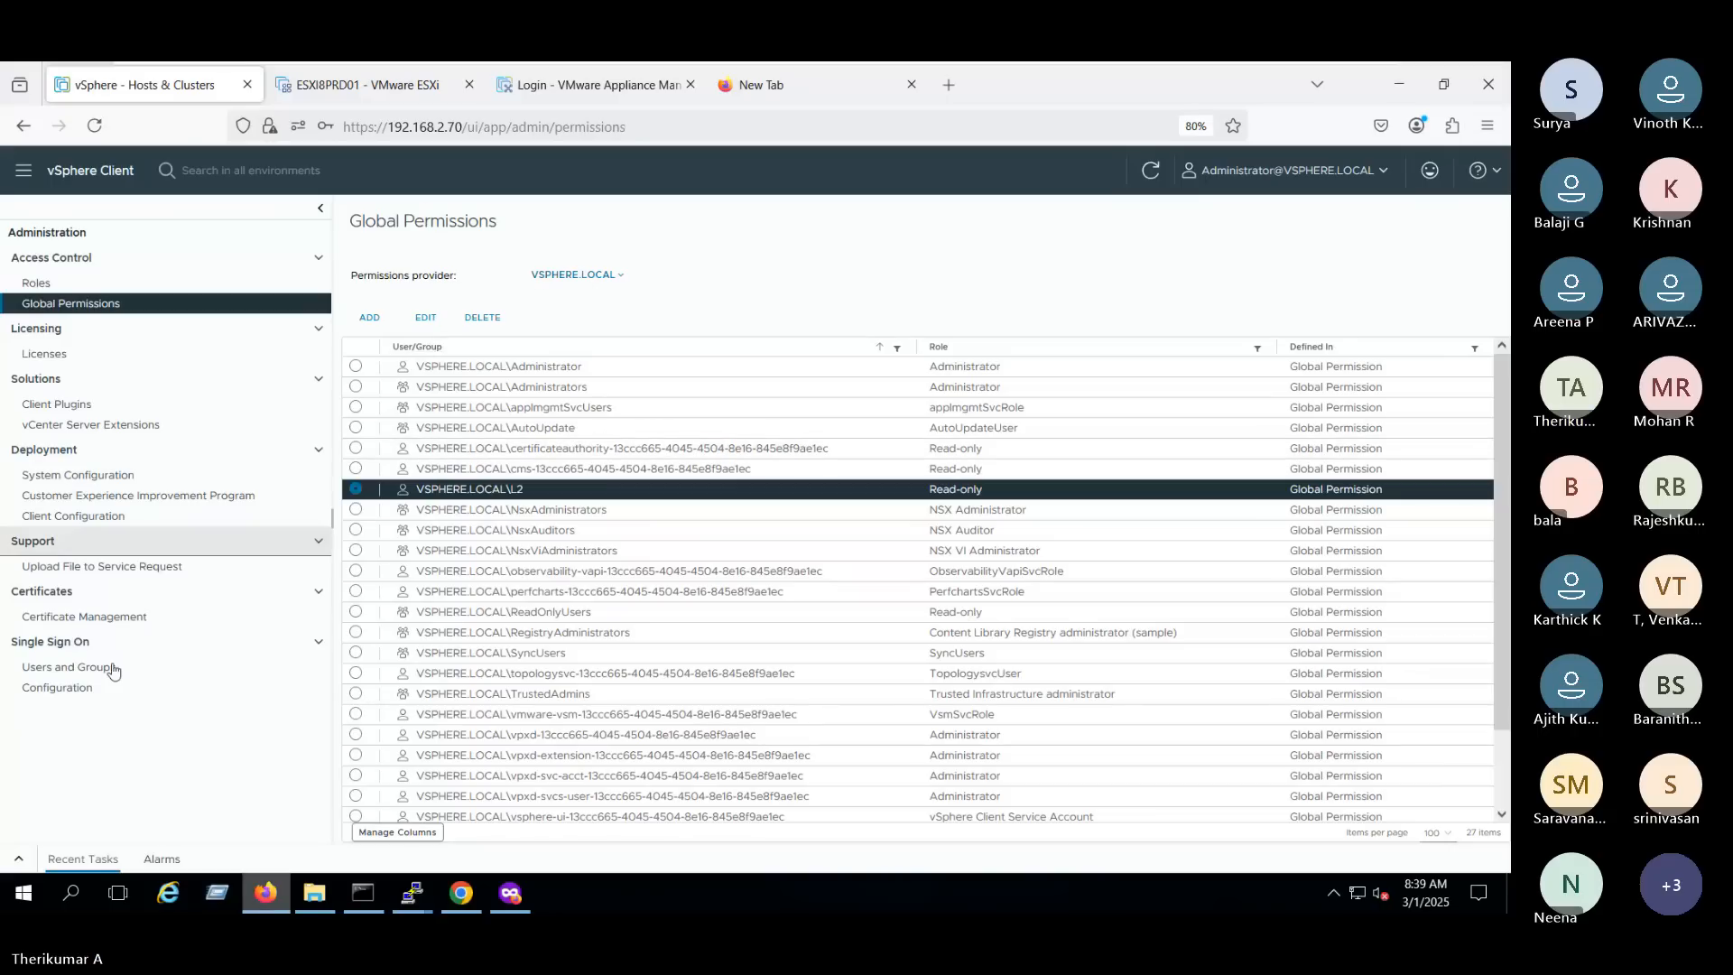
pyautogui.click(73, 667)
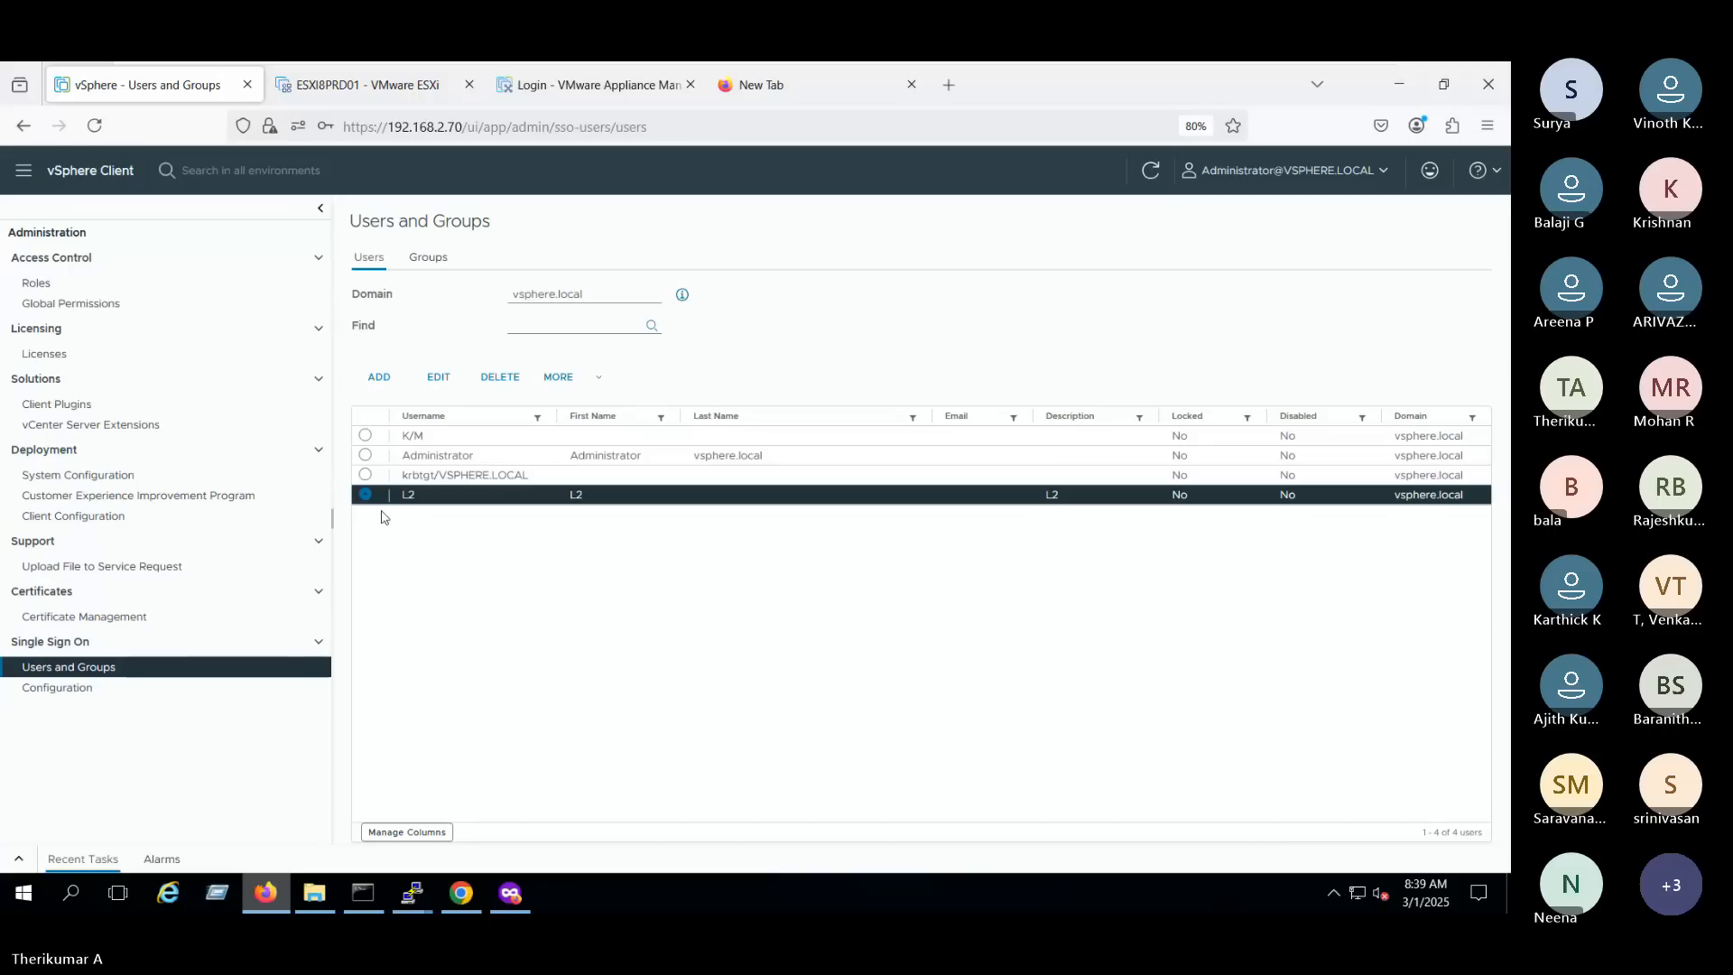
pyautogui.click(439, 376)
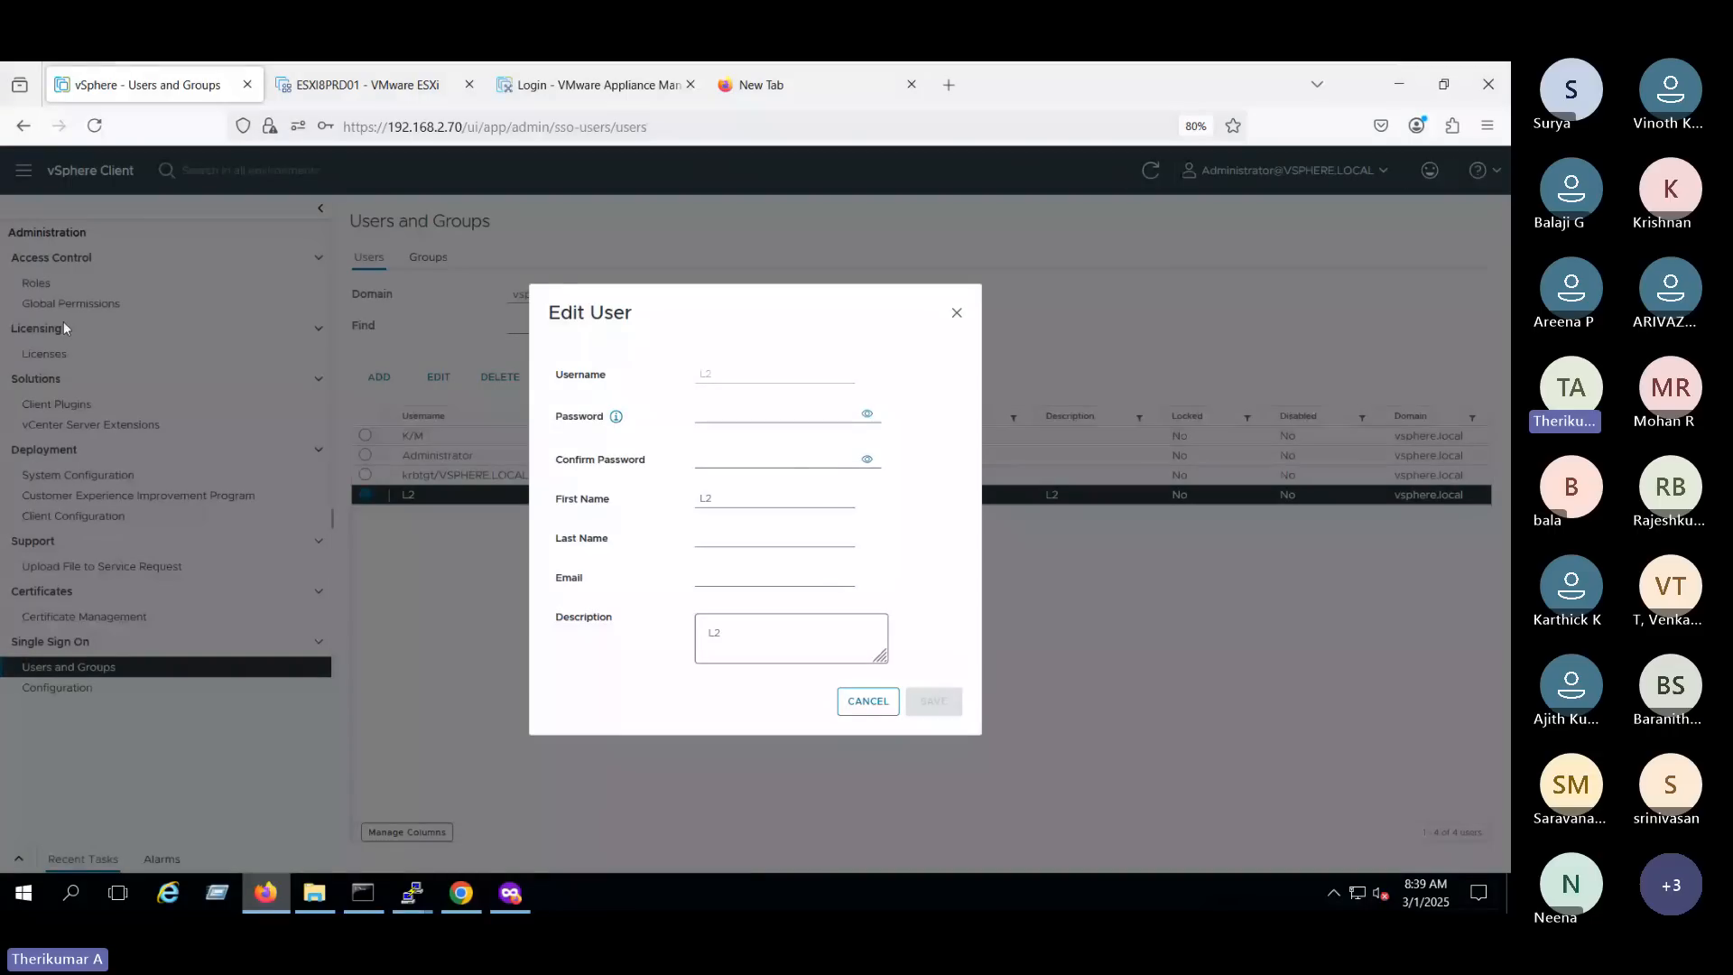
pyautogui.press('Escape')
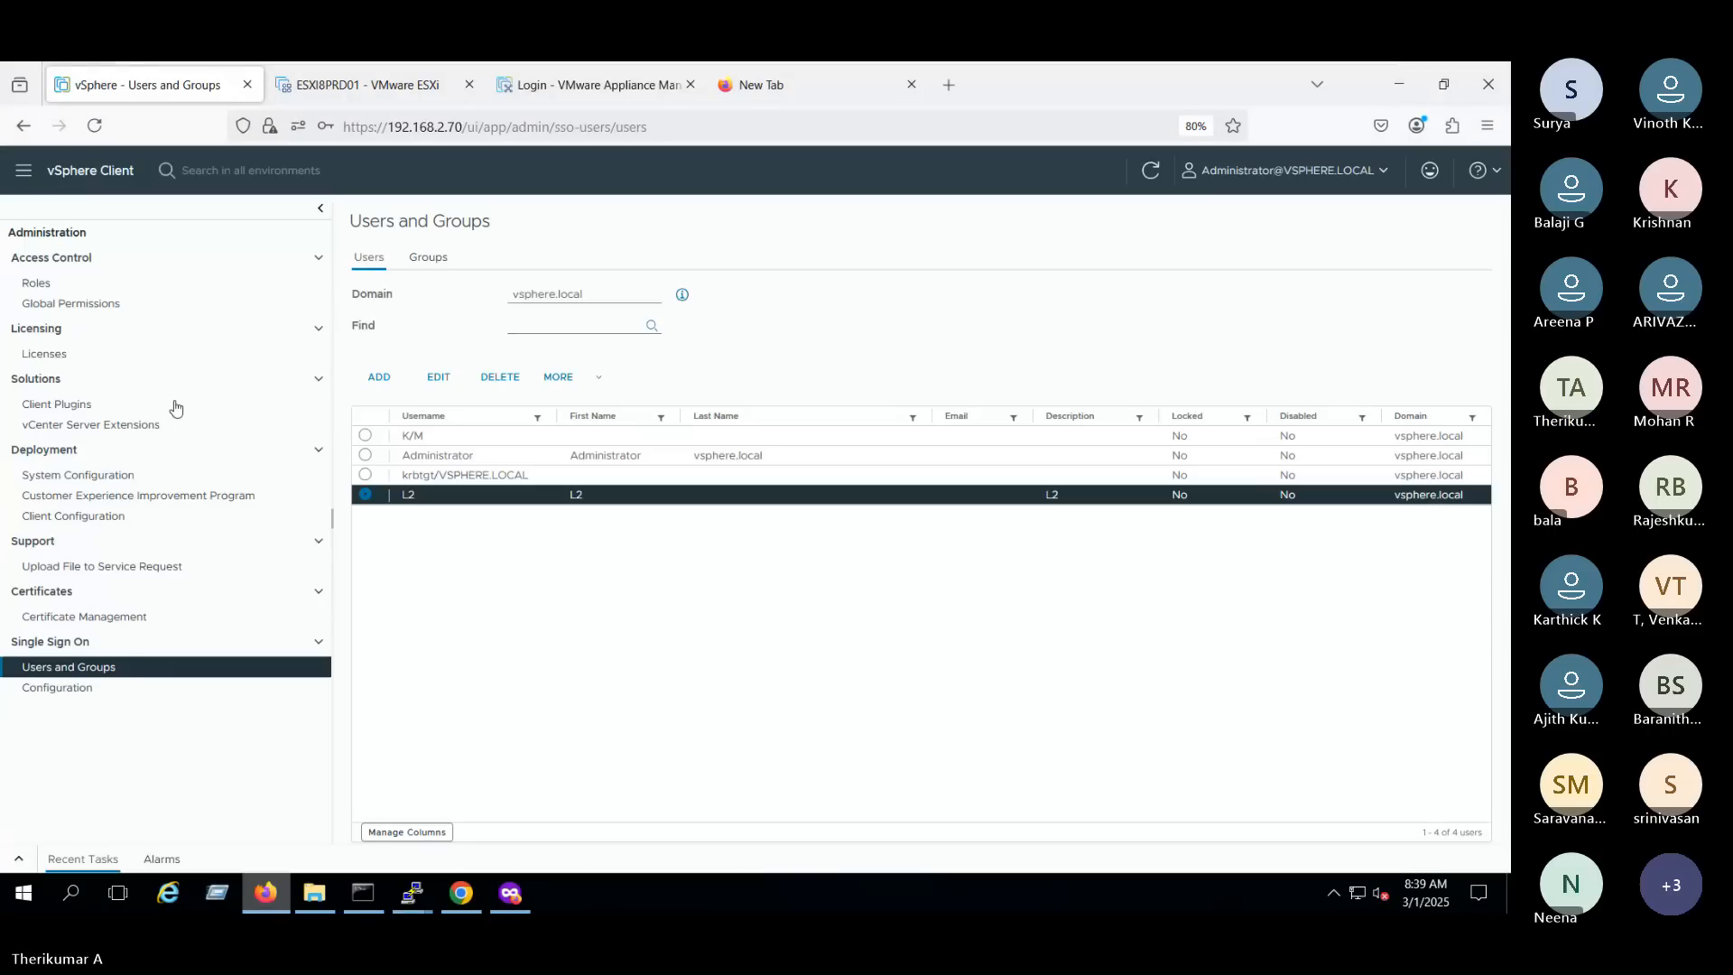
# - Change L2's role in Global Permissions to Administrator without propagating it to children
pyautogui.click(71, 303)
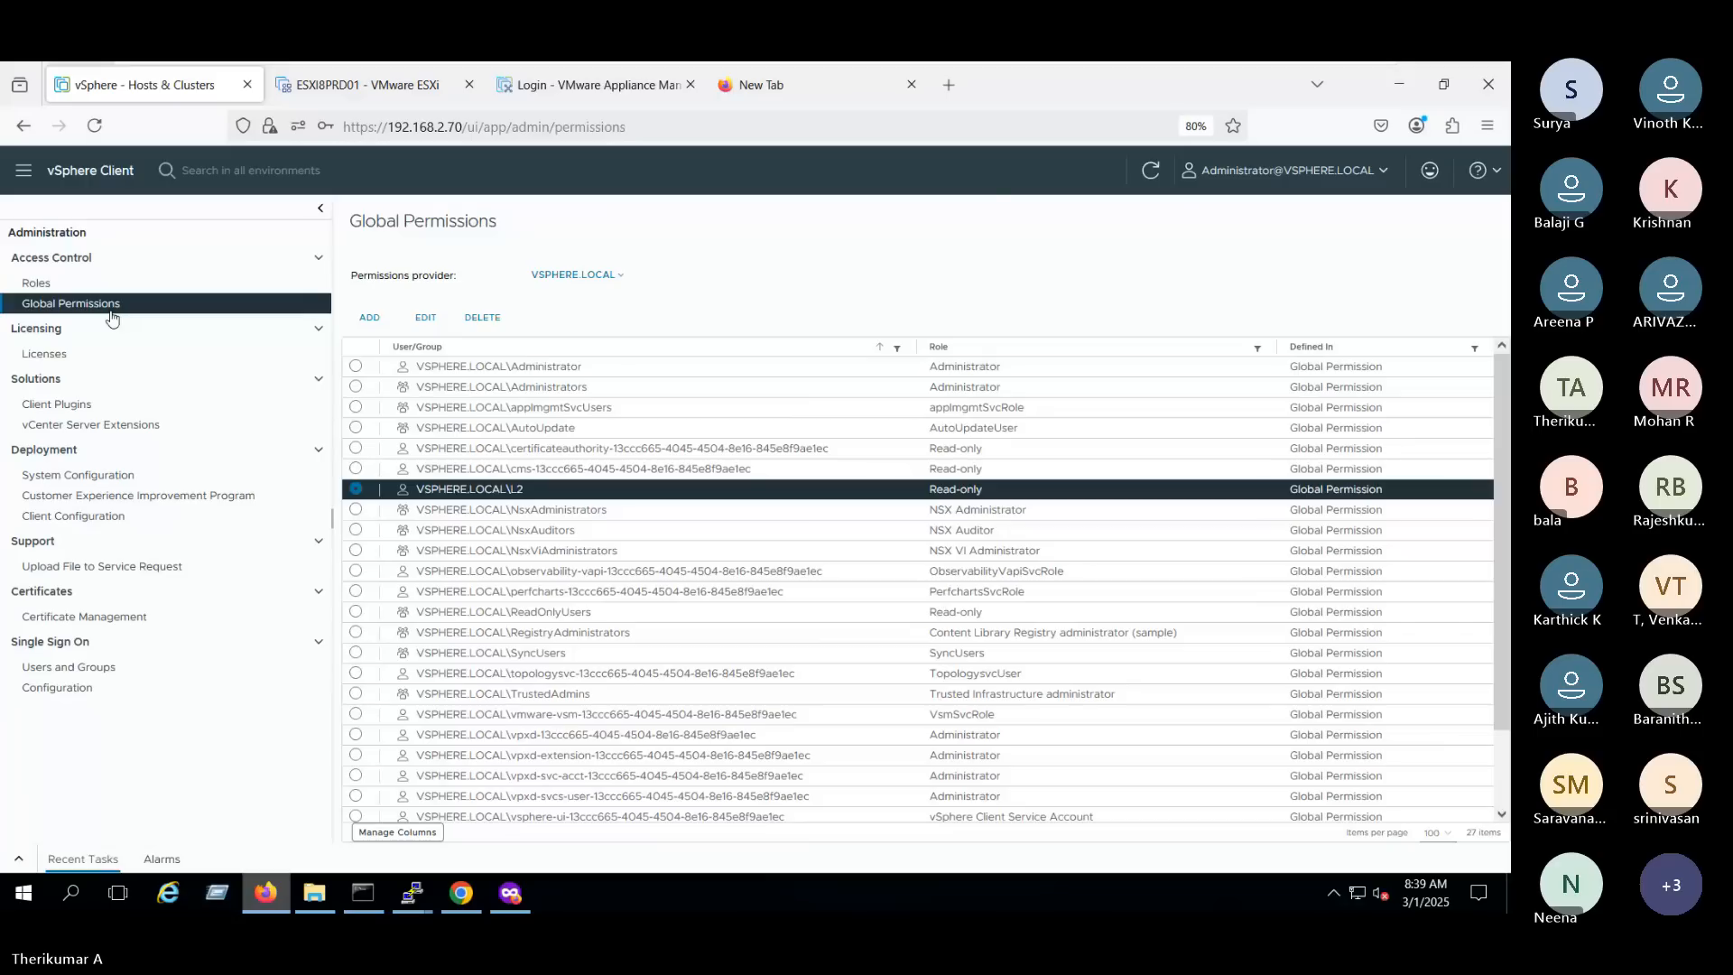
pyautogui.click(425, 317)
pyautogui.click(699, 513)
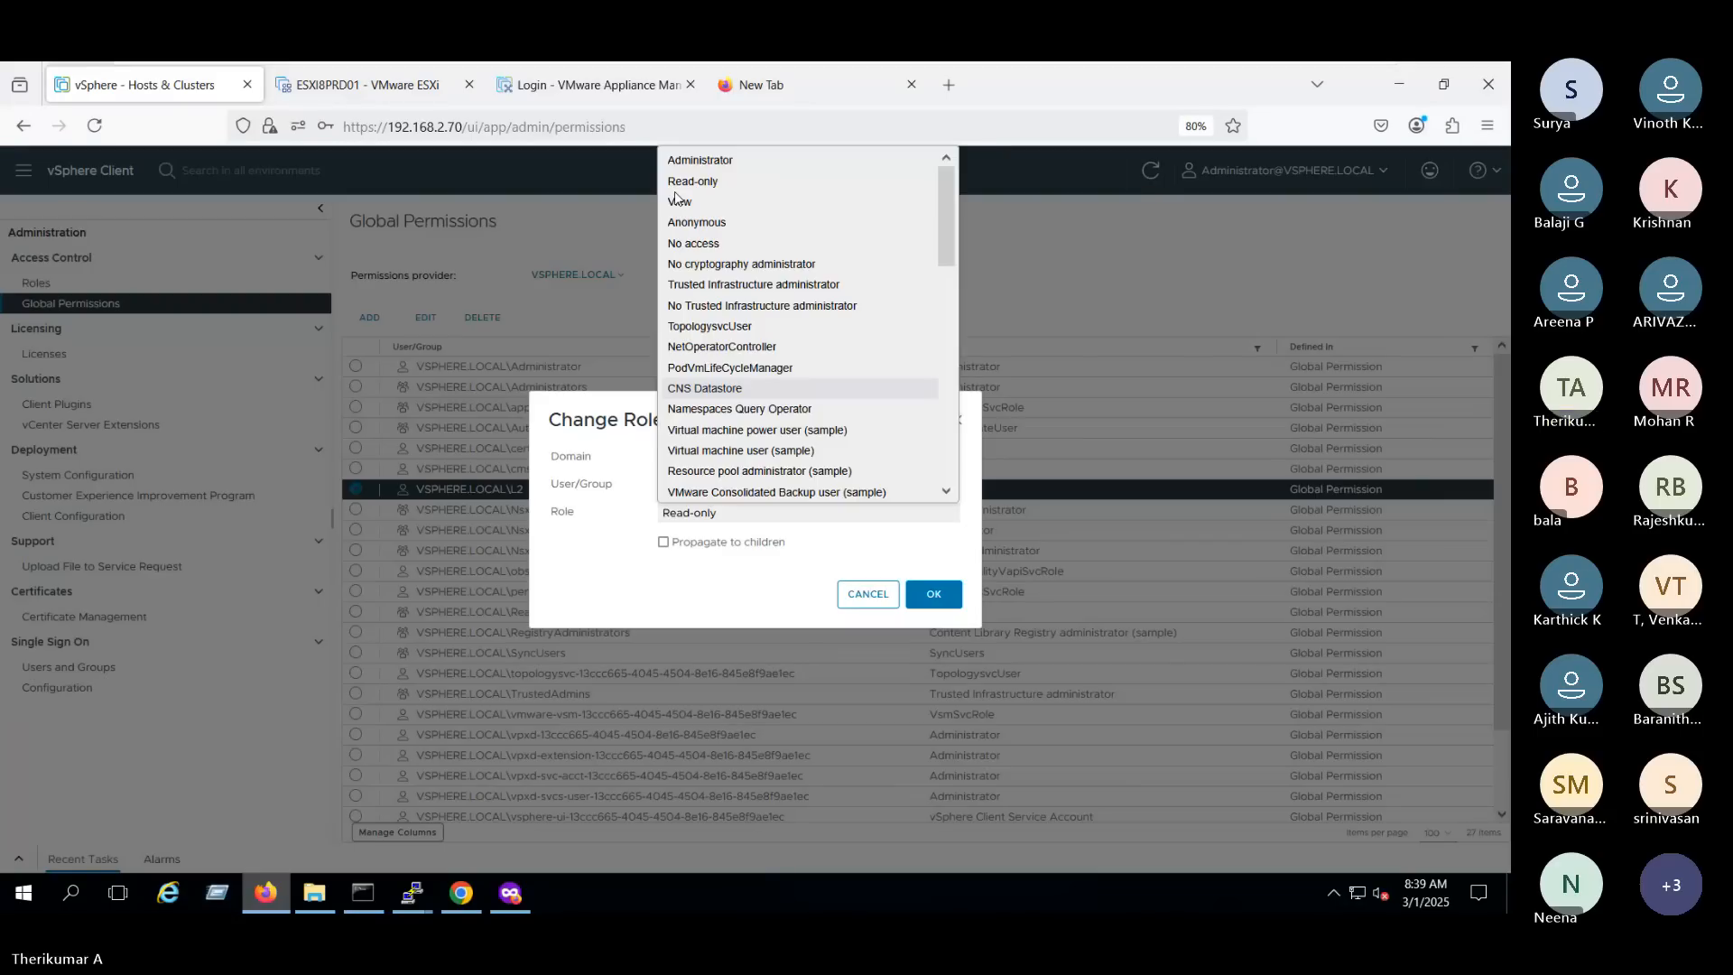
pyautogui.click(693, 159)
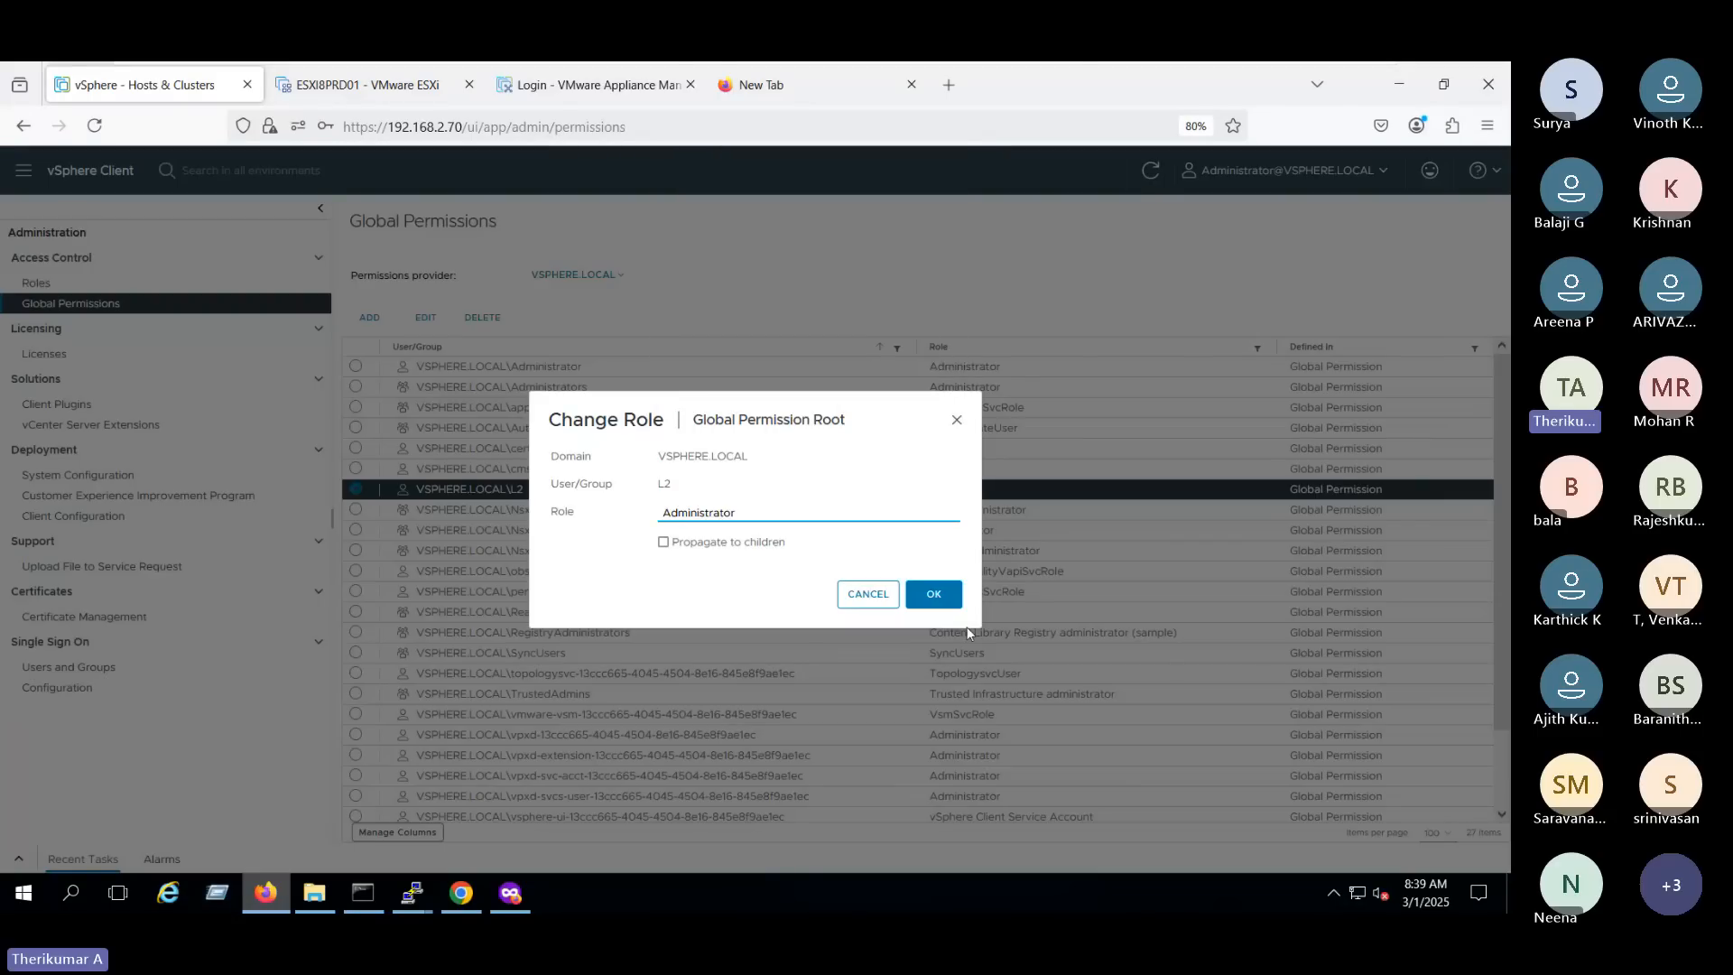
pyautogui.click(948, 596)
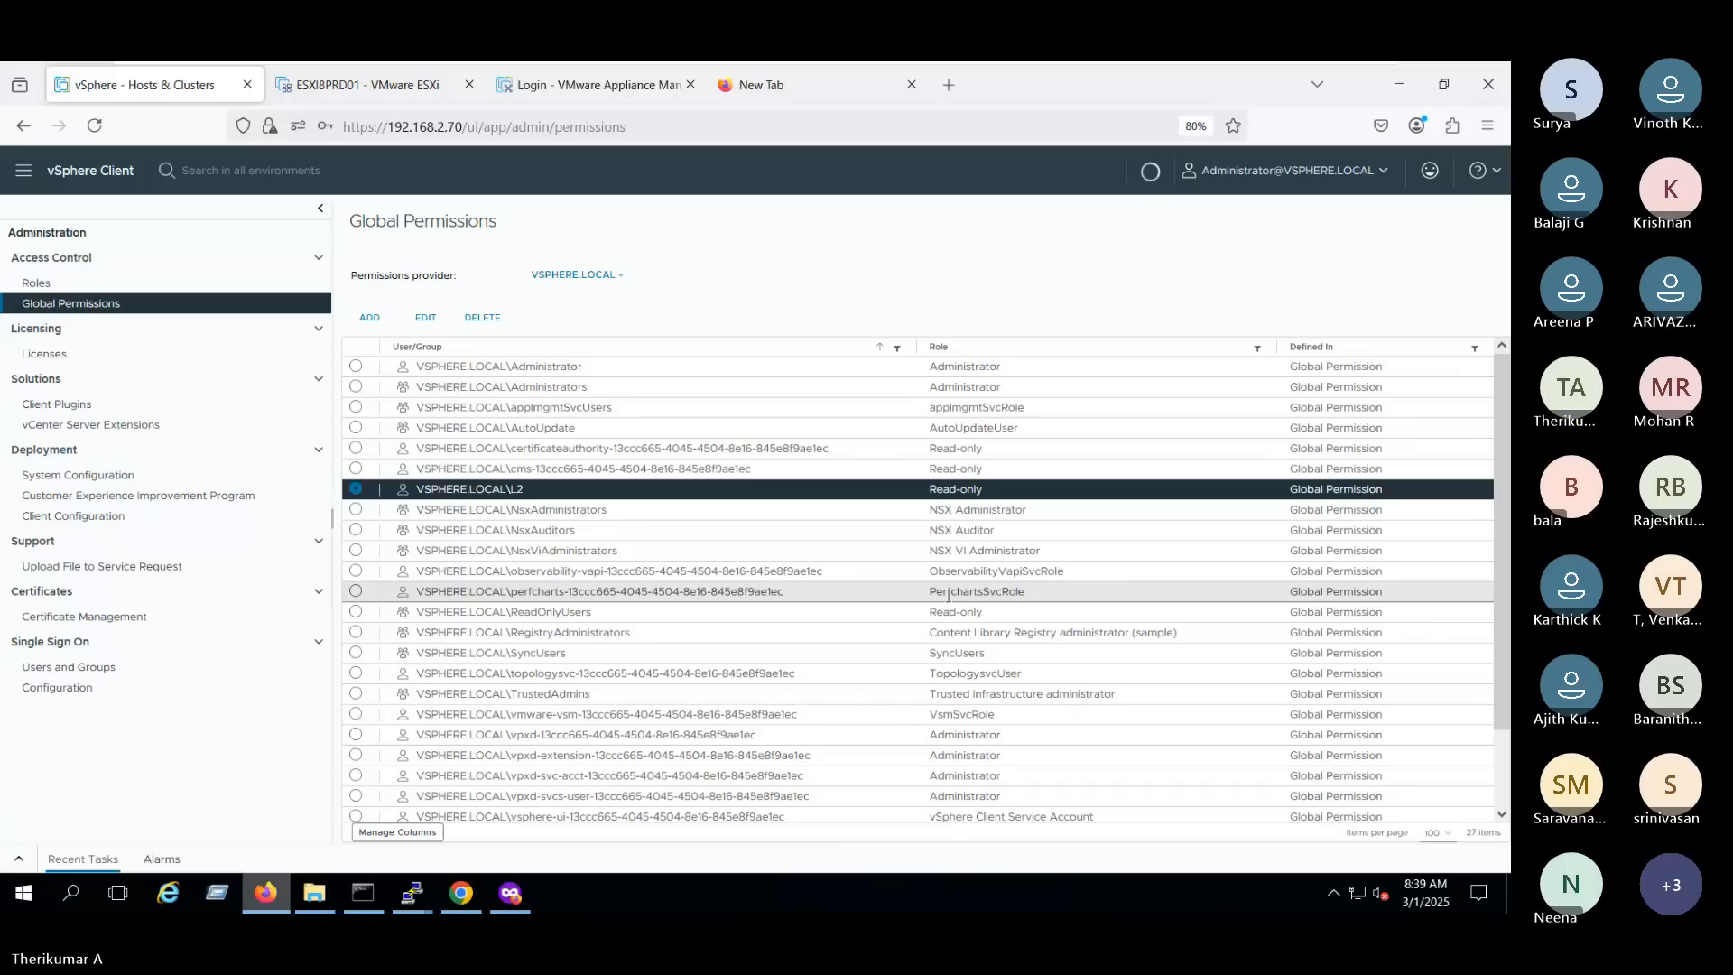
# - Change L2's role in Global Permissions to Read-only and propagate it to children
pyautogui.click(355, 488)
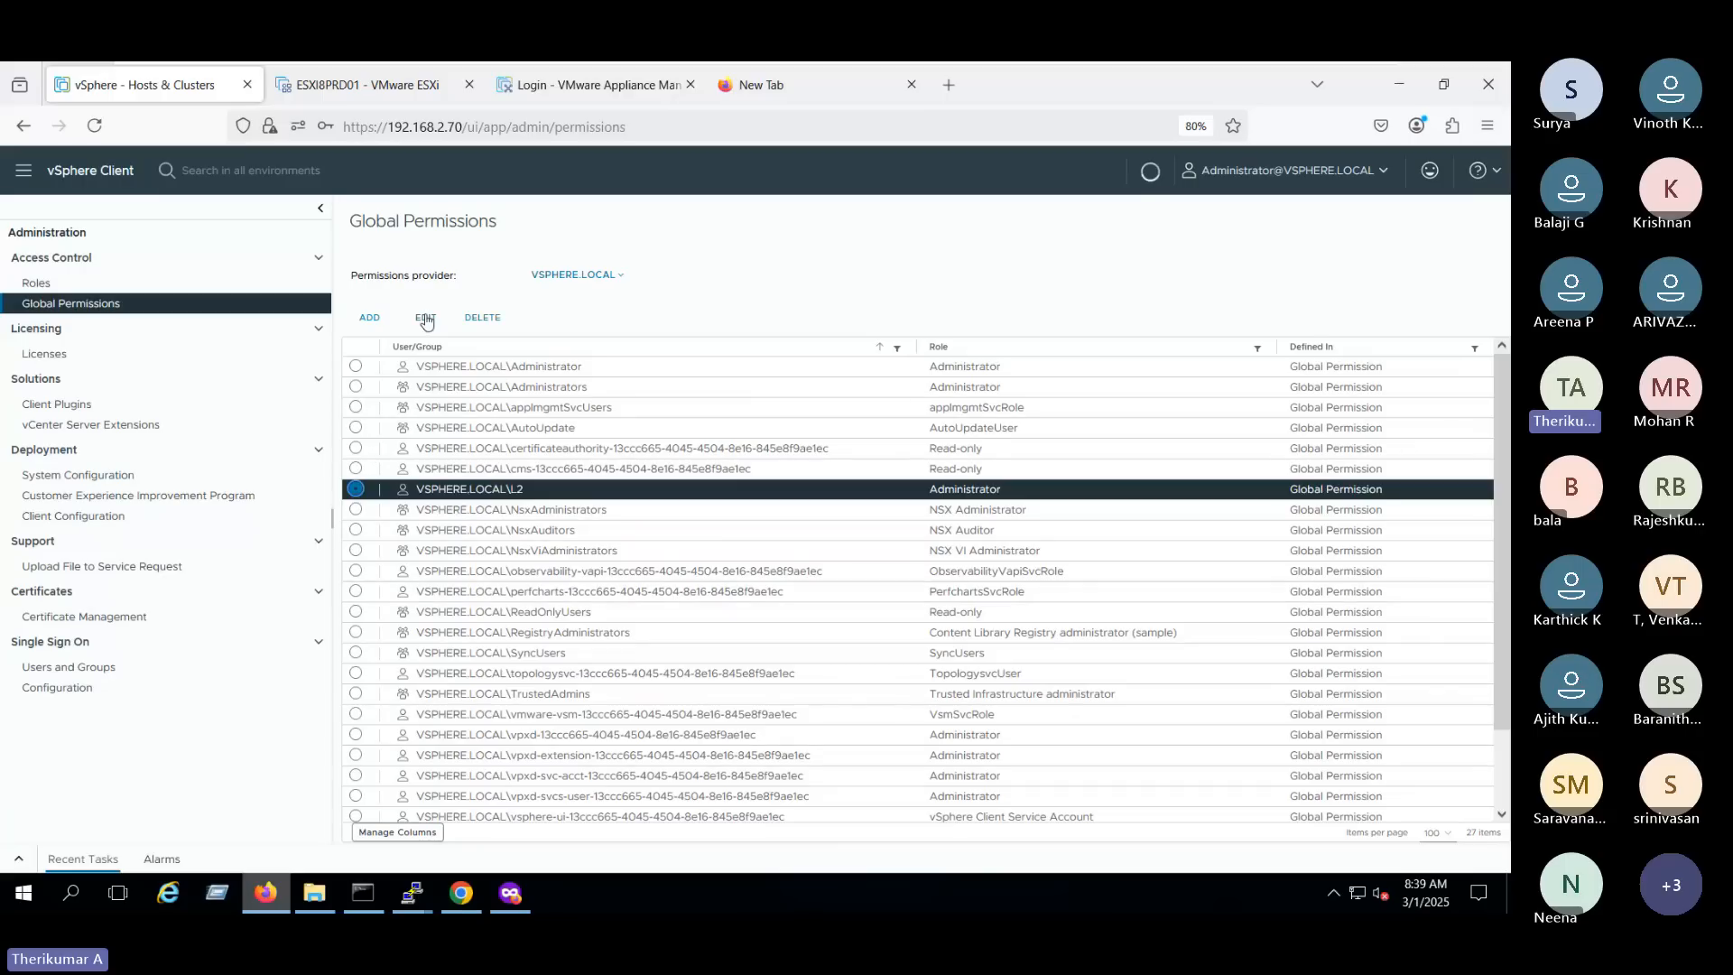
pyautogui.click(426, 316)
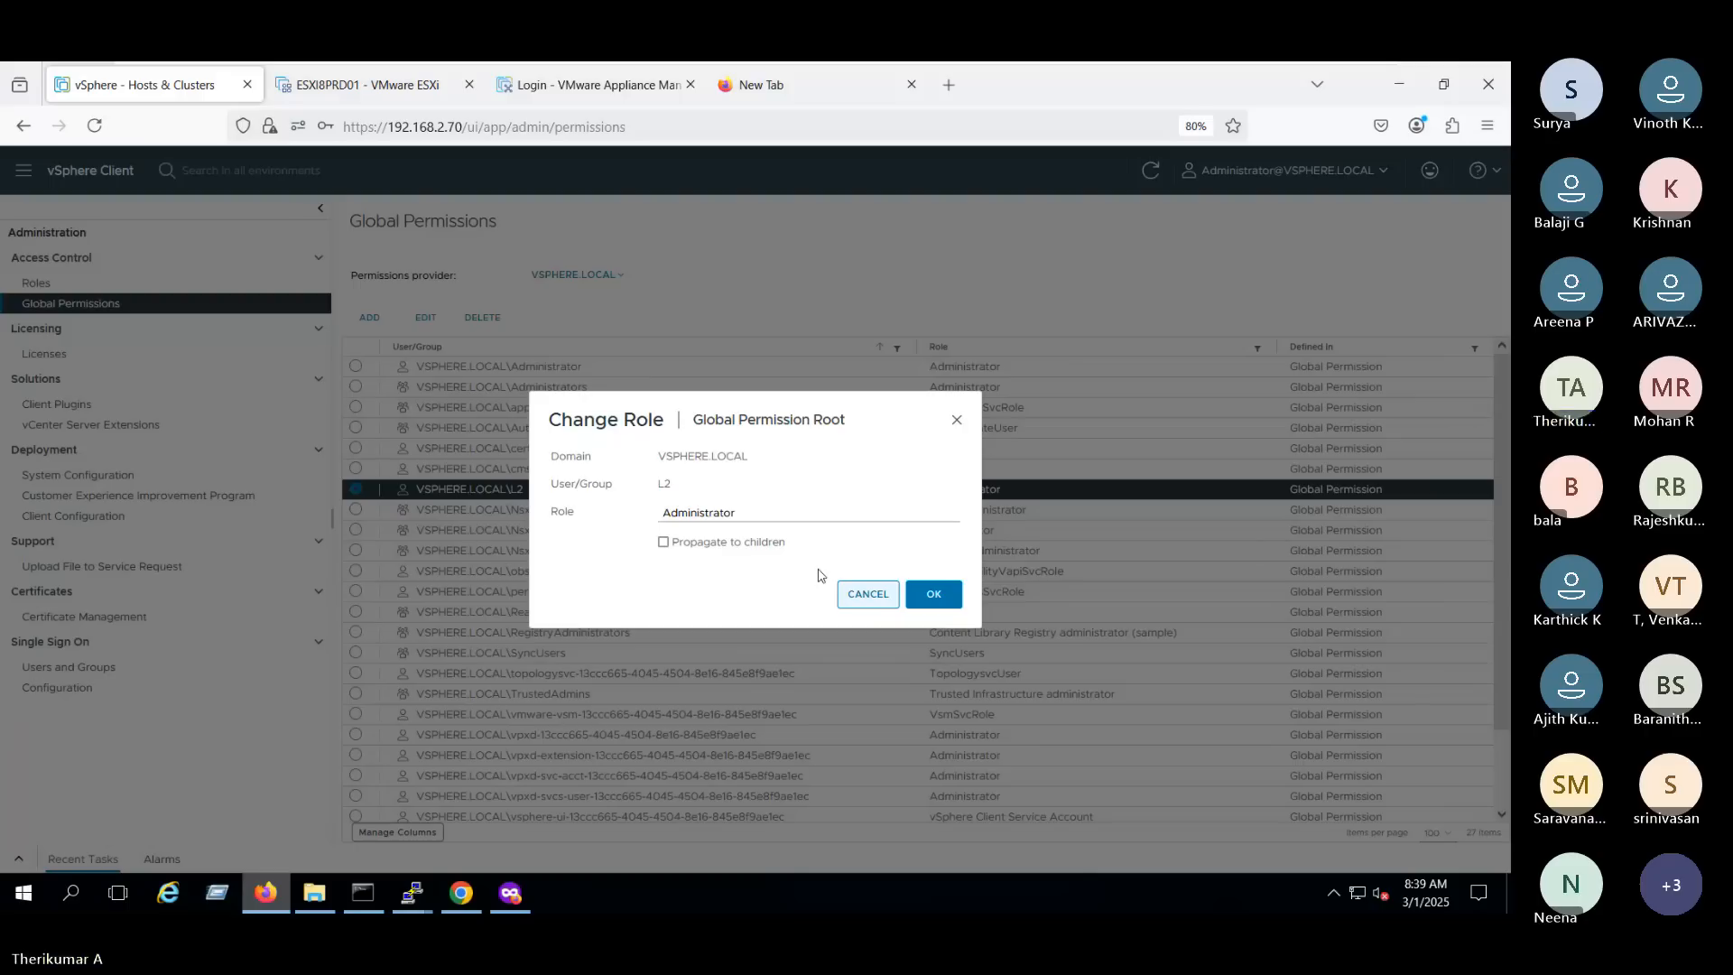
pyautogui.click(722, 512)
pyautogui.click(696, 182)
pyautogui.click(664, 542)
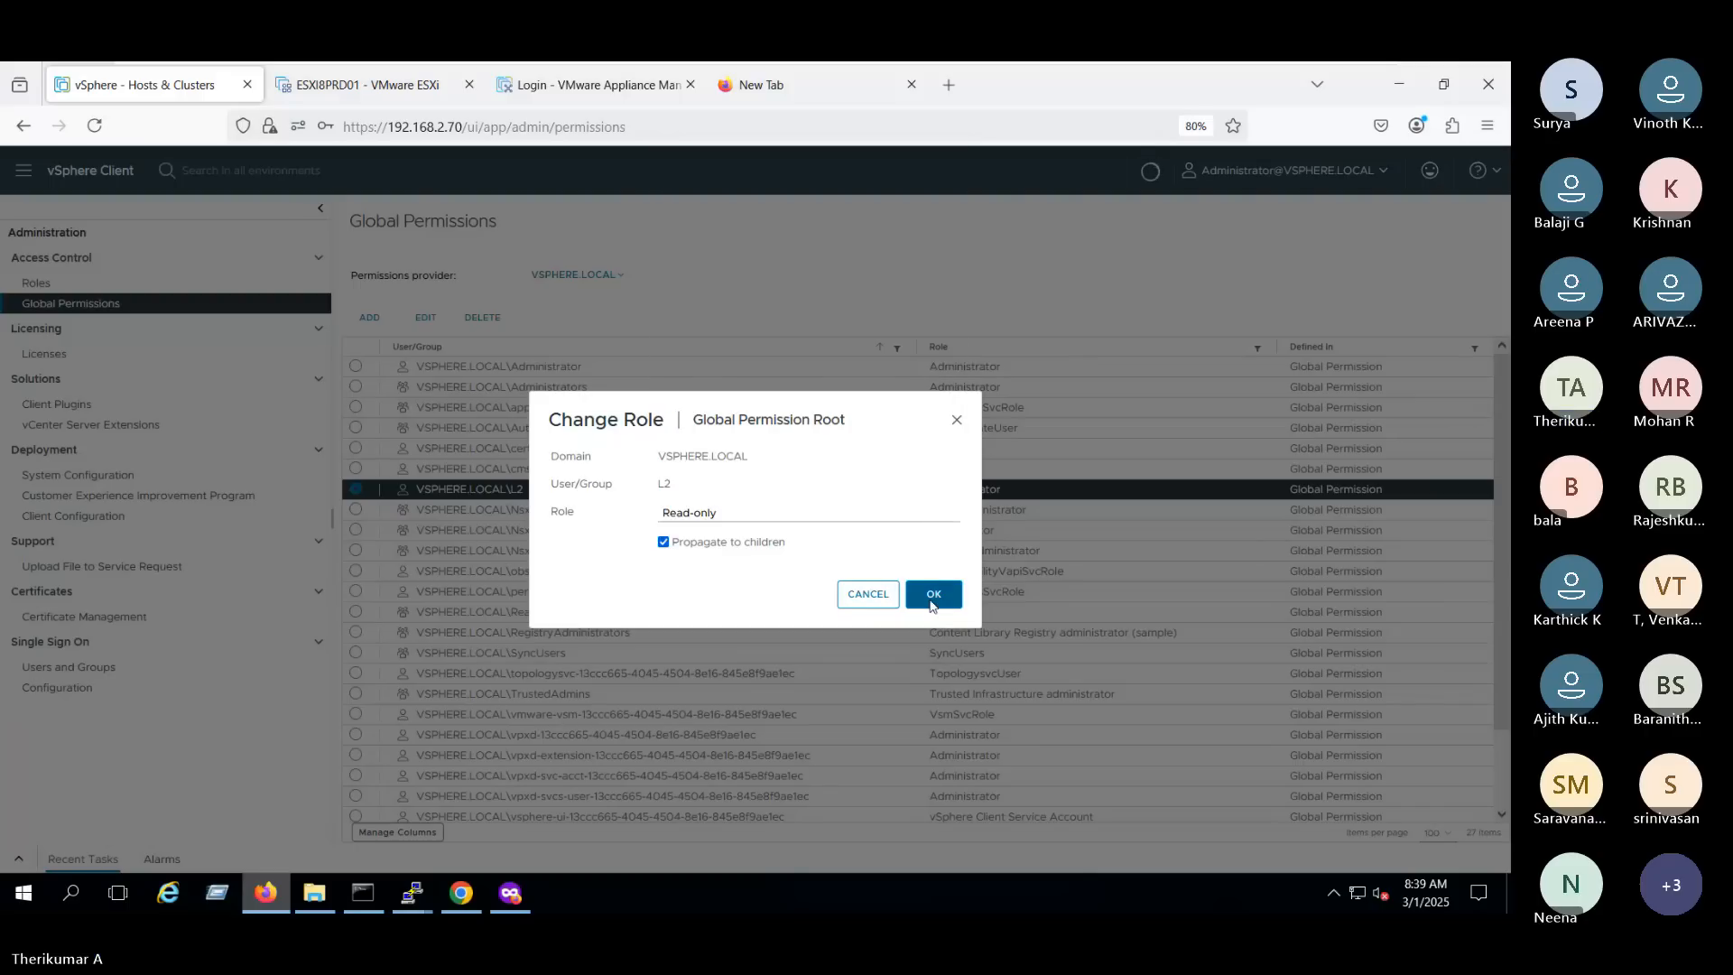
pyautogui.click(932, 595)
# - Return to the vSphere login page in Chrome and switch to the private Firefox window
pyautogui.click(510, 893)
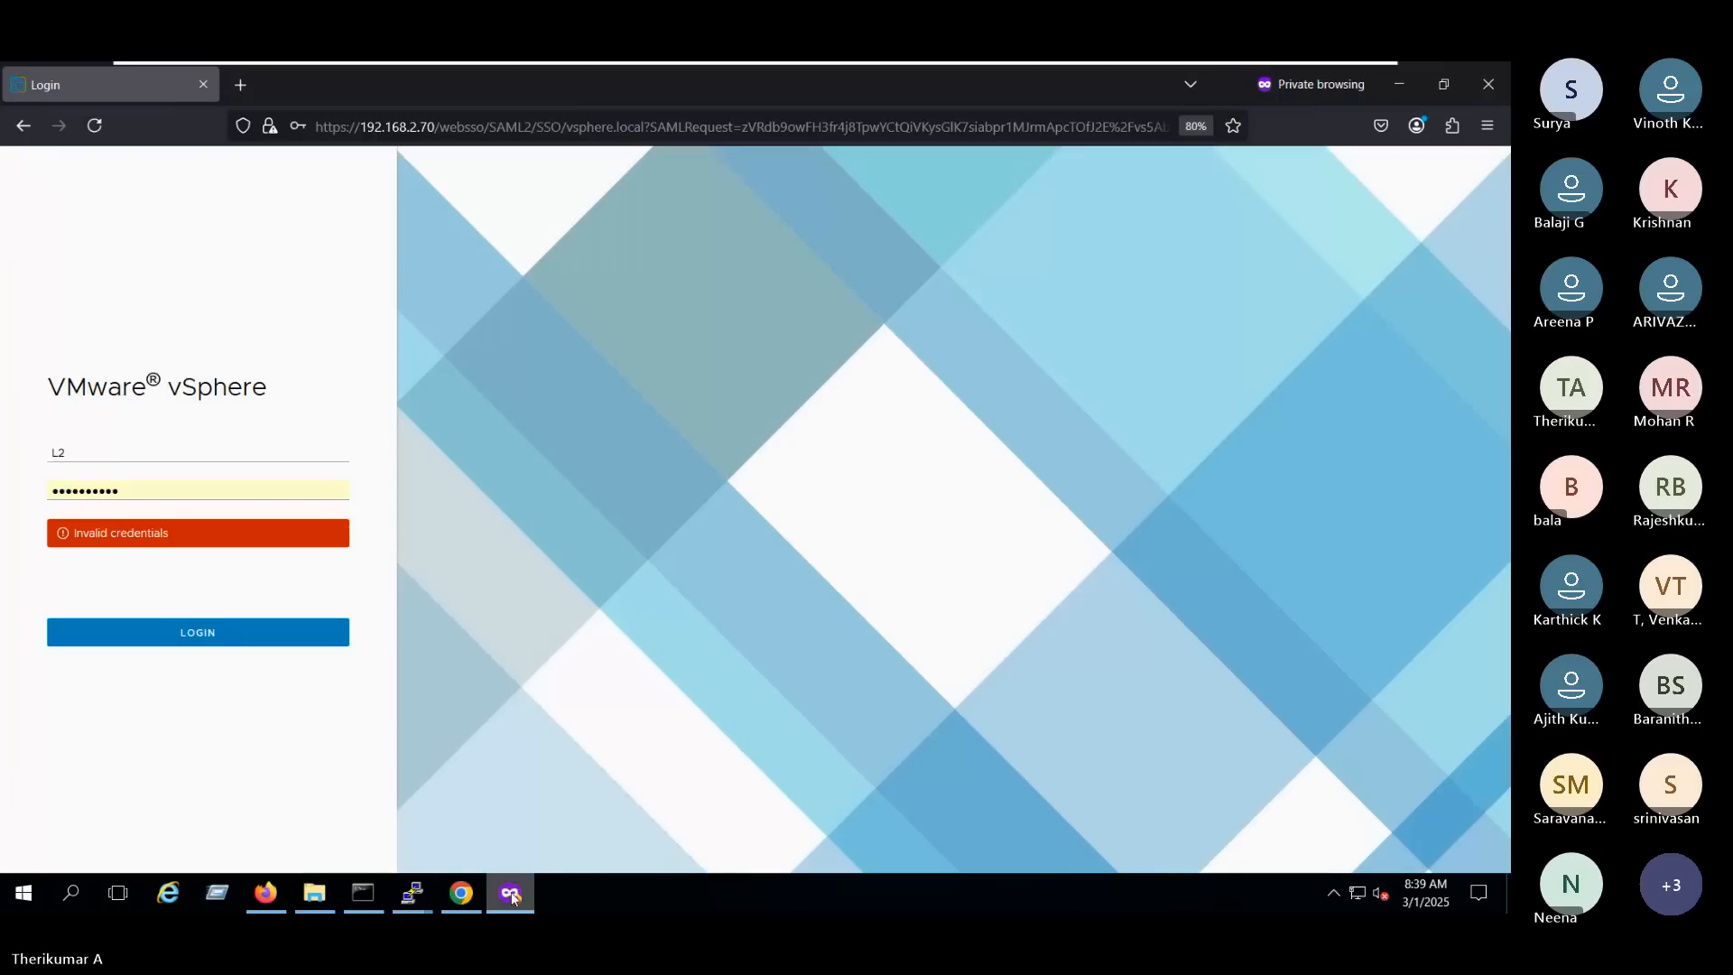
pyautogui.click(461, 892)
pyautogui.click(1412, 167)
pyautogui.click(510, 892)
pyautogui.click(195, 454)
pyautogui.click(193, 476)
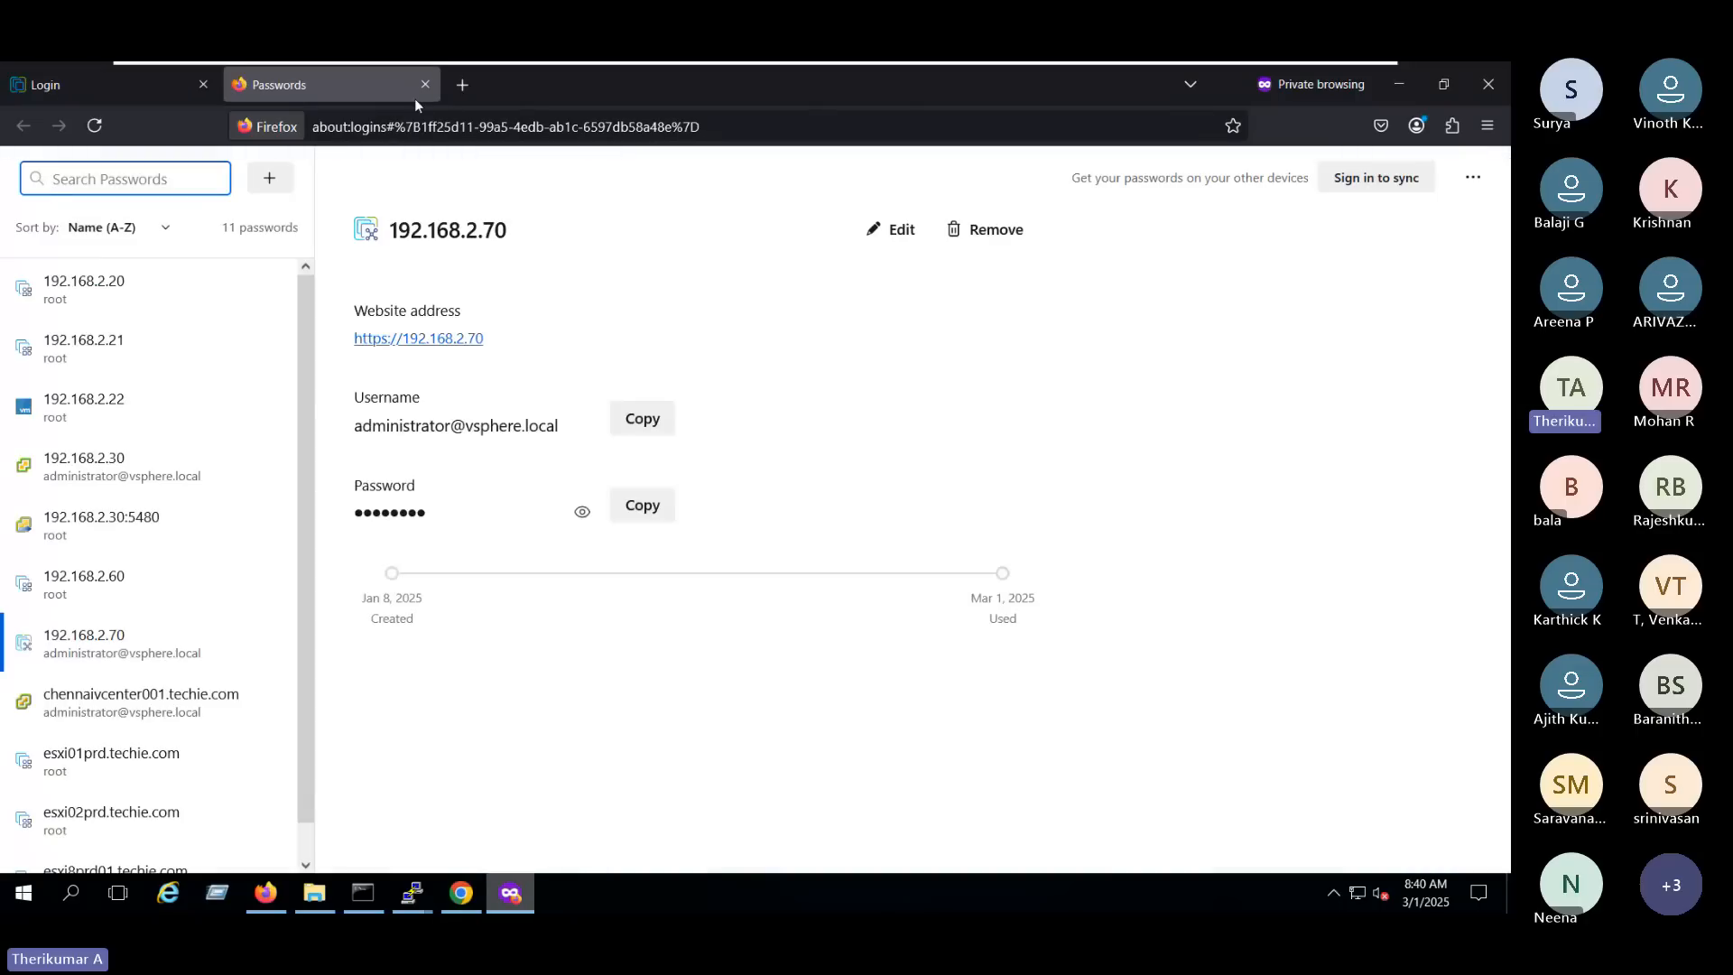
pyautogui.click(423, 87)
# - Fill in the saved administrator user name and password, replace the name with l2 in the vsphere.local domain, and log in to vSphere
pyautogui.click(117, 451)
pyautogui.click(118, 470)
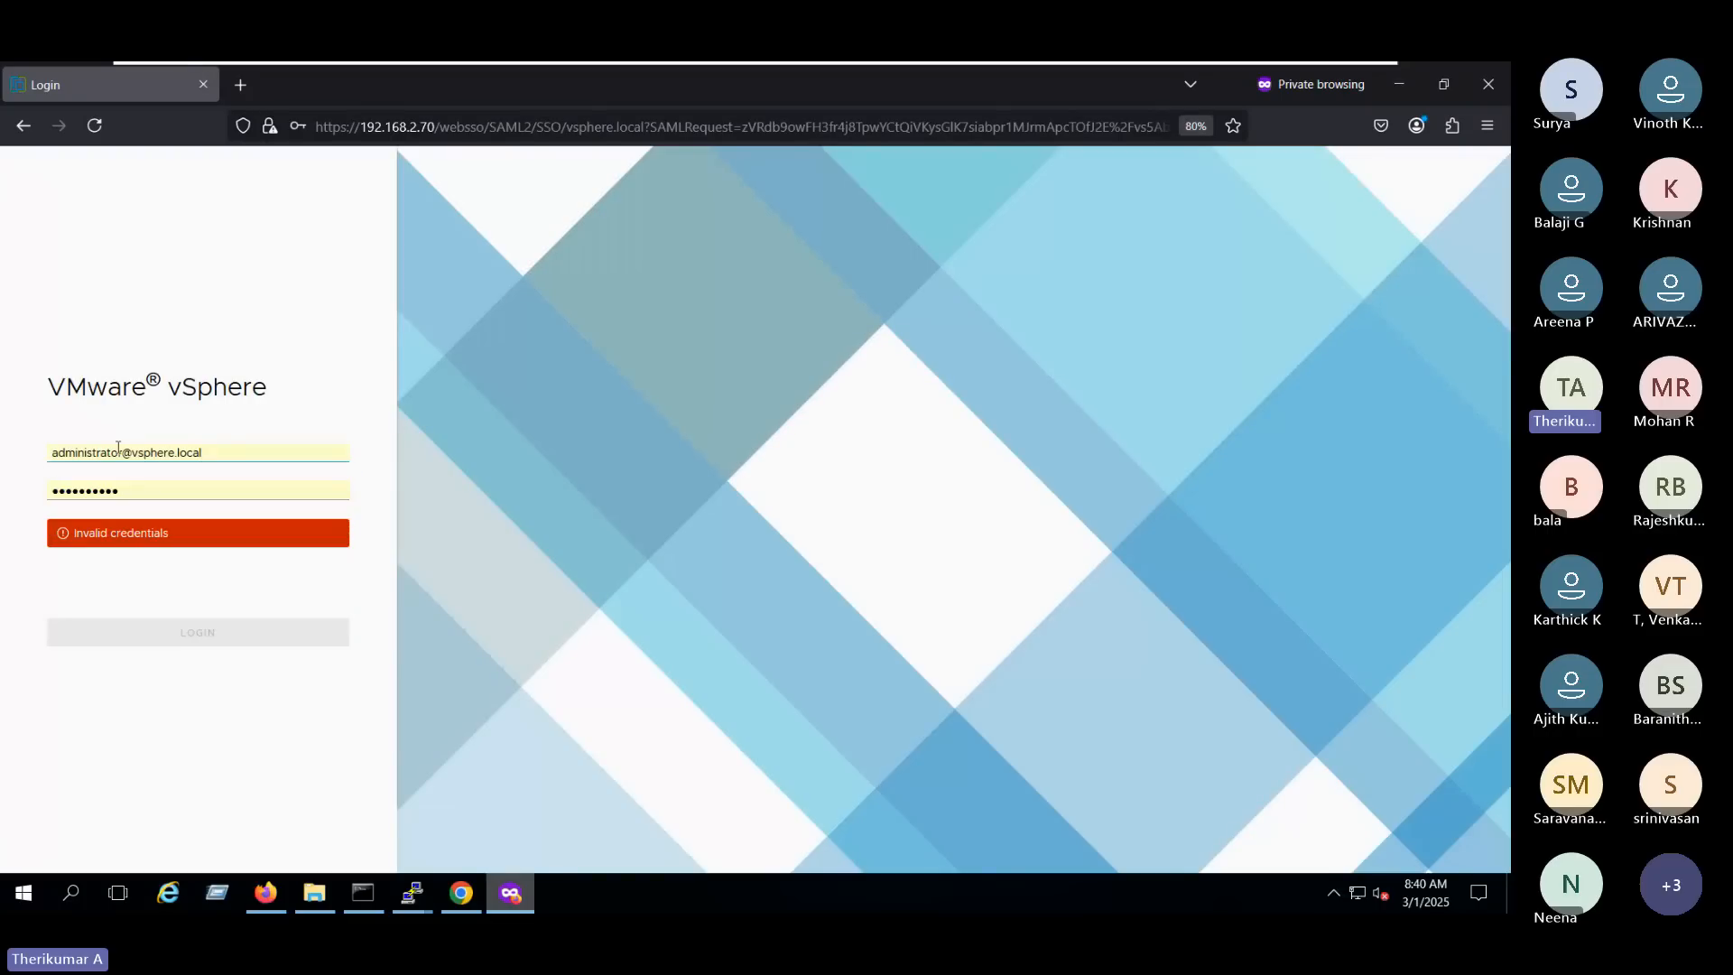
pyautogui.doubleClick(118, 451)
pyautogui.press('BackSpace')
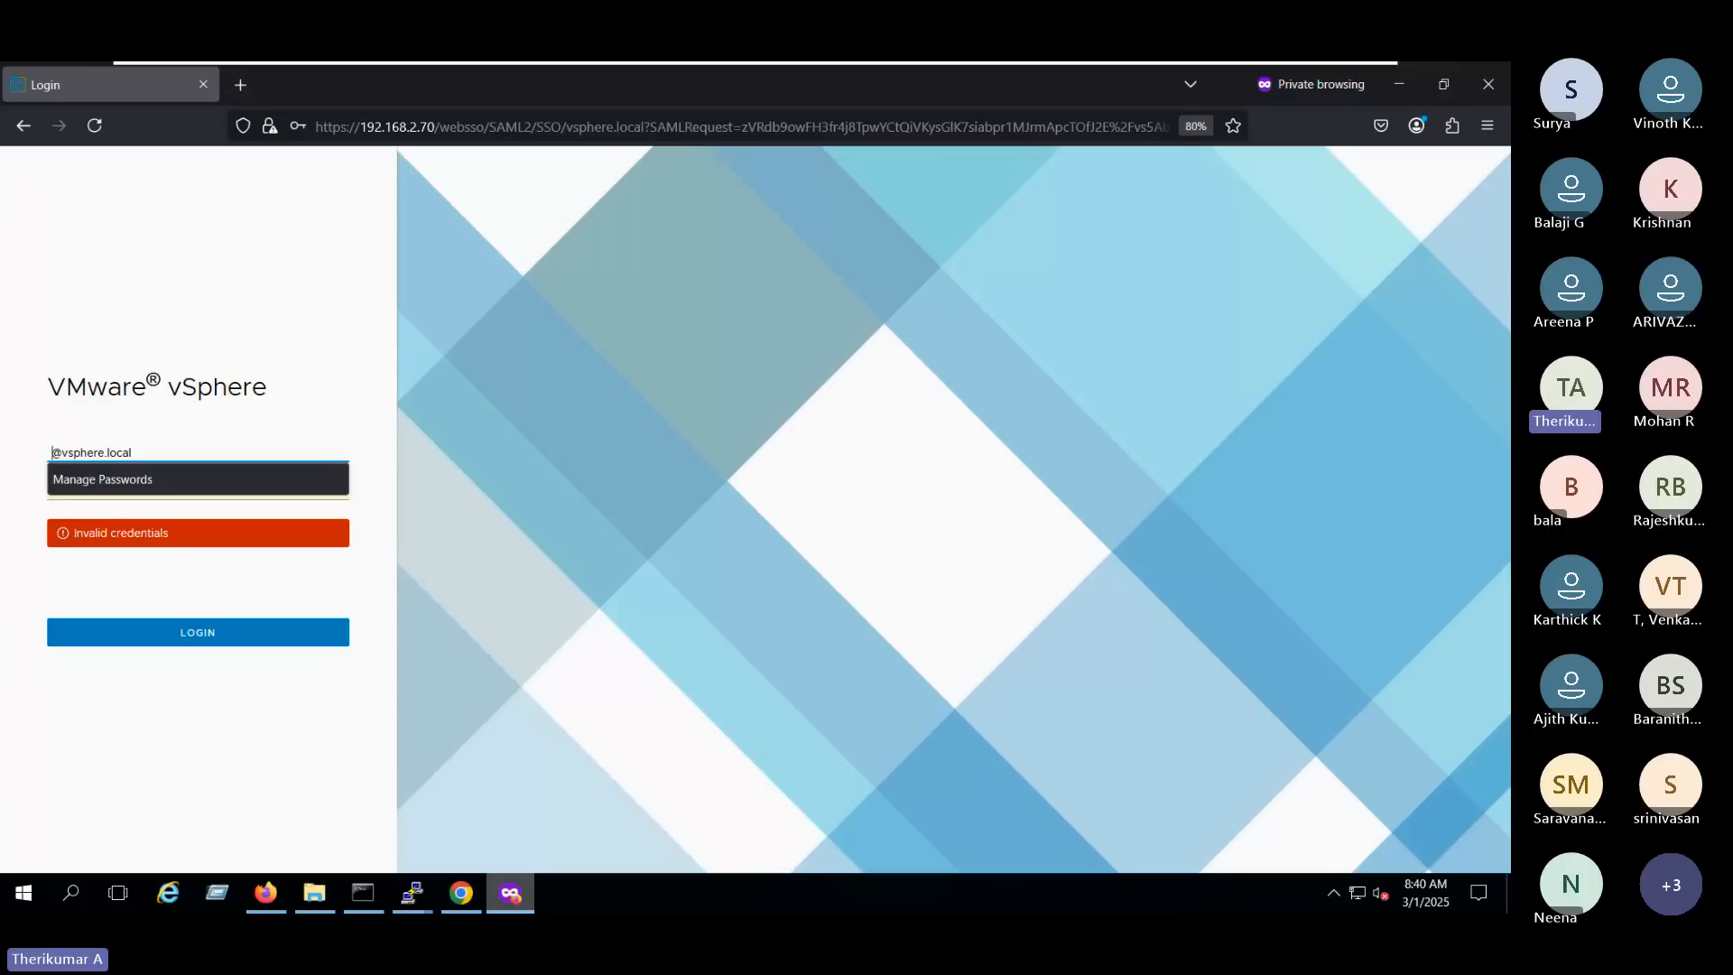
pyautogui.write('l2')
pyautogui.press('Return')
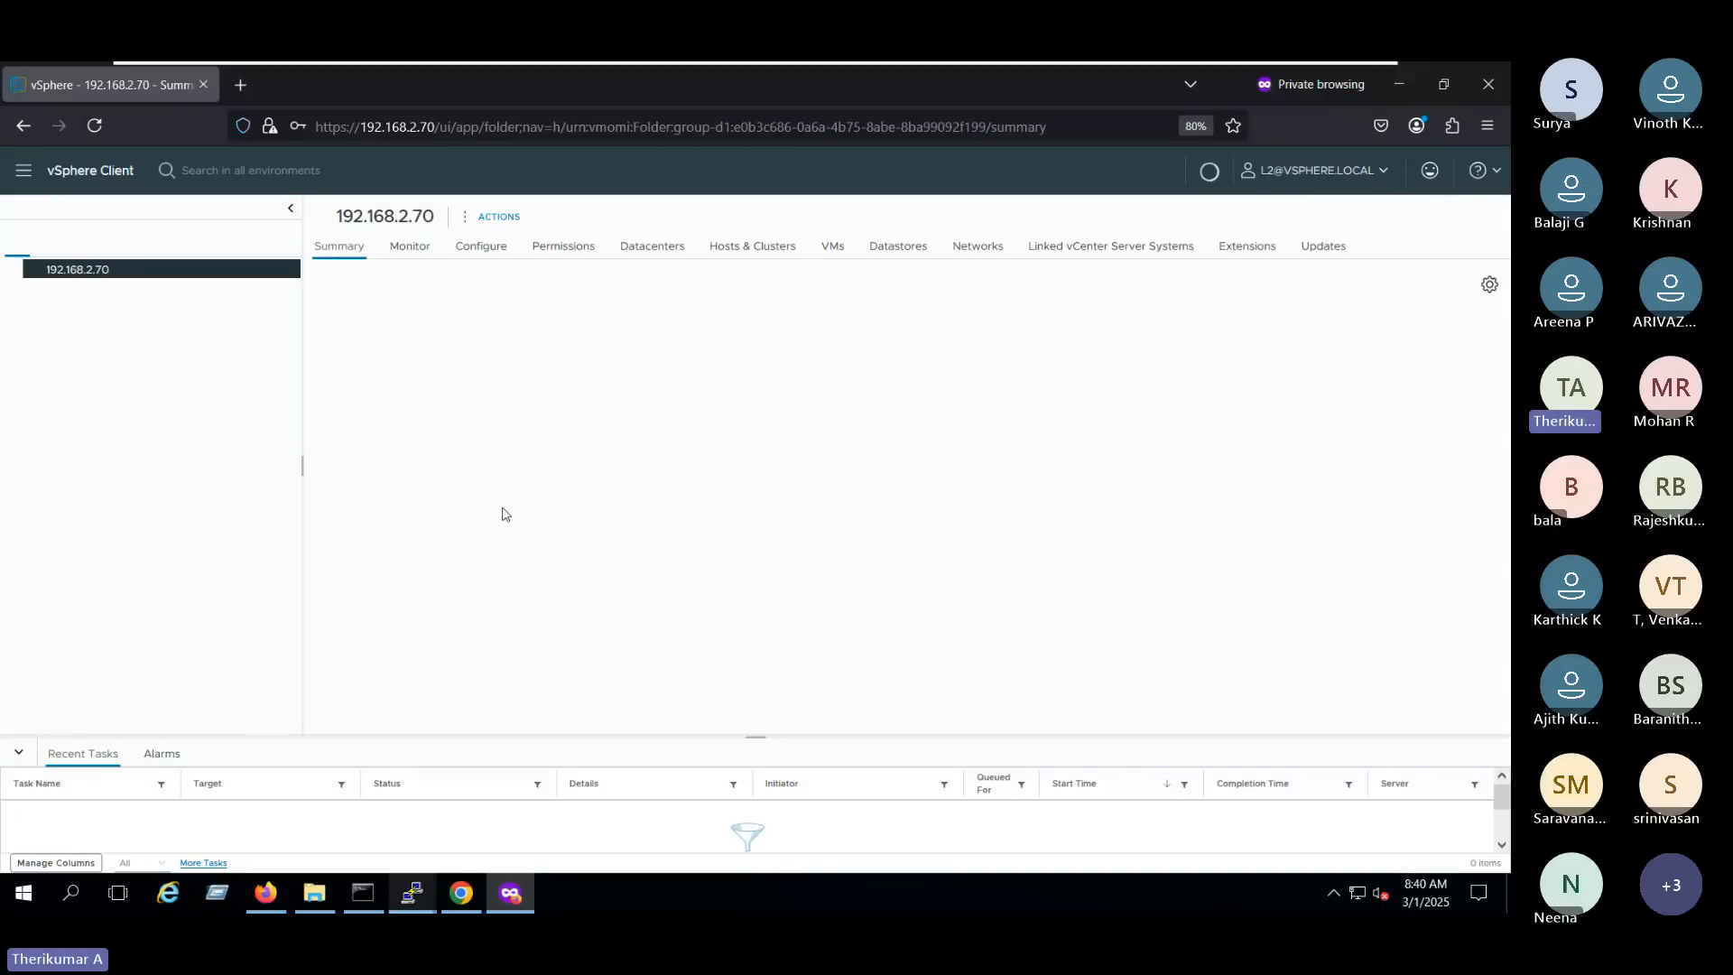
# - Switch to the administrator's Firefox session and review L2's global role and its propagation setting
pyautogui.click(465, 895)
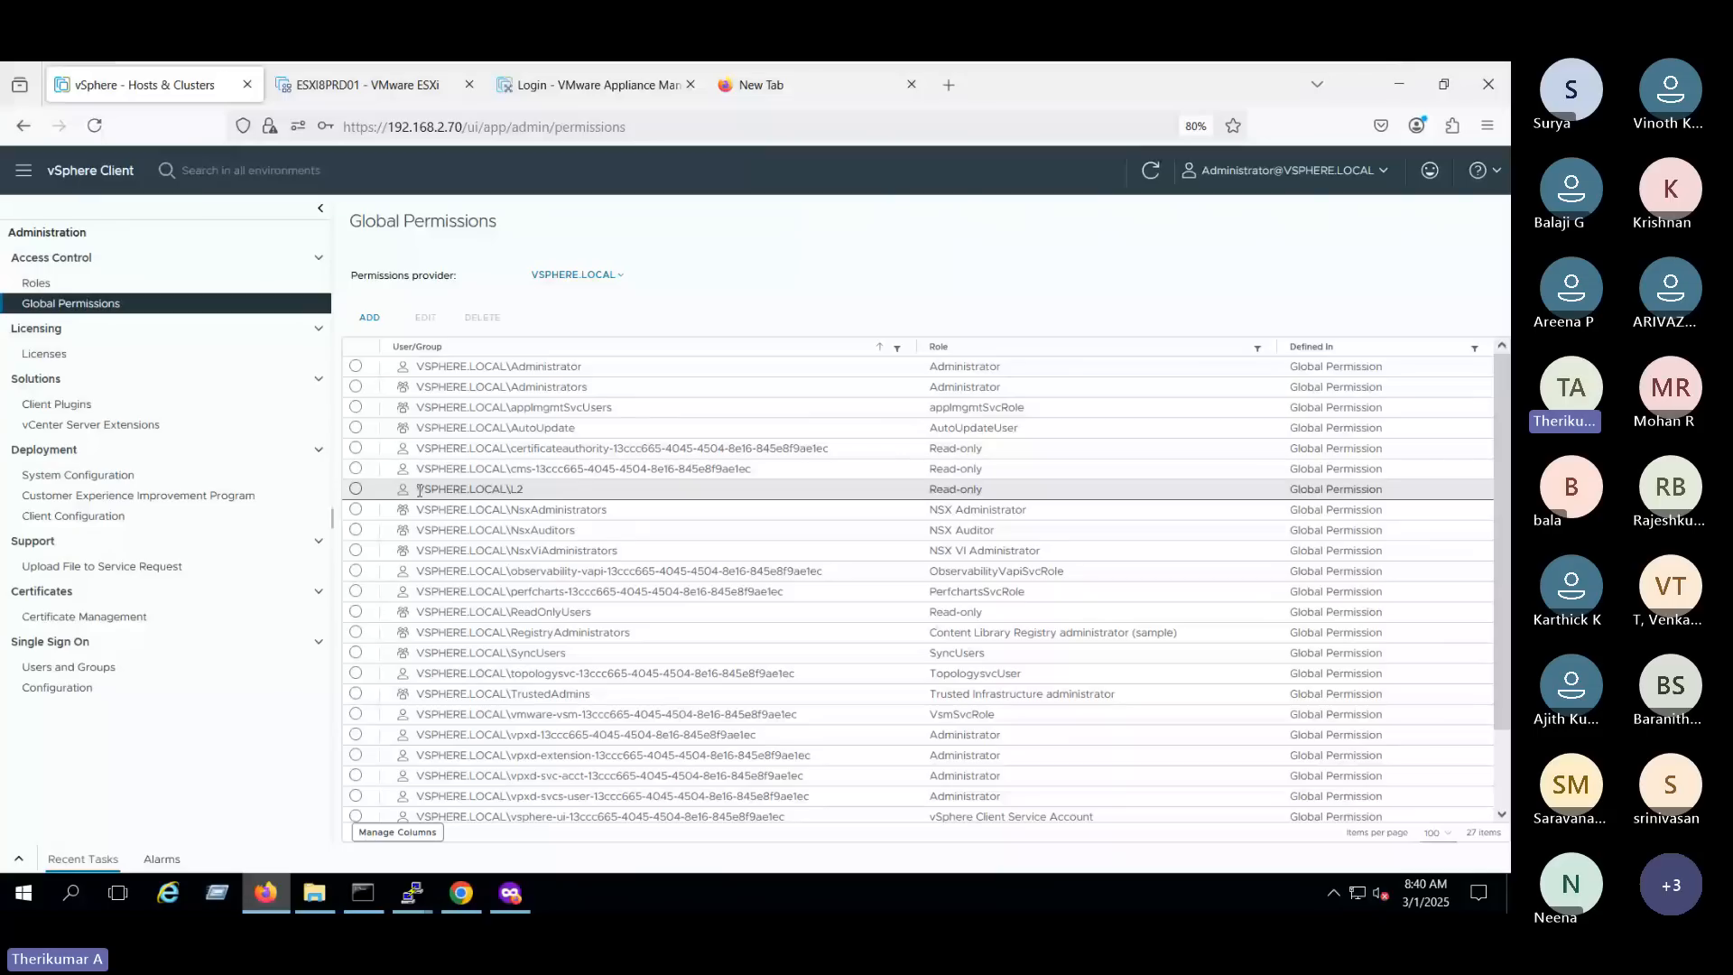
pyautogui.moveTo(420, 490); pyautogui.dragTo(991, 488)
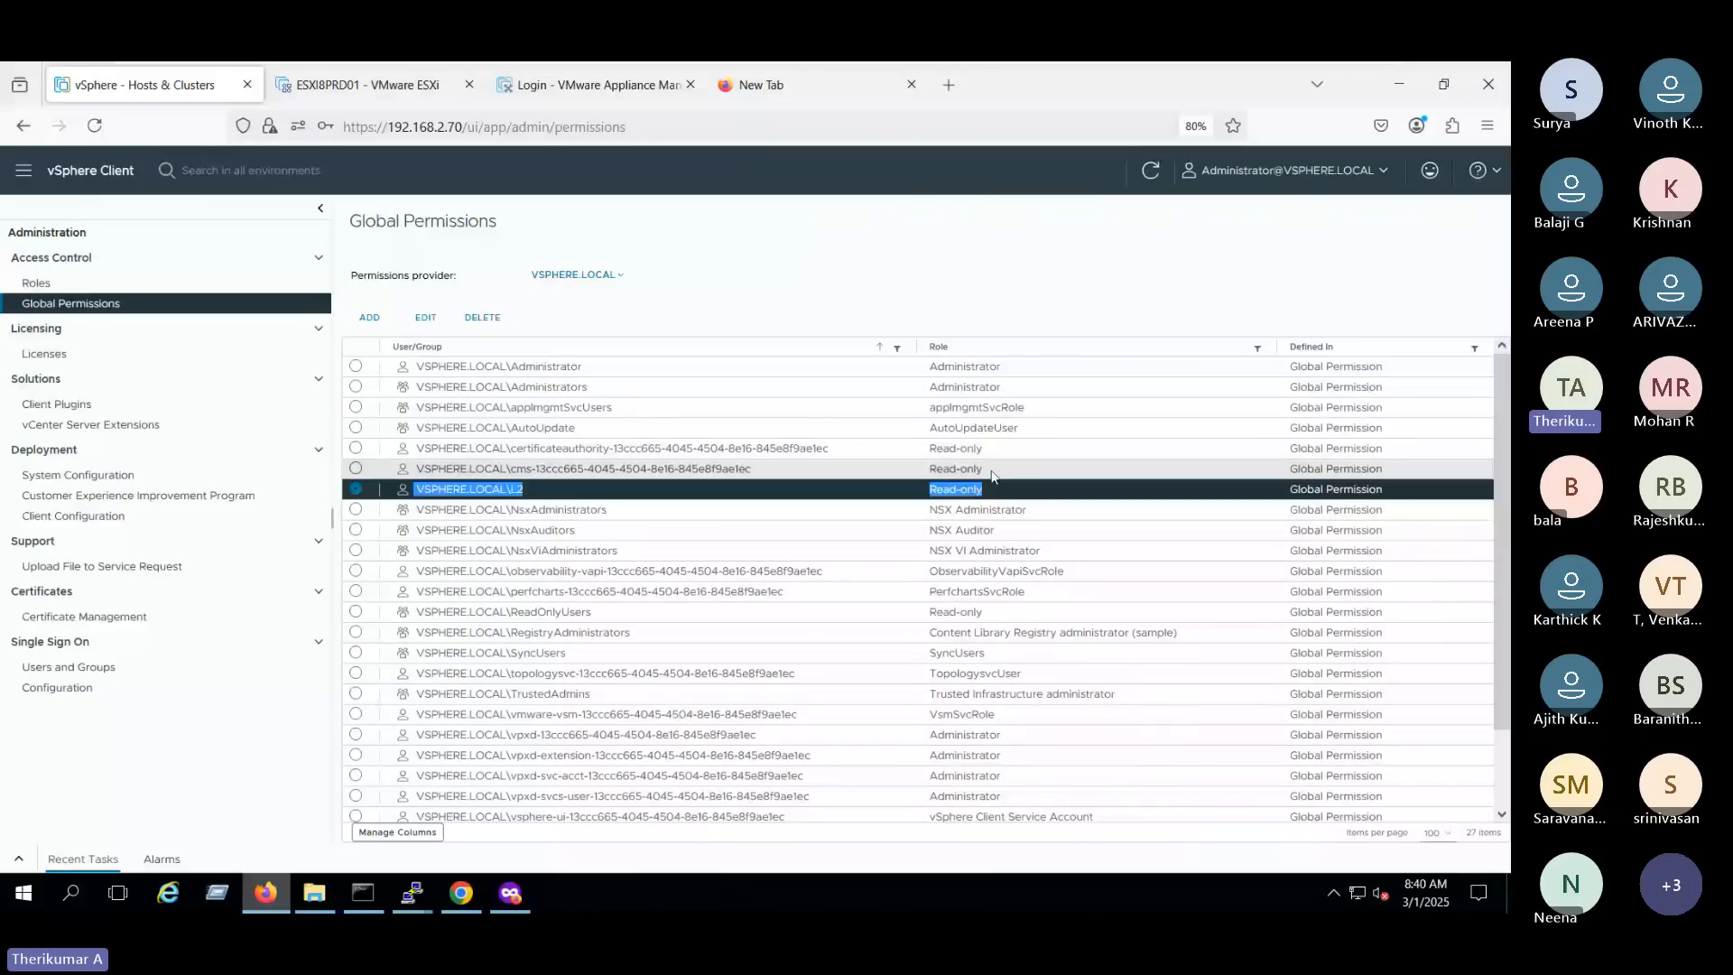
pyautogui.click(425, 317)
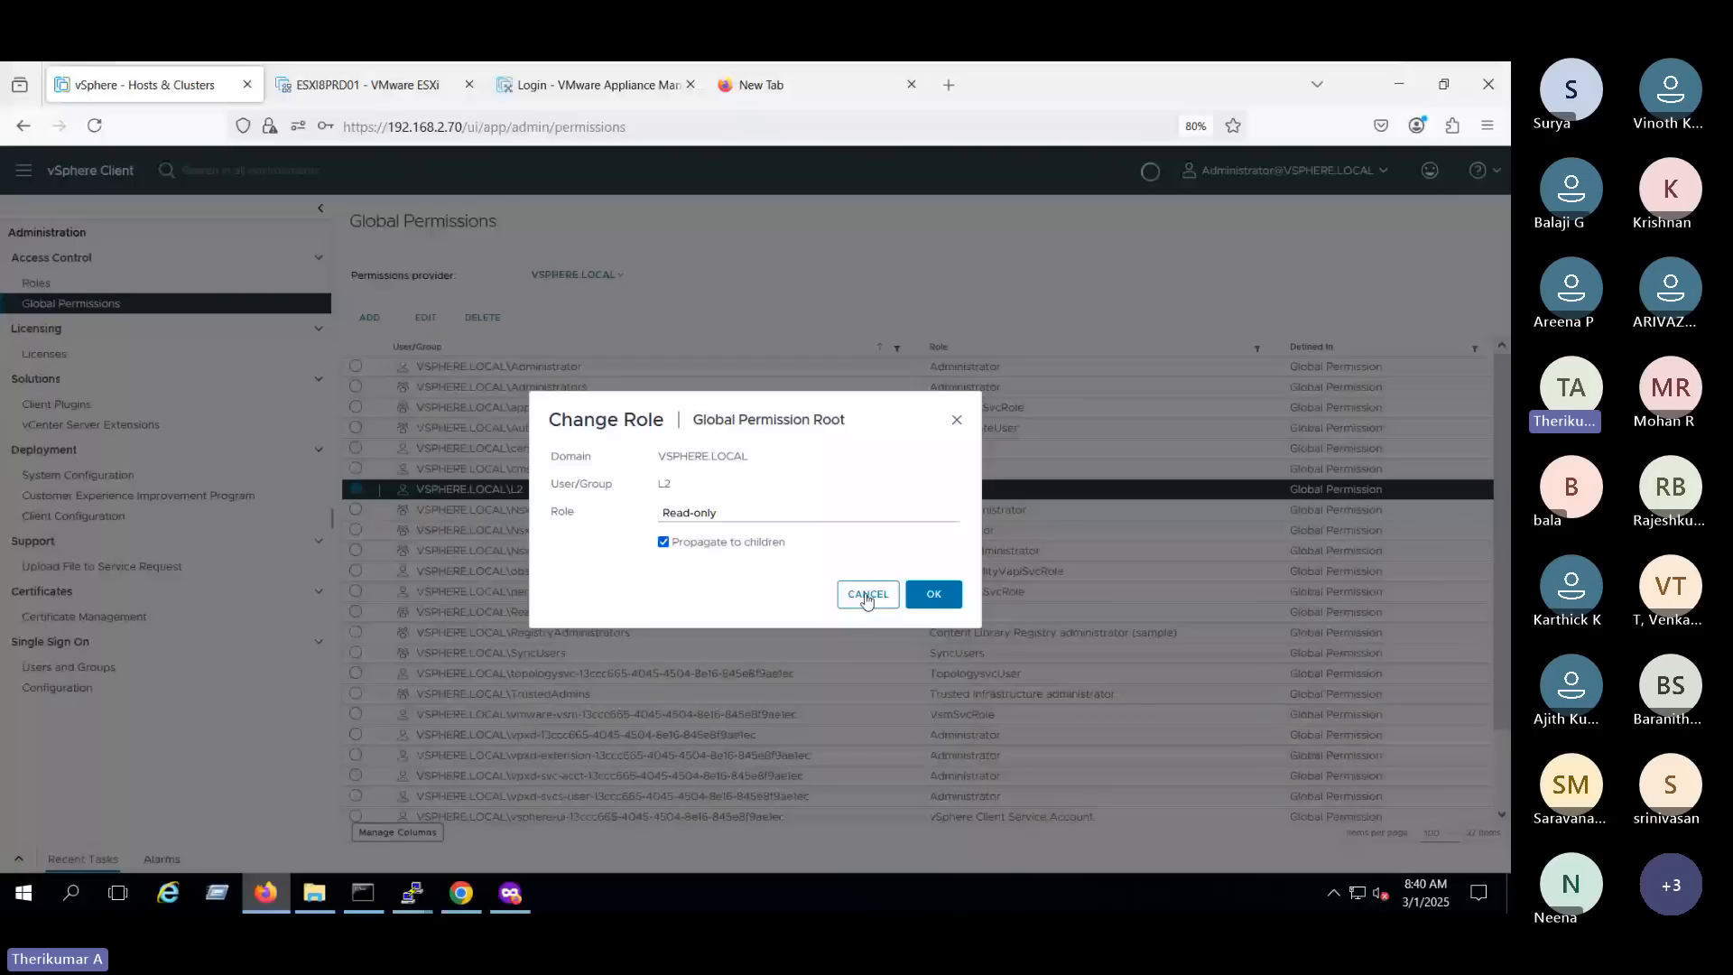
pyautogui.click(510, 892)
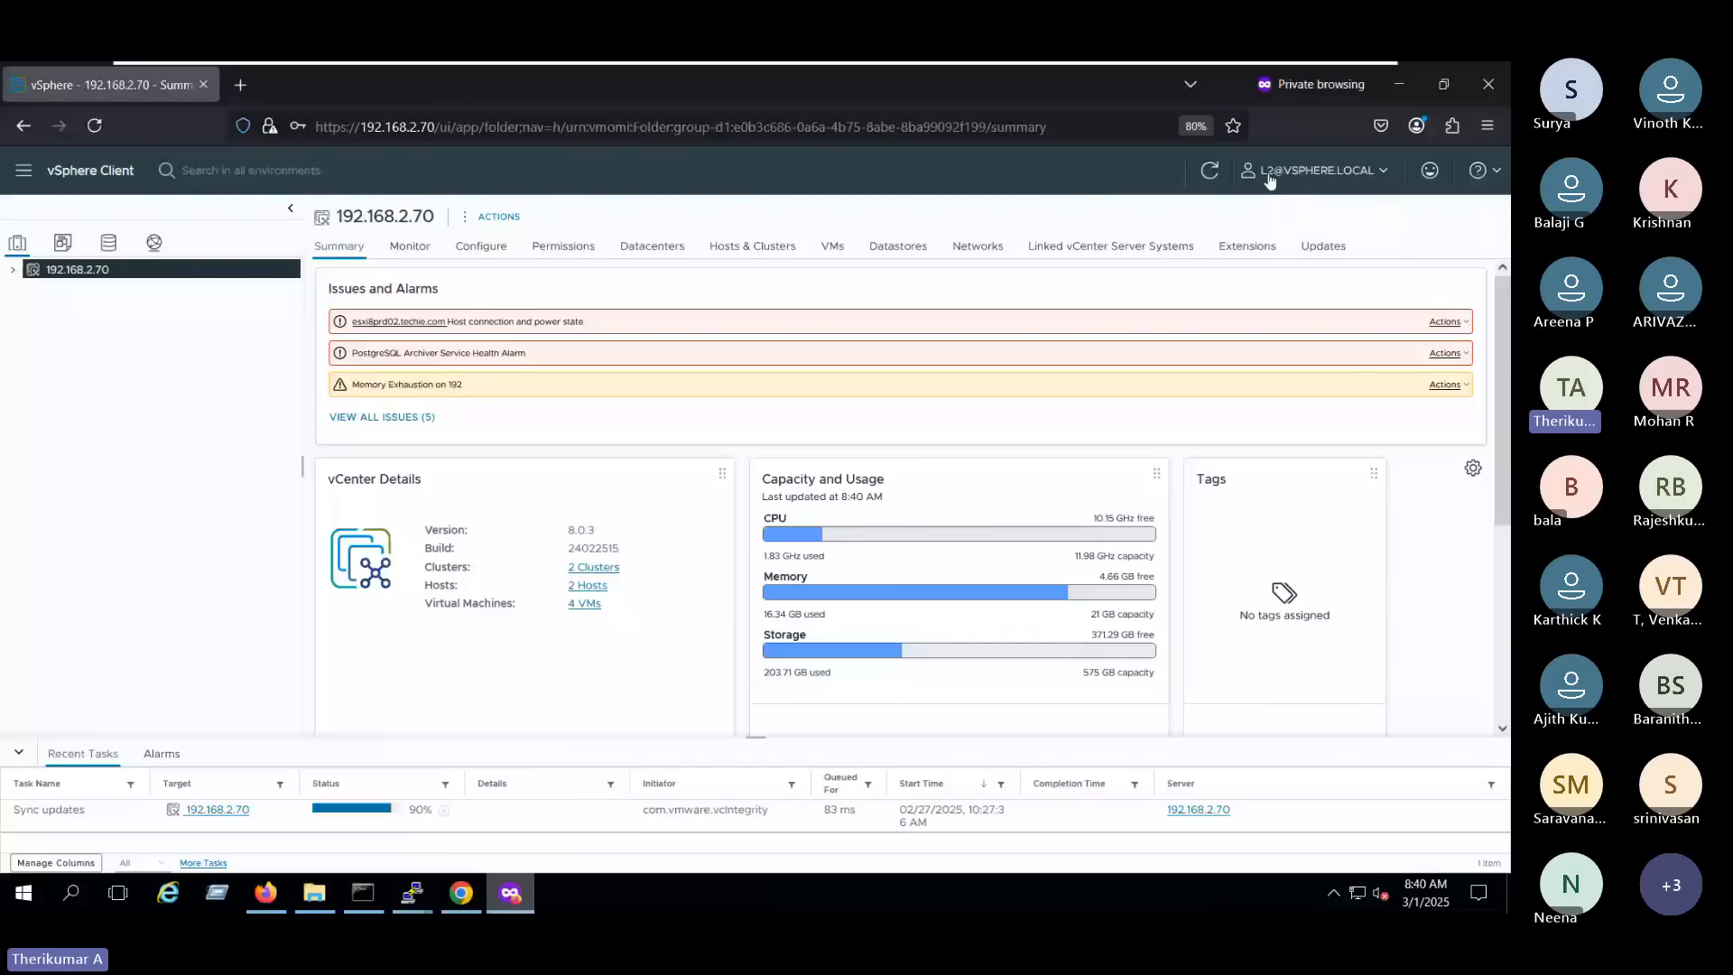
pyautogui.click(268, 898)
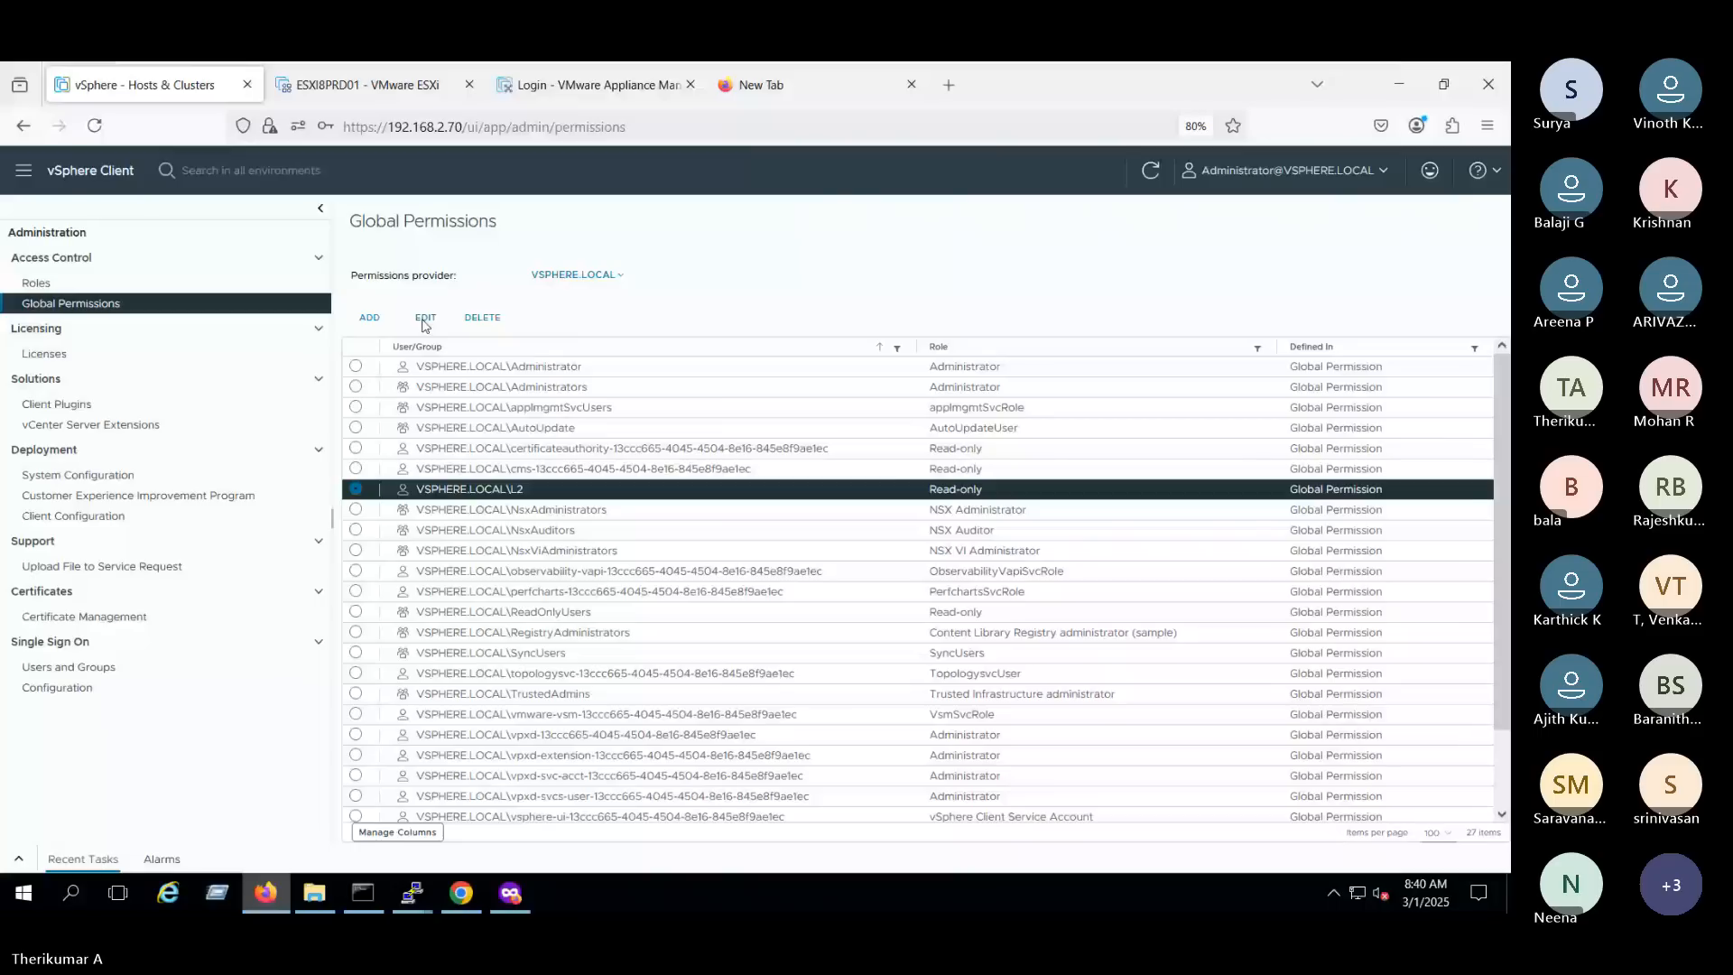
pyautogui.click(424, 320)
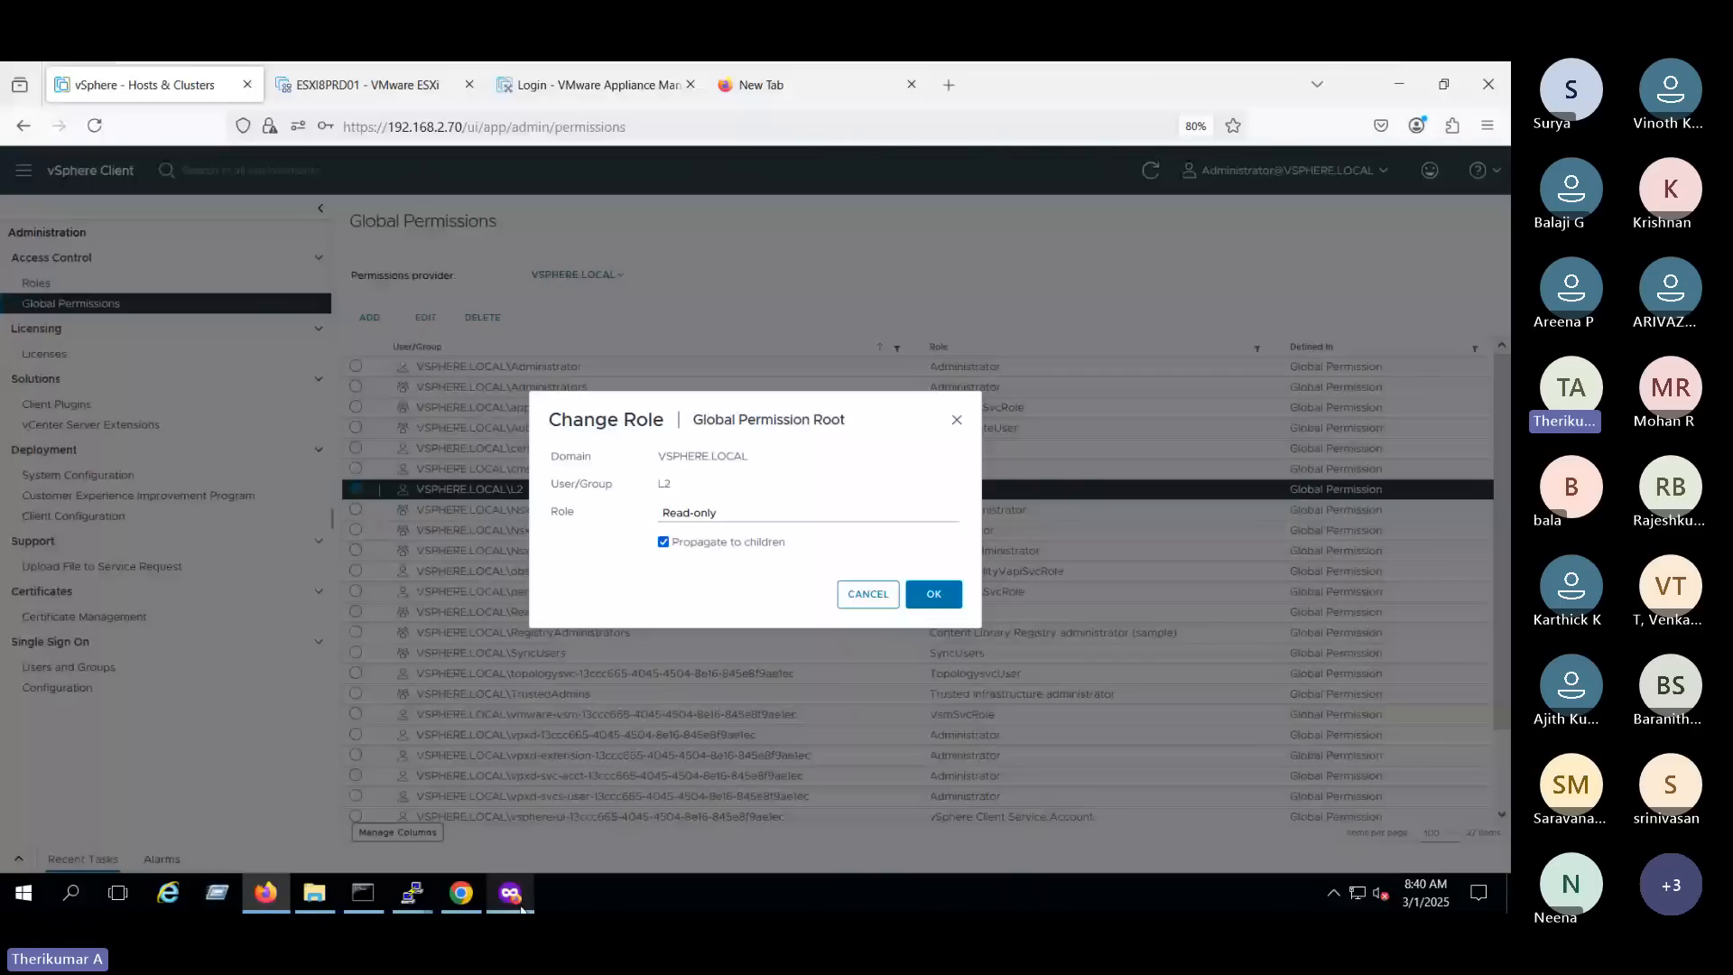
# - In L2's private Firefox session, expand Chennai Datacenter and Dell Cluster, and open the host esxi8prd01.techie.com
pyautogui.click(520, 906)
pyautogui.click(14, 270)
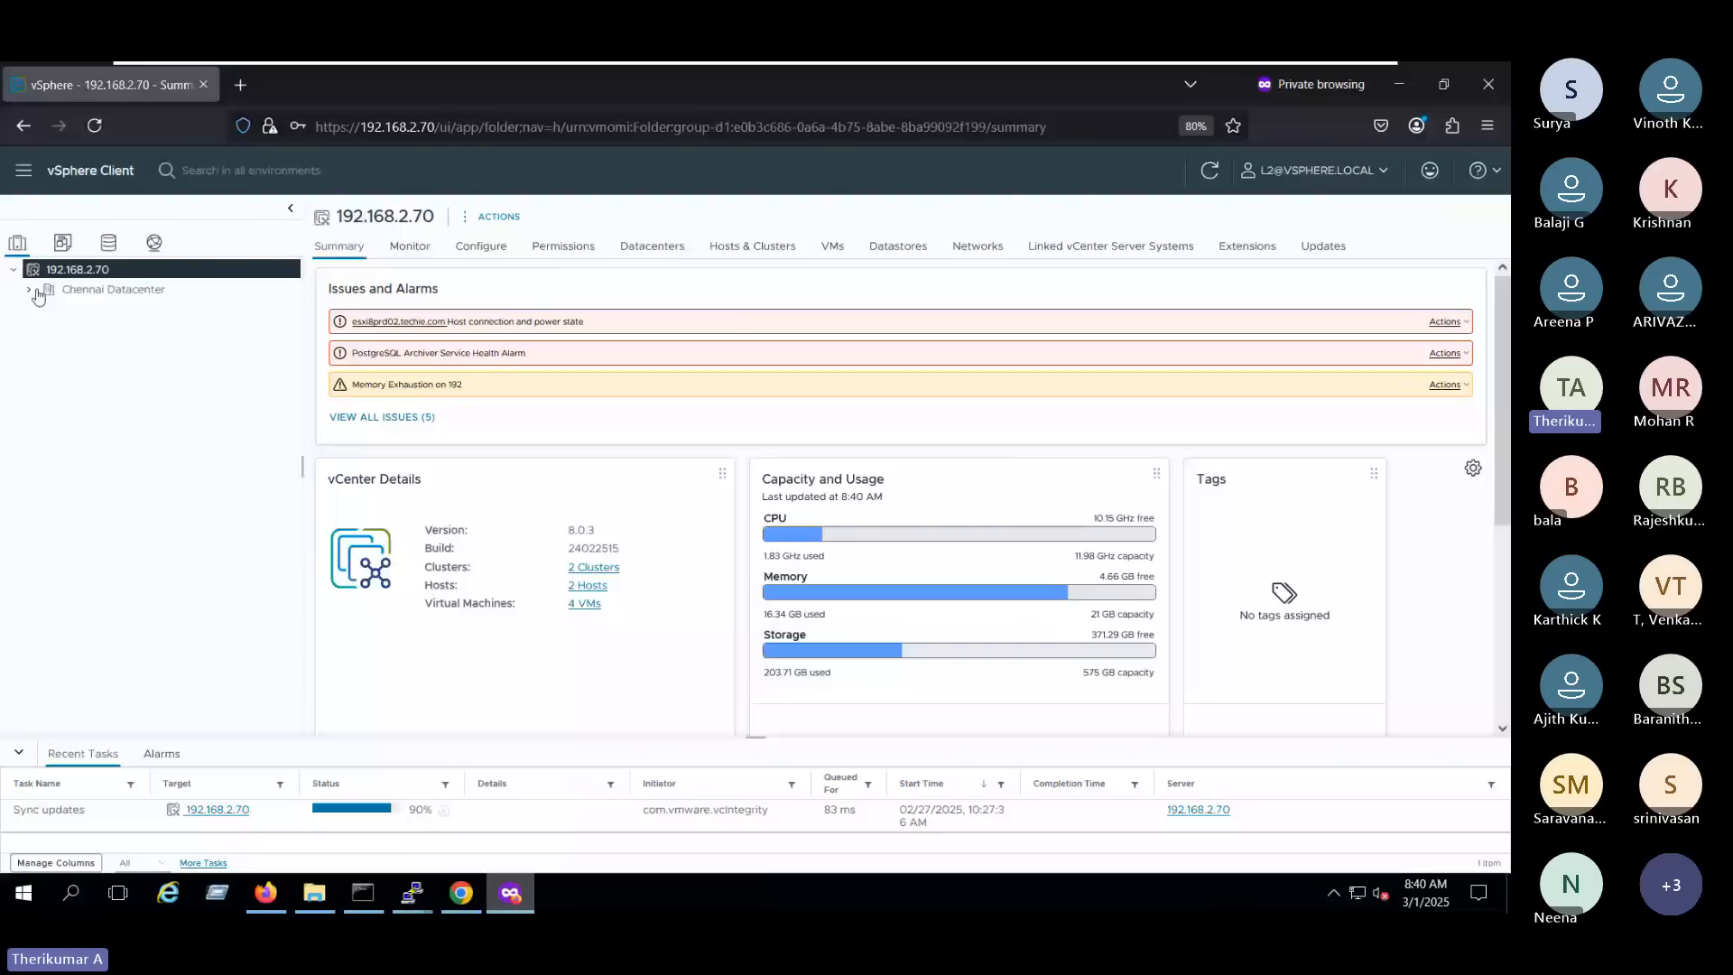
pyautogui.click(30, 289)
pyautogui.click(44, 309)
pyautogui.click(96, 331)
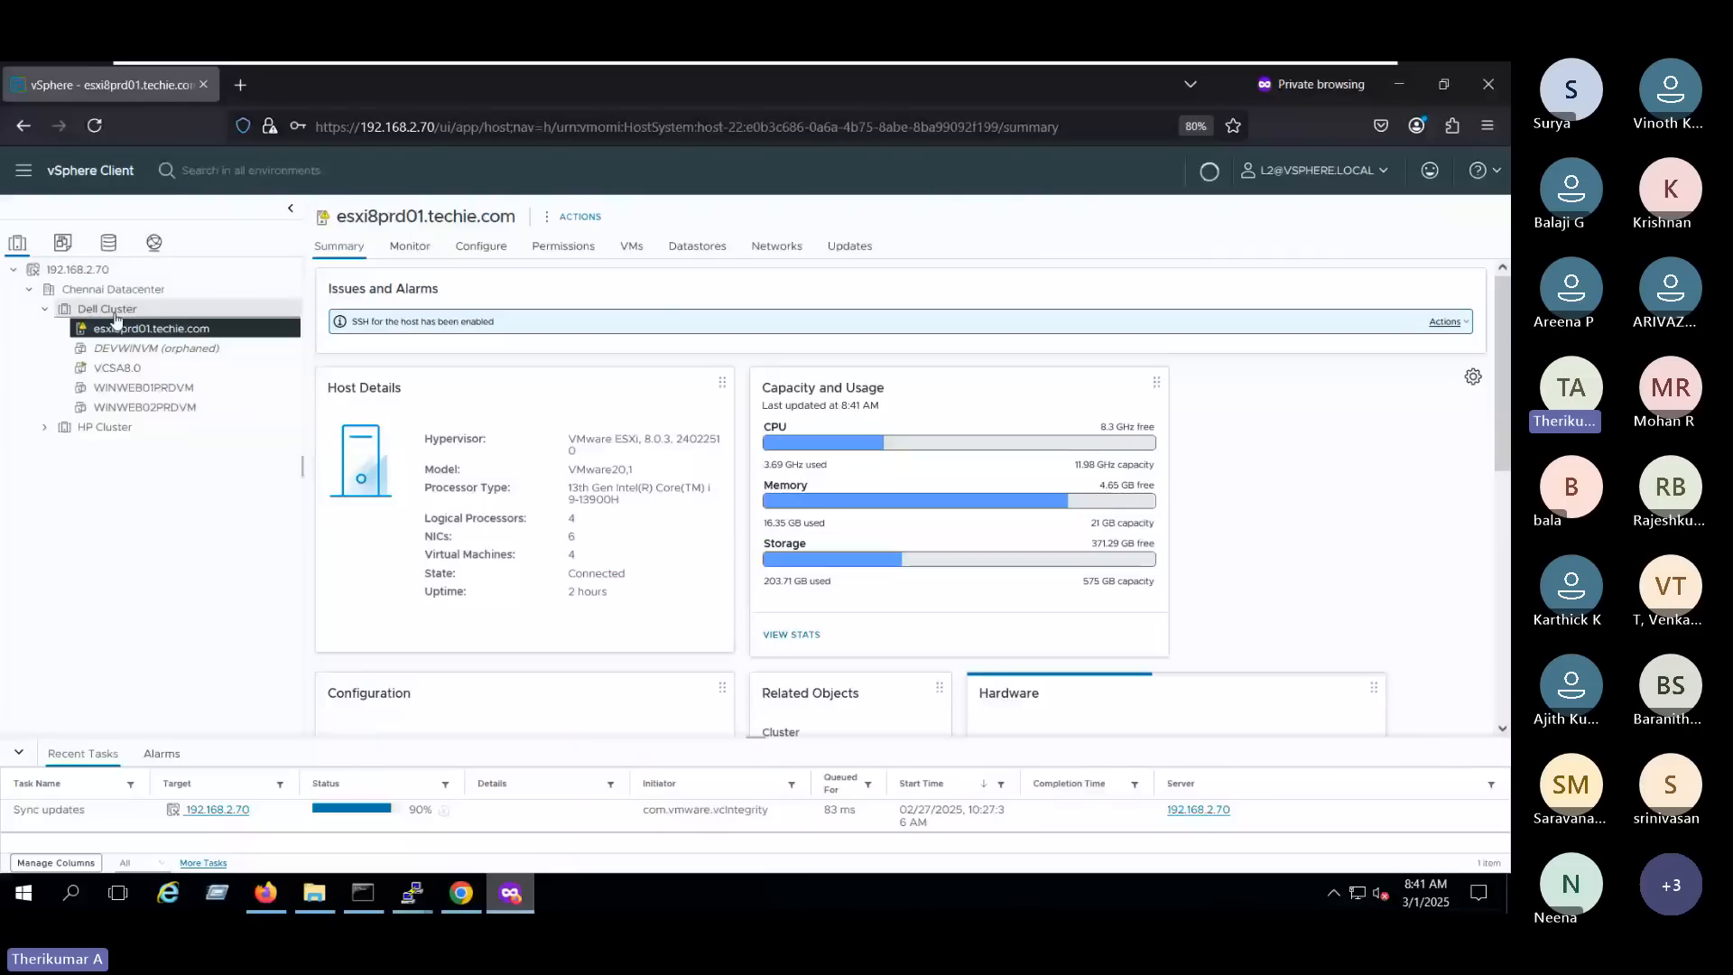
# - Review the host's virtual machines and datastores, and check which host and storage actions L2 is allowed to use
pyautogui.click(631, 246)
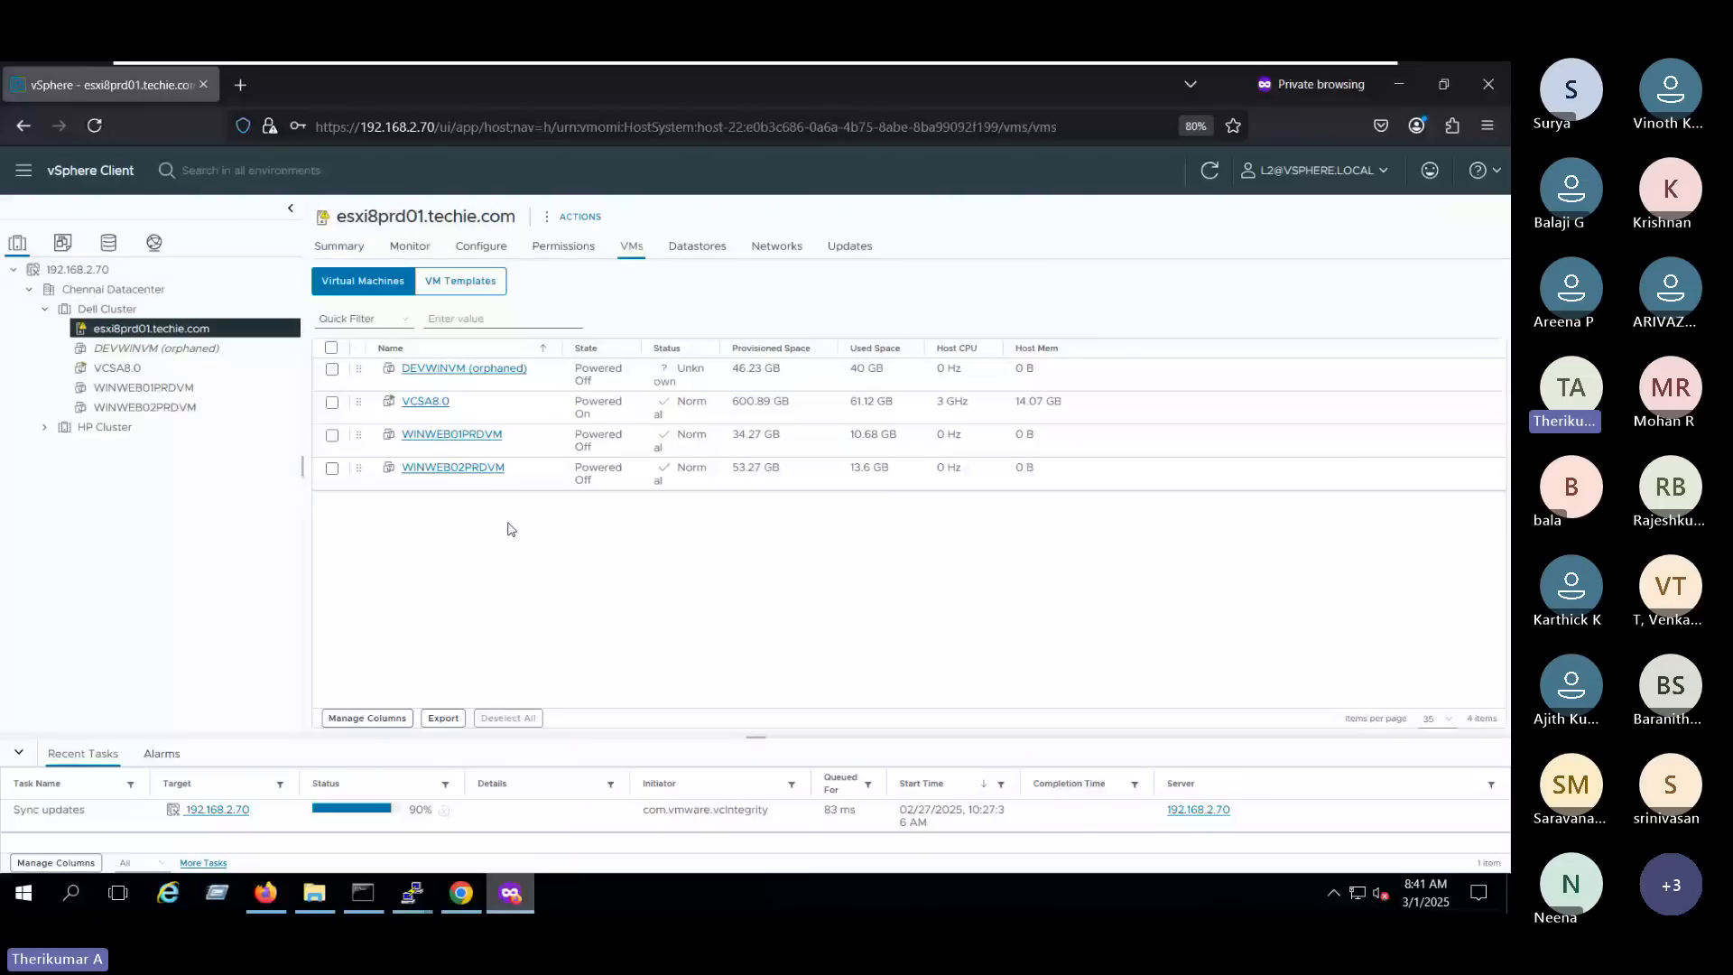
pyautogui.click(696, 247)
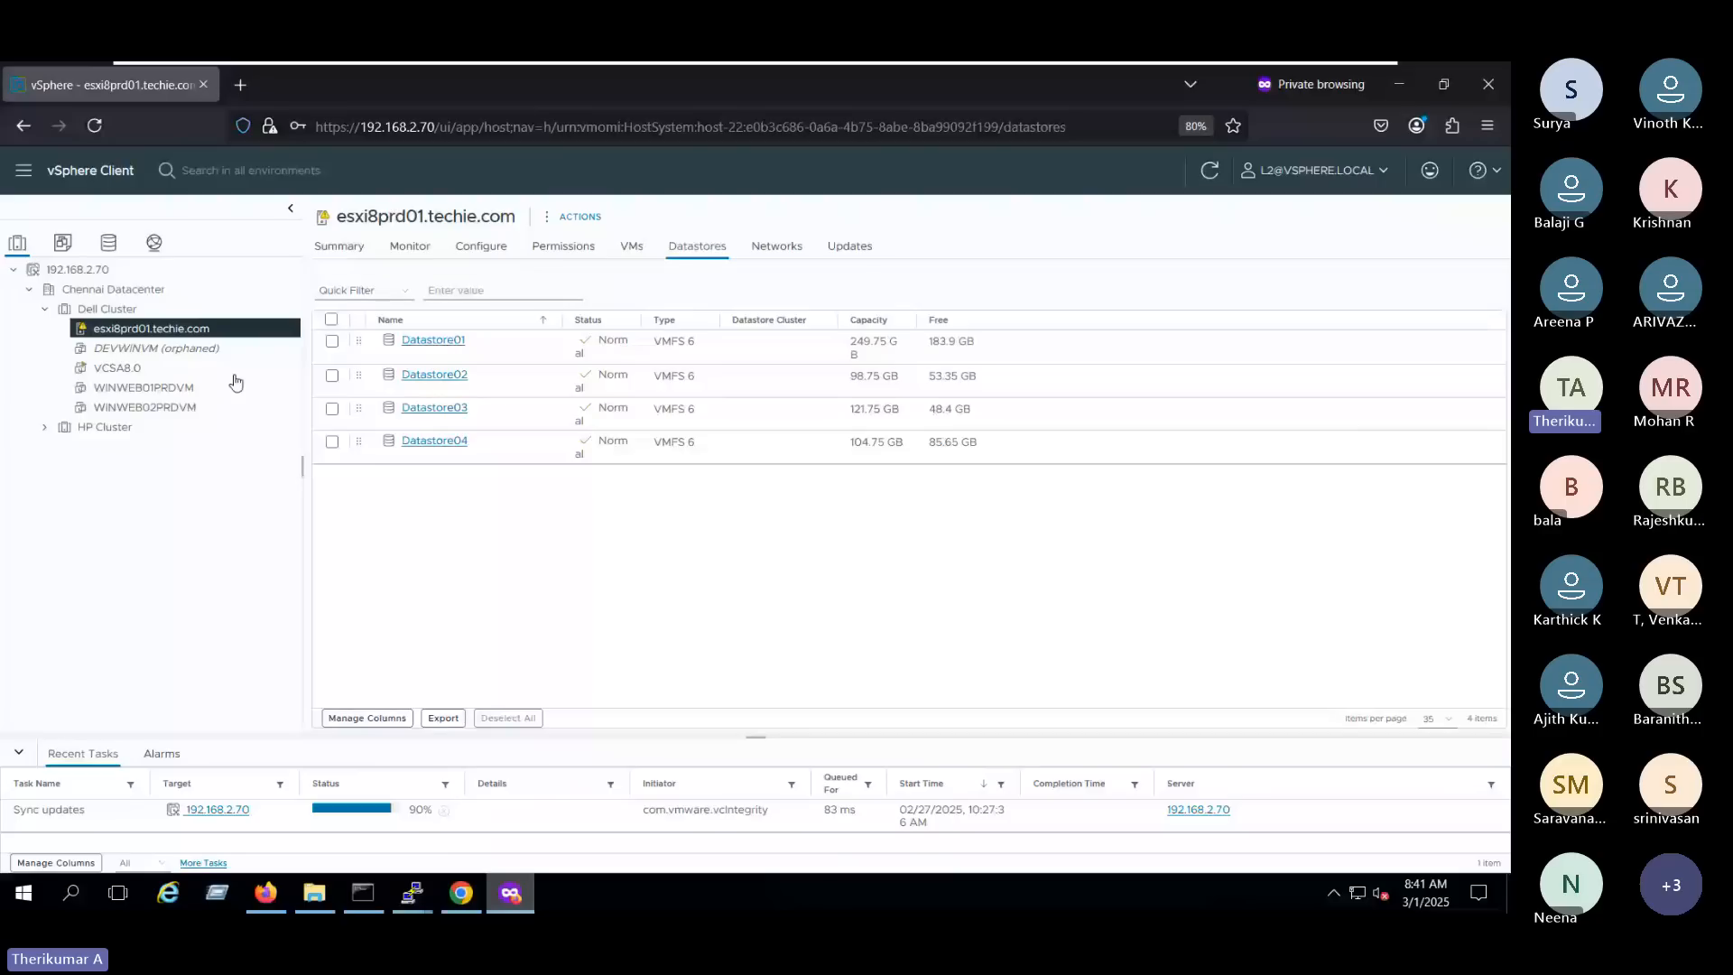
pyautogui.rightClick(240, 329)
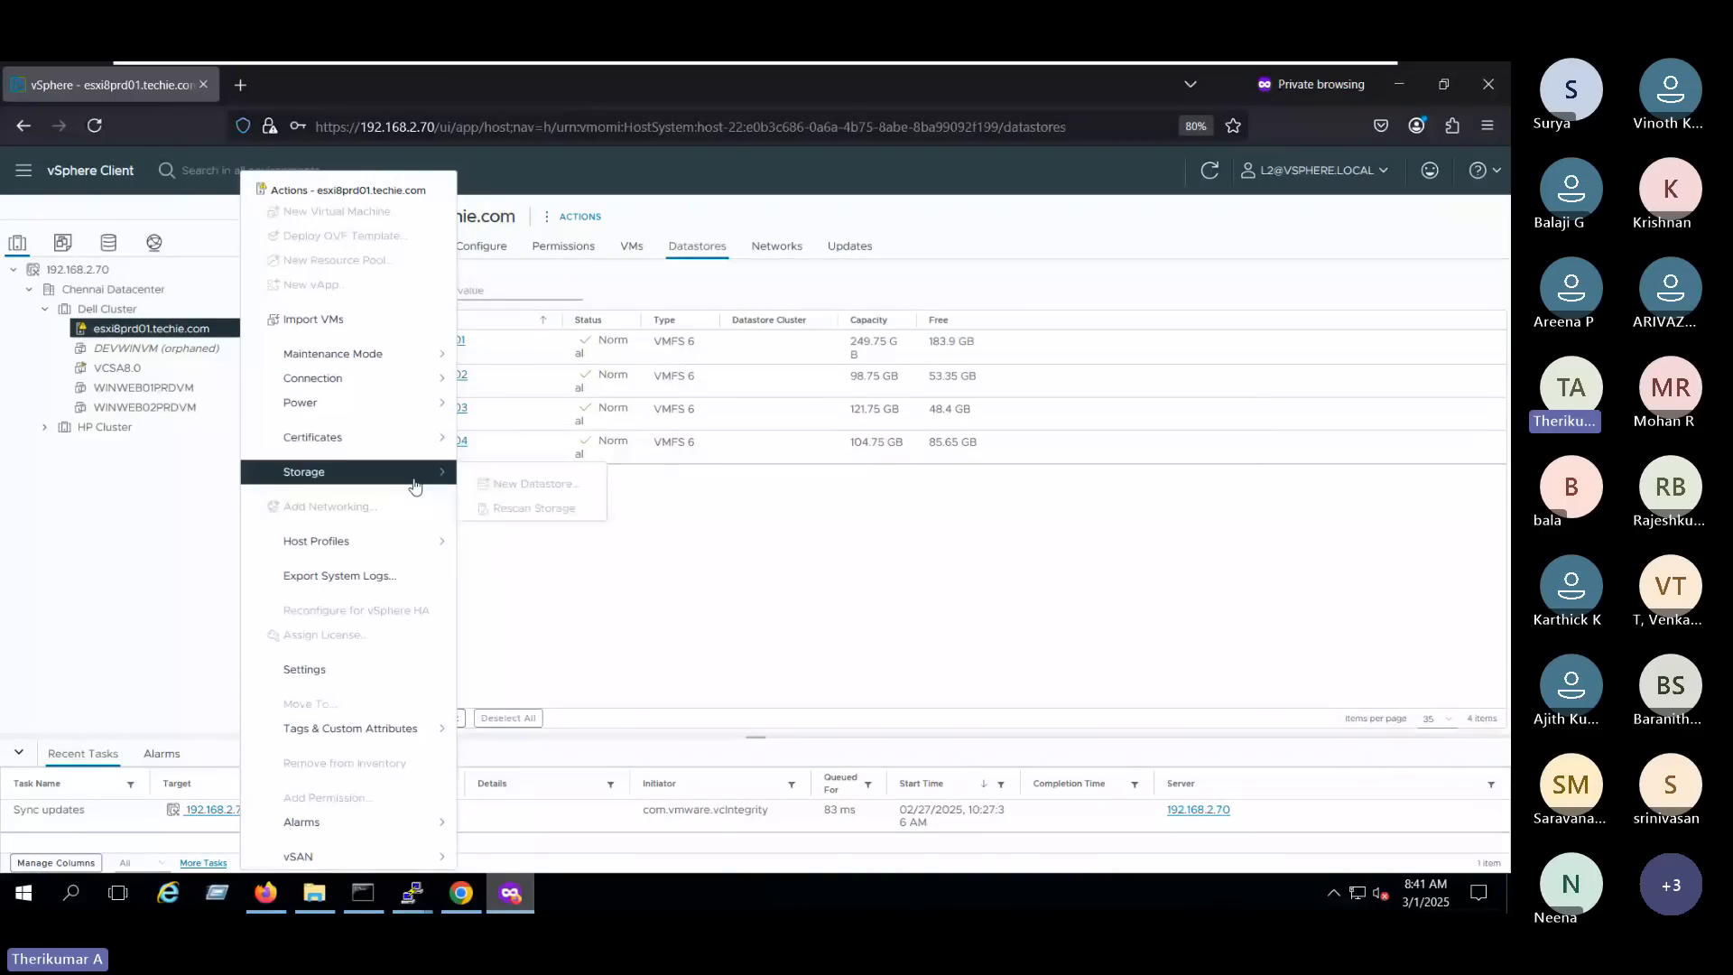
pyautogui.click(898, 640)
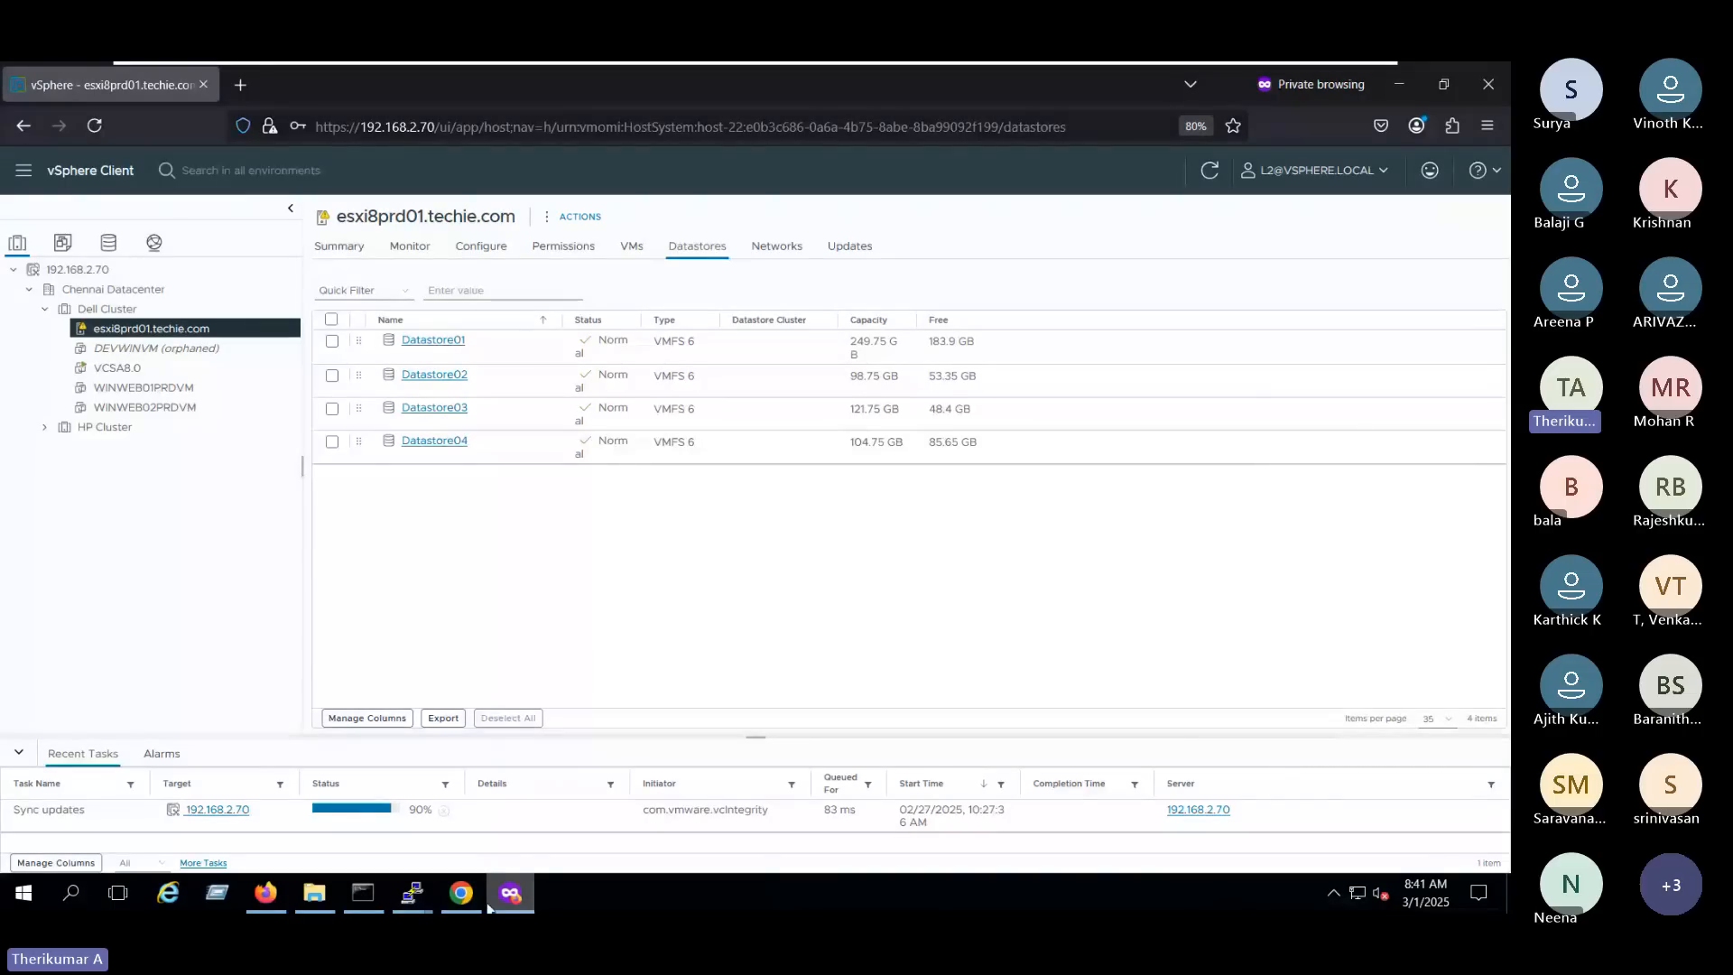
# - Switch back to the administrator's Firefox session and change L2's global role to Virtual machine power user (sample), propagated to children
pyautogui.click(461, 898)
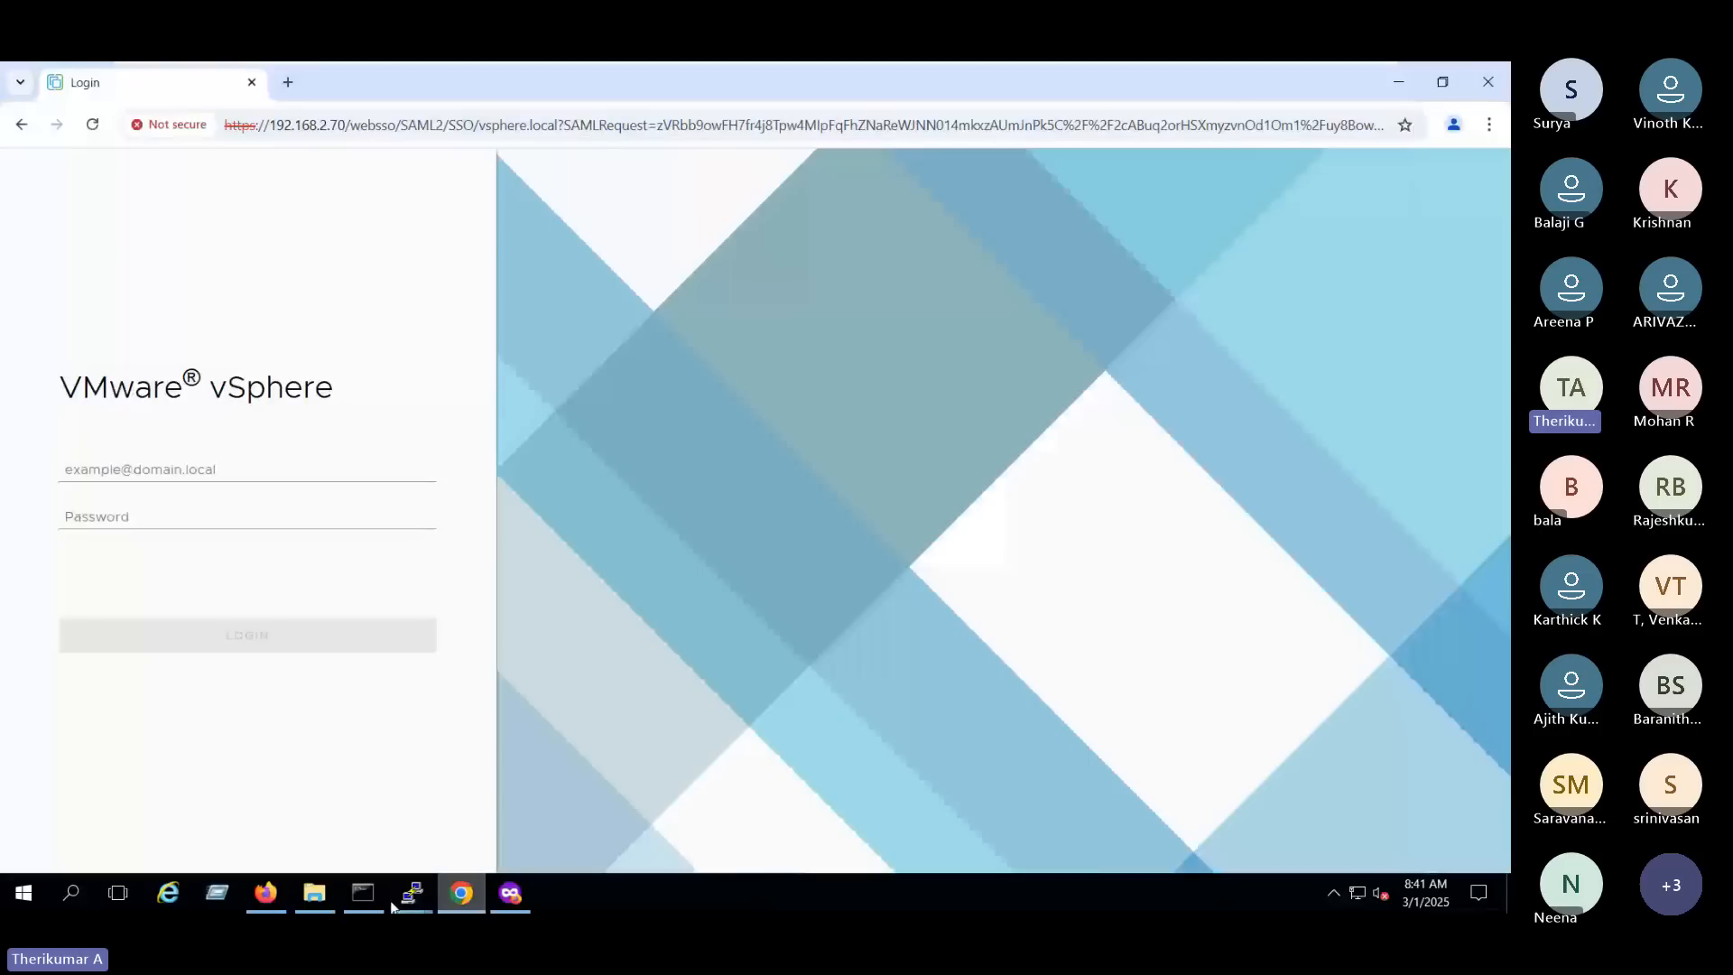
pyautogui.click(265, 893)
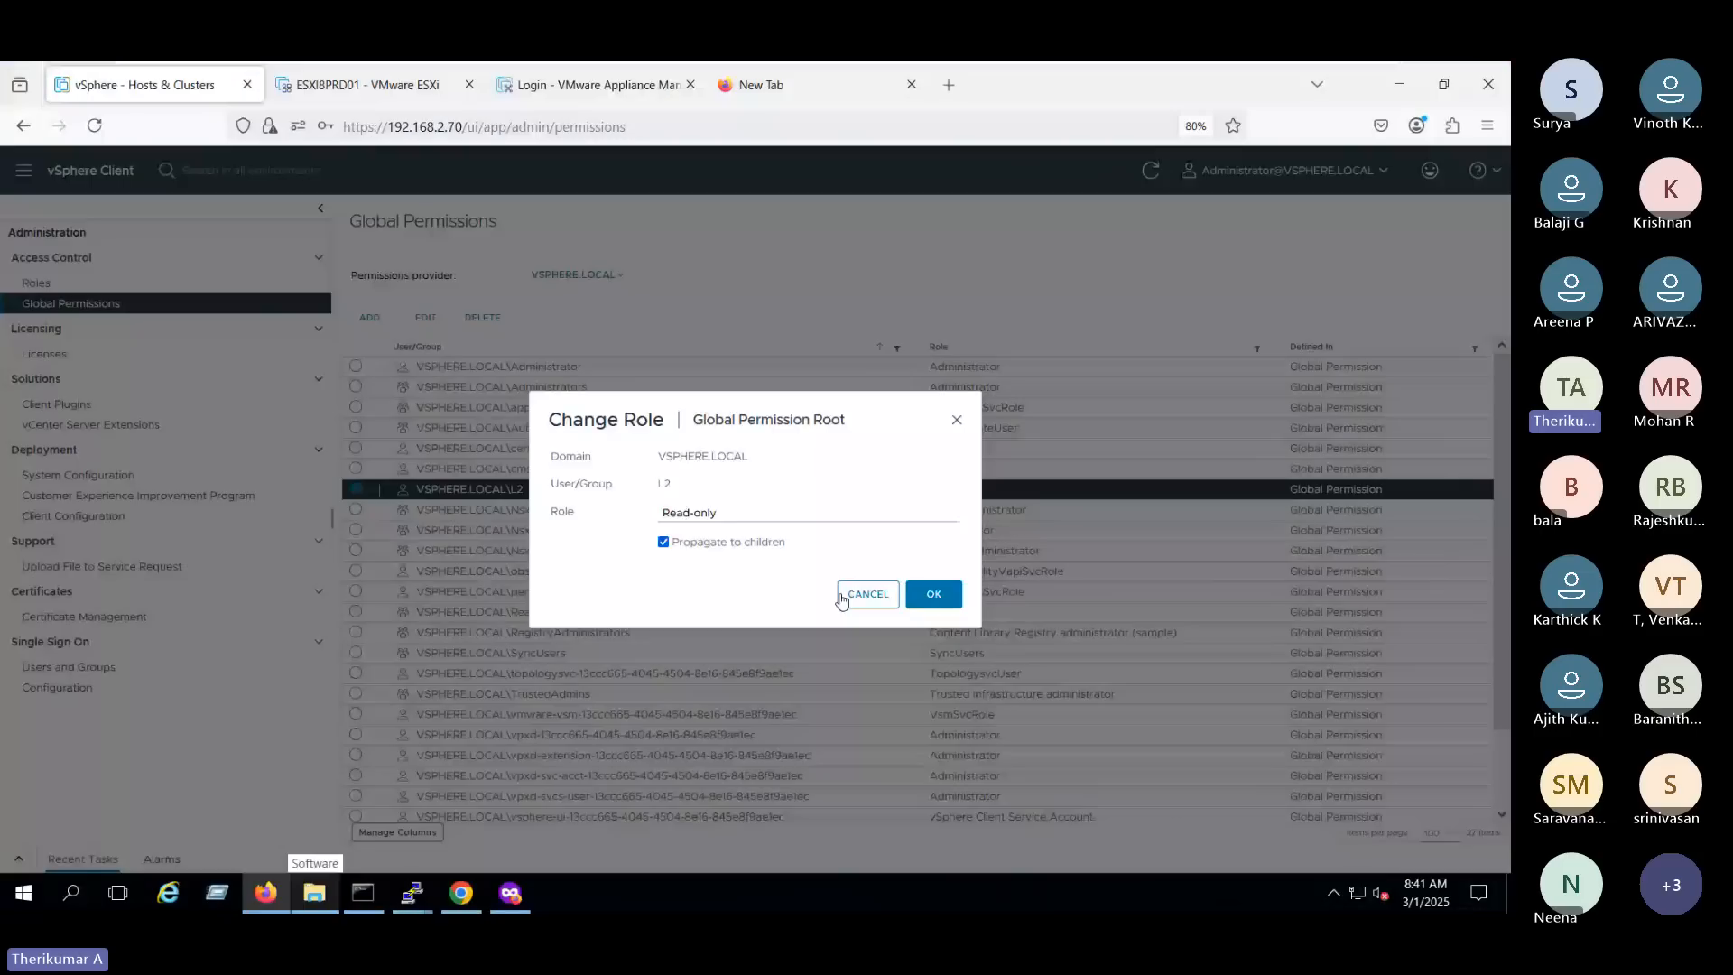
pyautogui.click(771, 517)
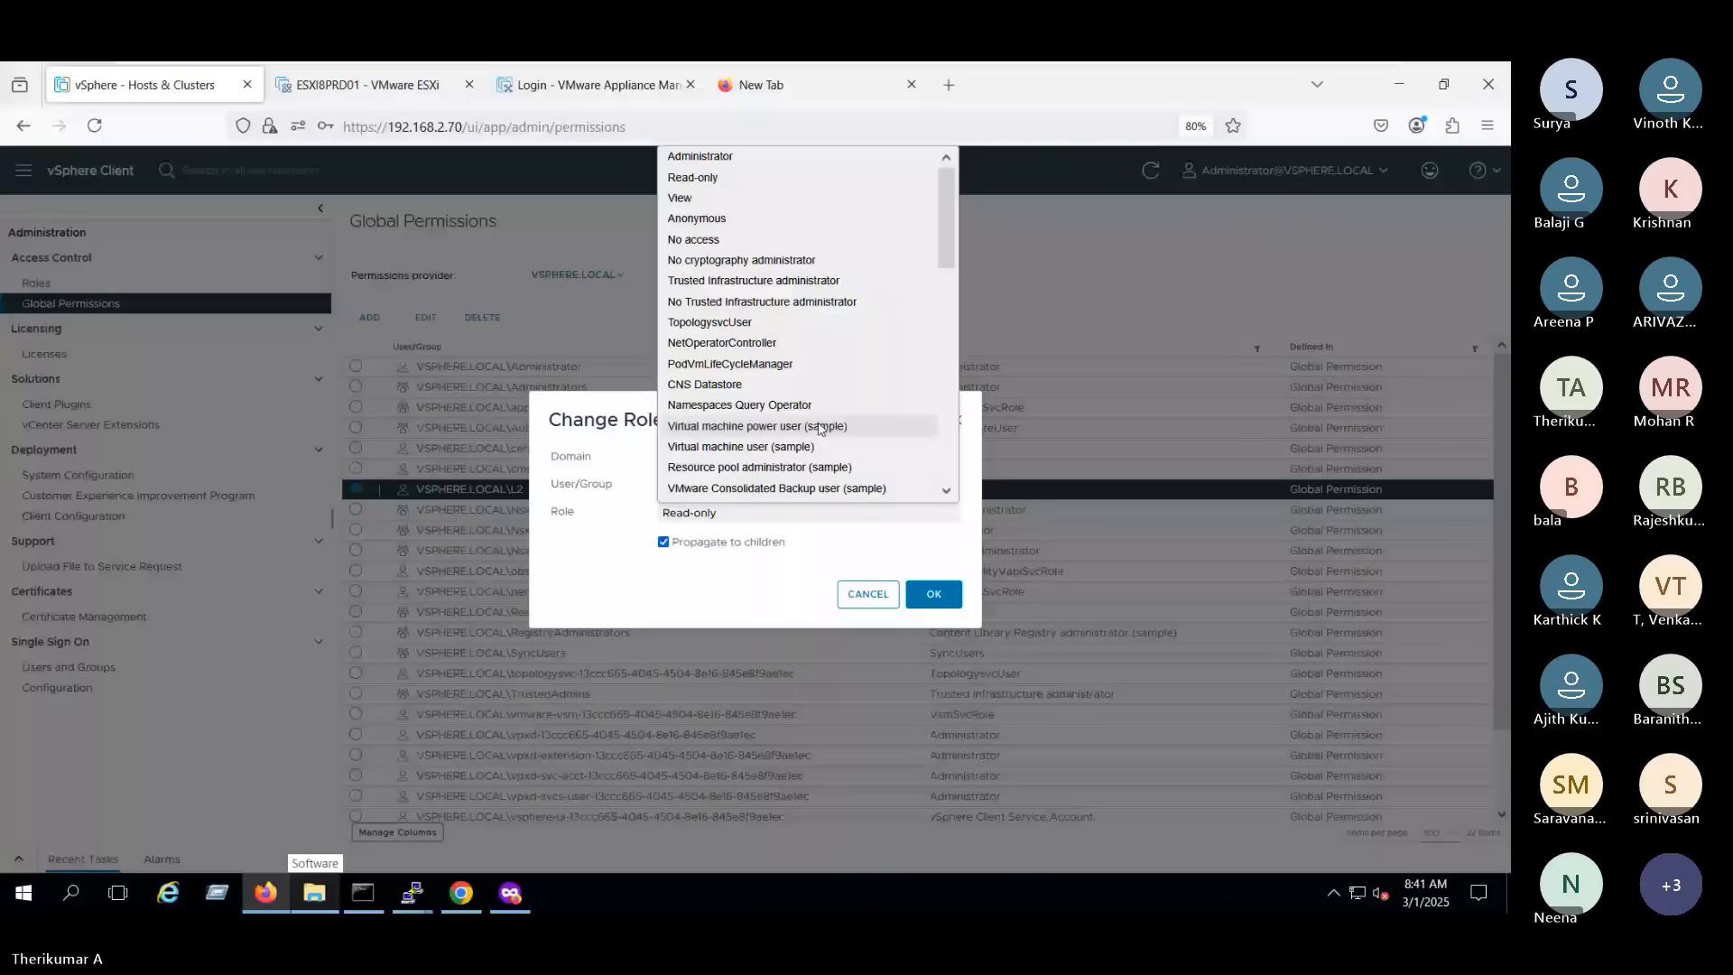
pyautogui.click(821, 427)
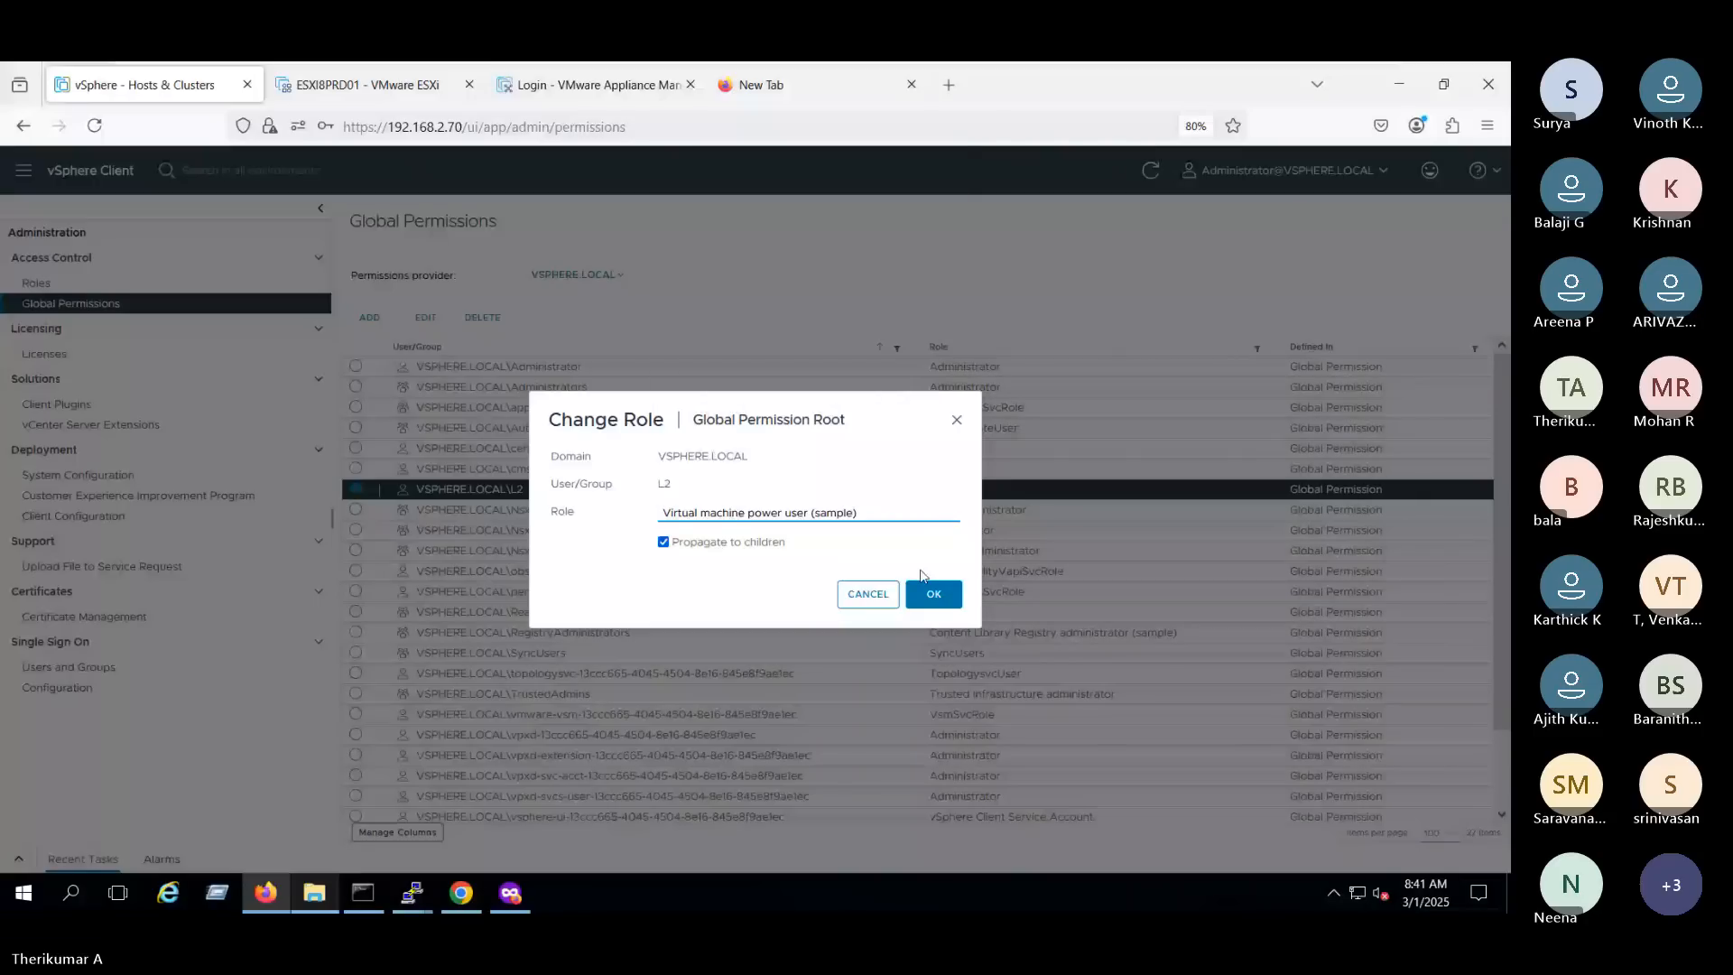
pyautogui.click(934, 592)
# - Switch to the private Firefox window, reload it, and log in again as L2 in vsphere.local using the saved password
pyautogui.click(511, 892)
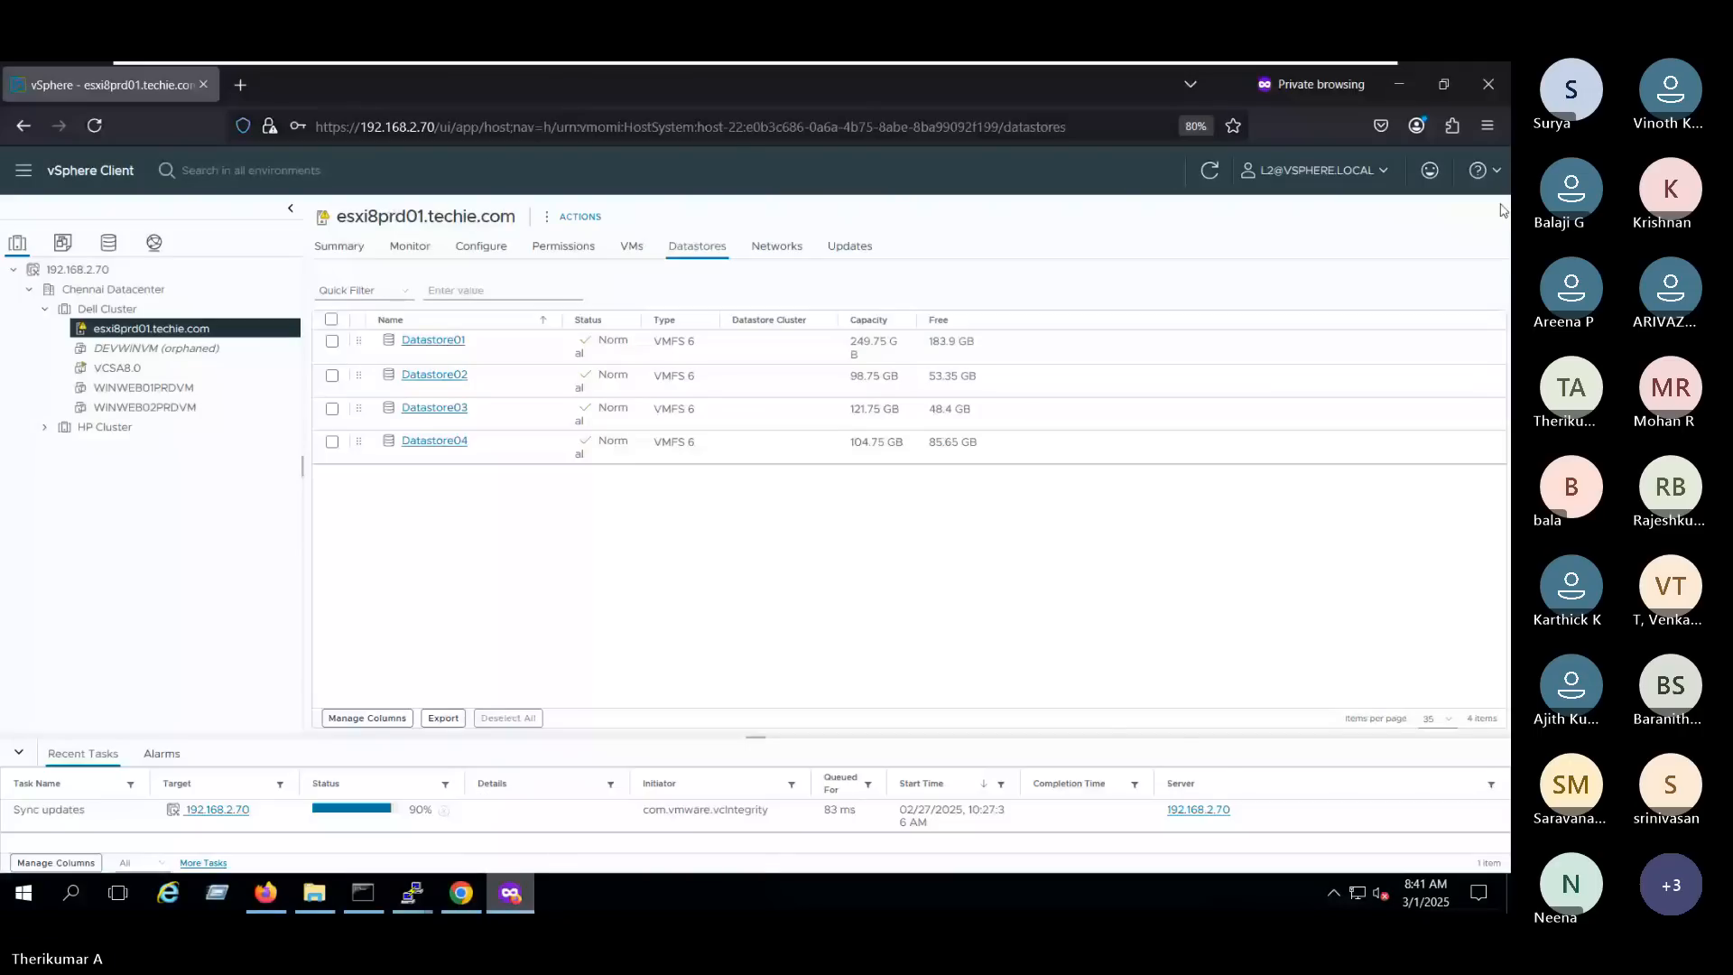
pyautogui.press('F5')
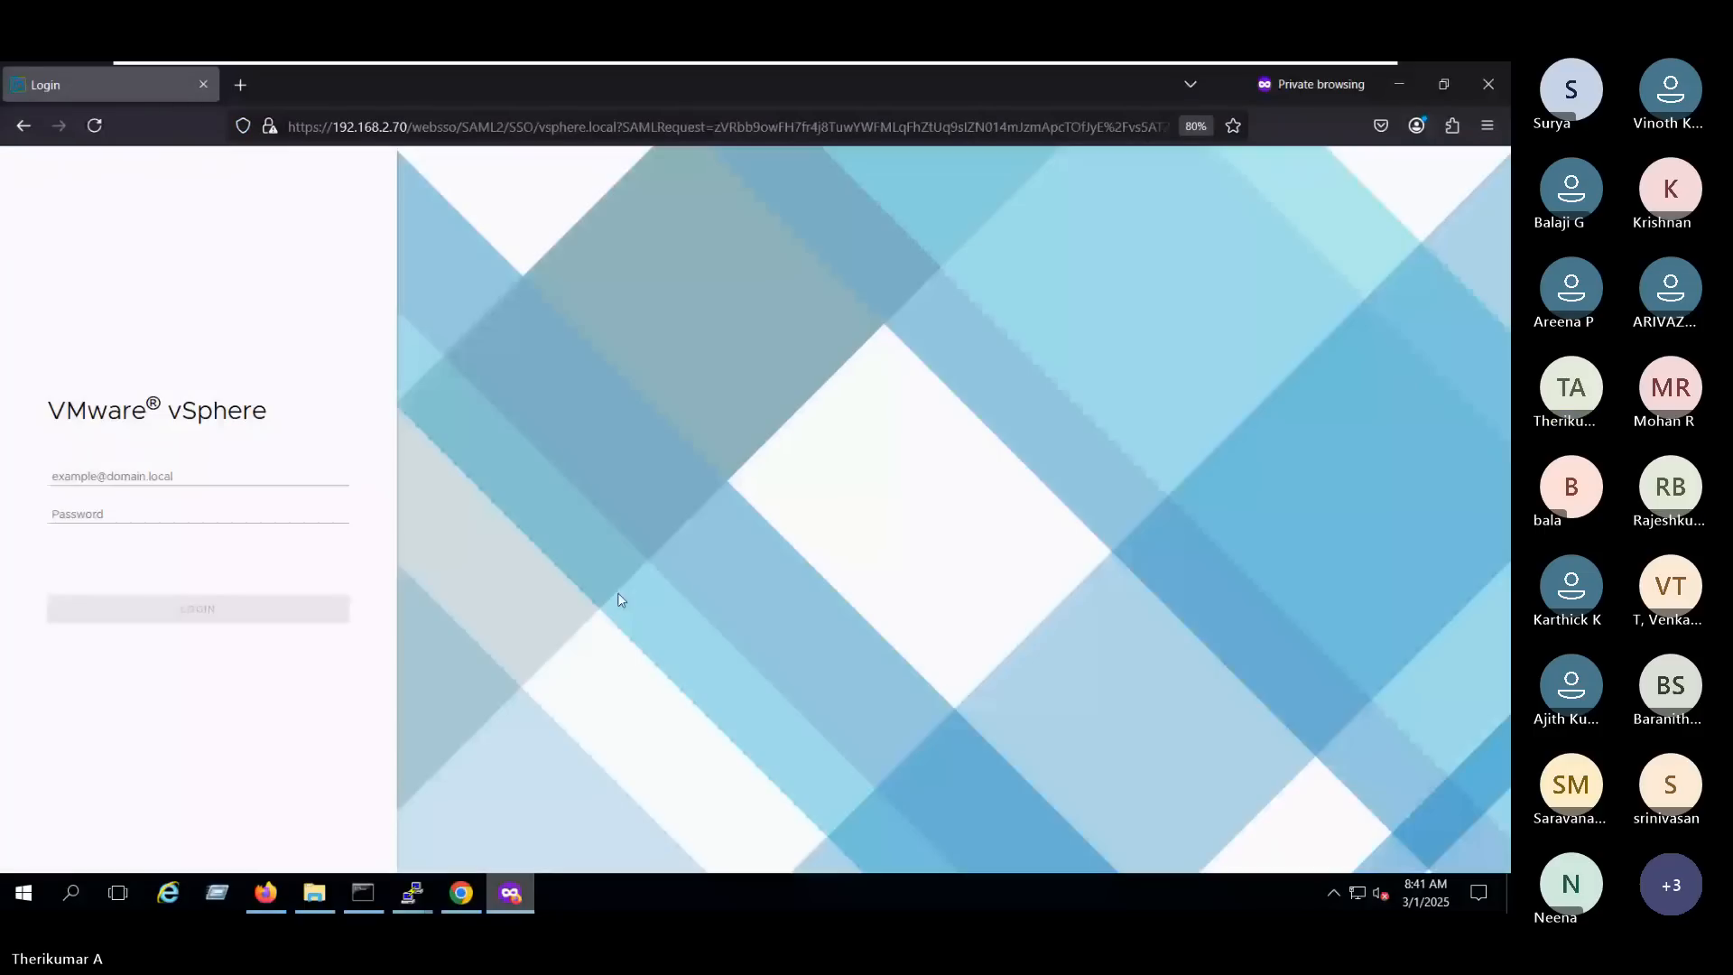
pyautogui.click(196, 477)
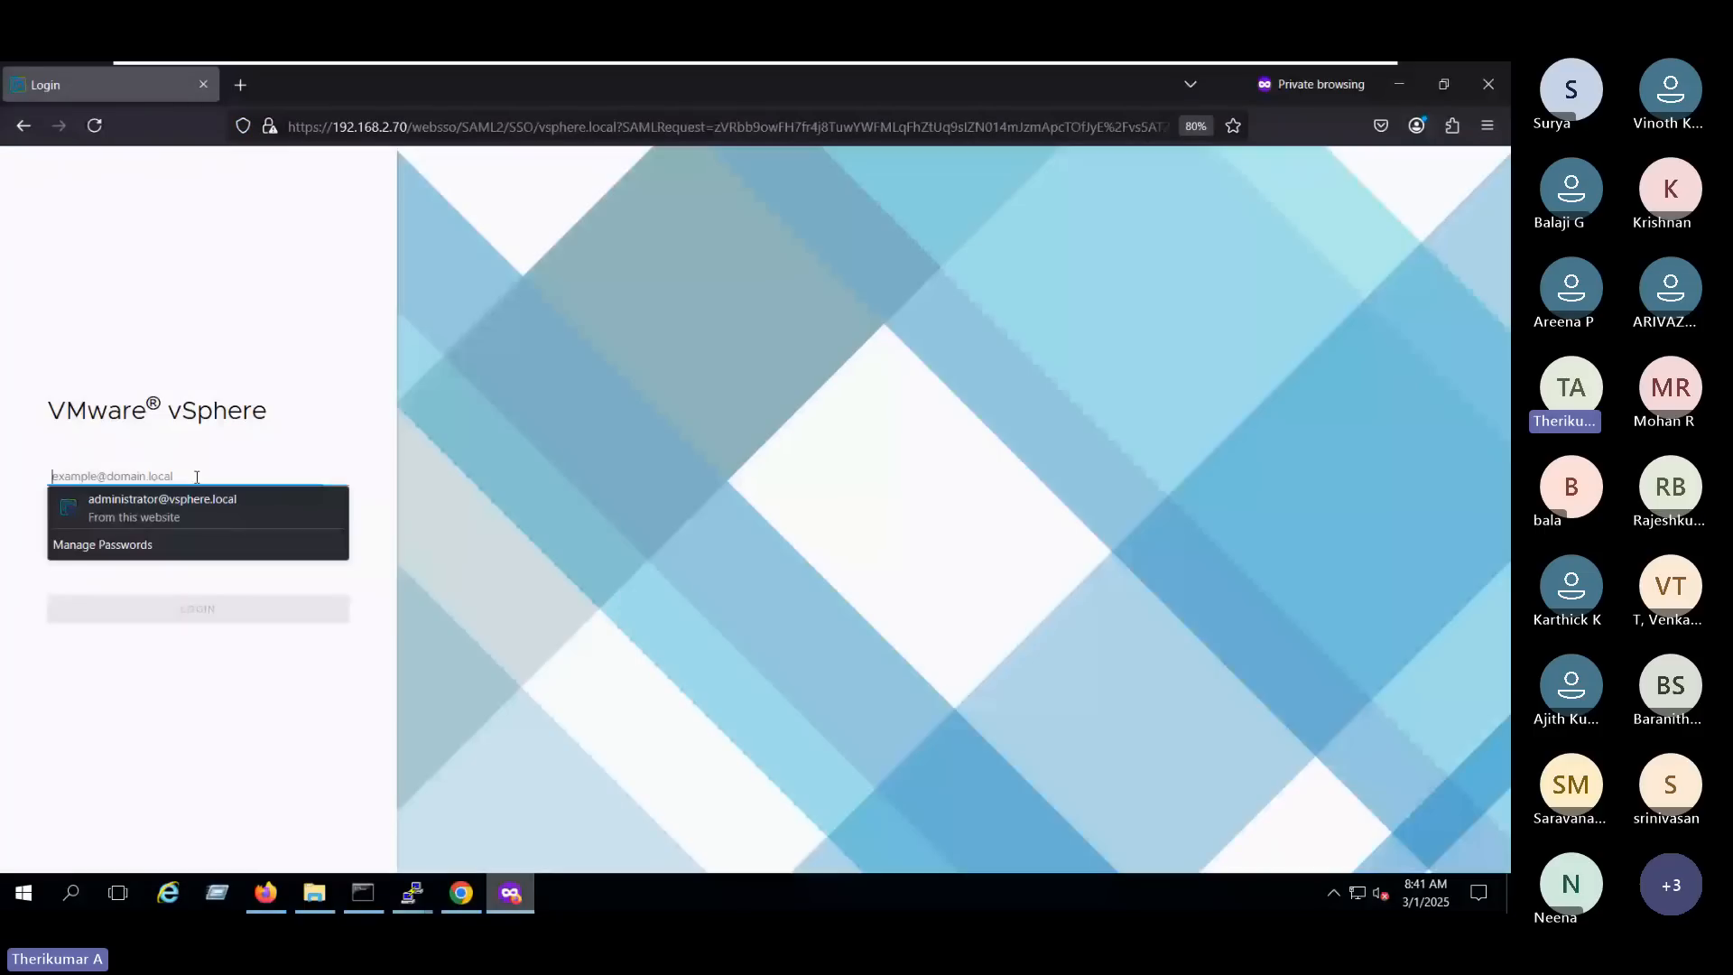
pyautogui.click(137, 499)
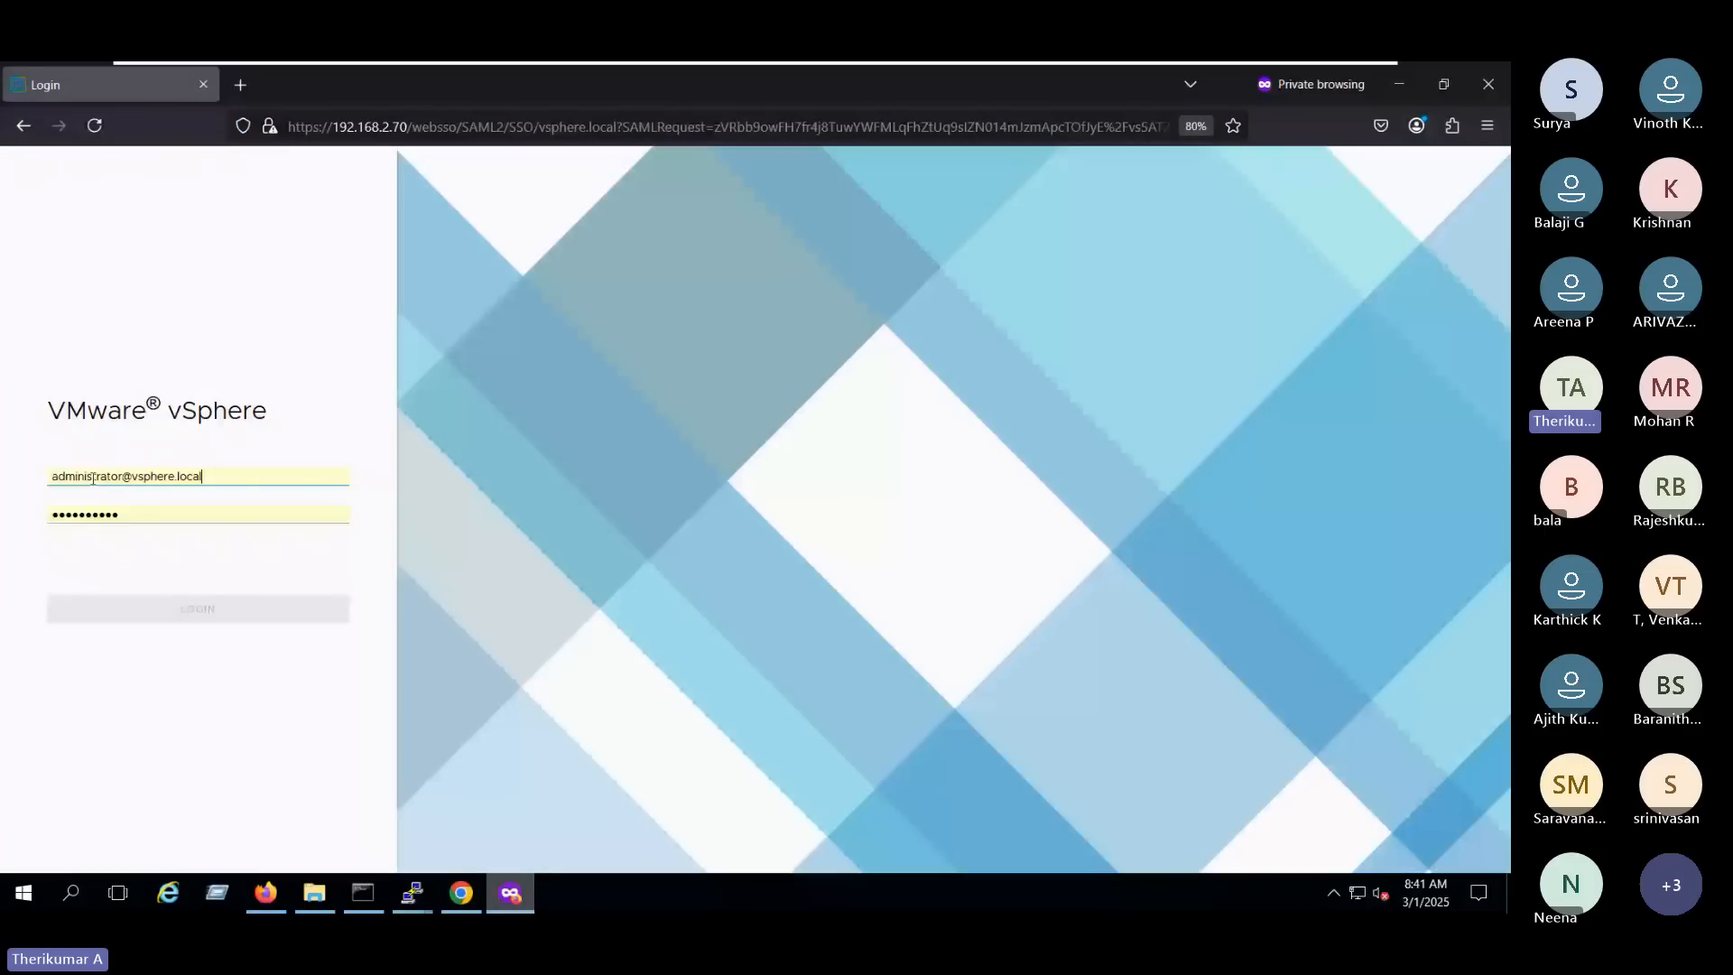
pyautogui.moveTo(122, 476); pyautogui.dragTo(4, 483)
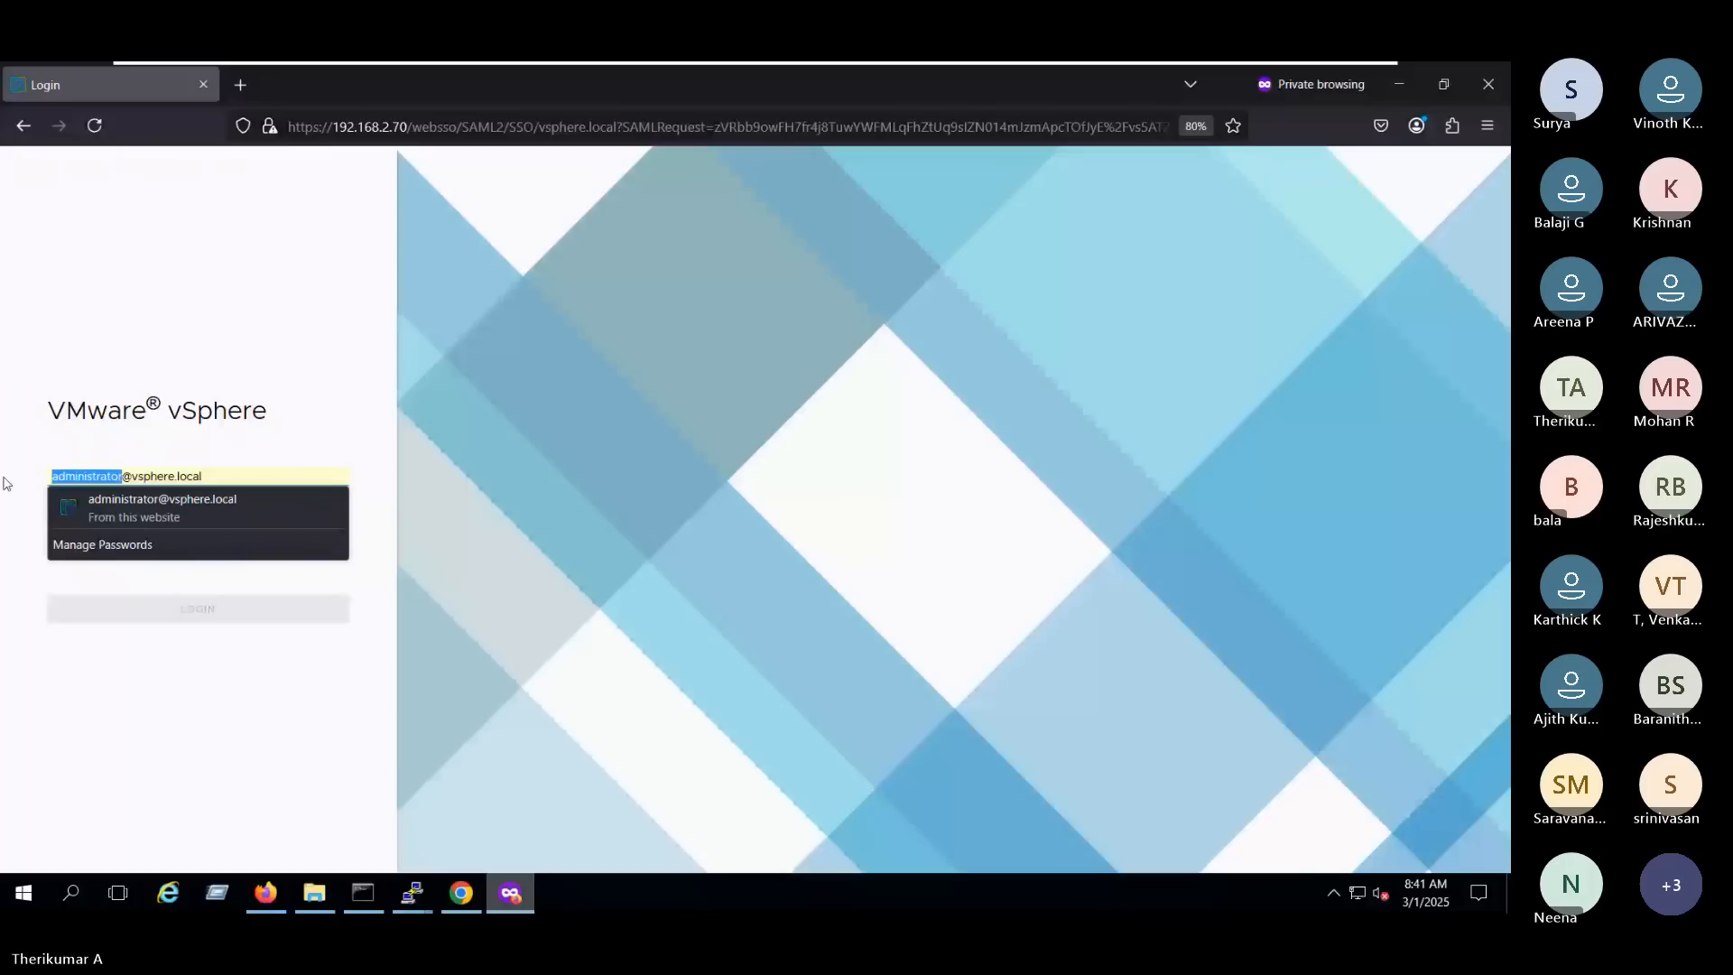
pyautogui.press('BackSpace')
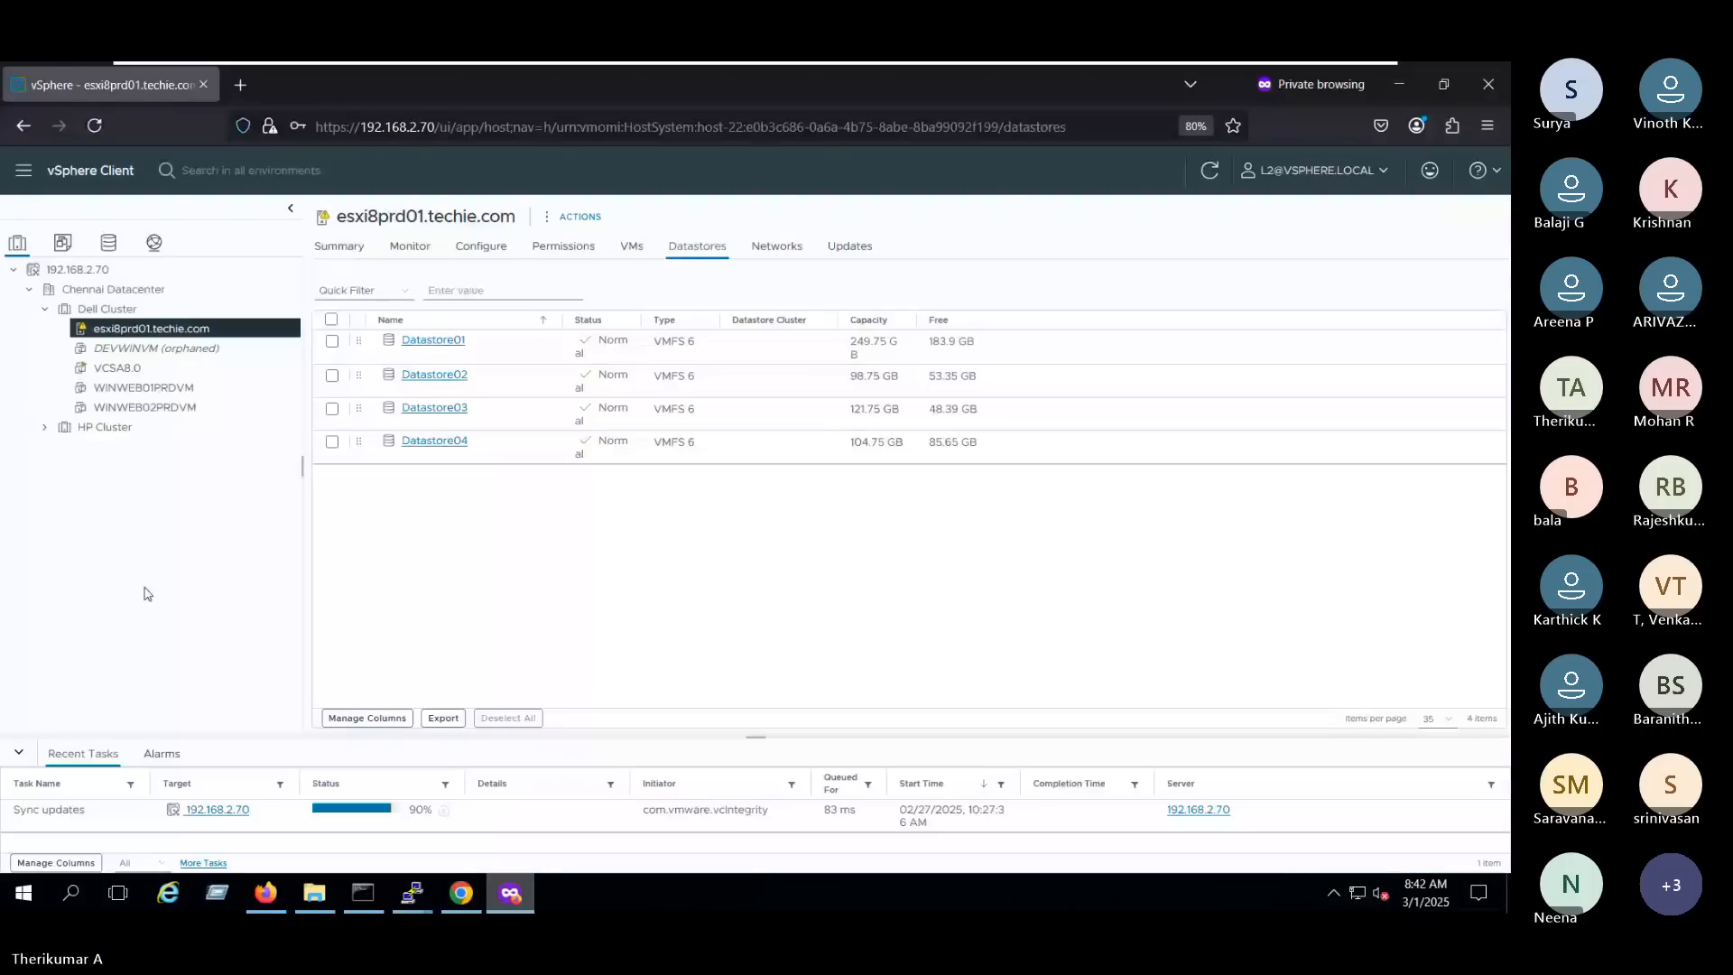
# - Open the virtual machine VCSA8.0 in Dell Cluster
pyautogui.click(117, 368)
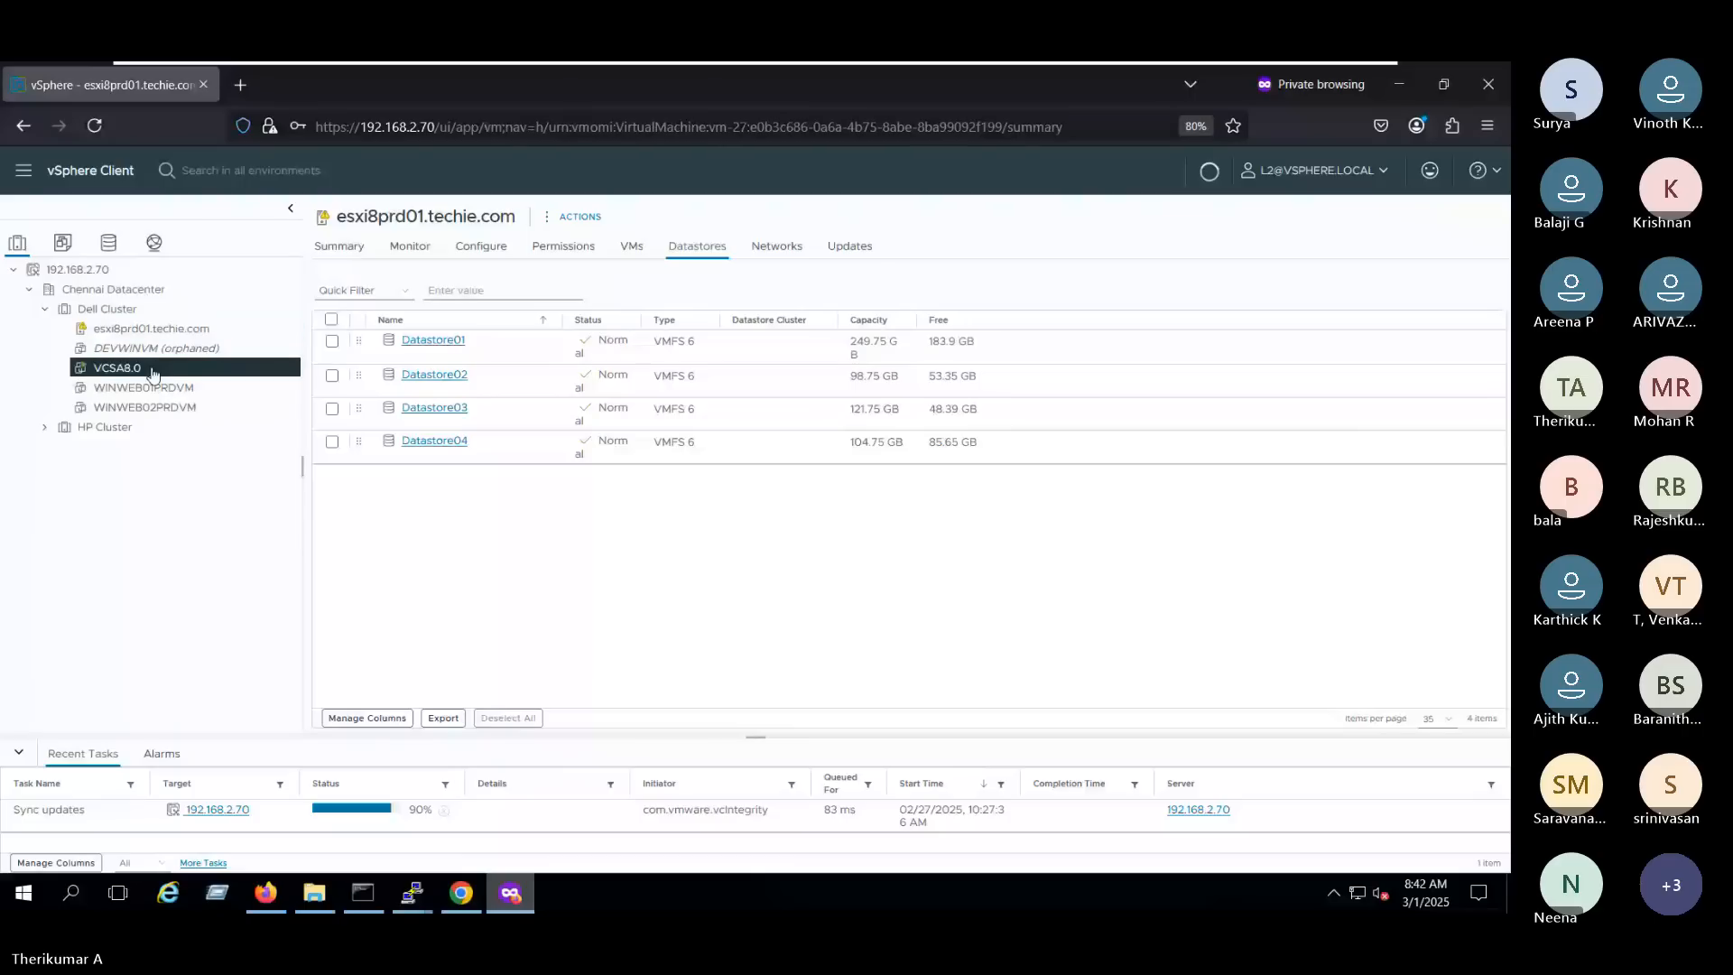
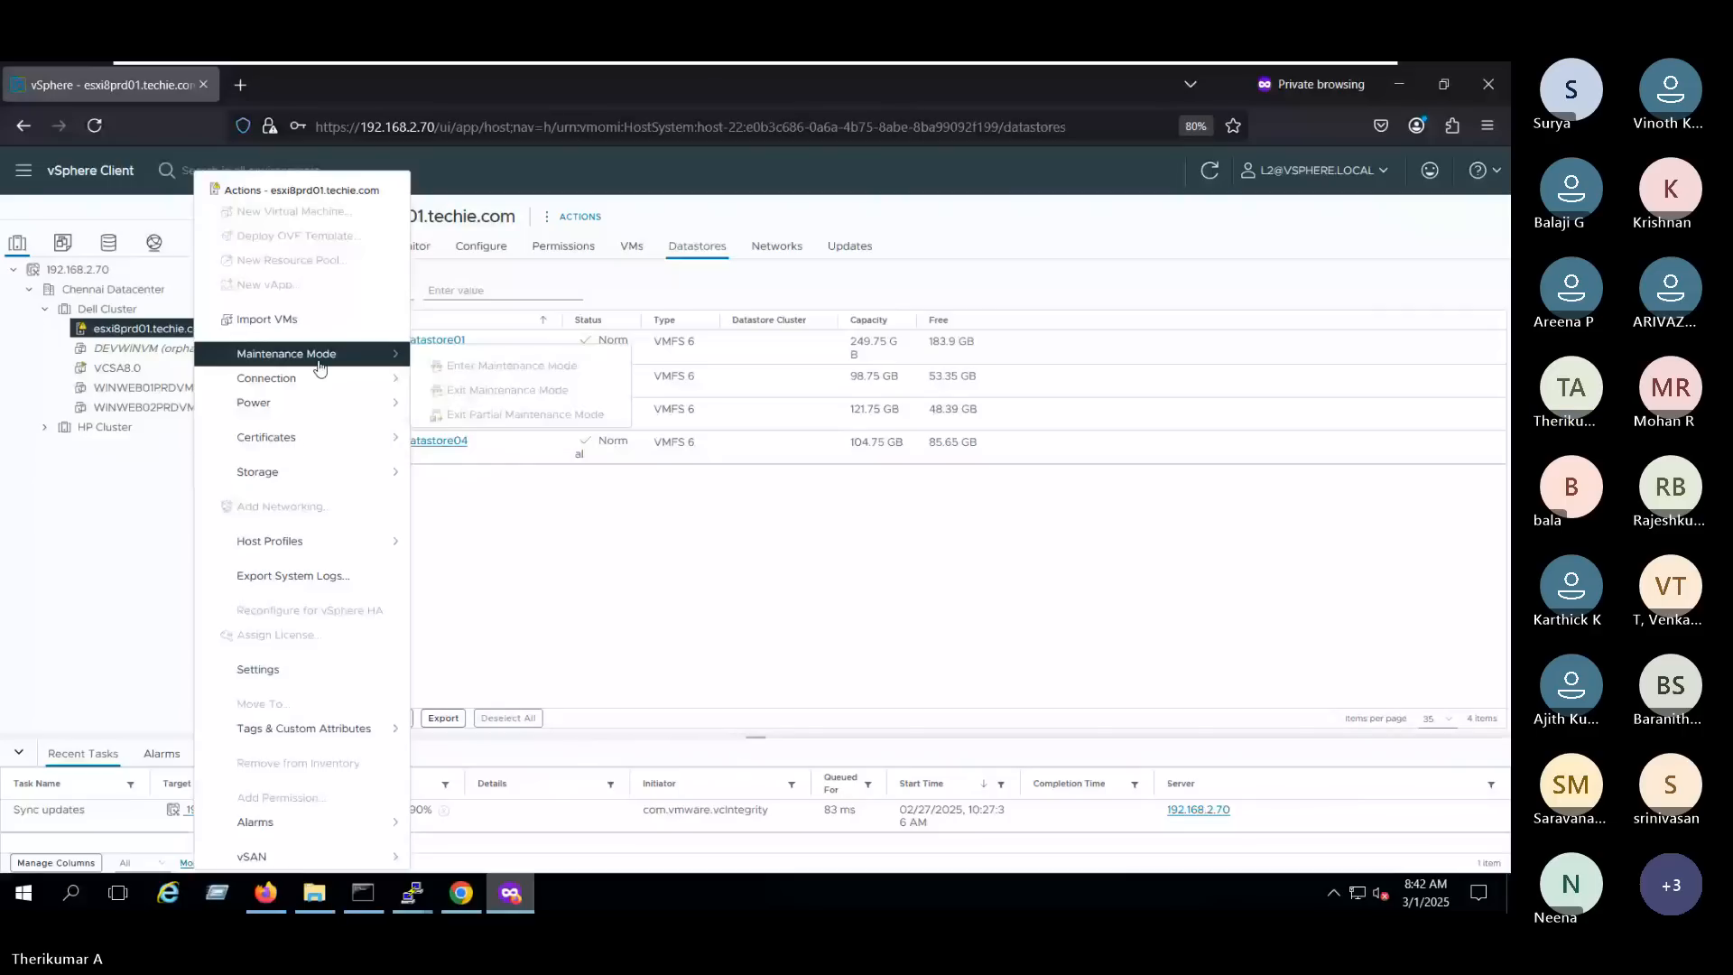
# - Check which power actions L2 may use on virtual machine VCSA8.0, and view L2's global role in the administrator's Firefox session
pyautogui.click(155, 365)
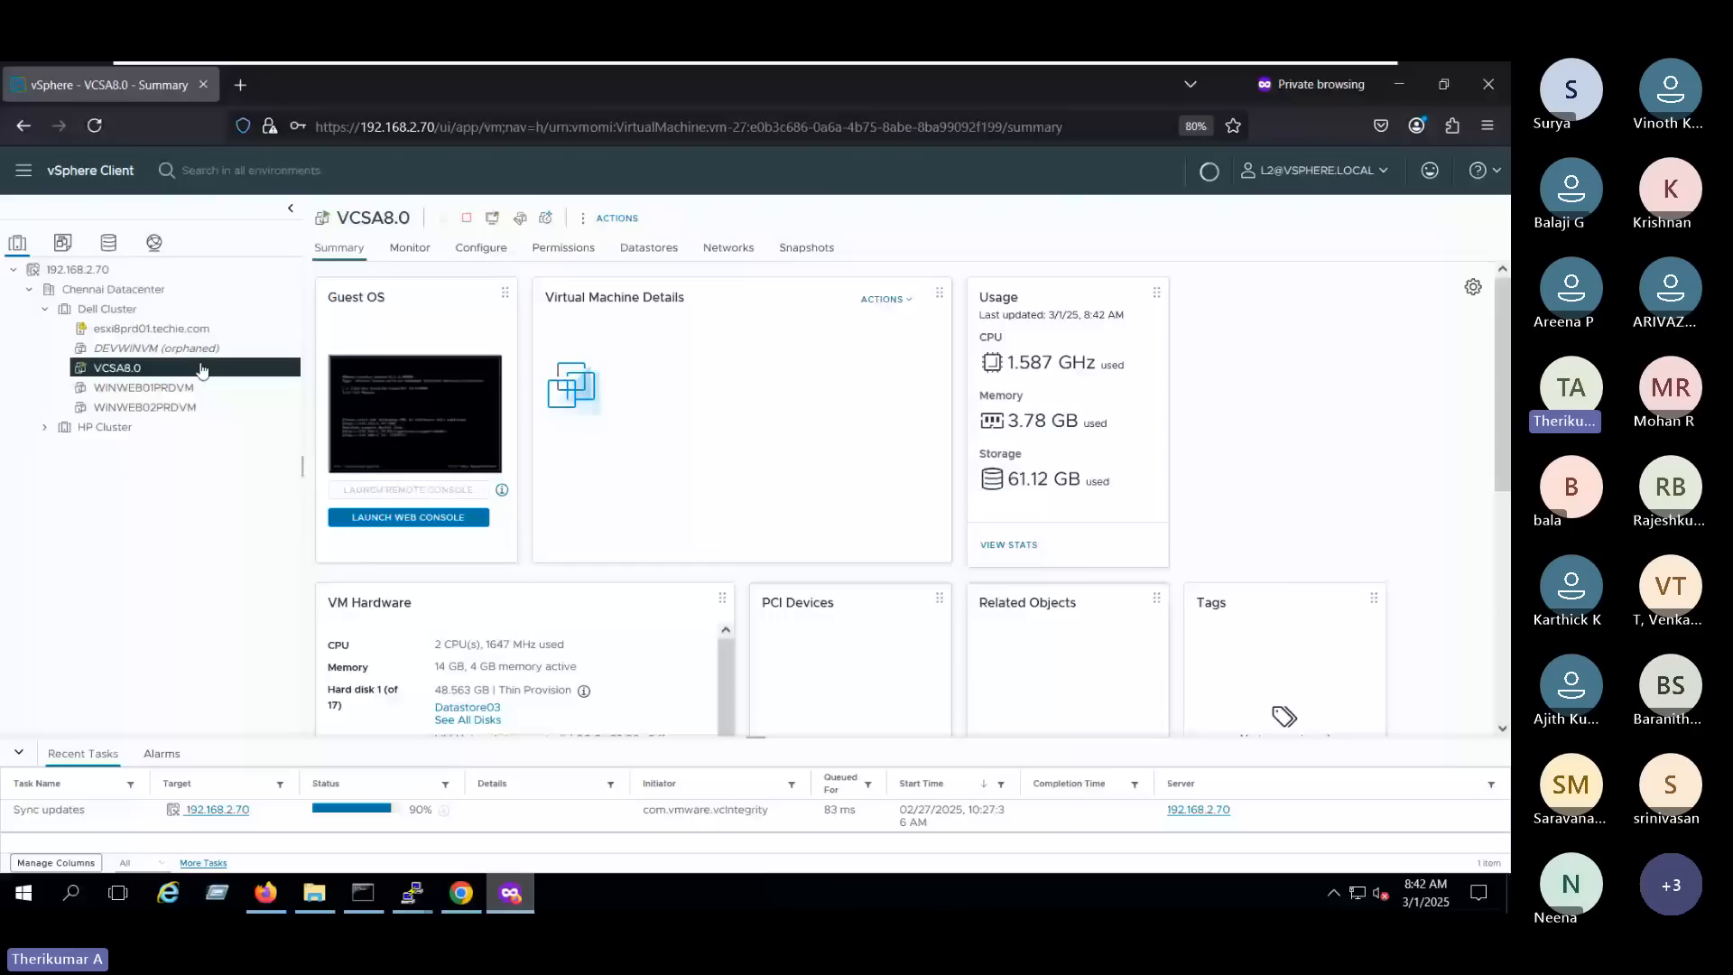
pyautogui.rightClick(200, 370)
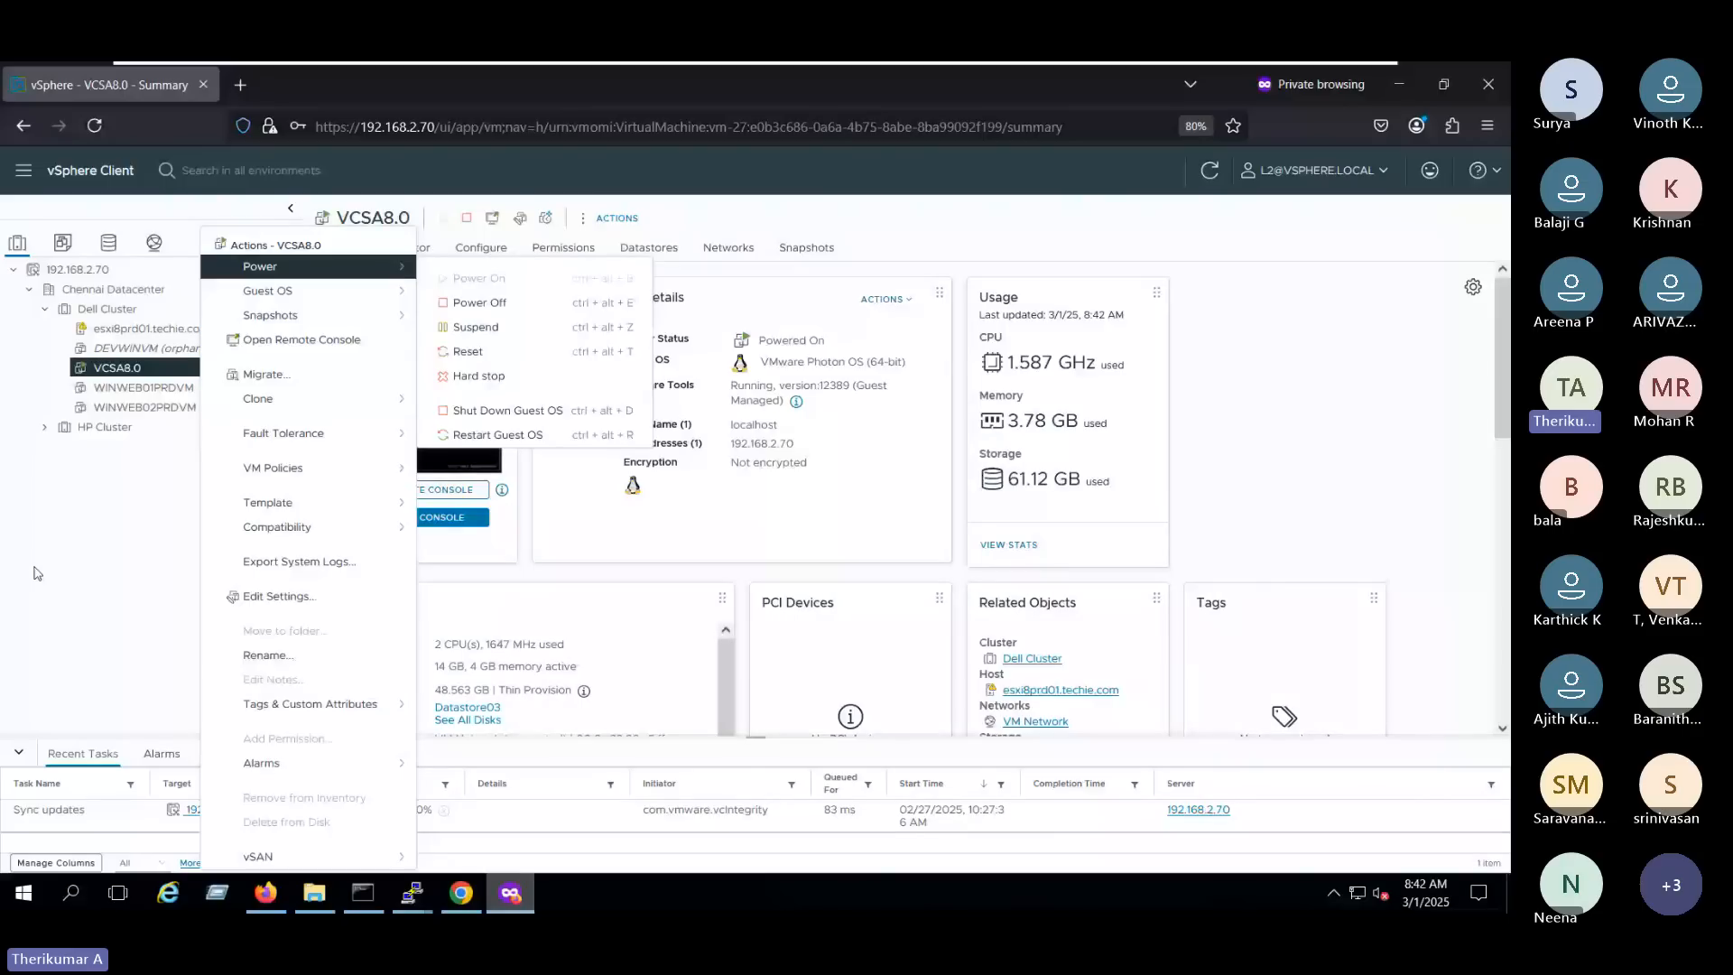
pyautogui.hotkey('alt', 'Tab')
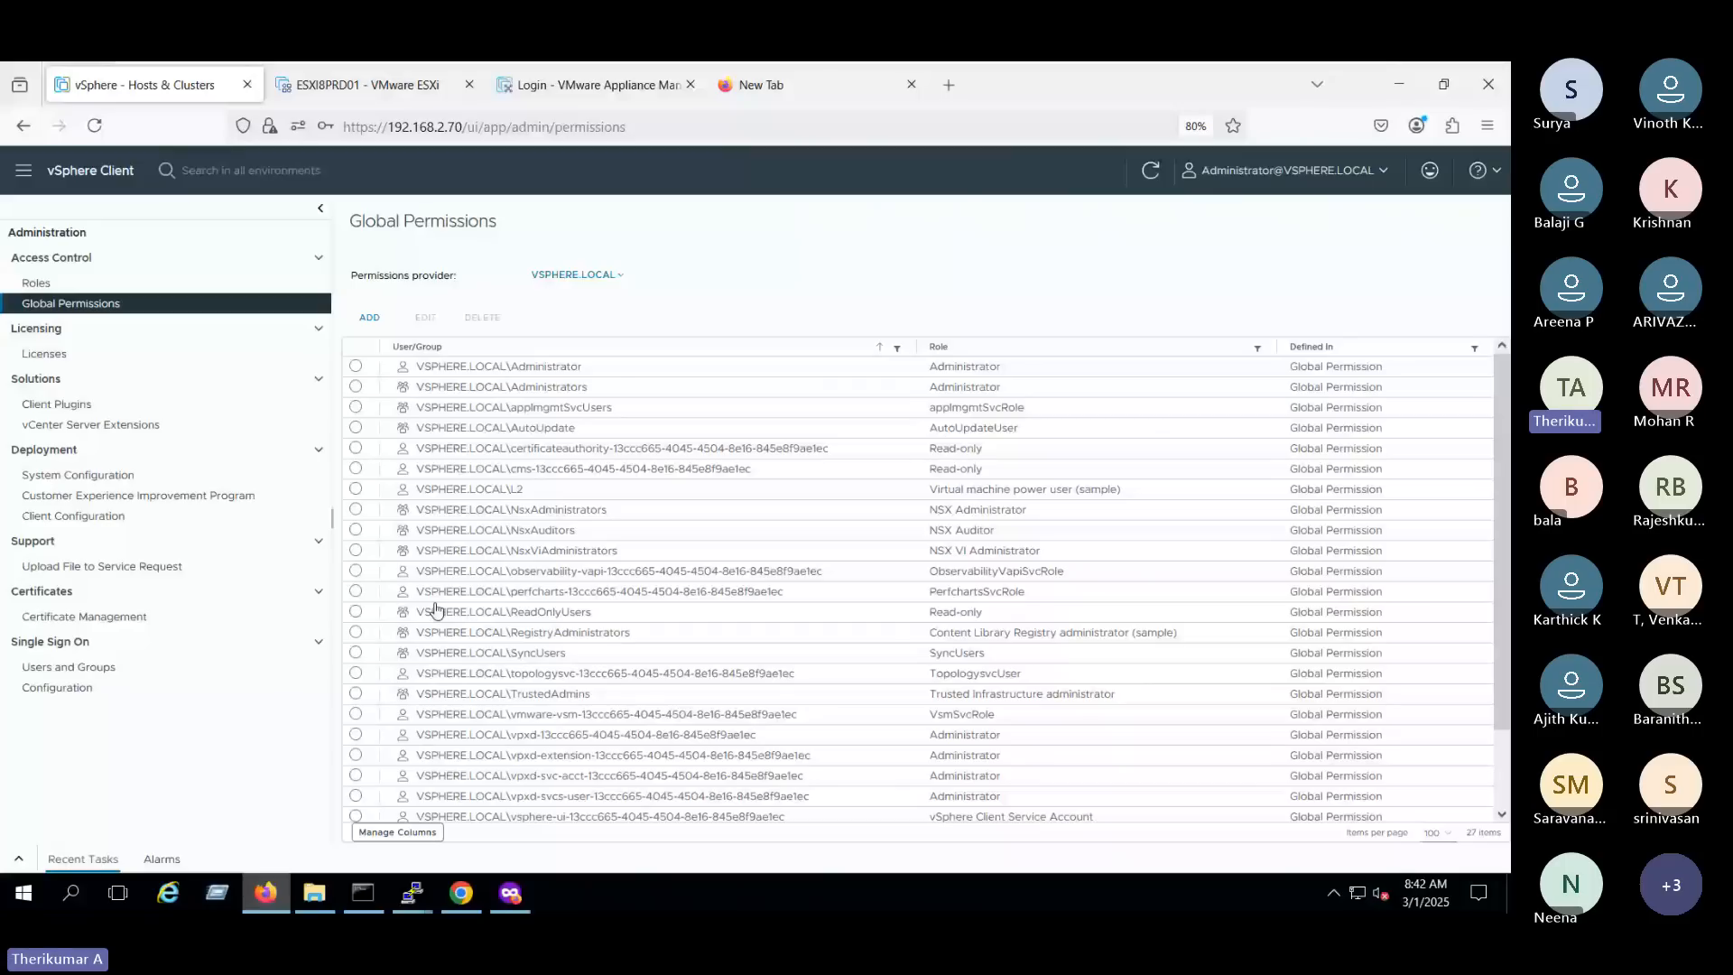
pyautogui.tripleClick(1024, 489)
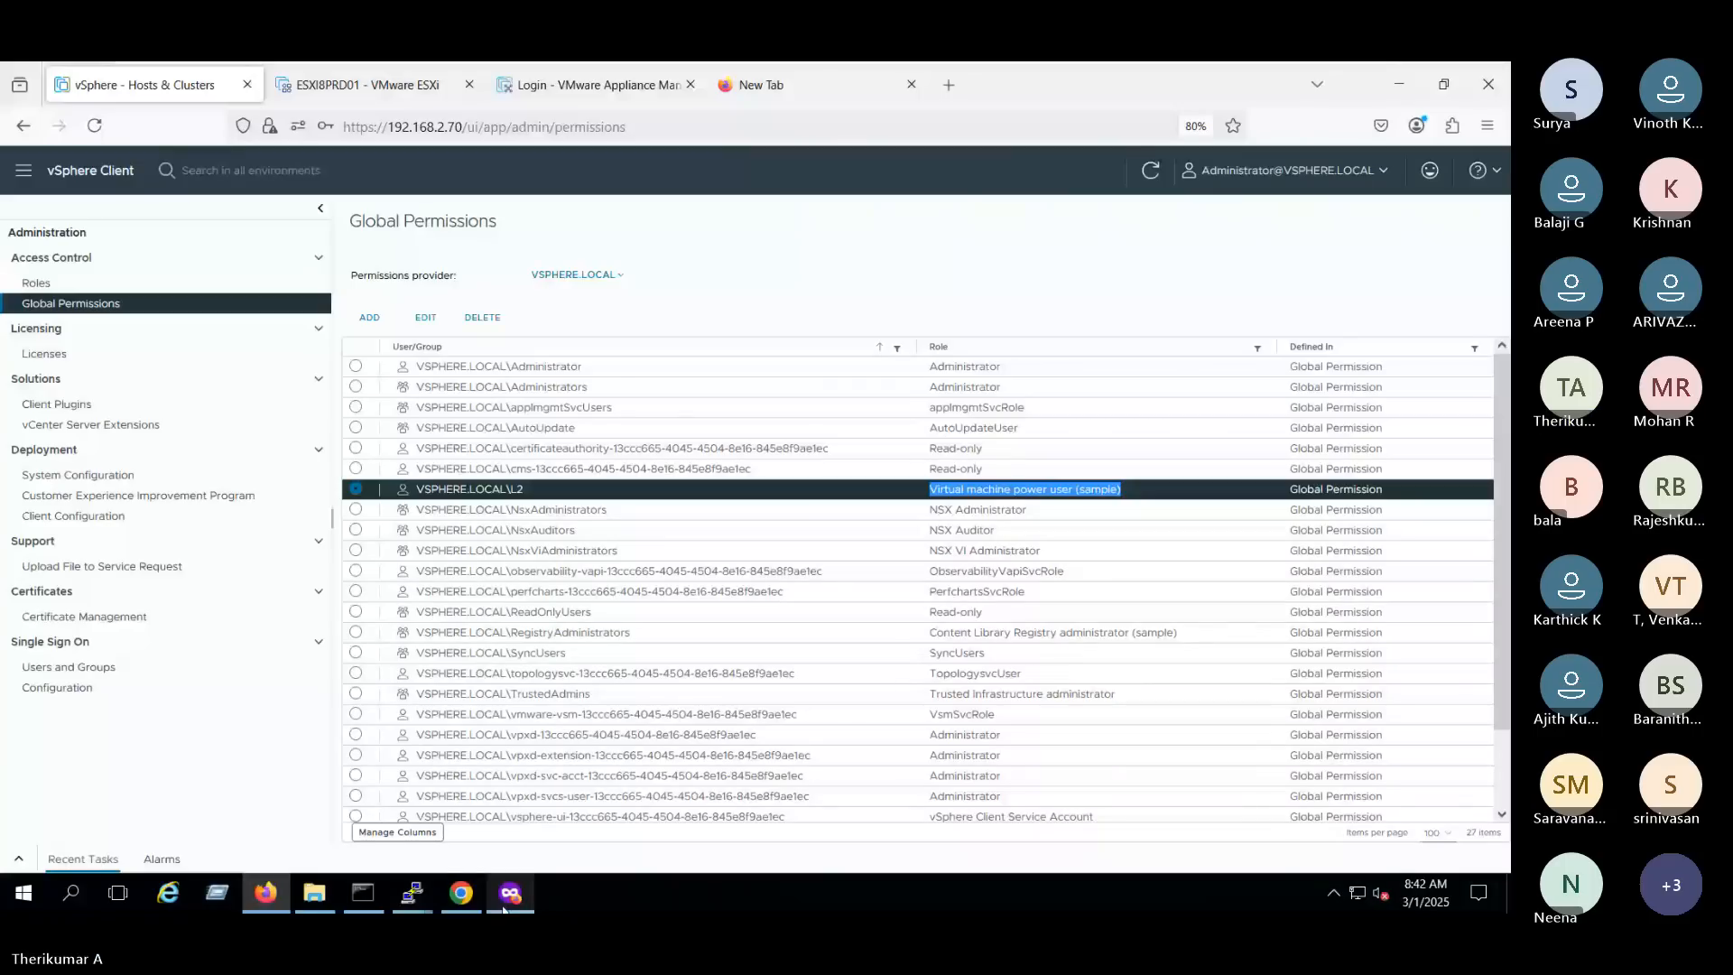
# - Switch back to the private Firefox window and check which power actions L2 may use on virtual machine WINWEB02PRDVM
pyautogui.click(502, 906)
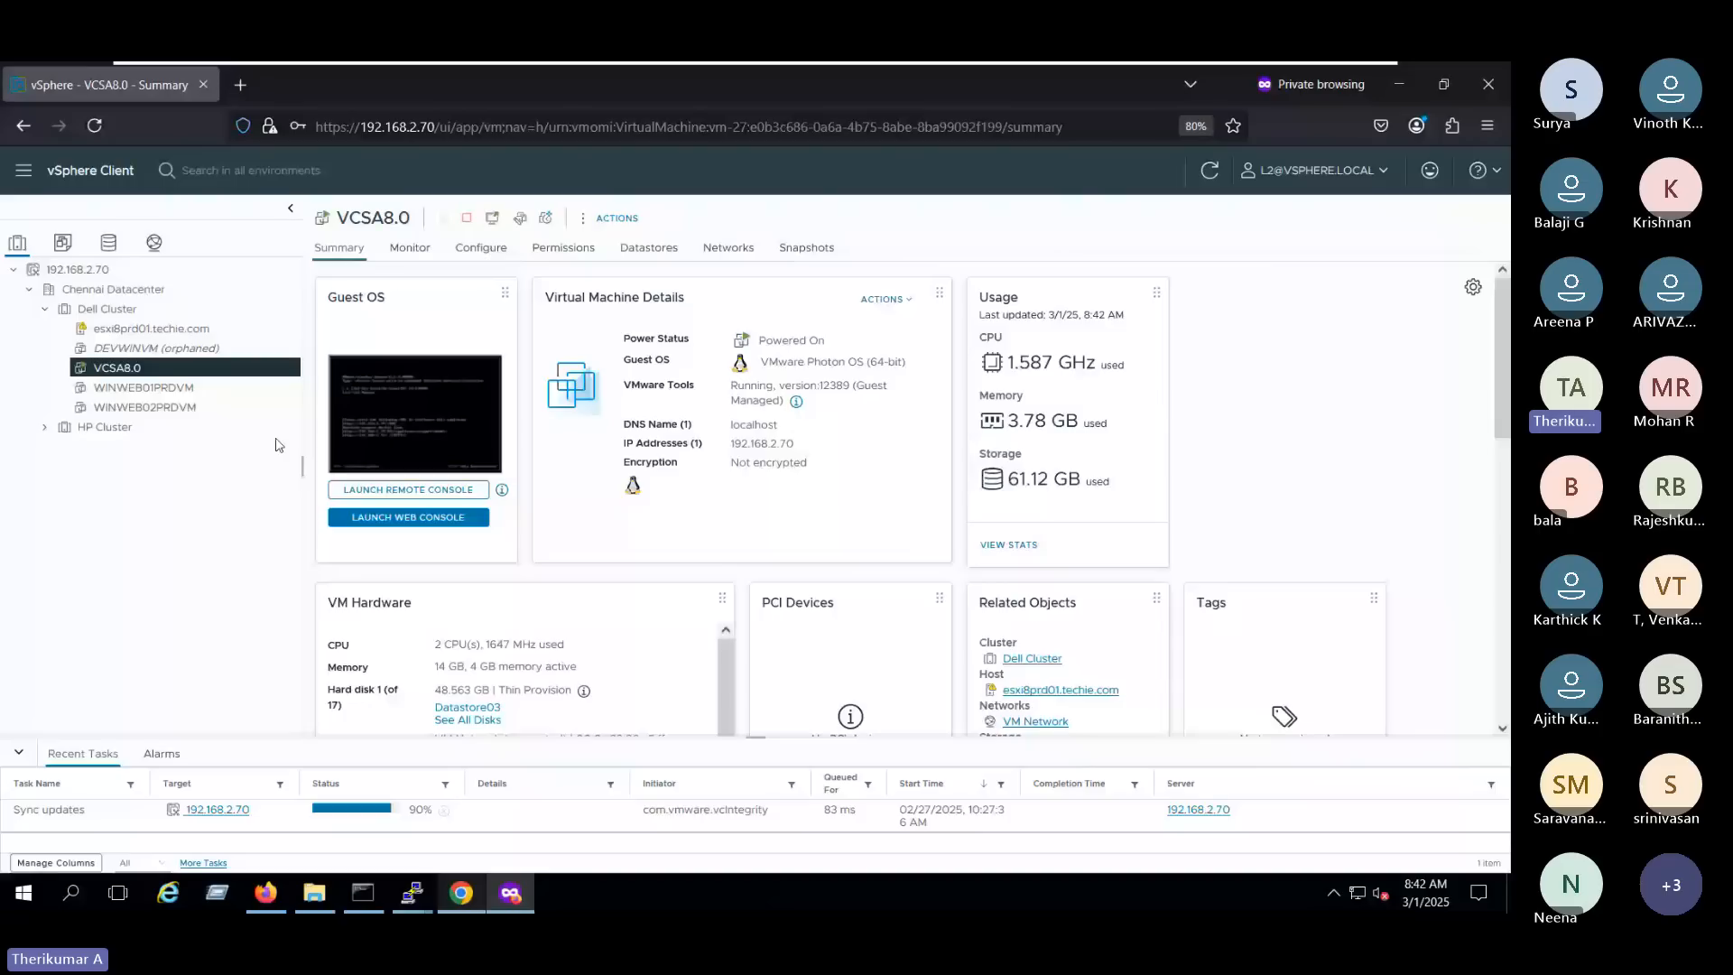
pyautogui.click(232, 408)
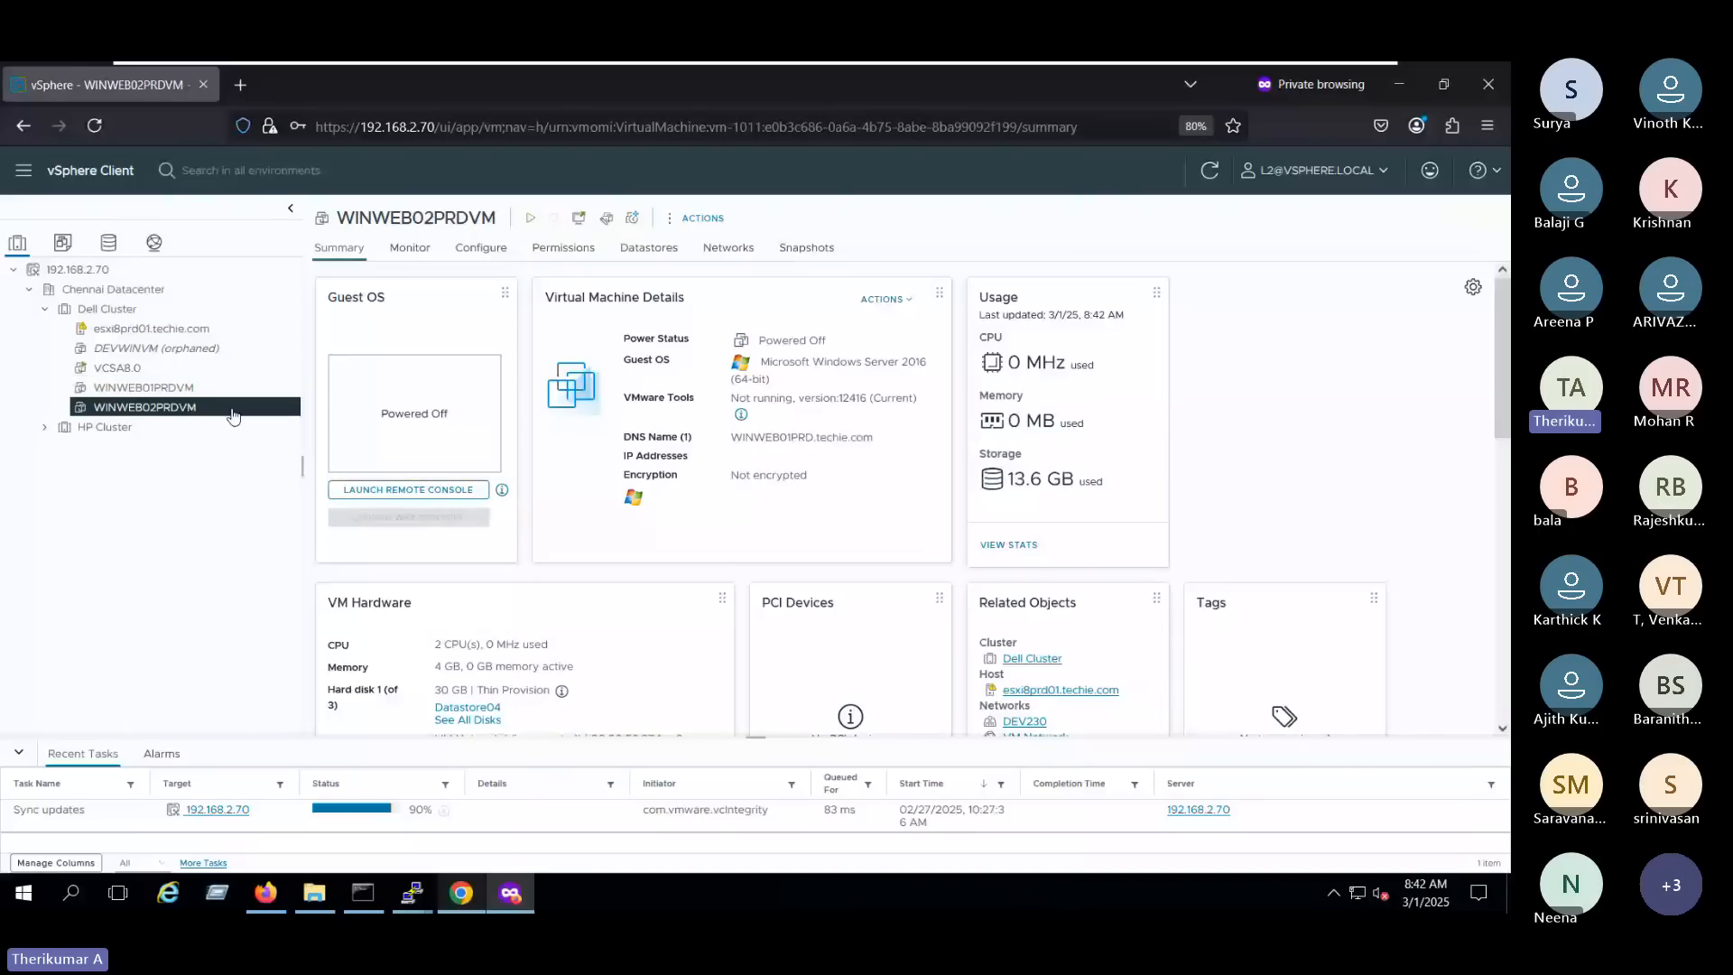
pyautogui.rightClick(233, 412)
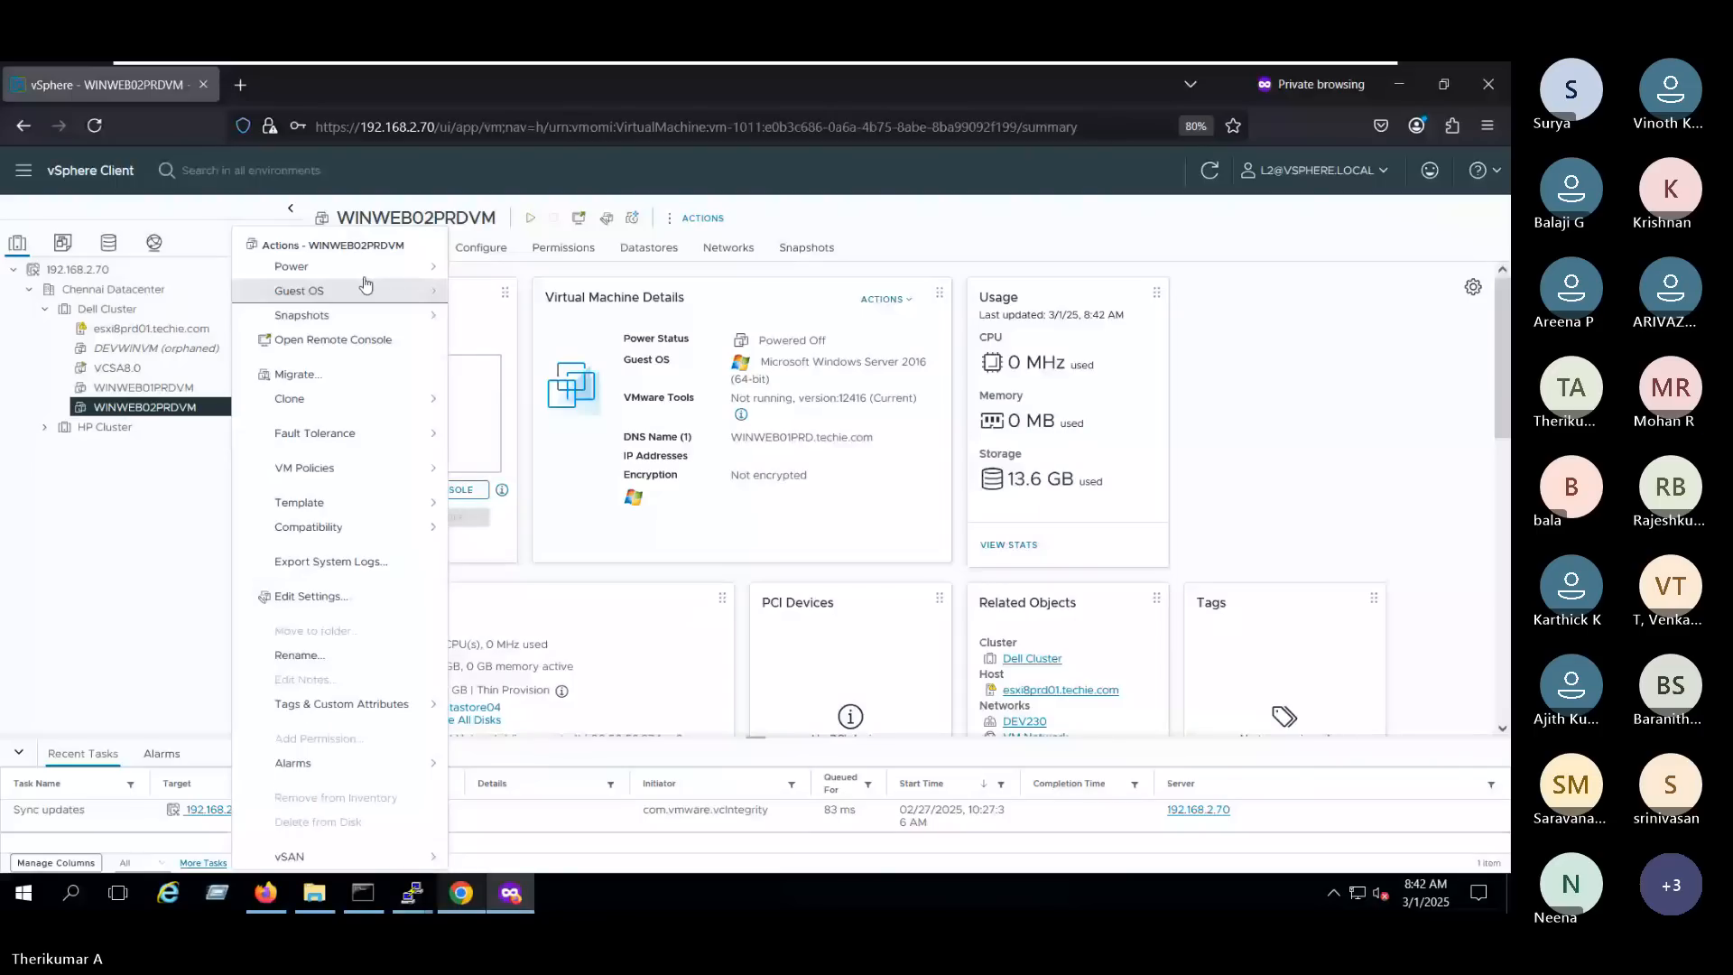
pyautogui.moveTo(361, 266)
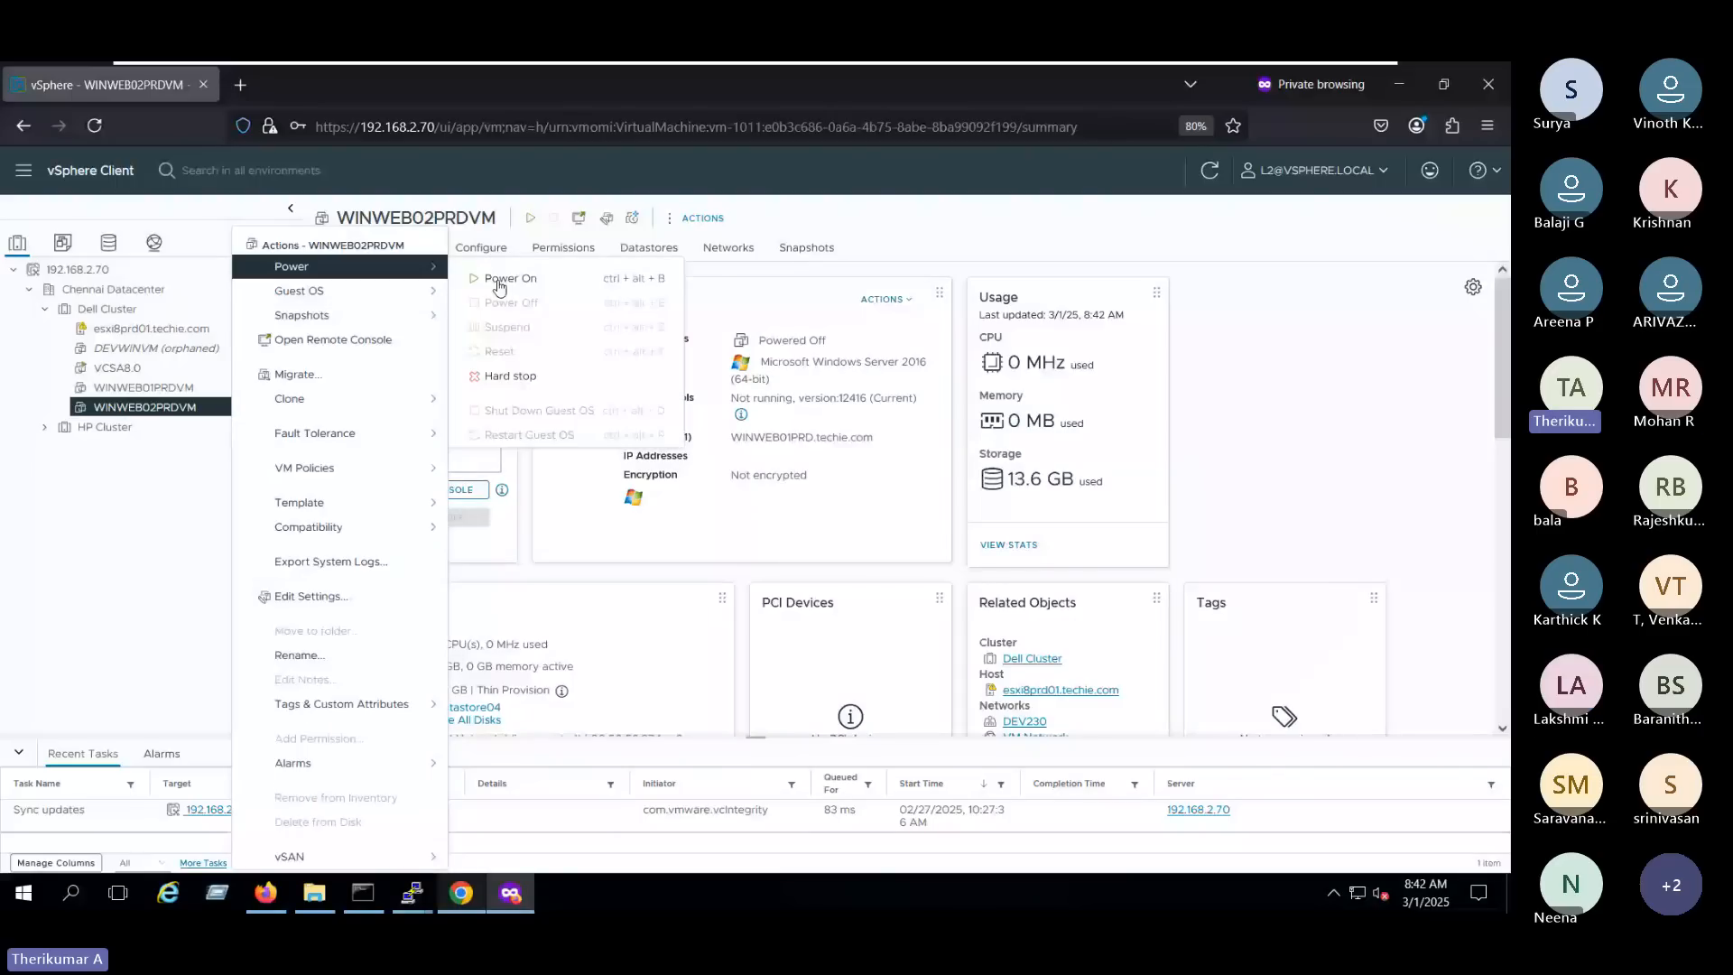
# - Check which actions L2 may use on host esxi8prd01.techie.com and on Datastore03, including the datastore's maintenance mode
pyautogui.click(185, 331)
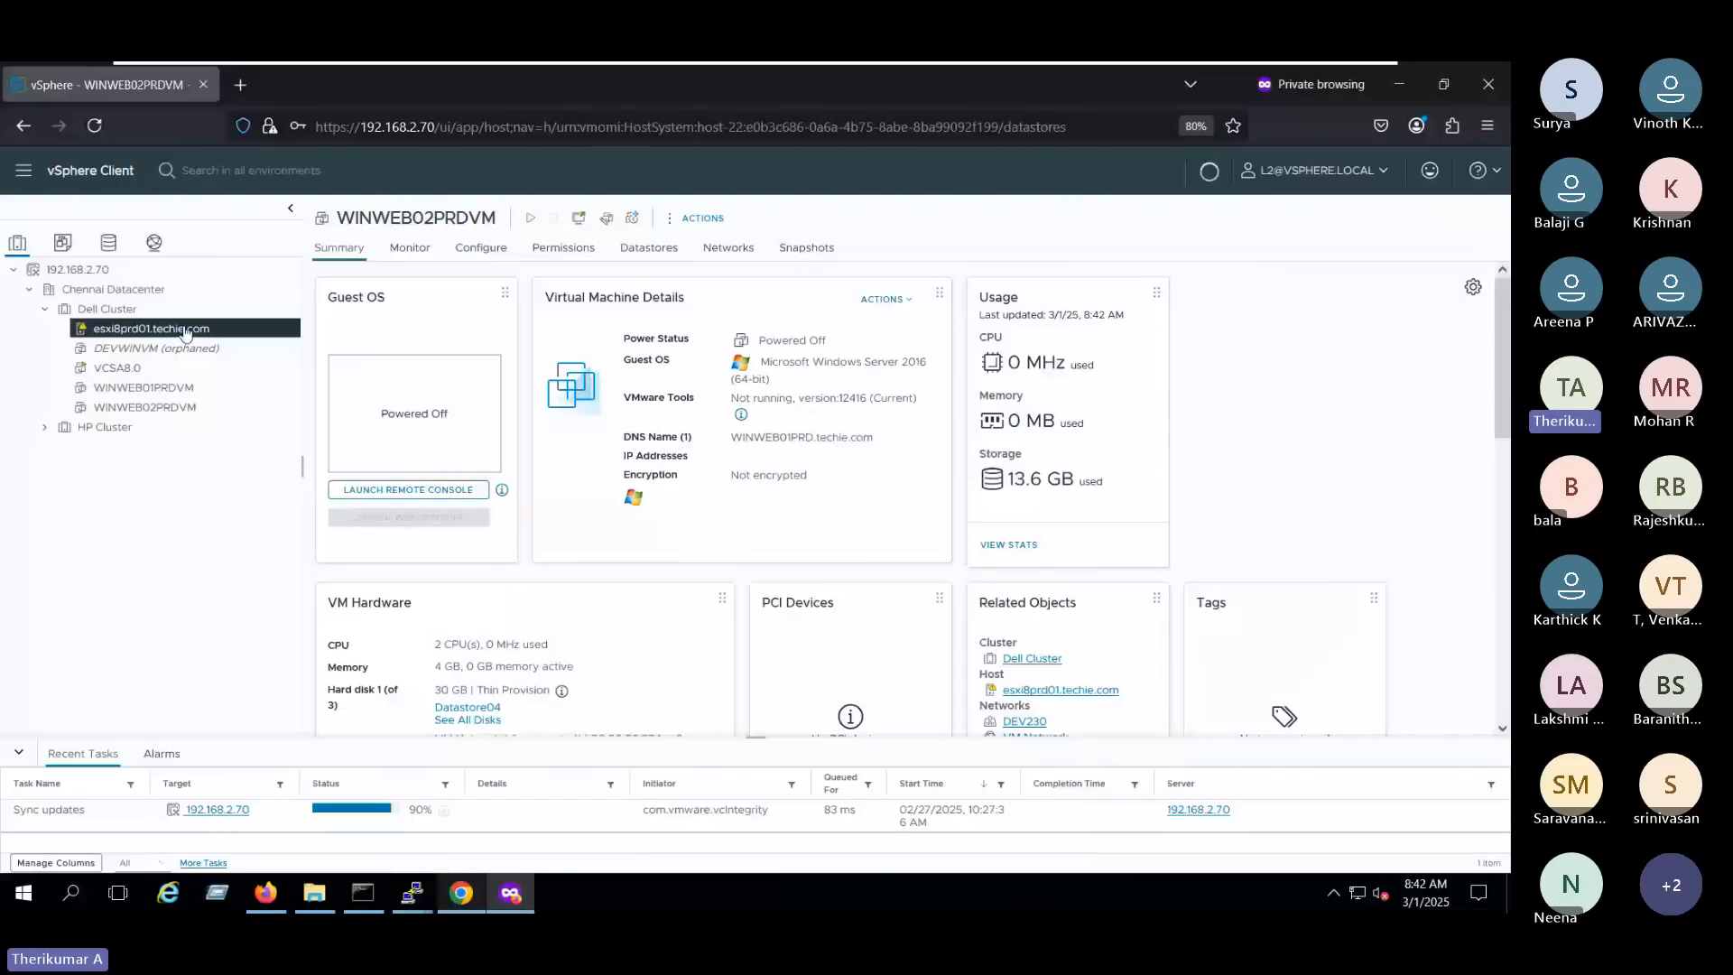
pyautogui.rightClick(185, 330)
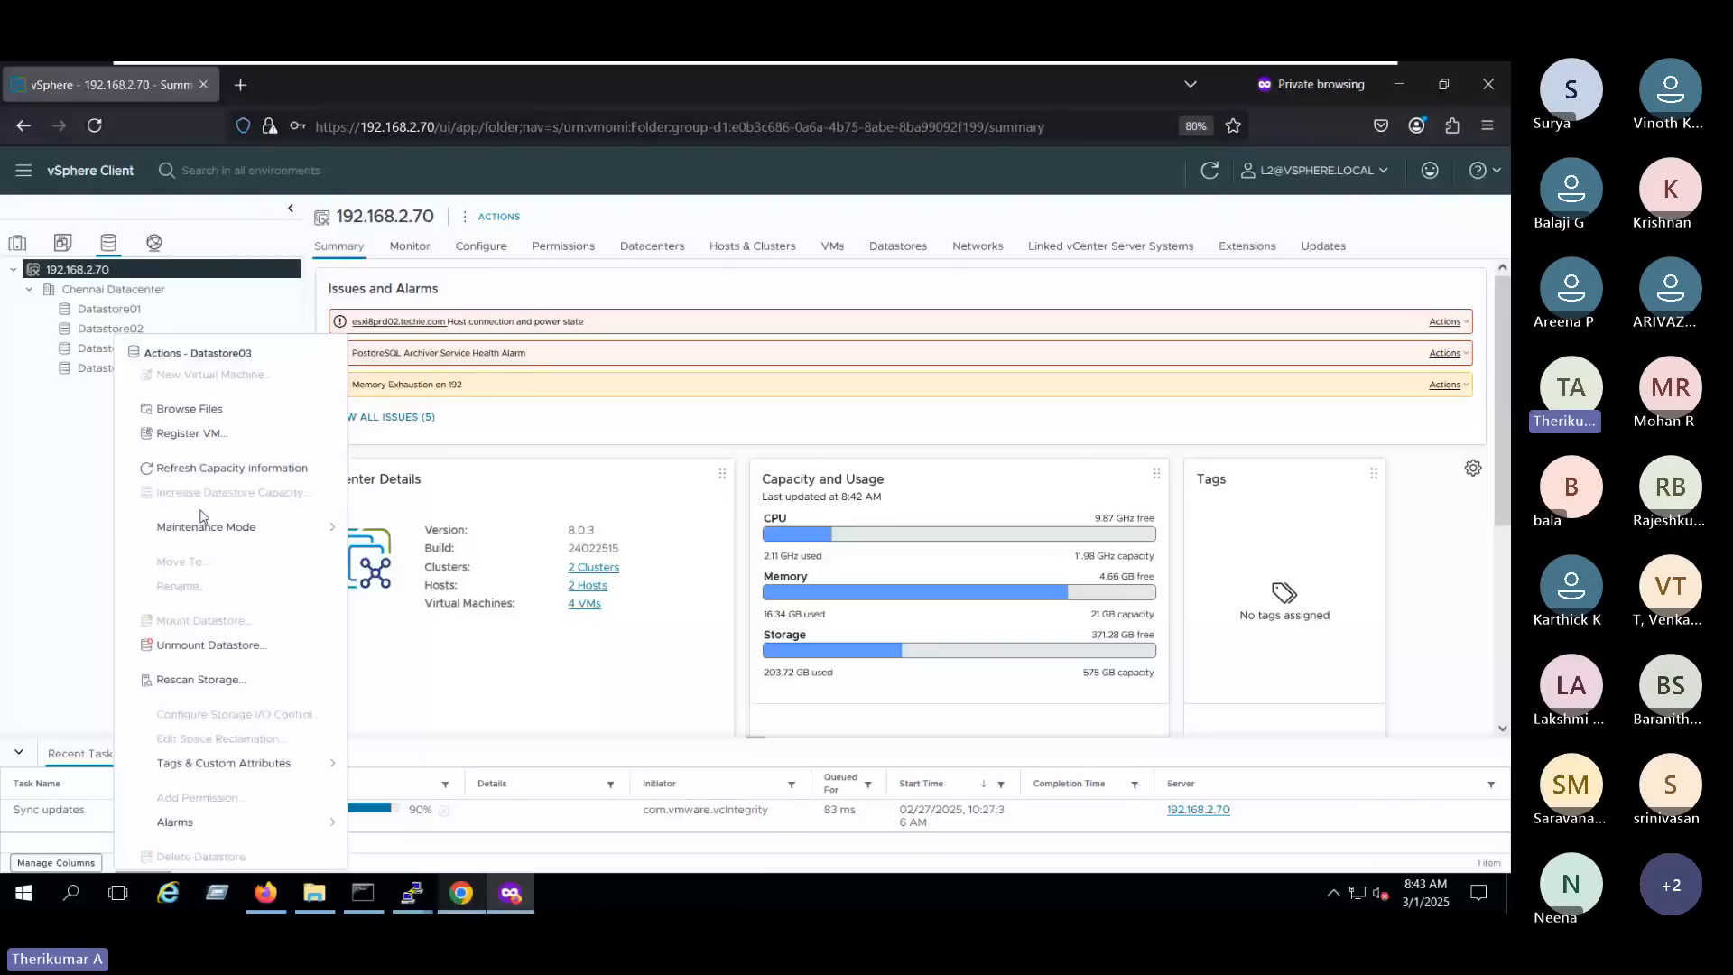
pyautogui.moveTo(217, 527)
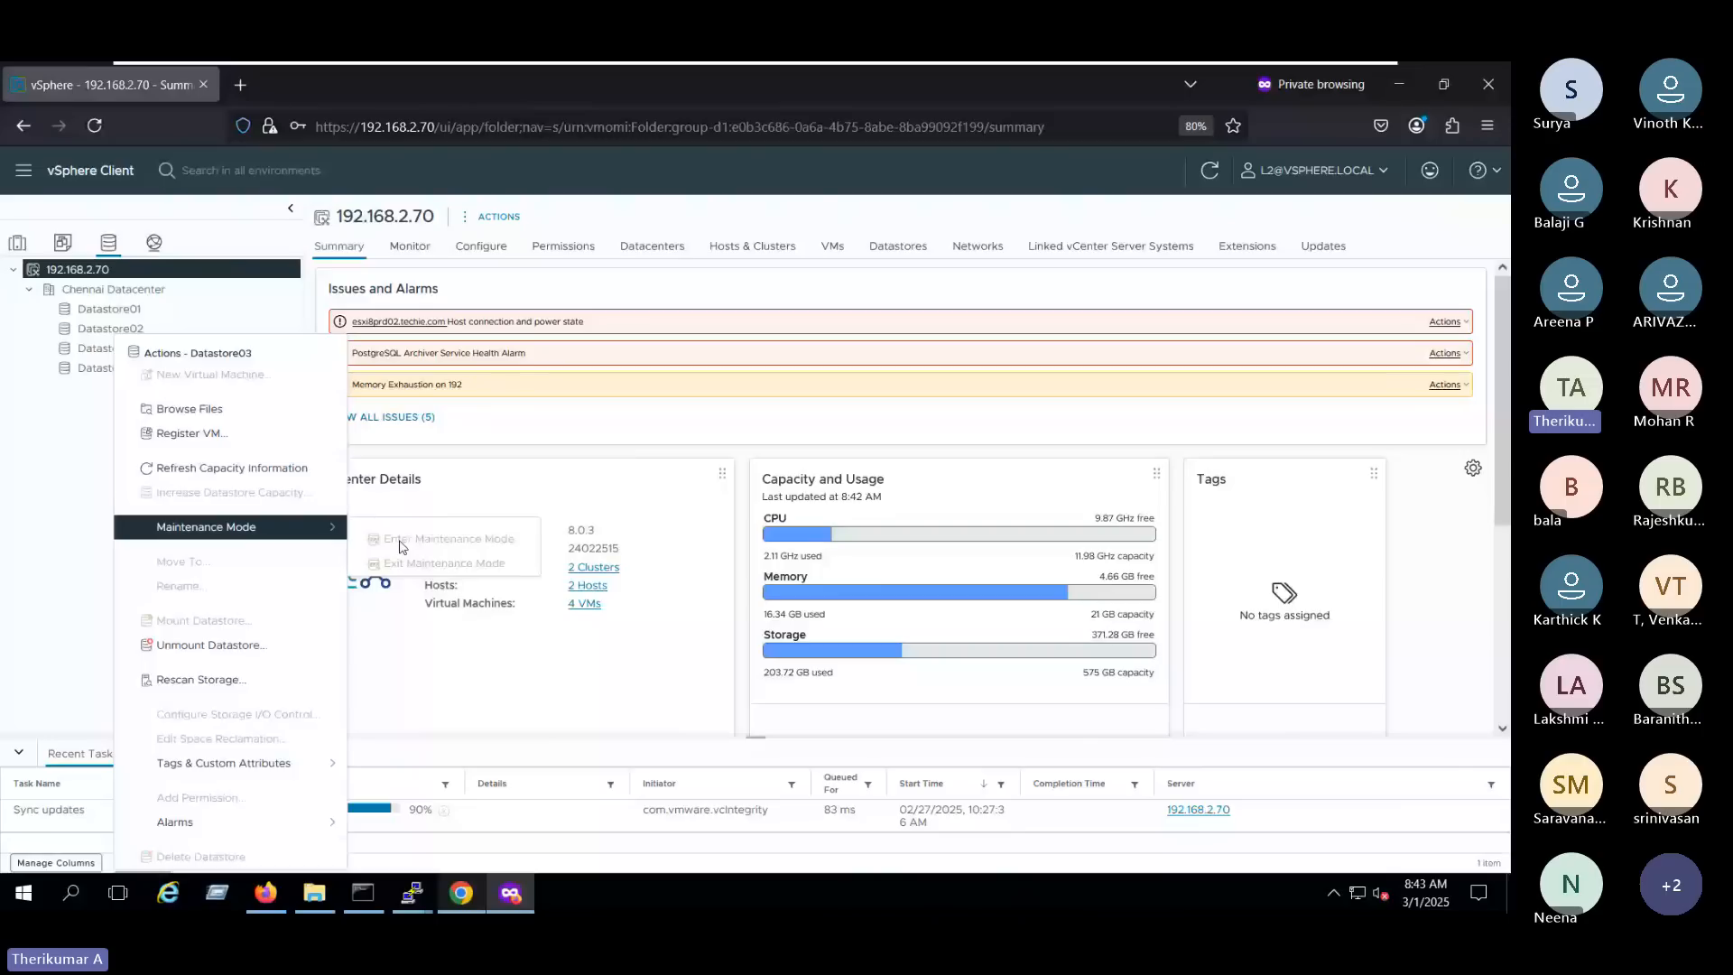
# - Switch to the administrator's Firefox session and change L2's global role to Virtual machine user (sample), propagated to children
pyautogui.moveTo(1107, 82)
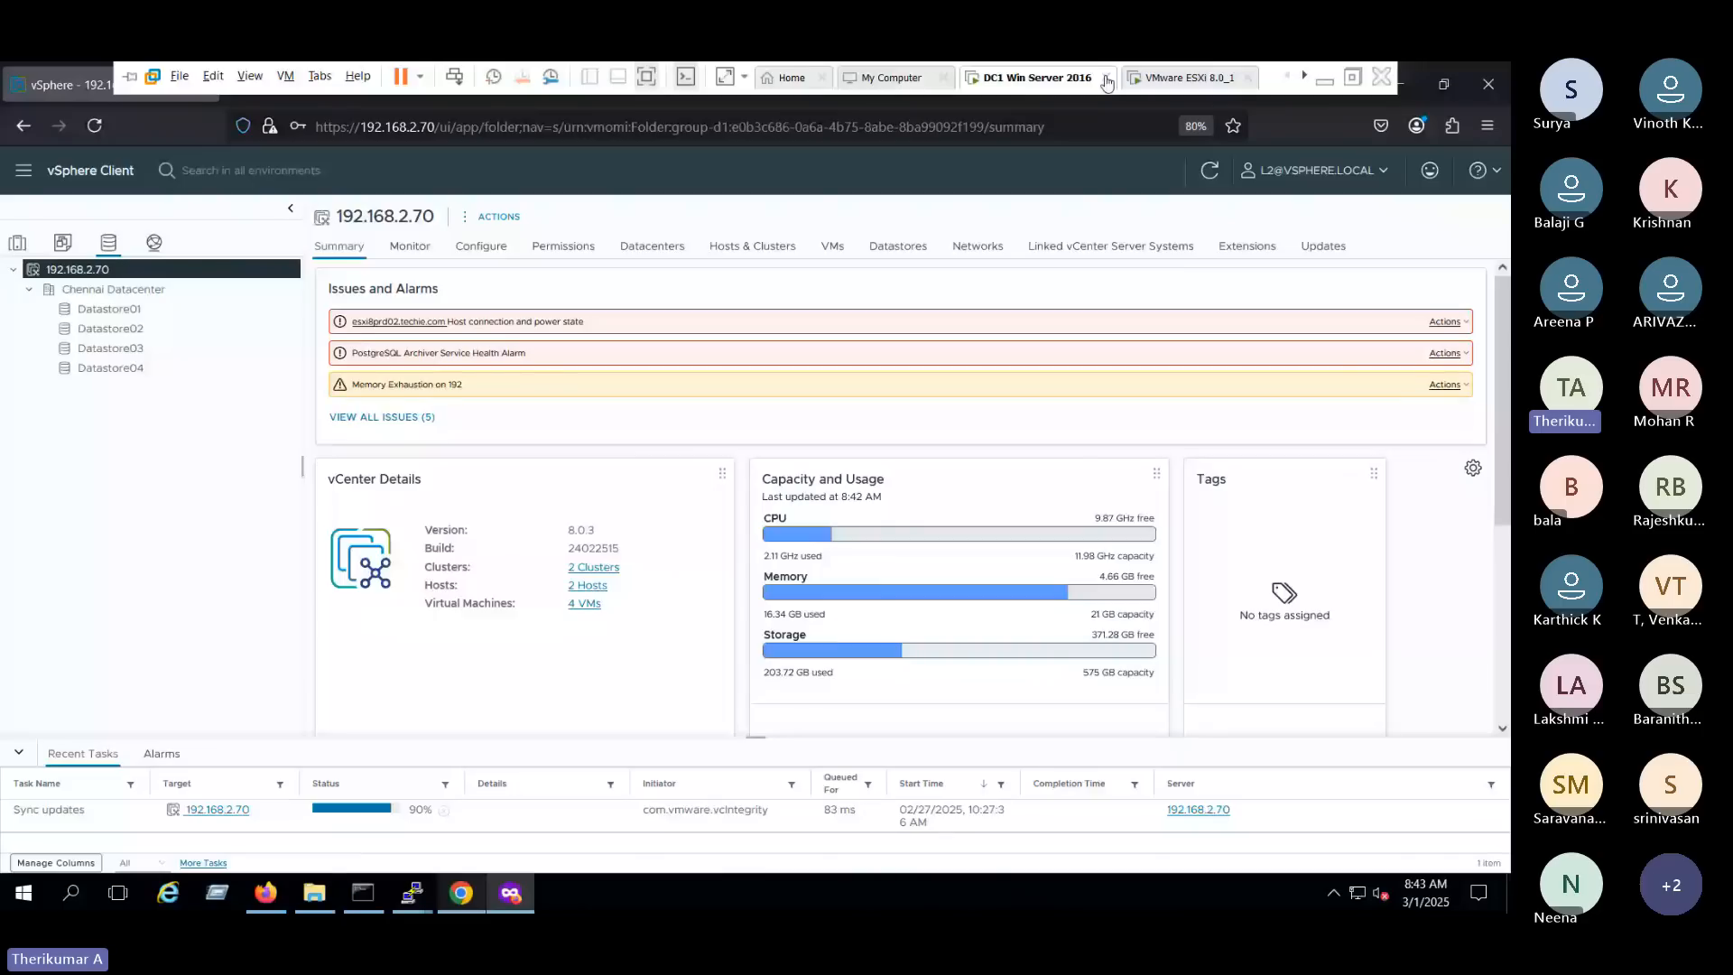
pyautogui.hotkey('alt', 'Tab')
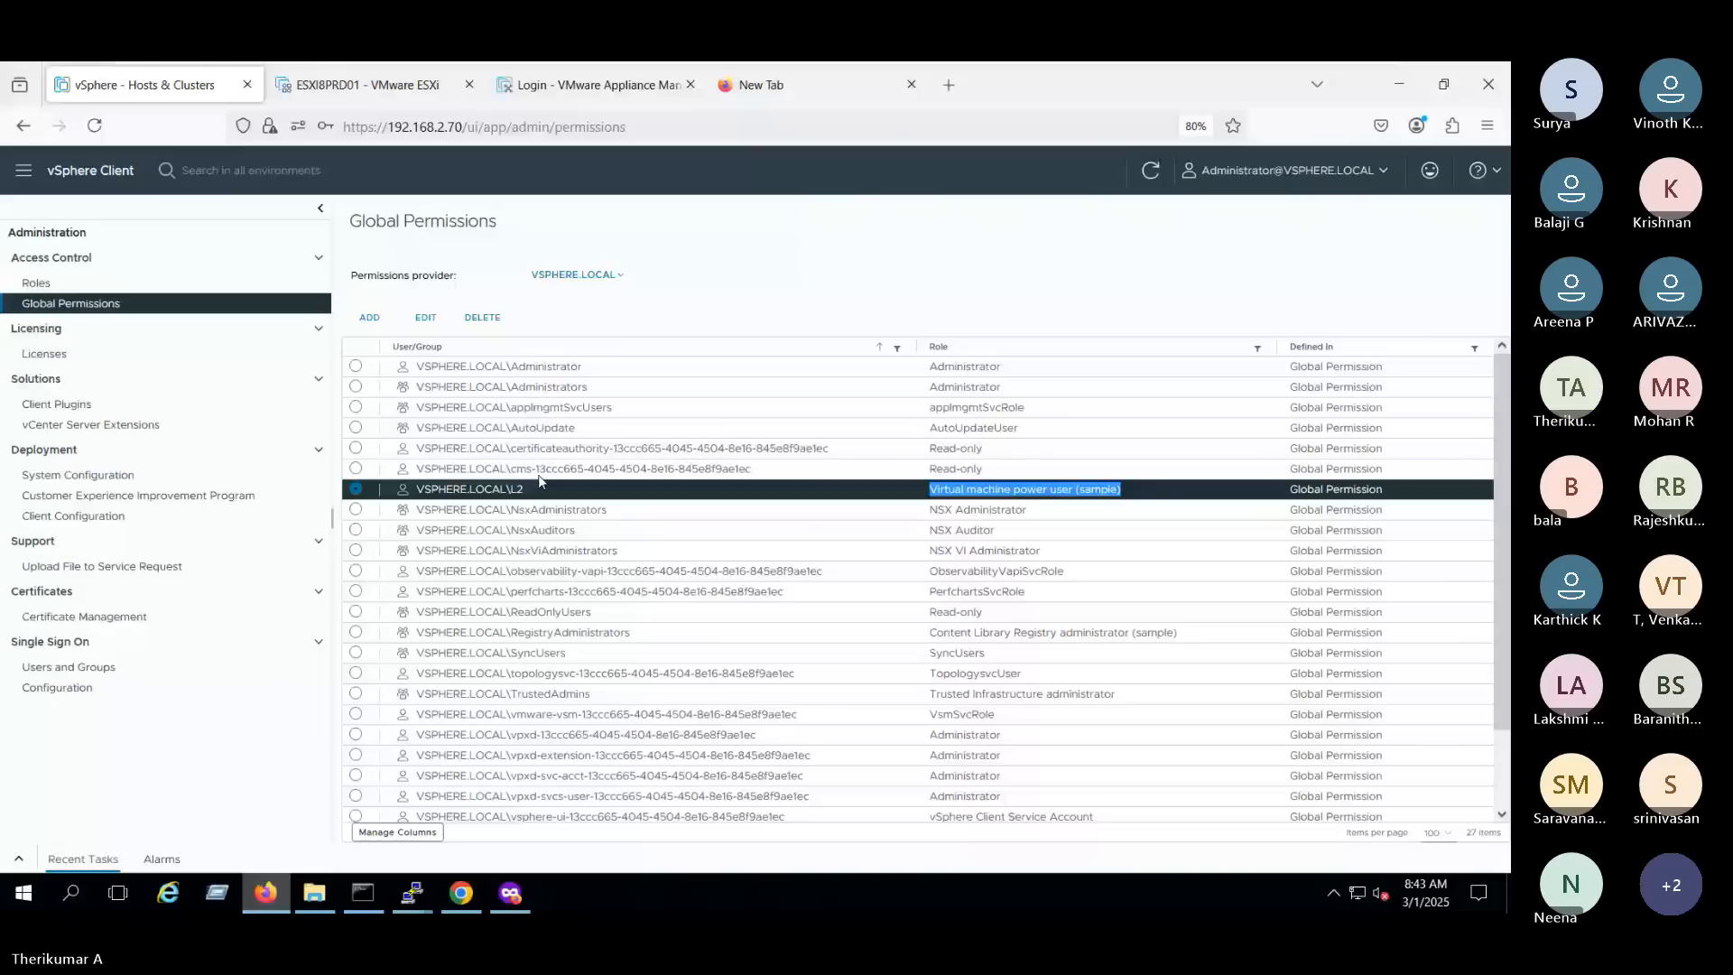
pyautogui.click(425, 318)
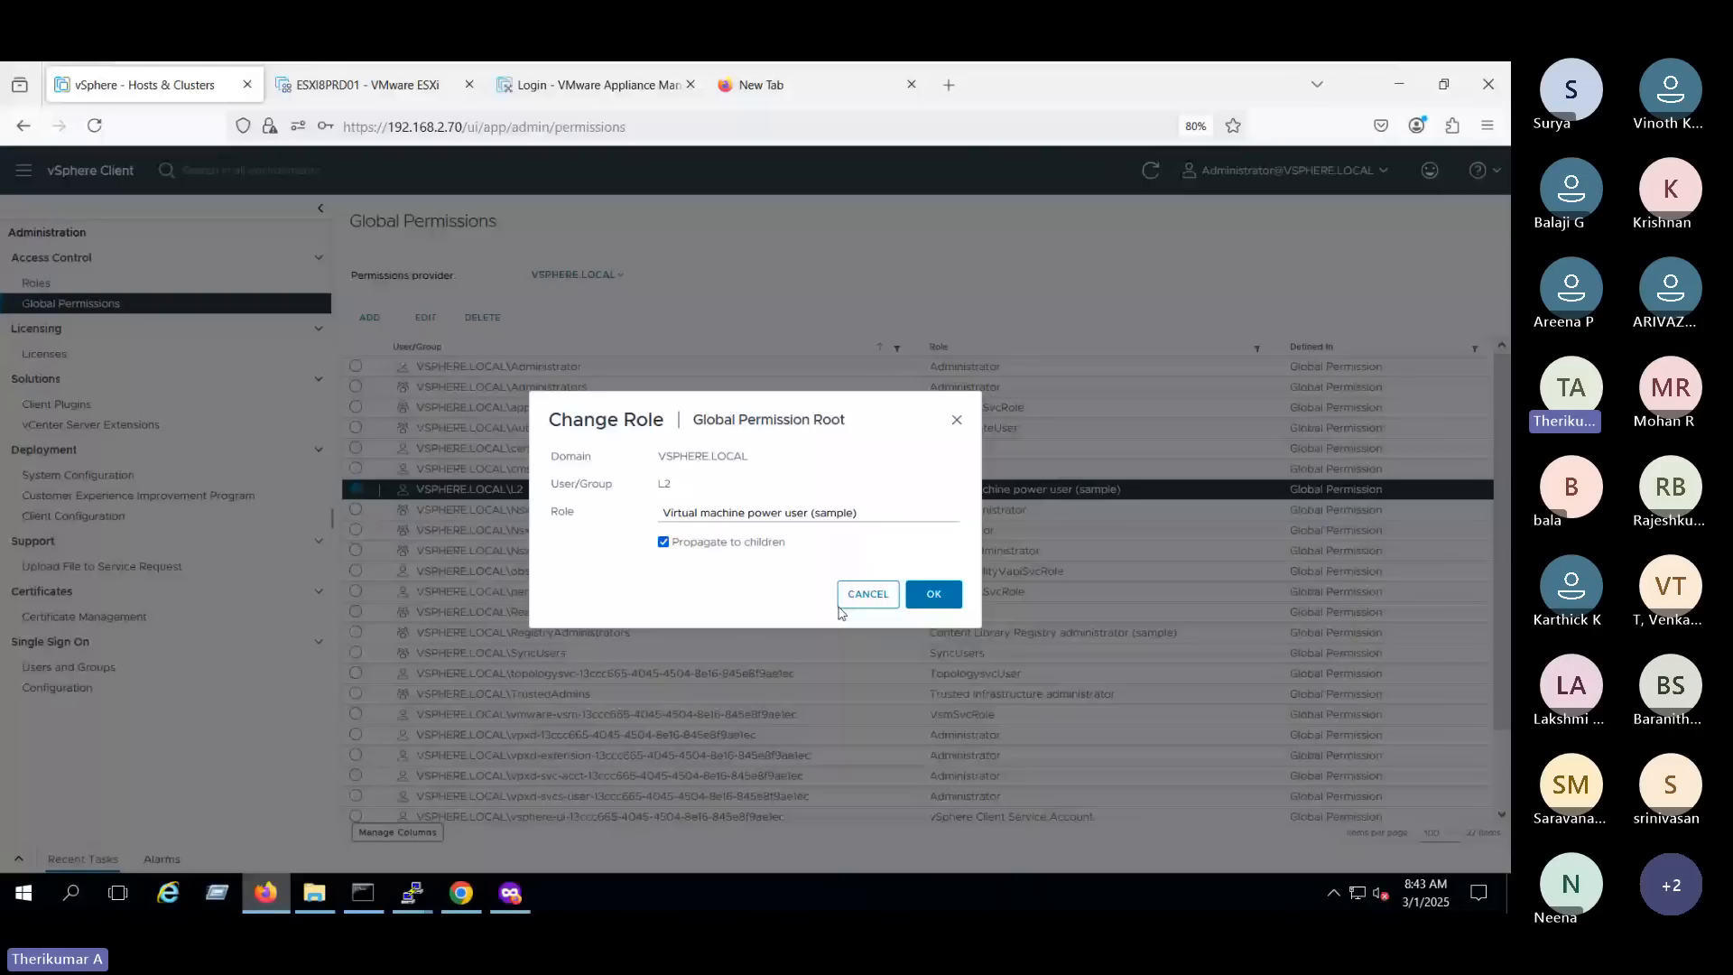
pyautogui.click(834, 510)
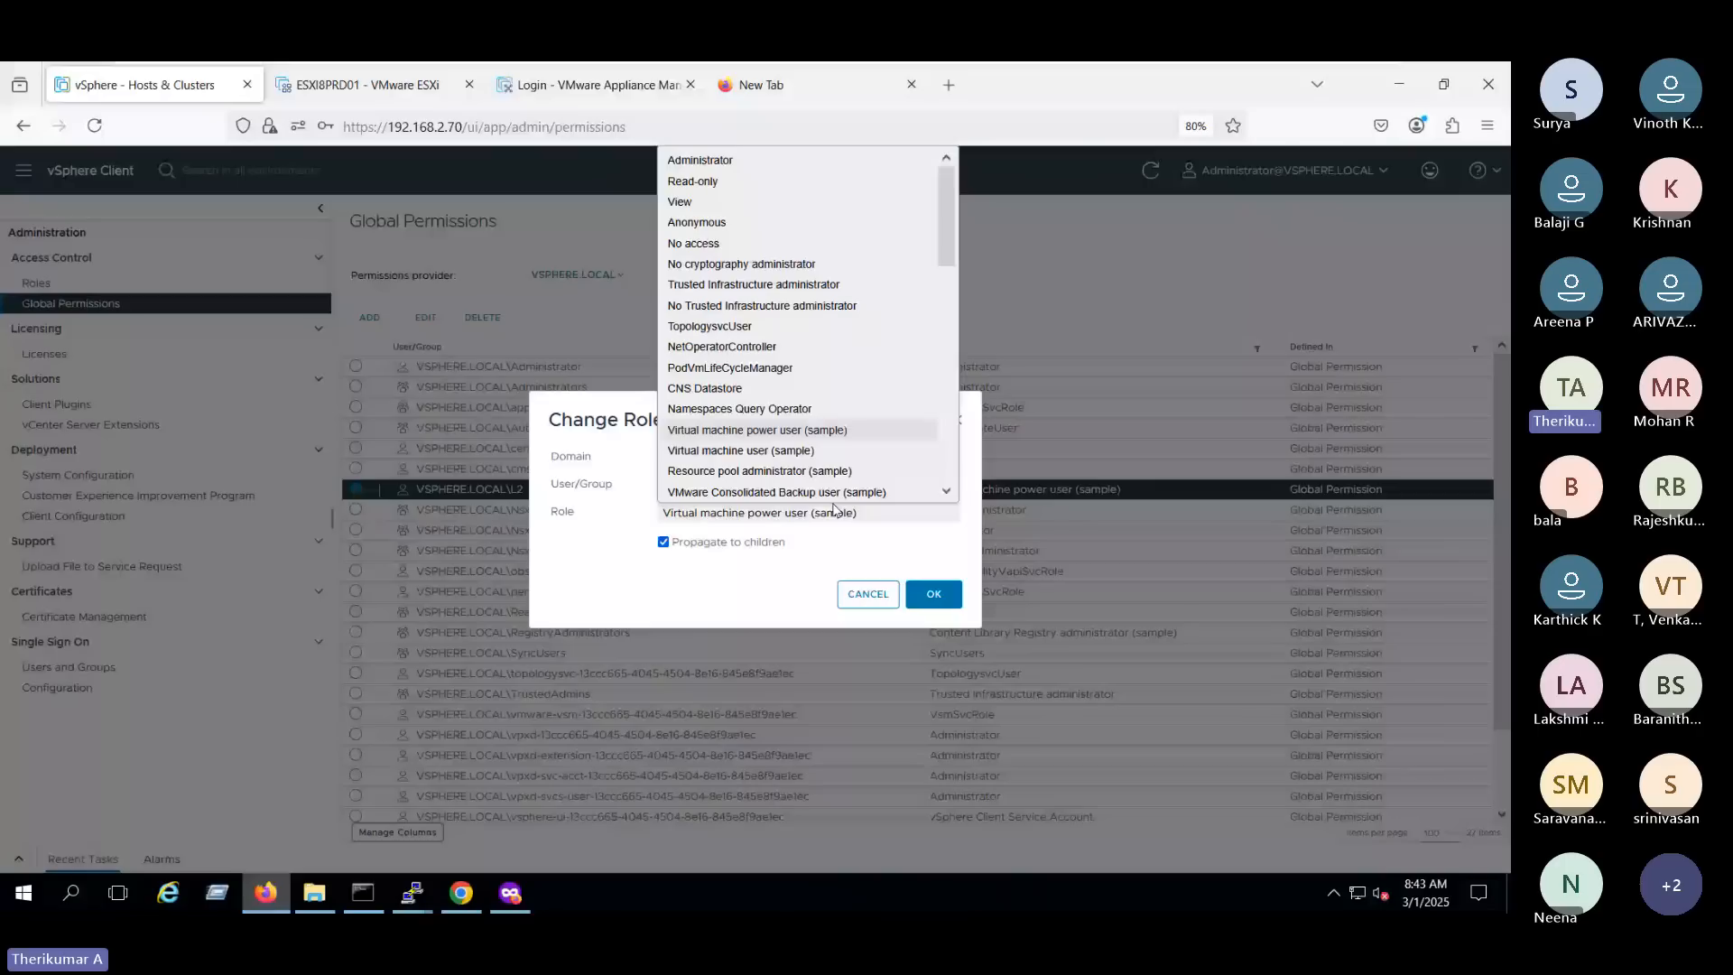
pyautogui.click(765, 447)
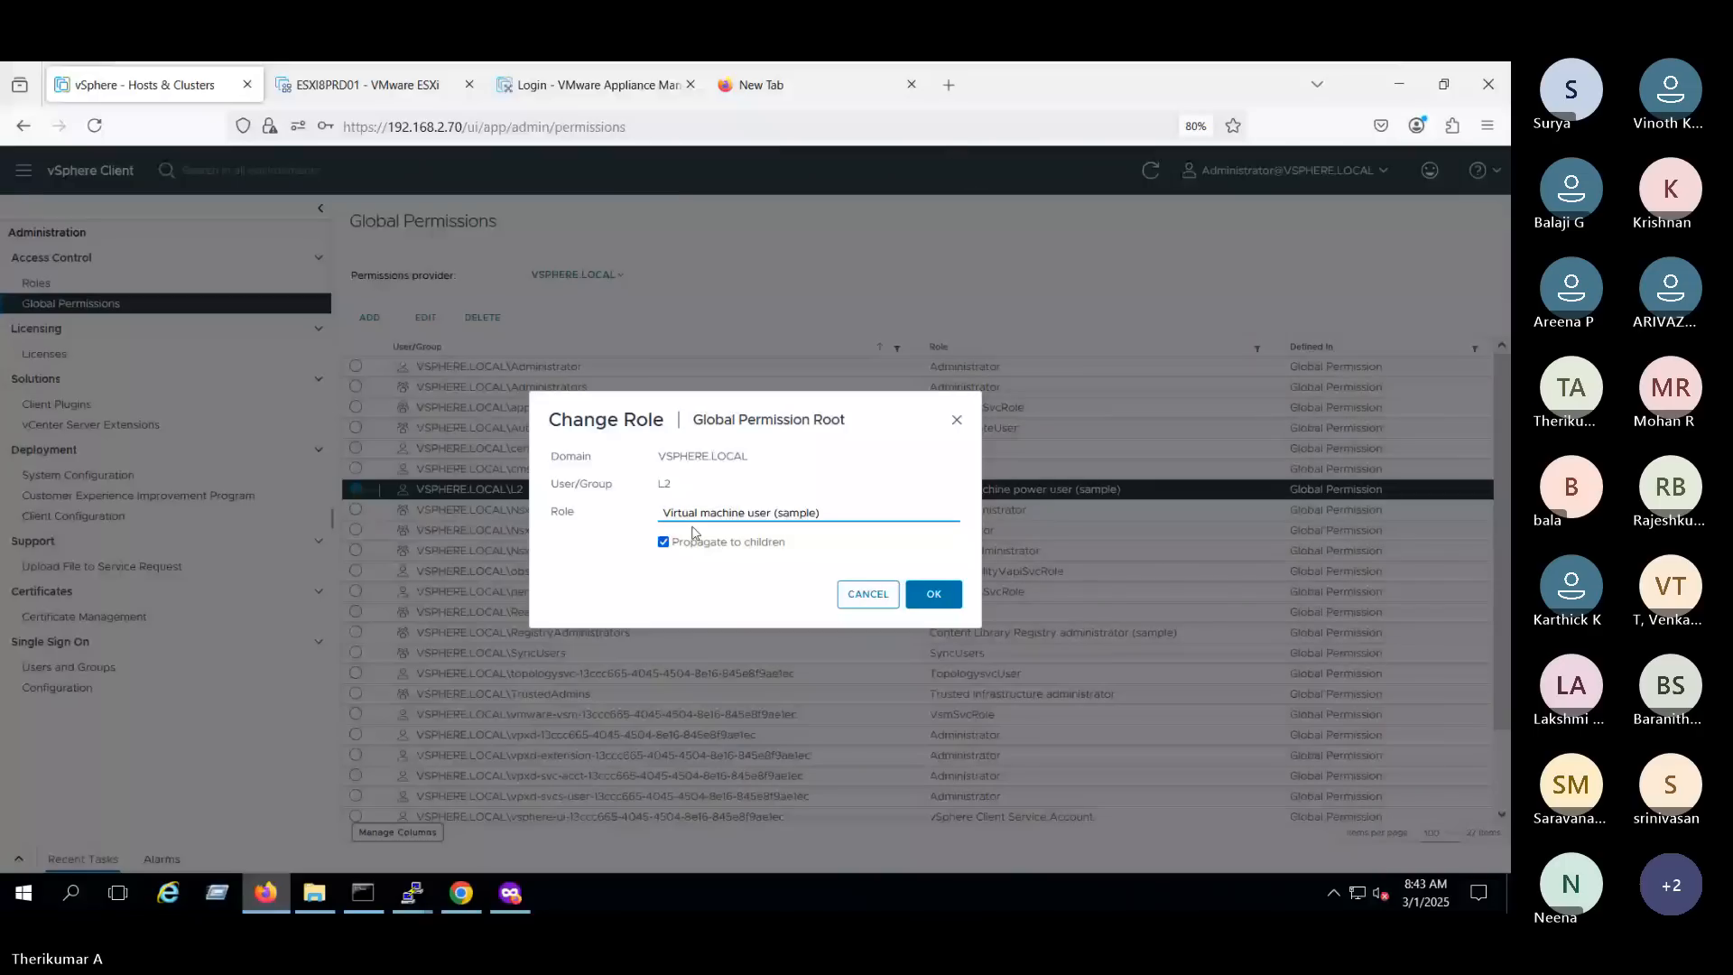
pyautogui.click(935, 604)
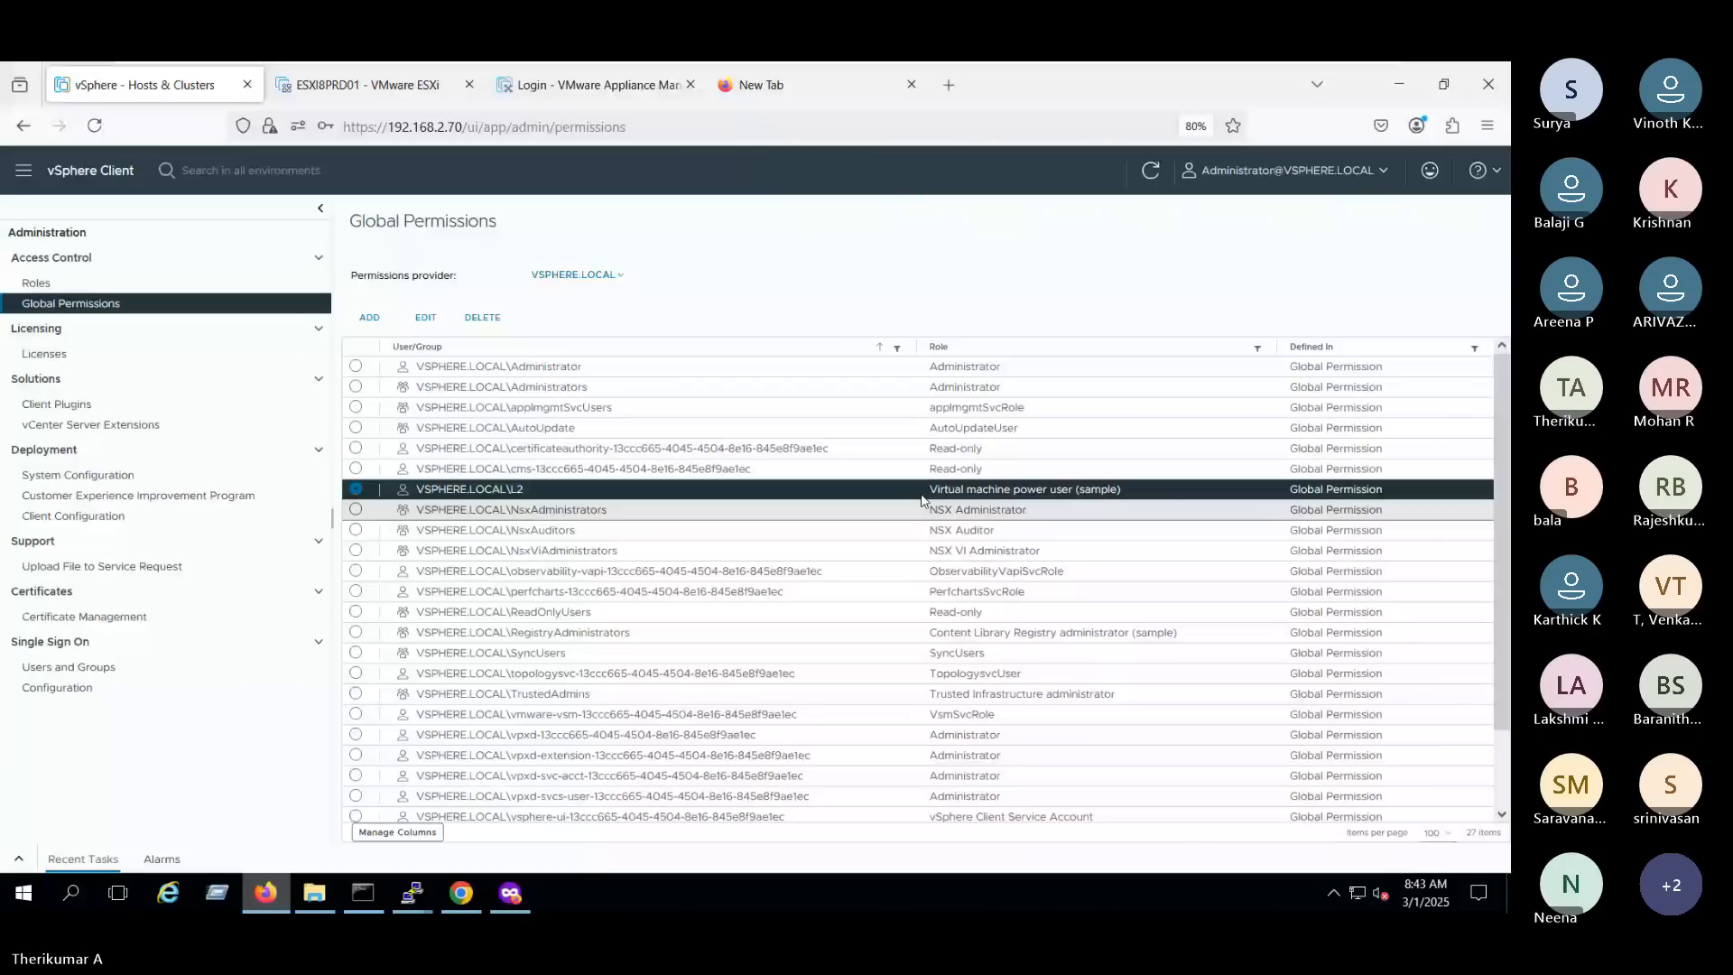
# - Switch to the private Firefox window, reload it, and check which snapshot actions L2 may use on virtual machine WINWEB01PRDVM
pyautogui.click(510, 893)
pyautogui.click(94, 126)
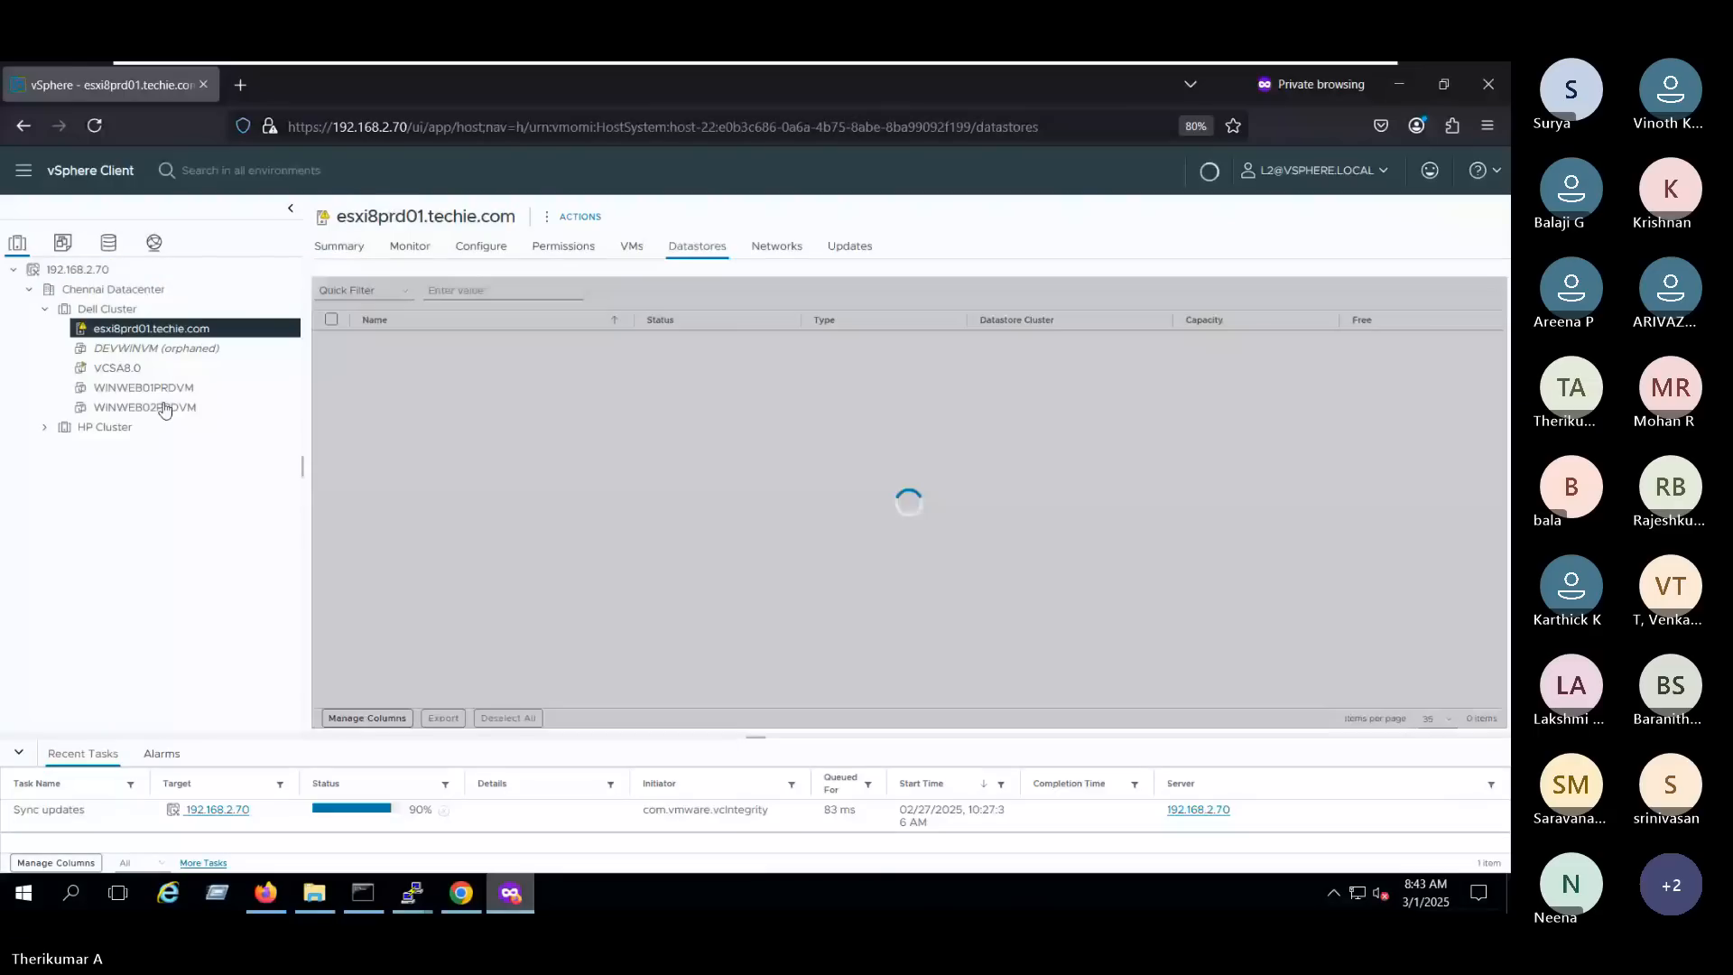
pyautogui.click(144, 387)
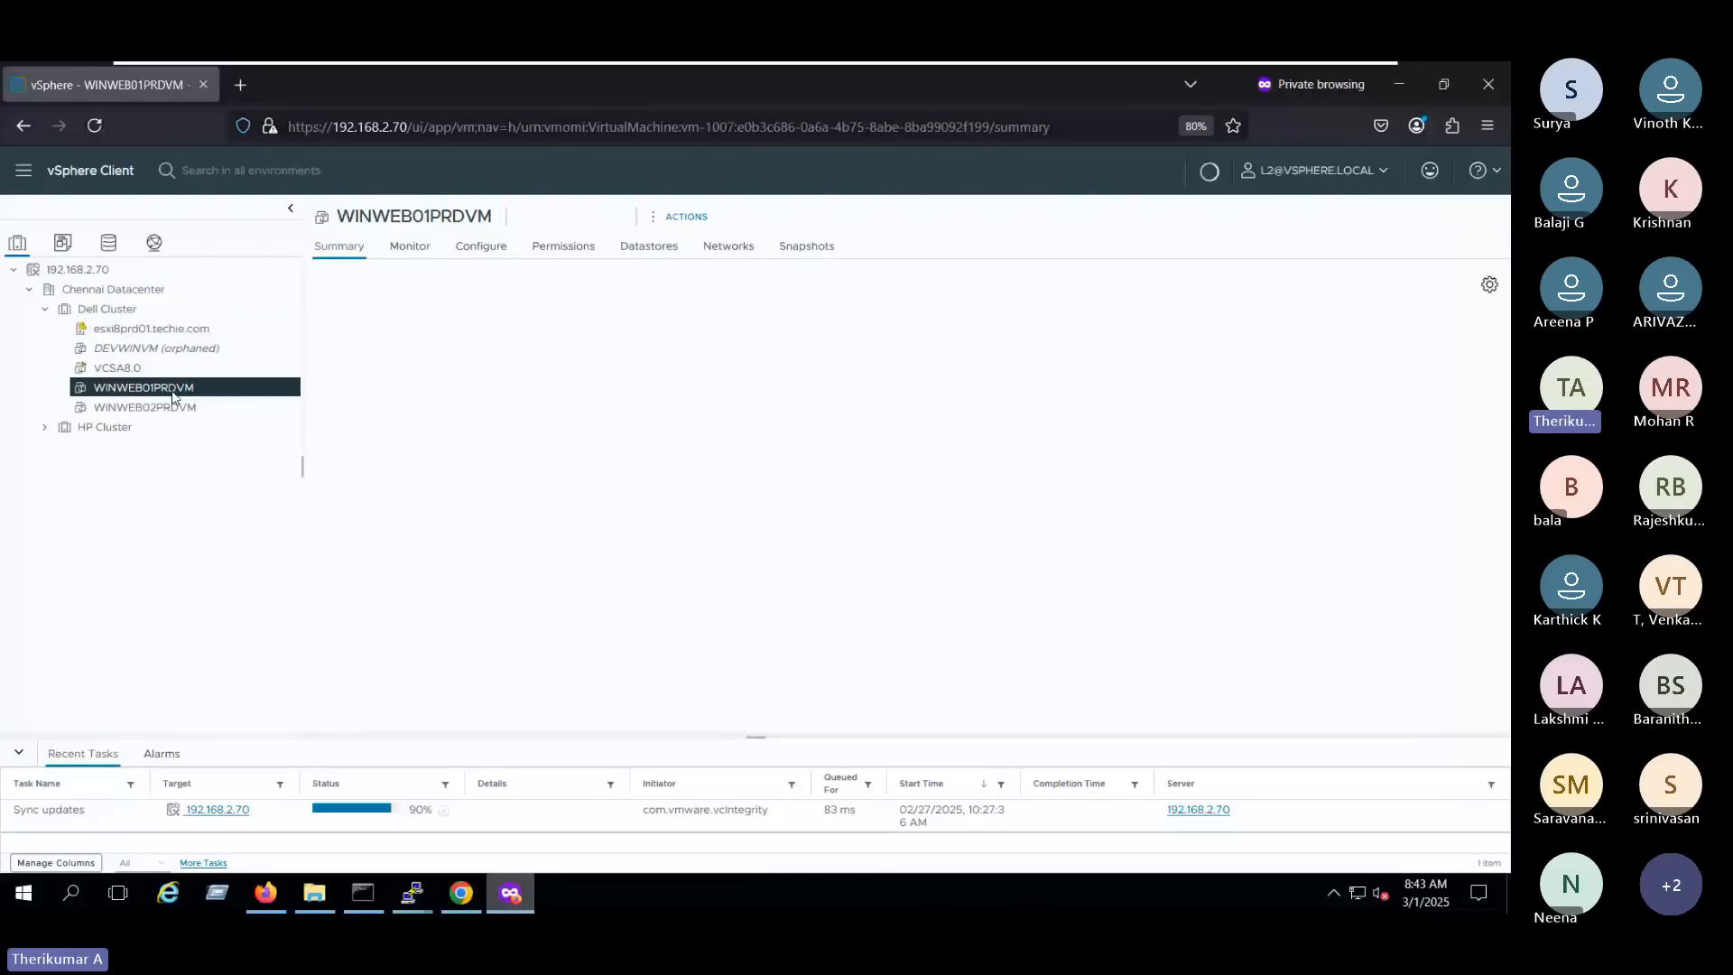
pyautogui.rightClick(172, 387)
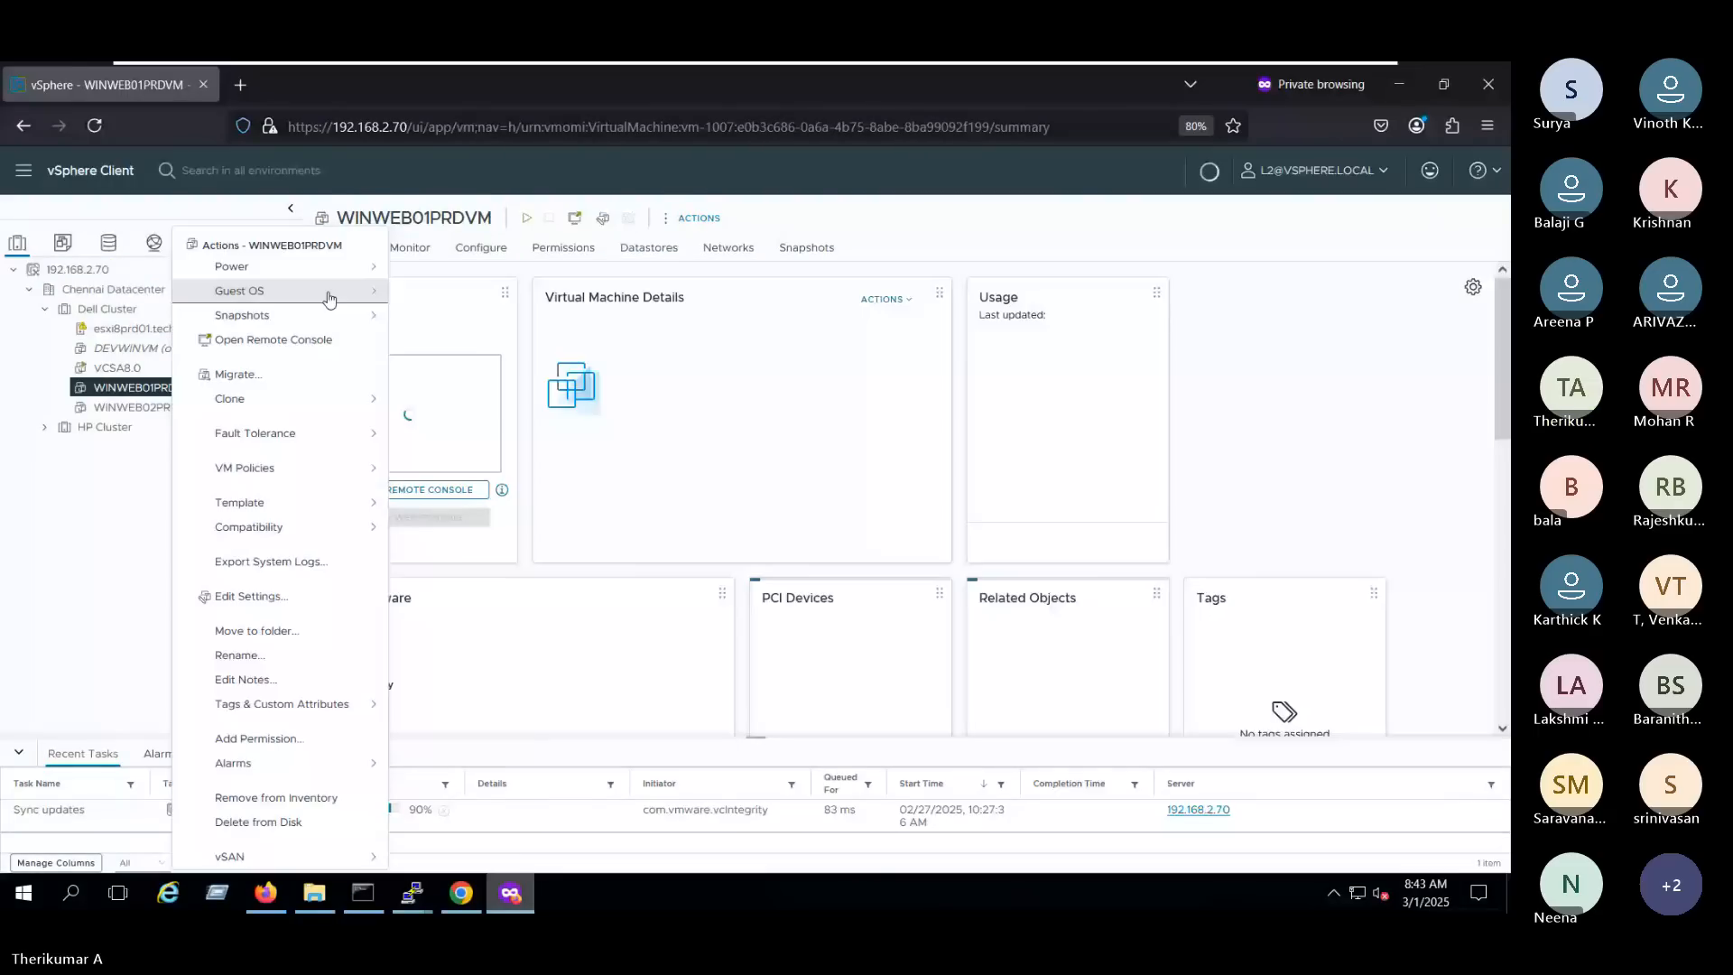
pyautogui.click(315, 315)
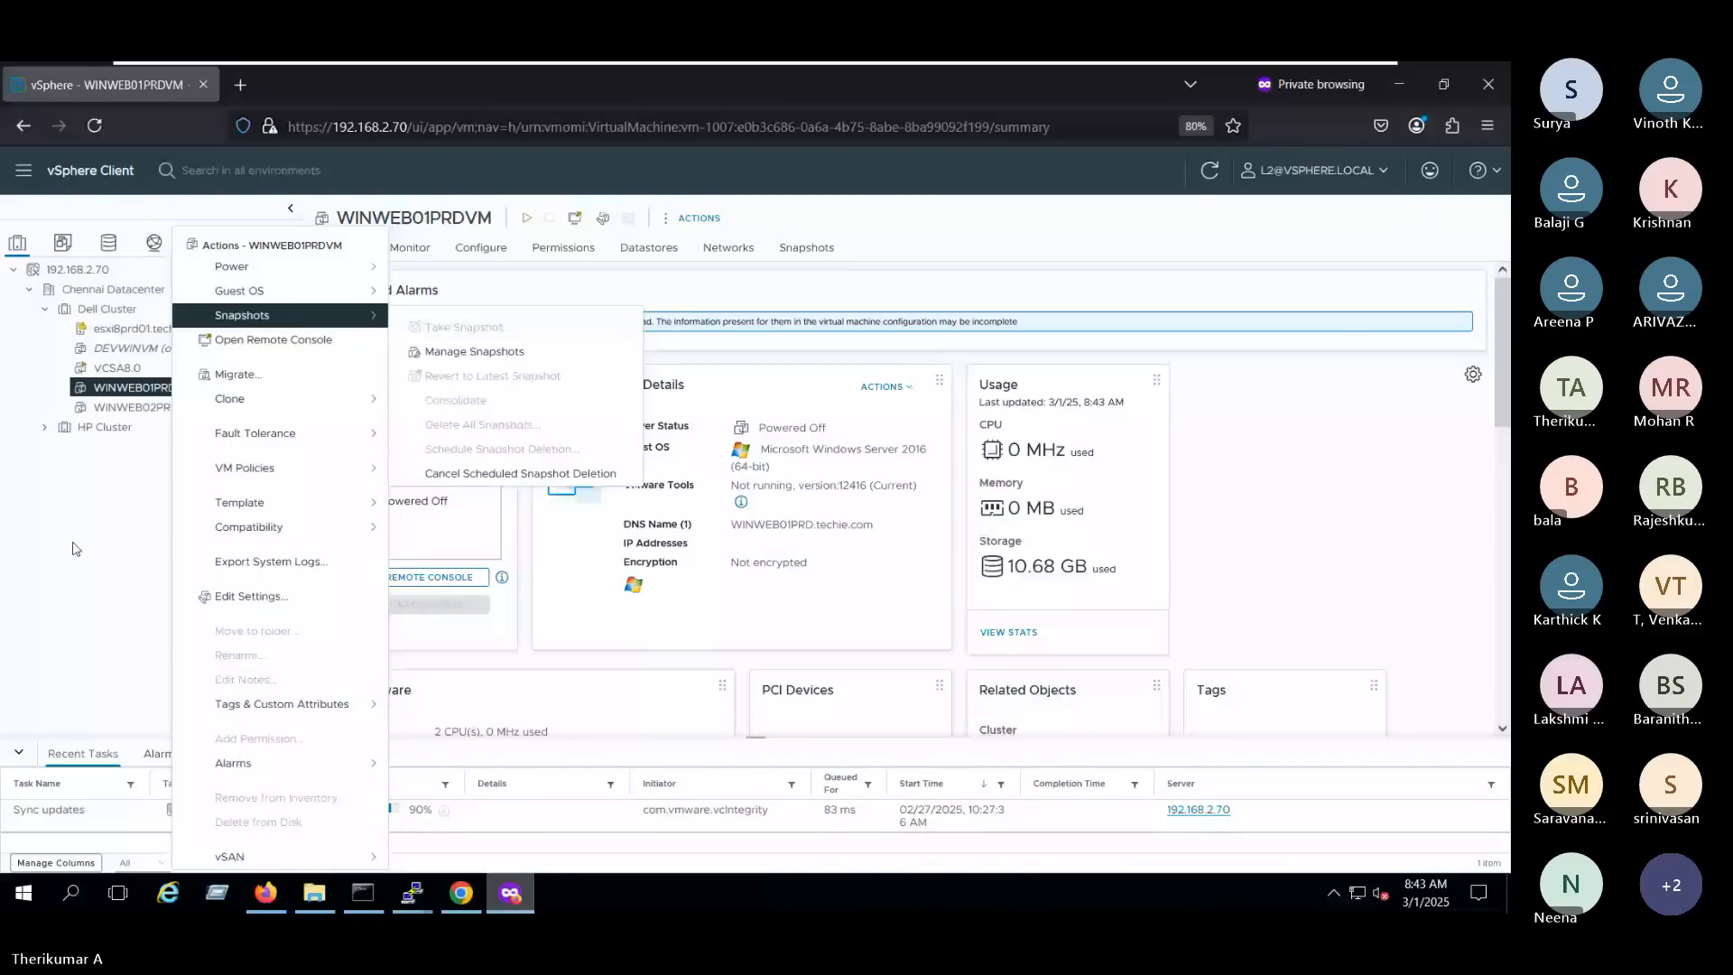
# - Reload the vSphere Client session and log in again as L2 in vsphere.local using the saved password
pyautogui.click(76, 549)
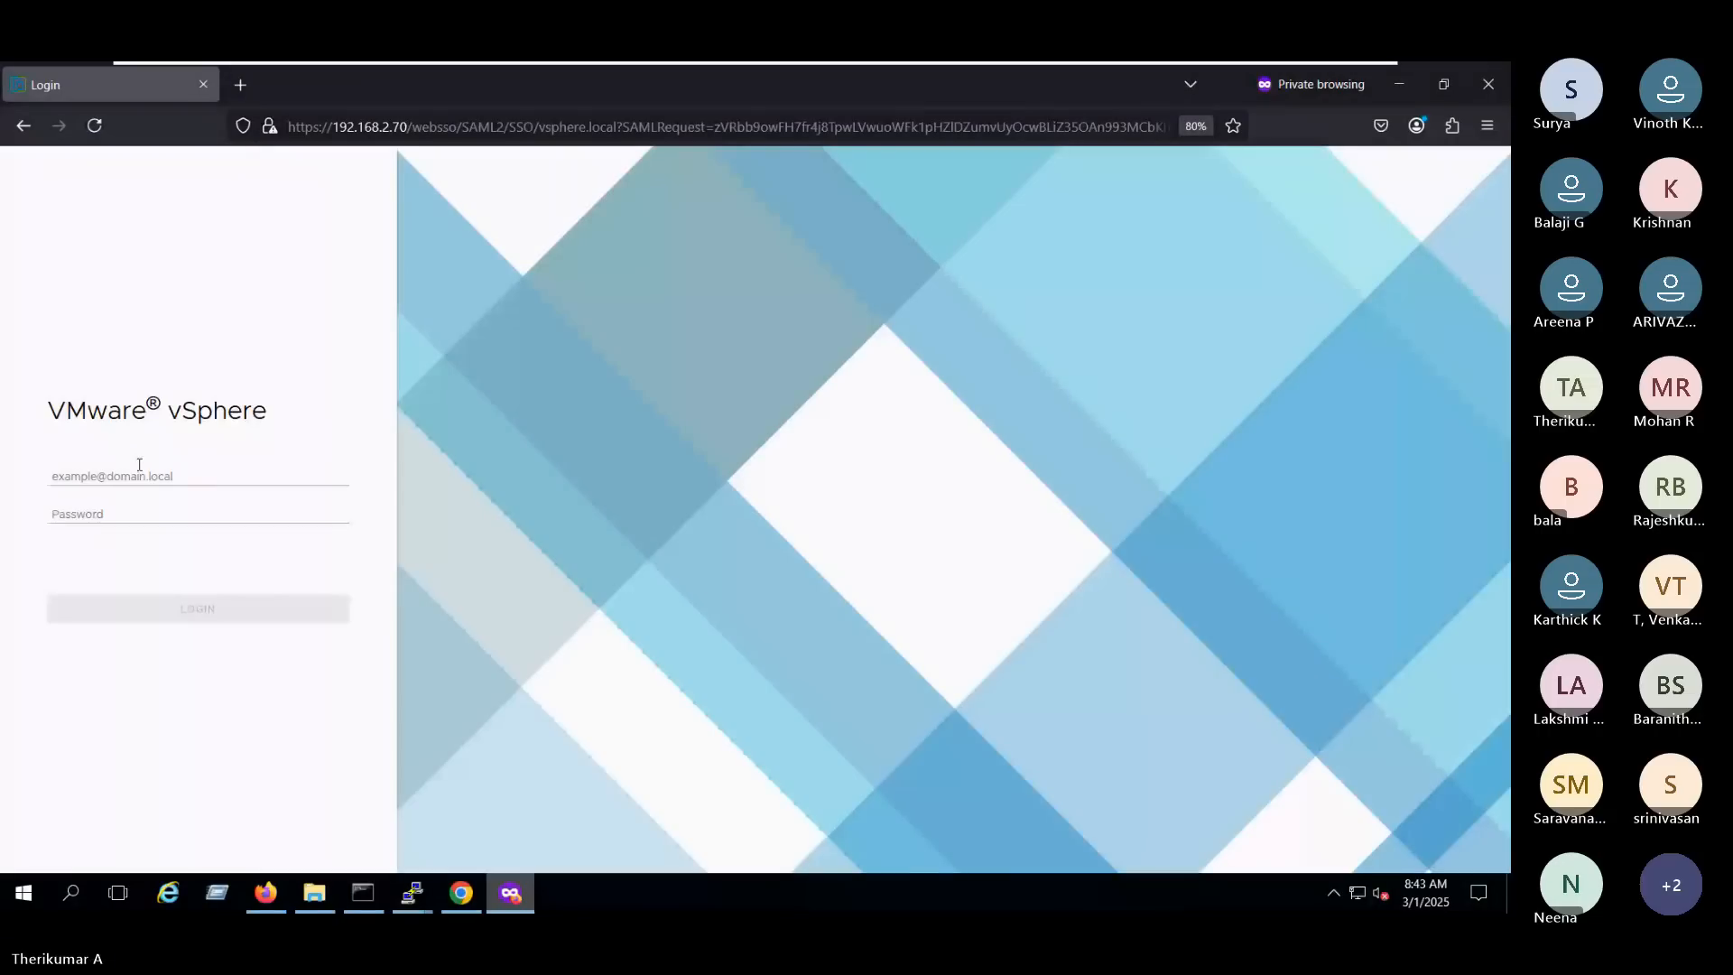
pyautogui.click(131, 478)
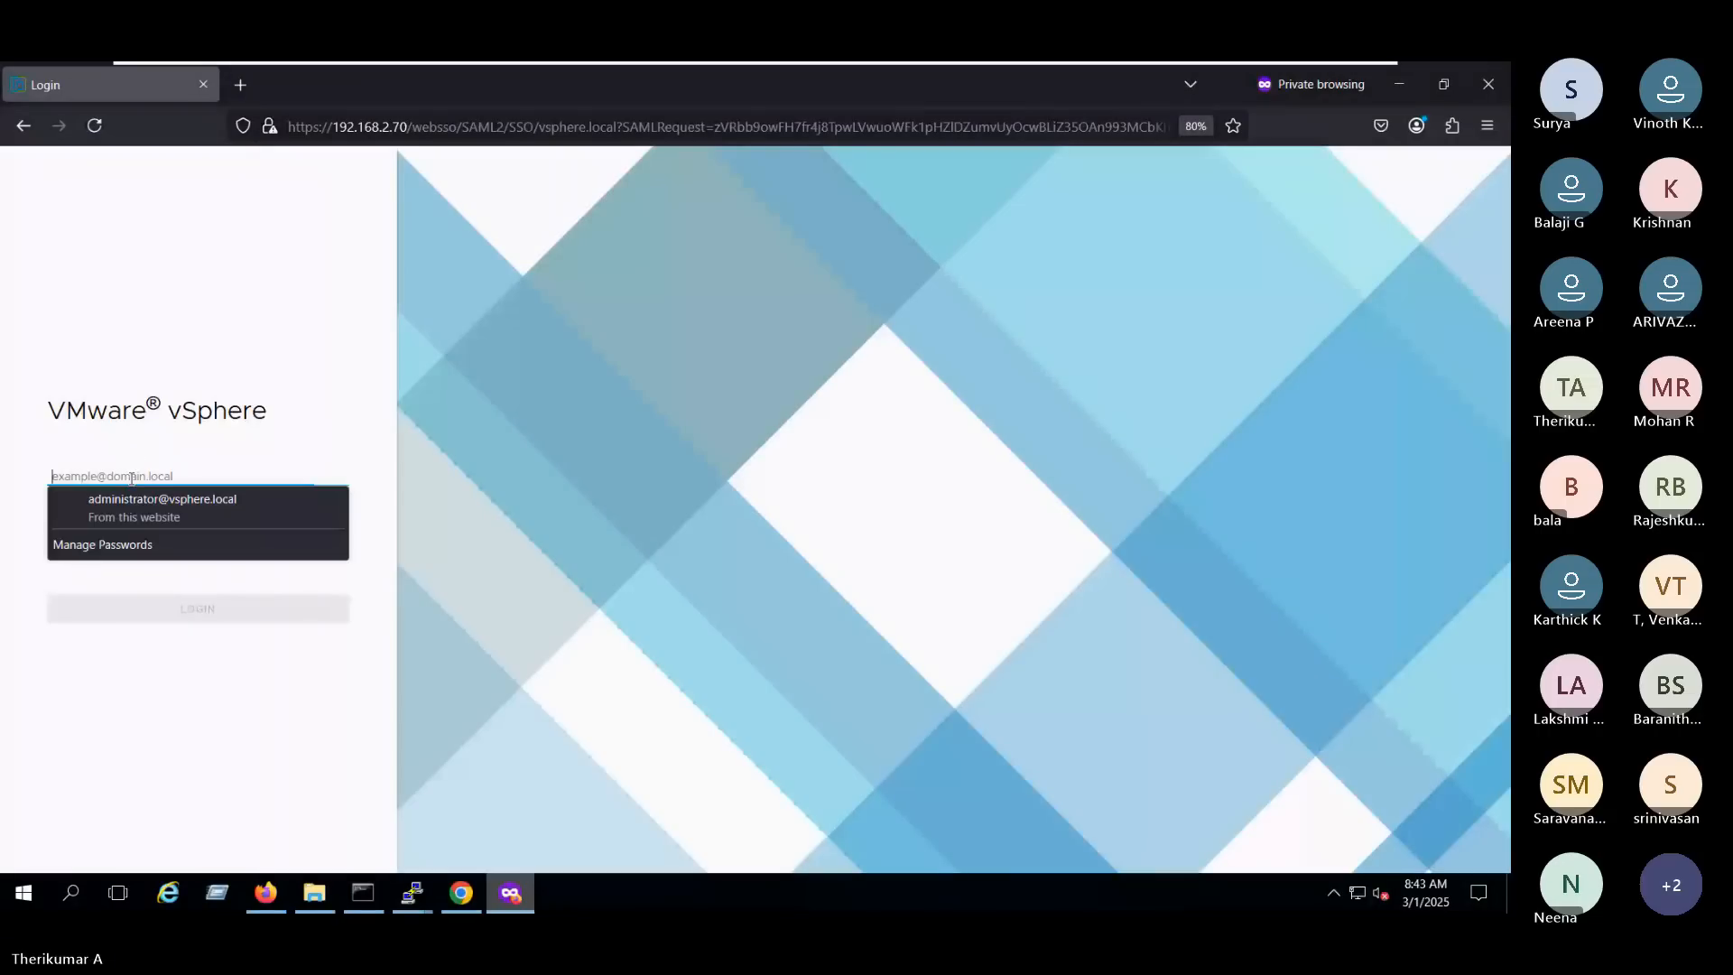
pyautogui.click(124, 502)
pyautogui.moveTo(203, 477); pyautogui.dragTo(121, 477)
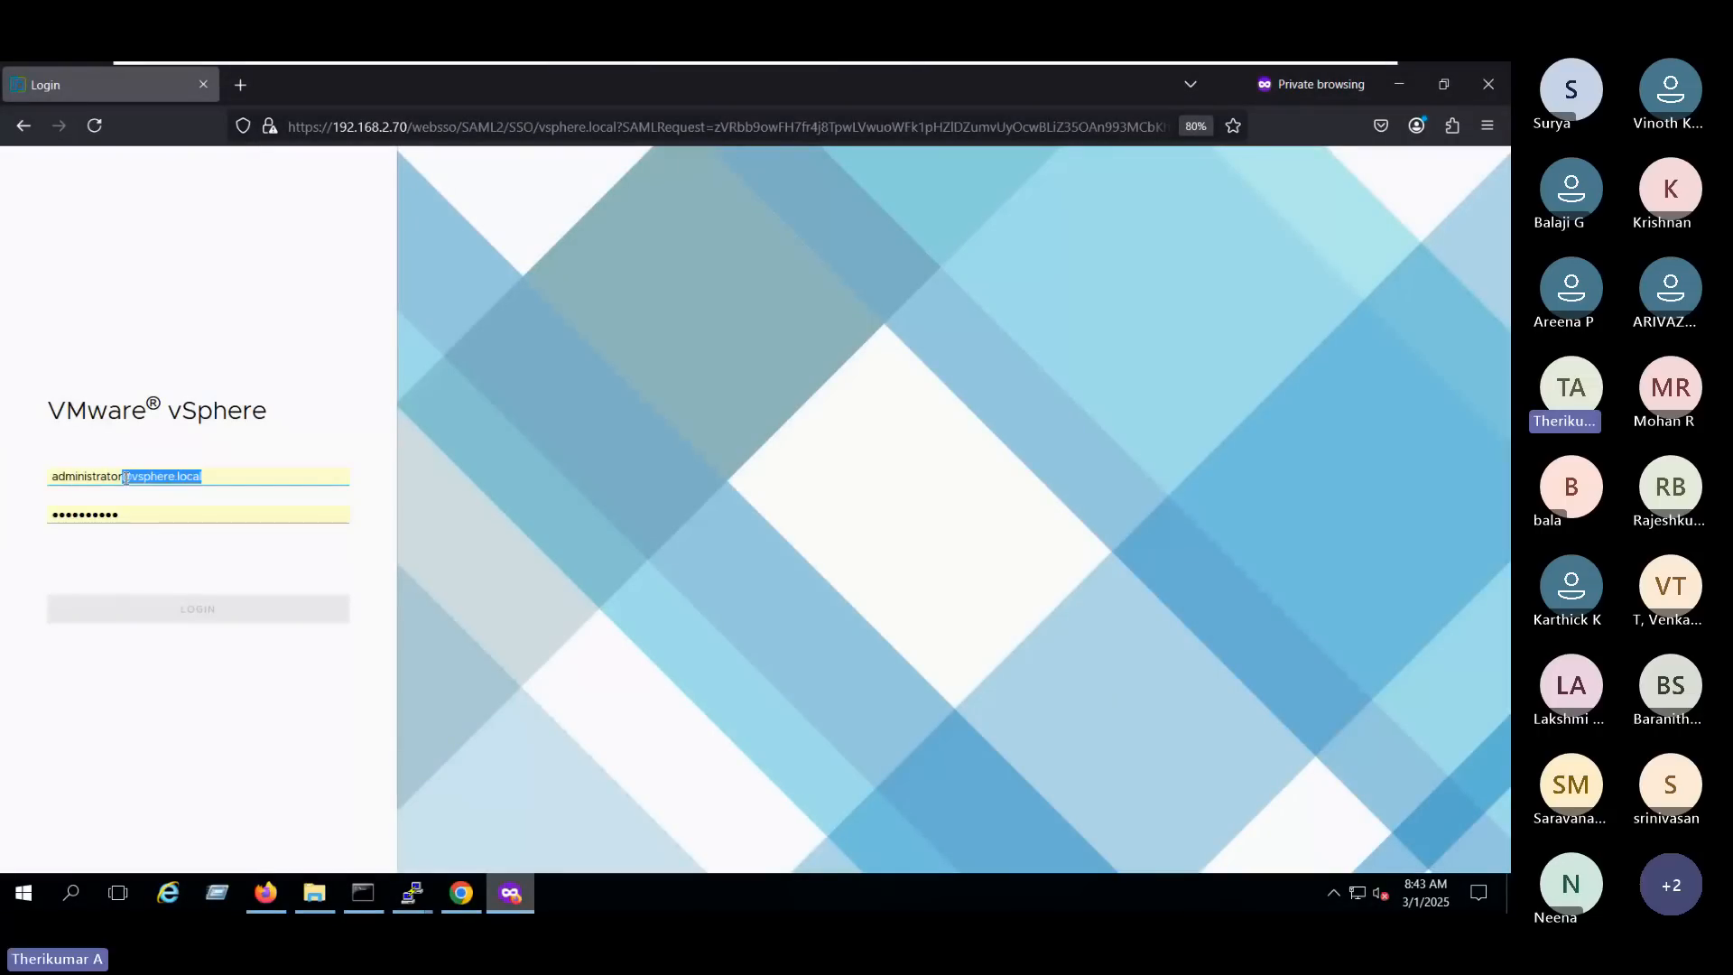
pyautogui.click(122, 477)
pyautogui.press('BackSpace')
pyautogui.press('BackSpace')
pyautogui.press('BackSpace')
pyautogui.press('BackSpace')
pyautogui.press('BackSpace')
pyautogui.press('BackSpace')
pyautogui.press('BackSpace')
pyautogui.press('BackSpace')
pyautogui.press('BackSpace')
pyautogui.press('BackSpace')
pyautogui.press('BackSpace')
pyautogui.press('BackSpace')
pyautogui.press('BackSpace')
pyautogui.write('L2')
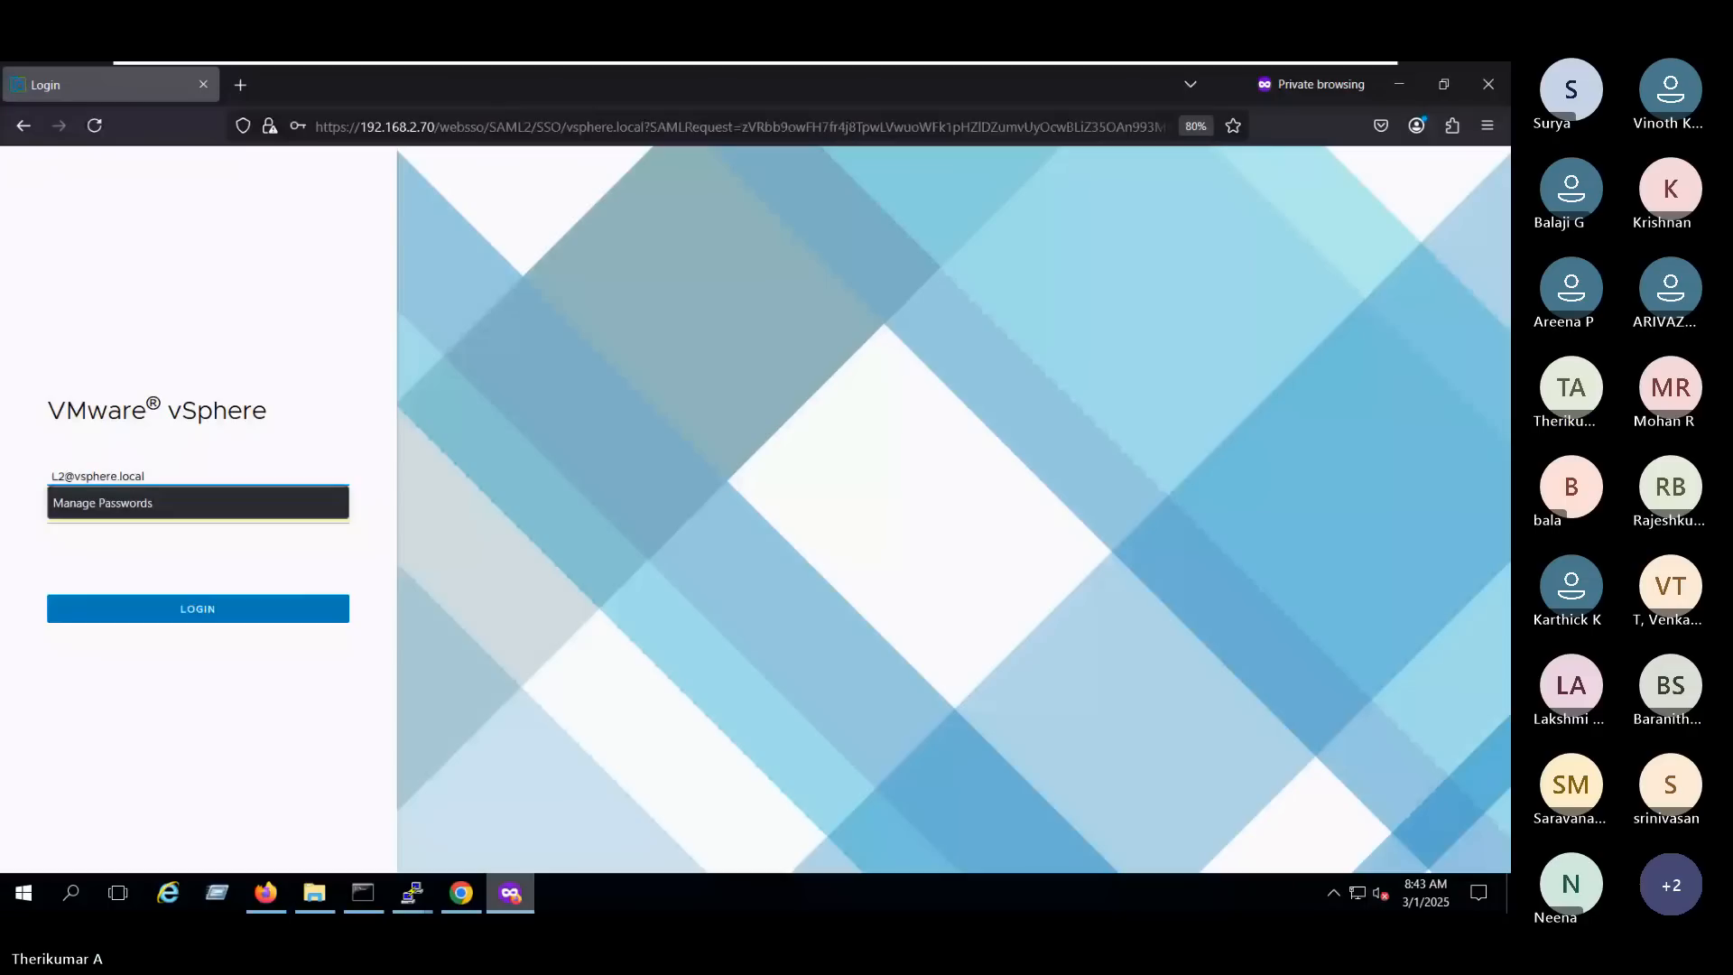
pyautogui.press('Return')
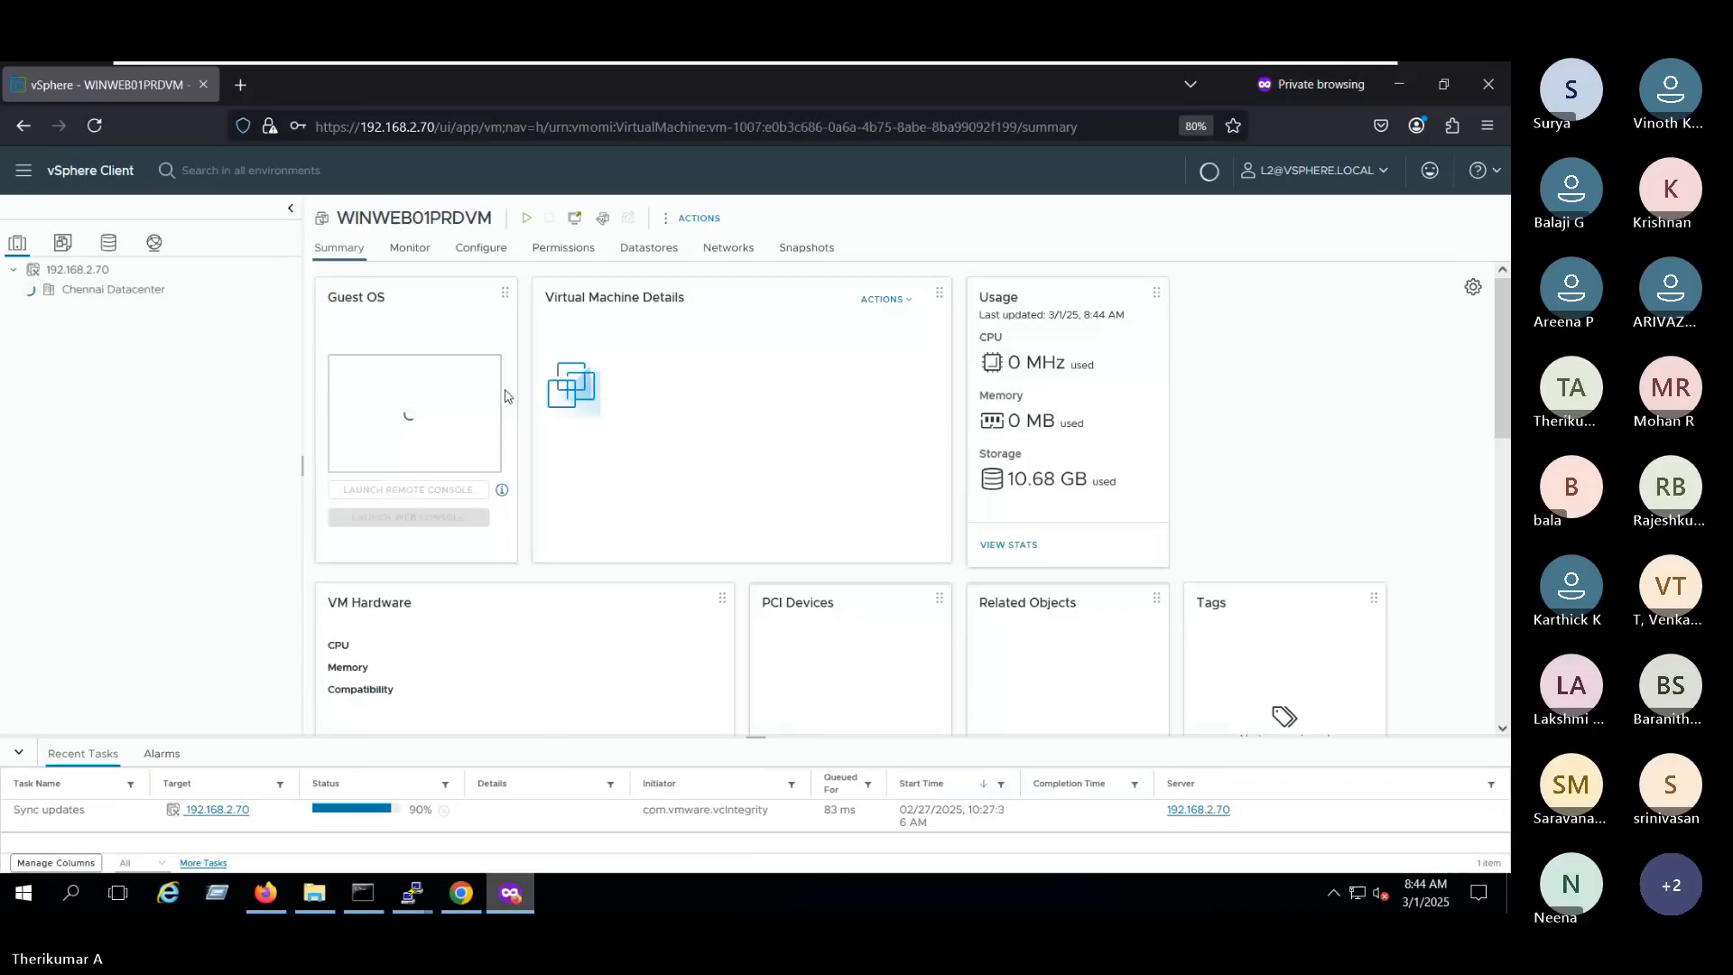
# - Check which connection and other host actions L2 may use on esxi8prd01.techie.com with the Virtual machine user role
pyautogui.click(151, 328)
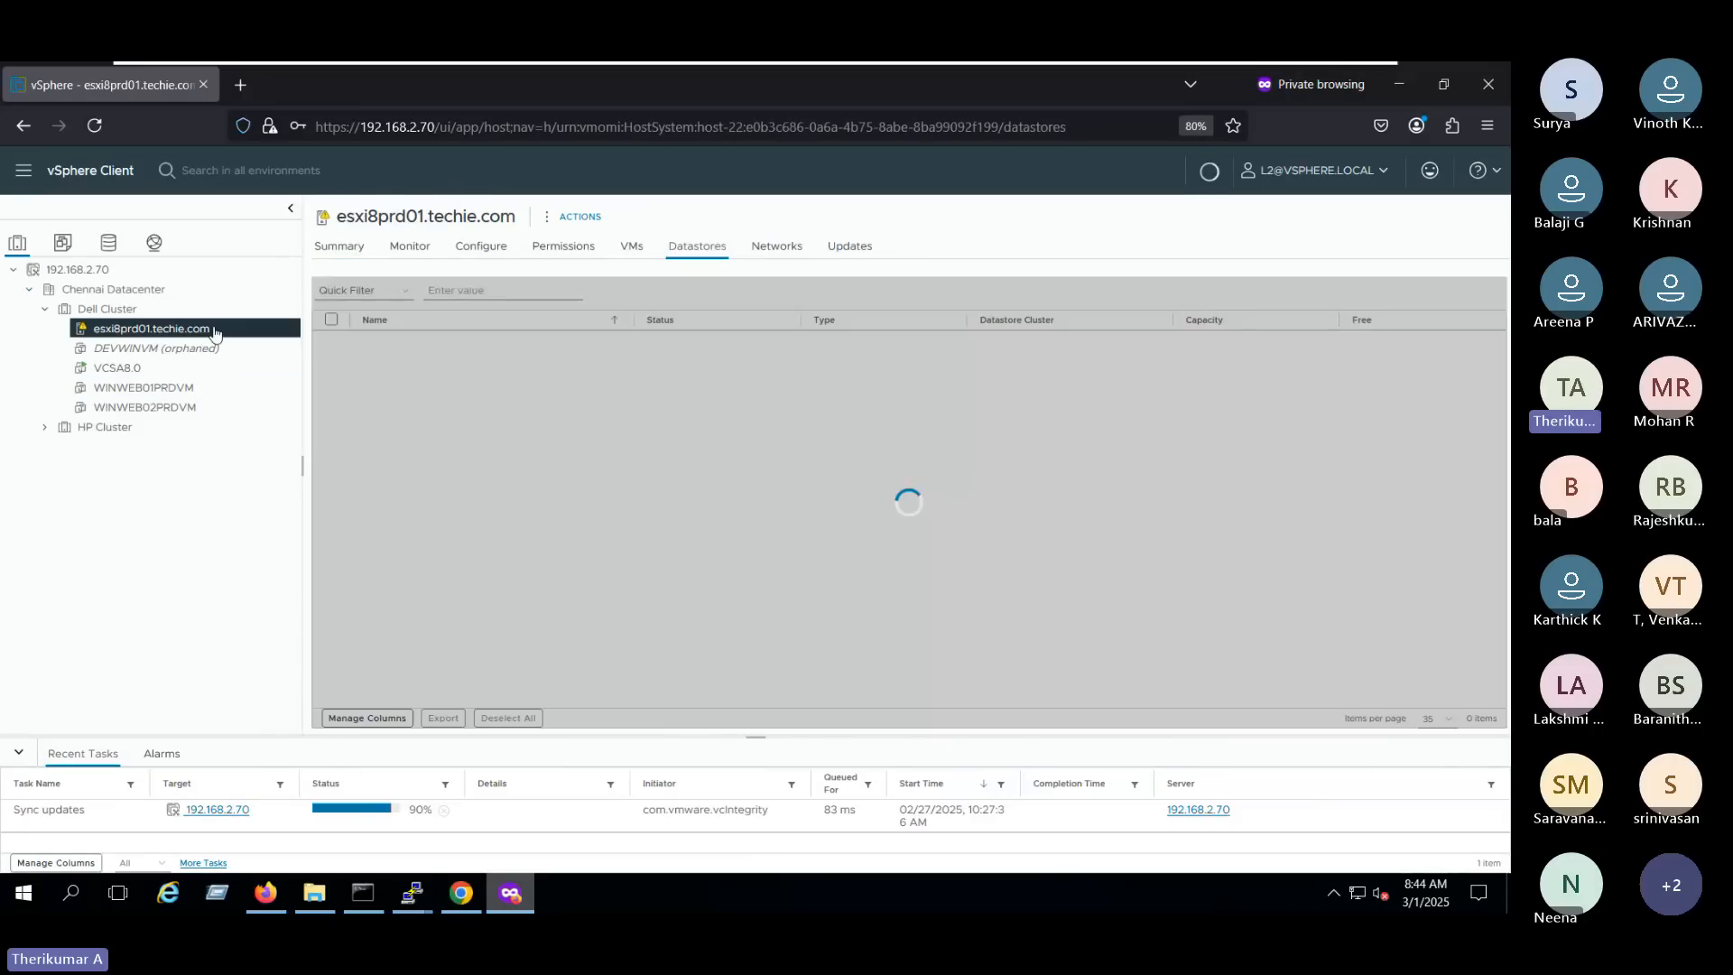
pyautogui.rightClick(208, 329)
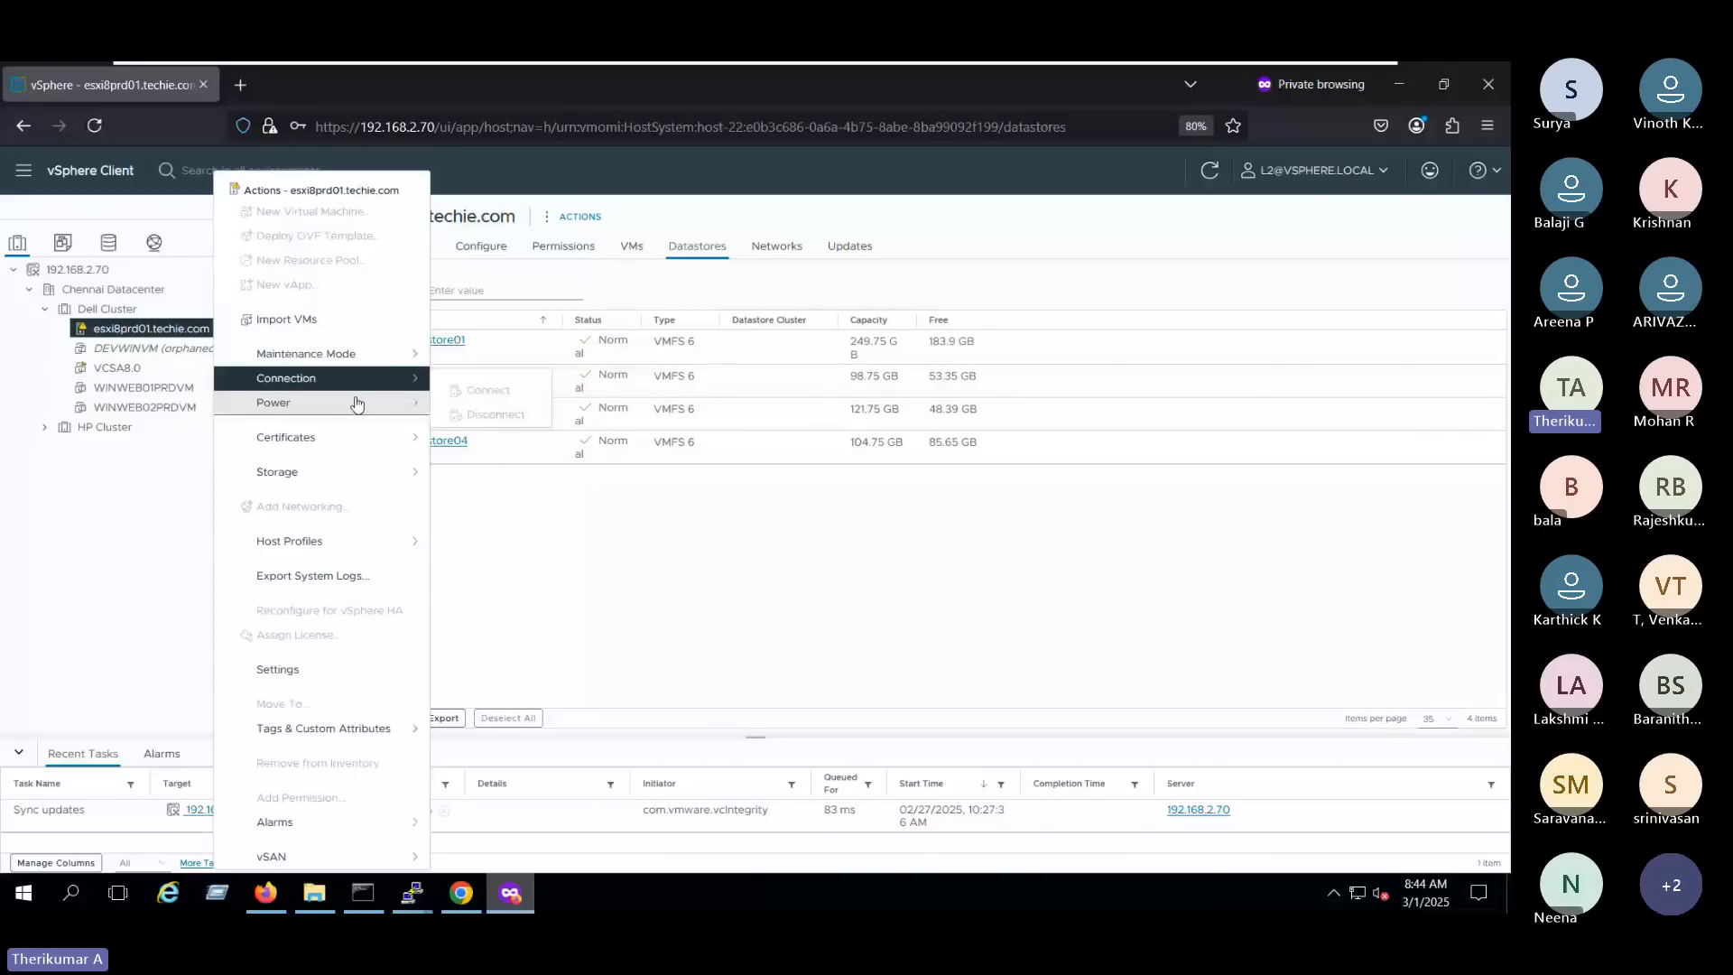
# - Check which power actions L2 may use on VCSA8.0, and launch and close the virtual machine's web console
pyautogui.click(117, 367)
pyautogui.rightClick(203, 367)
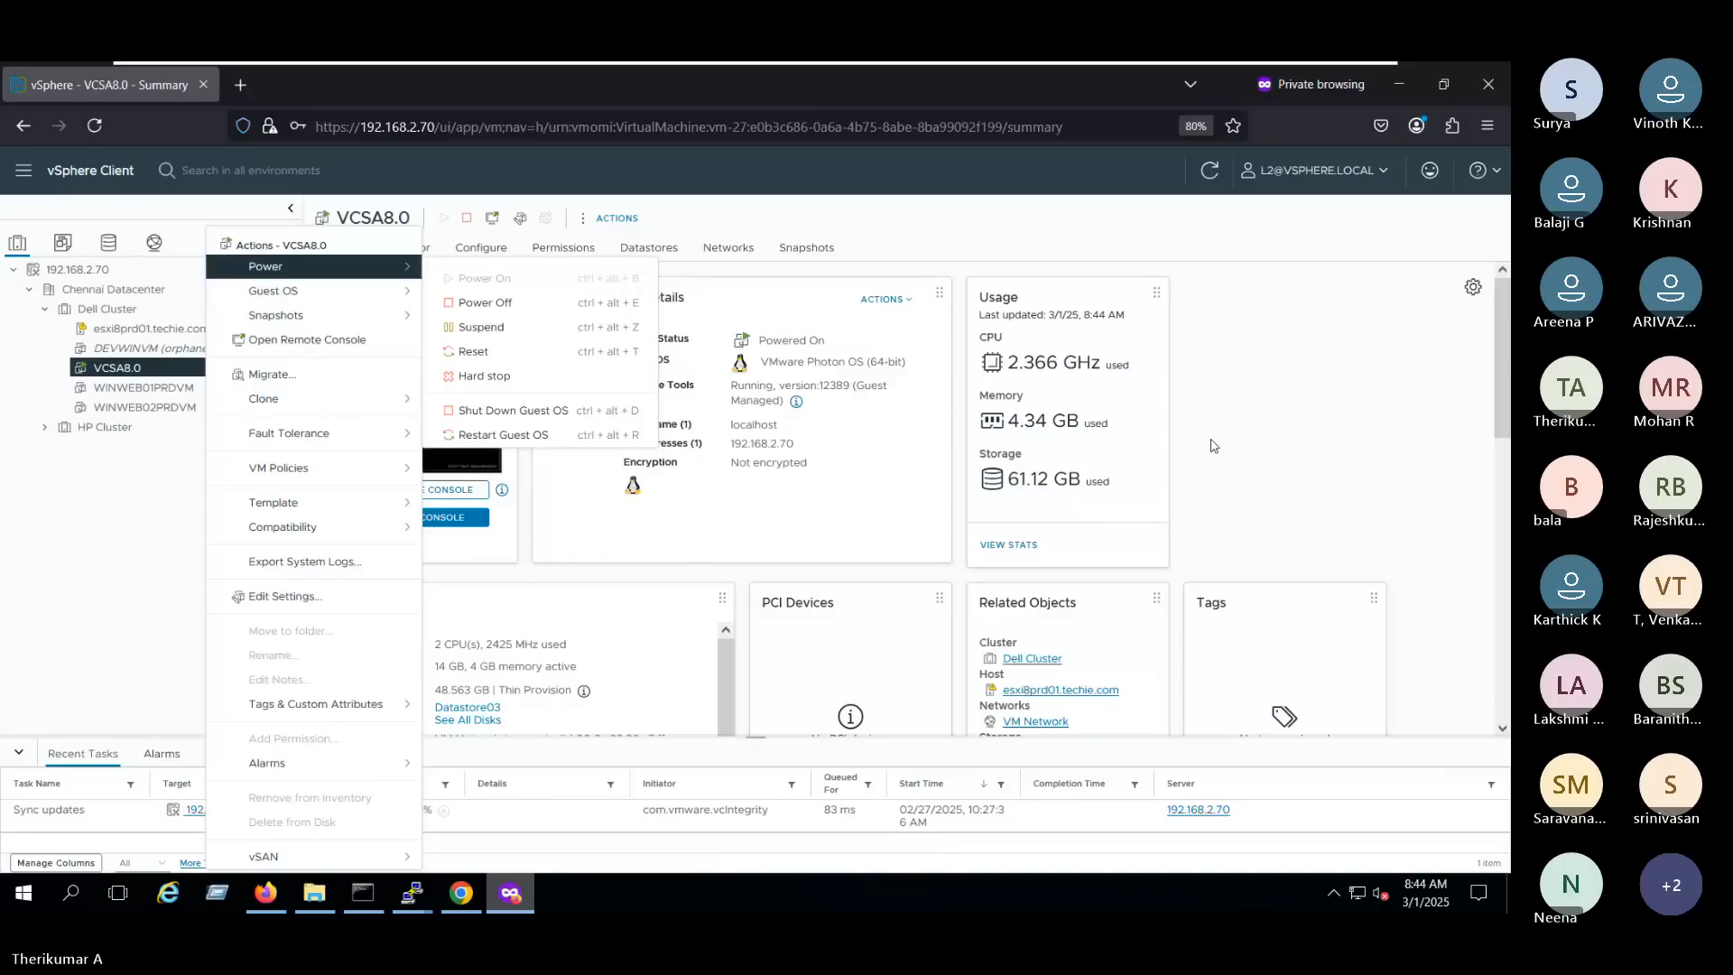
pyautogui.click(1212, 445)
pyautogui.click(445, 519)
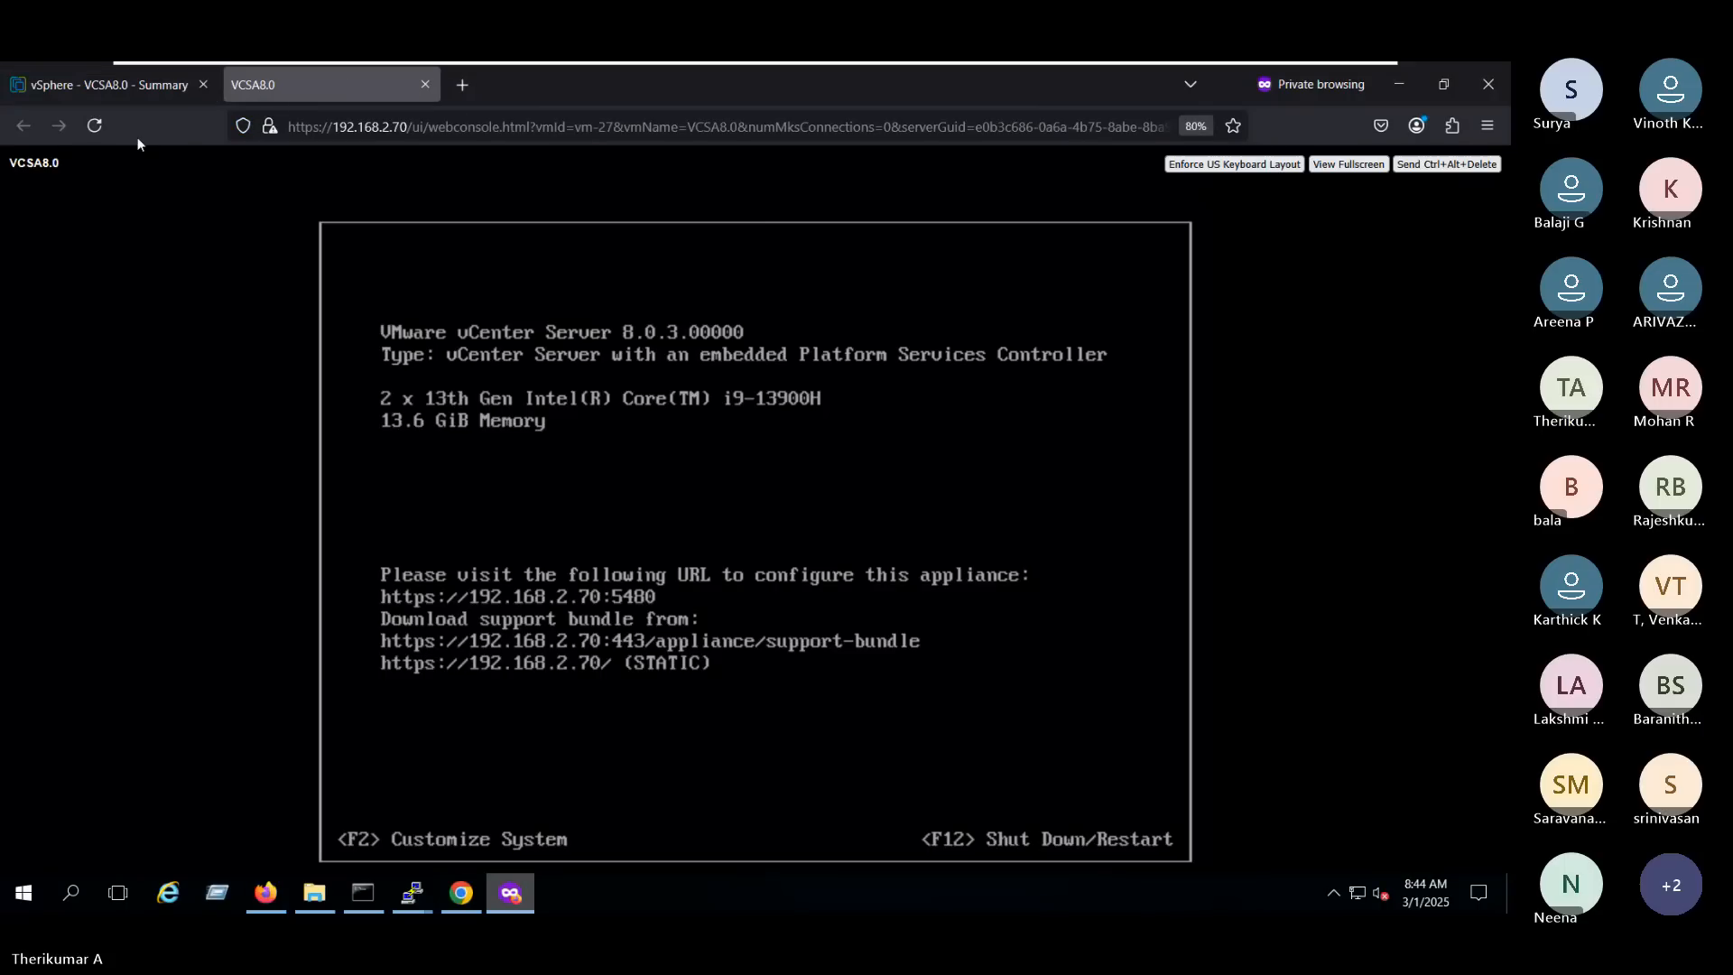
pyautogui.click(423, 85)
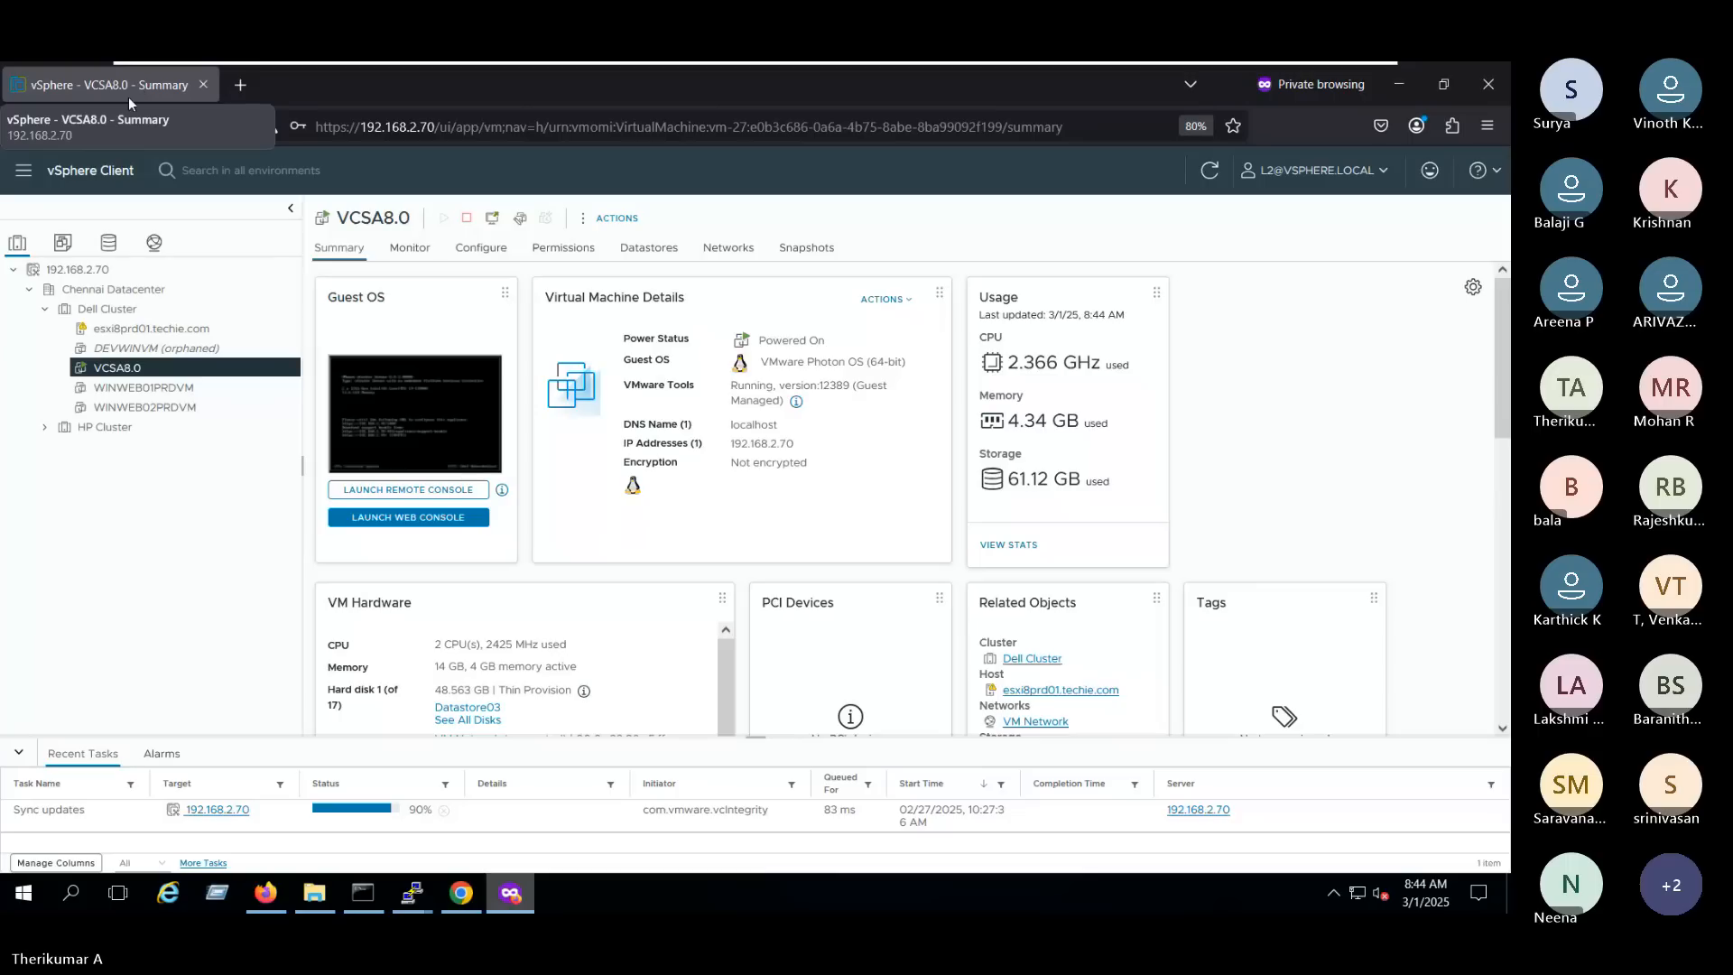
# - Look at the host in HP Cluster, and review the actions offered to L2 on Dell Cluster's host esxi8prd01.techie.com
pyautogui.click(44, 428)
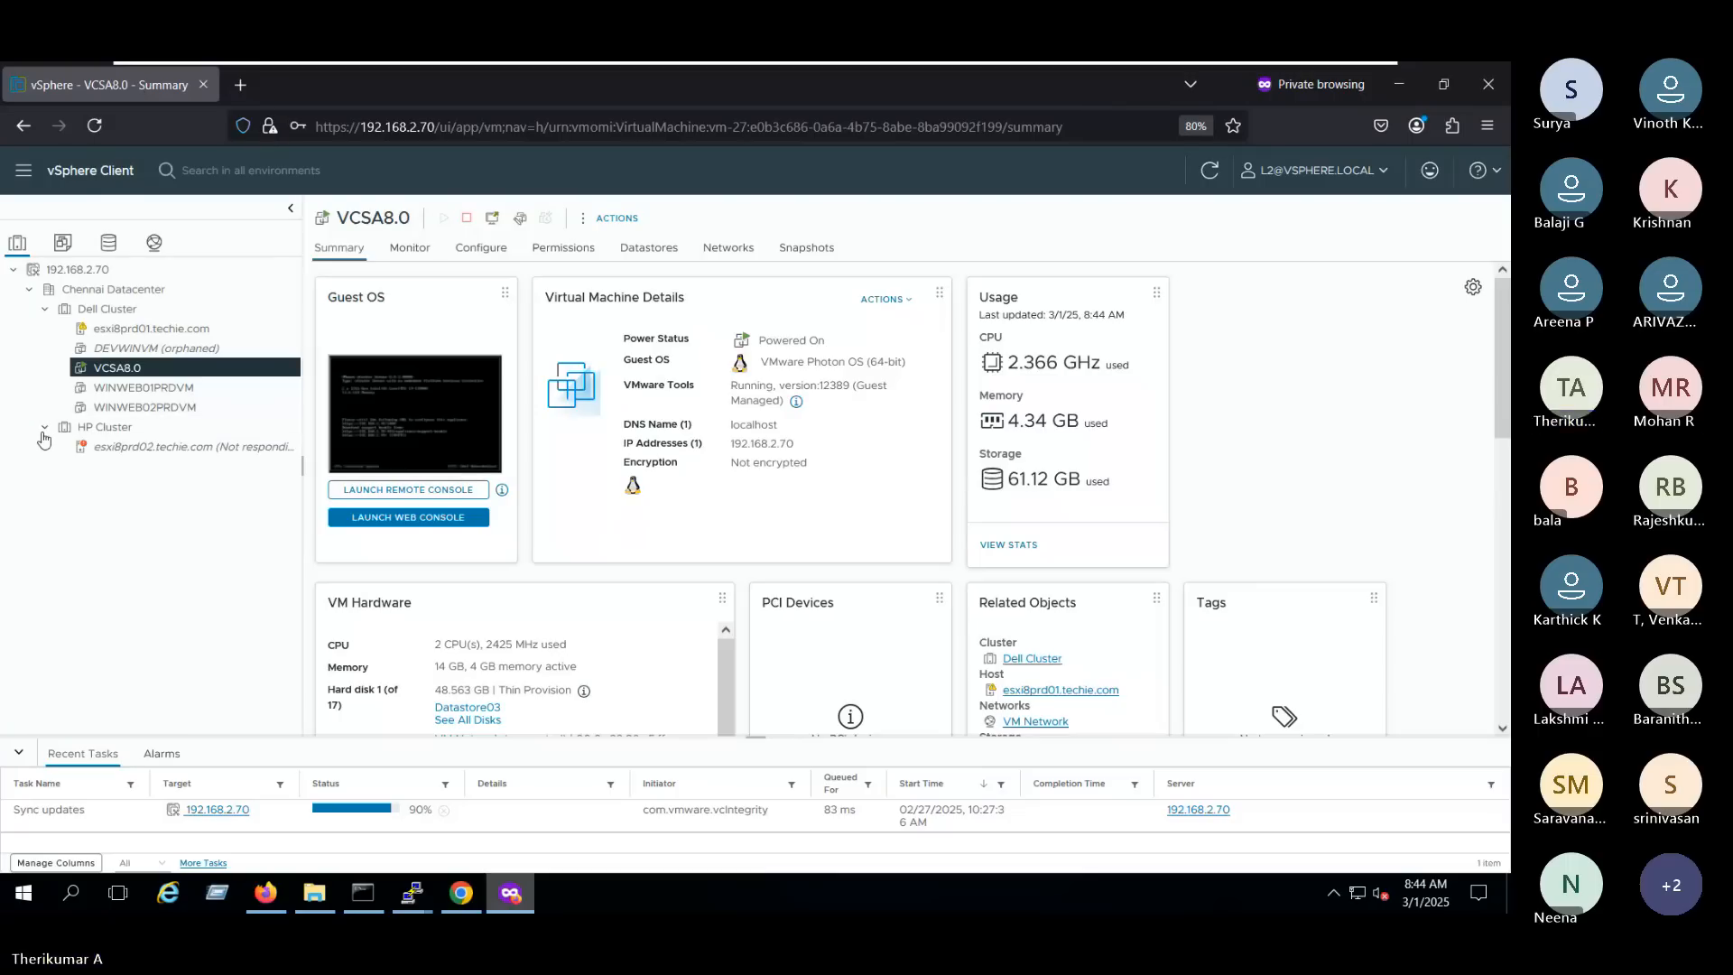
pyautogui.click(45, 428)
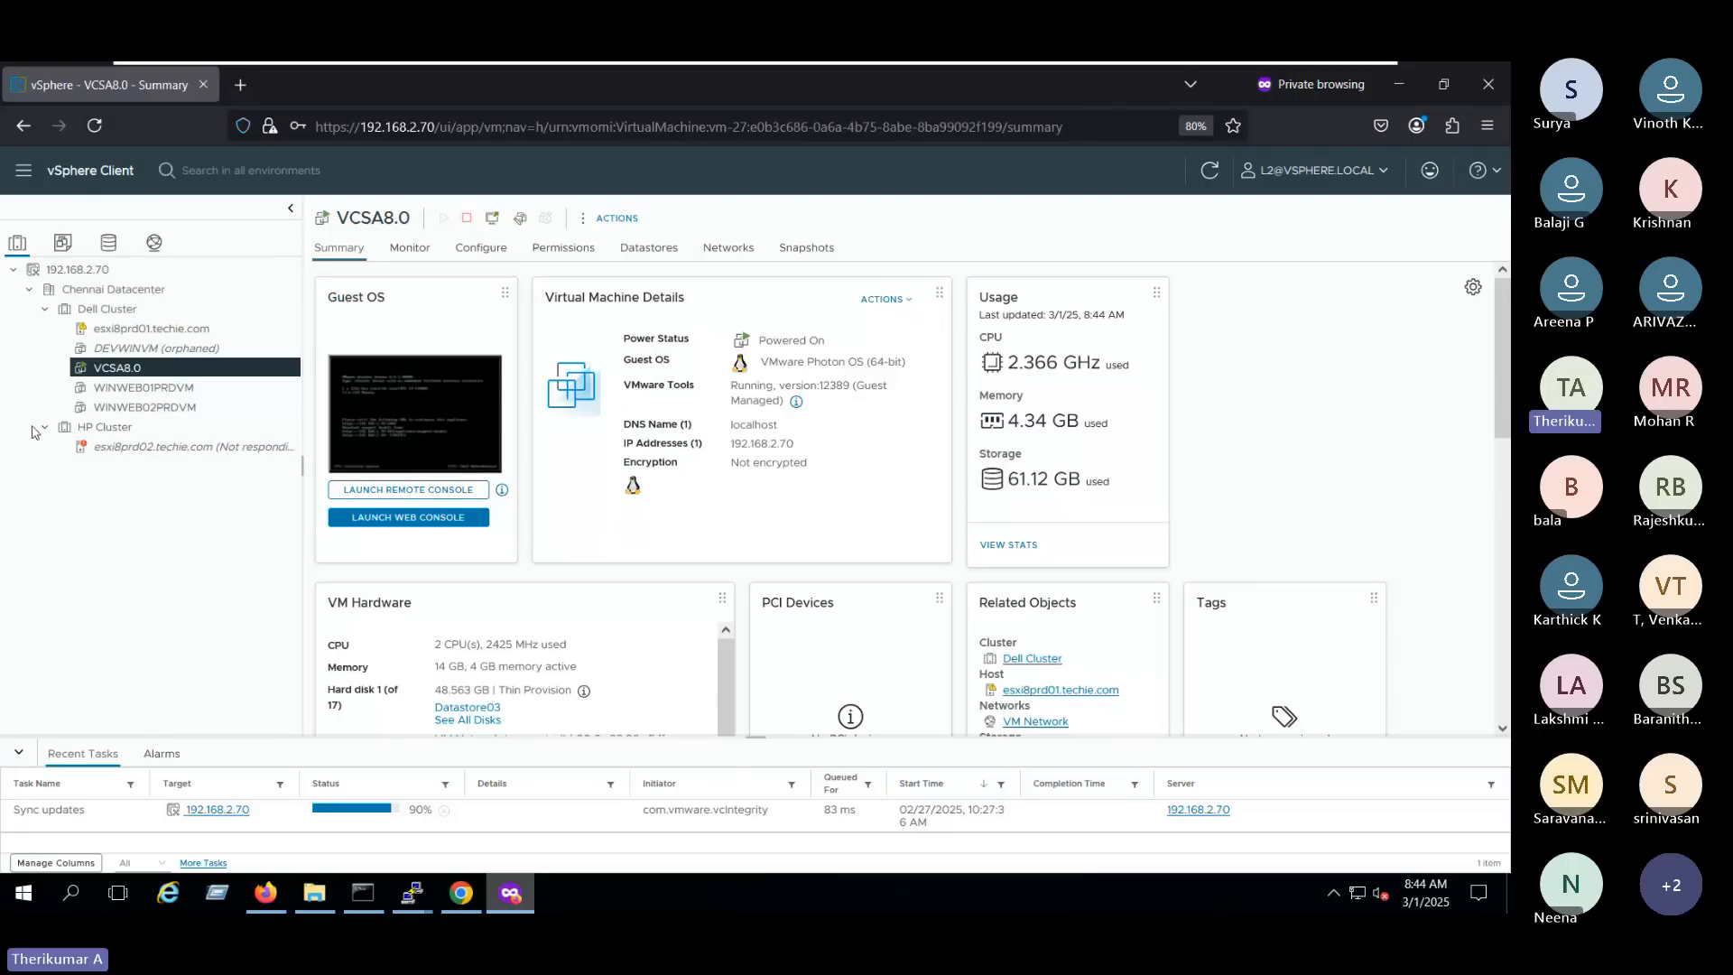
pyautogui.rightClick(138, 291)
pyautogui.click(126, 309)
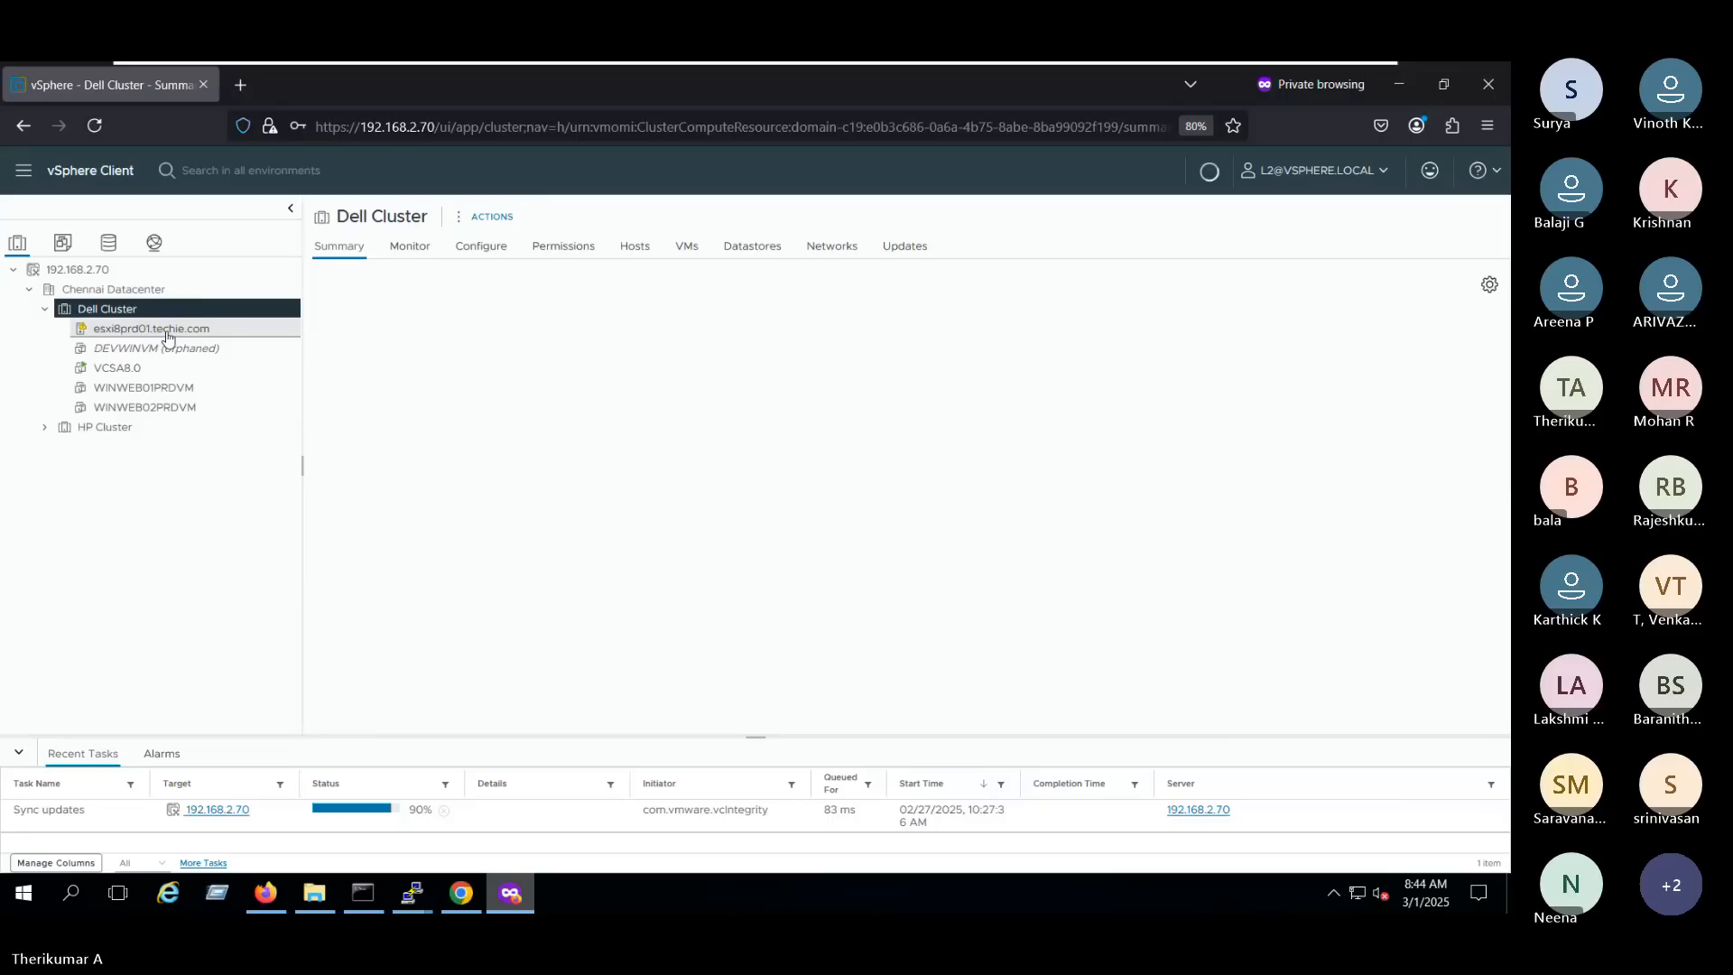
pyautogui.click(207, 331)
pyautogui.rightClick(210, 334)
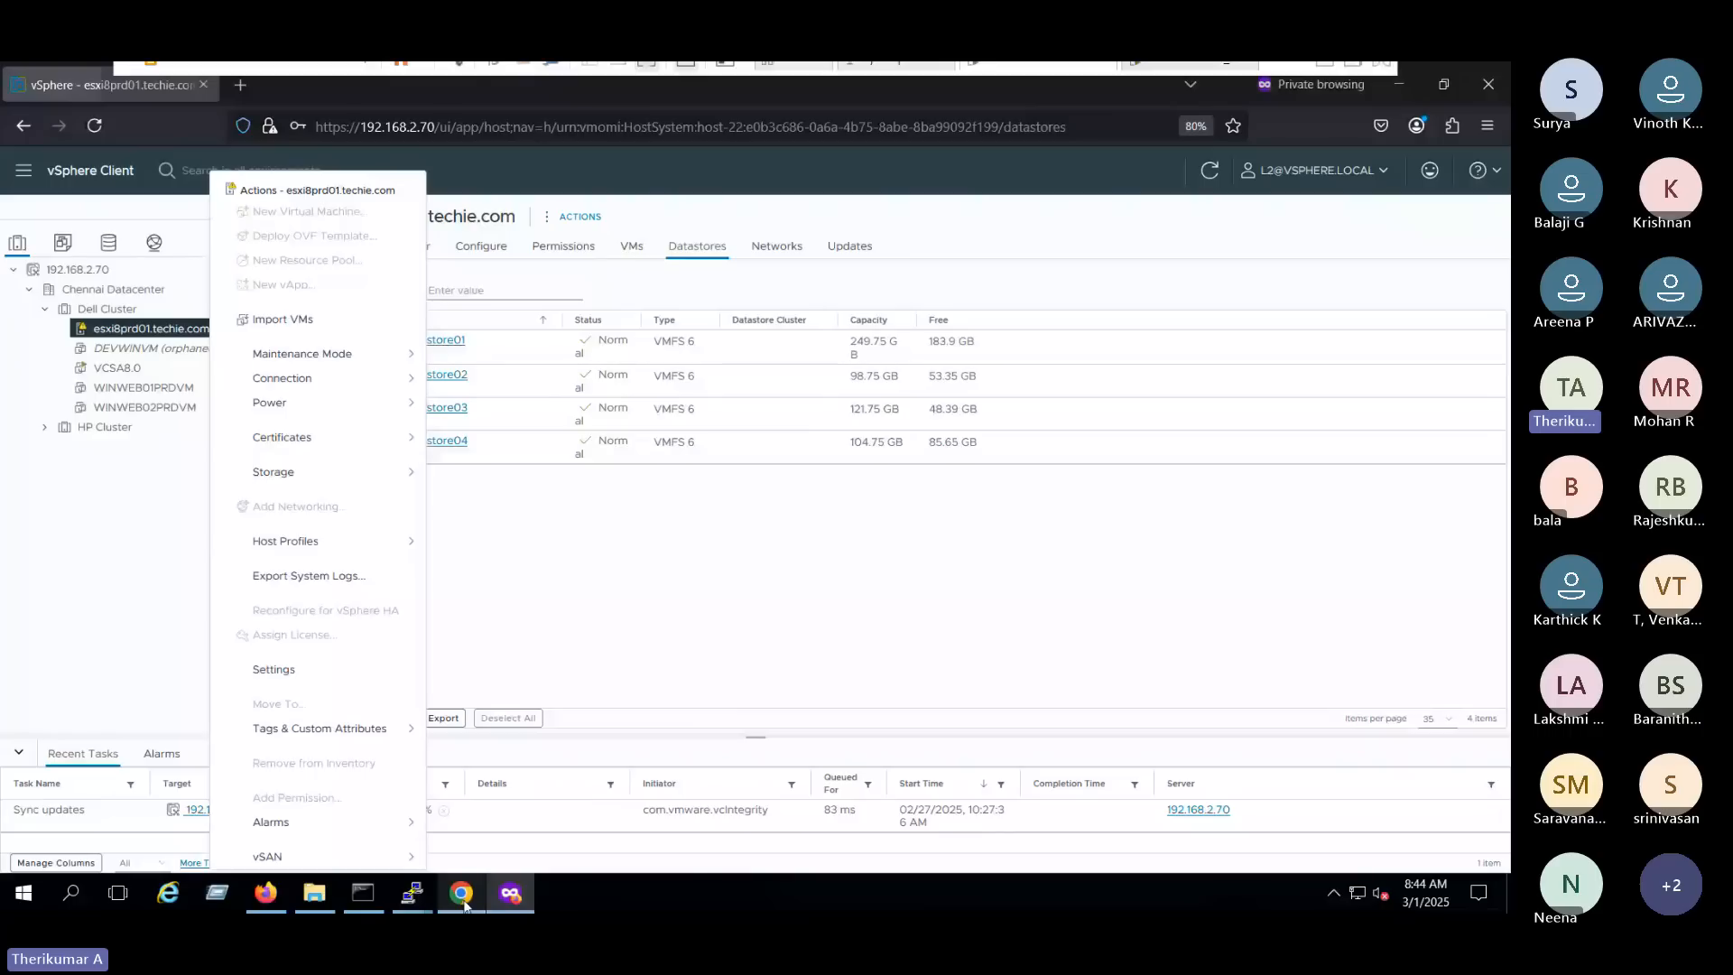
# - In the Administrator session, change L2's global permission role to Virtual Machine console user, propagated to children
pyautogui.click(464, 903)
pyautogui.click(464, 903)
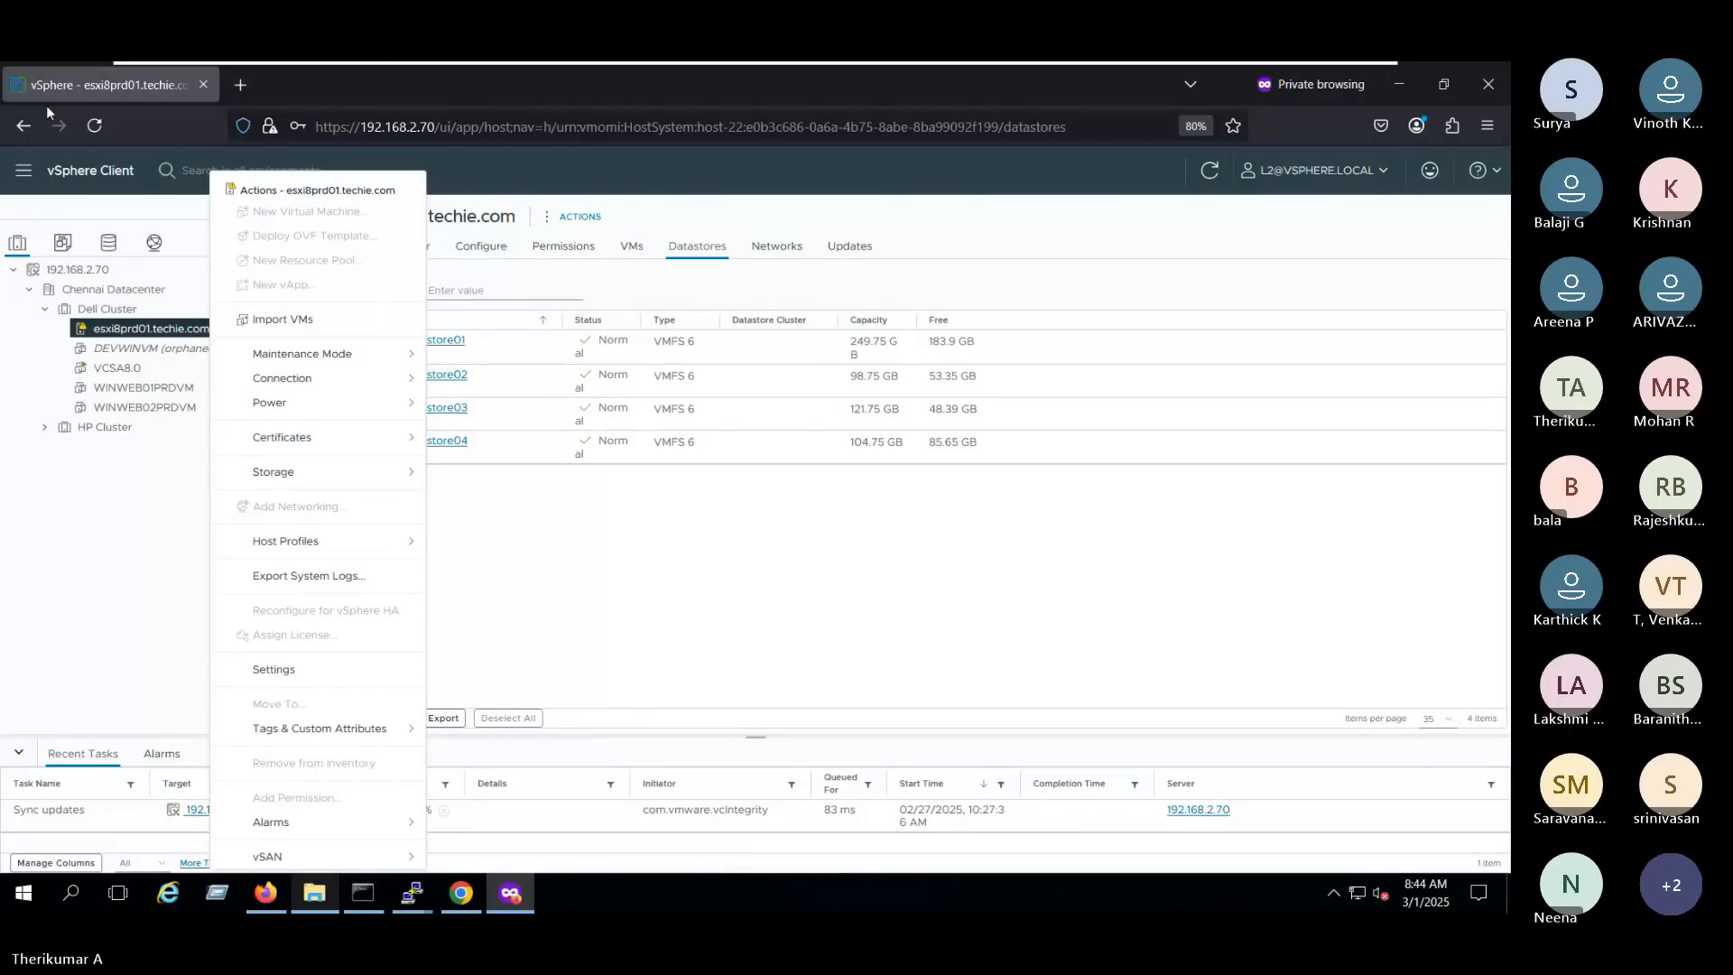
pyautogui.click(266, 893)
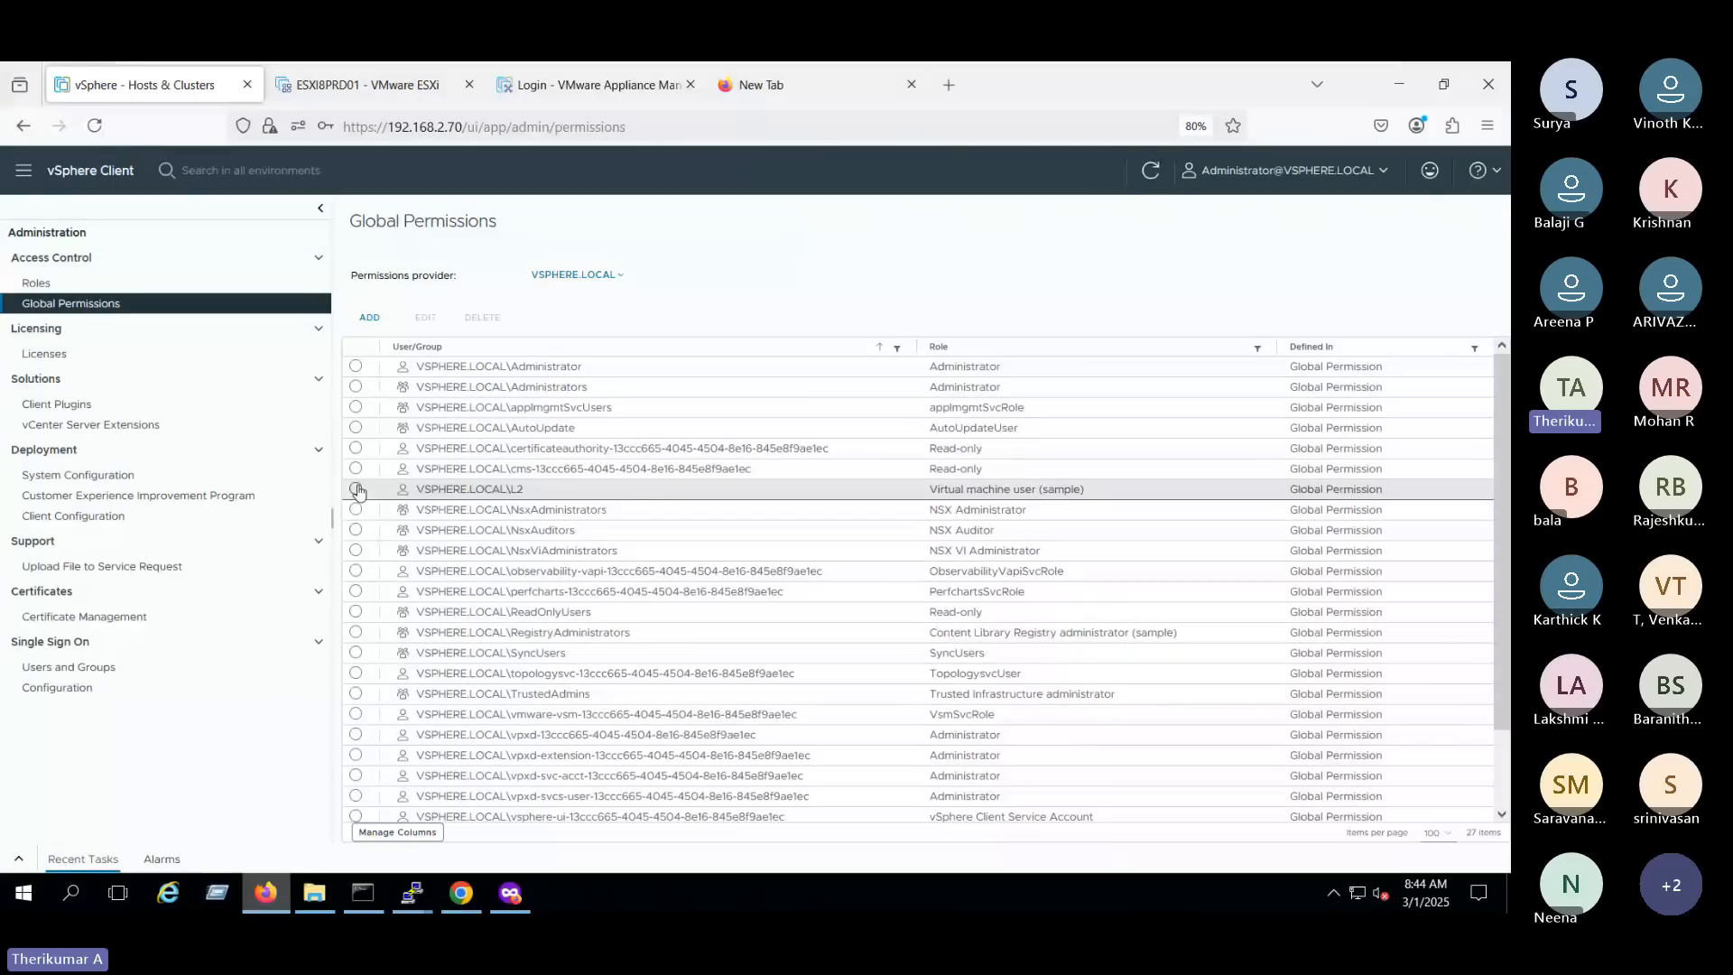
pyautogui.click(356, 489)
pyautogui.click(425, 317)
pyautogui.click(871, 513)
pyautogui.scroll(-3, 839, 437)
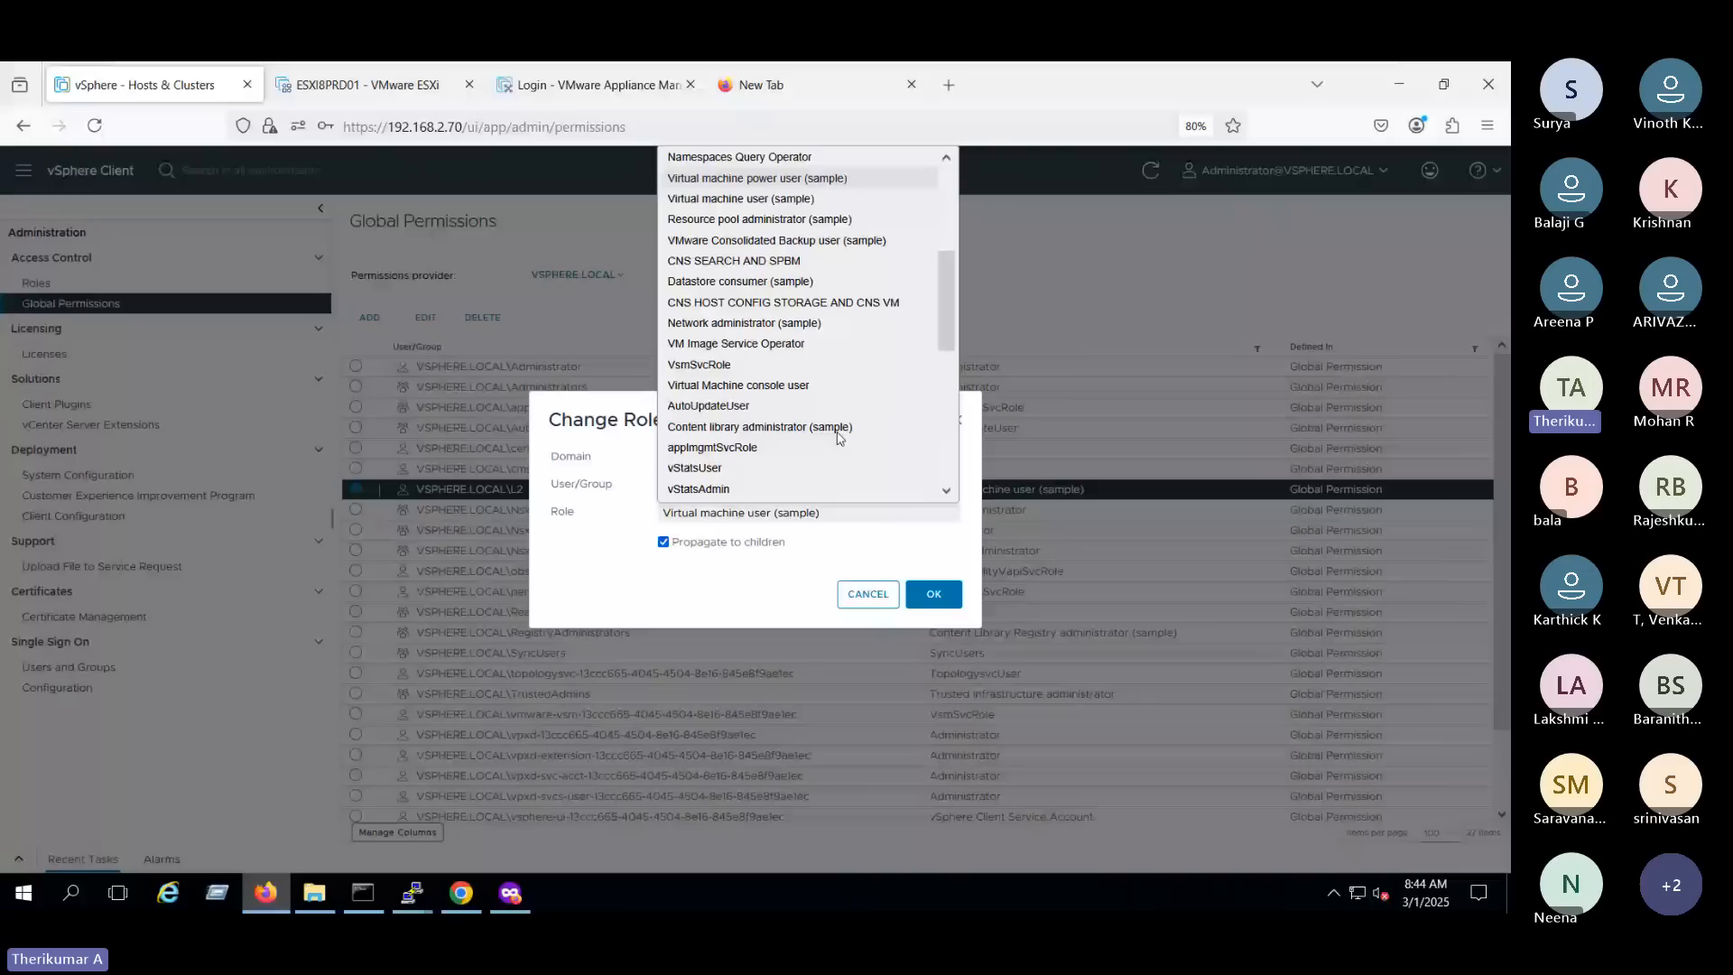
pyautogui.click(774, 386)
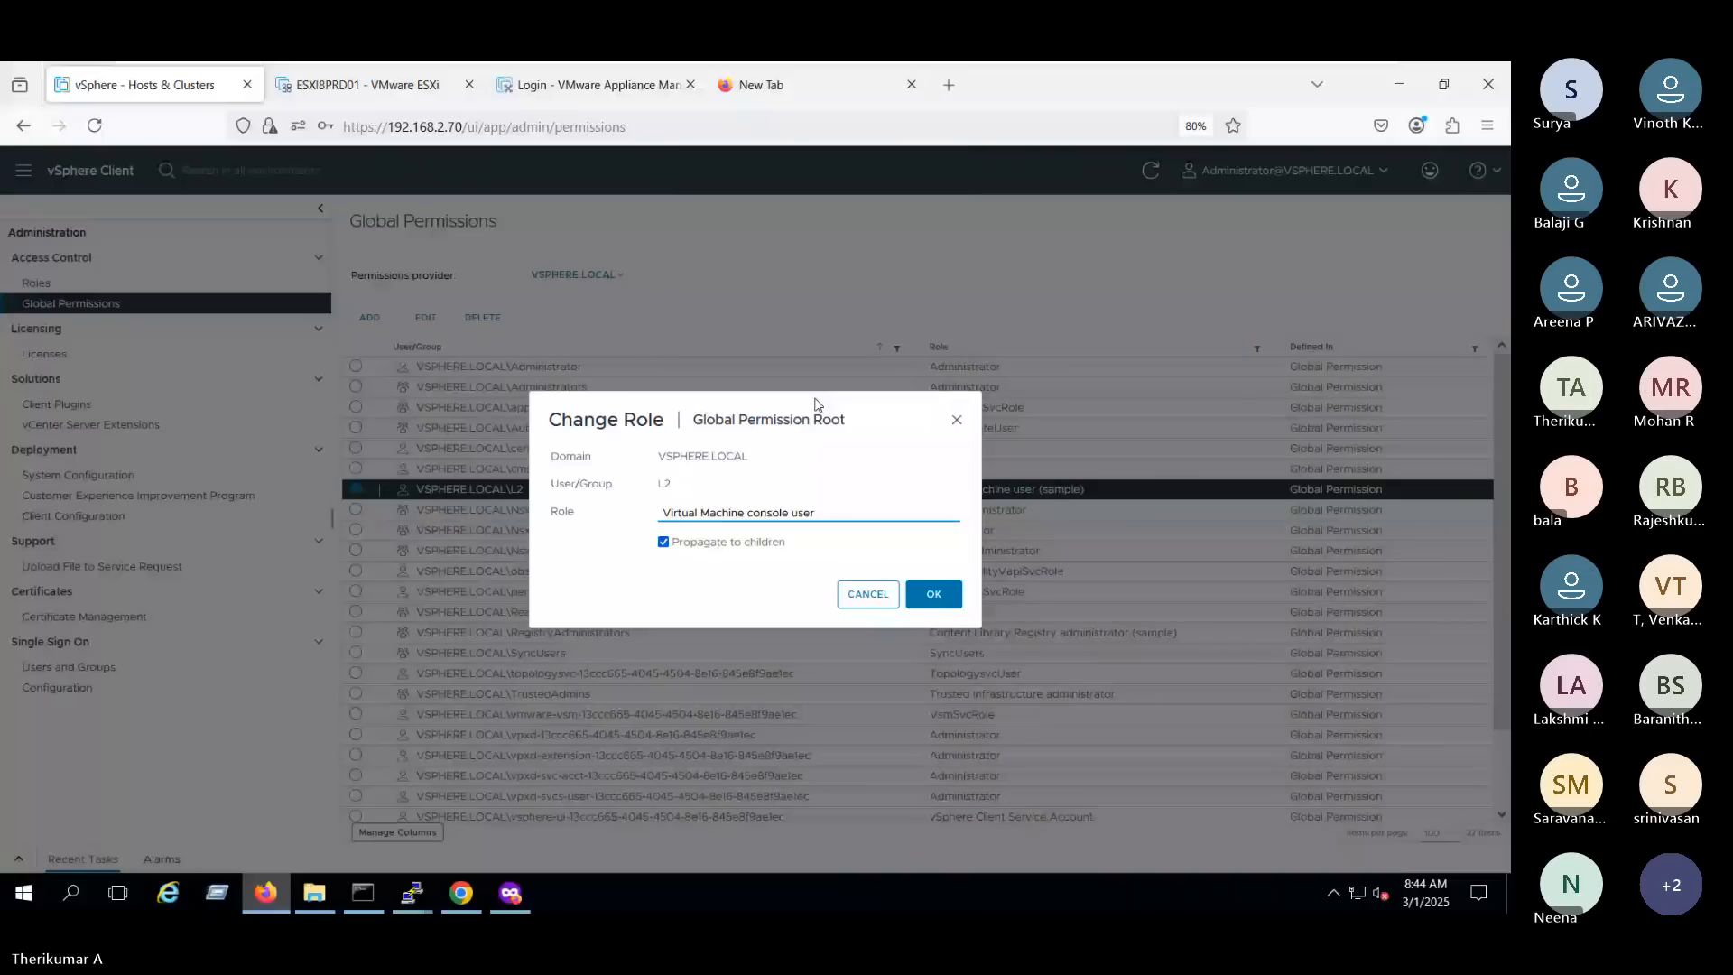
pyautogui.click(932, 596)
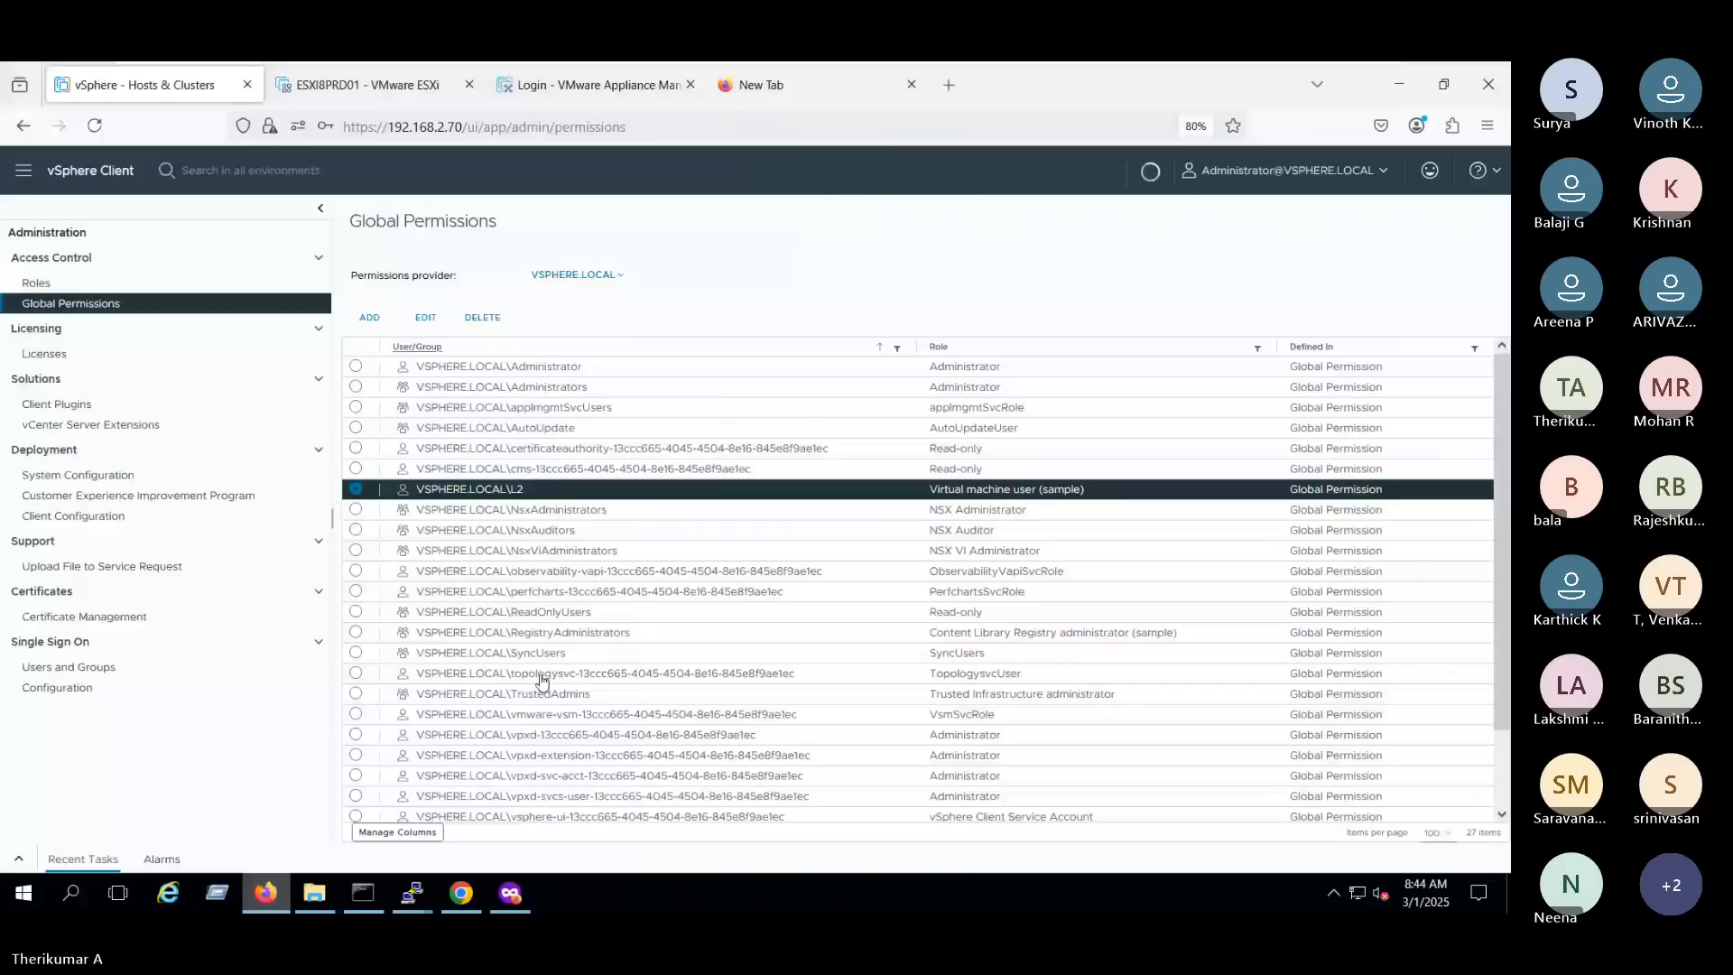
# - Switch to the private browser session, reload the vSphere Client and log in again as L2
pyautogui.click(510, 892)
pyautogui.press('F5')
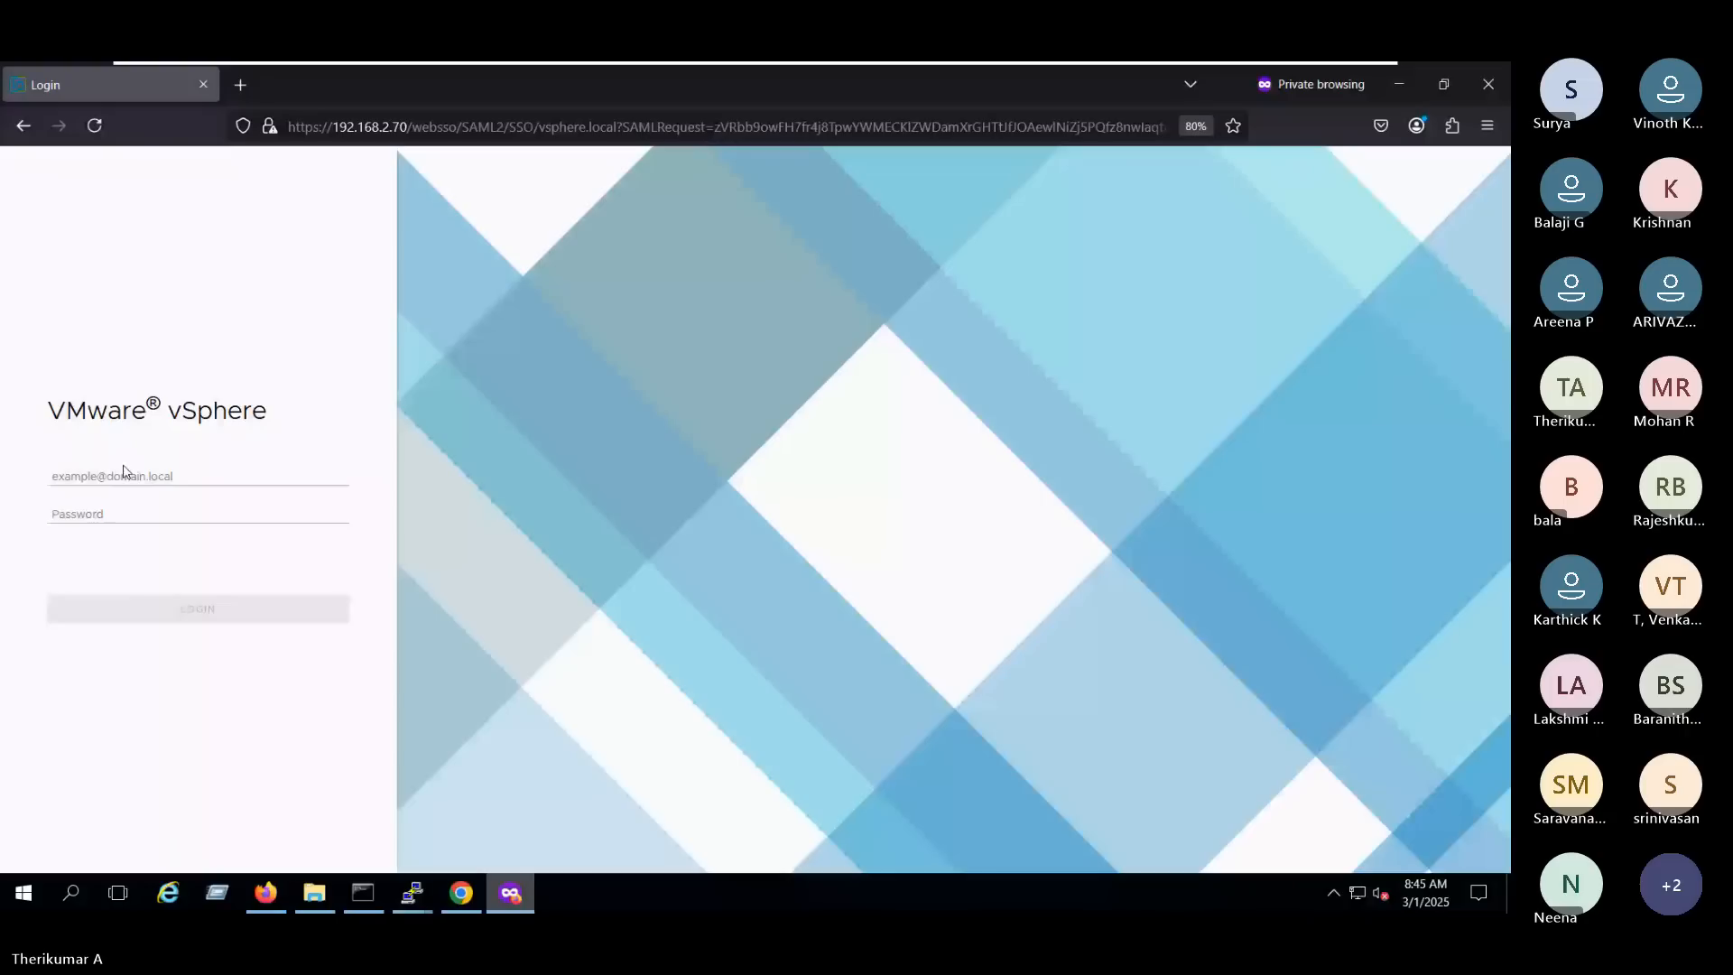
pyautogui.click(196, 482)
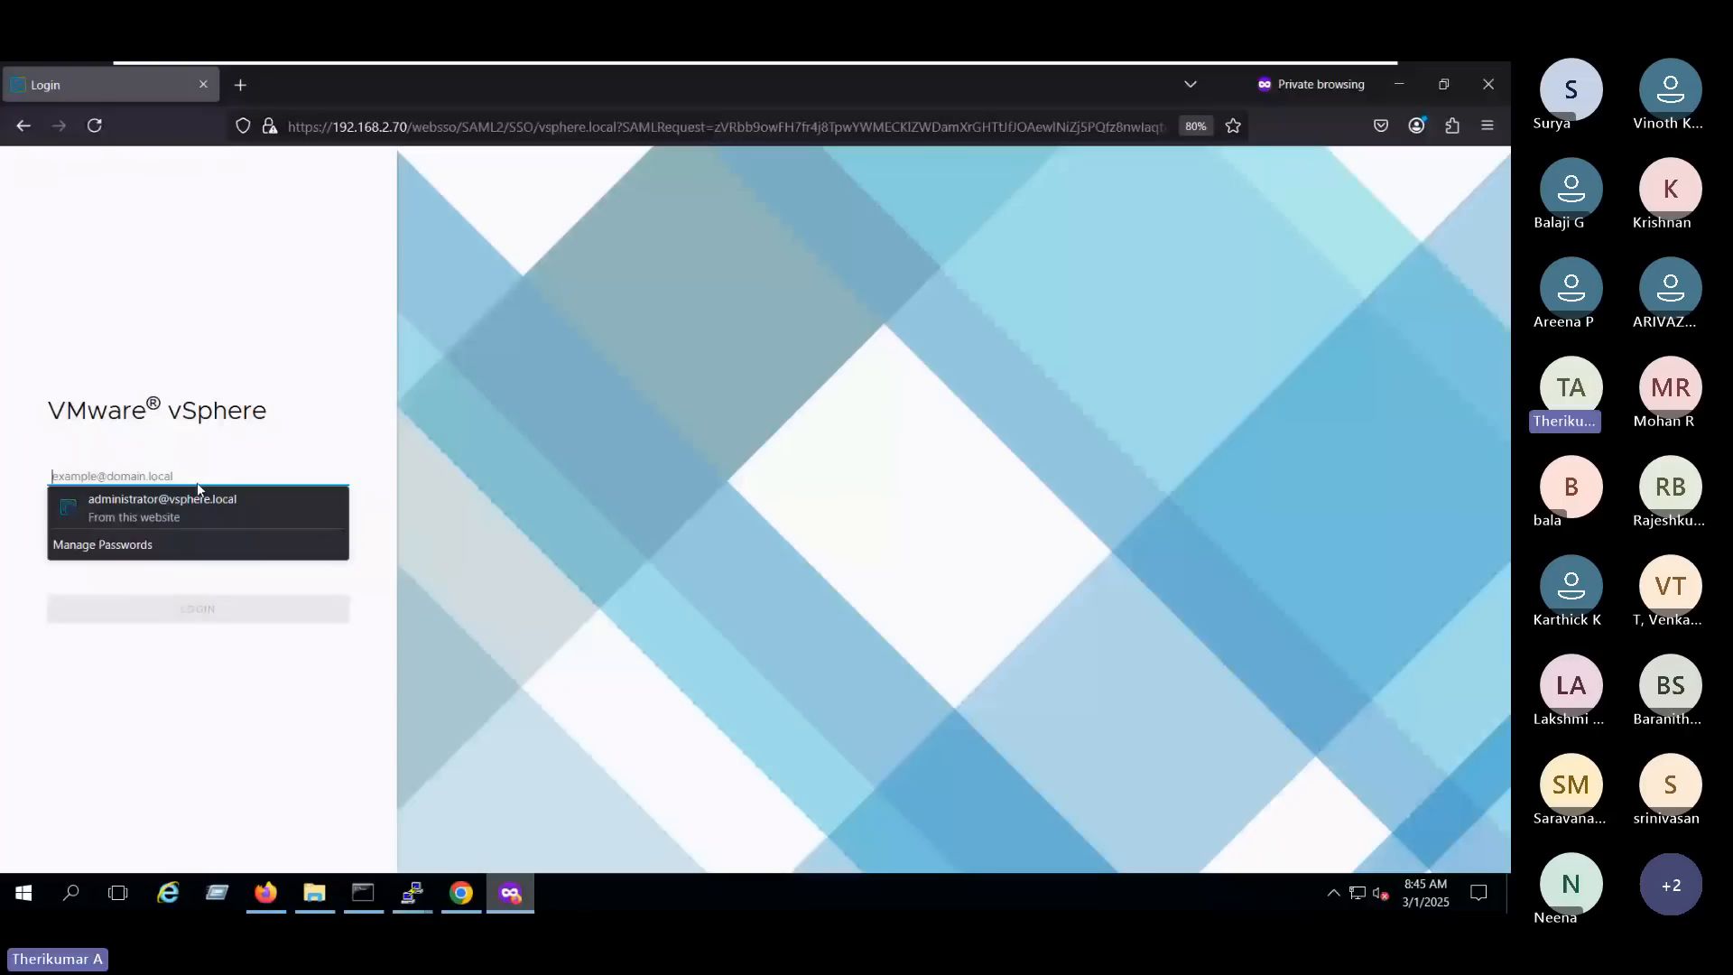
pyautogui.write('L')
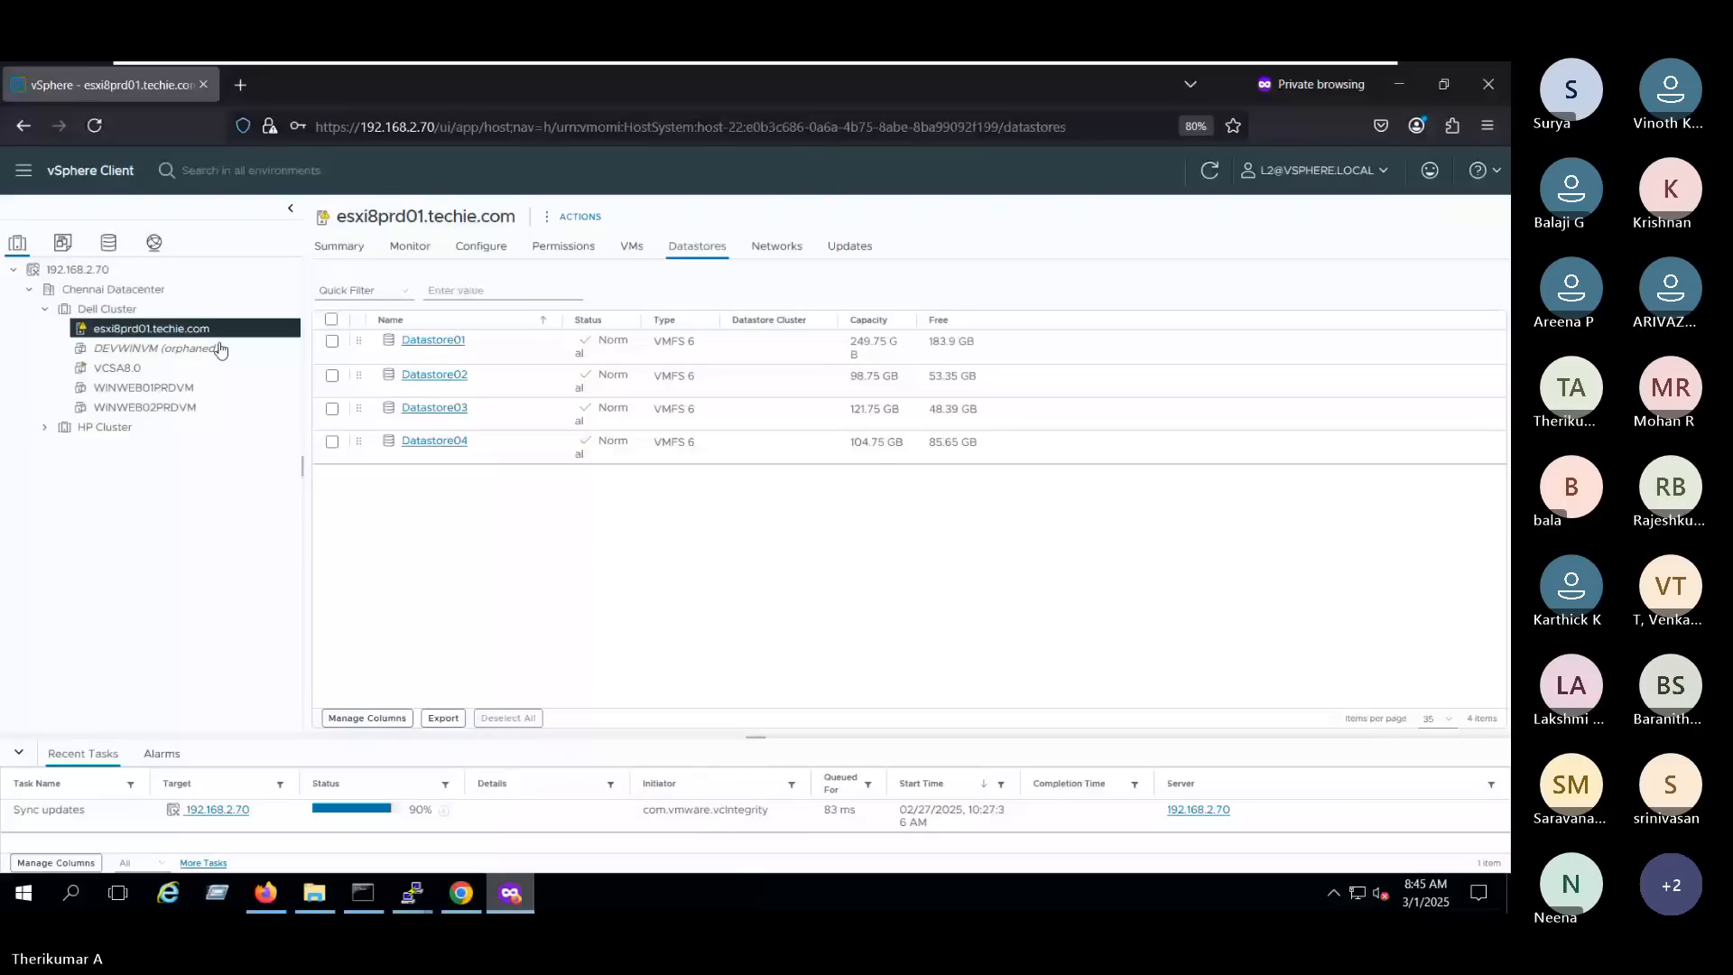
# - Check which power actions L2 may use on VCSA8.0 with the Virtual Machine console user role
pyautogui.click(197, 367)
pyautogui.rightClick(194, 371)
pyautogui.moveTo(364, 271)
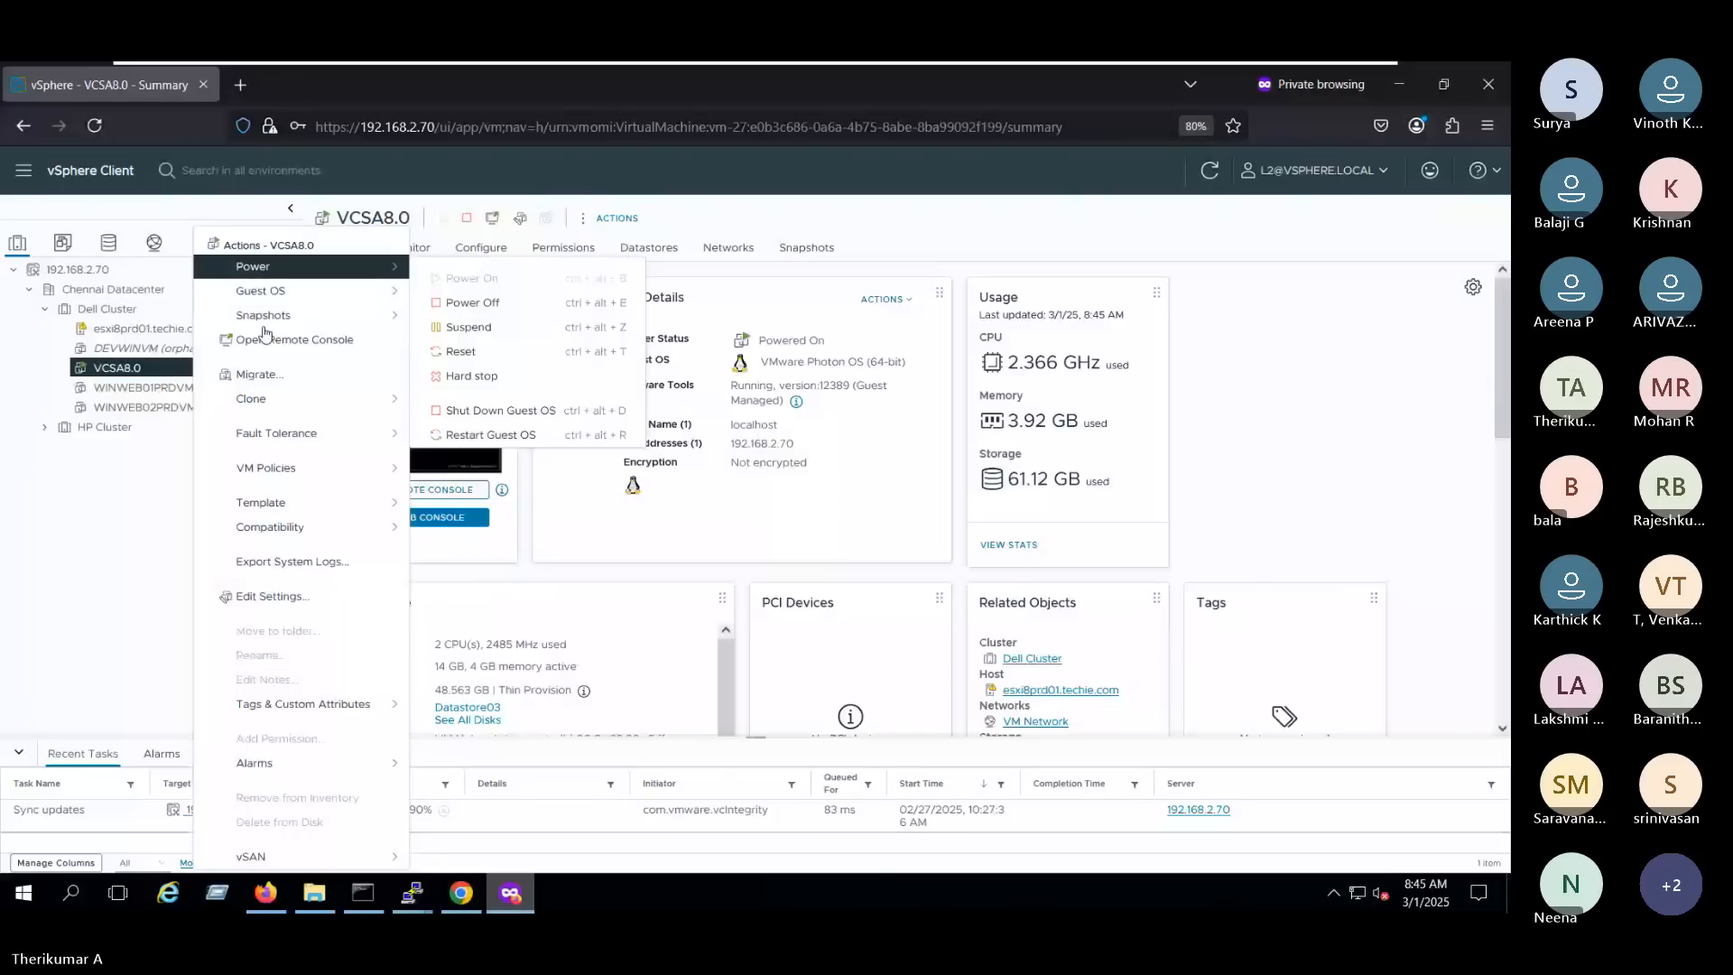
pyautogui.click(389, 261)
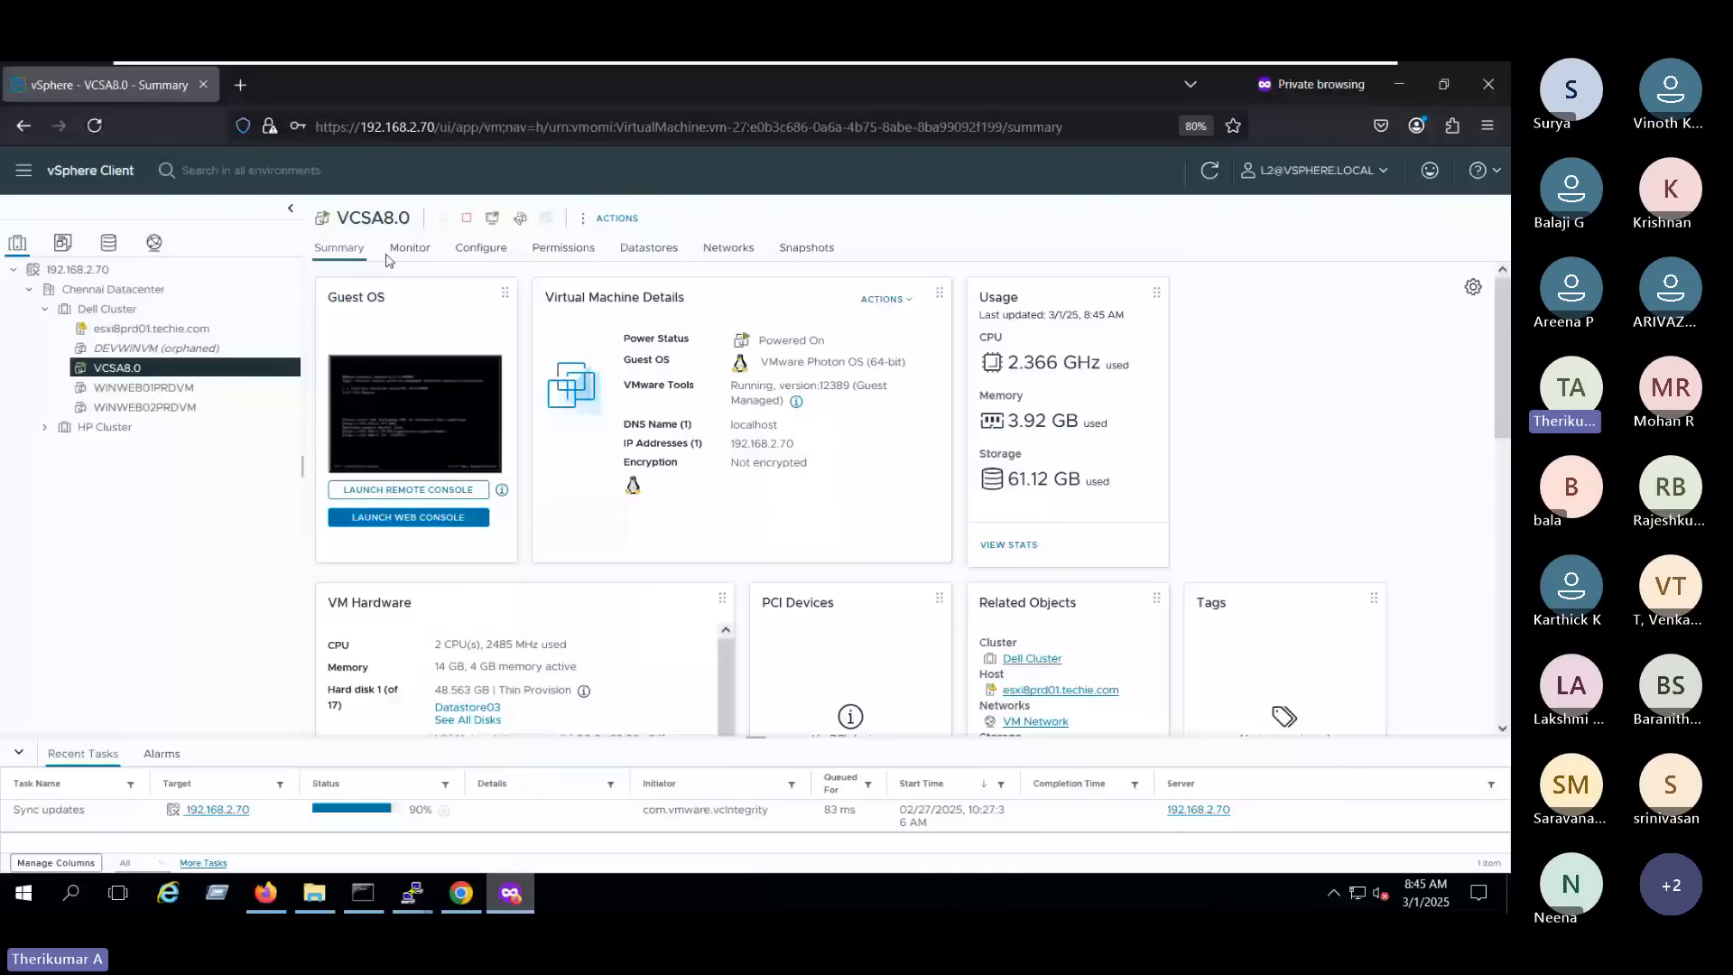
# - Look at WINWEB01PRDVM's summary and check which power actions L2 may use on WINWEB02PRDVM
pyautogui.click(144, 388)
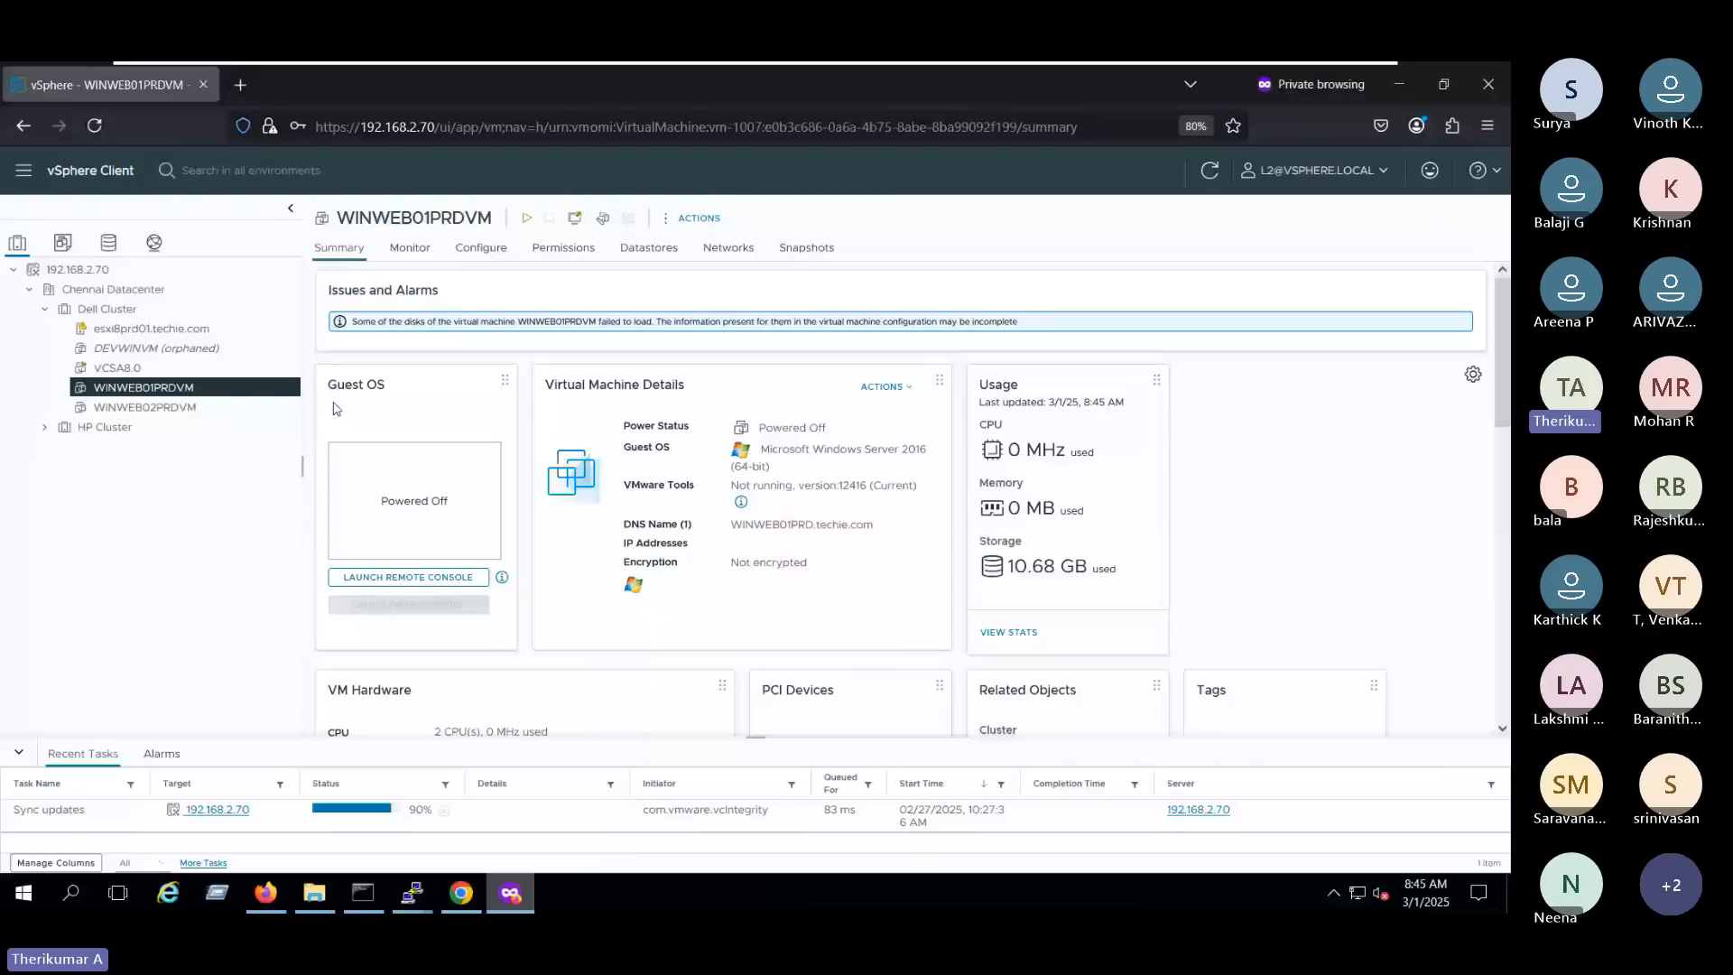
pyautogui.click(226, 407)
pyautogui.rightClick(226, 408)
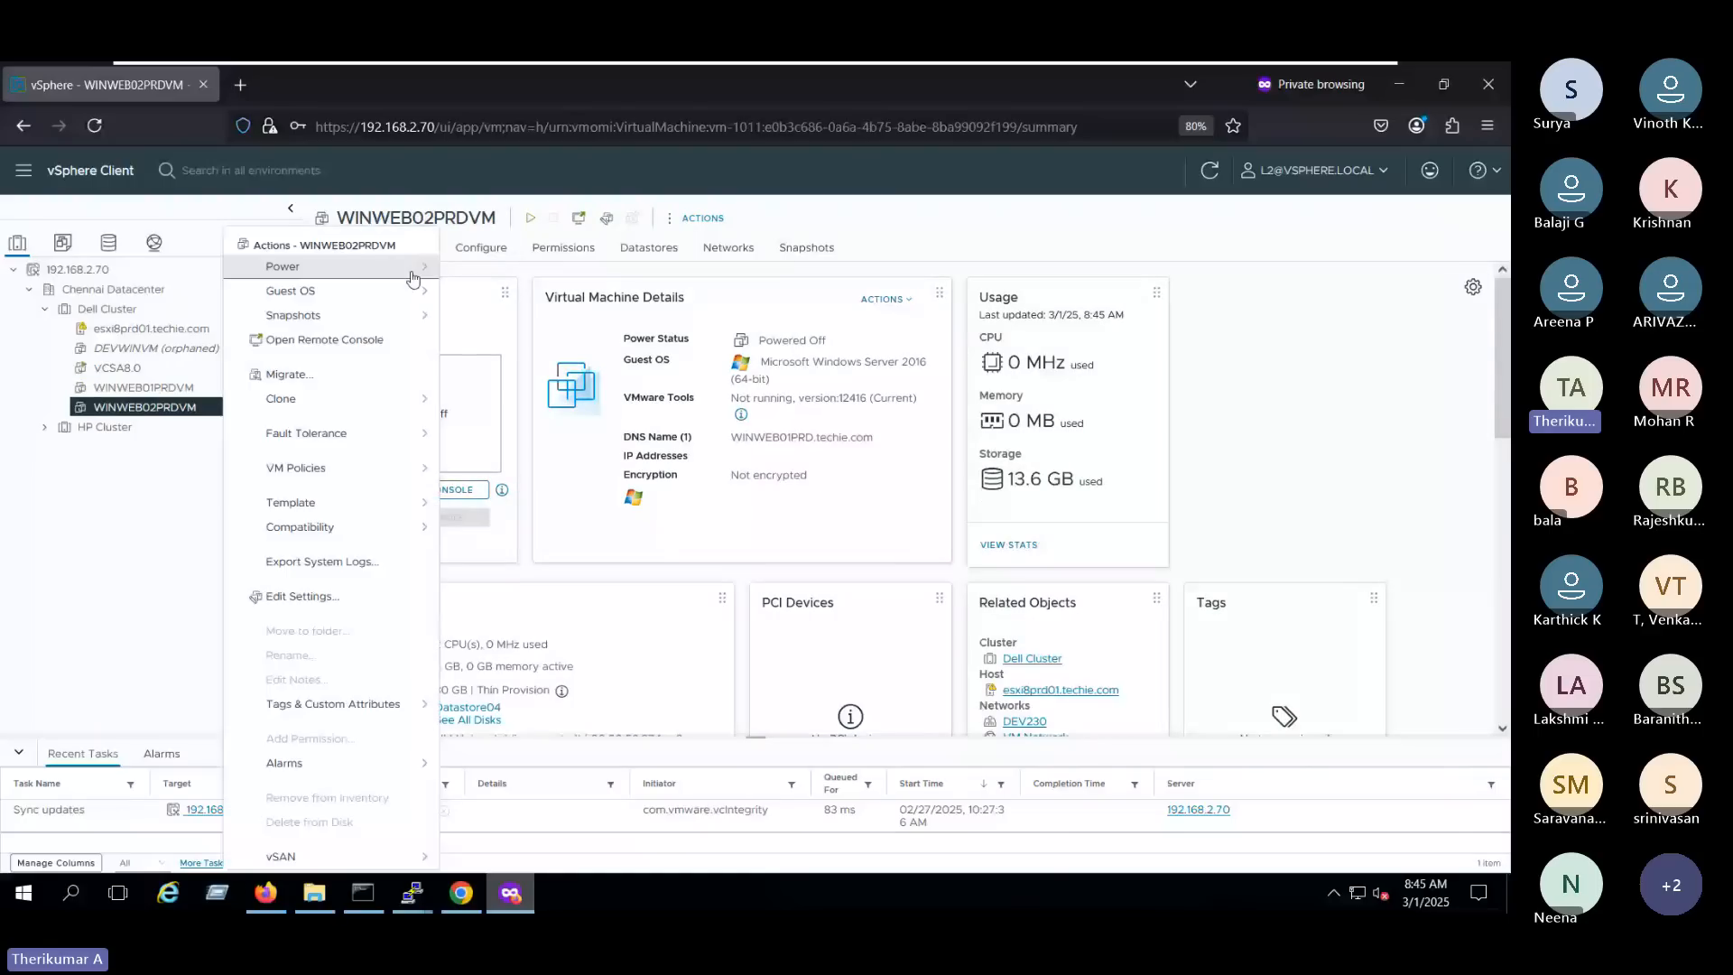
pyautogui.moveTo(413, 278)
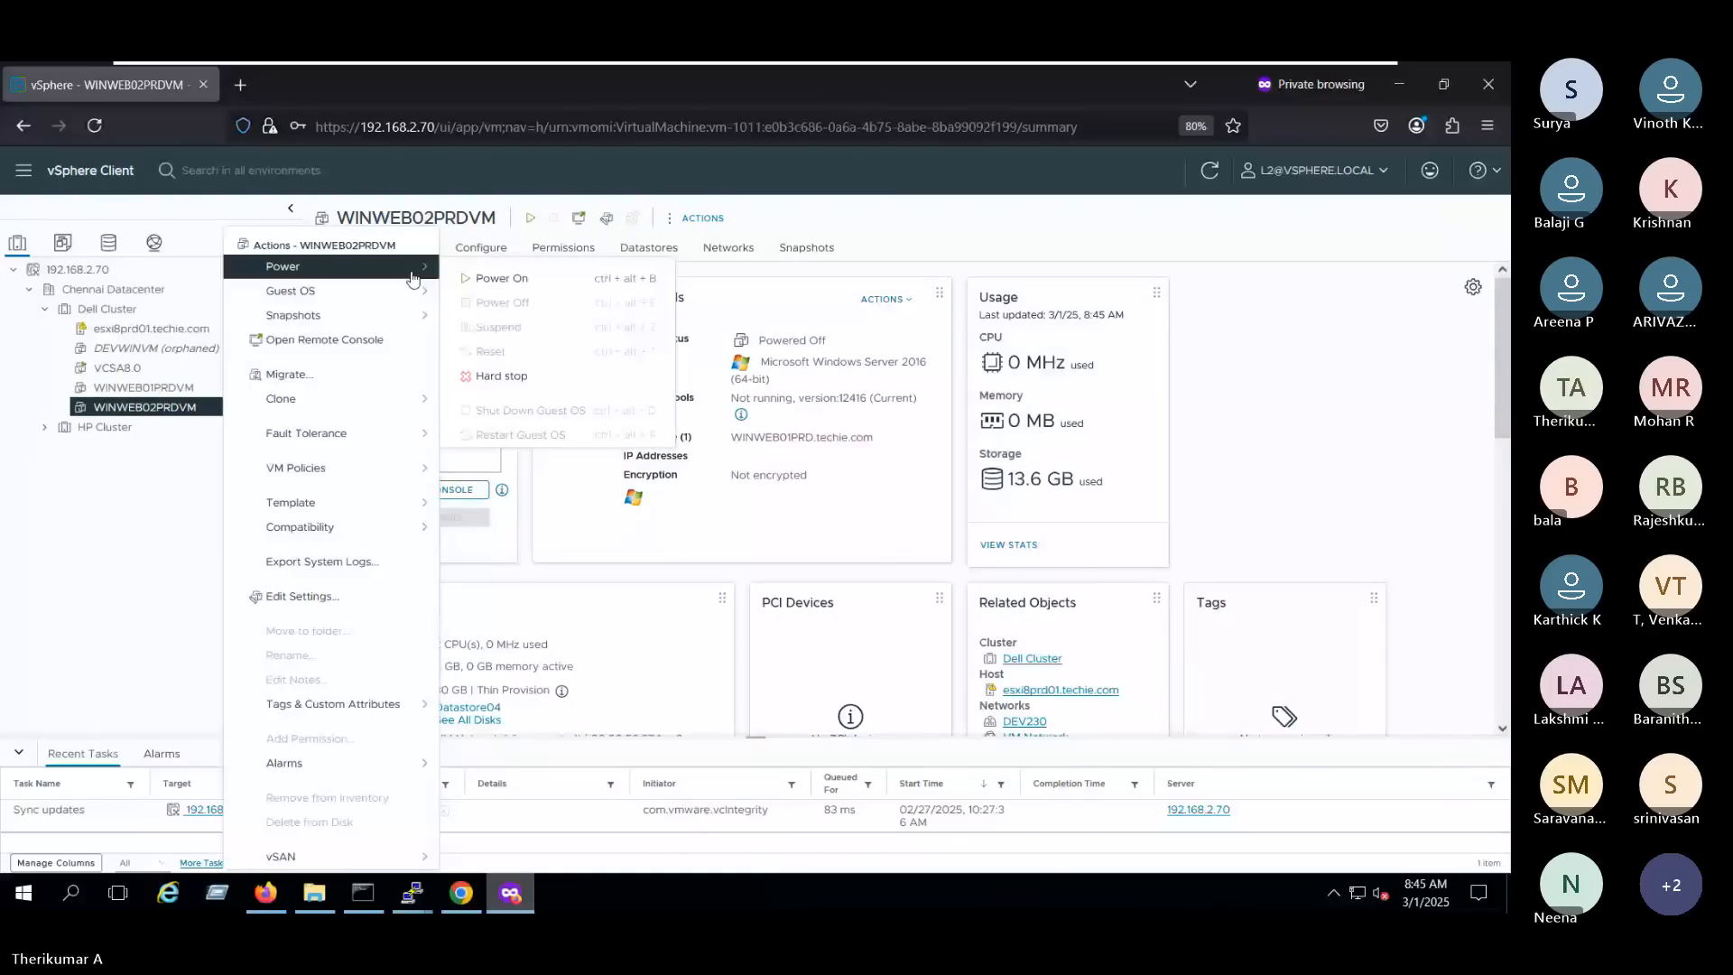
pyautogui.click(158, 329)
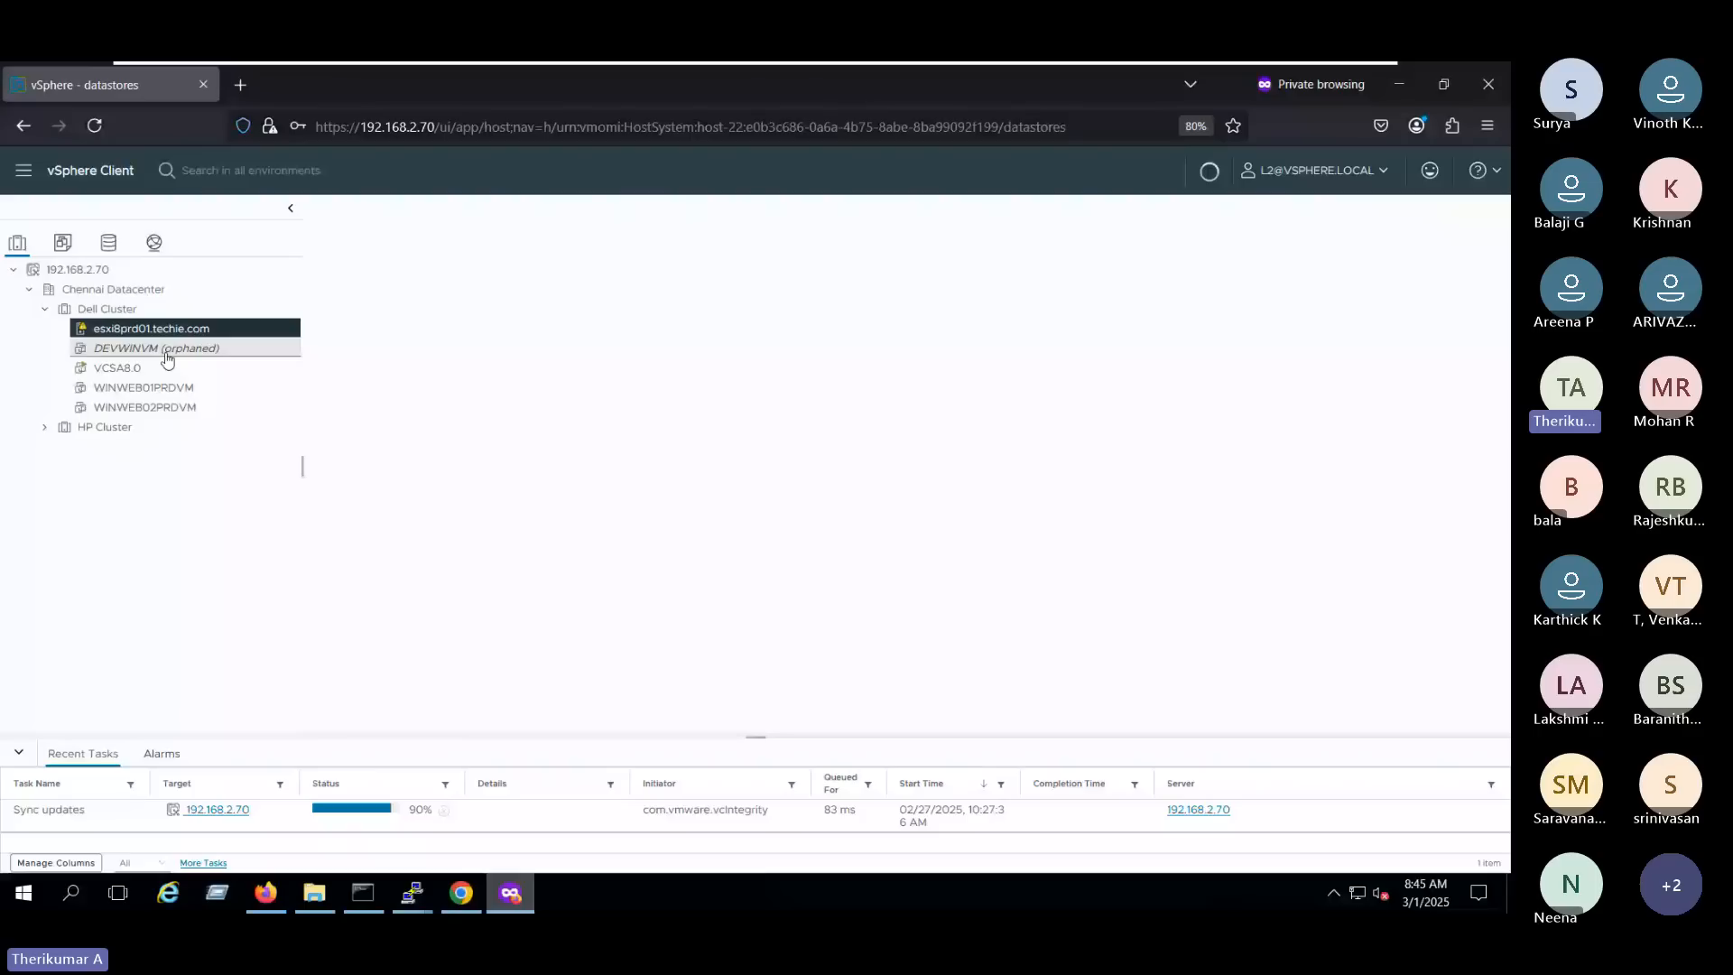
# - Check which power actions L2 may use on WINWEB01PRDVM
pyautogui.click(169, 368)
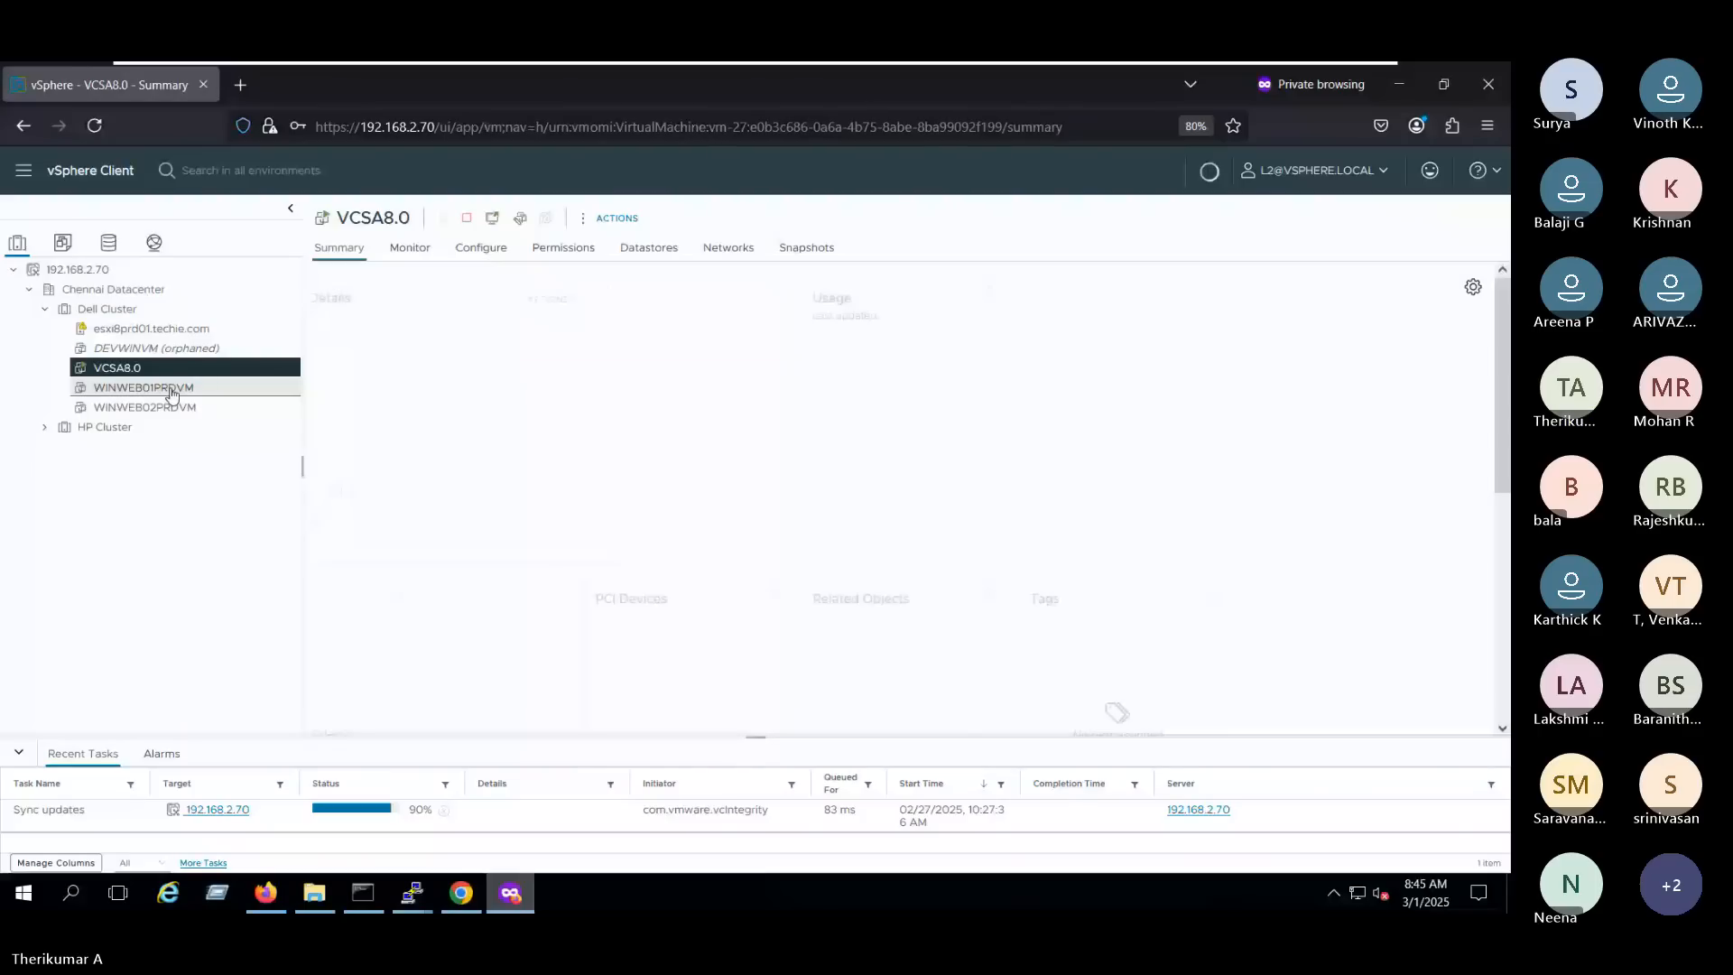
pyautogui.click(172, 388)
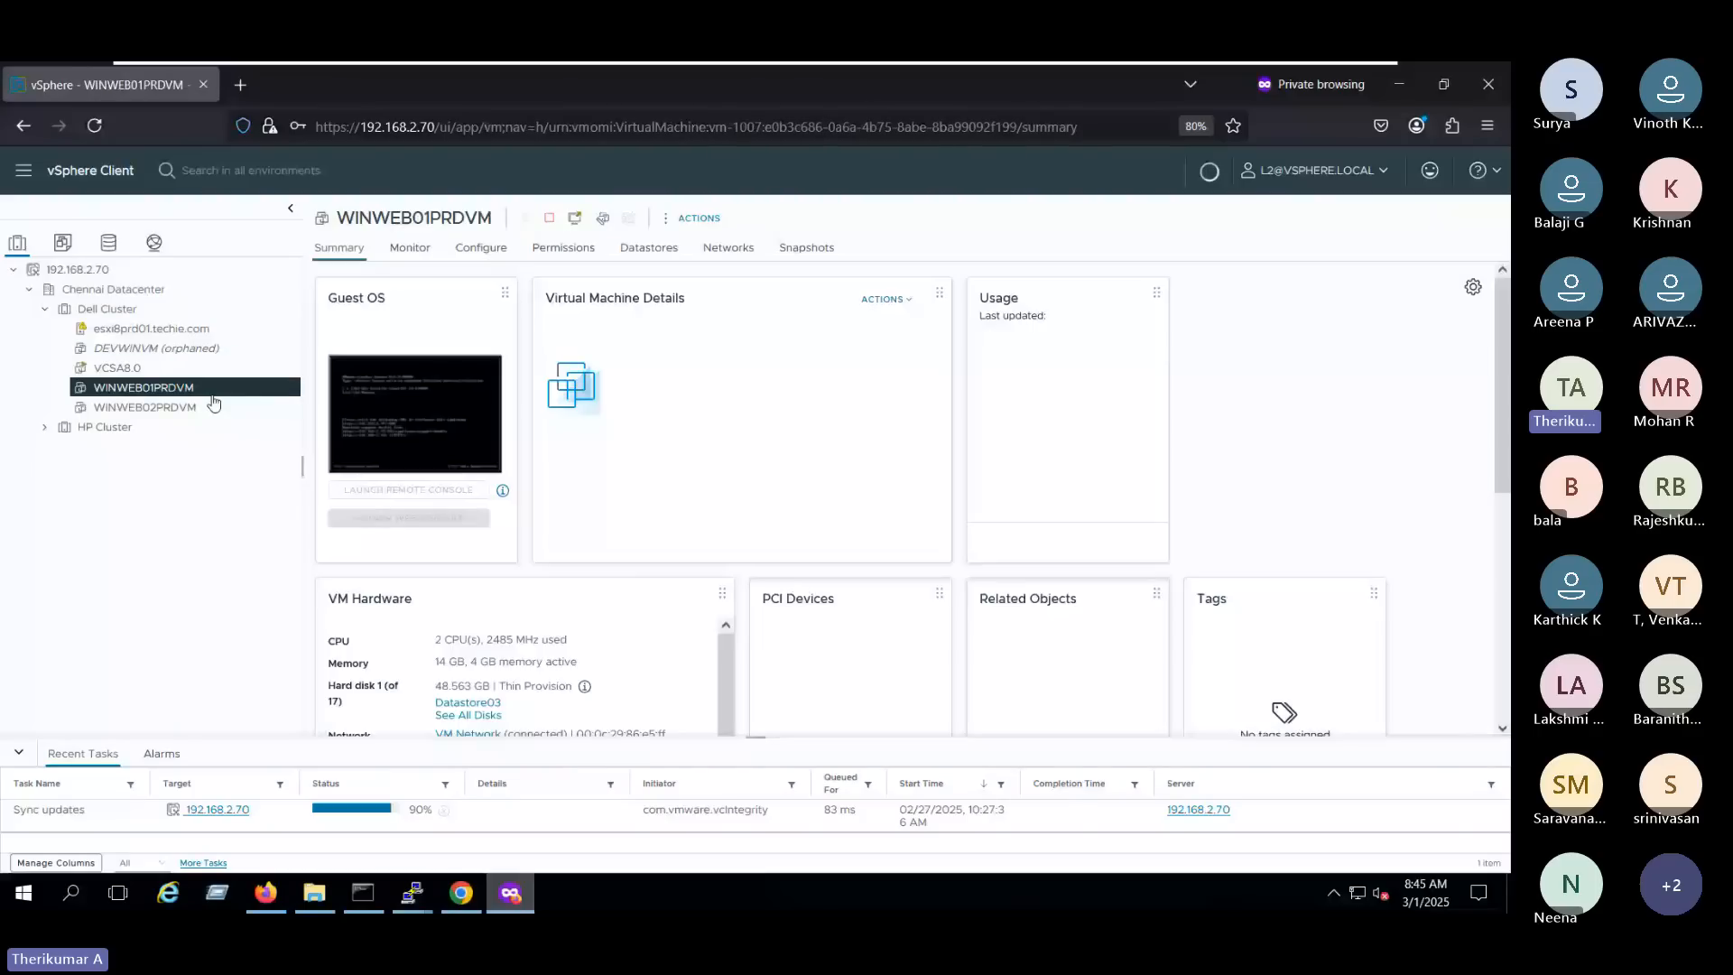
pyautogui.rightClick(213, 390)
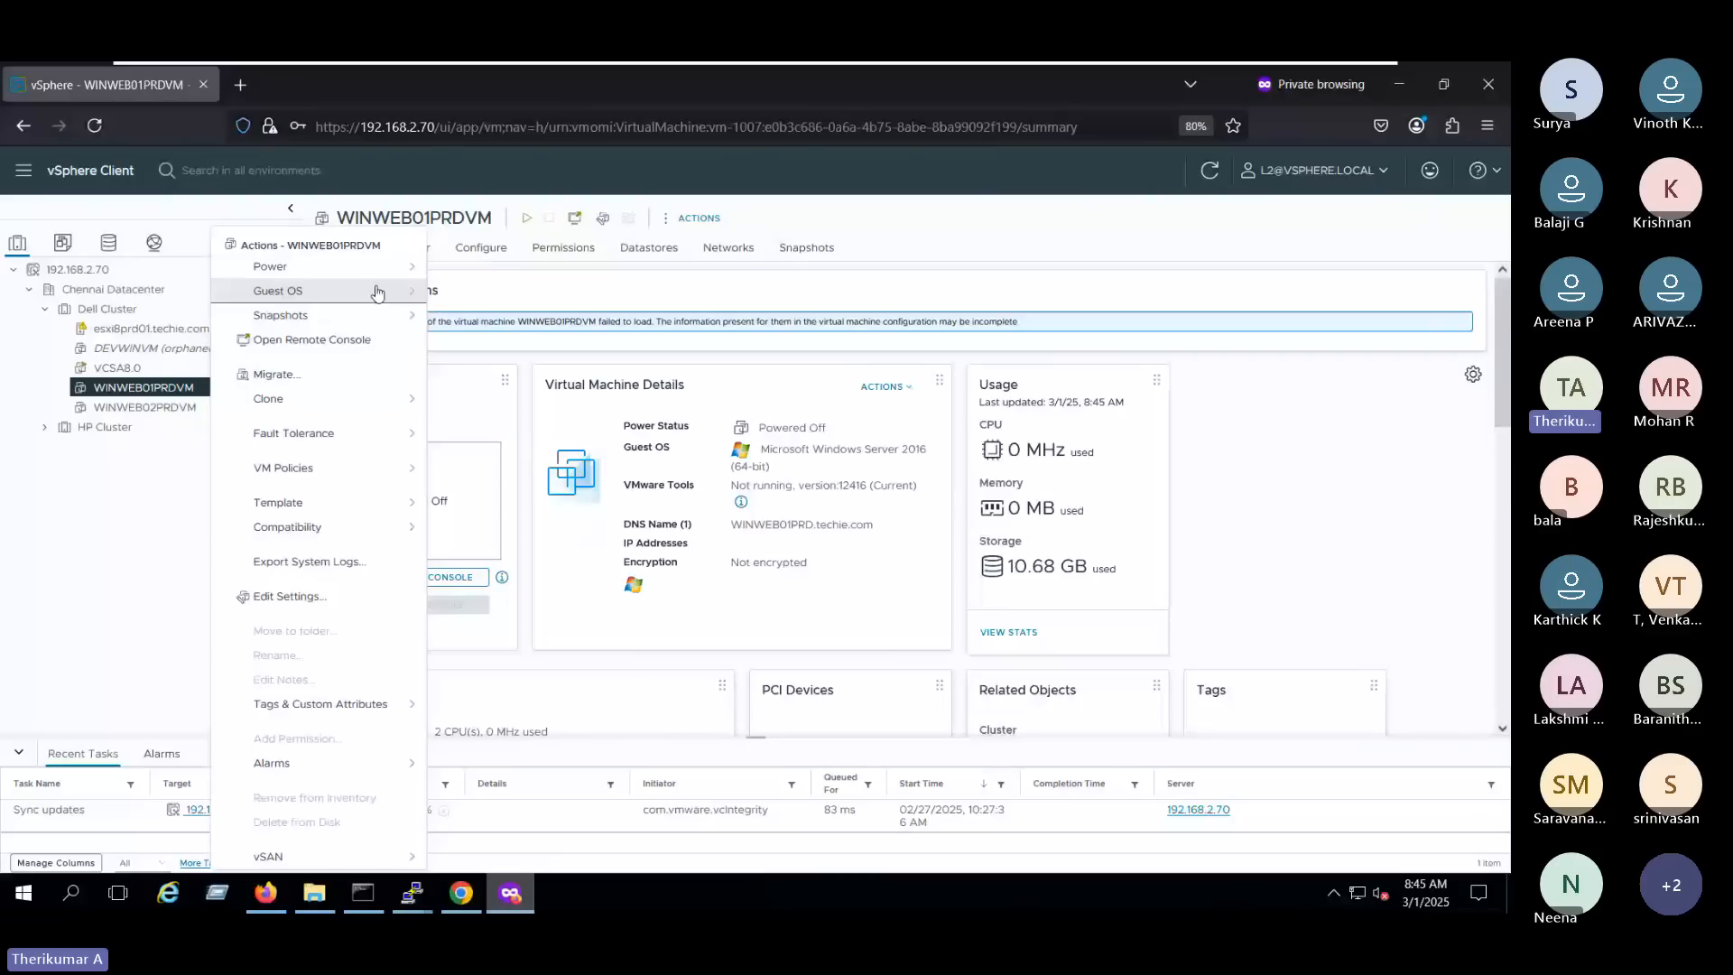
pyautogui.moveTo(384, 267)
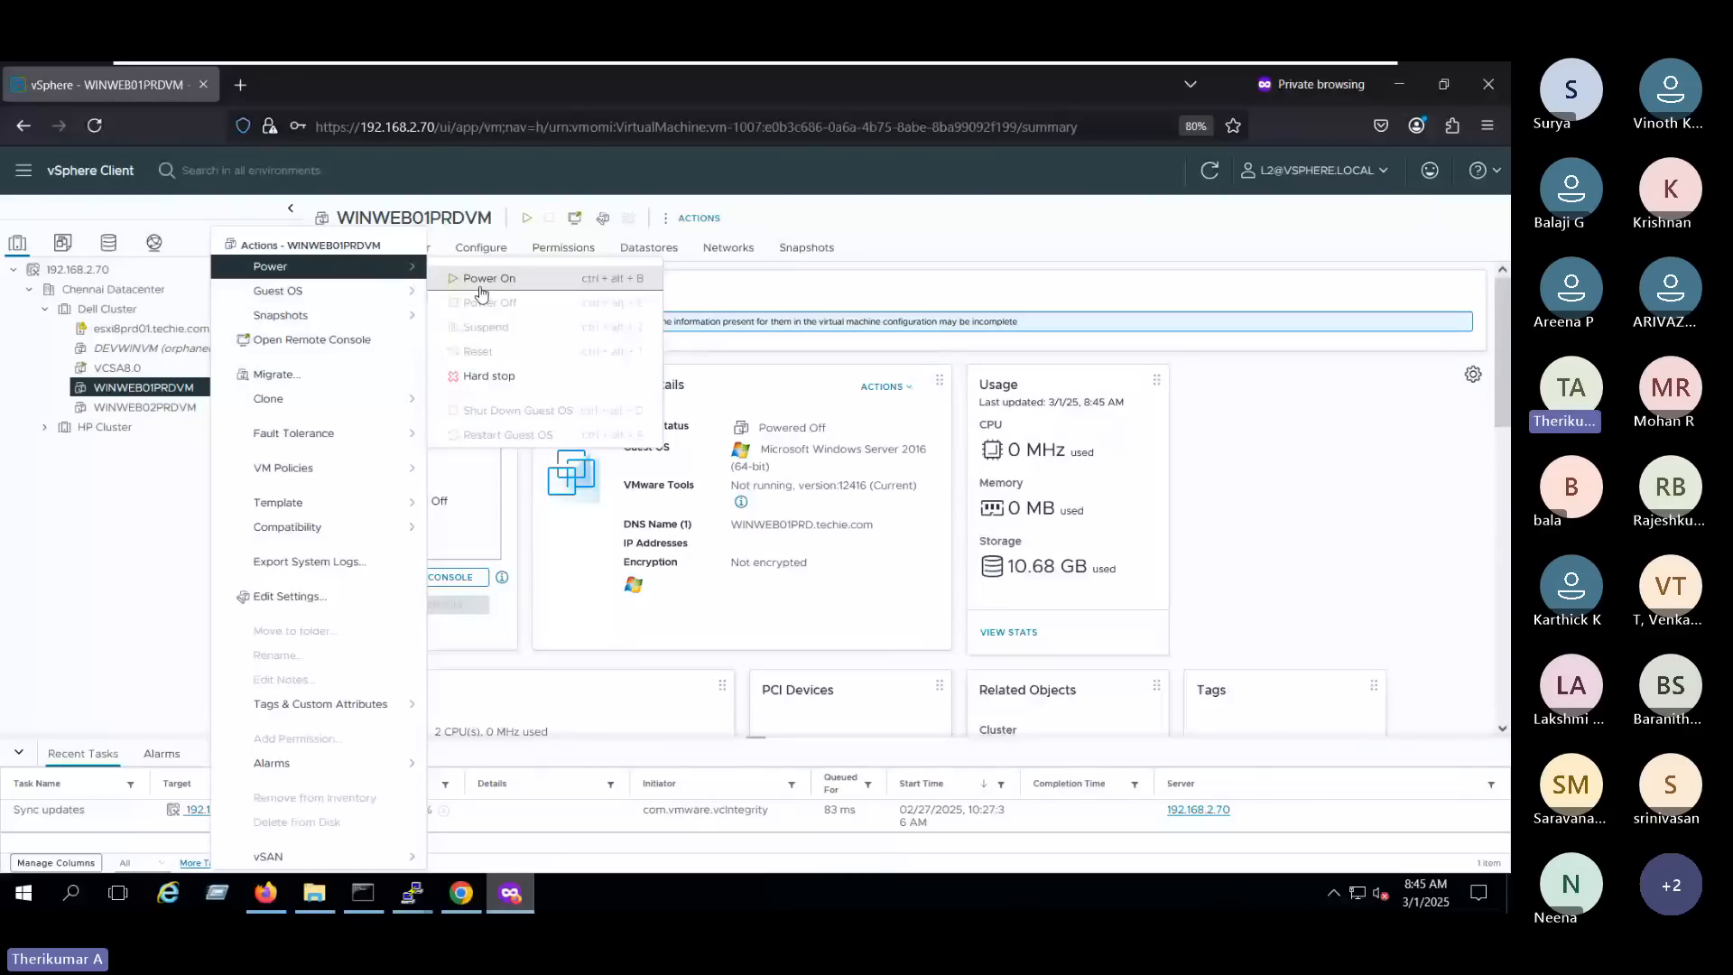
pyautogui.click(187, 404)
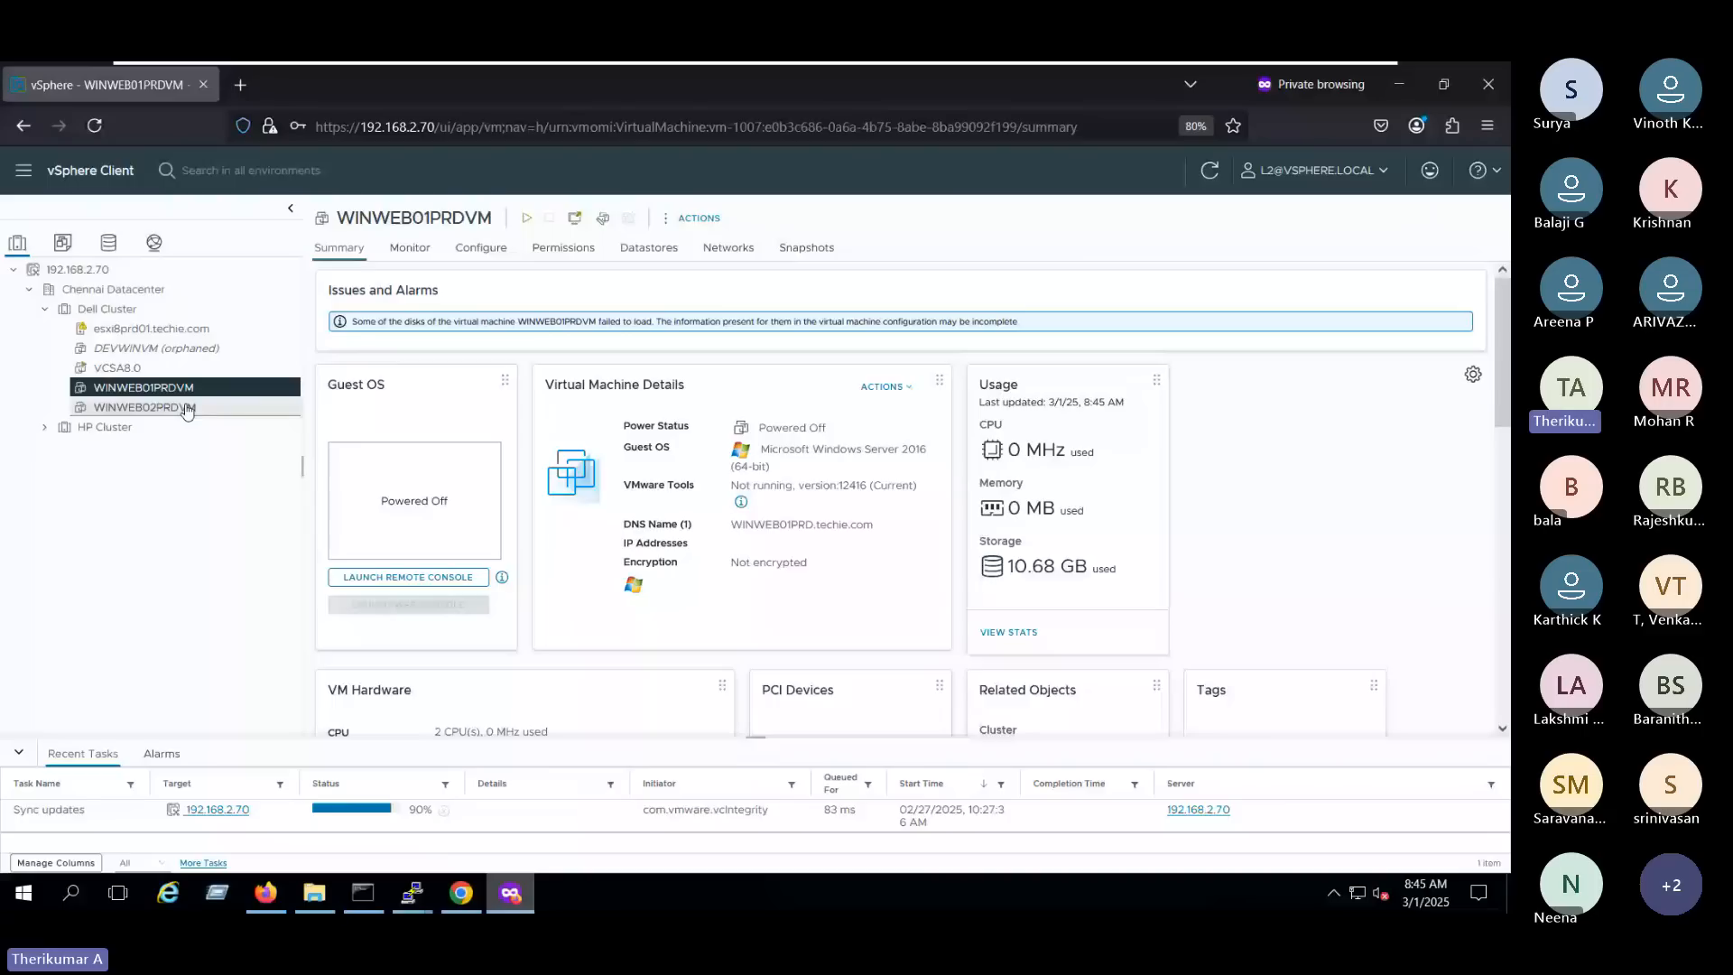
# - Power on WINWEB02PRDVM as L2 and watch it start in its web console
pyautogui.click(187, 407)
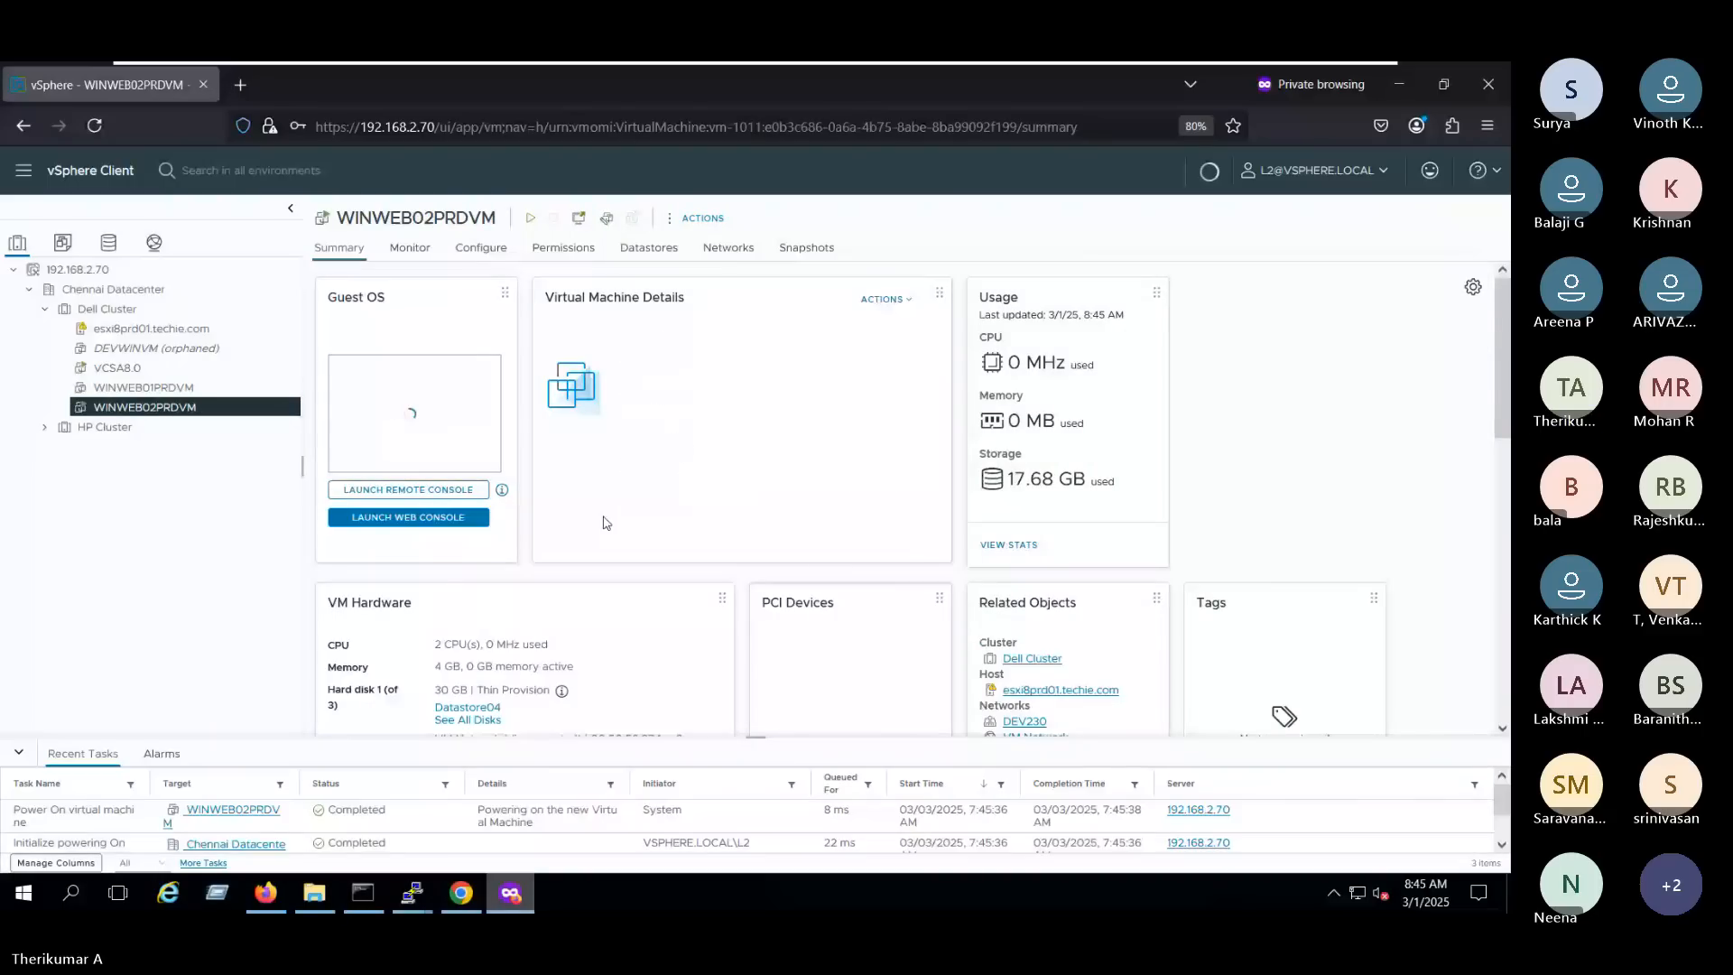
pyautogui.click(409, 517)
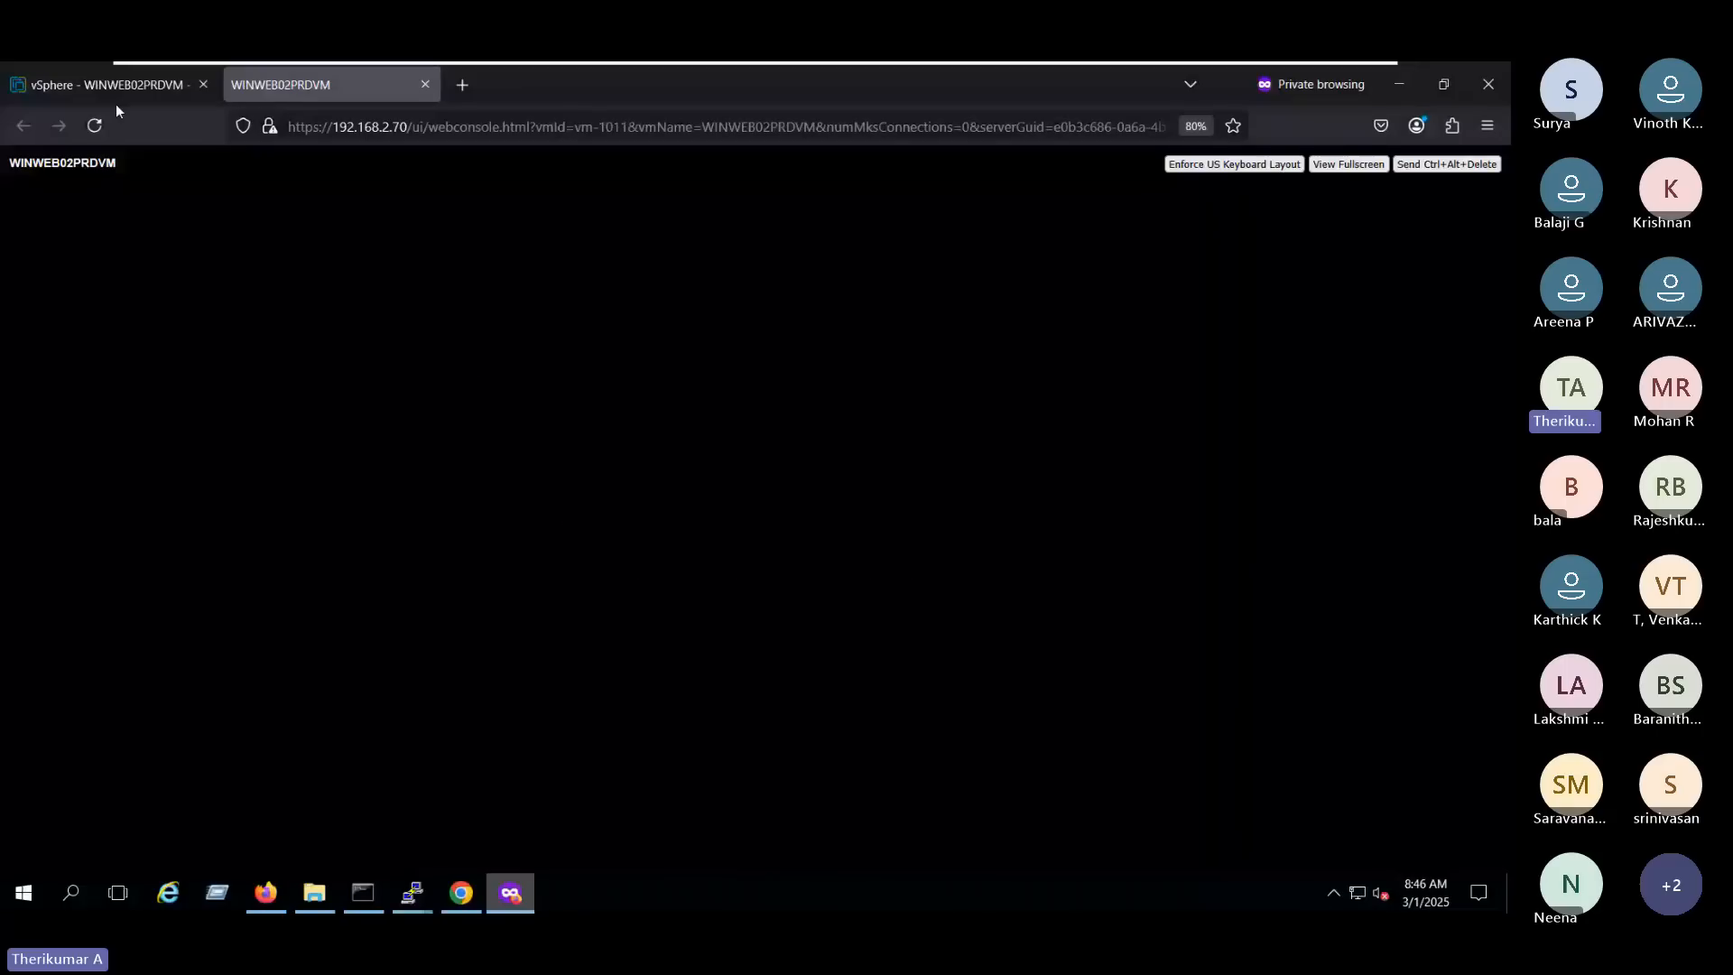
pyautogui.click(116, 97)
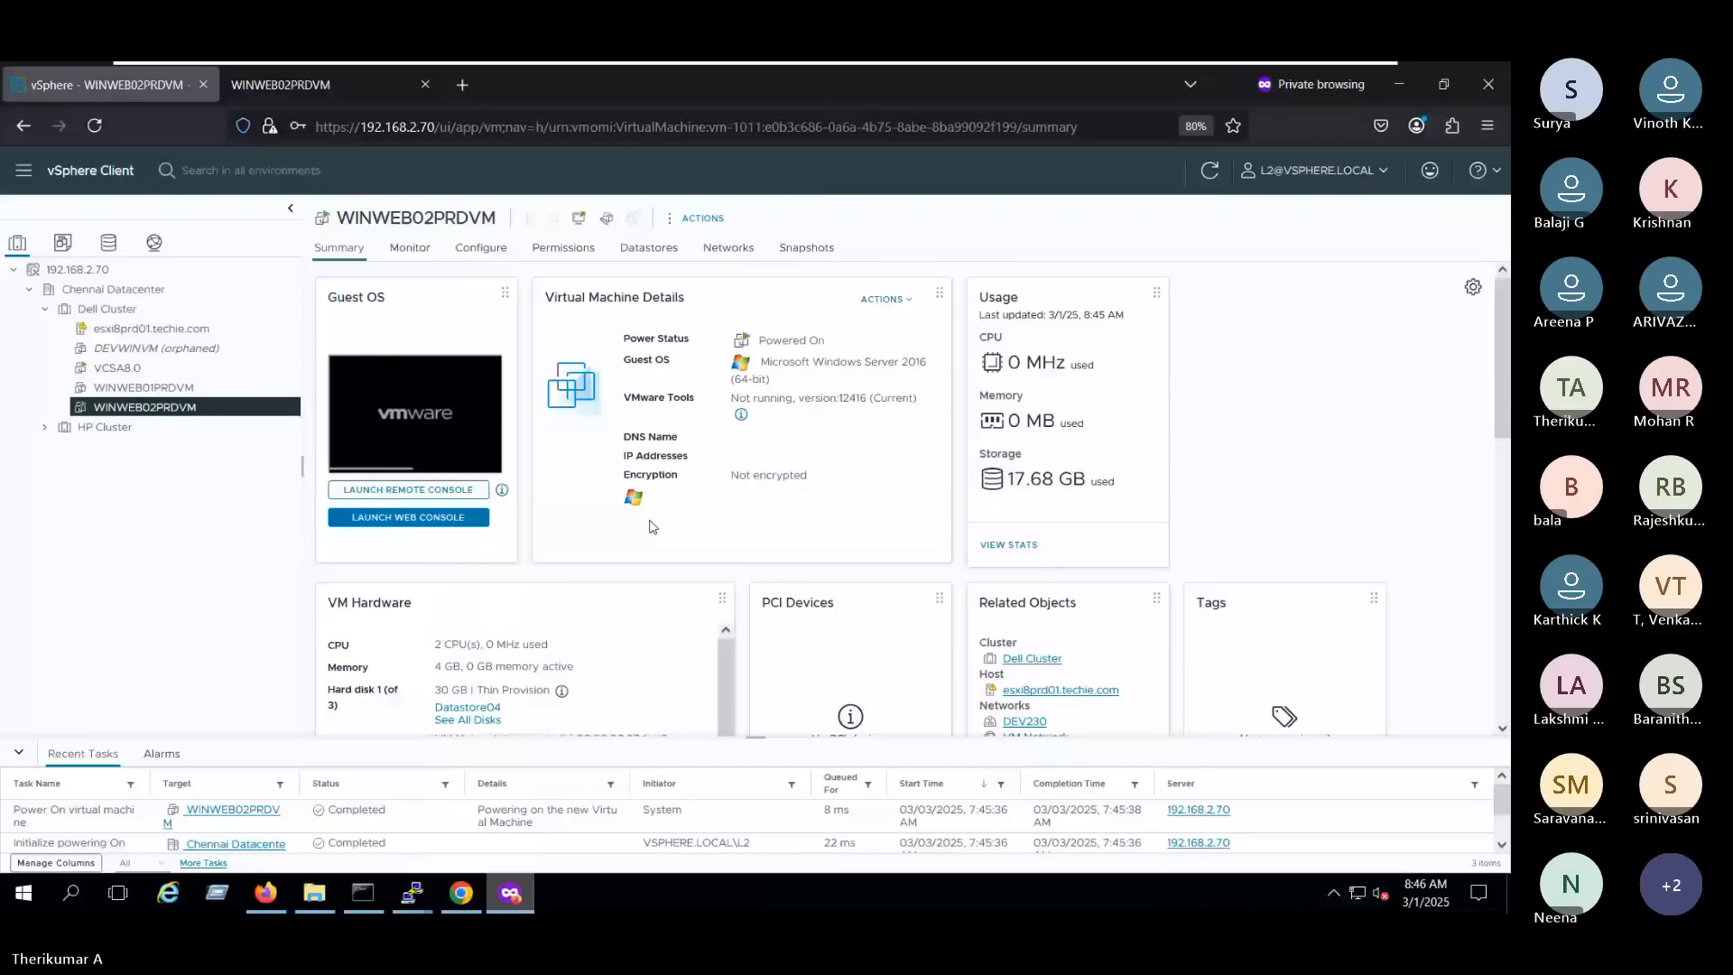
pyautogui.click(290, 88)
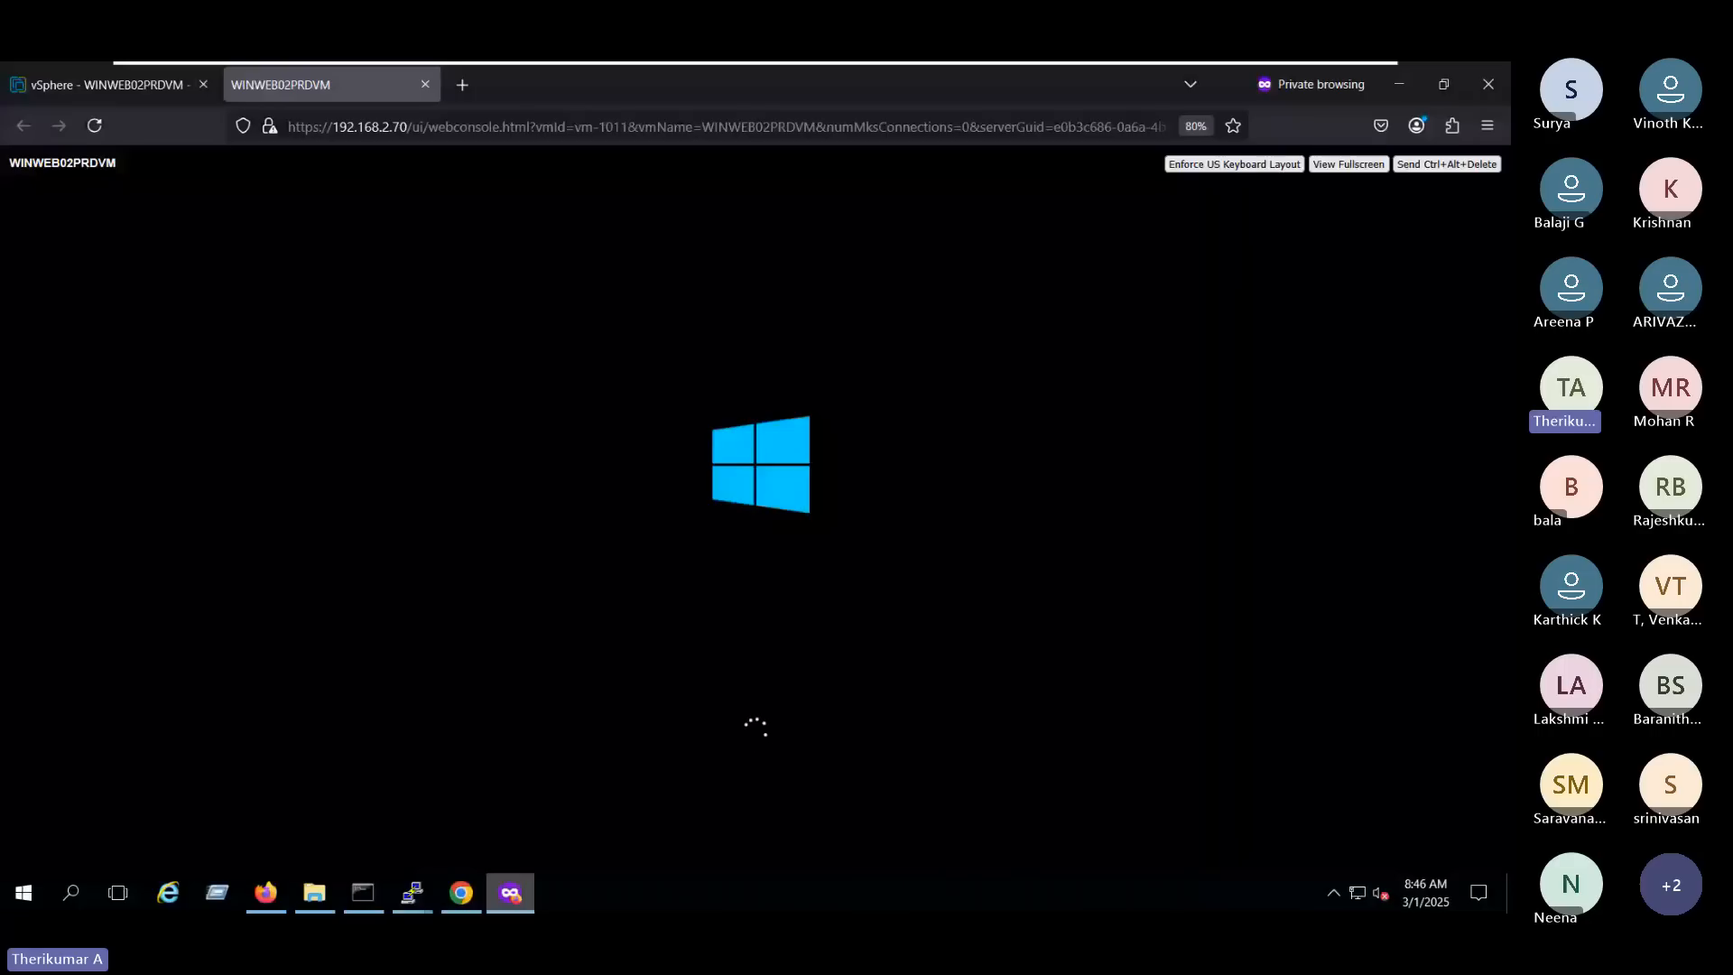
pyautogui.hotkey('ctrl', 'alt')
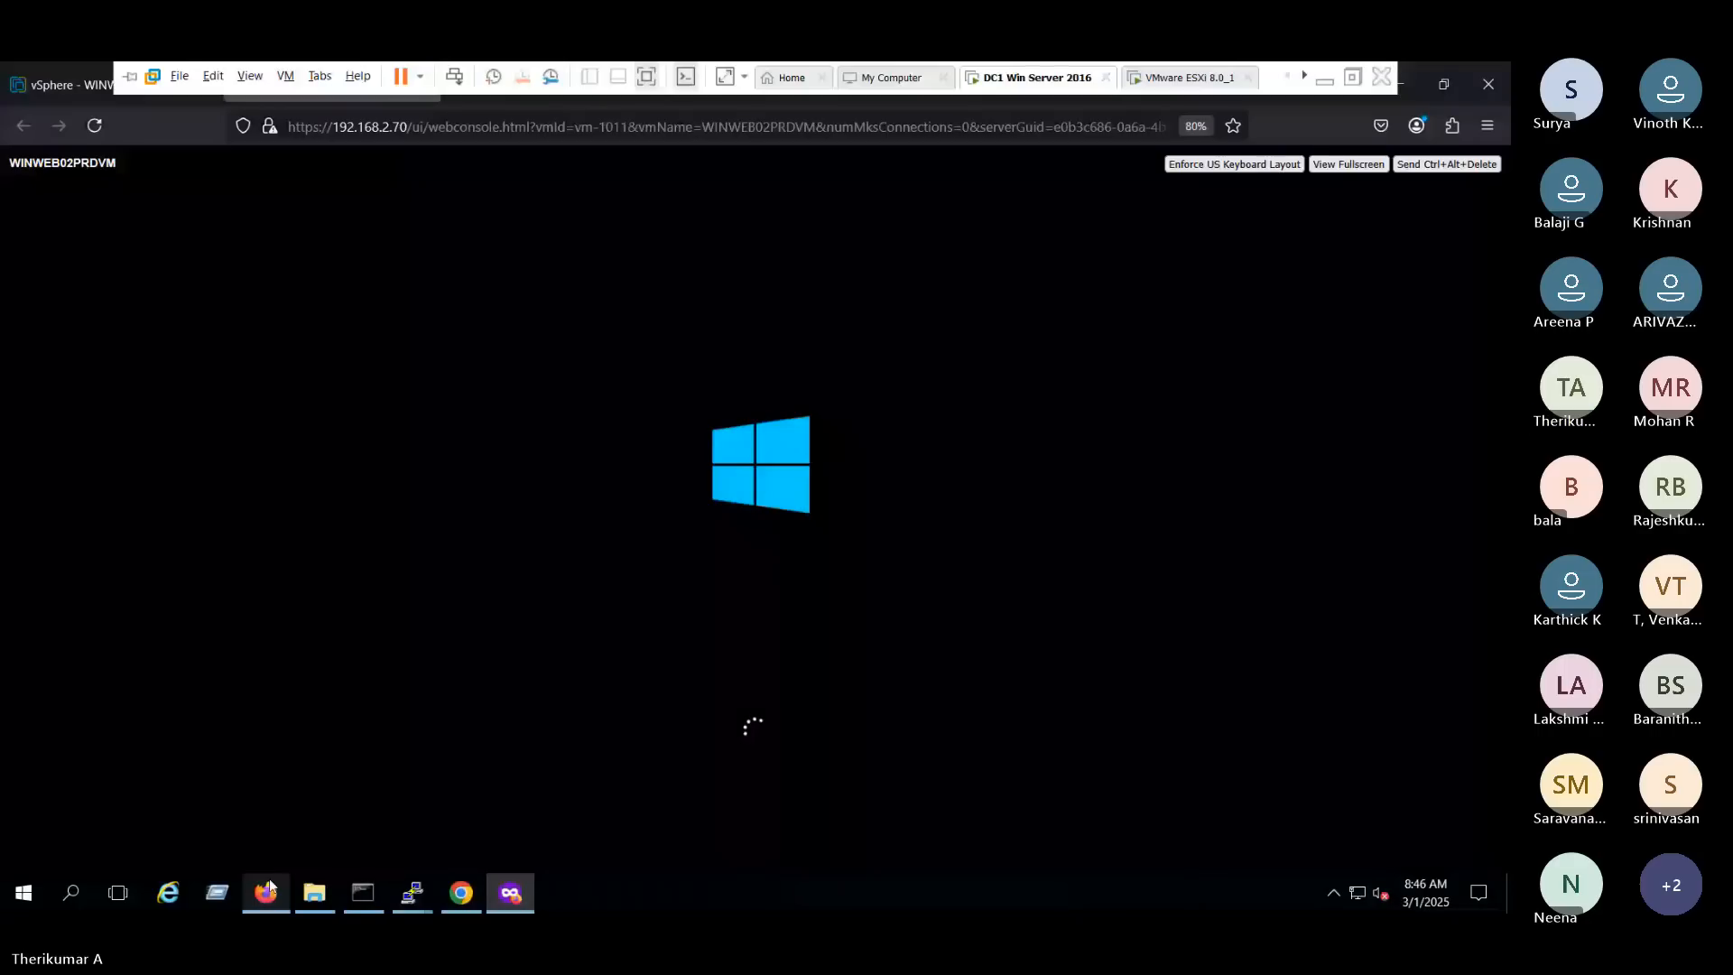
# - Return to the Administrator session, cancel editing L2's global role and start creating a new role
pyautogui.click(269, 881)
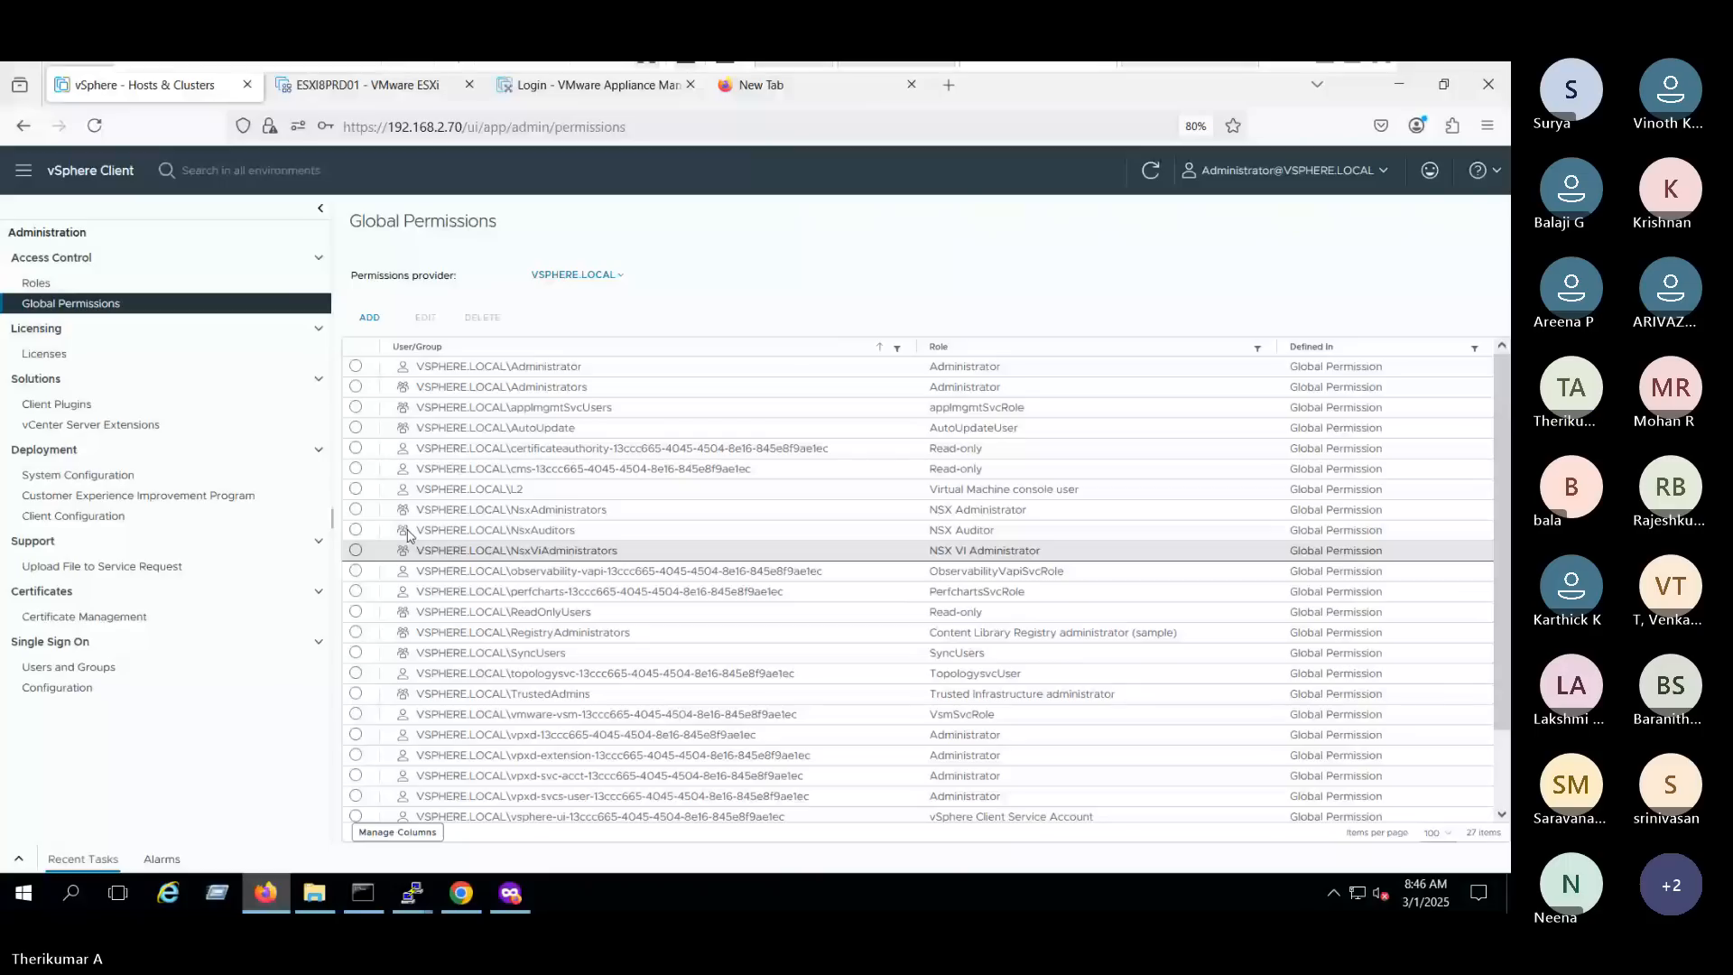
pyautogui.click(355, 489)
pyautogui.click(425, 318)
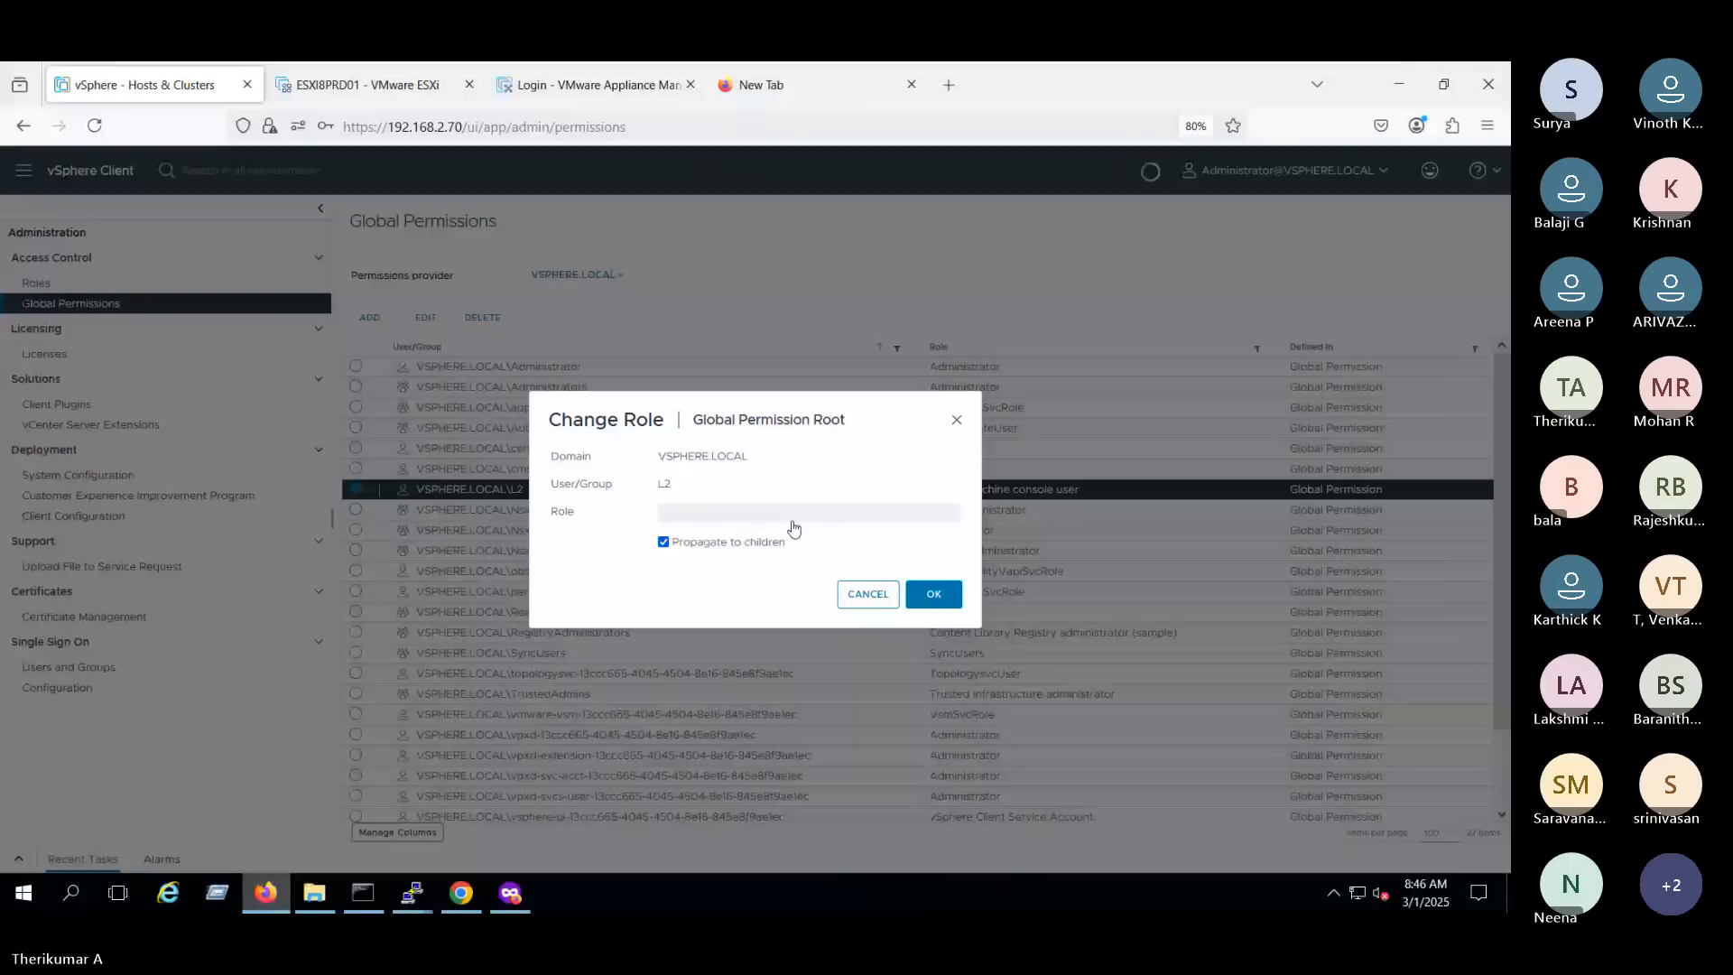
pyautogui.click(864, 594)
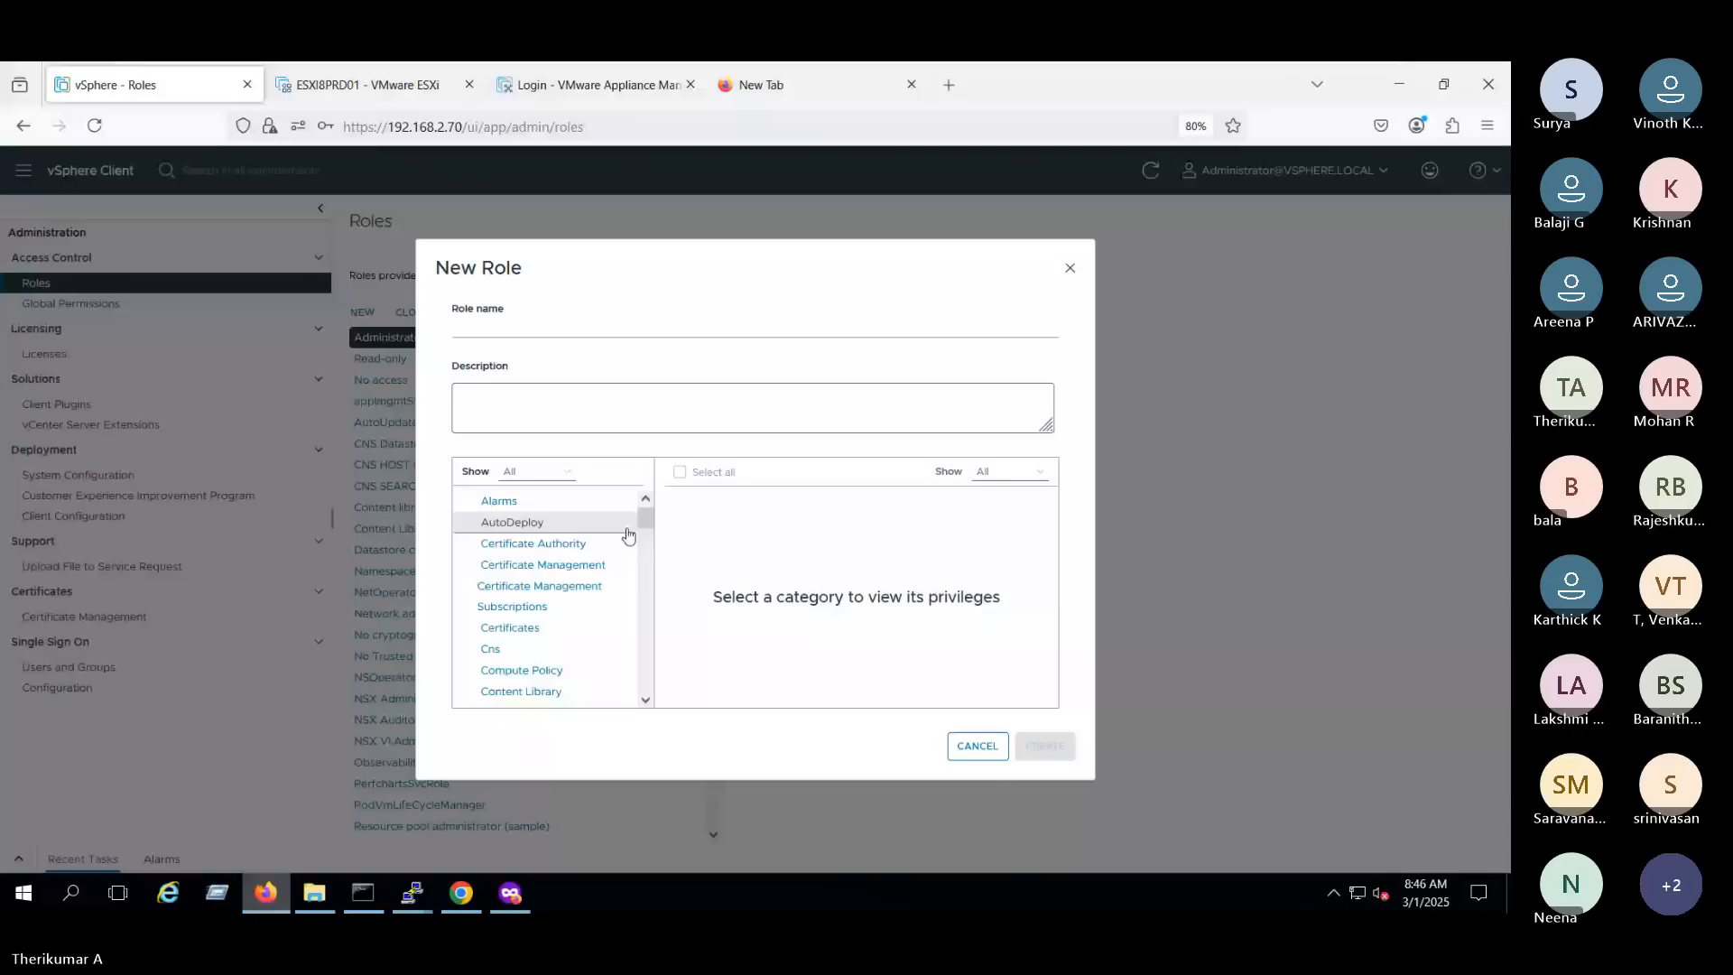
# - Browse the new role's privilege categories and view the privileges under Tasks
pyautogui.scroll(-2, 646, 541)
pyautogui.moveTo(646, 541); pyautogui.dragTo(648, 606)
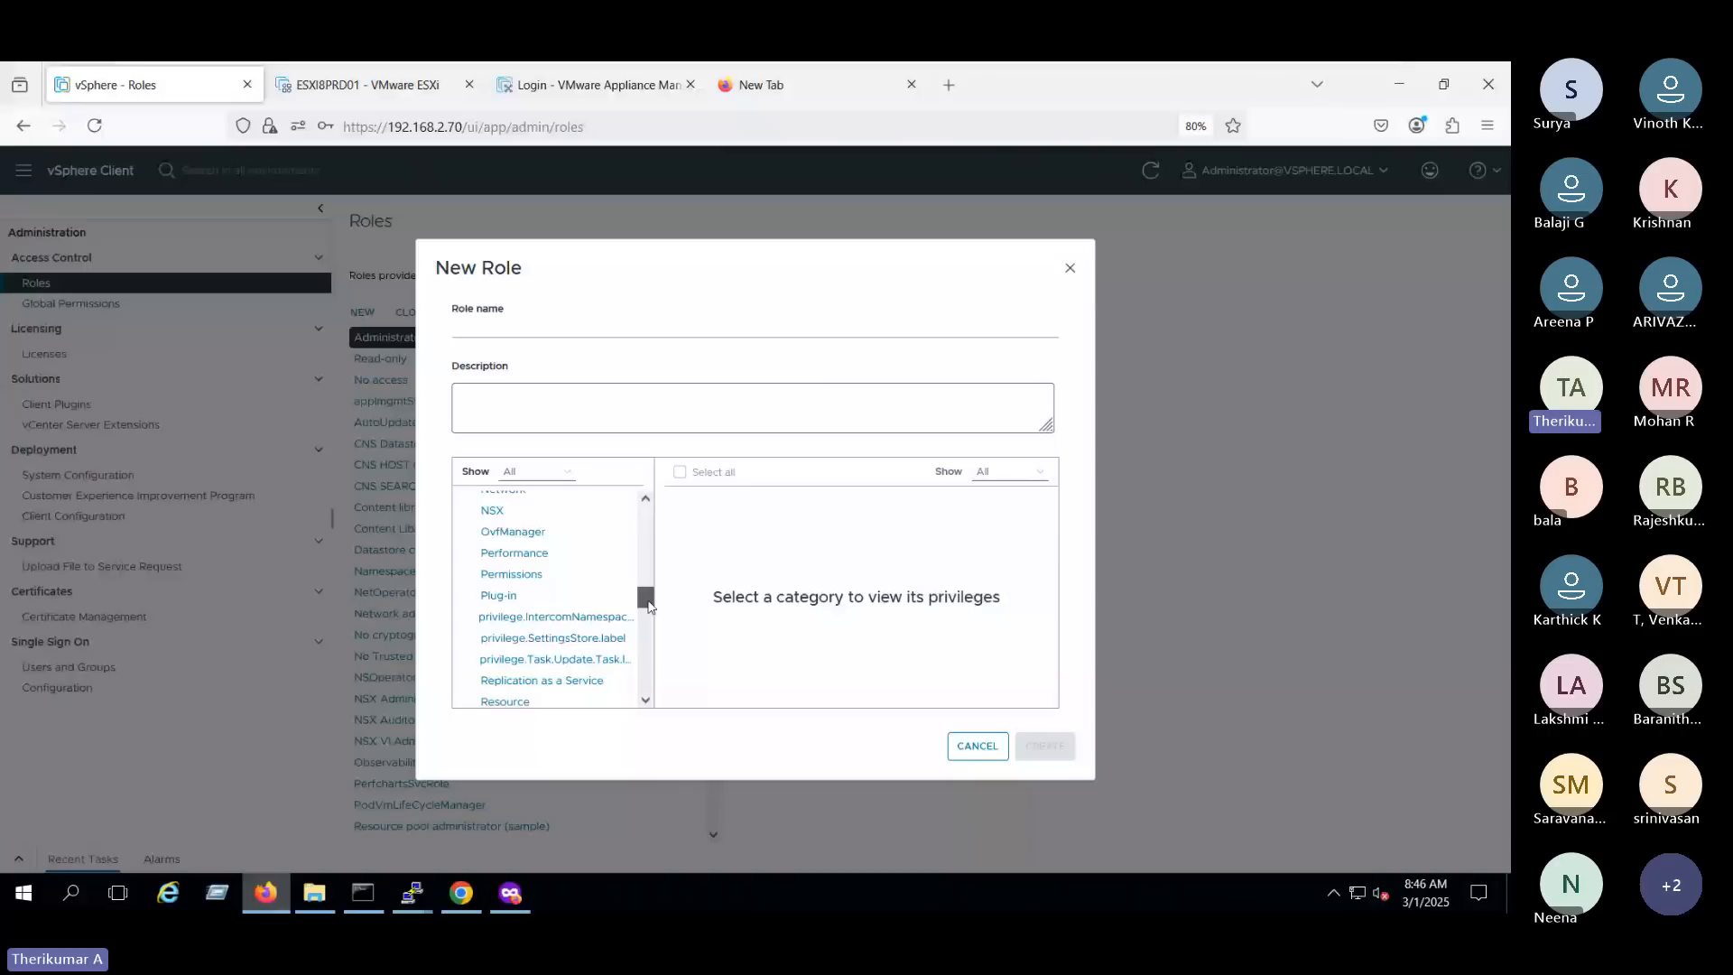
pyautogui.scroll(-2, 647, 609)
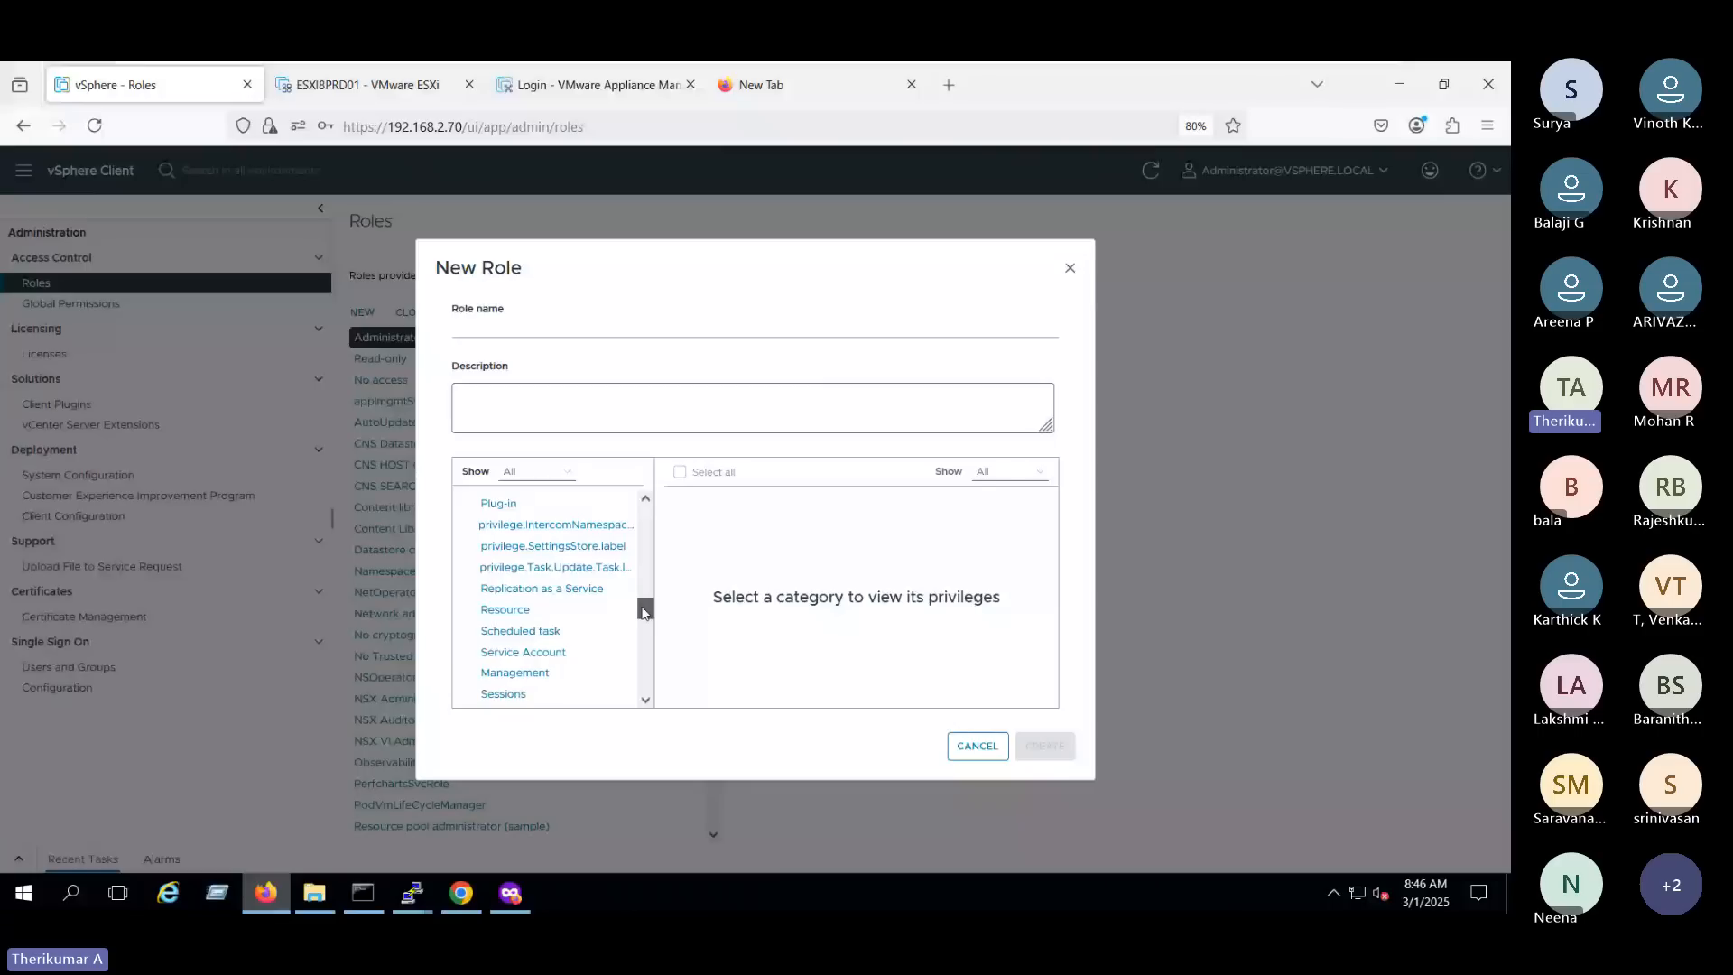
pyautogui.scroll(-4, 646, 613)
pyautogui.click(505, 598)
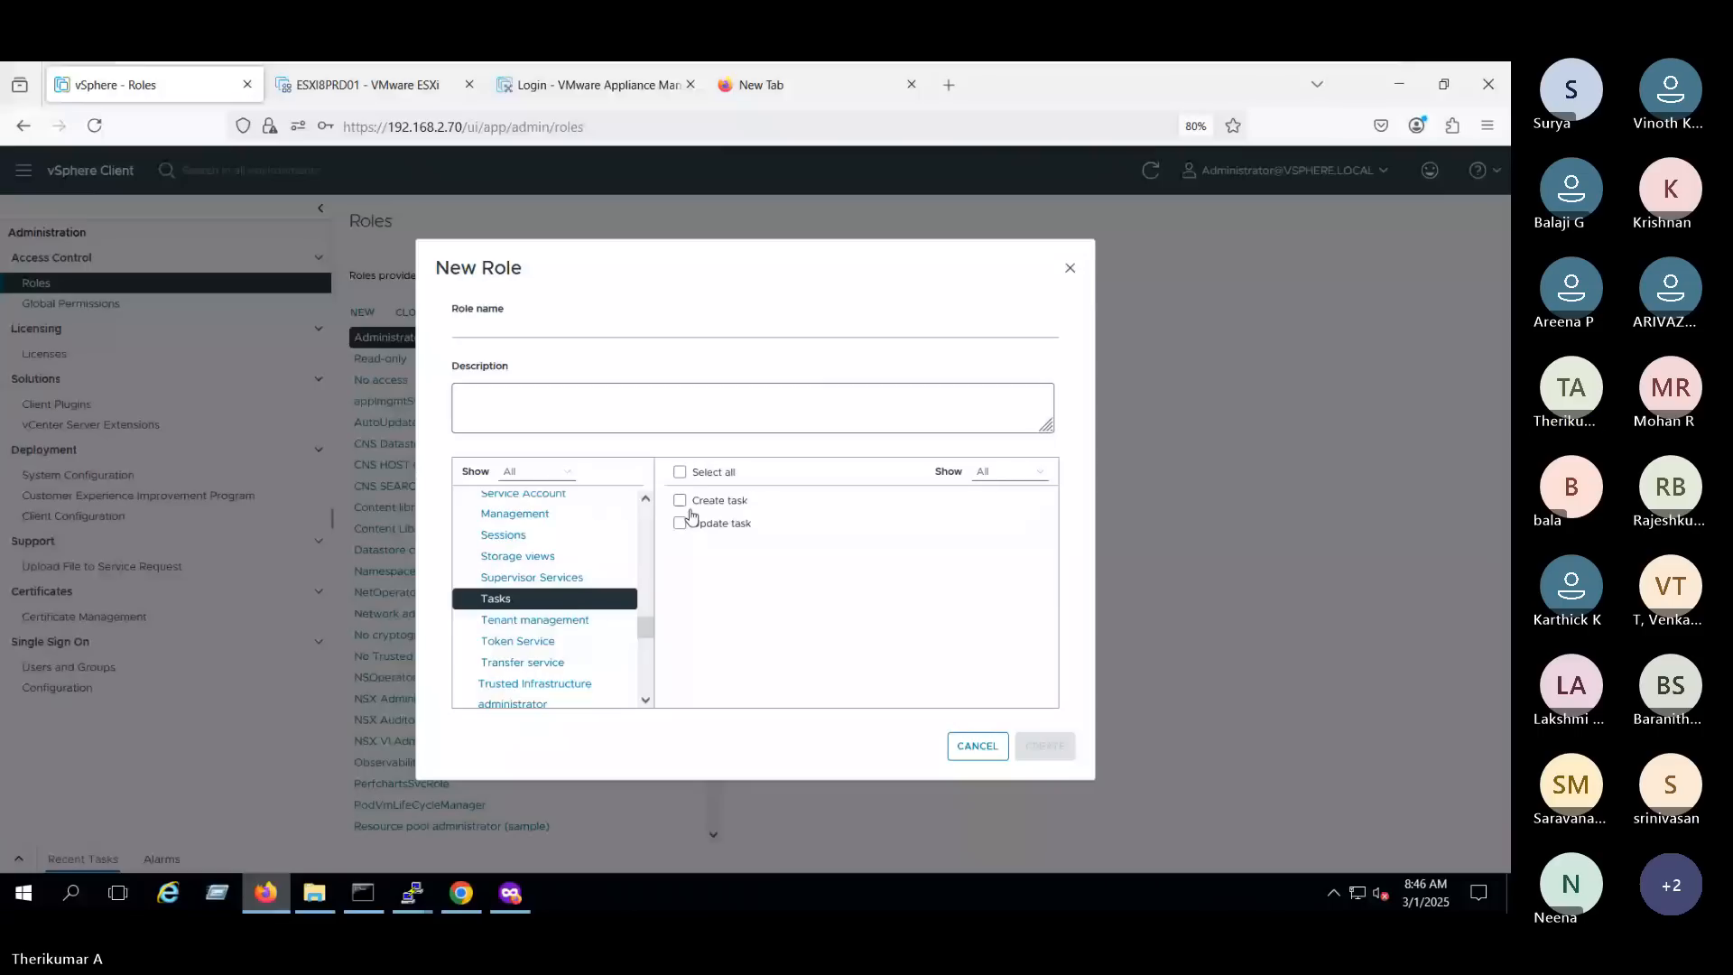
# - Look through the remaining privilege categories and view the privileges under Performance and Permissions
pyautogui.scroll(-5, 646, 632)
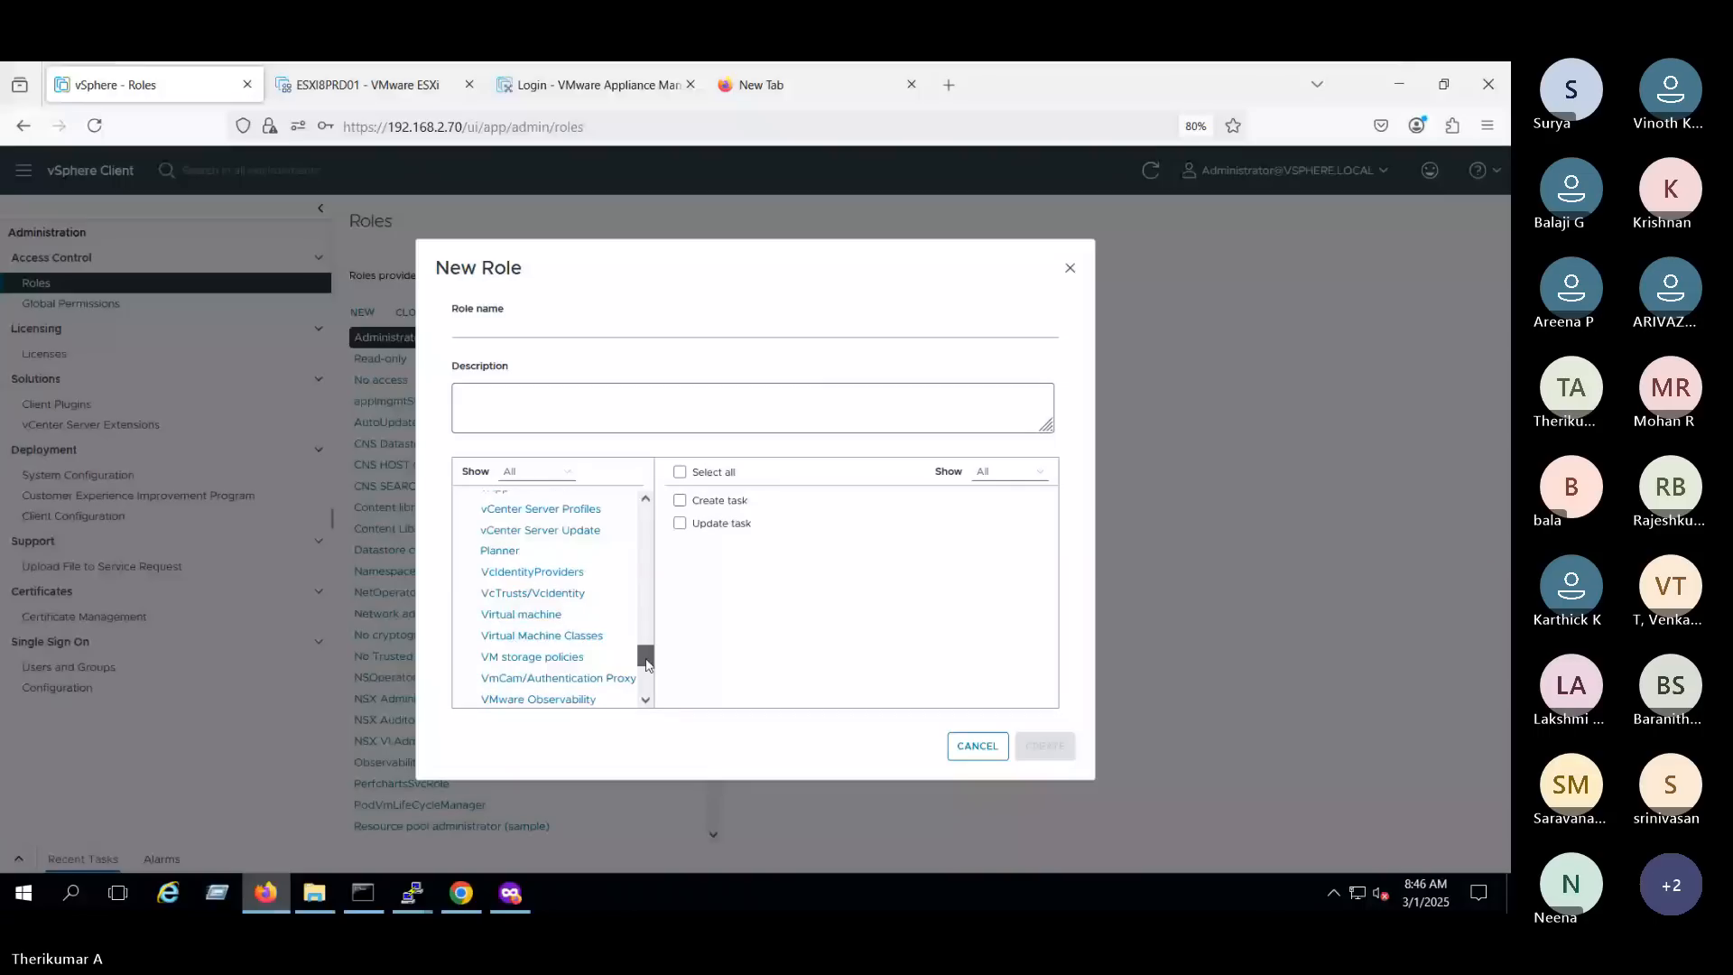
pyautogui.moveTo(646, 665); pyautogui.dragTo(644, 672)
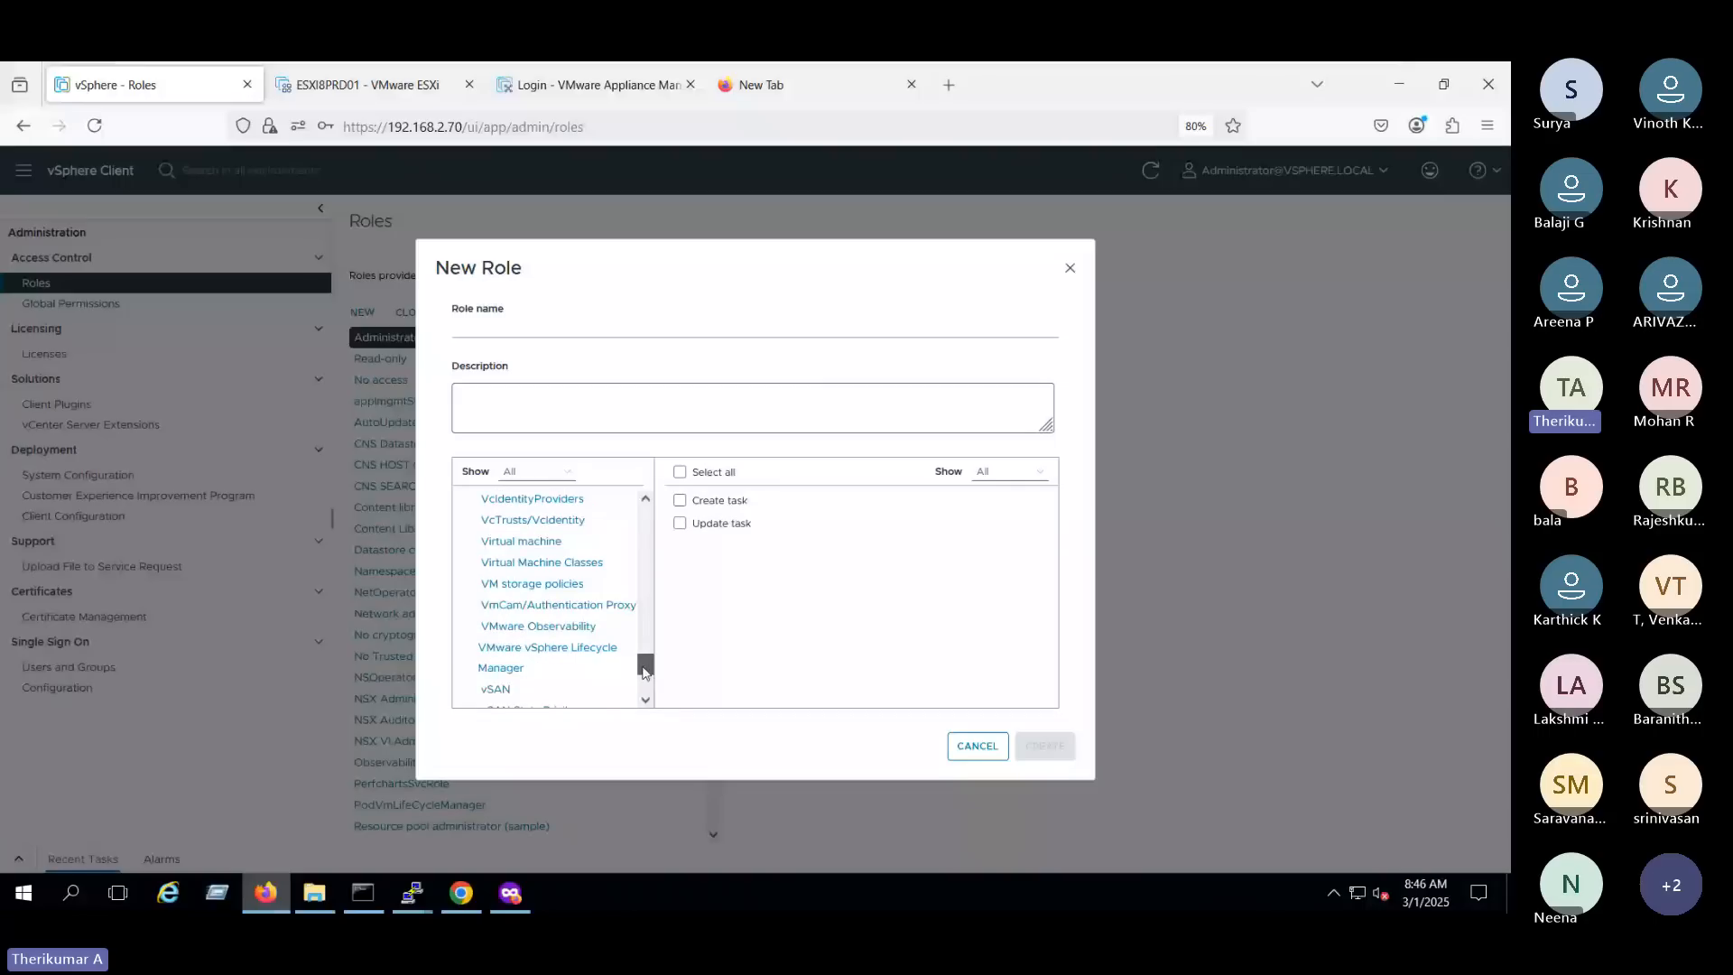
pyautogui.moveTo(644, 673); pyautogui.dragTo(649, 603)
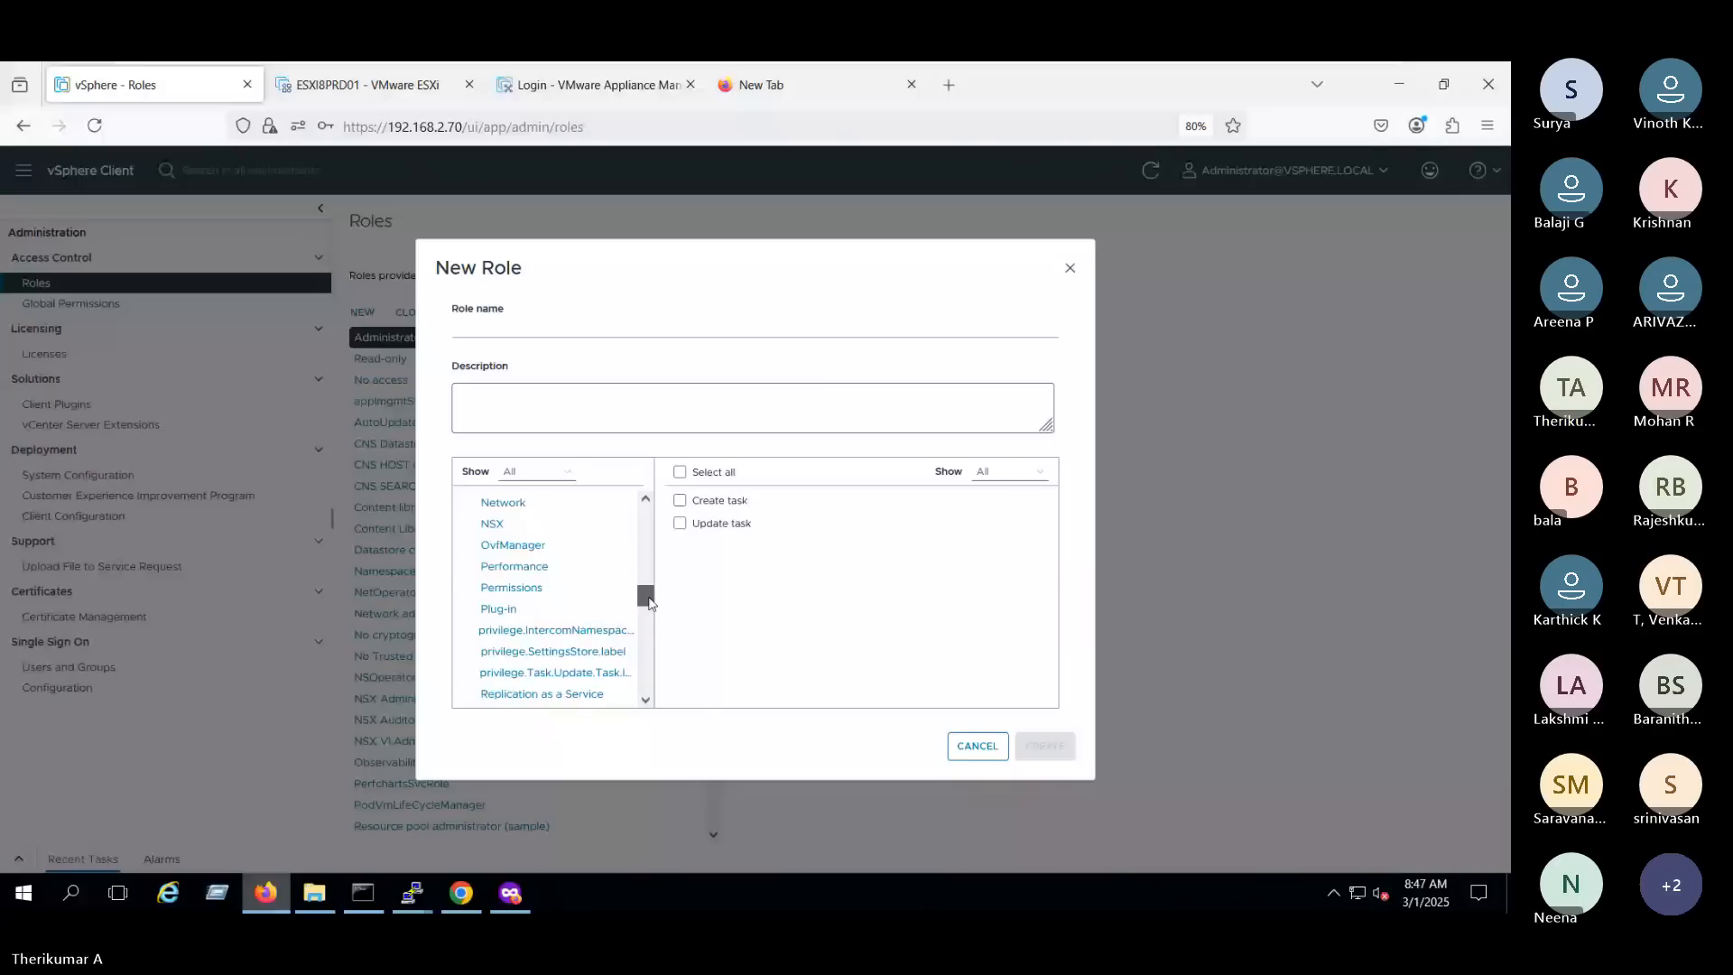
pyautogui.click(546, 569)
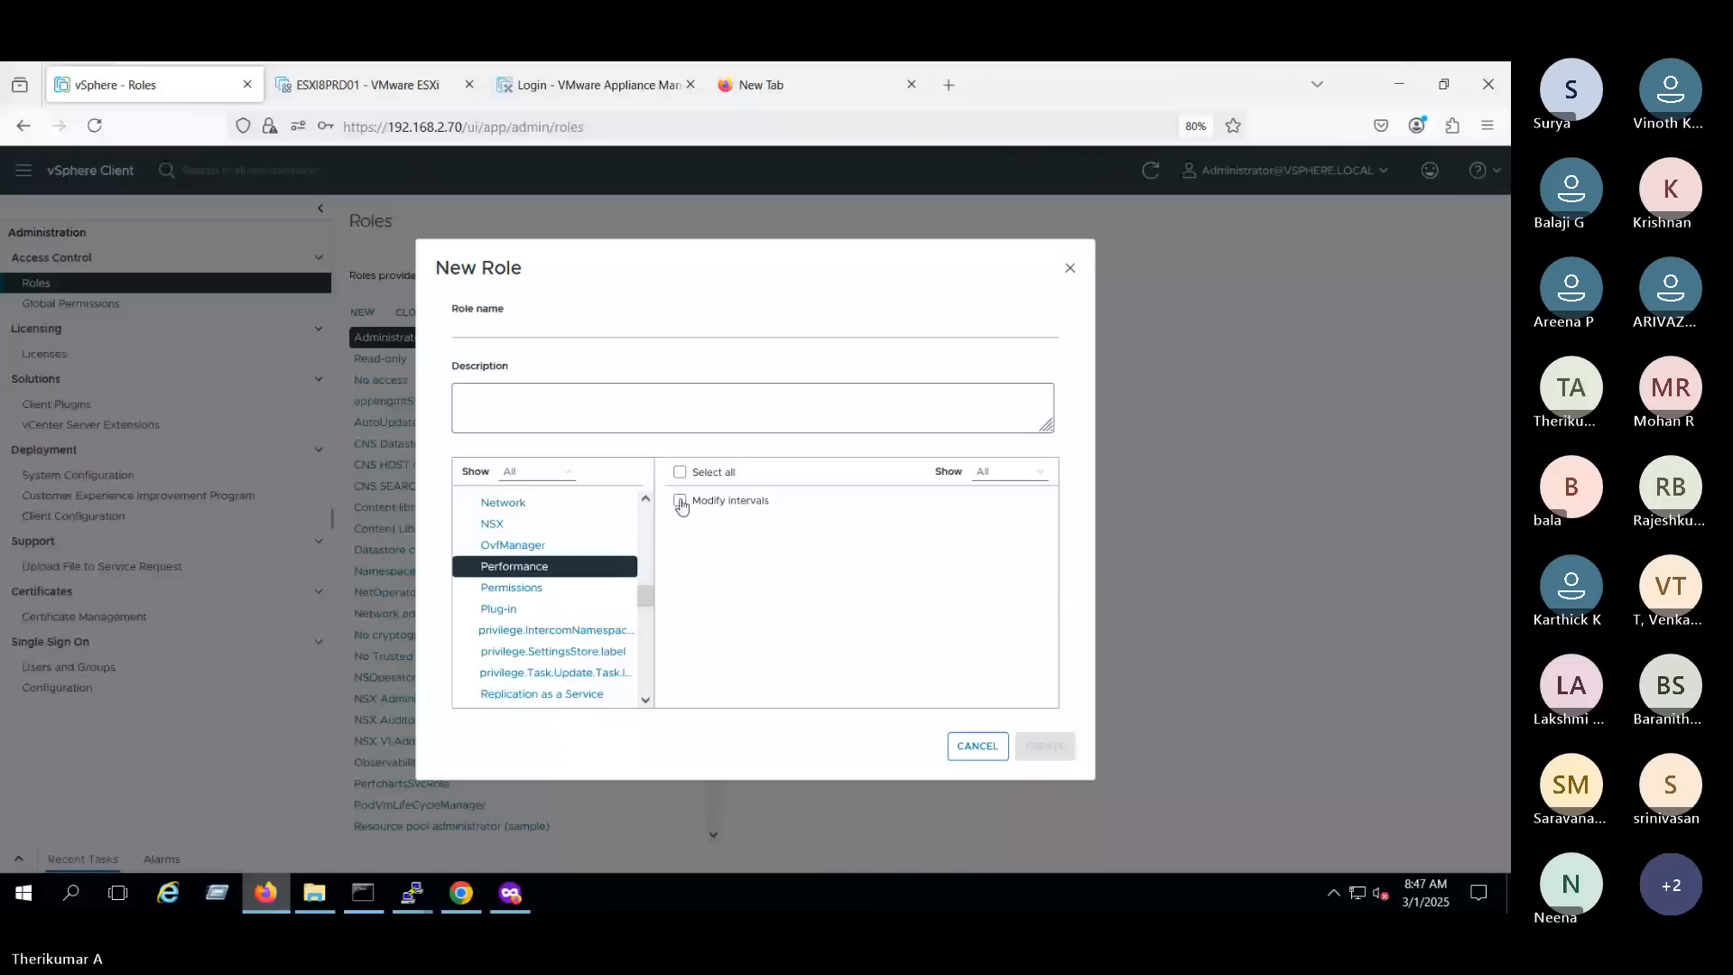
pyautogui.click(574, 591)
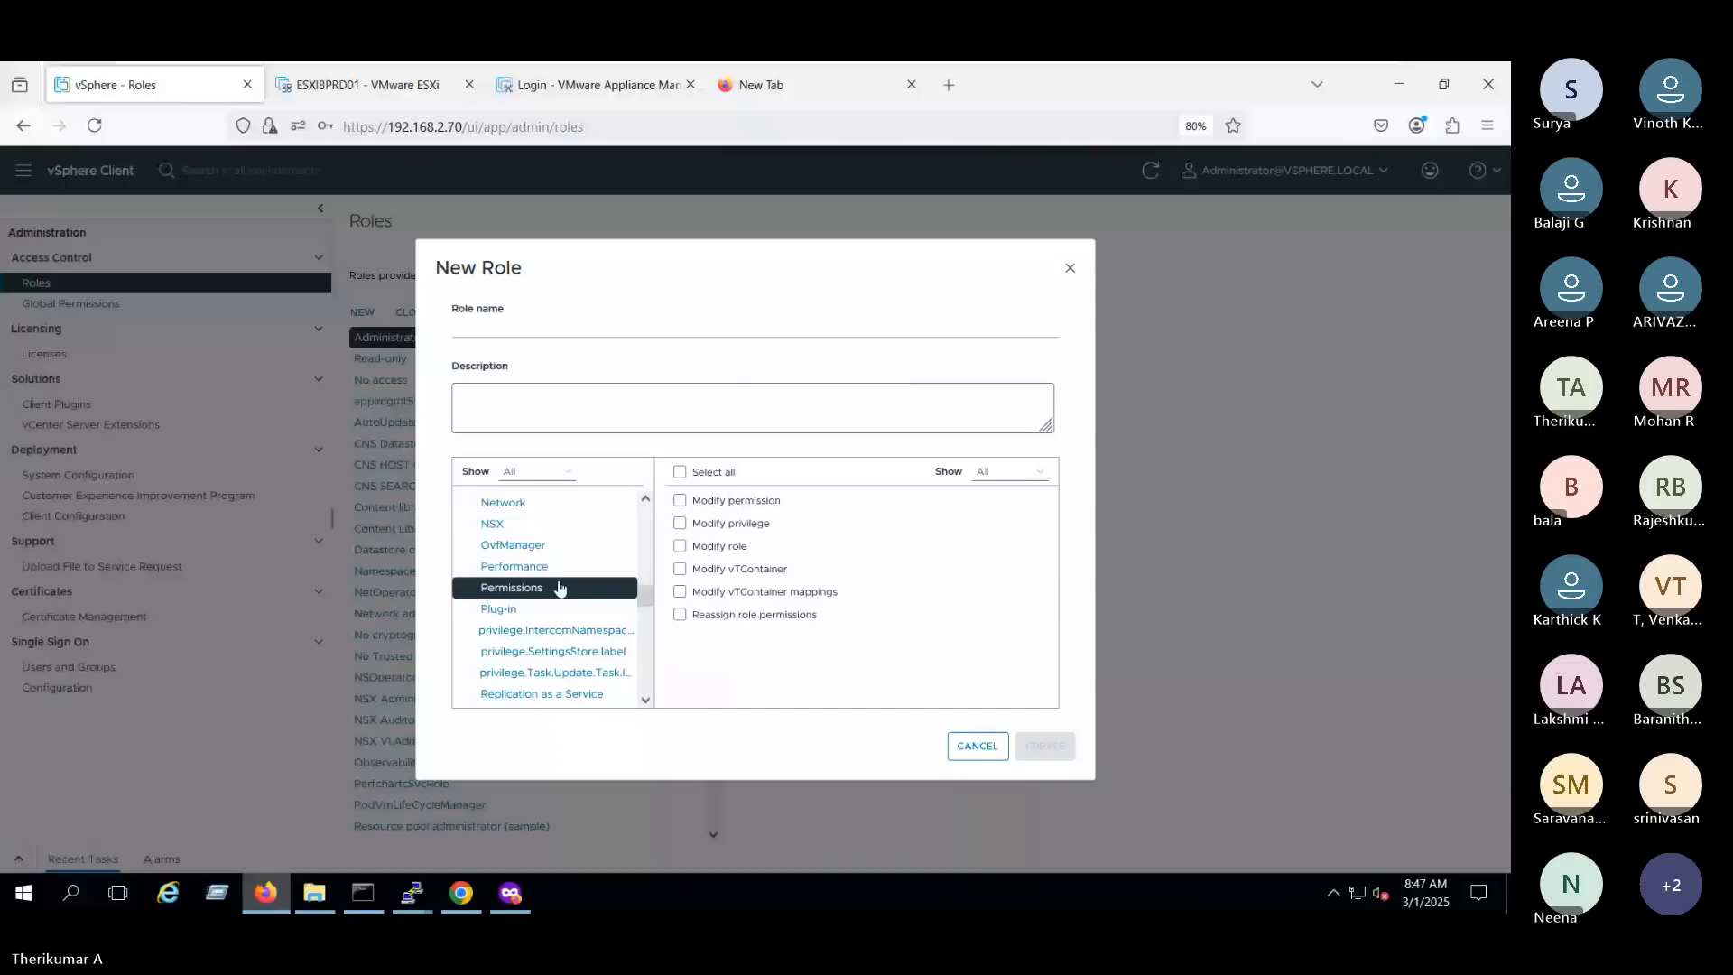
# - Create a role named Perfromance with the Modify intervals privilege from the Performance category
pyautogui.click(557, 577)
pyautogui.moveTo(649, 601); pyautogui.dragTo(651, 617)
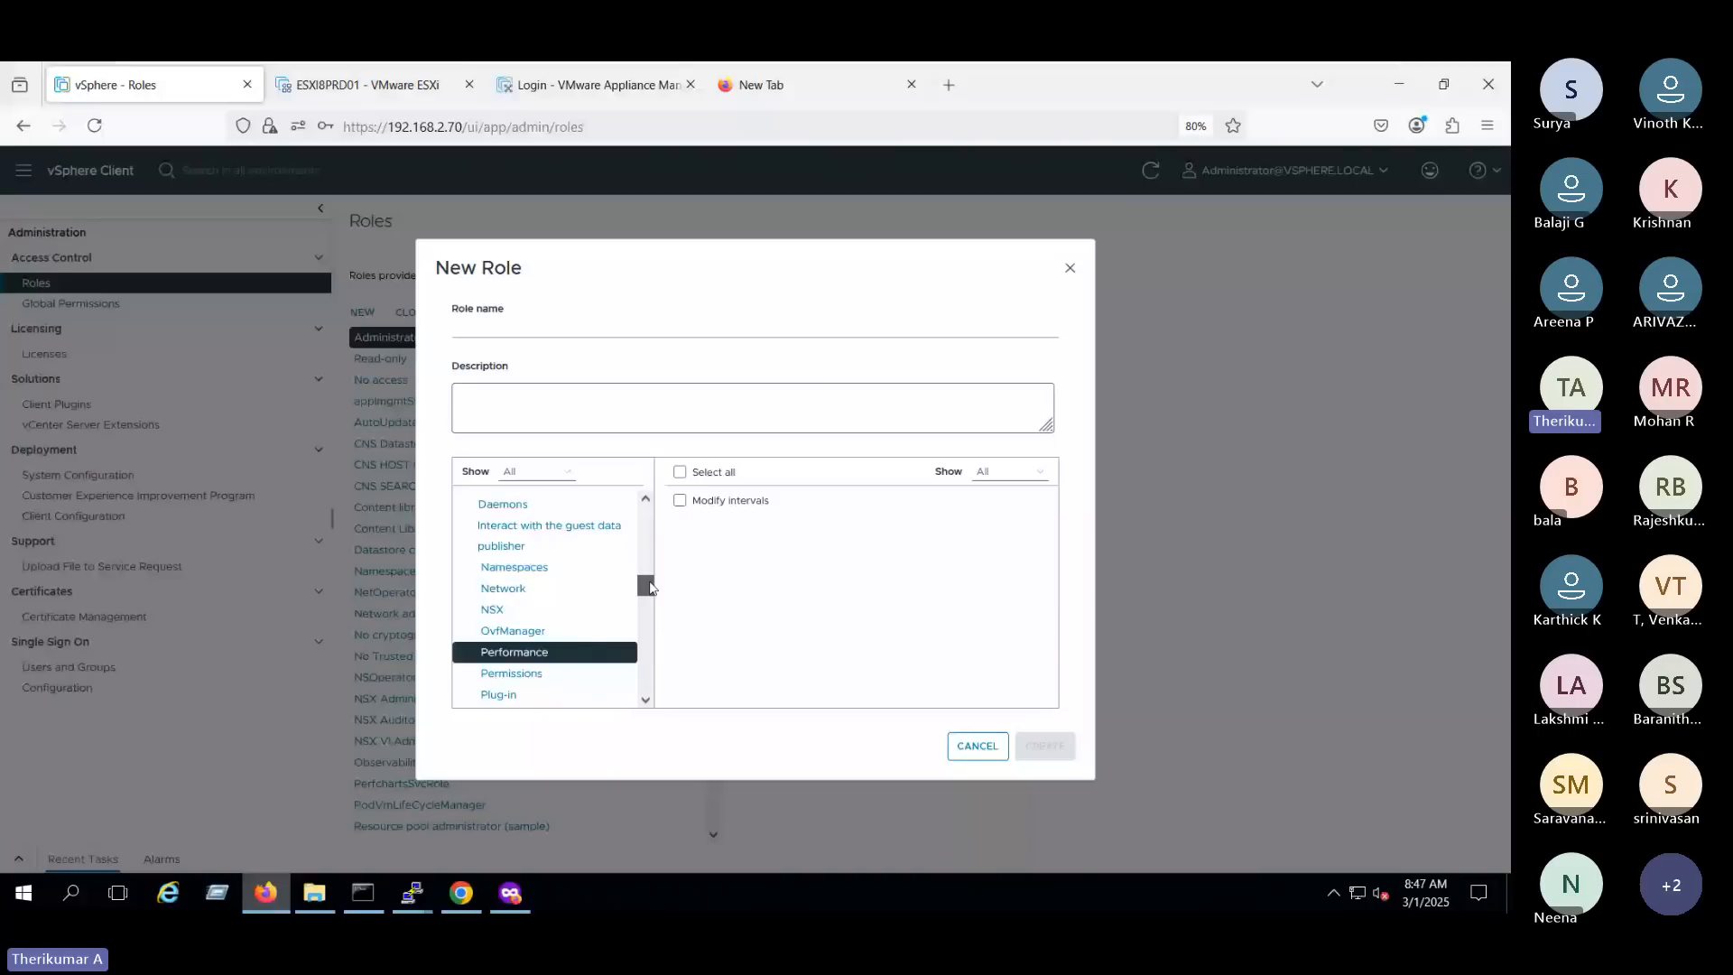
pyautogui.click(679, 500)
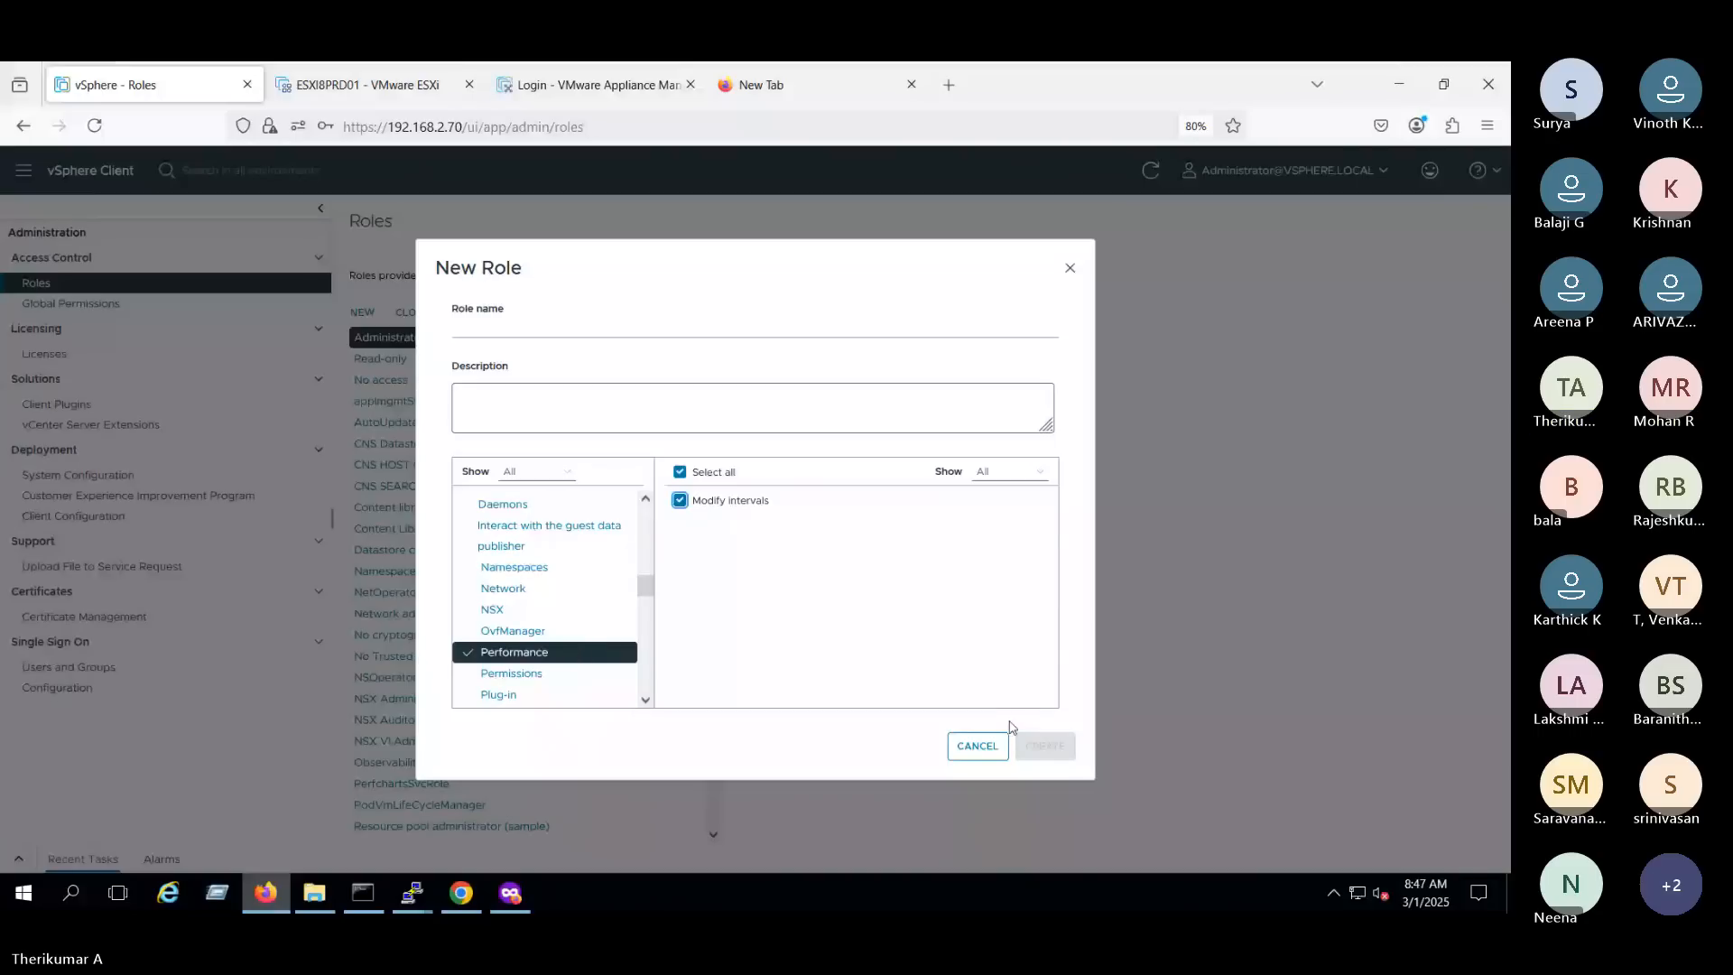
pyautogui.click(530, 327)
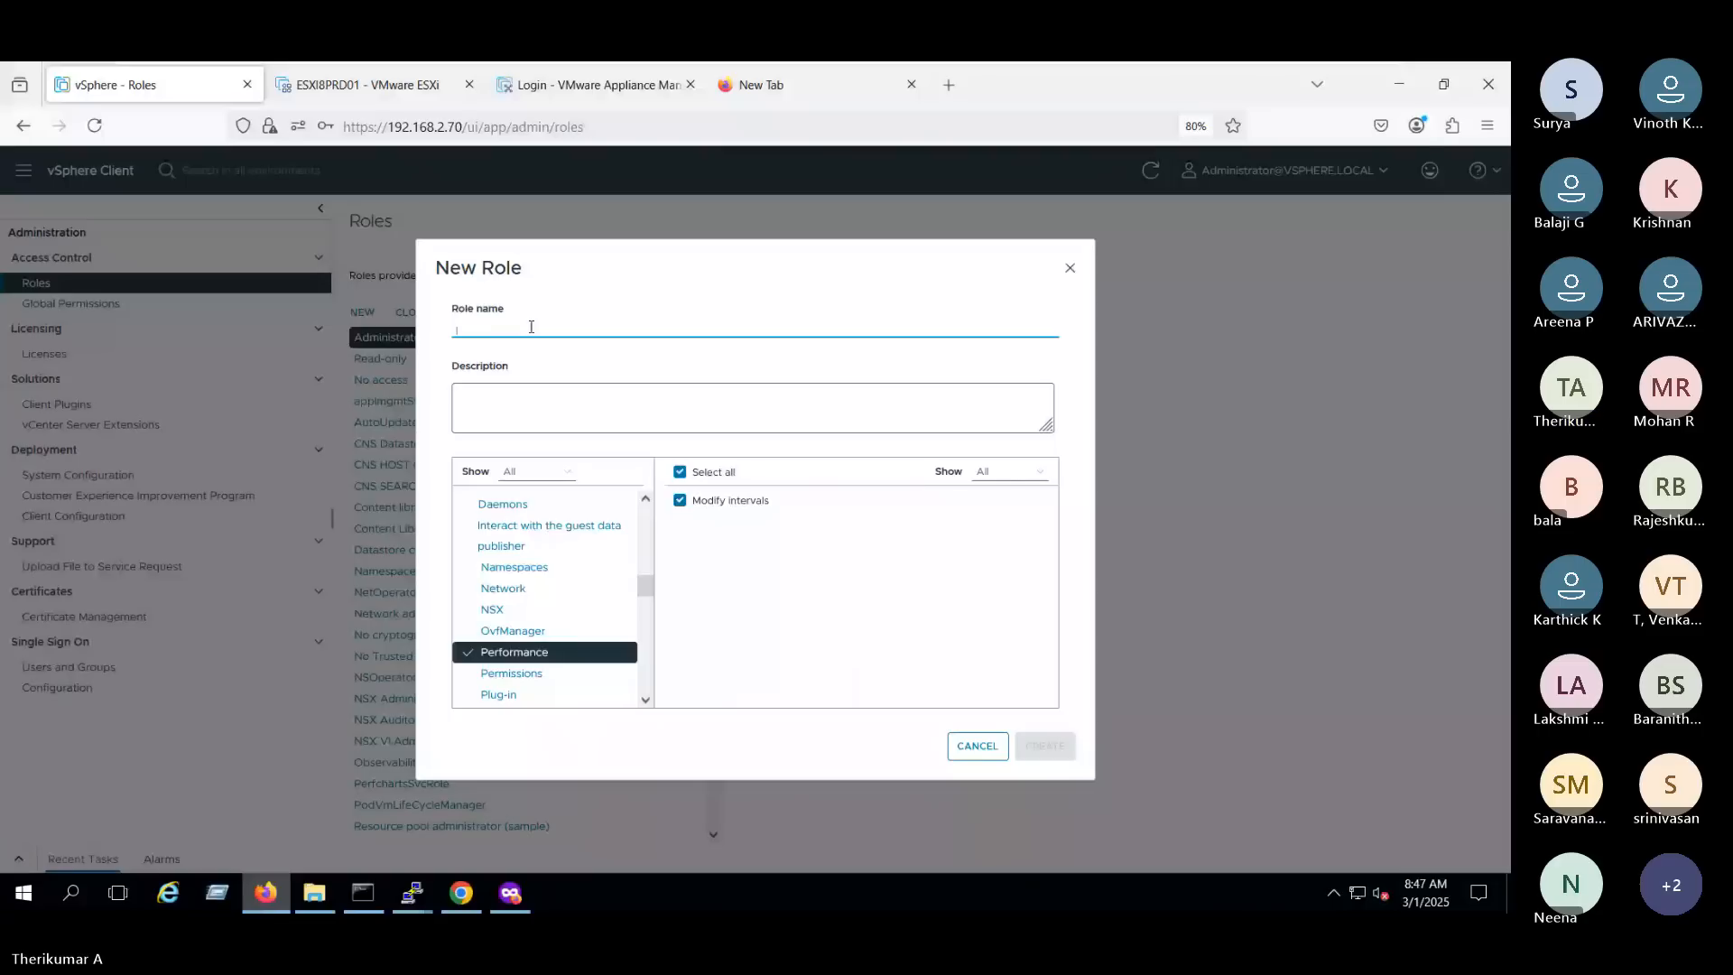
pyautogui.write('Perfromance')
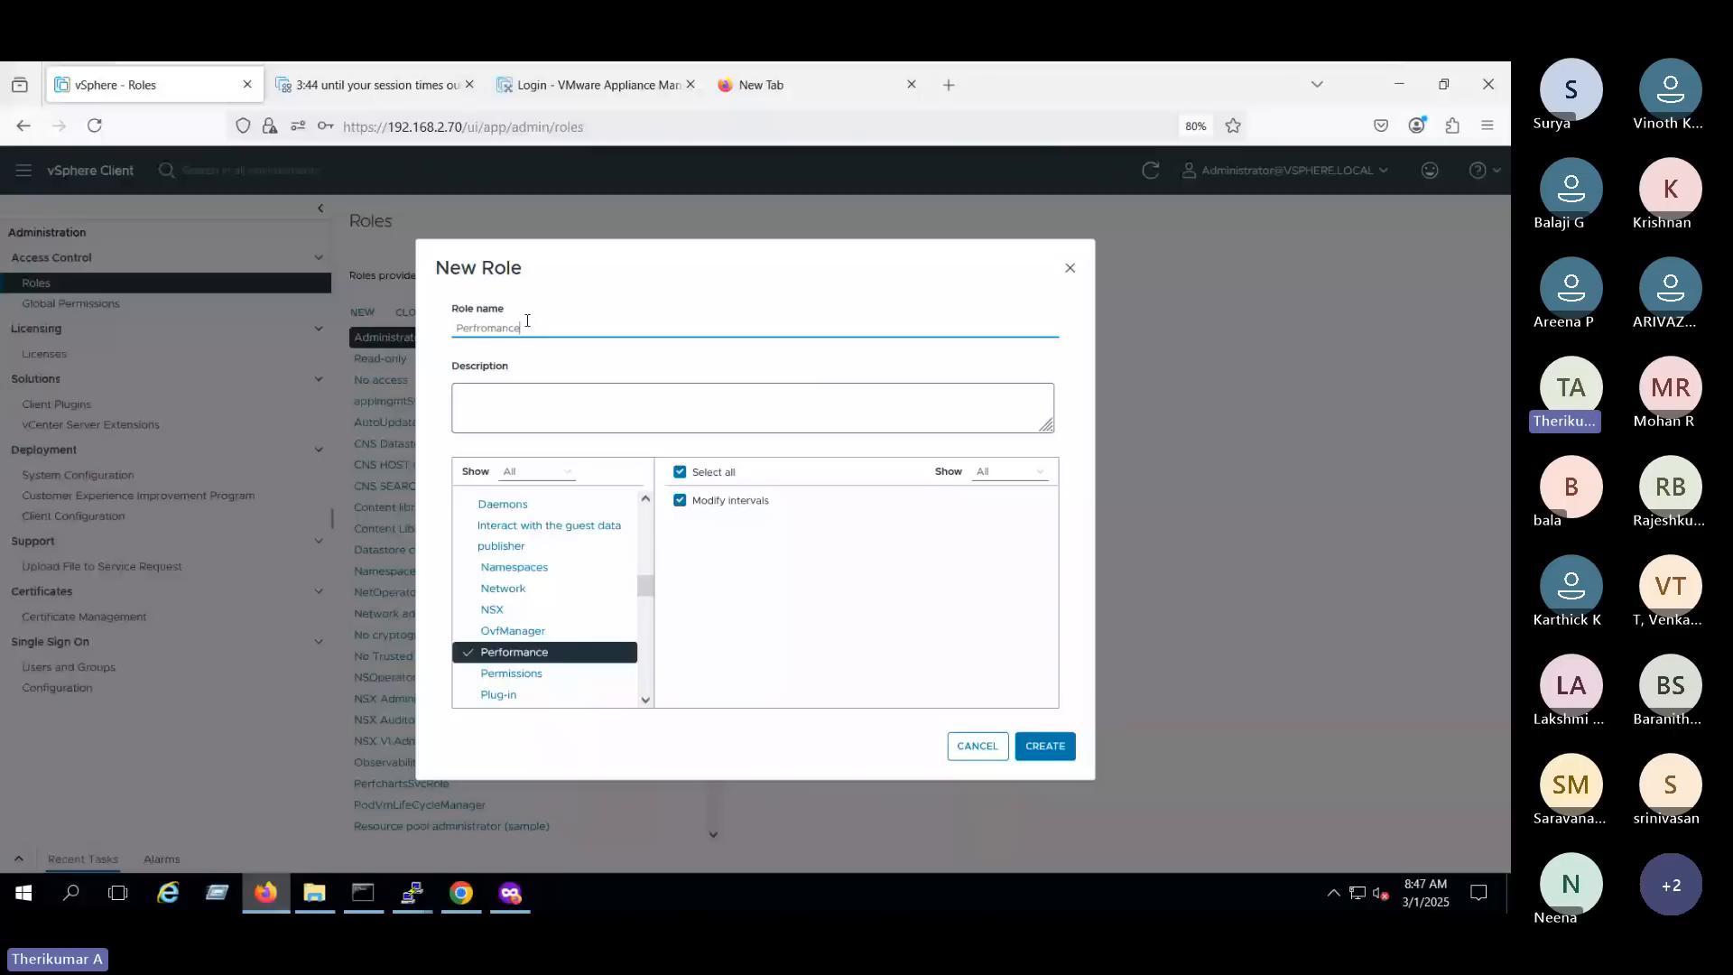
pyautogui.click(1045, 747)
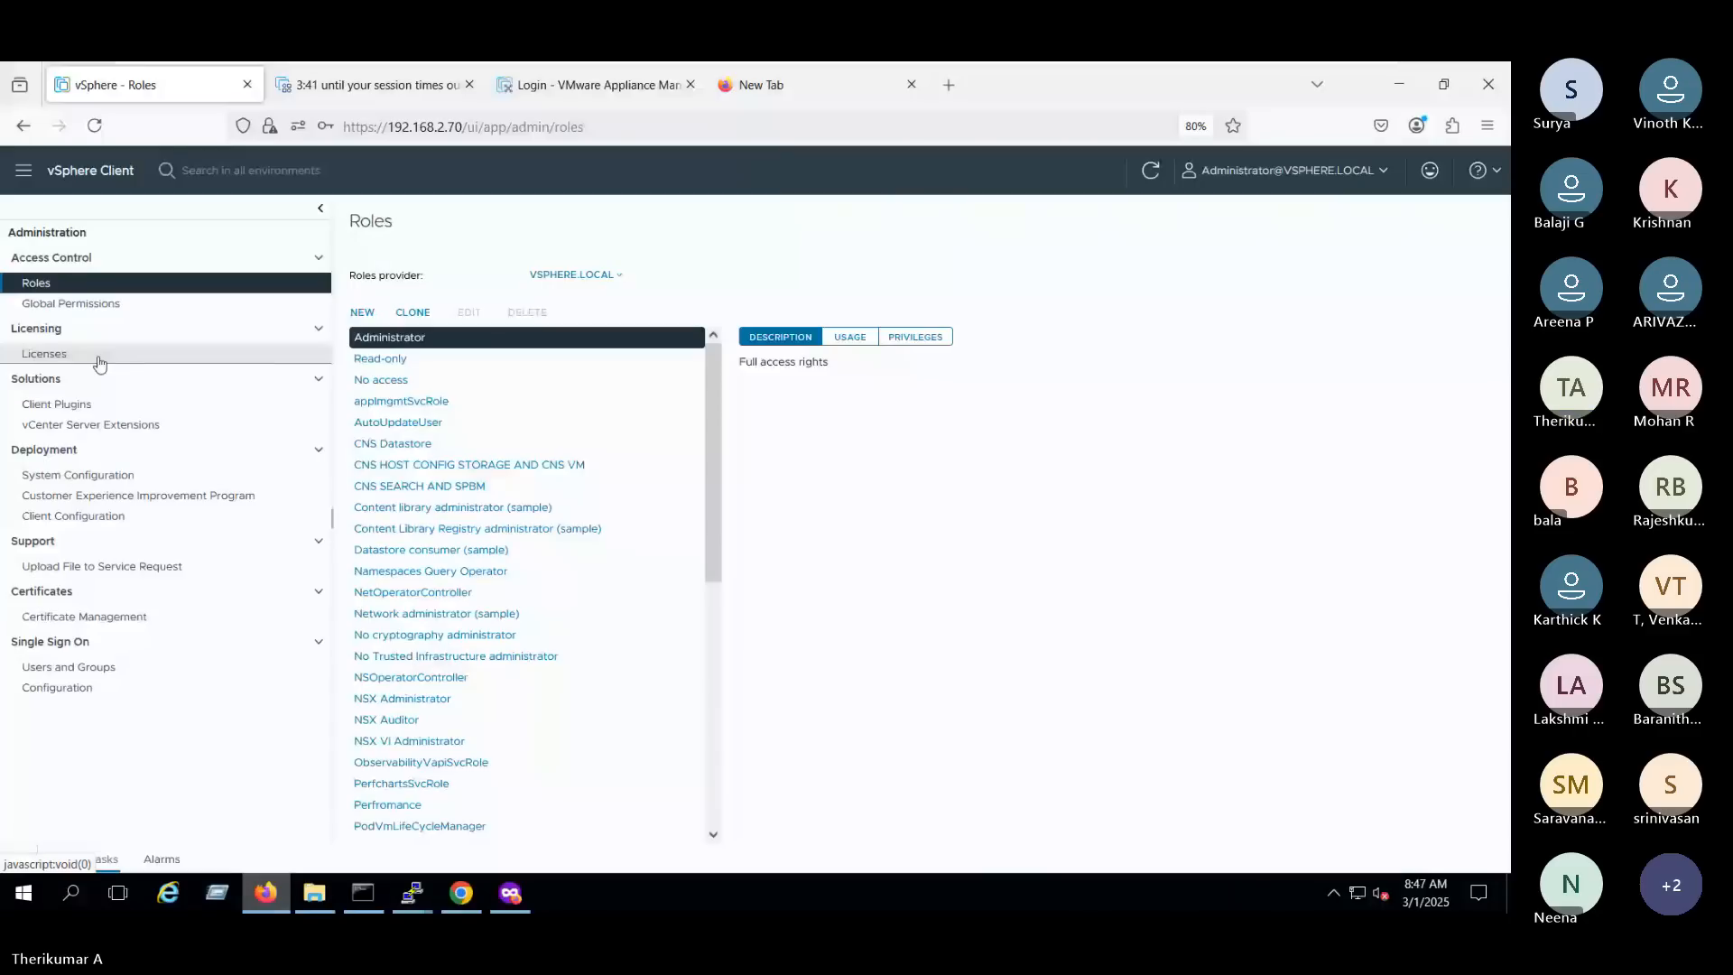
# - Change the global permission role of user L2 to Perfromance, propagated to children
pyautogui.click(74, 307)
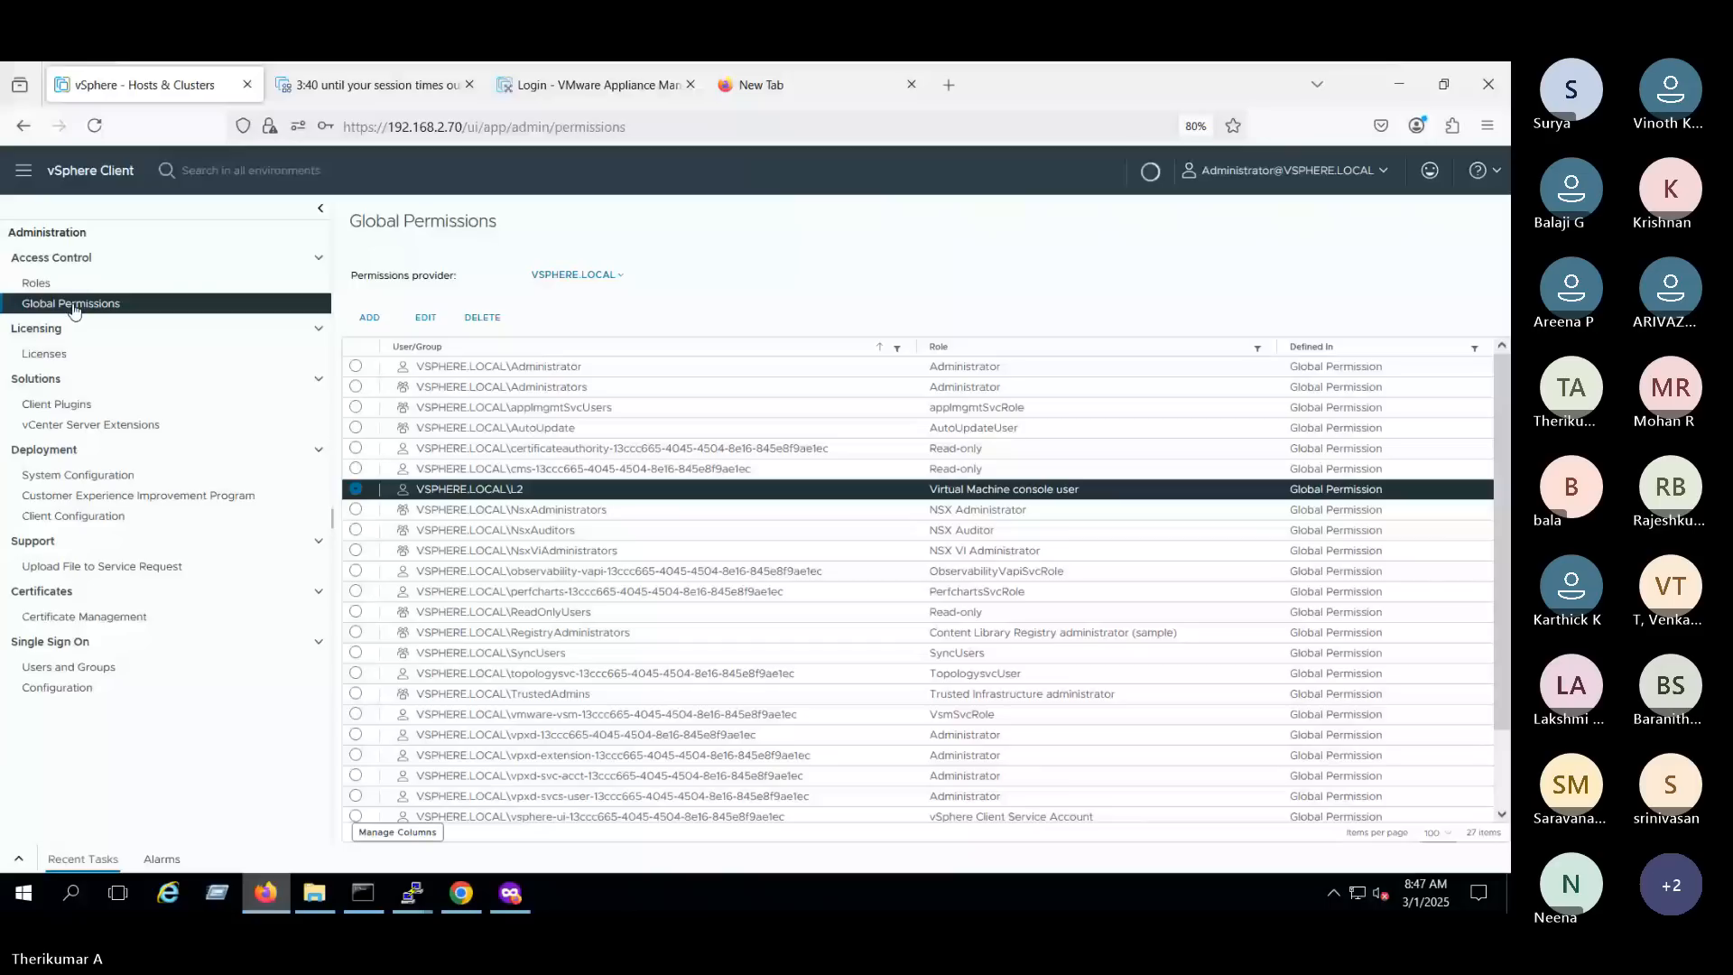
pyautogui.click(485, 492)
pyautogui.click(426, 317)
pyautogui.click(742, 511)
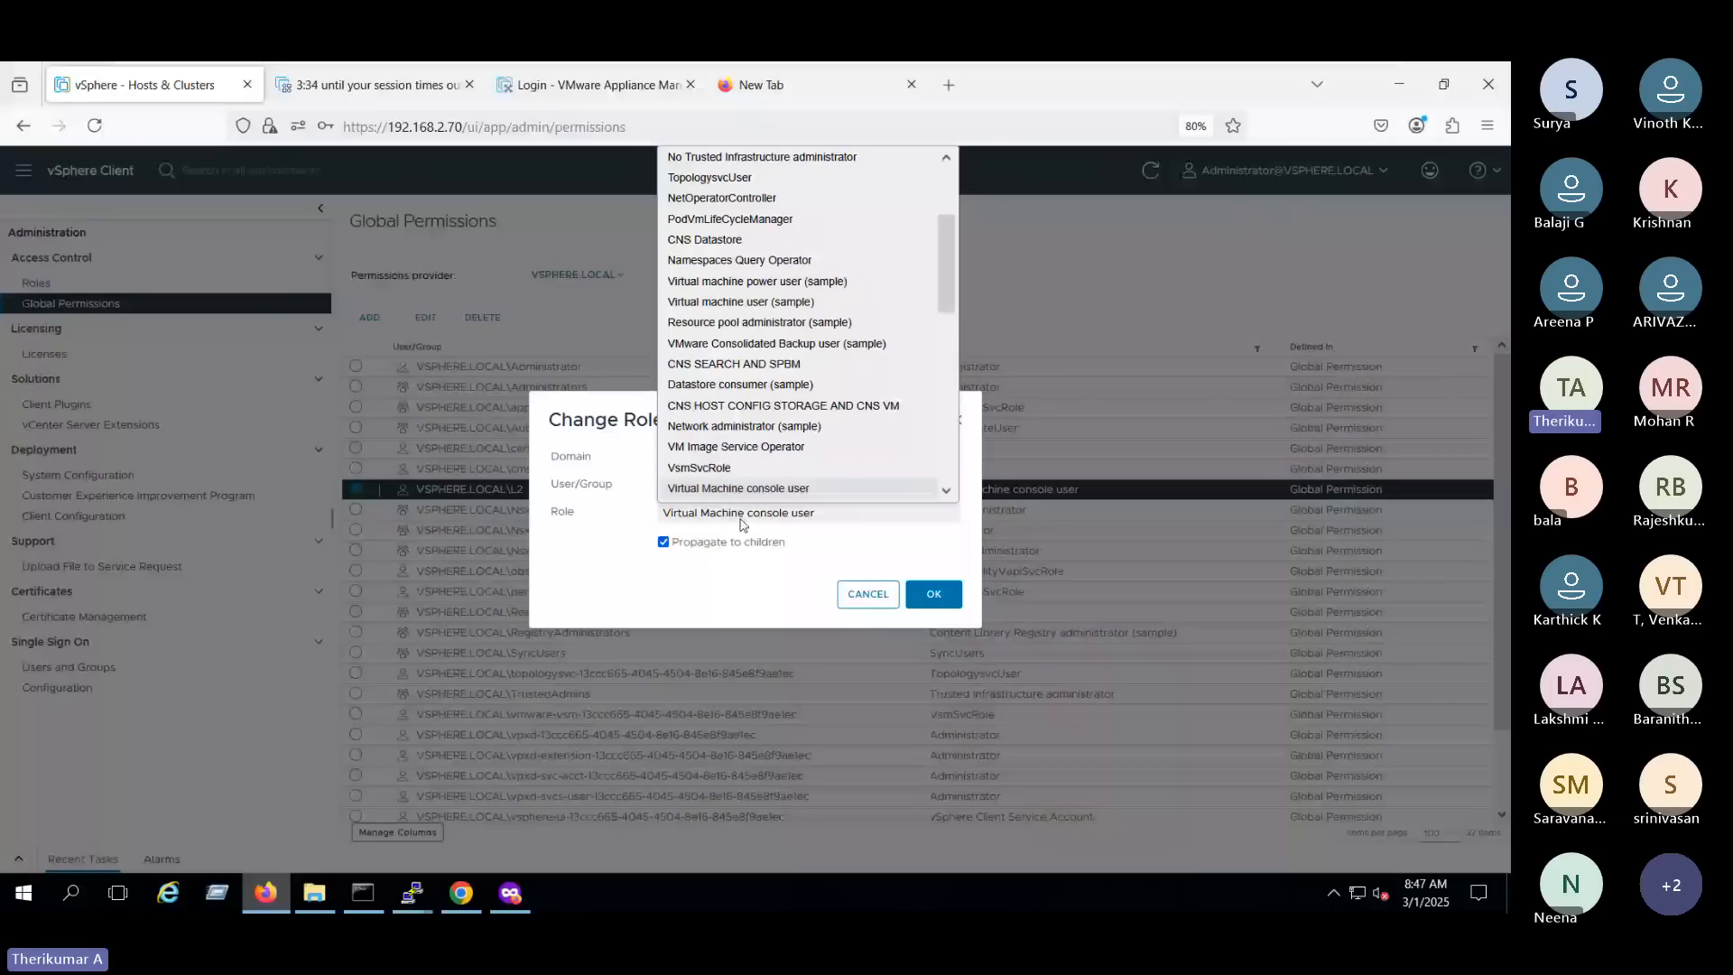
pyautogui.scroll(-5, 767, 451)
pyautogui.click(742, 467)
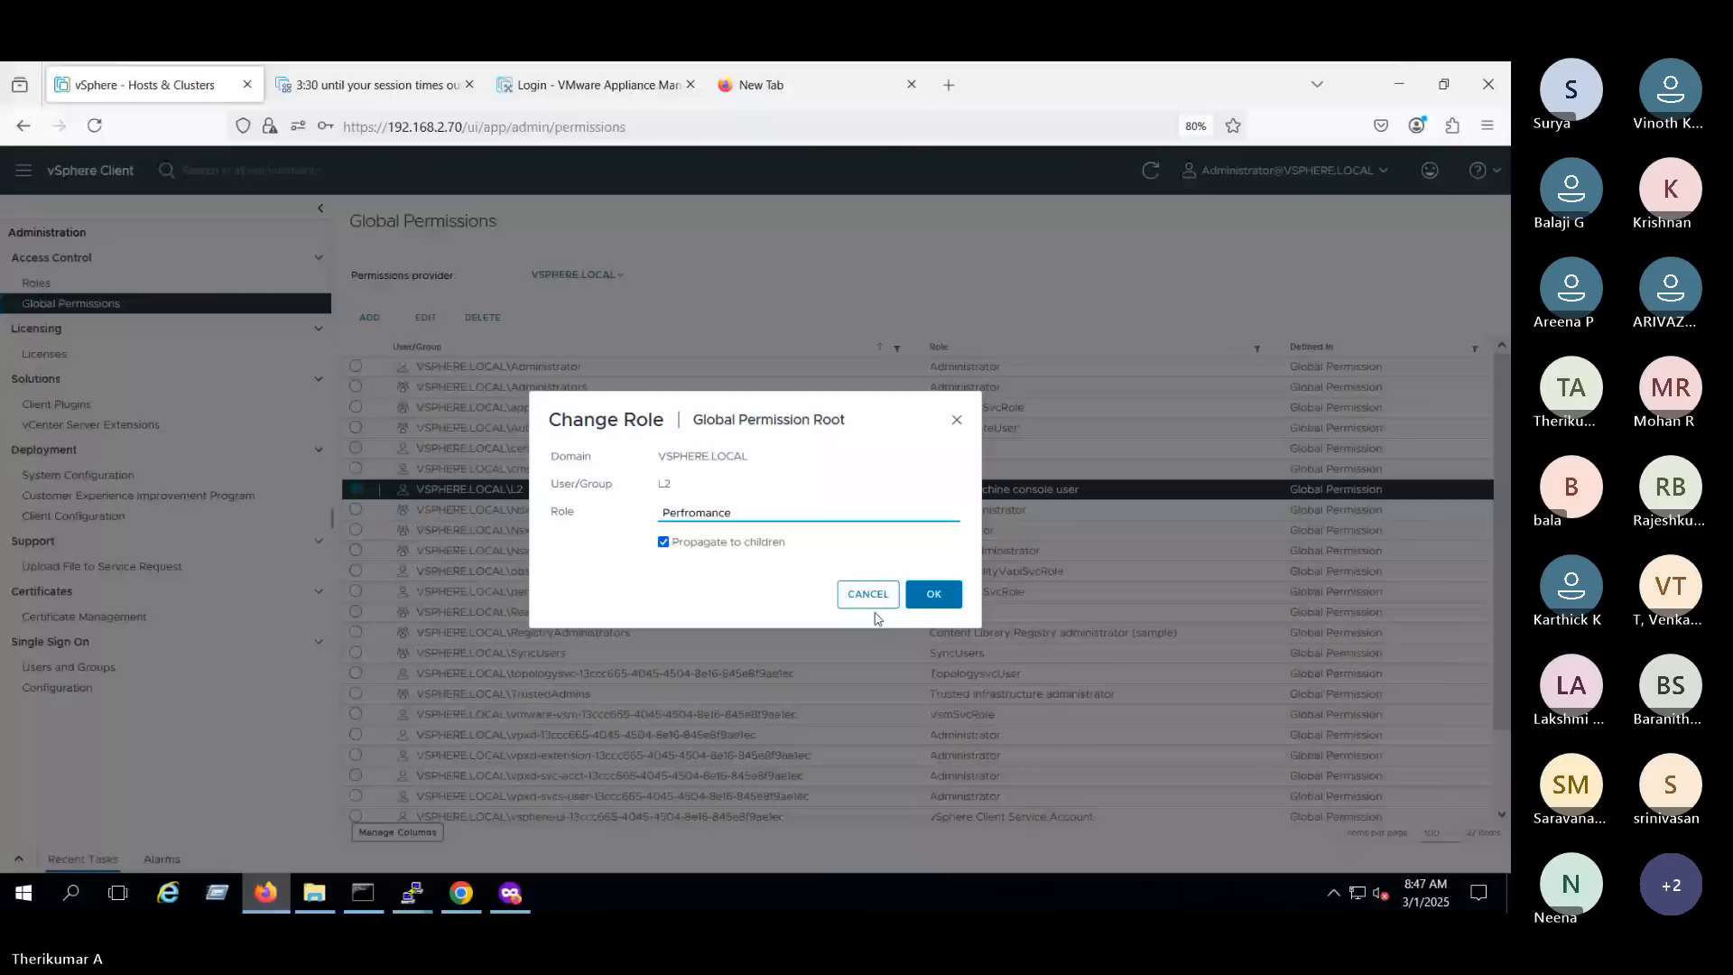
pyautogui.click(872, 604)
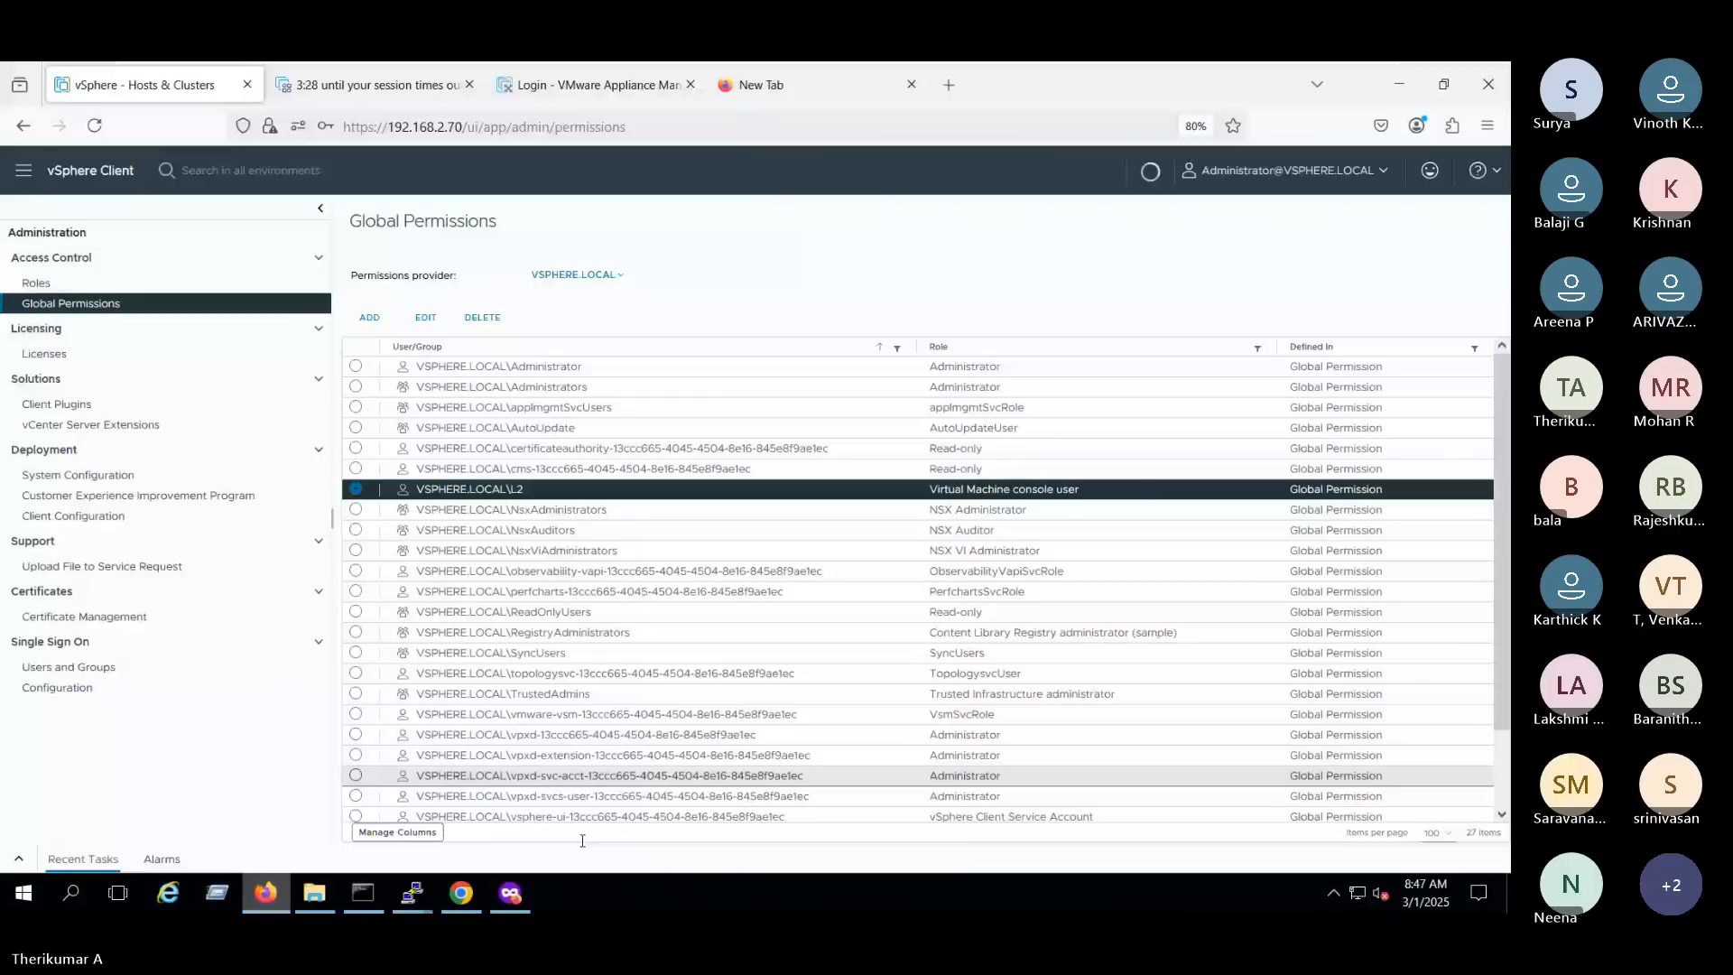
# - Switch to the private browser window, close the WINWEB02PRDVM console and sign in to vSphere again as L2
pyautogui.click(510, 893)
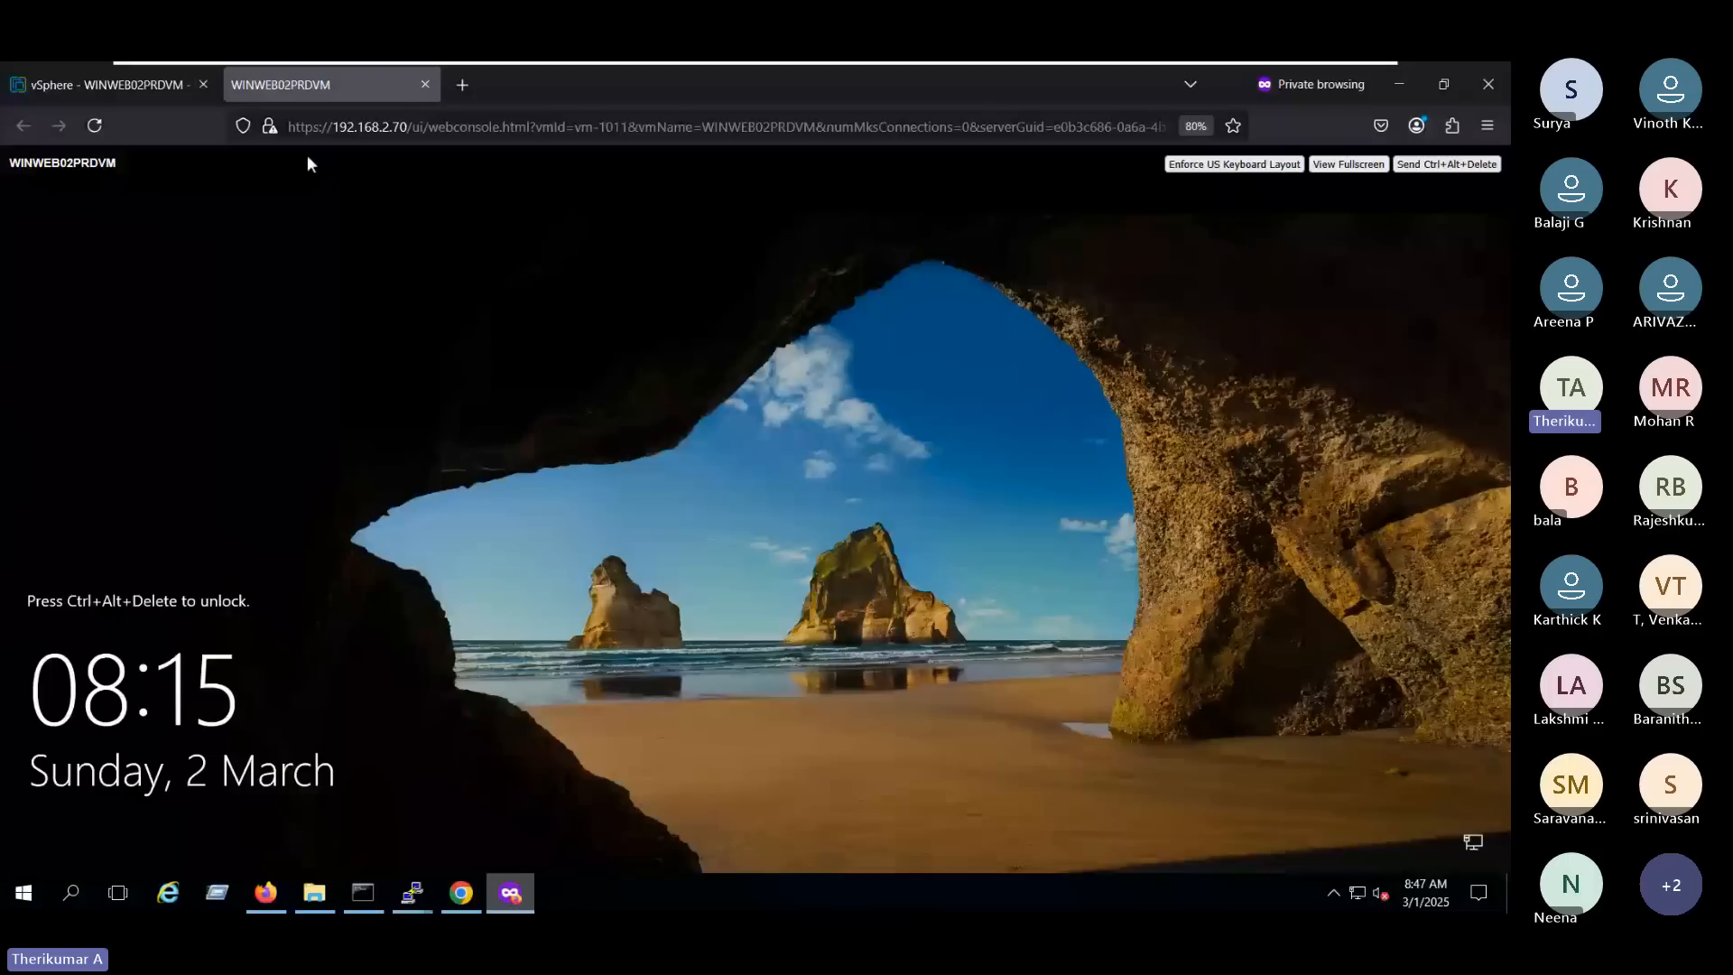
pyautogui.hotkey('ctrl', 'w')
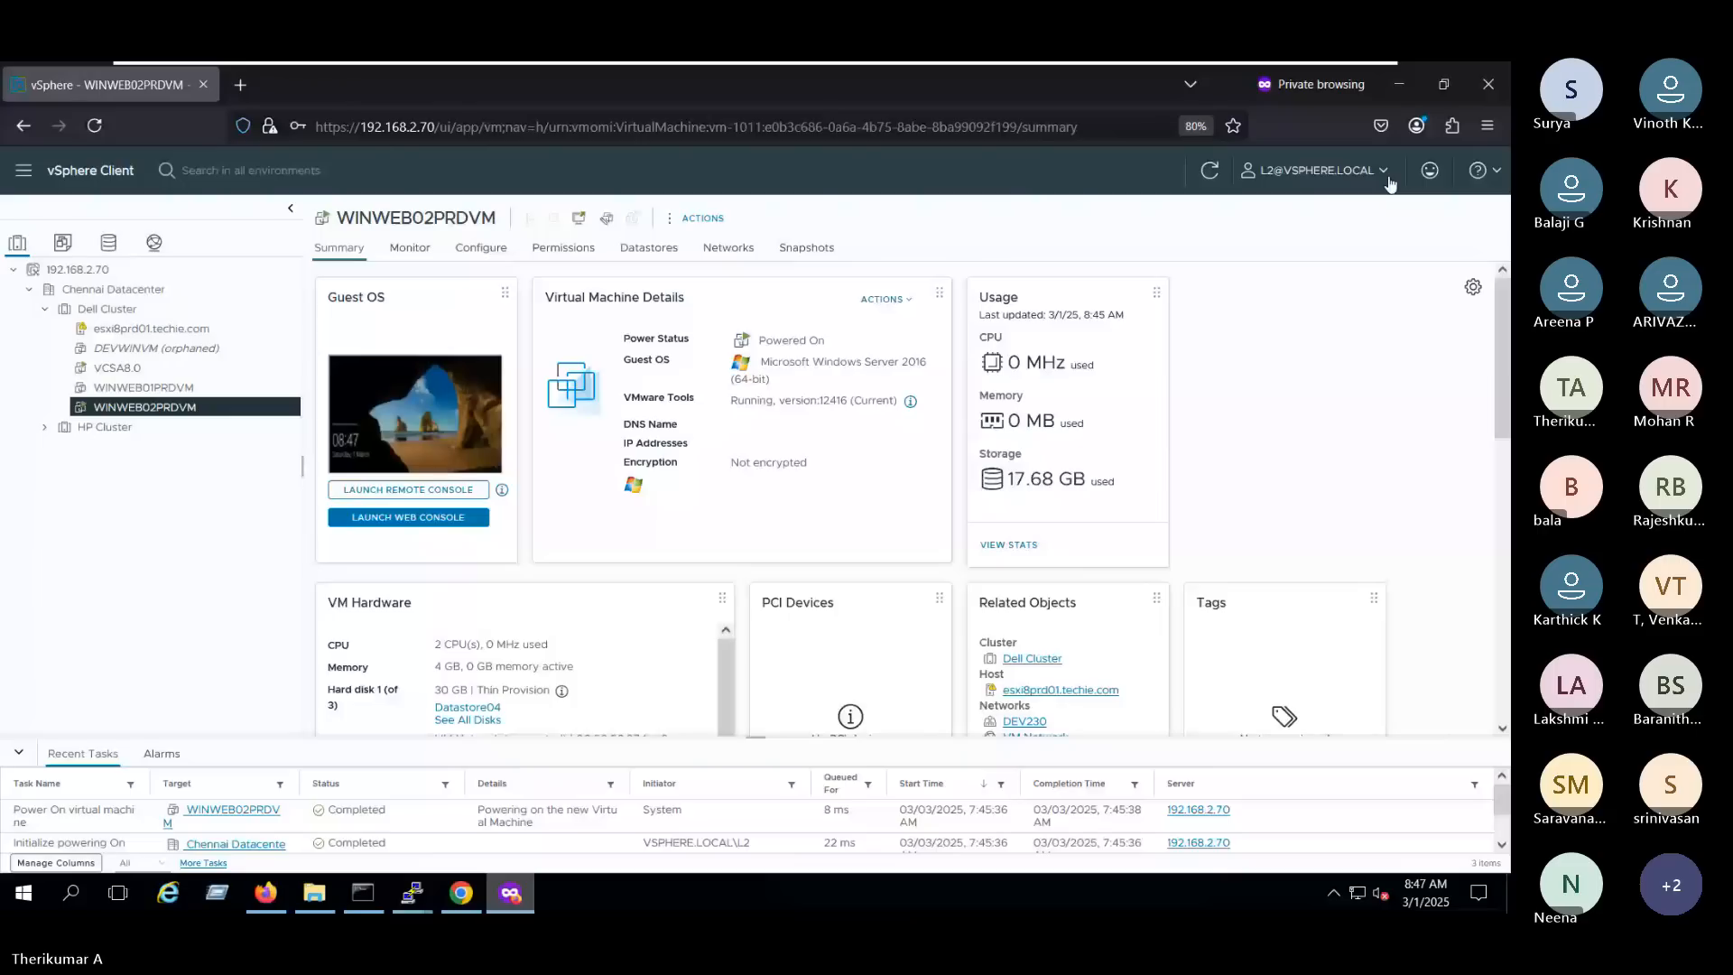
pyautogui.press('F5')
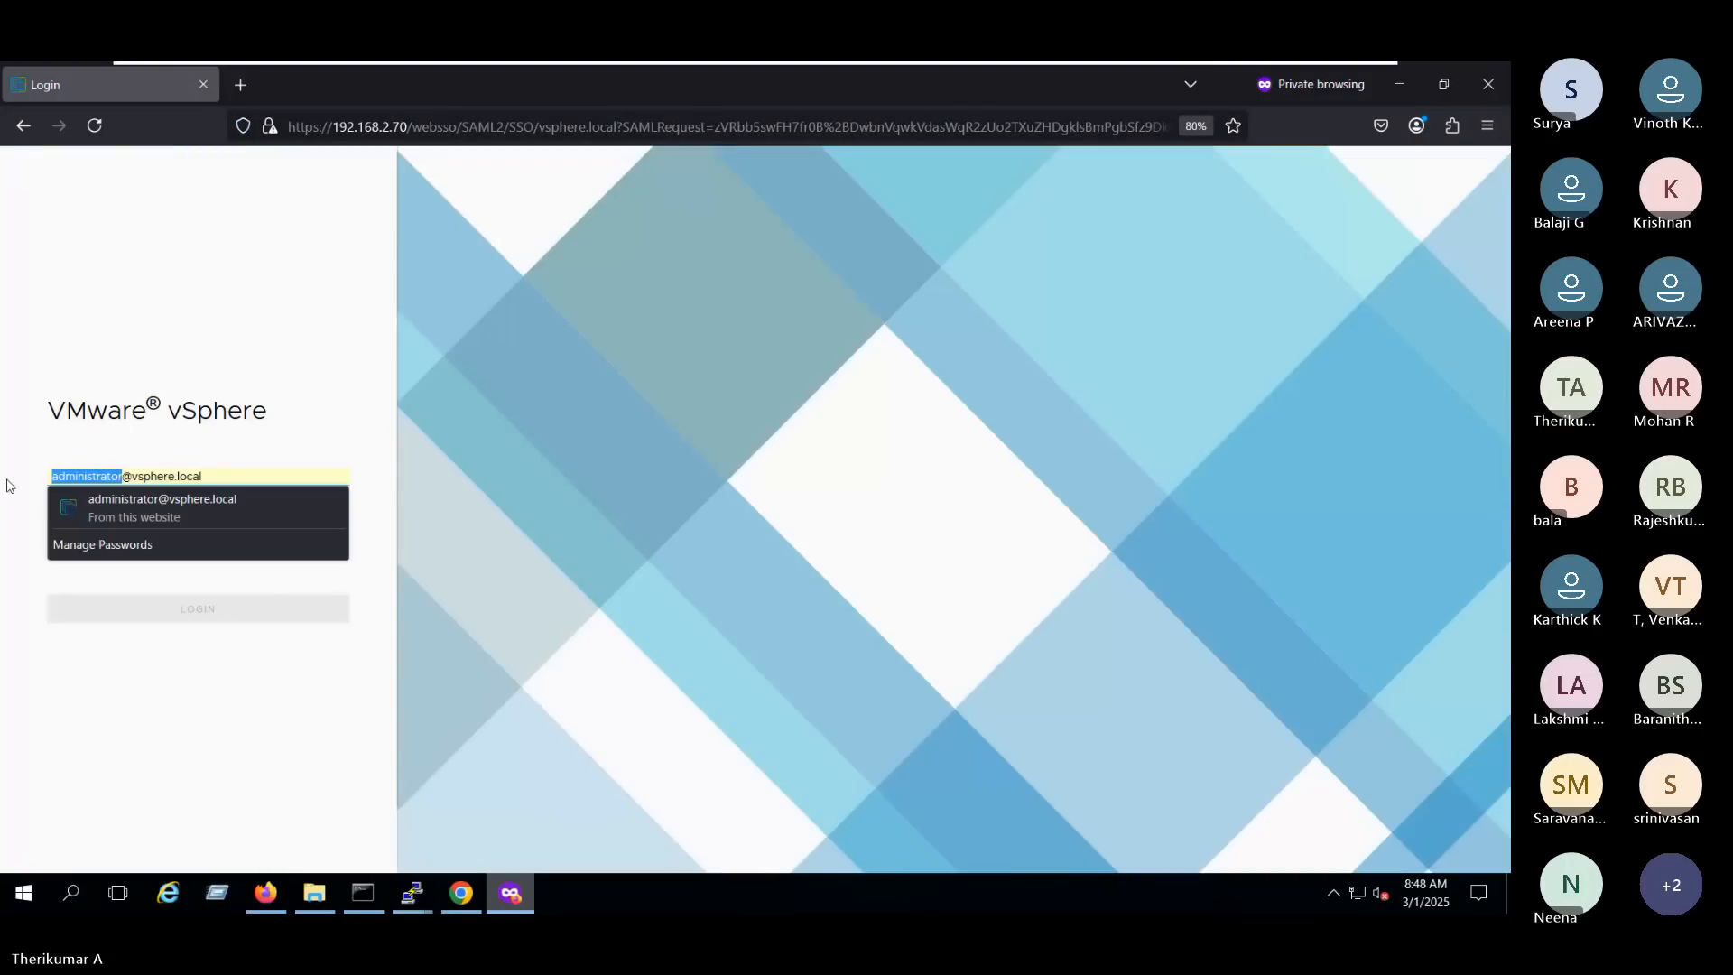
pyautogui.write('L2')
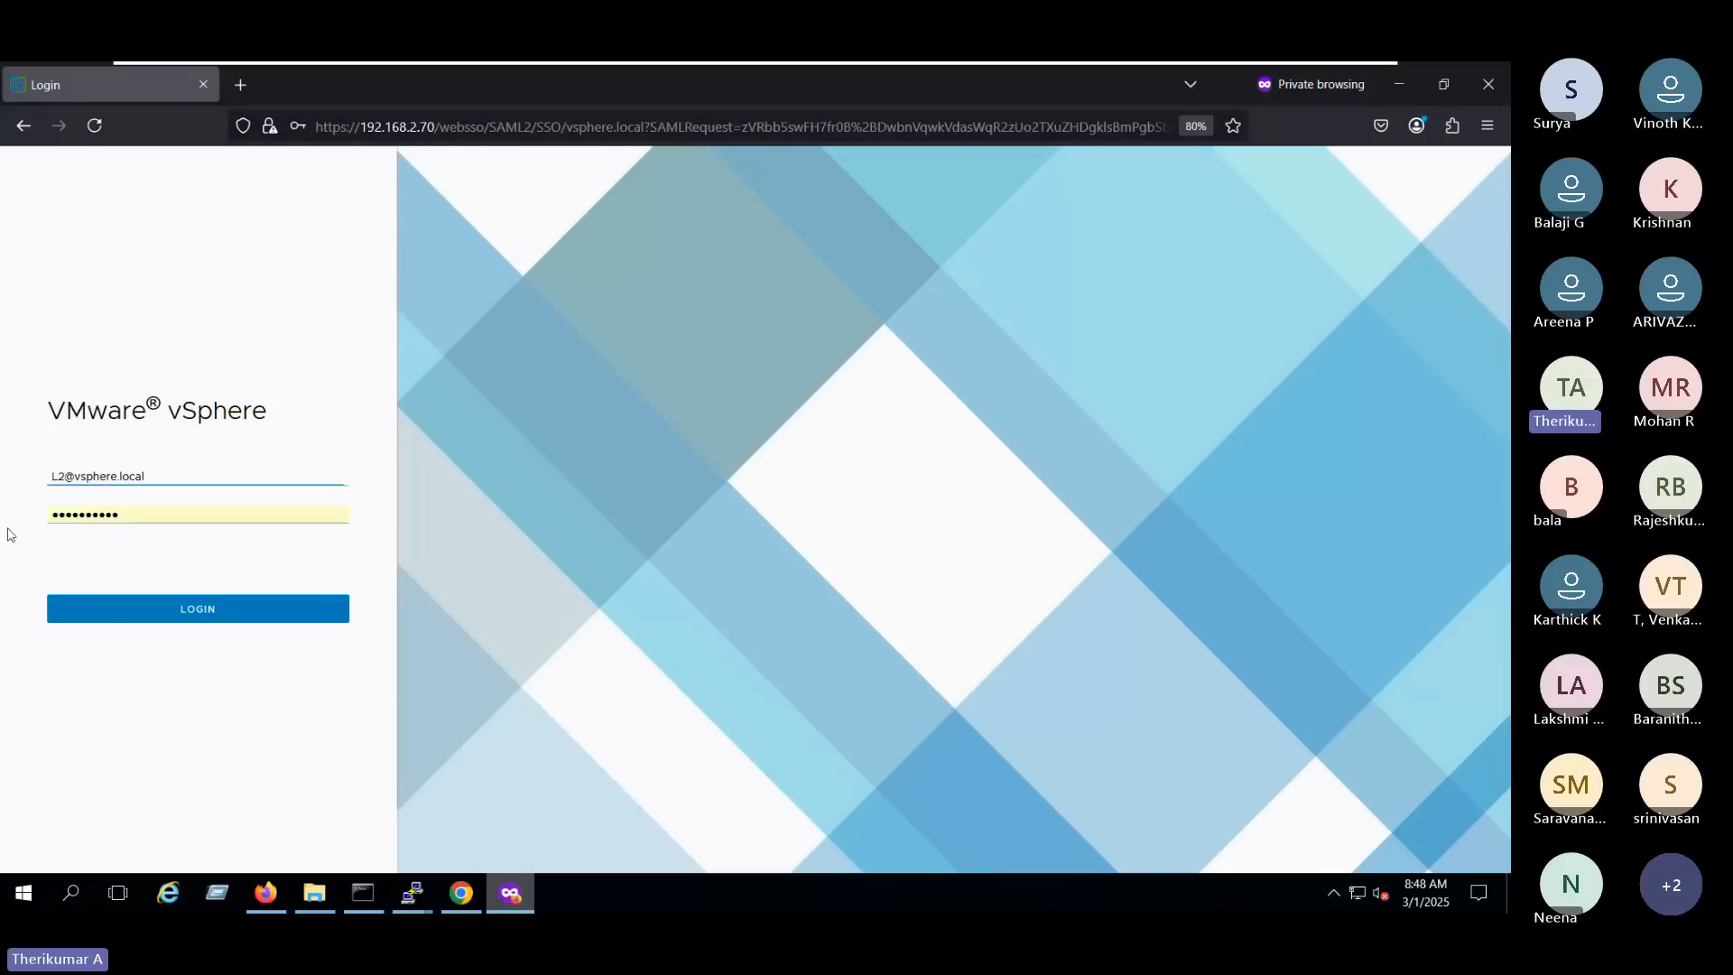
pyautogui.press('Return')
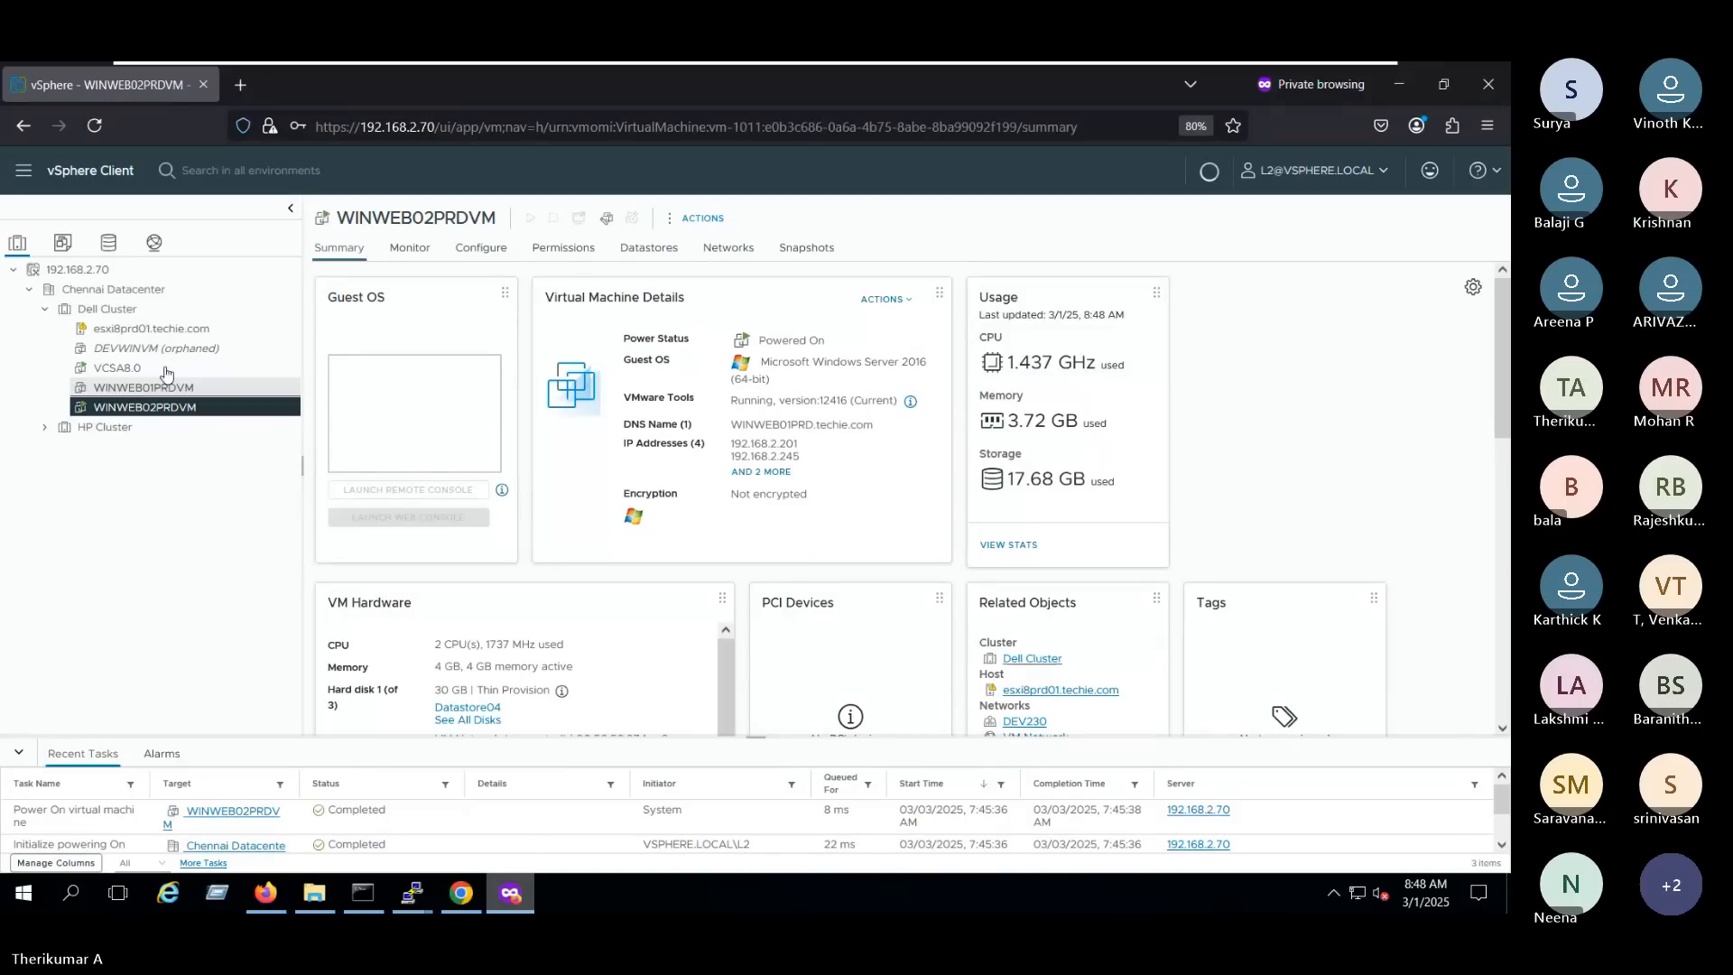
# - Check which actions, including the power operations, L2 is offered on the VCSA8.0 virtual machine
pyautogui.click(167, 367)
pyautogui.rightClick(166, 367)
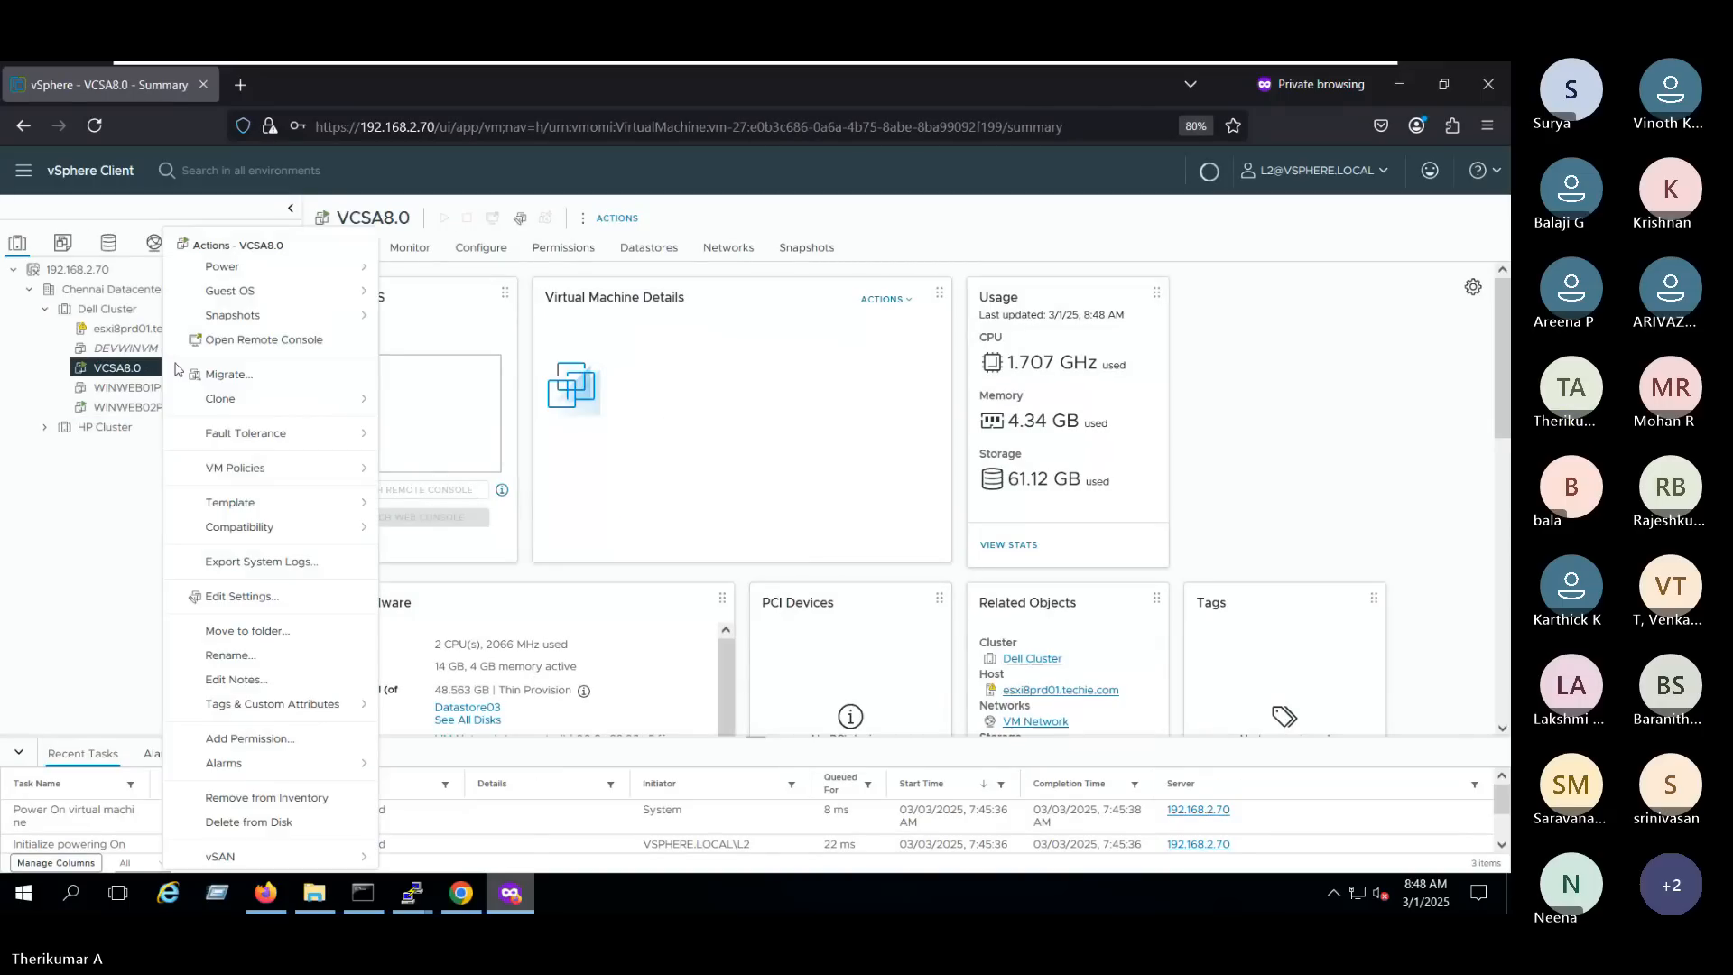
pyautogui.moveTo(339, 267)
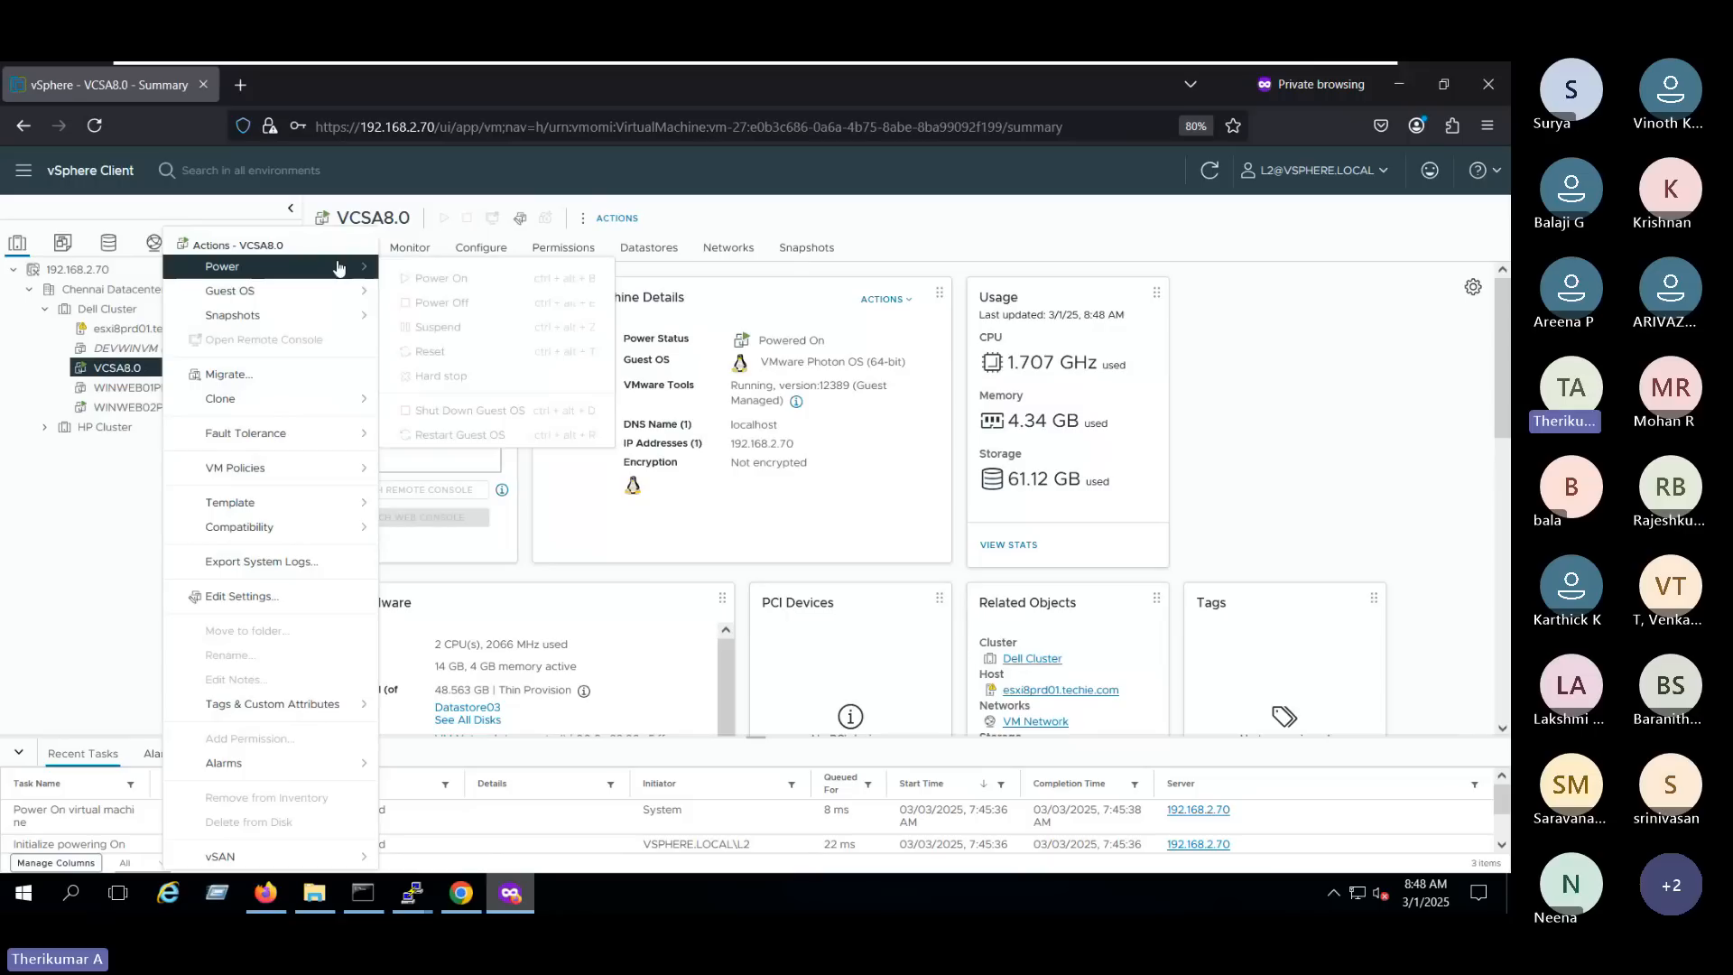
pyautogui.click(102, 496)
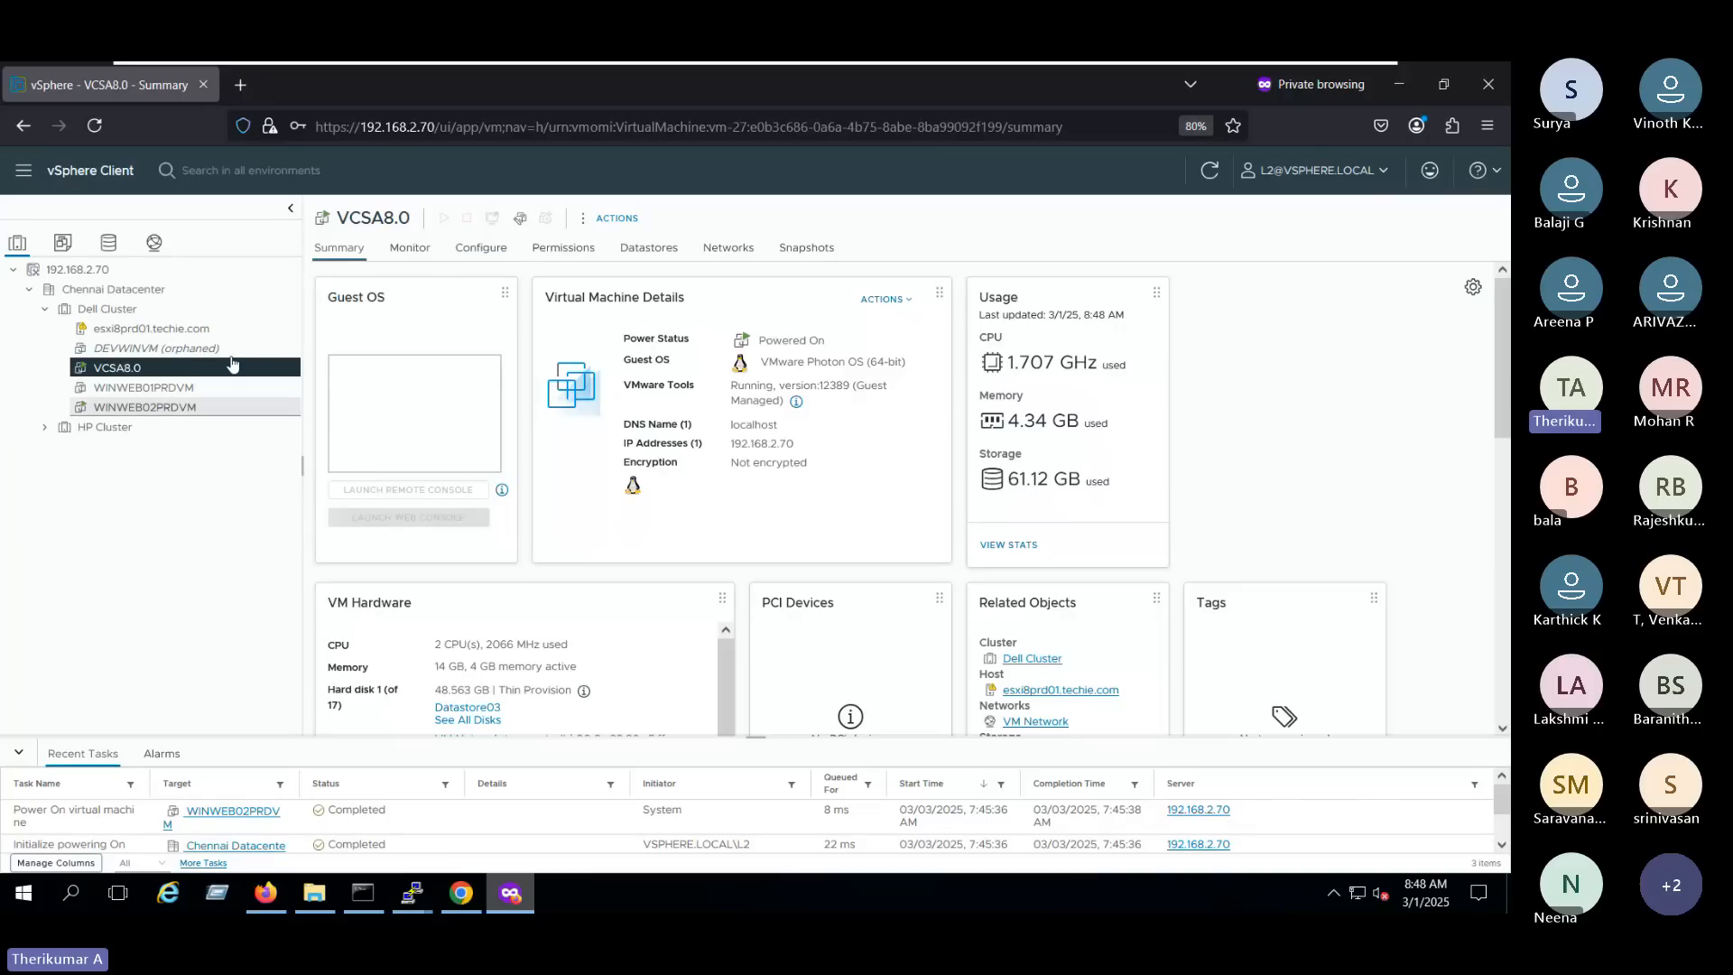
# - View VCSA8.0's issues list and the charts in its performance overview
pyautogui.click(411, 248)
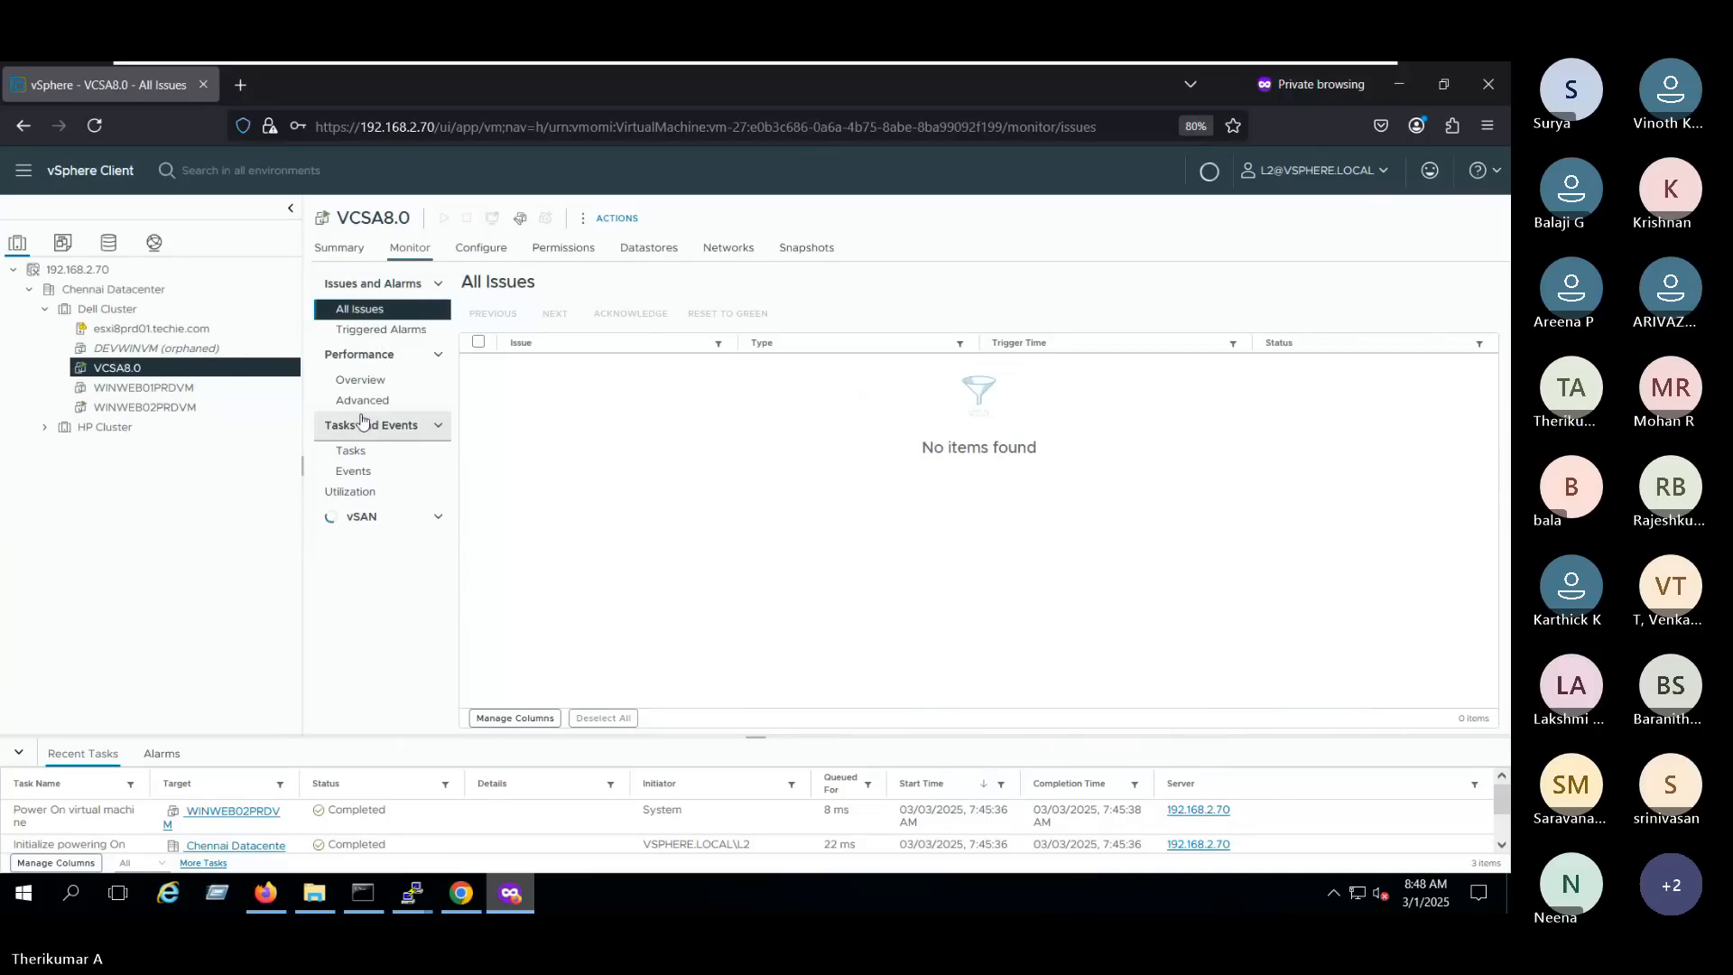
pyautogui.click(372, 340)
pyautogui.click(365, 386)
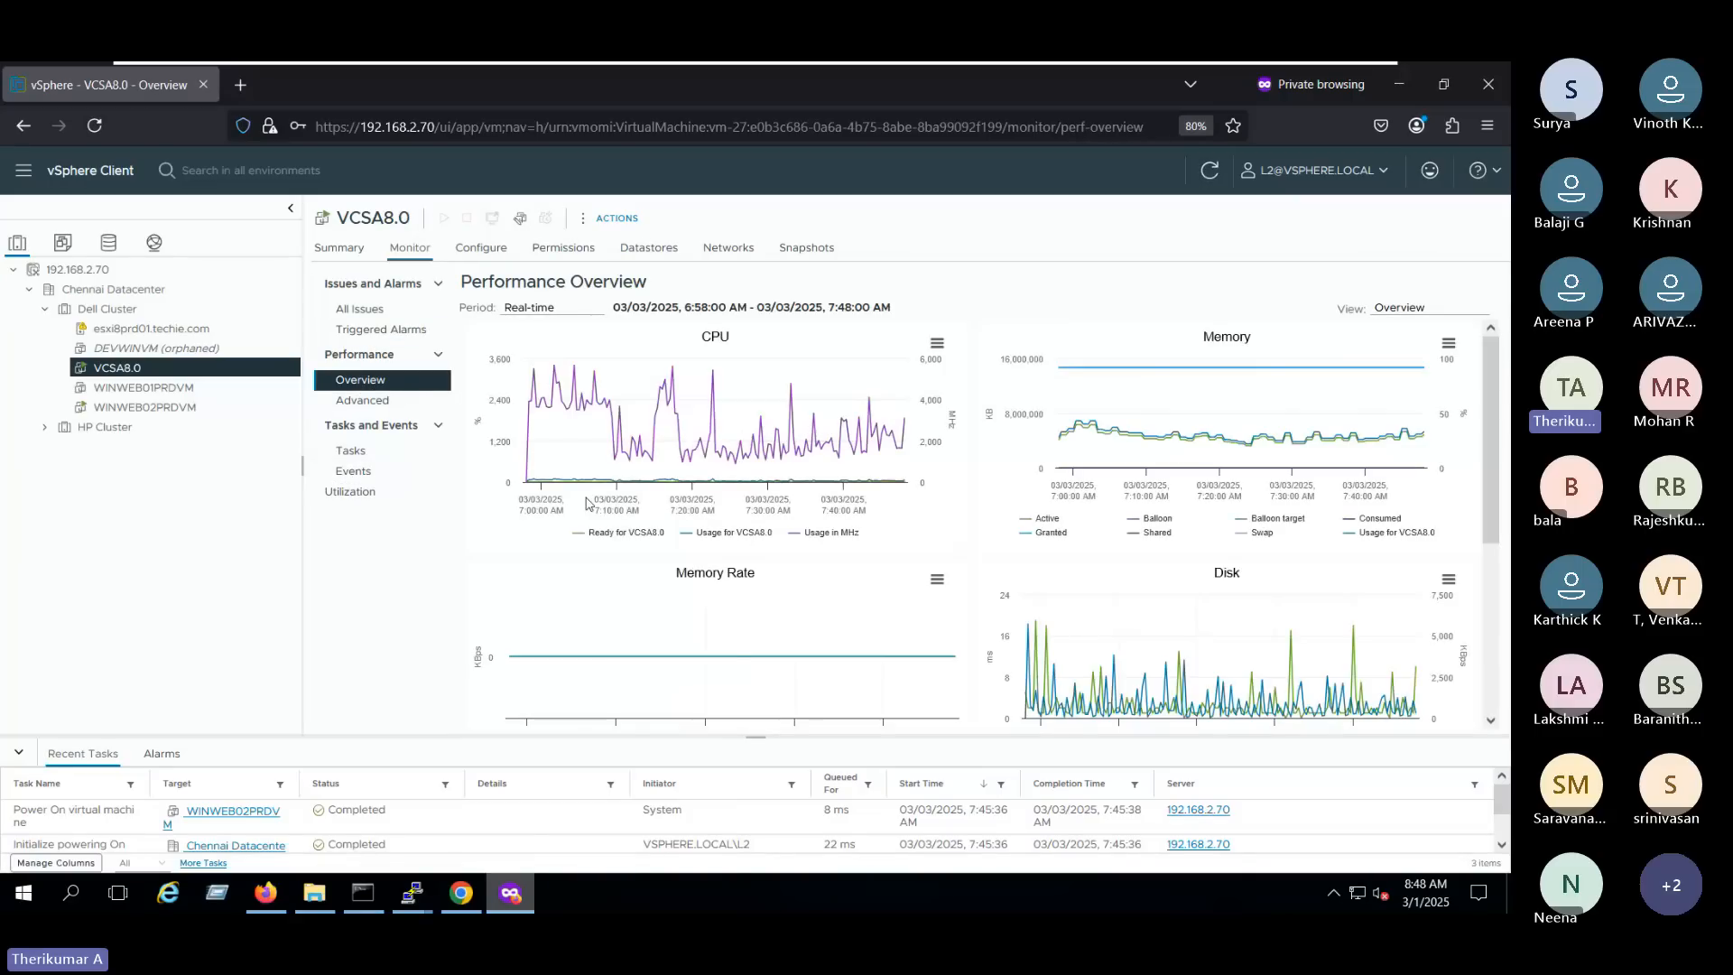
# - Look through VCSA8.0's configuration, permissions and networks, and view its hardware settings without saving
pyautogui.click(479, 257)
pyautogui.click(566, 252)
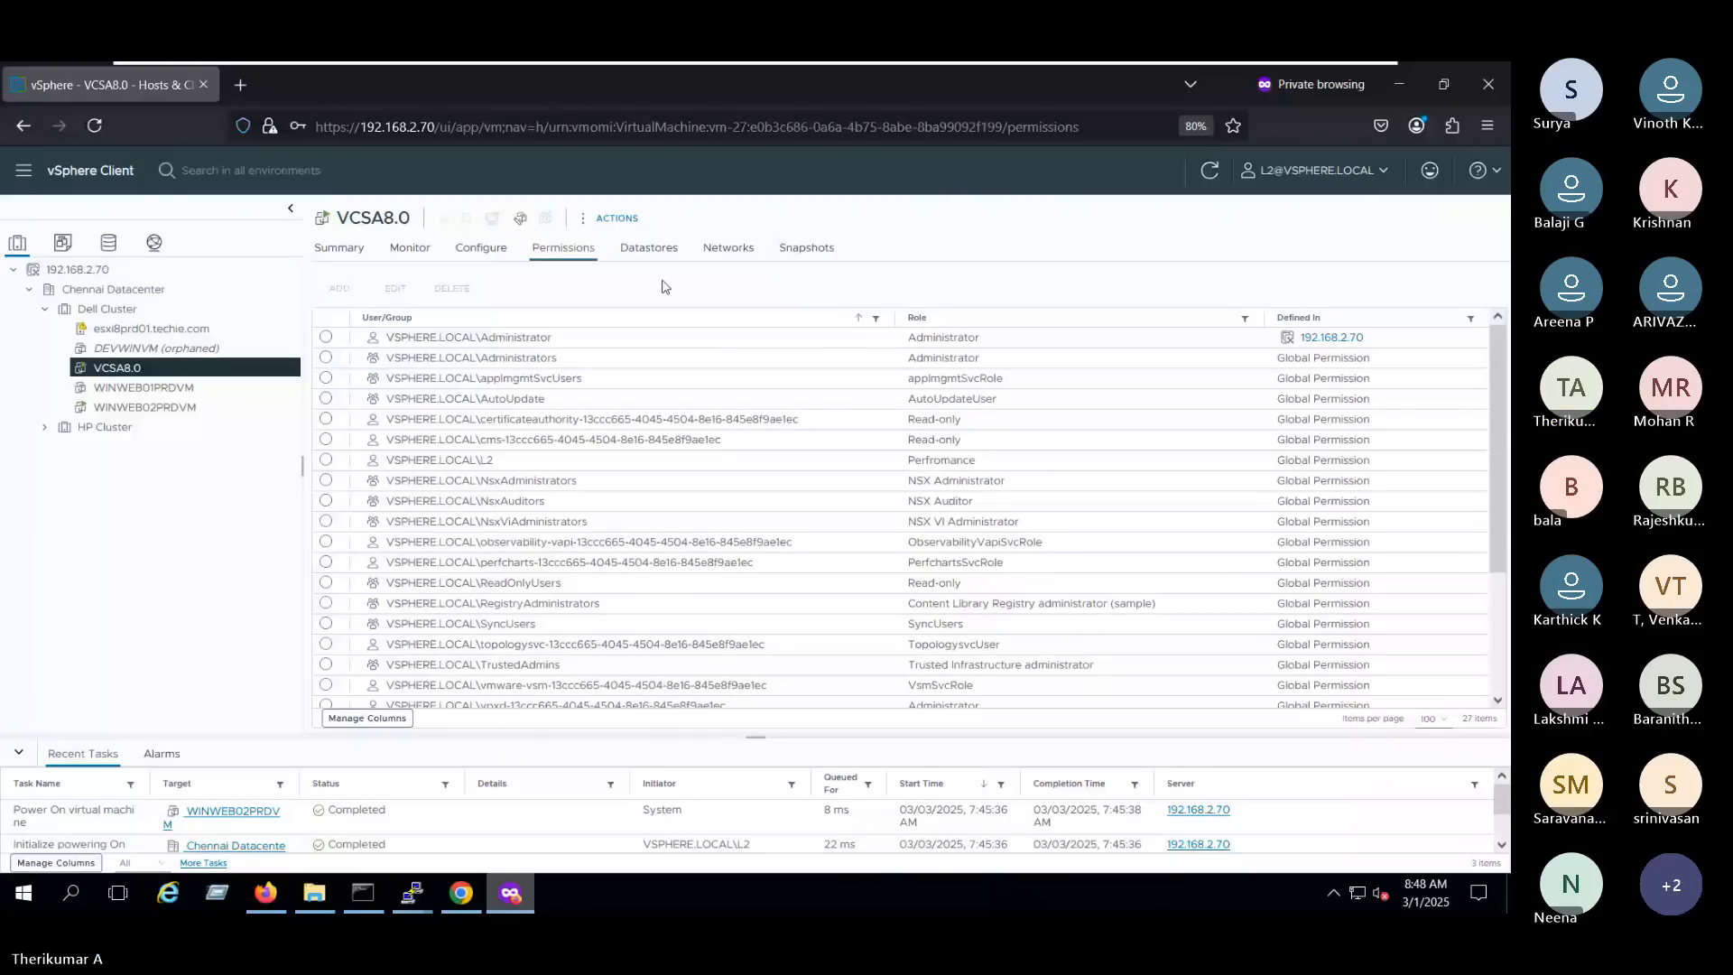
pyautogui.click(729, 248)
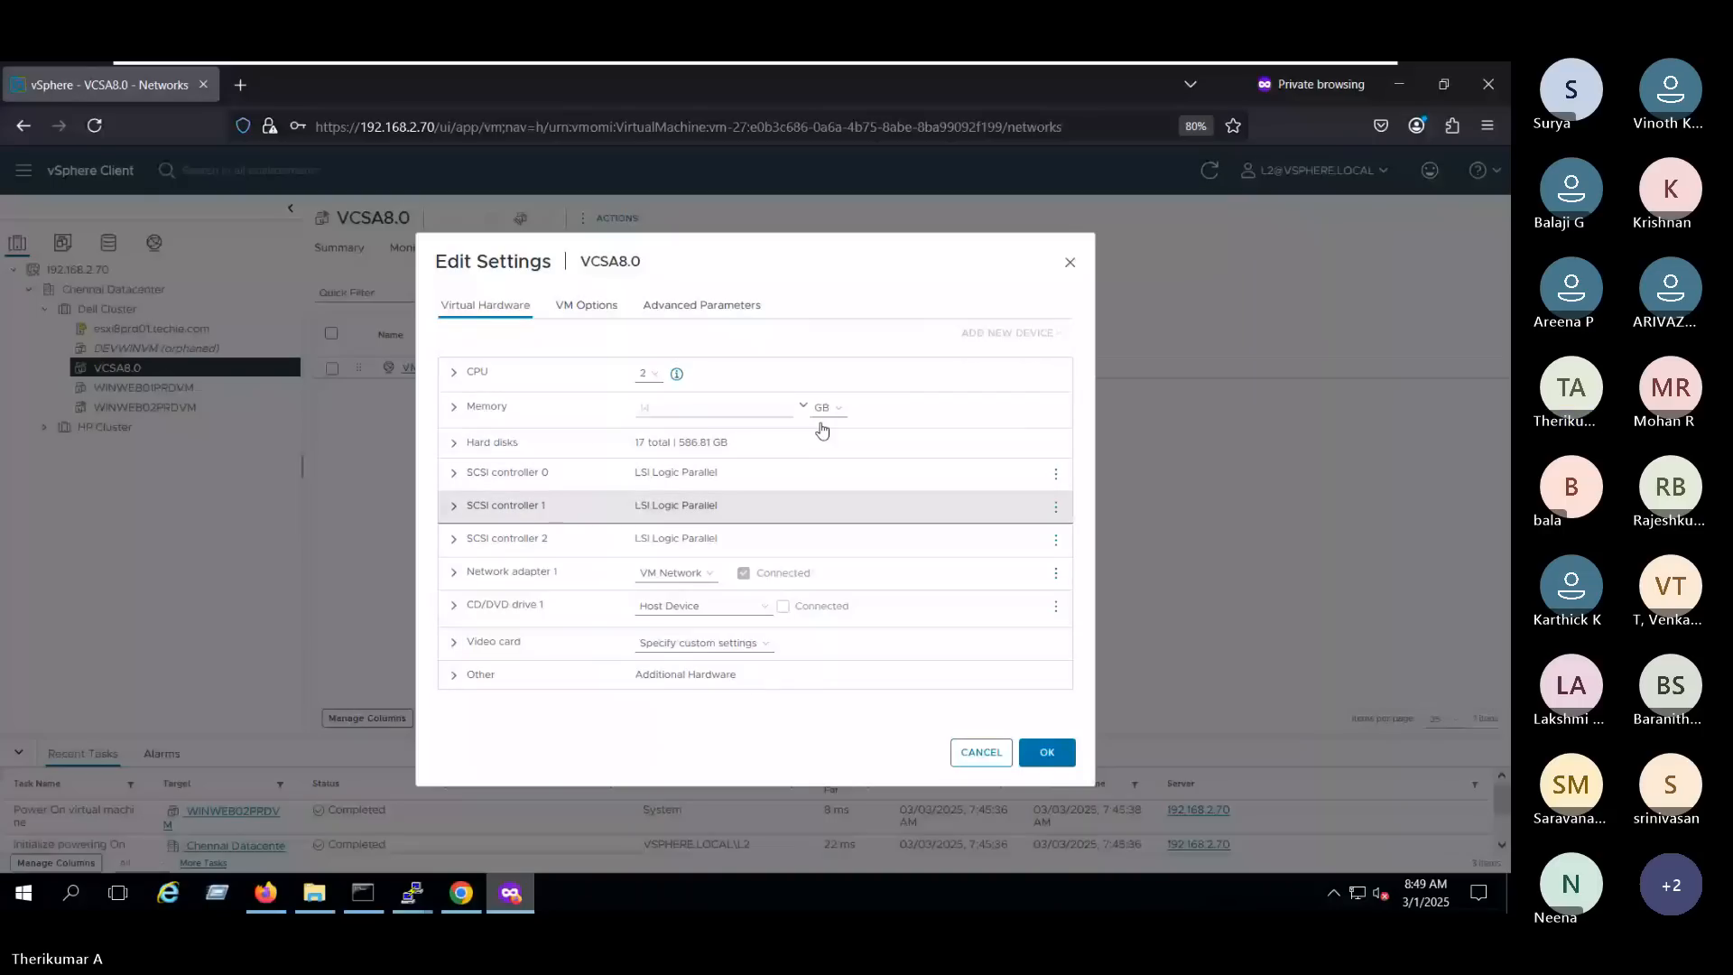
pyautogui.click(979, 755)
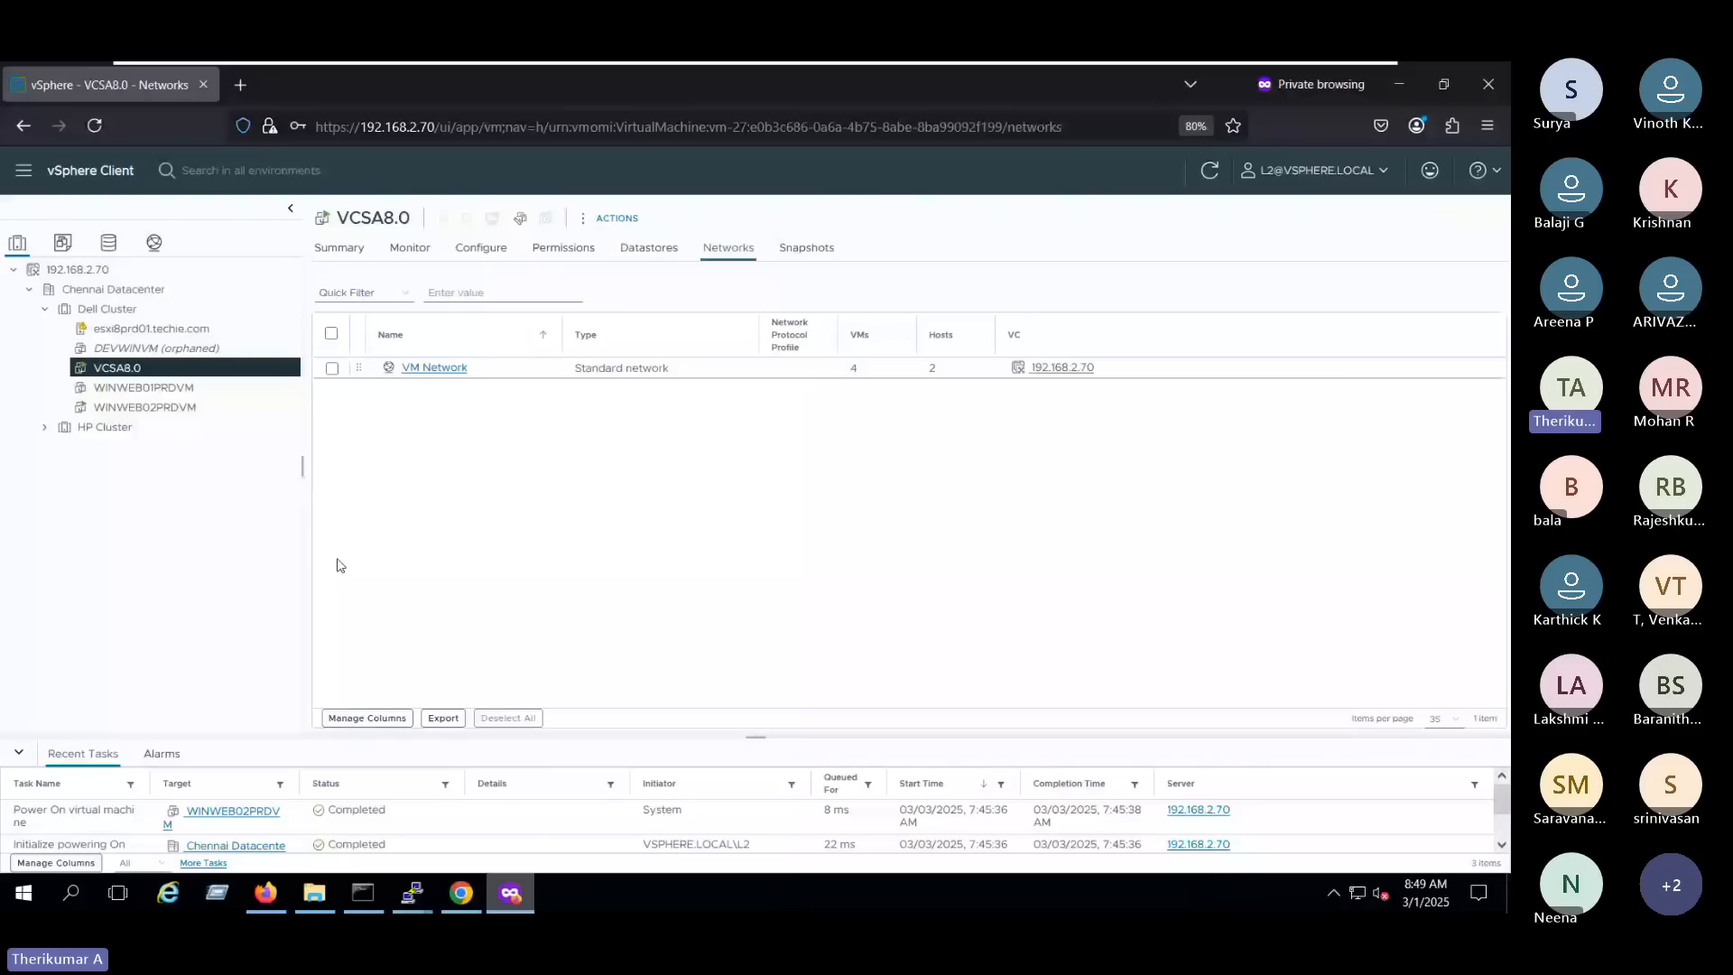
# - Recheck VCSA8.0's power operations and view its events and the Space view of its performance overview
pyautogui.rightClick(279, 374)
pyautogui.moveTo(397, 267)
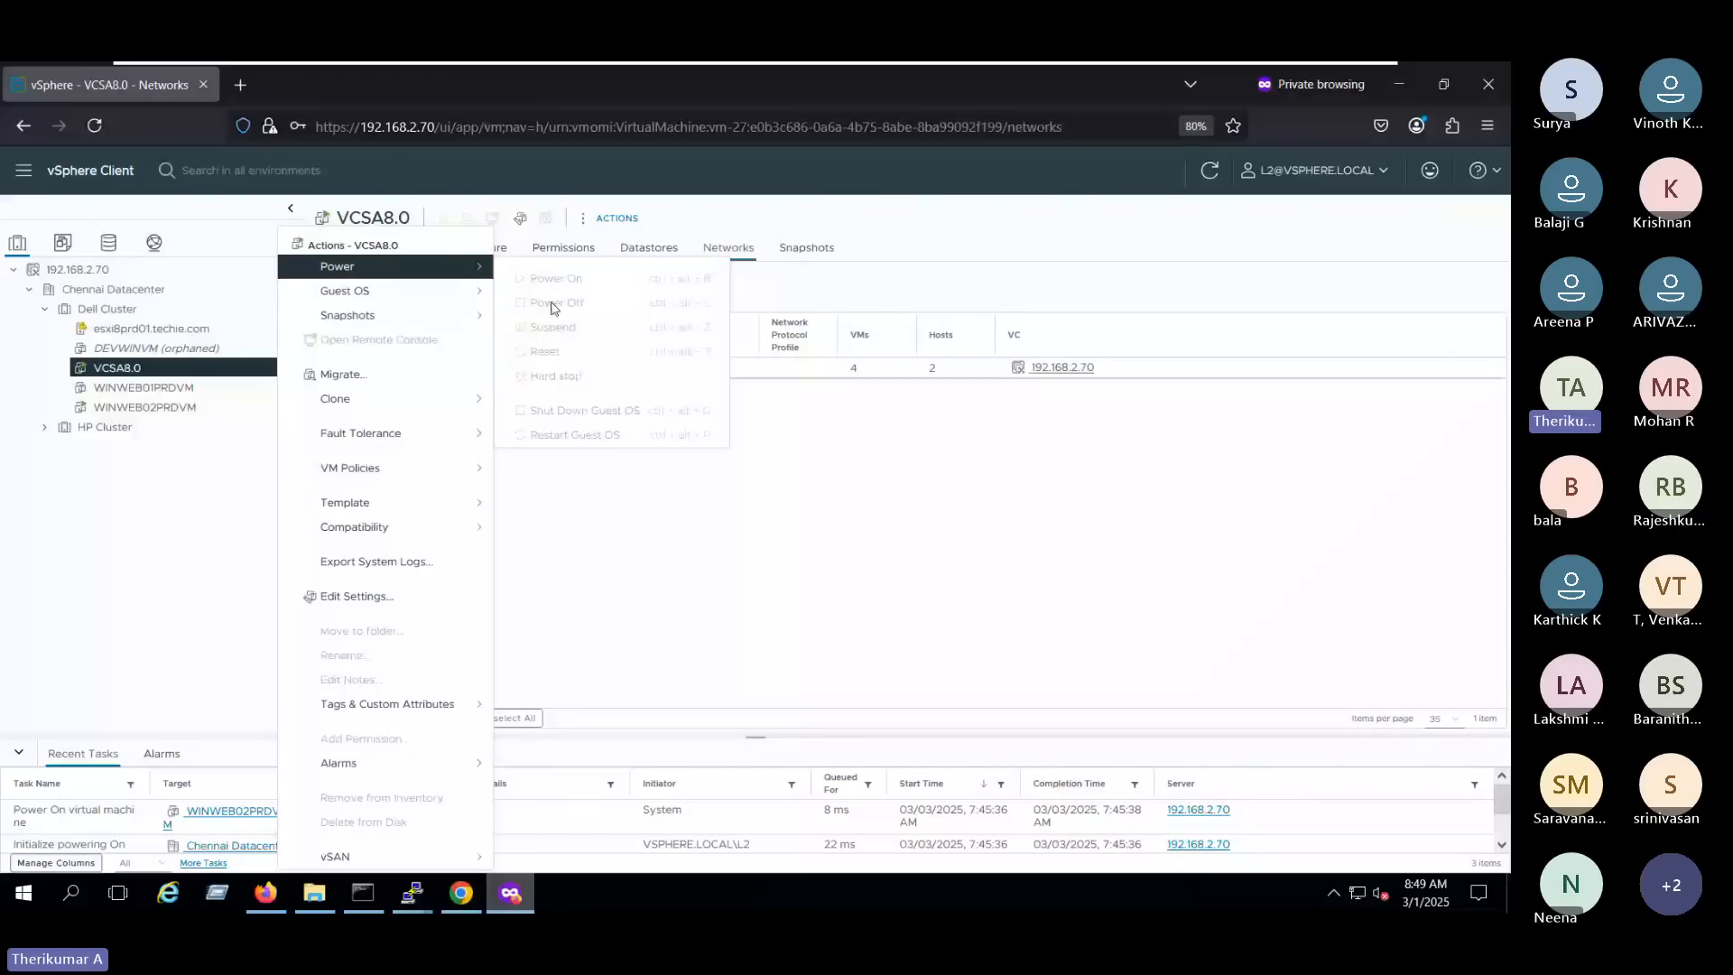
pyautogui.click(424, 262)
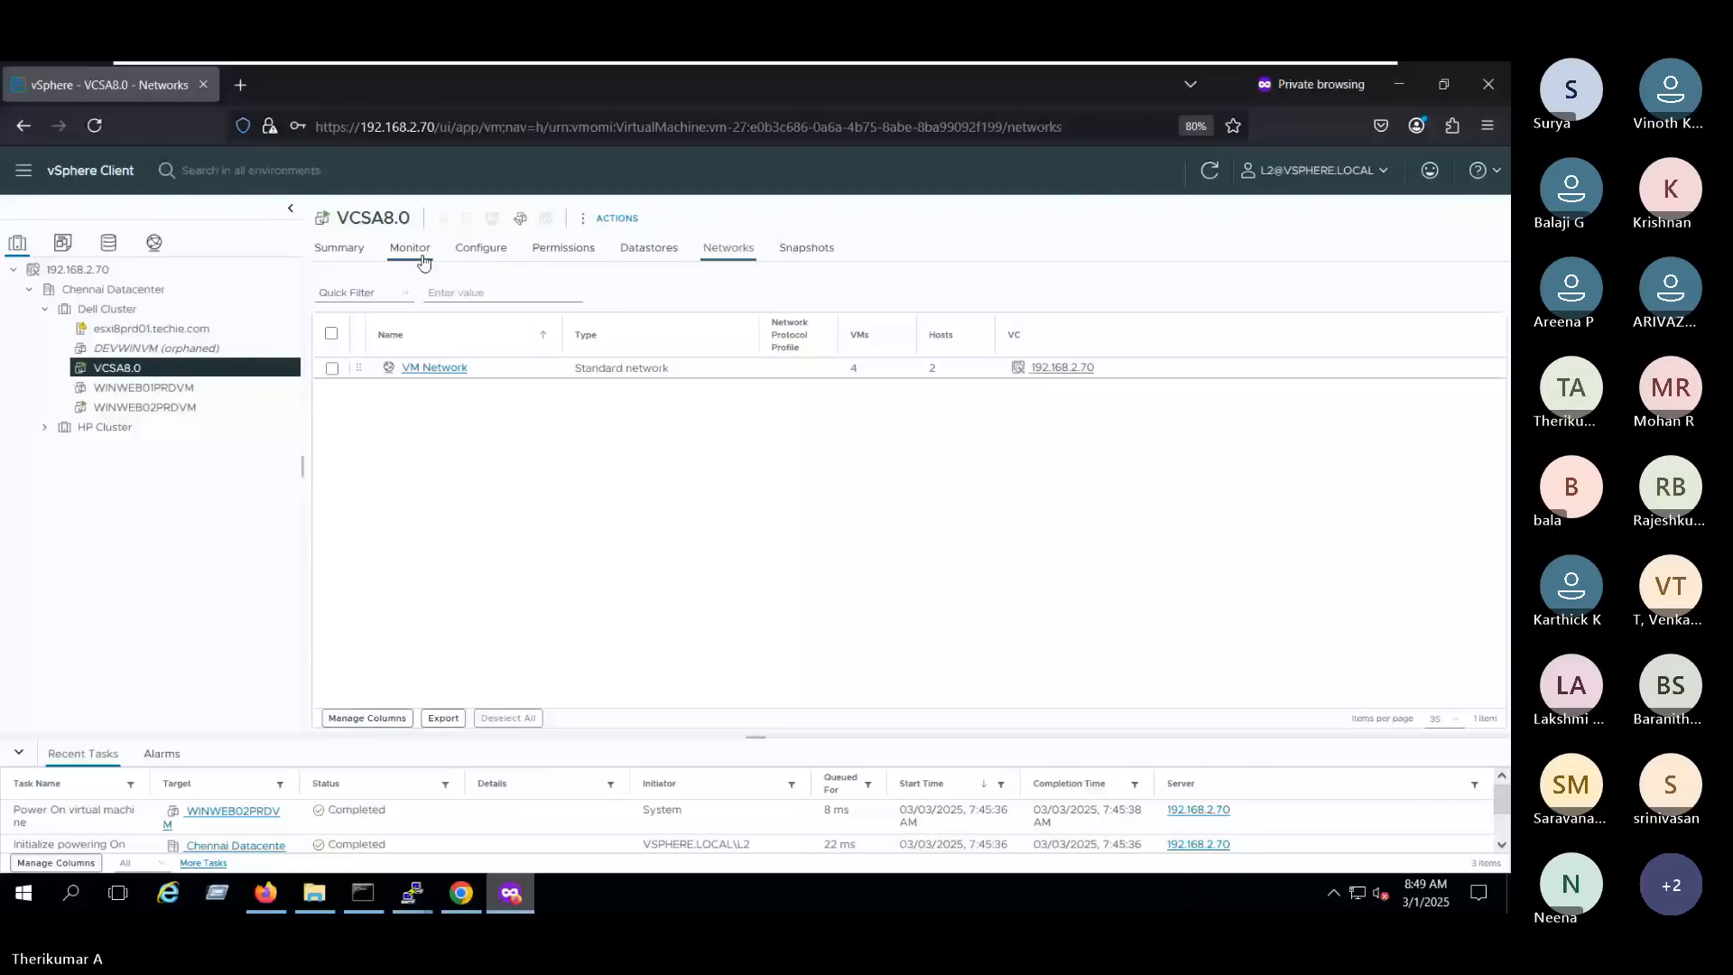
pyautogui.click(423, 263)
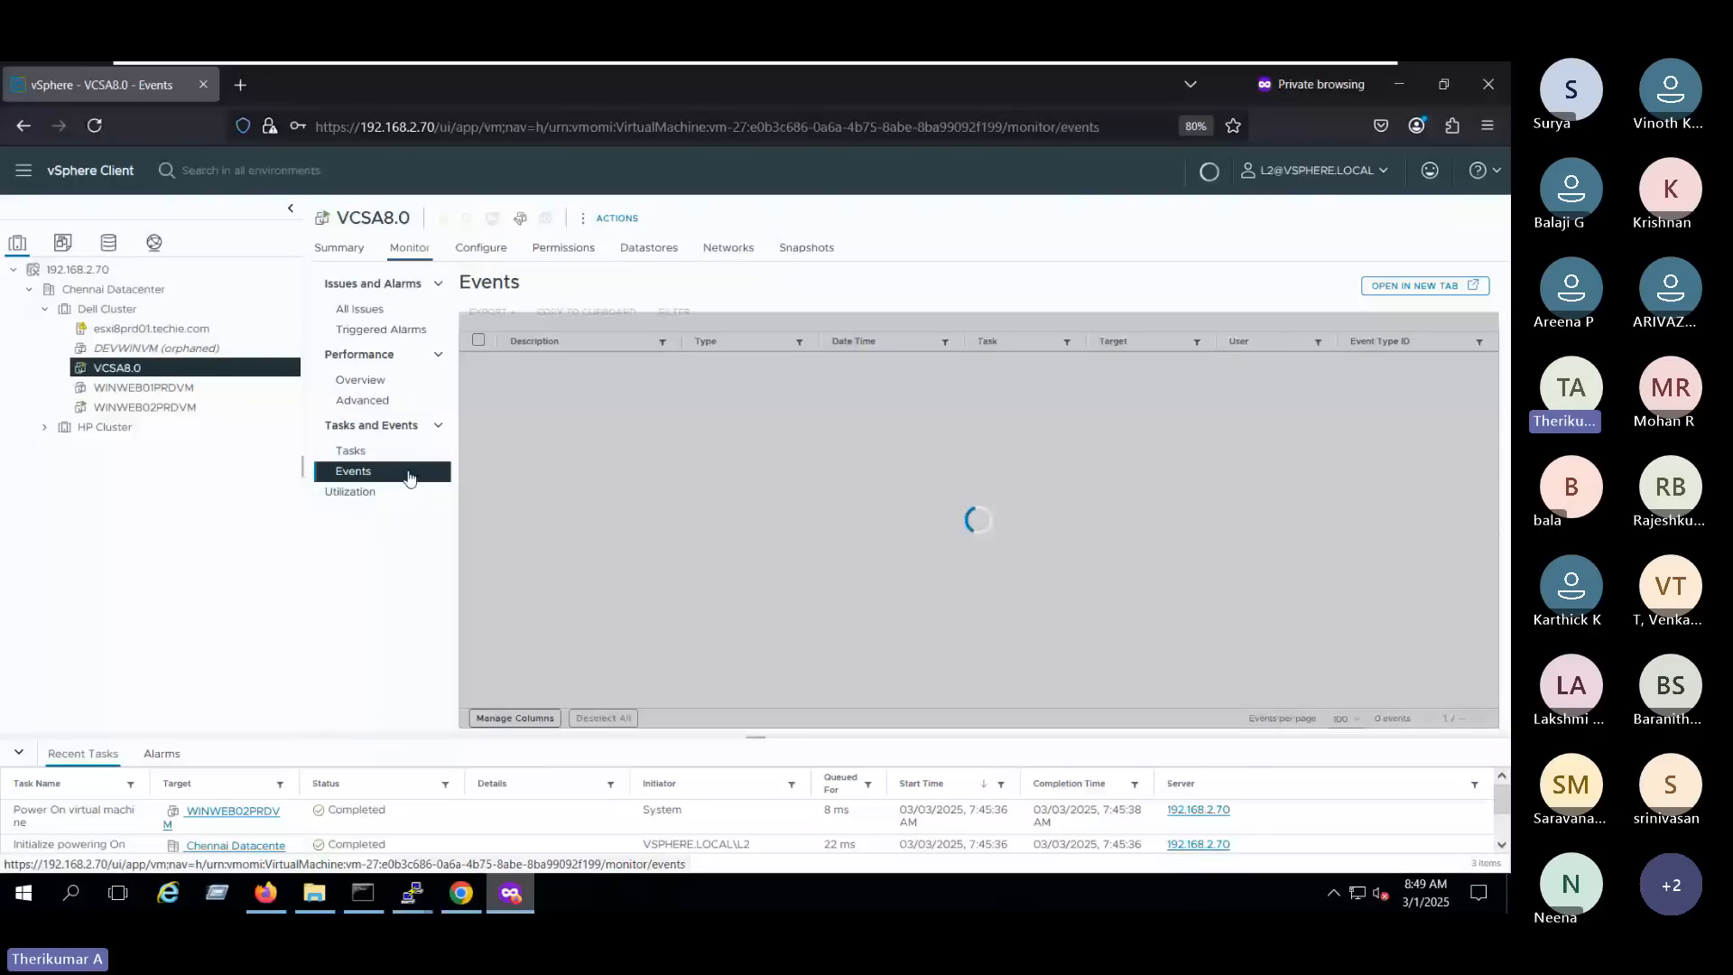
pyautogui.click(361, 379)
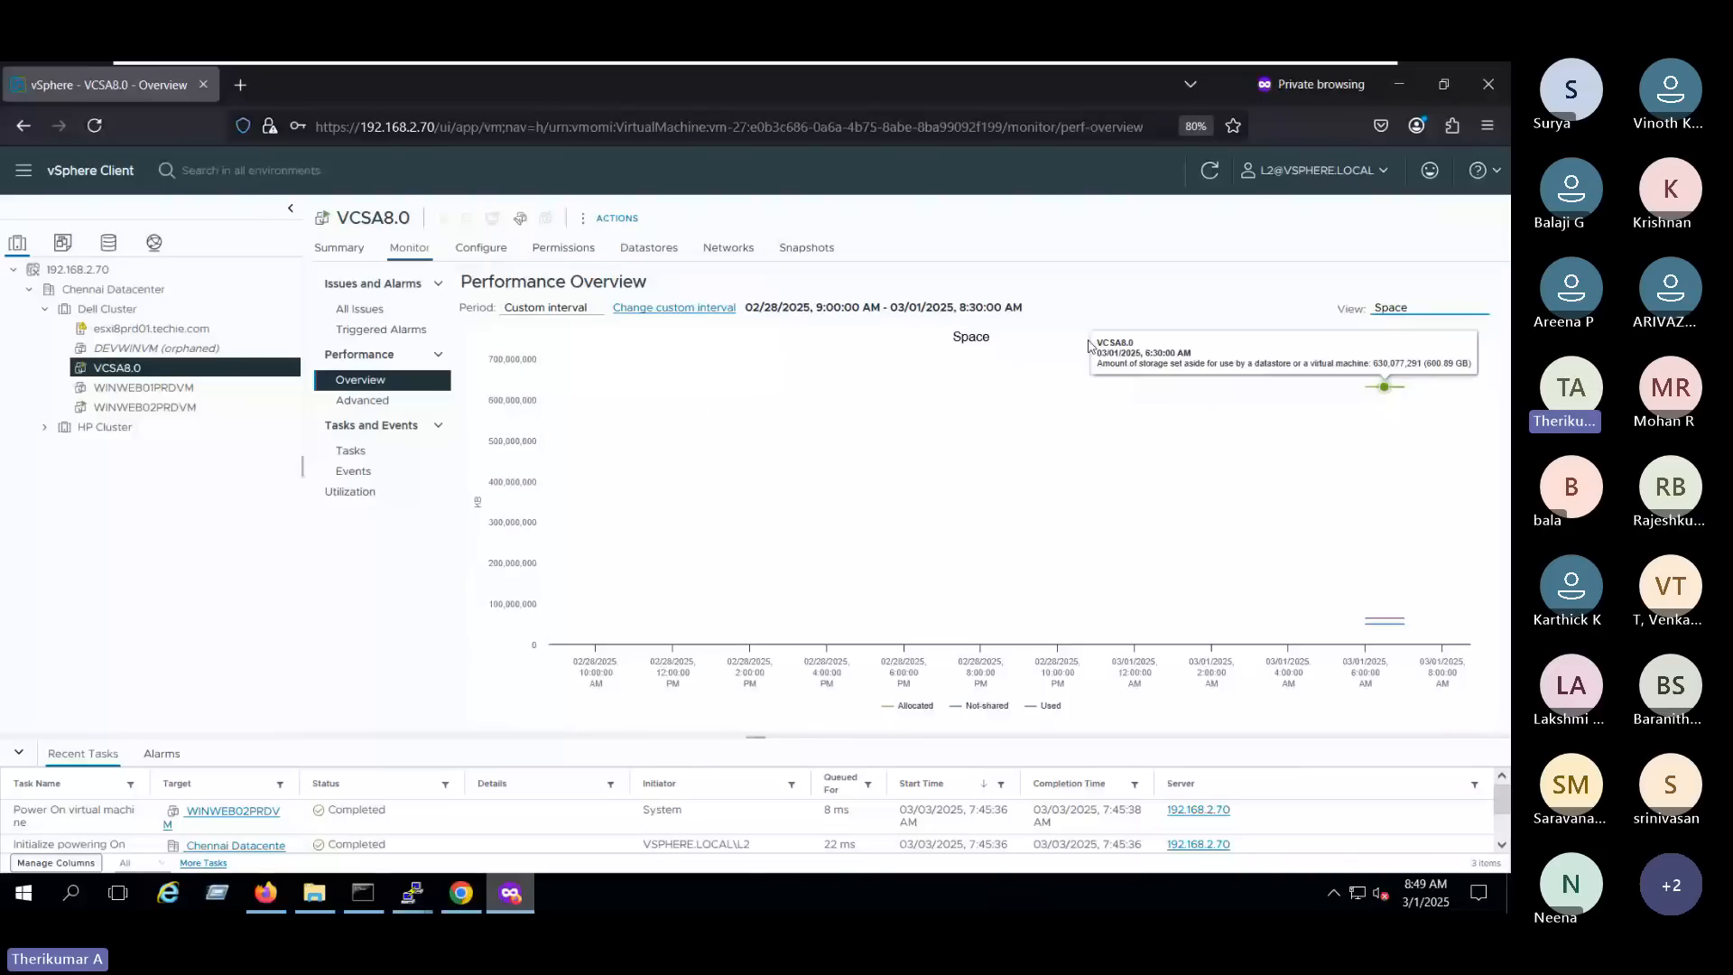
# - Return to the Administrator session, check L2's global role and start creating a new role
pyautogui.click(265, 893)
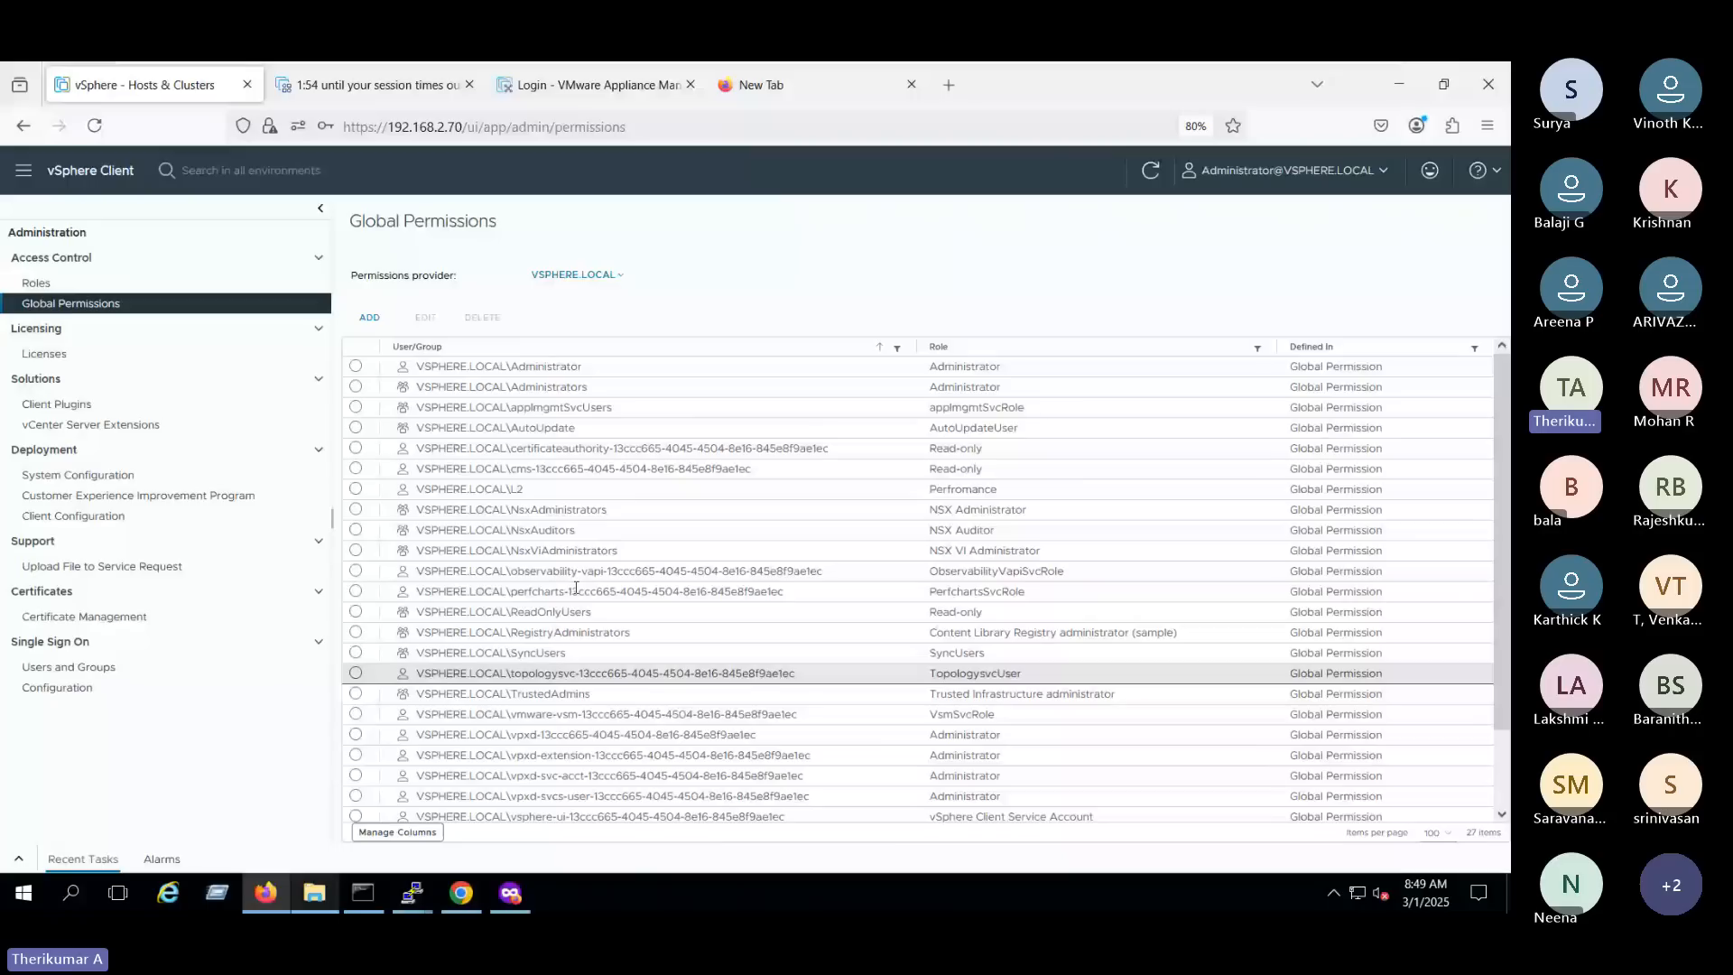
pyautogui.doubleClick(962, 489)
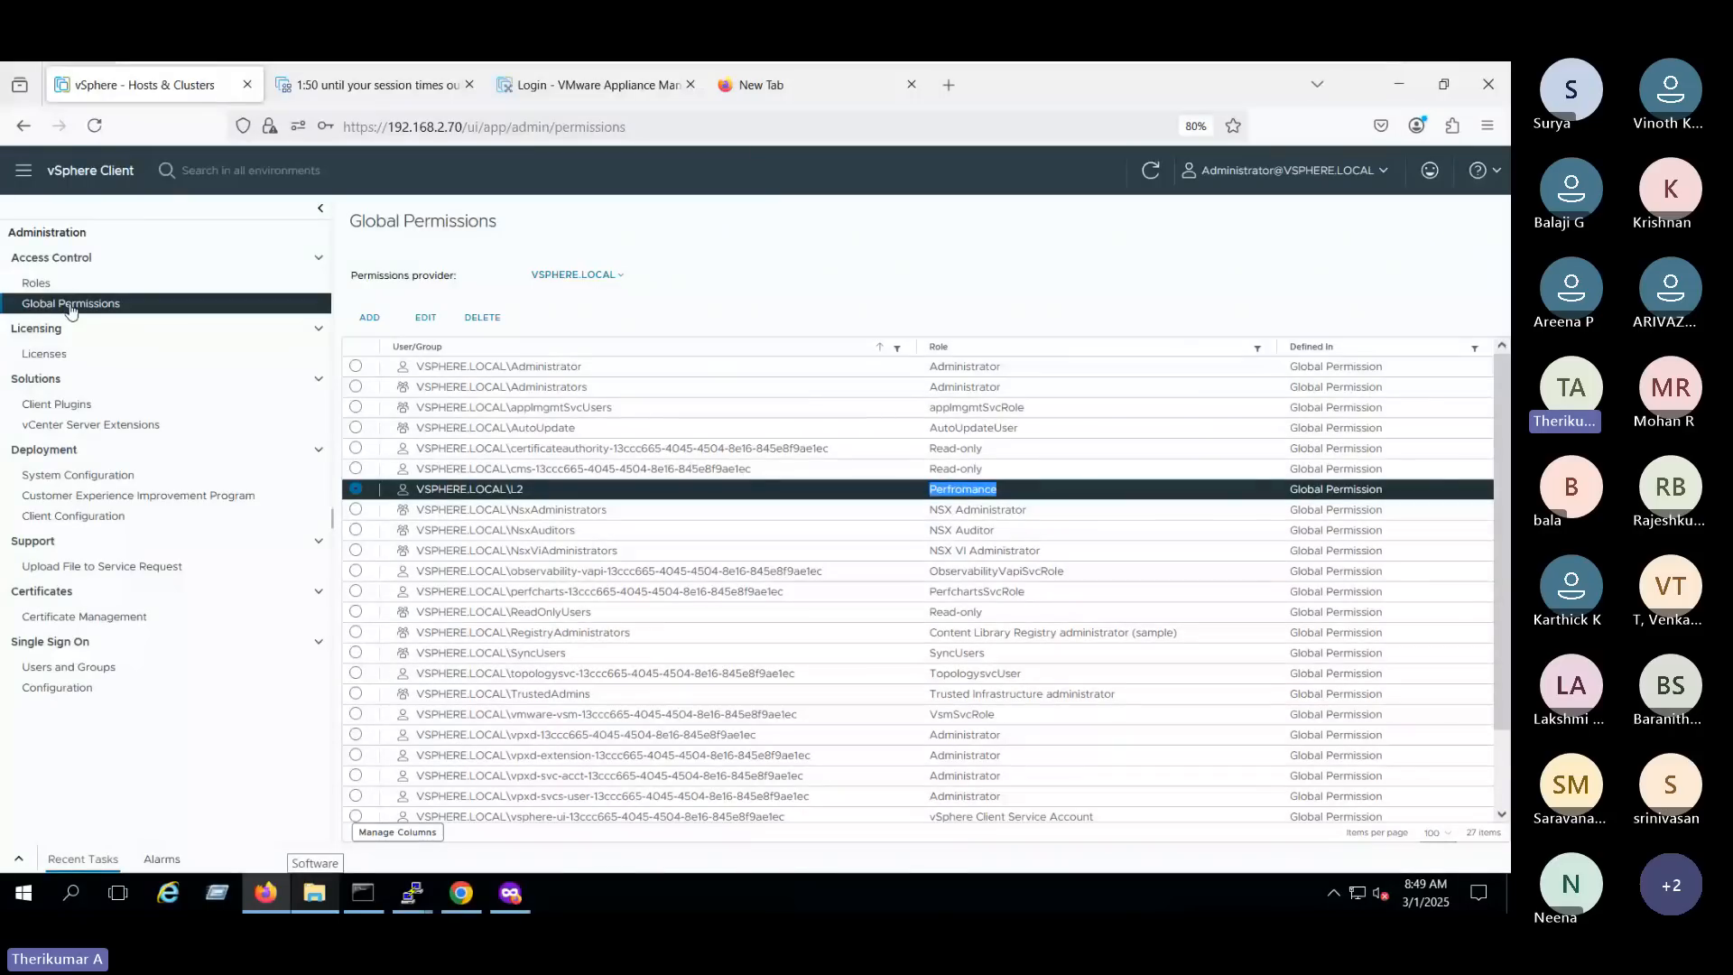
pyautogui.click(36, 283)
pyautogui.click(362, 311)
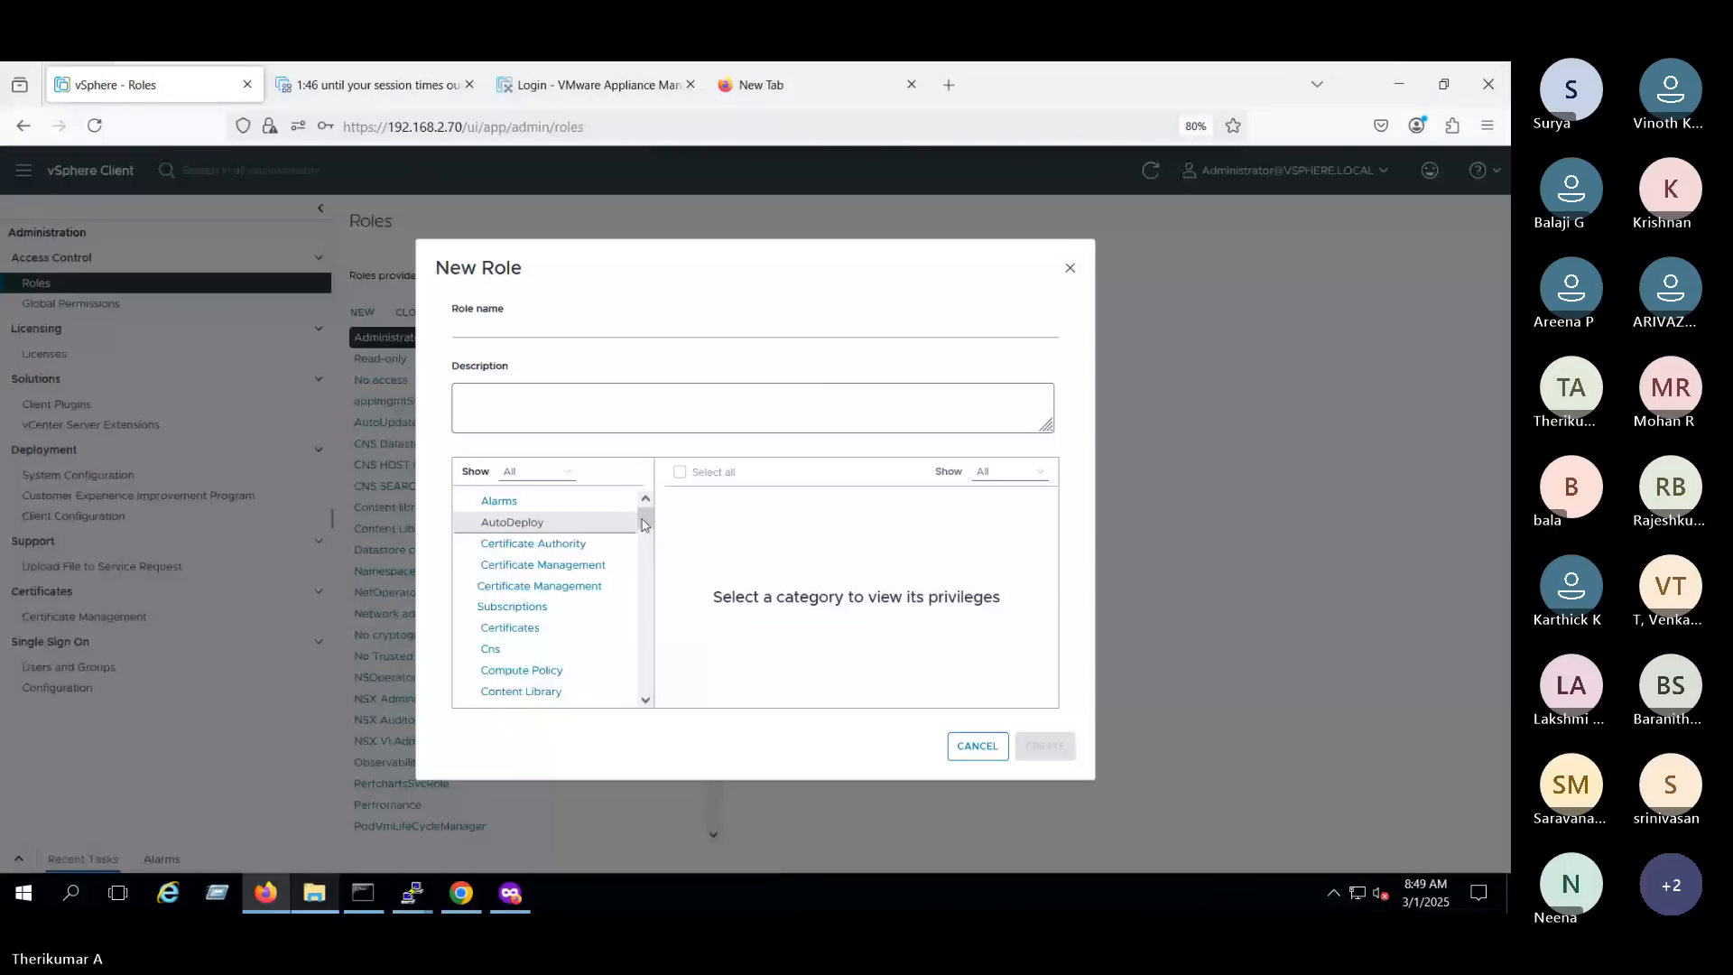
# - Browse the new role's privilege categories and examine the full list of privileges under Host
pyautogui.moveTo(646, 526); pyautogui.dragTo(646, 558)
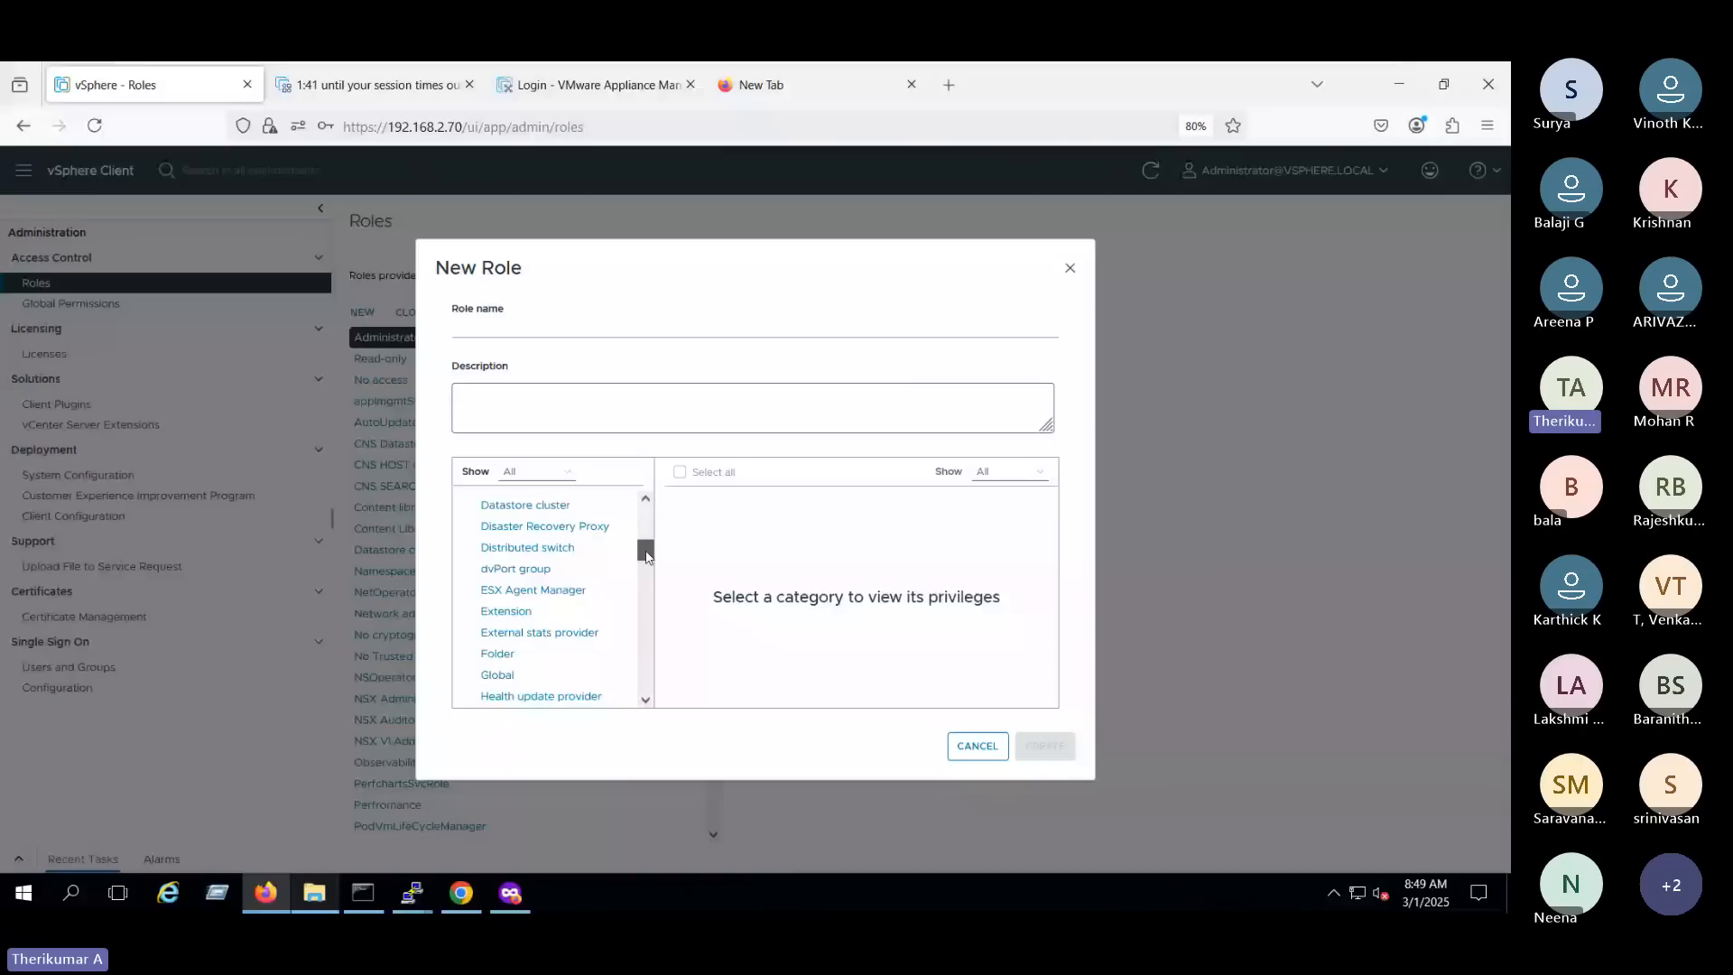
pyautogui.click(538, 475)
pyautogui.click(543, 482)
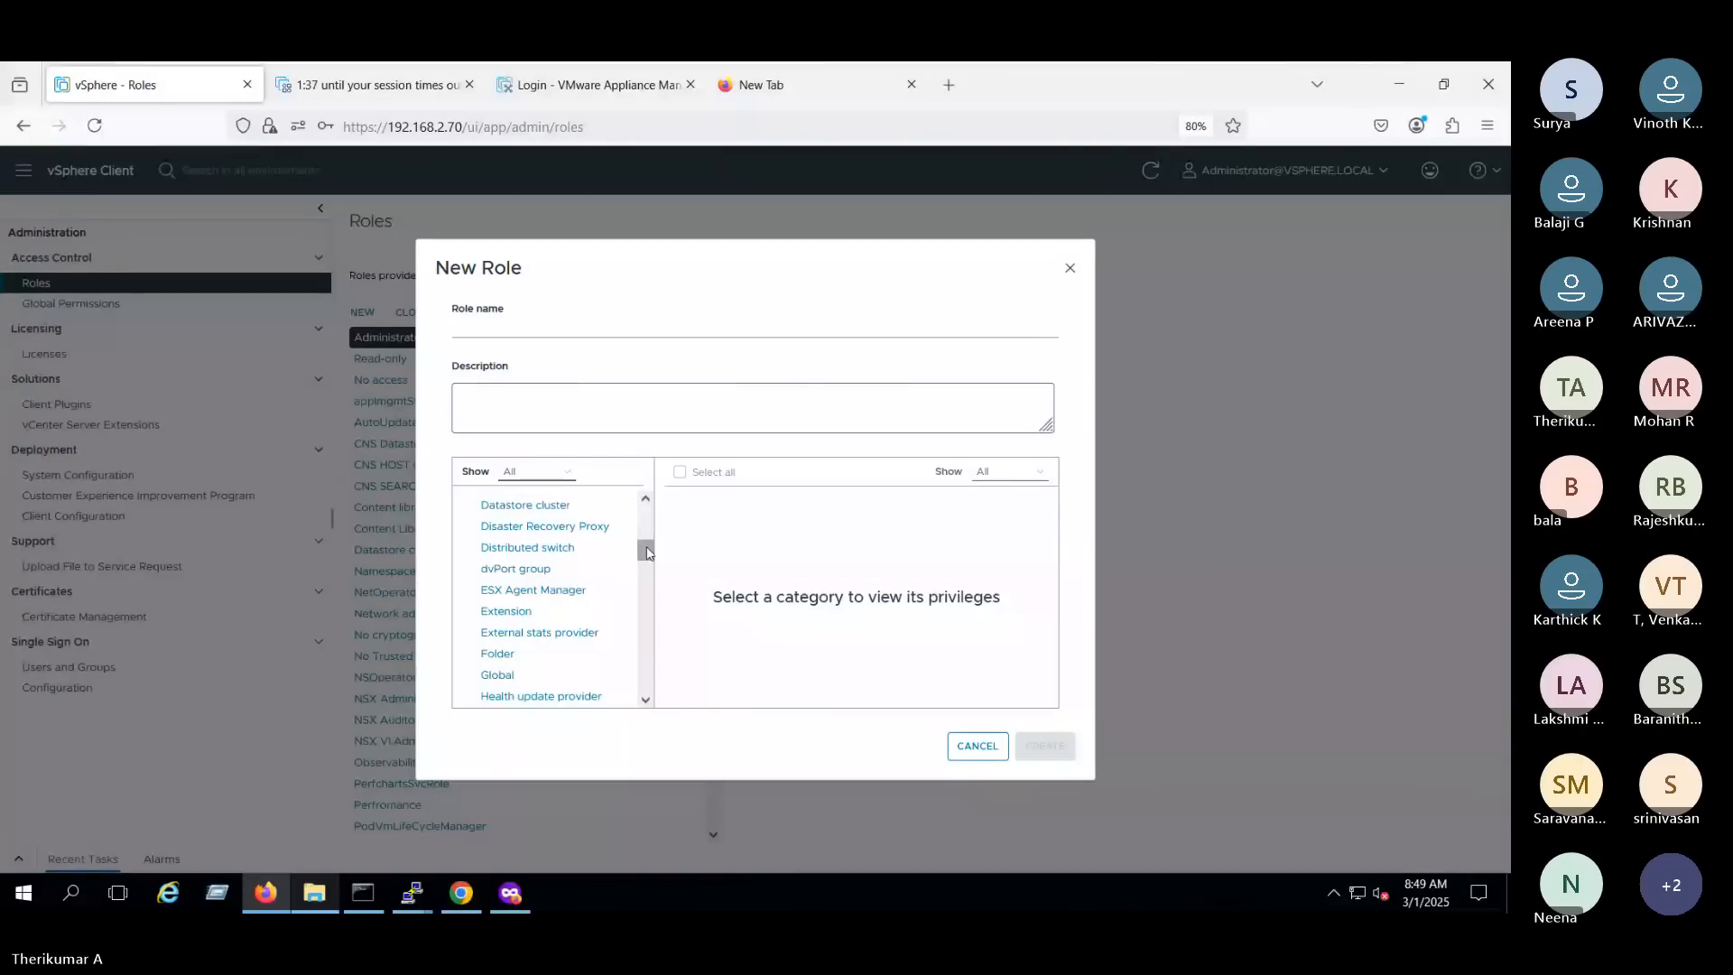
pyautogui.moveTo(646, 552); pyautogui.dragTo(649, 576)
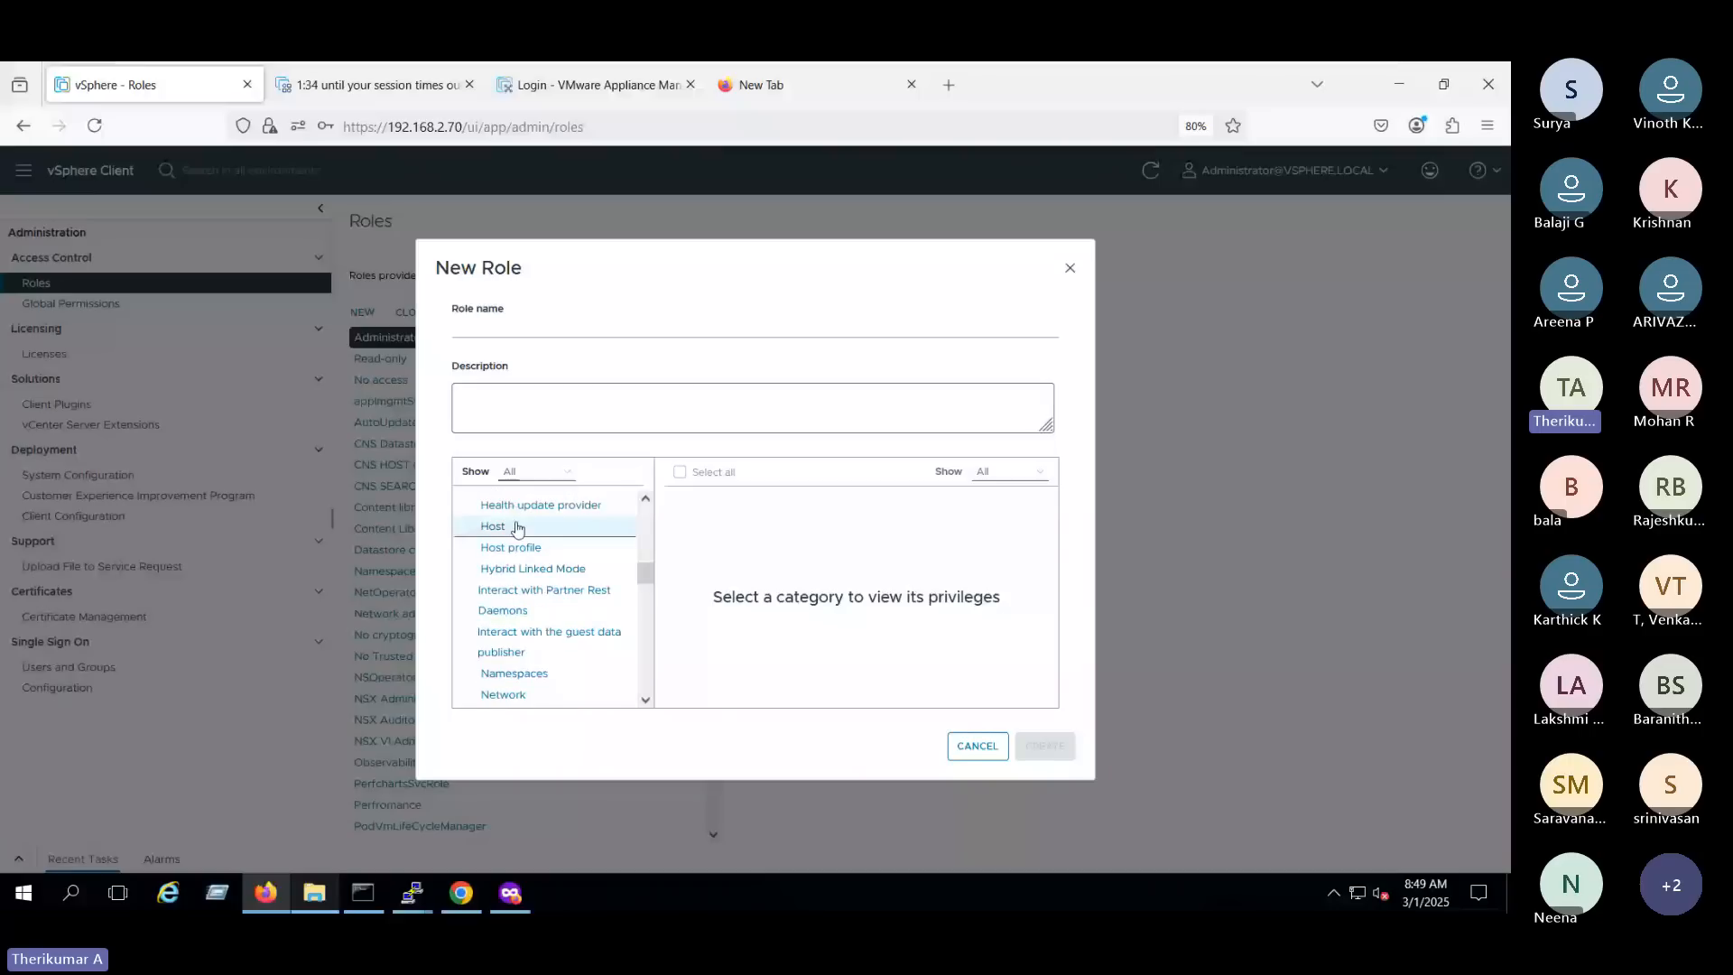
pyautogui.click(514, 526)
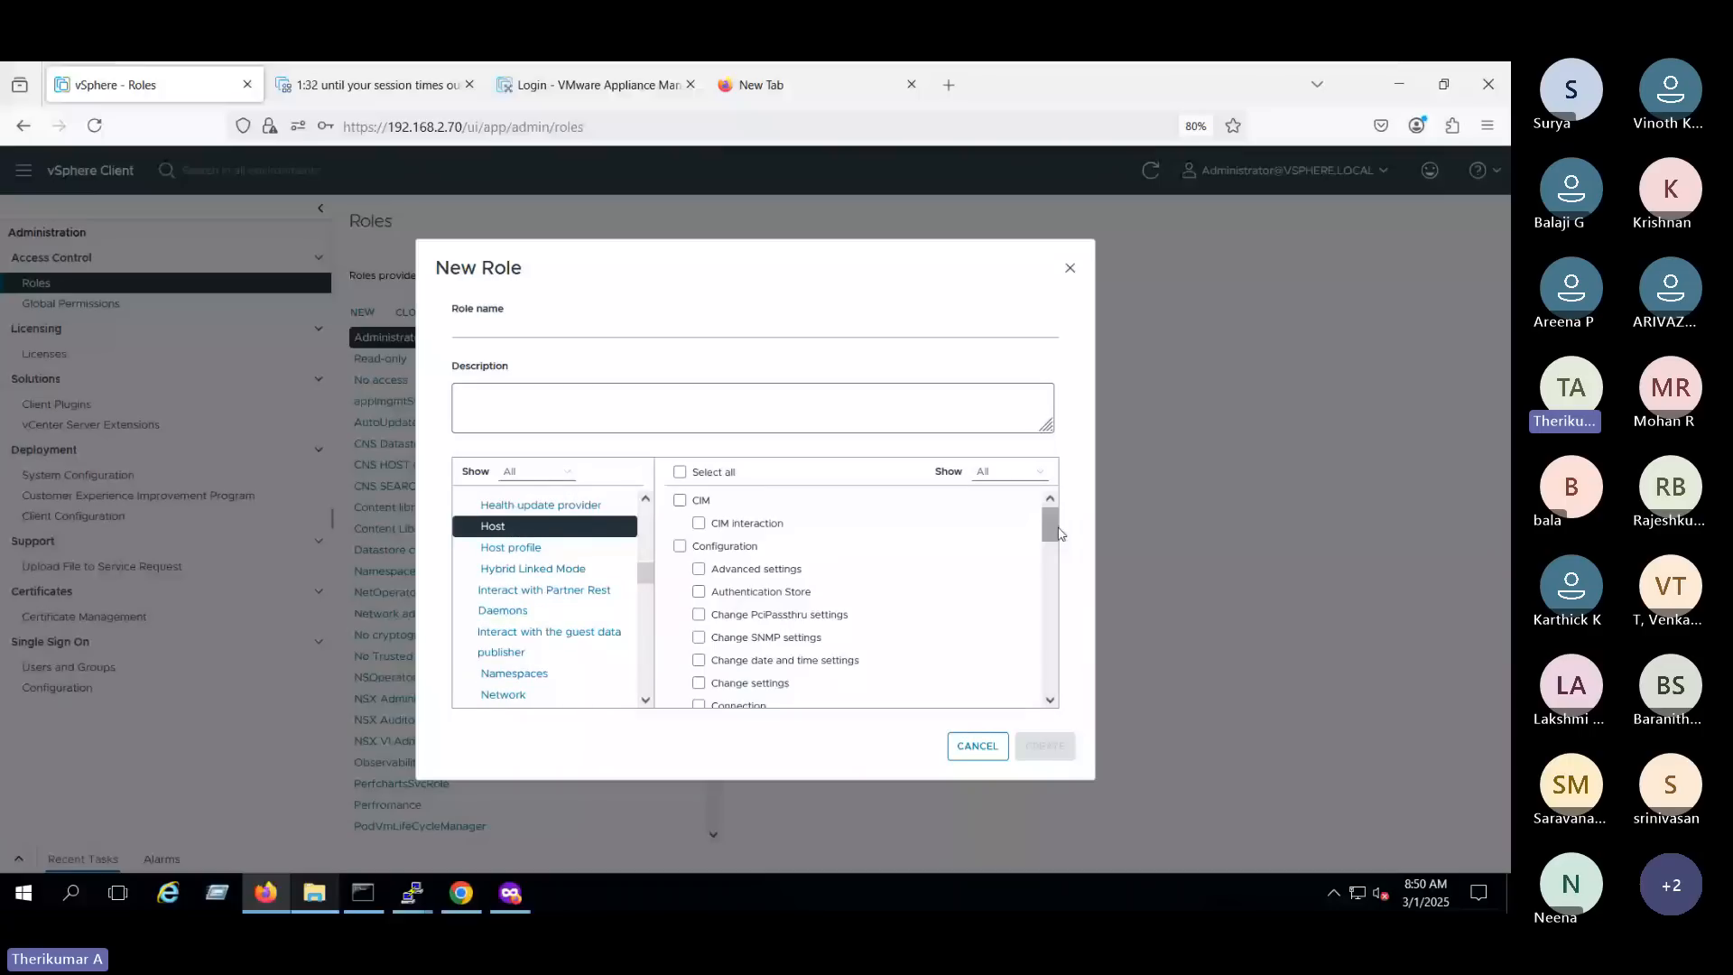
pyautogui.moveTo(1051, 534); pyautogui.dragTo(998, 696)
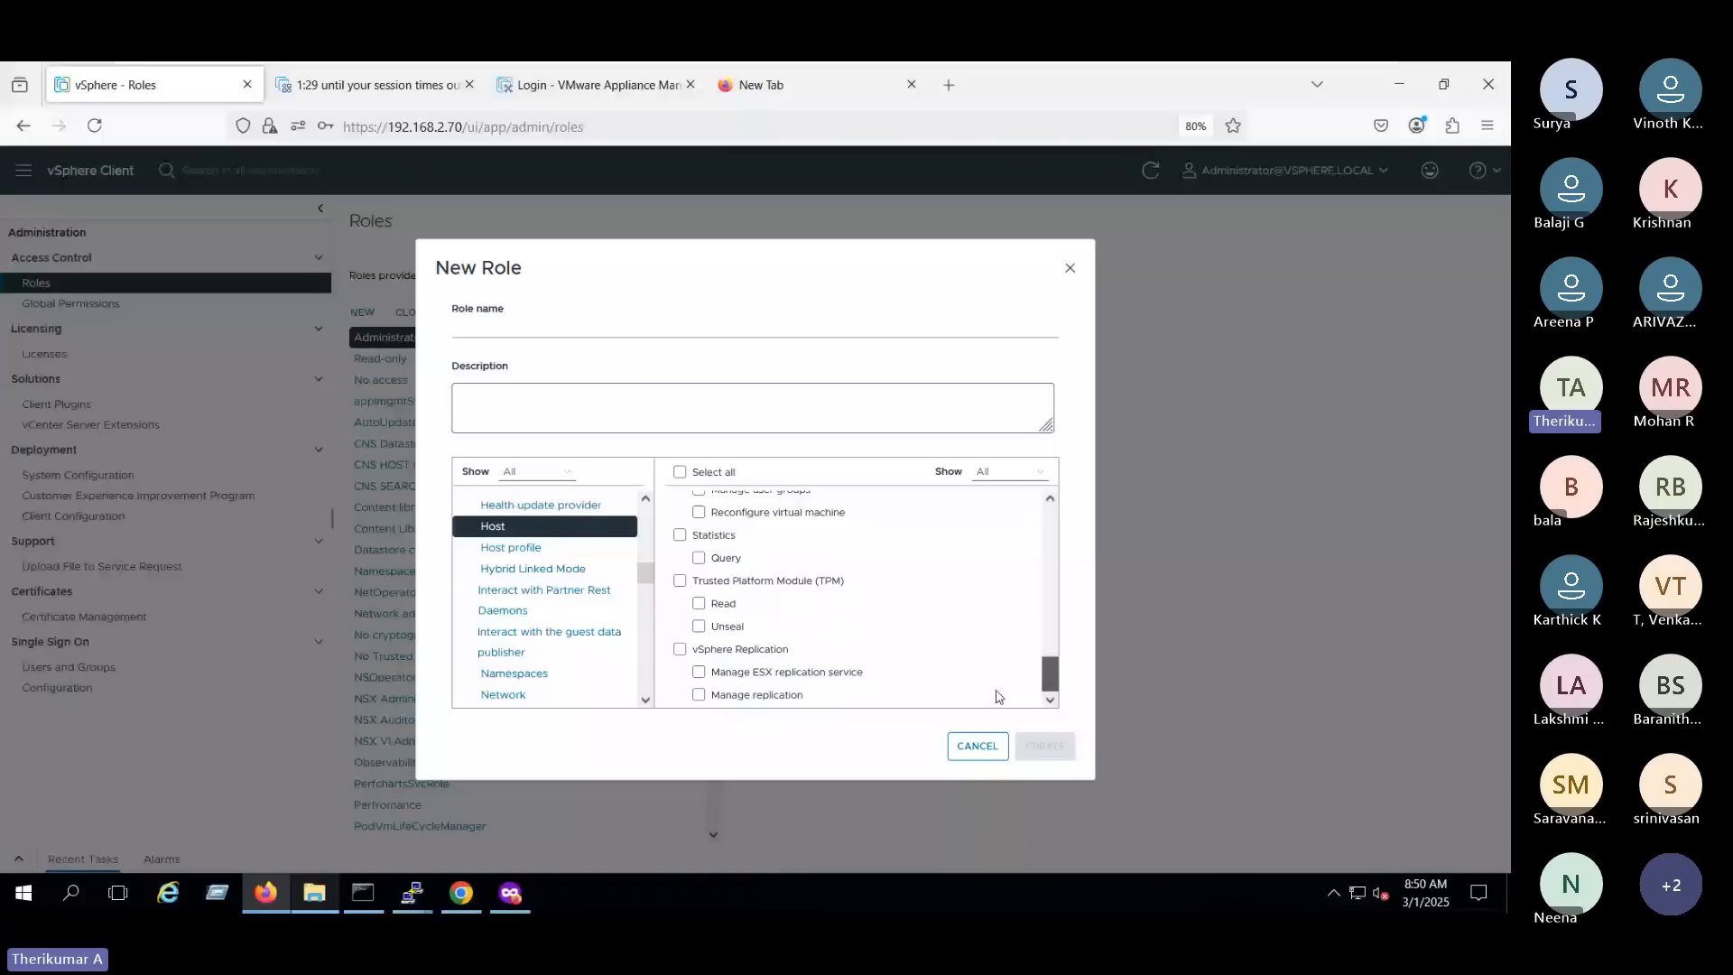
pyautogui.moveTo(999, 696); pyautogui.dragTo(1050, 528)
pyautogui.click(684, 473)
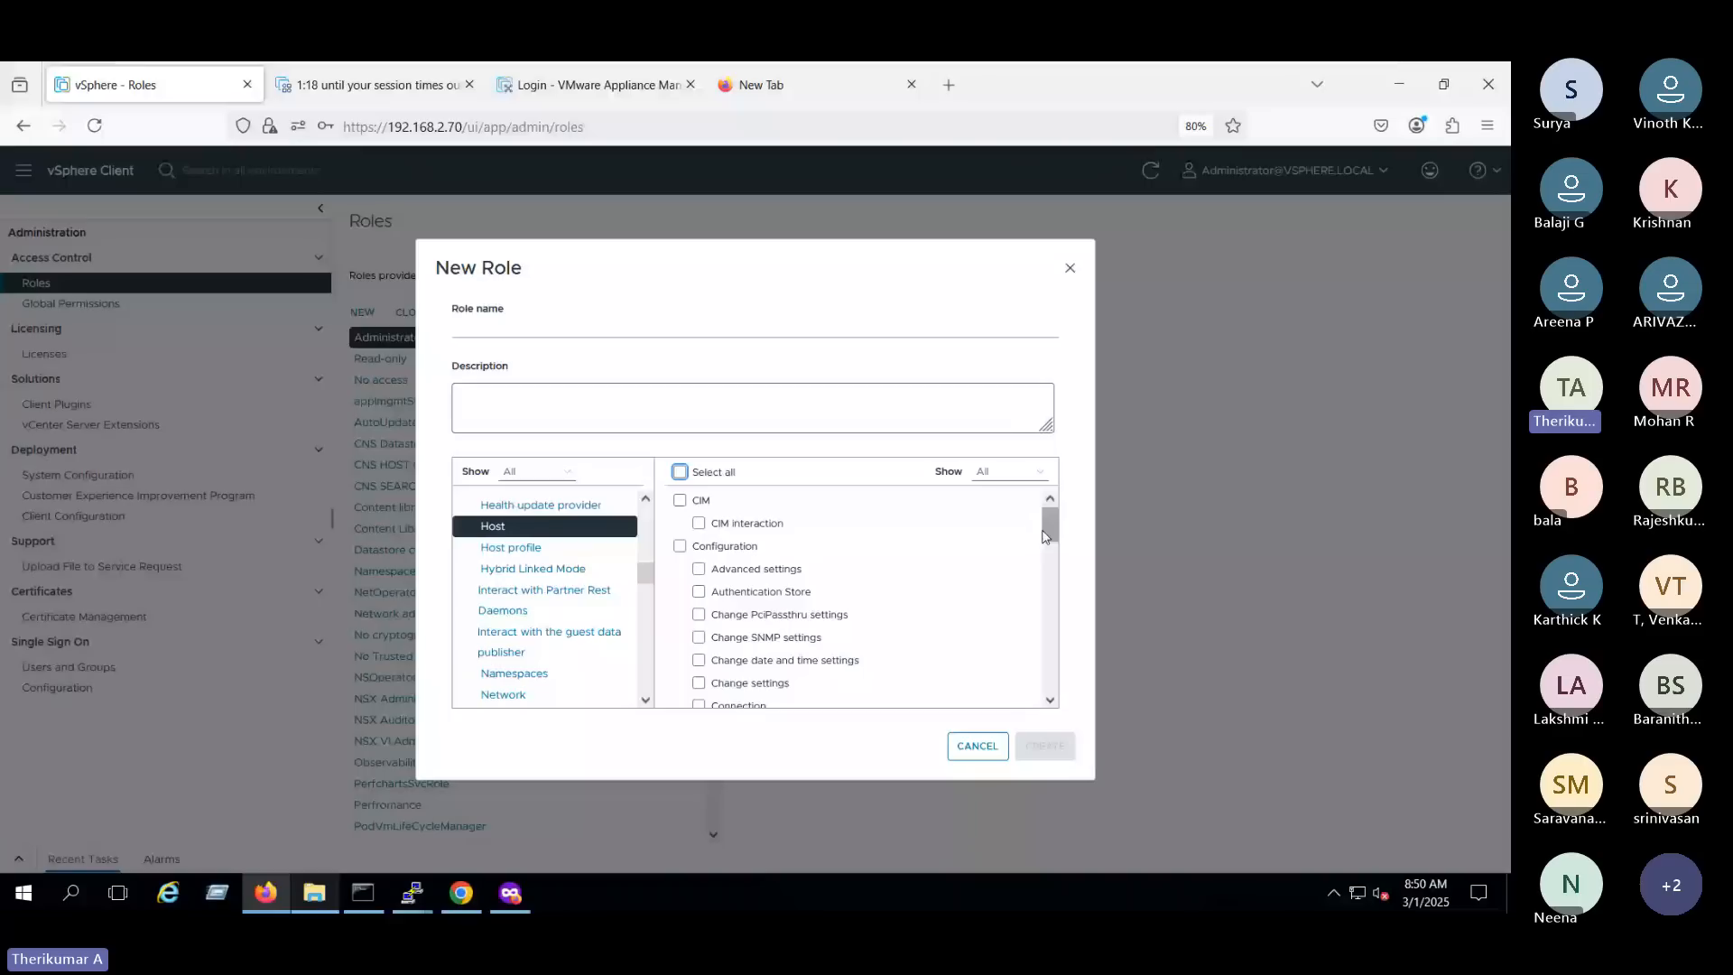
# - Select the whole Configuration privilege group under Host for the new role
pyautogui.moveTo(1045, 537); pyautogui.dragTo(1047, 542)
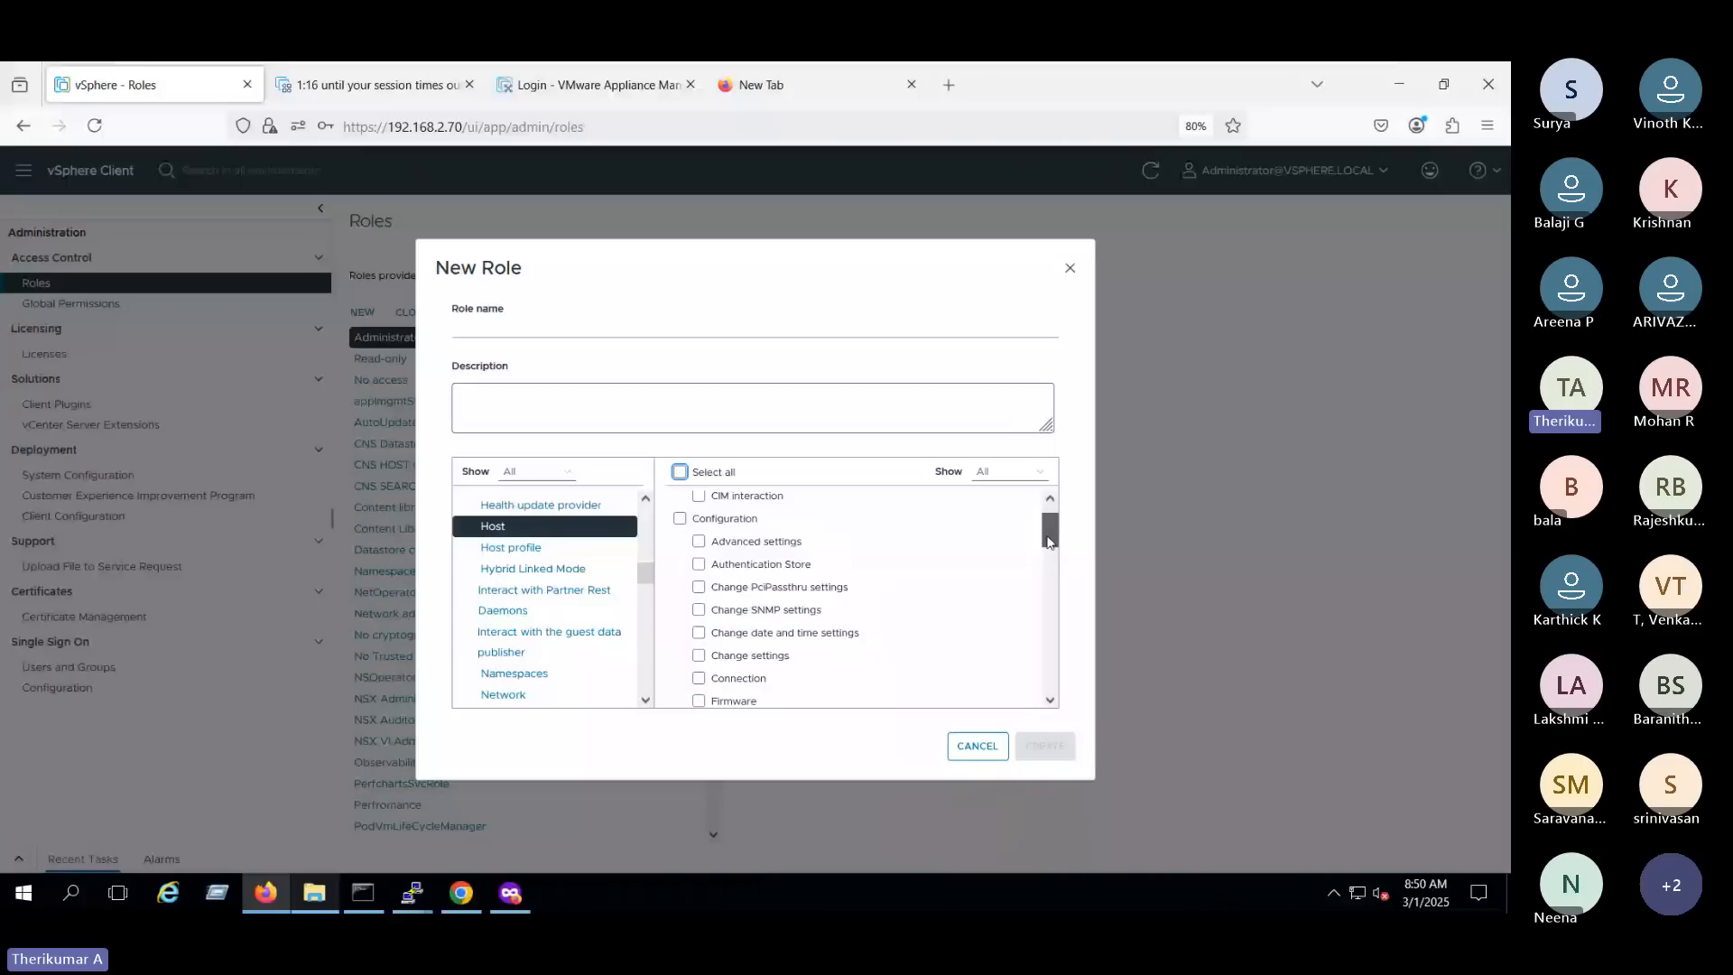
pyautogui.click(680, 522)
pyautogui.click(680, 520)
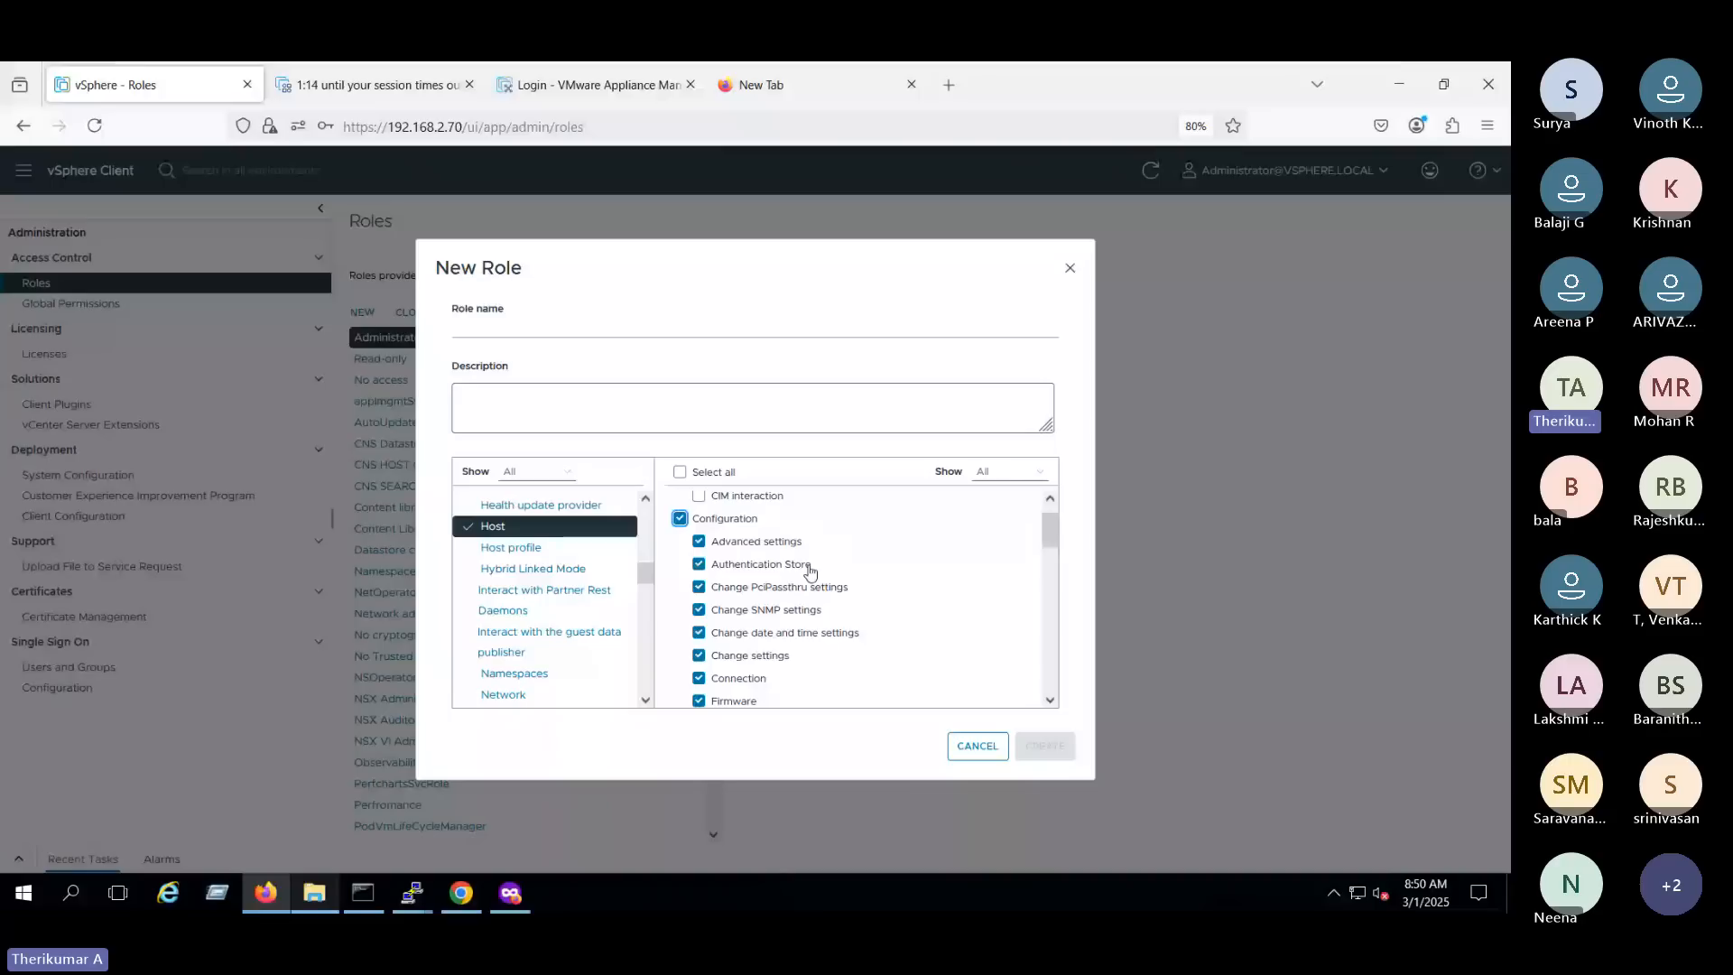
# - Examine the remaining Host privileges, including the Inventory group, and return to the Configuration group
pyautogui.scroll(-1, 702, 603)
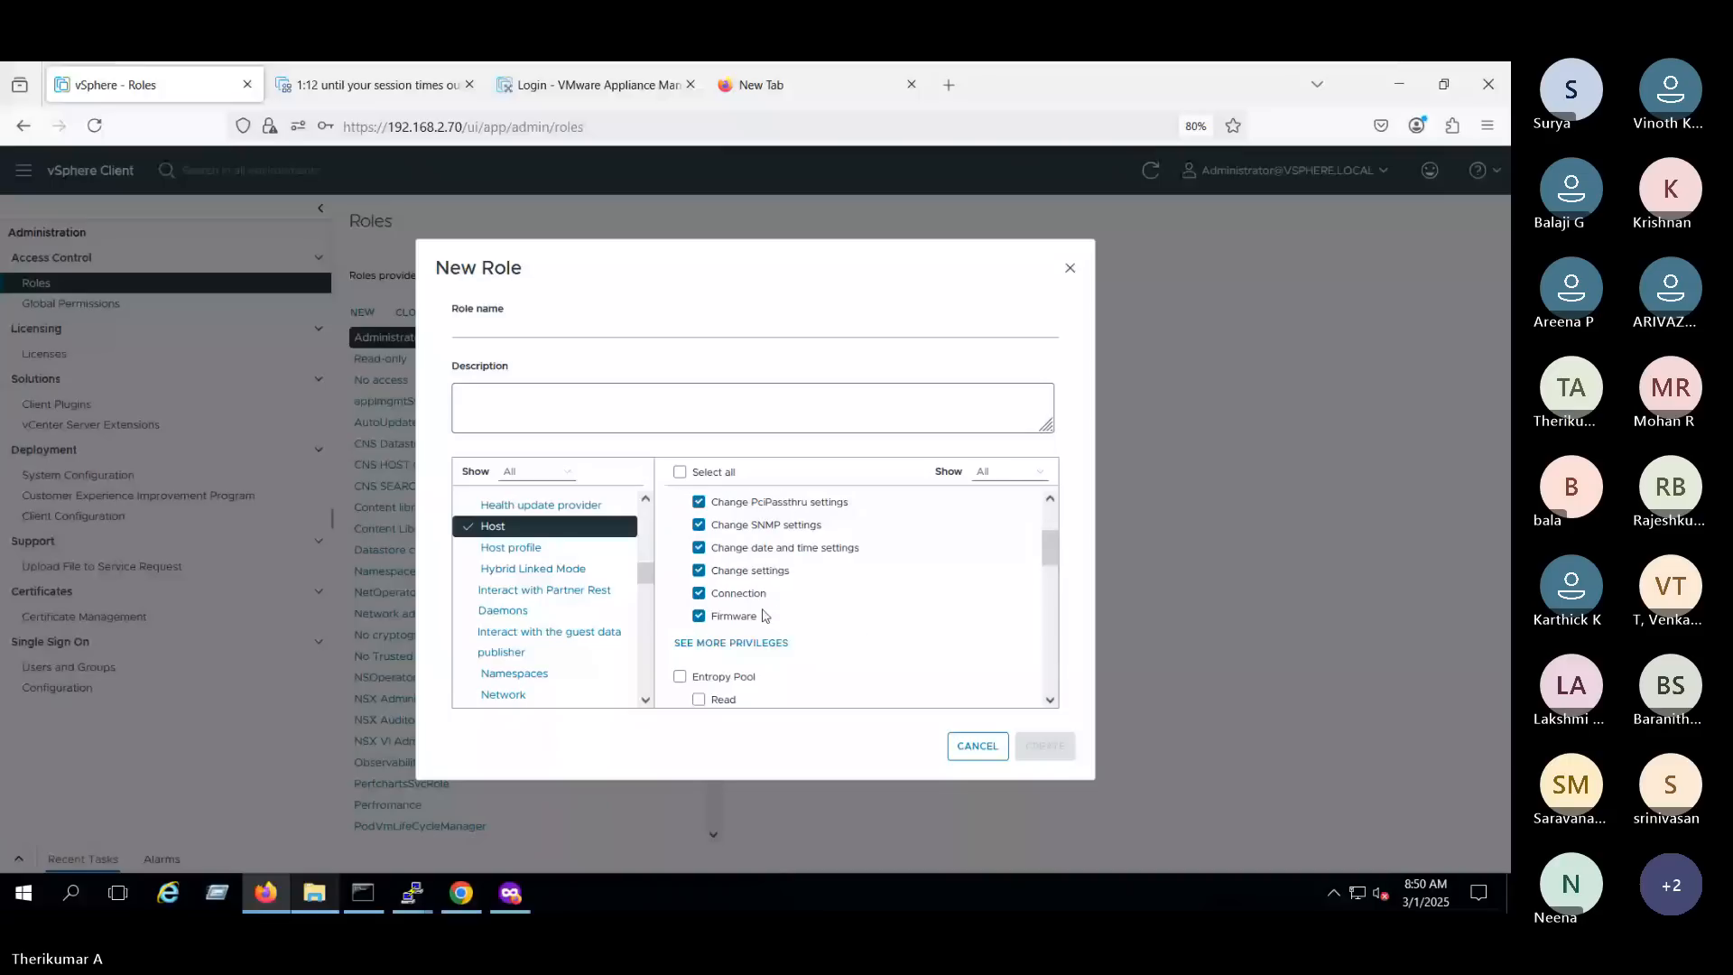
pyautogui.moveTo(1044, 551); pyautogui.dragTo(1033, 567)
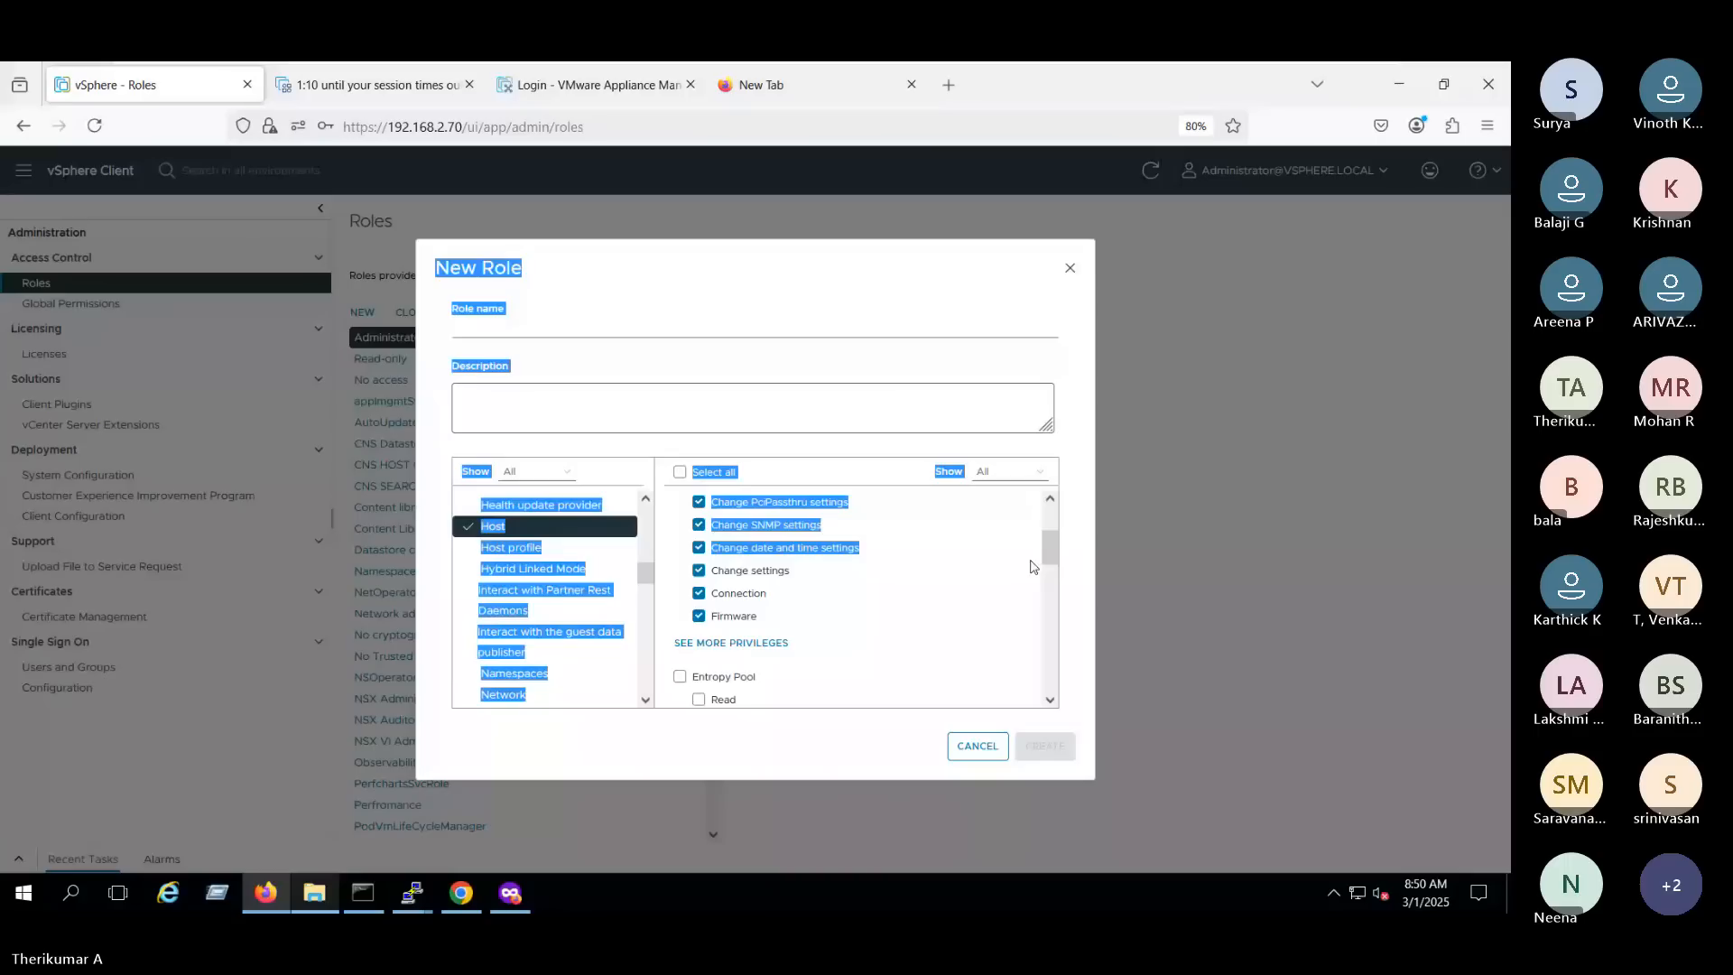
pyautogui.click(1034, 566)
pyautogui.scroll(-5, 1052, 580)
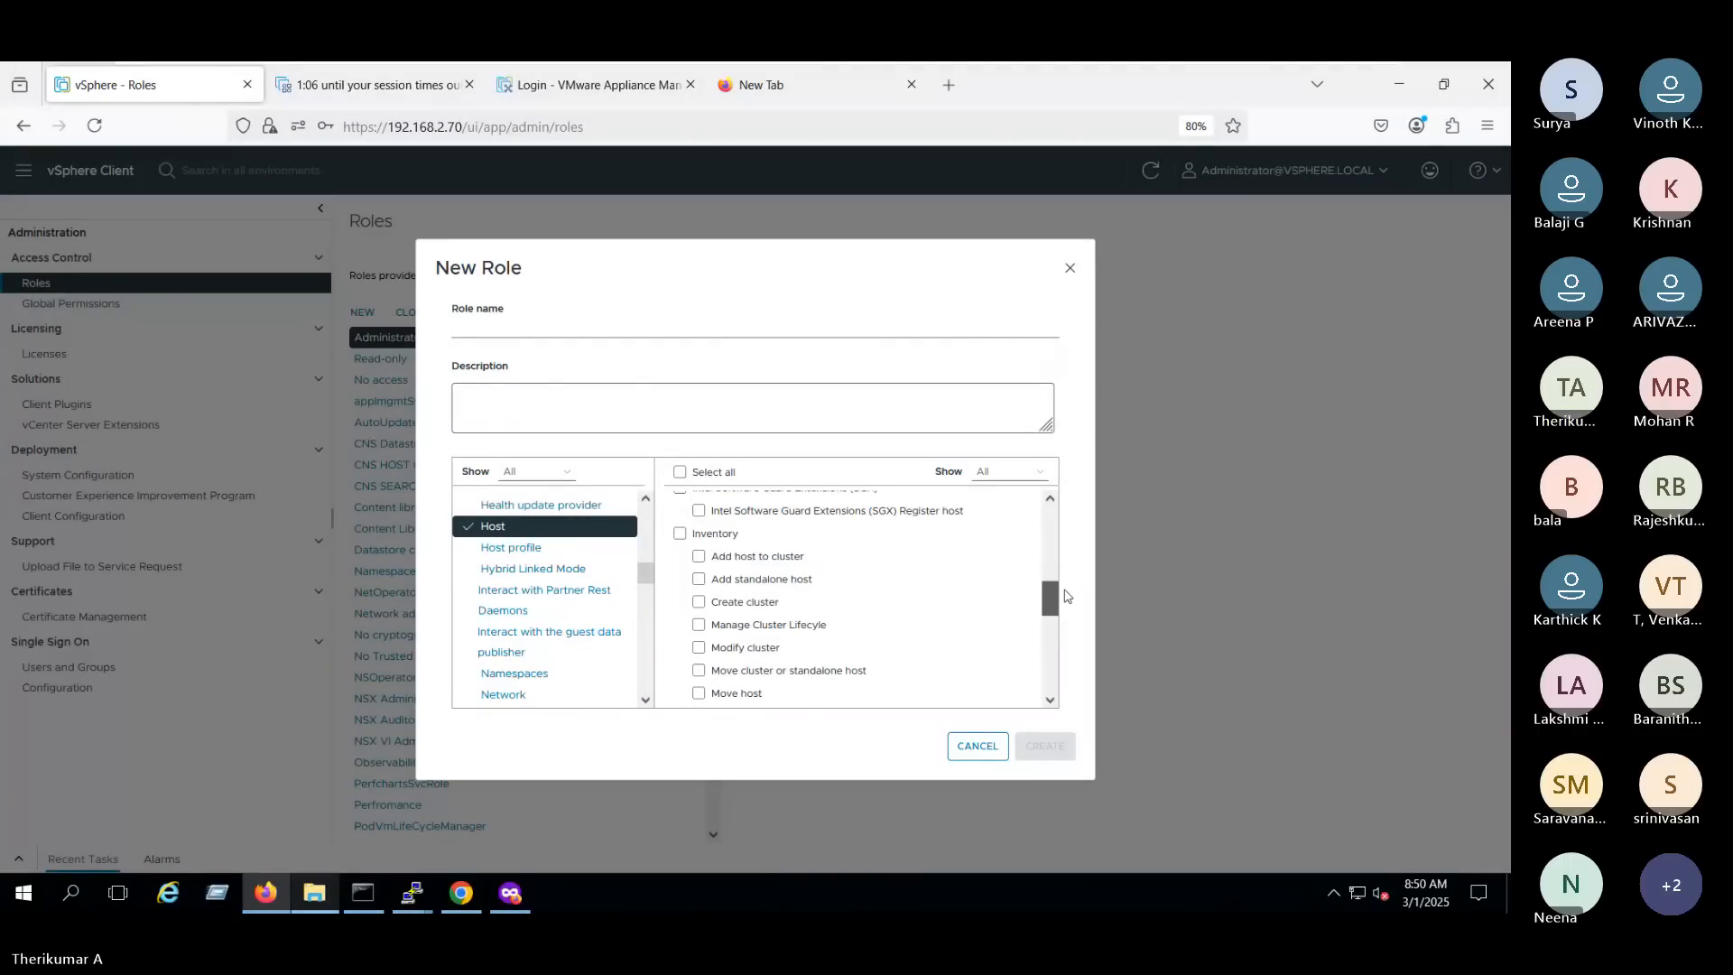
pyautogui.scroll(-1, 1068, 595)
pyautogui.moveTo(1069, 603)
pyautogui.mouseDown()
pyautogui.moveTo(1068, 619)
pyautogui.moveTo(1067, 598)
pyautogui.mouseUp()
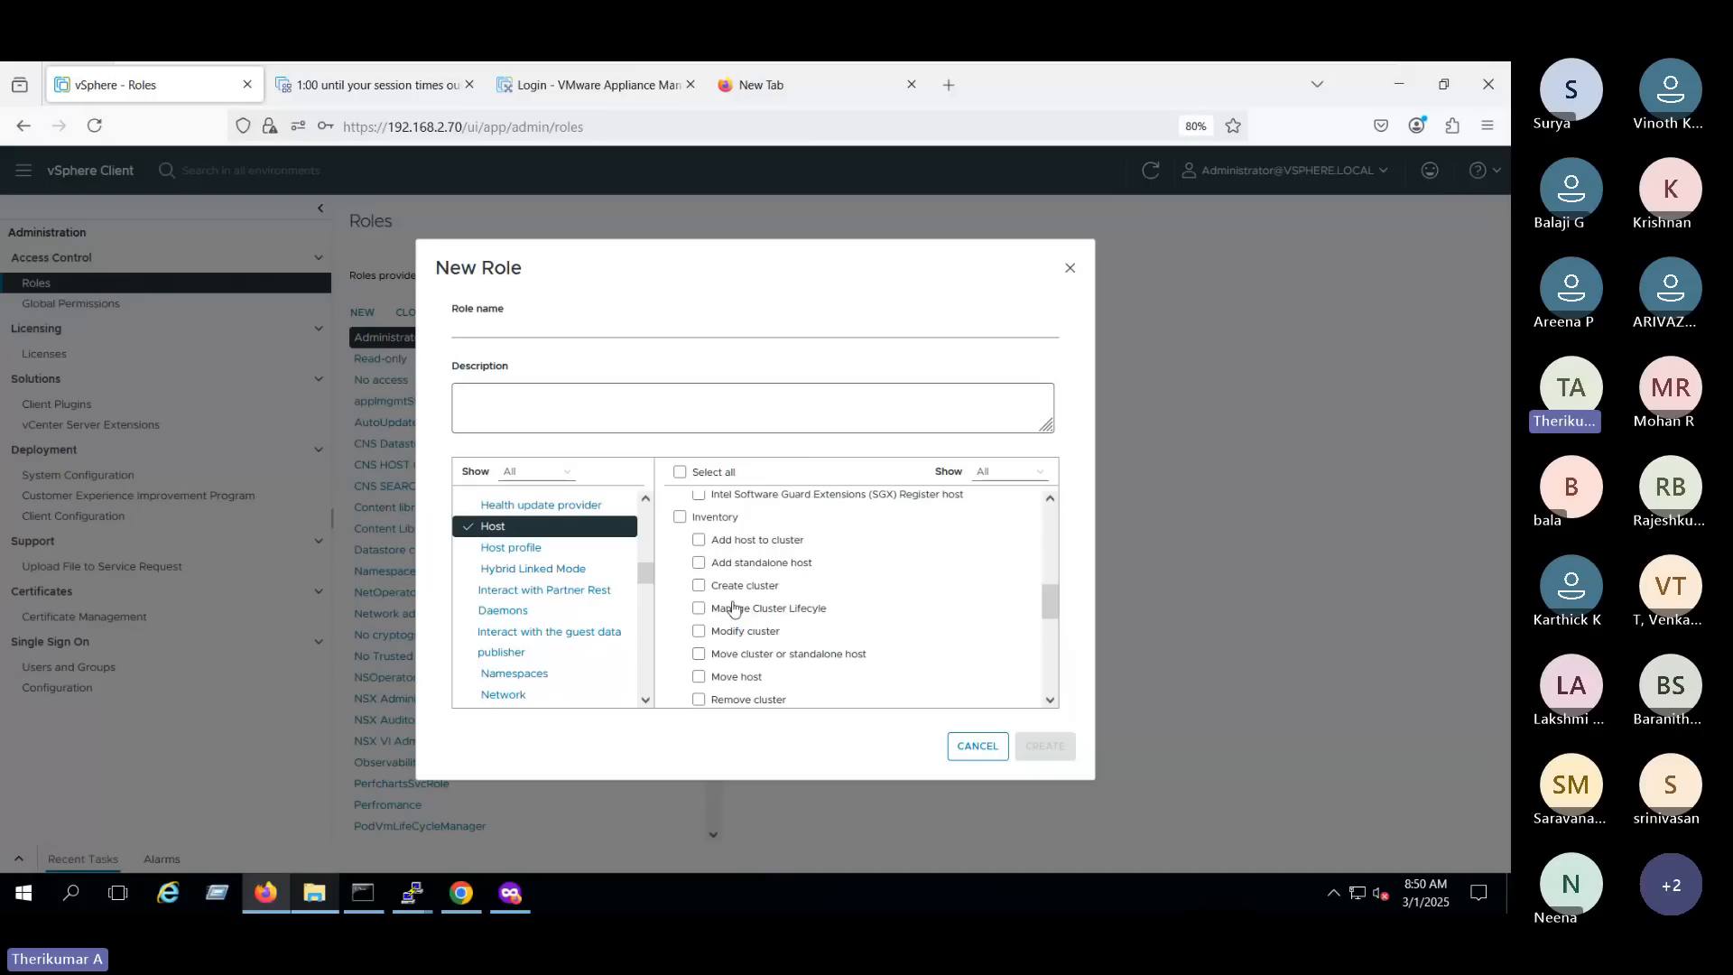
pyautogui.scroll(-1, 1053, 615)
pyautogui.scroll(-1, 793, 658)
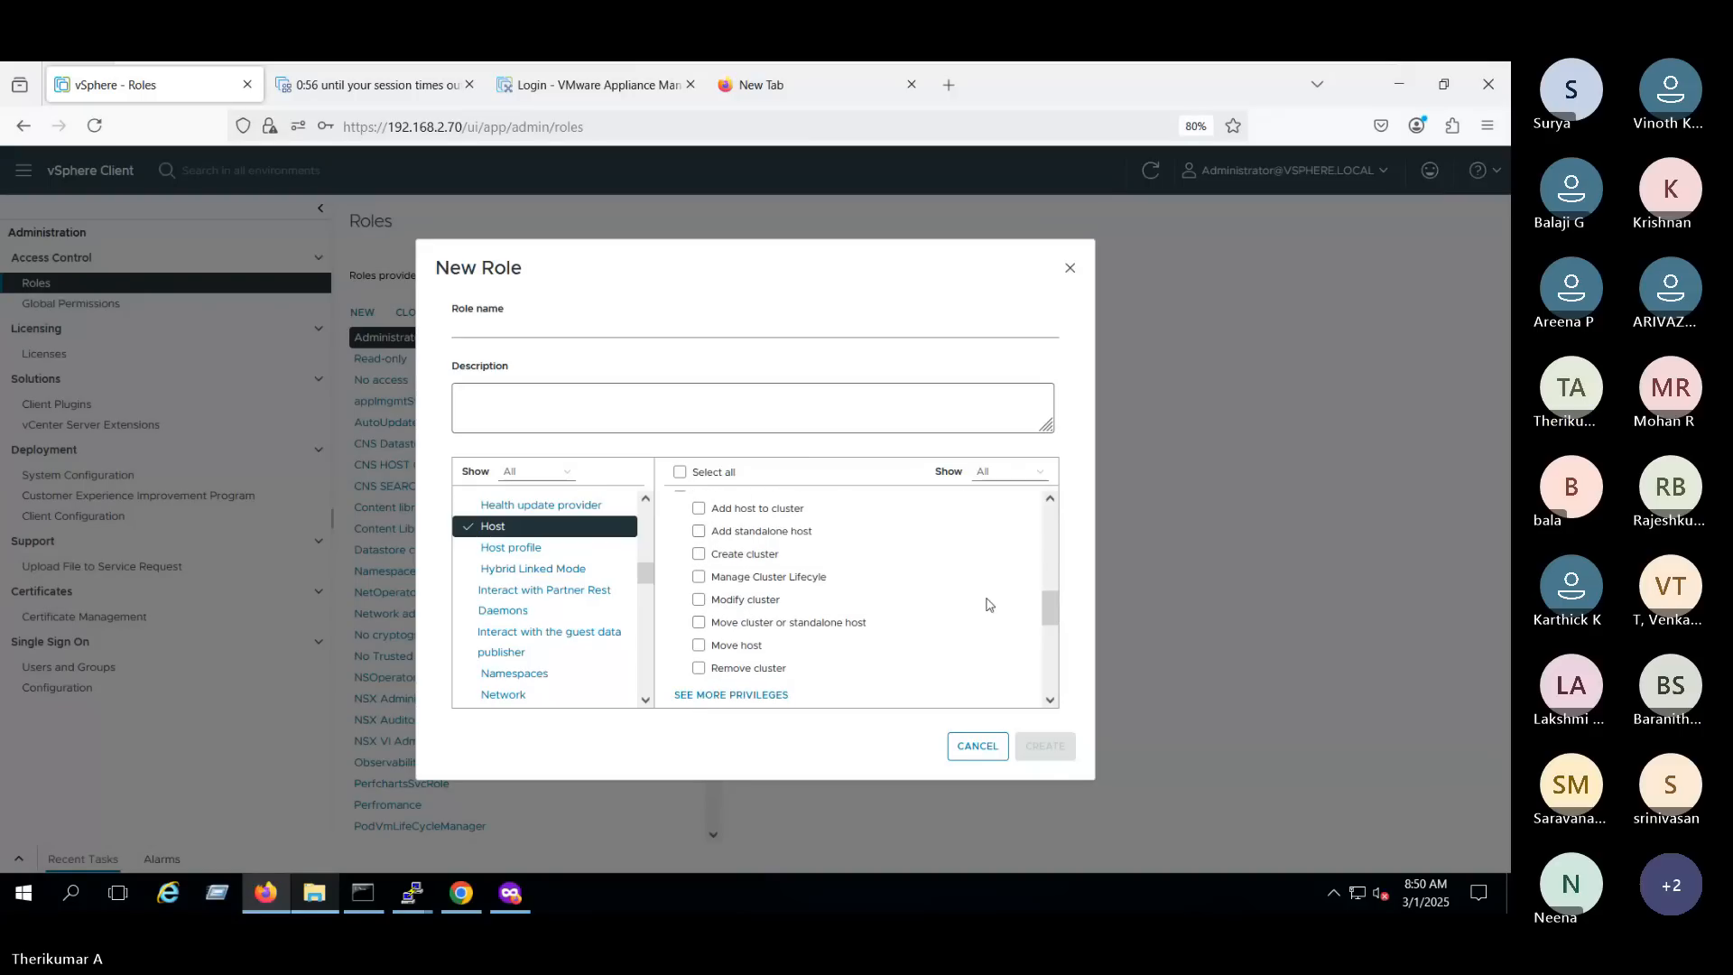
pyautogui.moveTo(1045, 610); pyautogui.dragTo(1084, 540)
pyautogui.moveTo(1086, 539); pyautogui.dragTo(1083, 538)
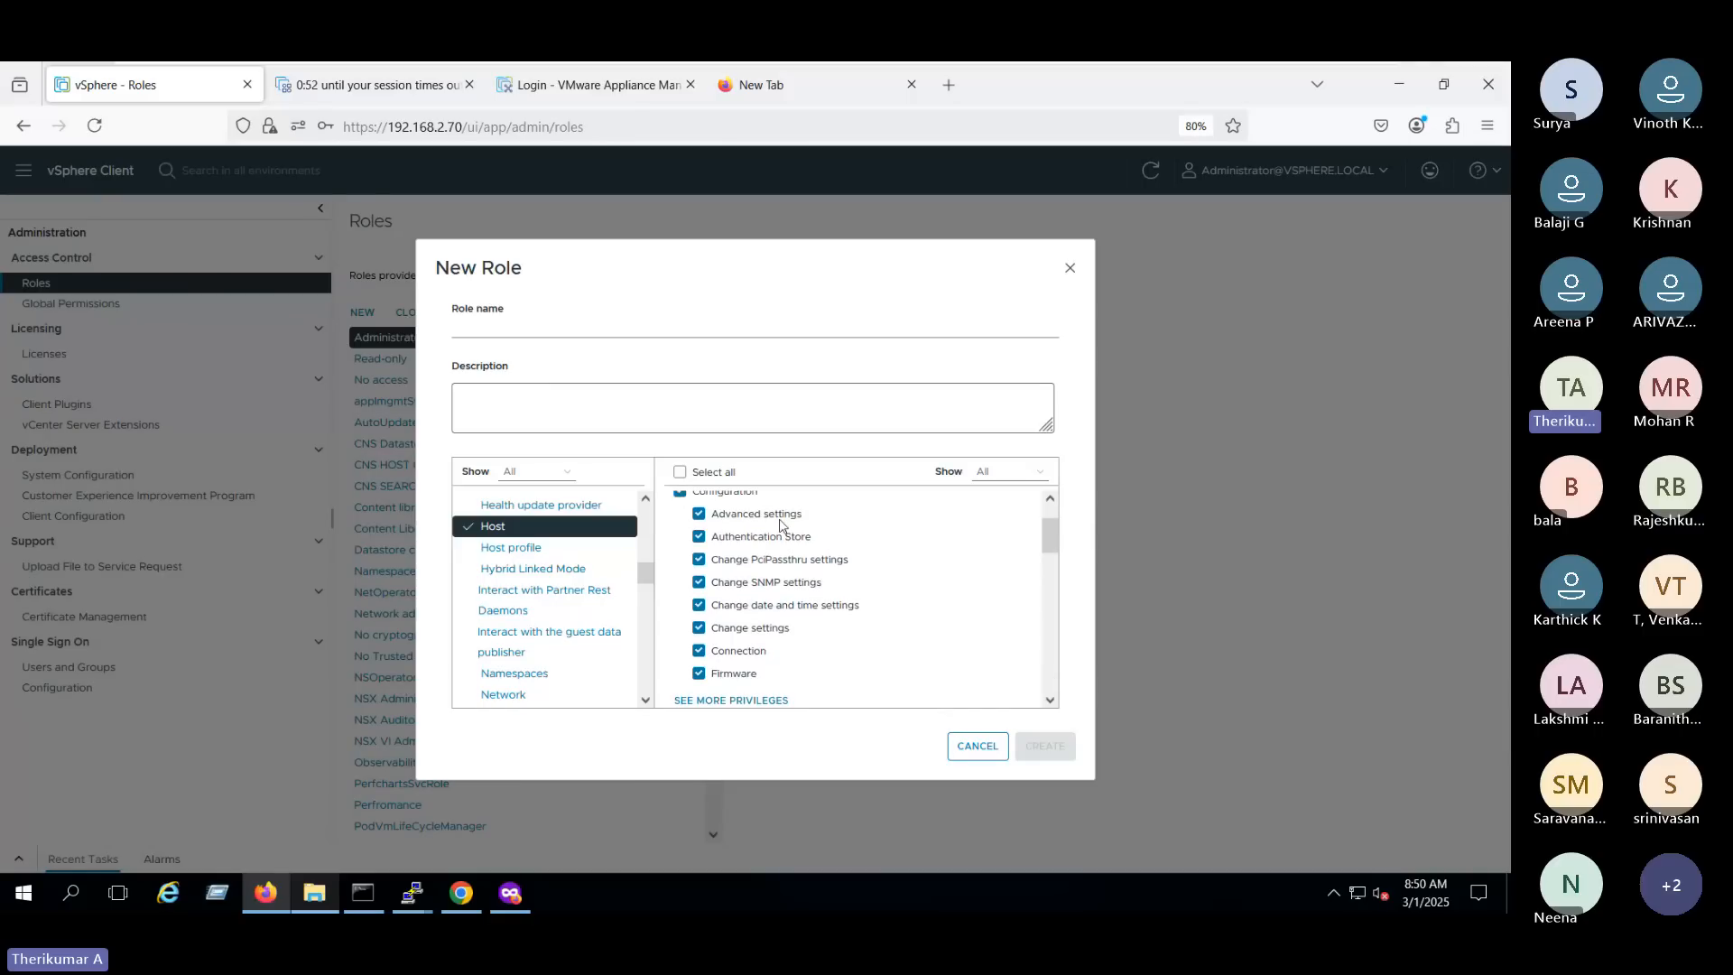
# - Duplicate the Roles browser tab and open the configuration settings of host esxi8prd01.techie.com from the inventory
pyautogui.rightClick(157, 94)
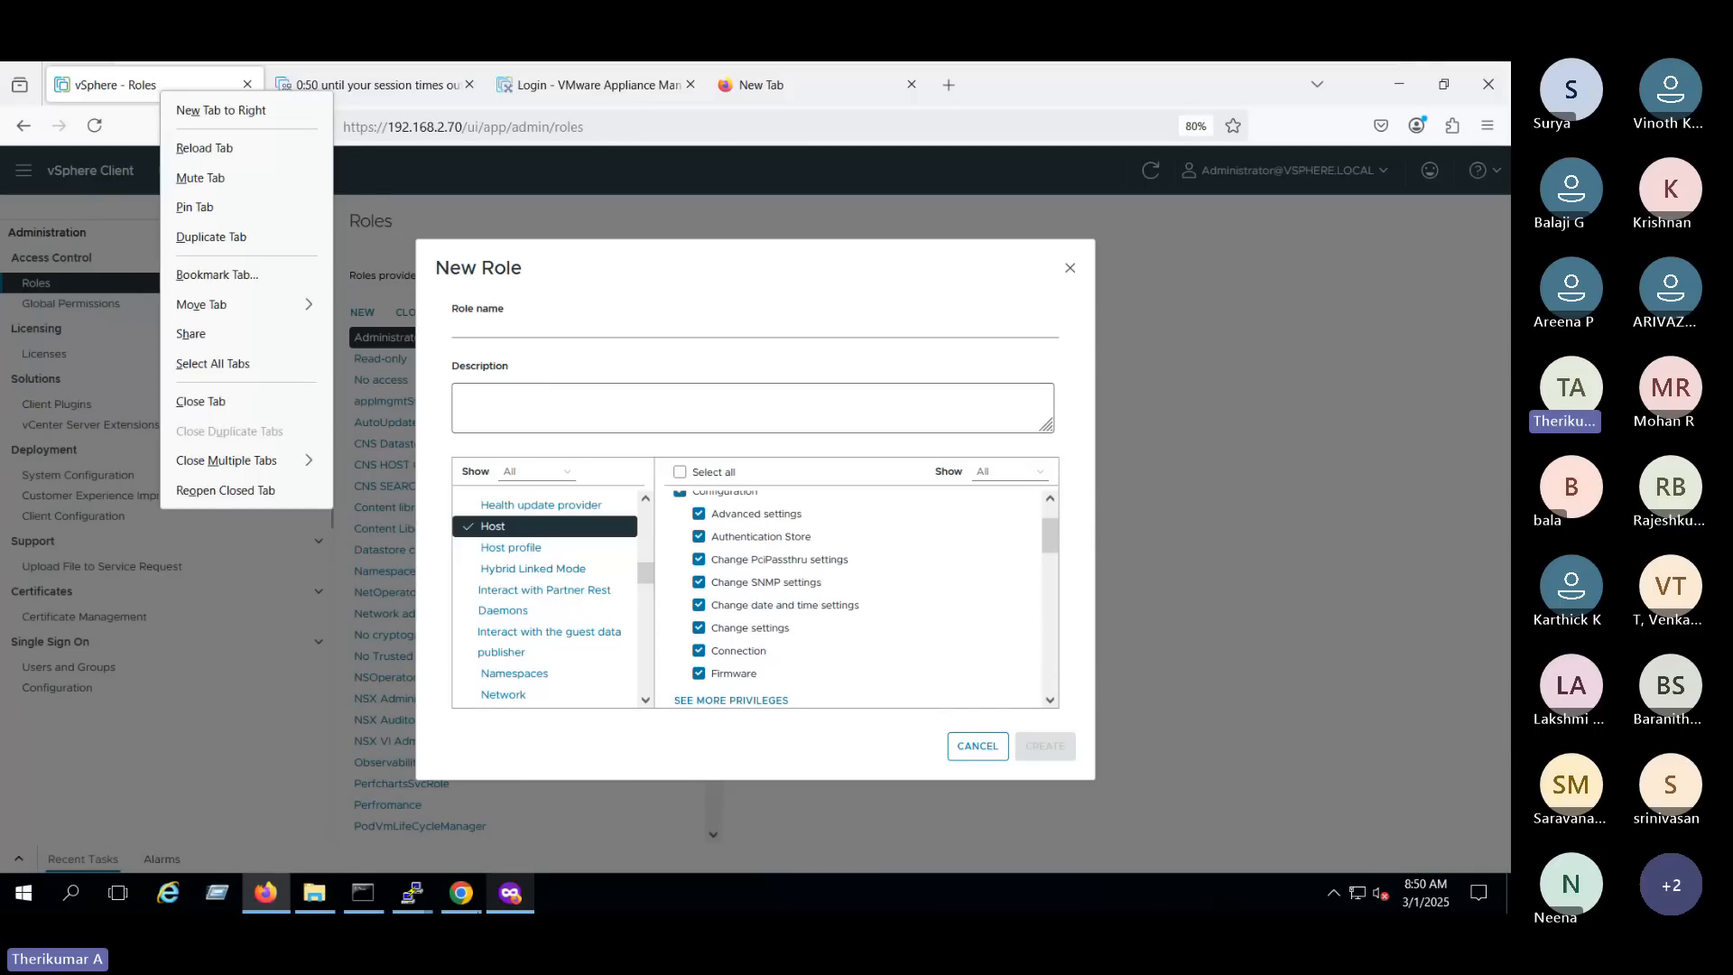
pyautogui.press('Escape')
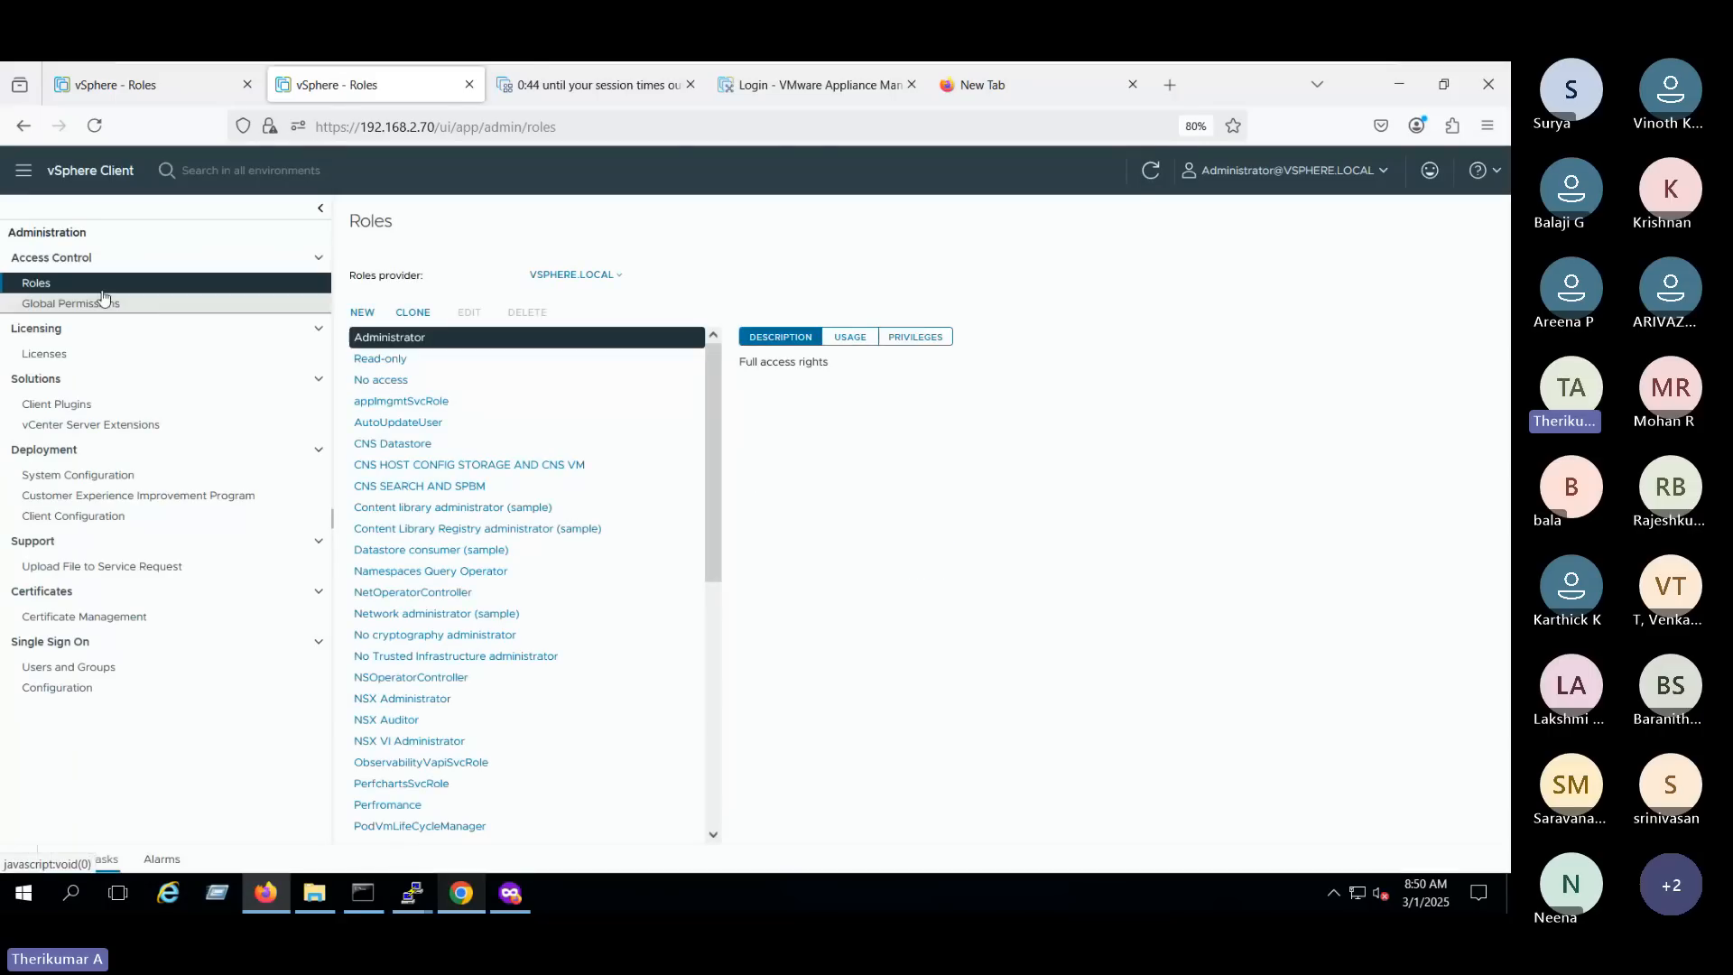
pyautogui.click(23, 169)
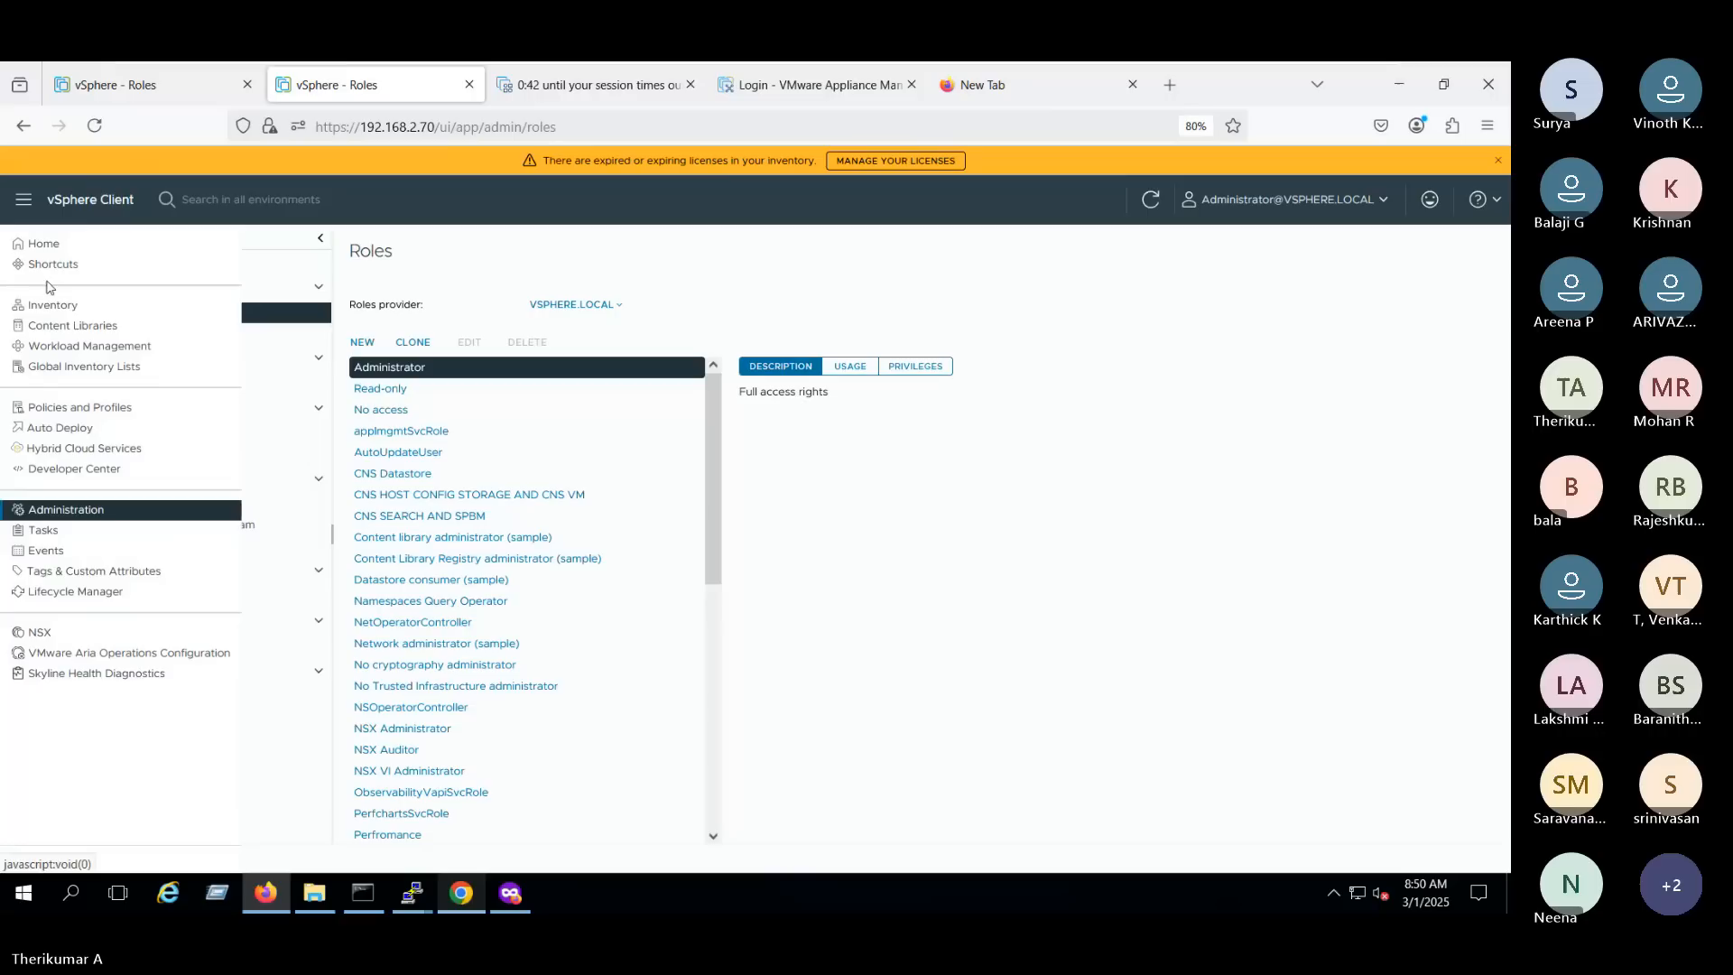
pyautogui.click(54, 306)
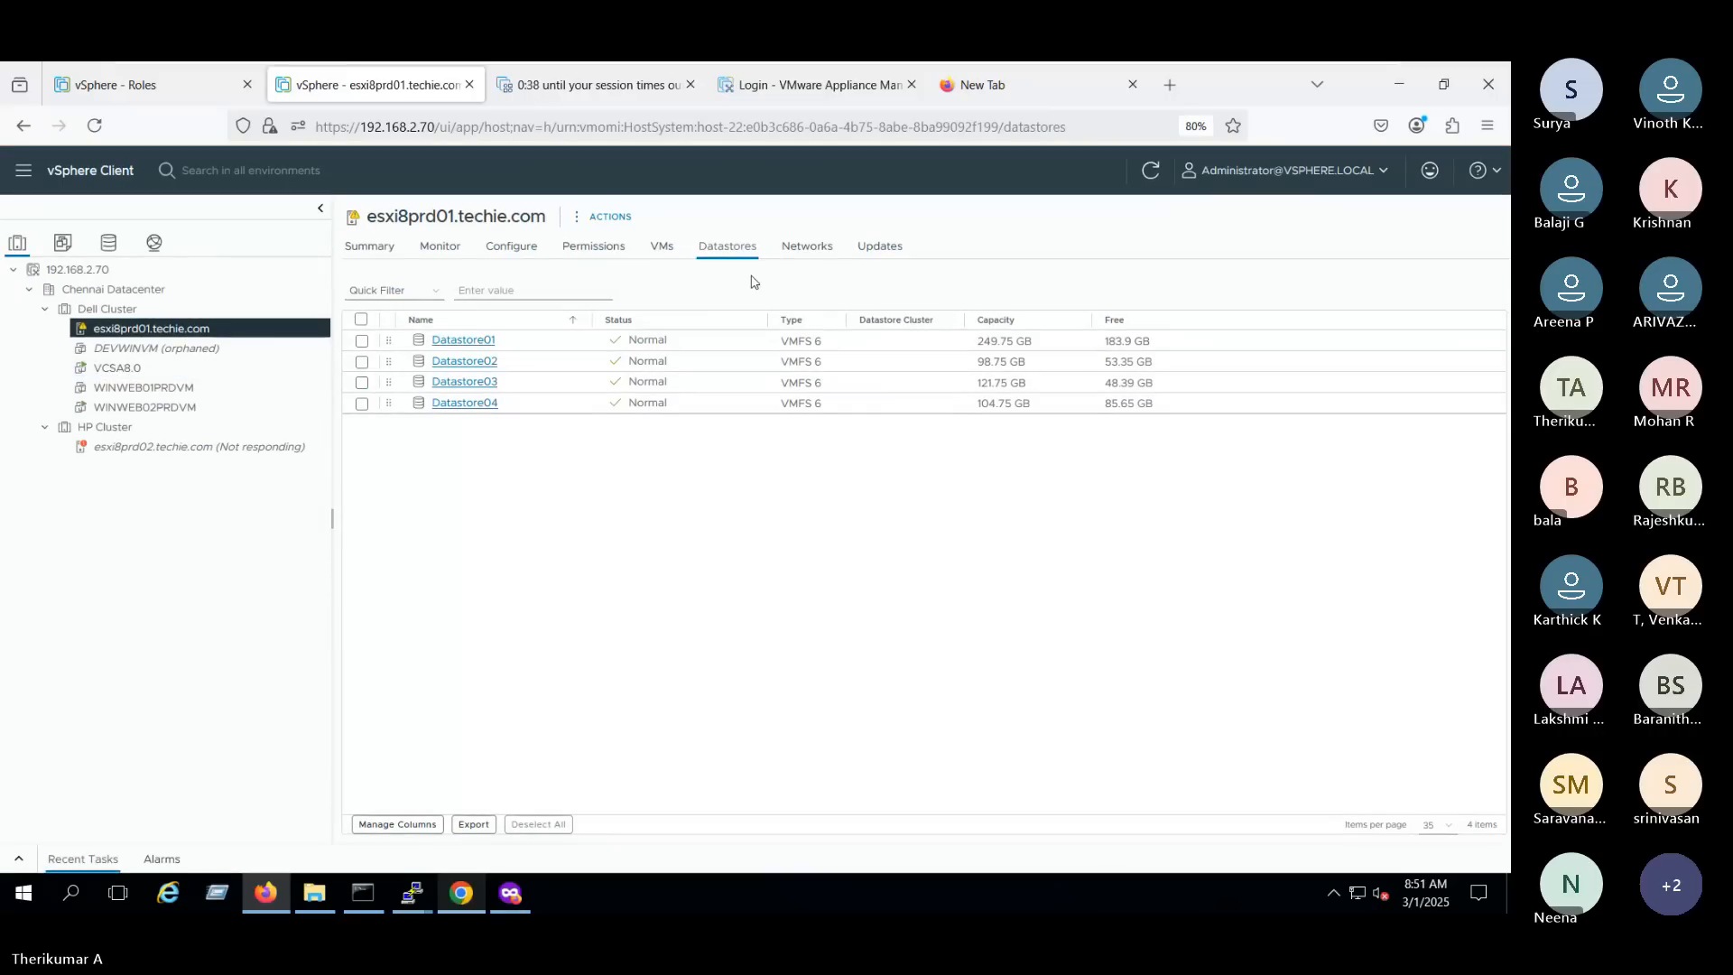
pyautogui.click(507, 250)
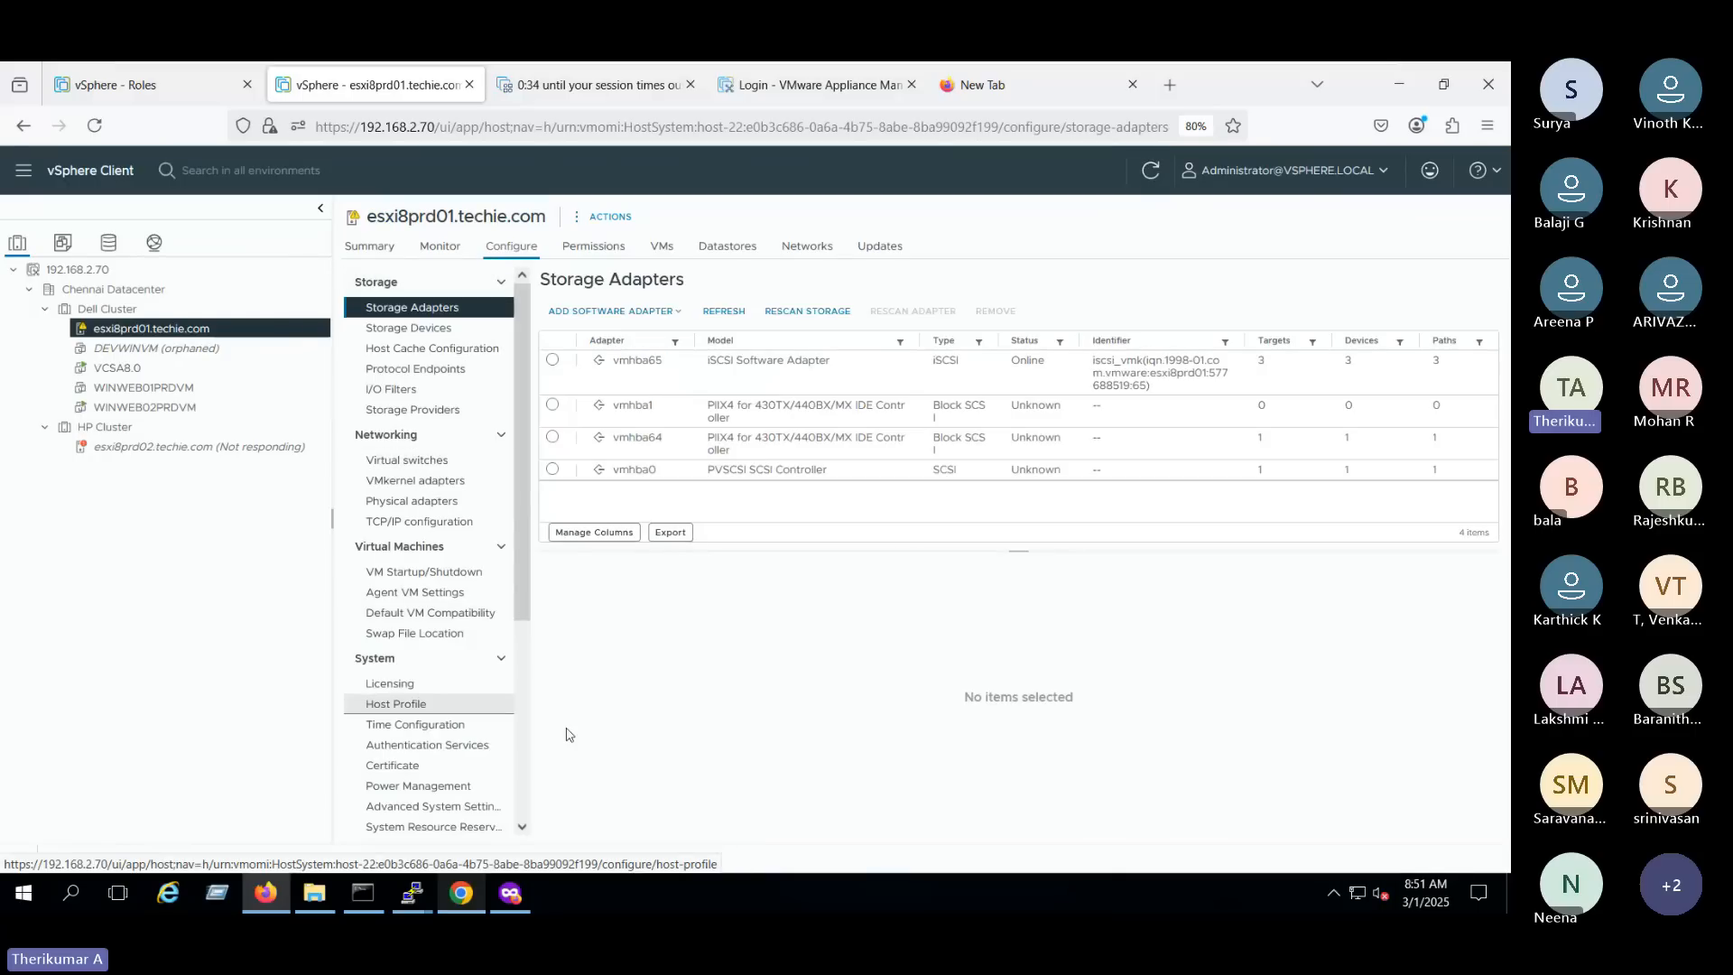
# - Compare the role's Configuration privileges with the host's configuration categories and view its virtual switches
pyautogui.click(133, 91)
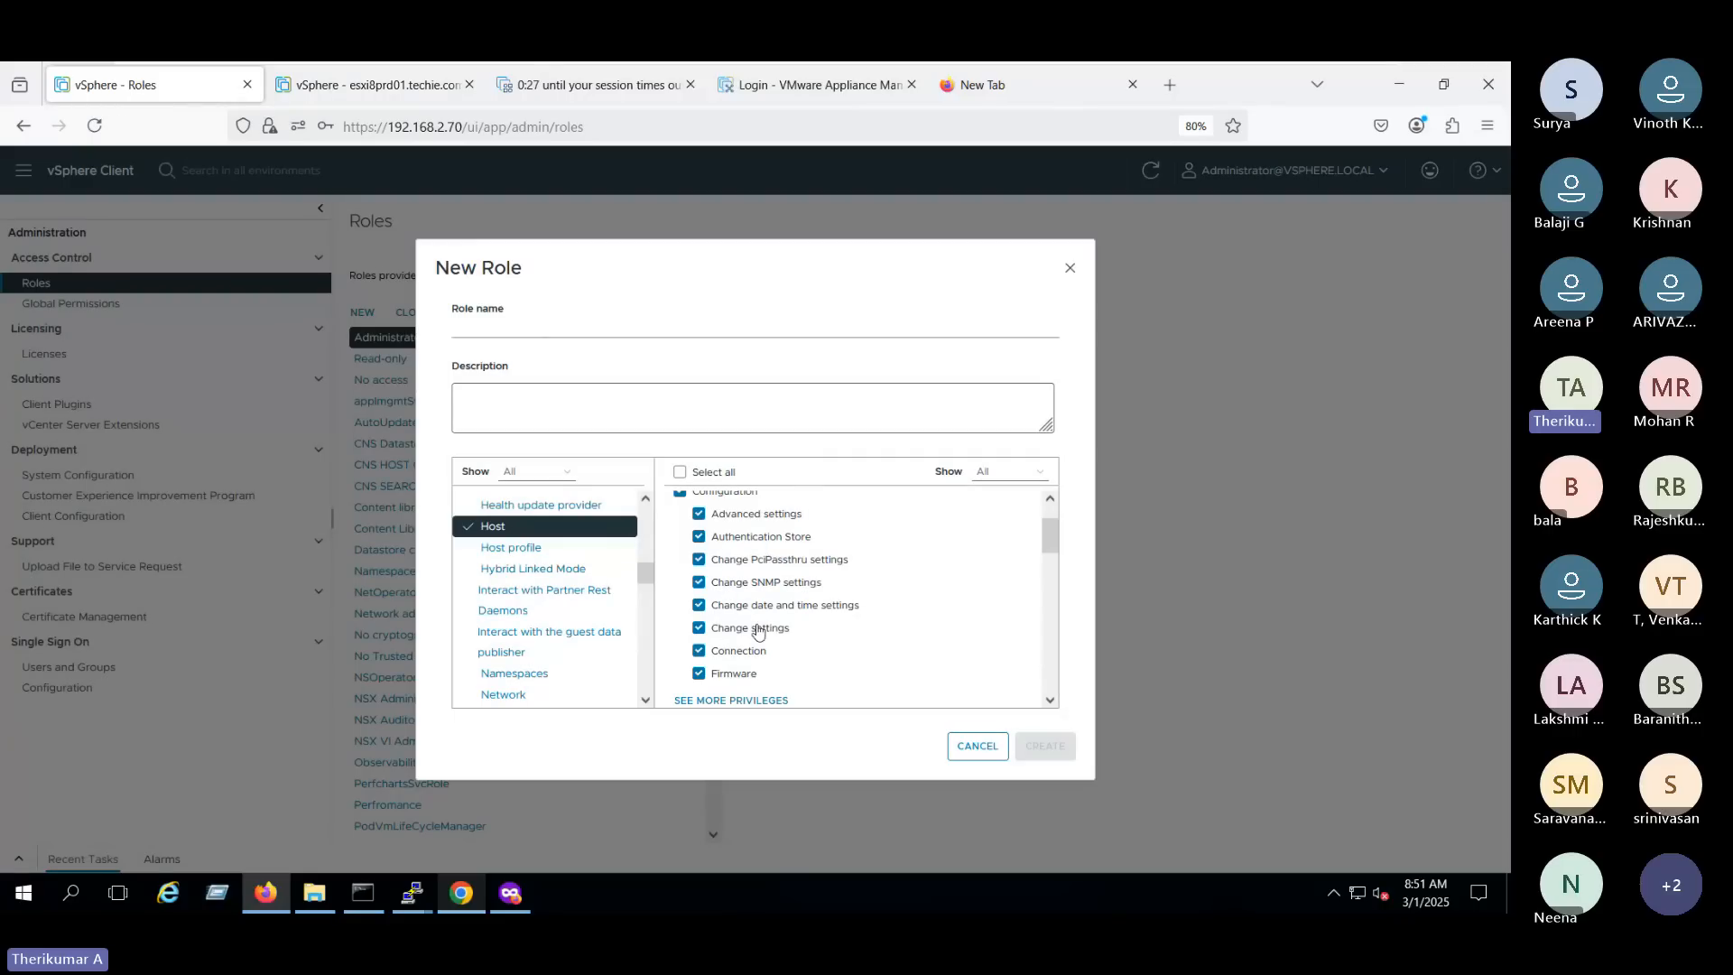
pyautogui.click(370, 85)
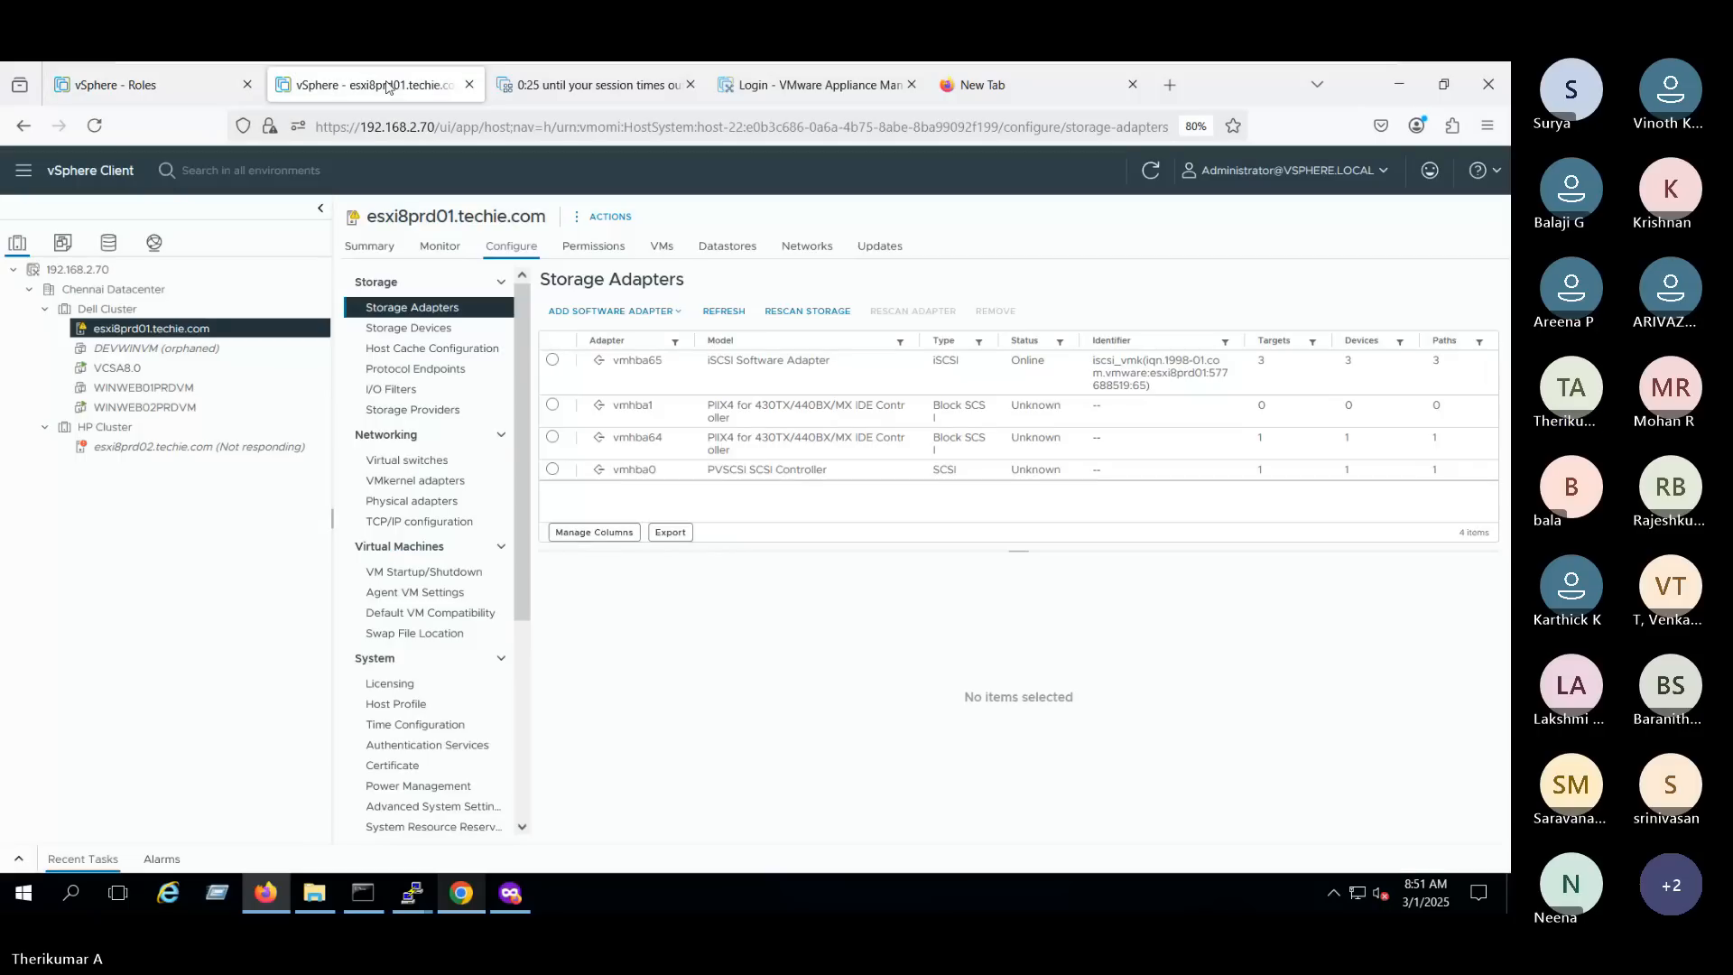
pyautogui.scroll(-3, 434, 677)
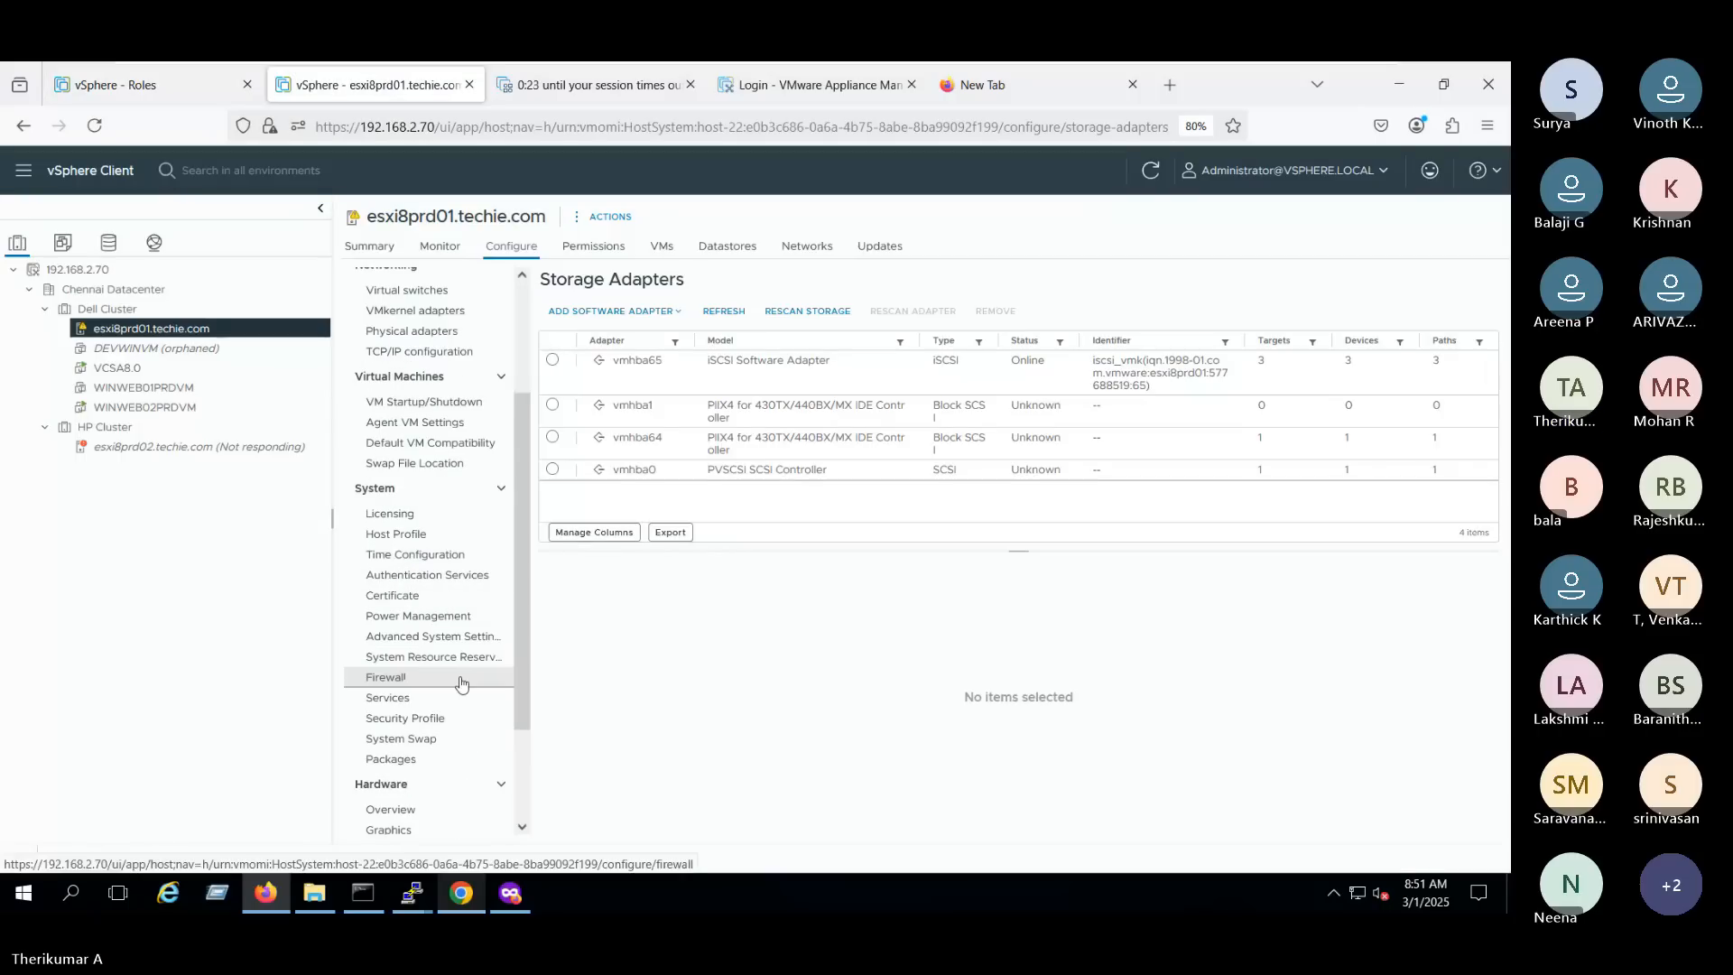
pyautogui.scroll(-3, 424, 733)
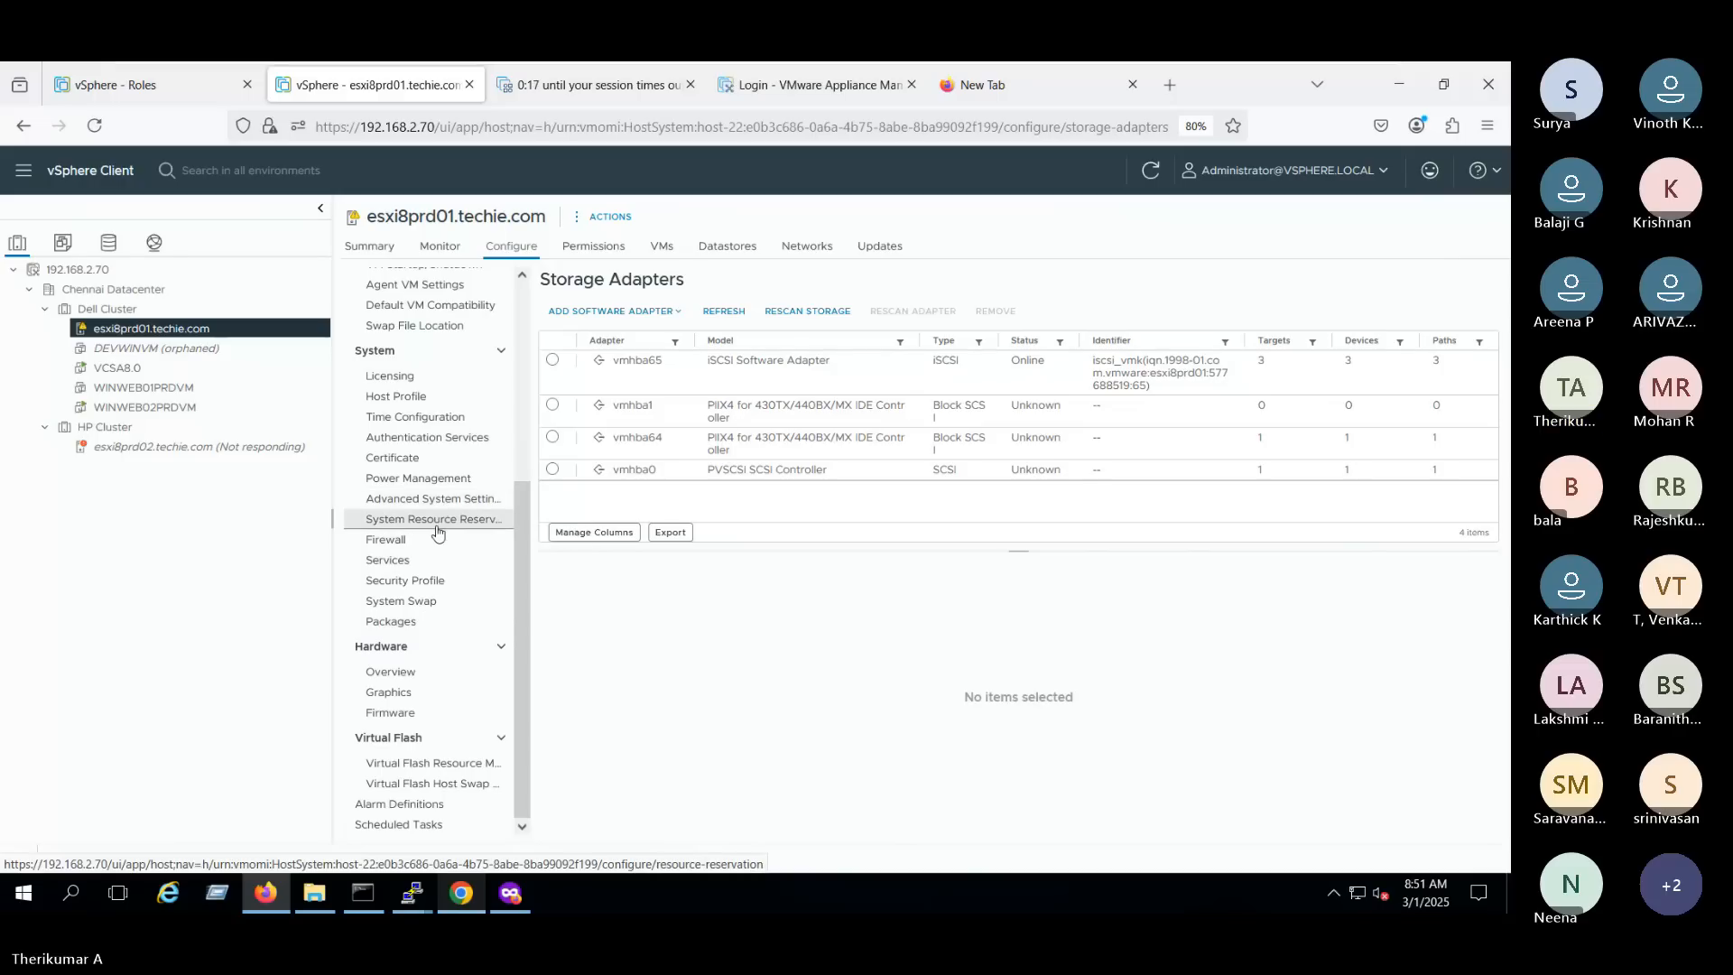
pyautogui.scroll(5, 407, 478)
pyautogui.click(417, 408)
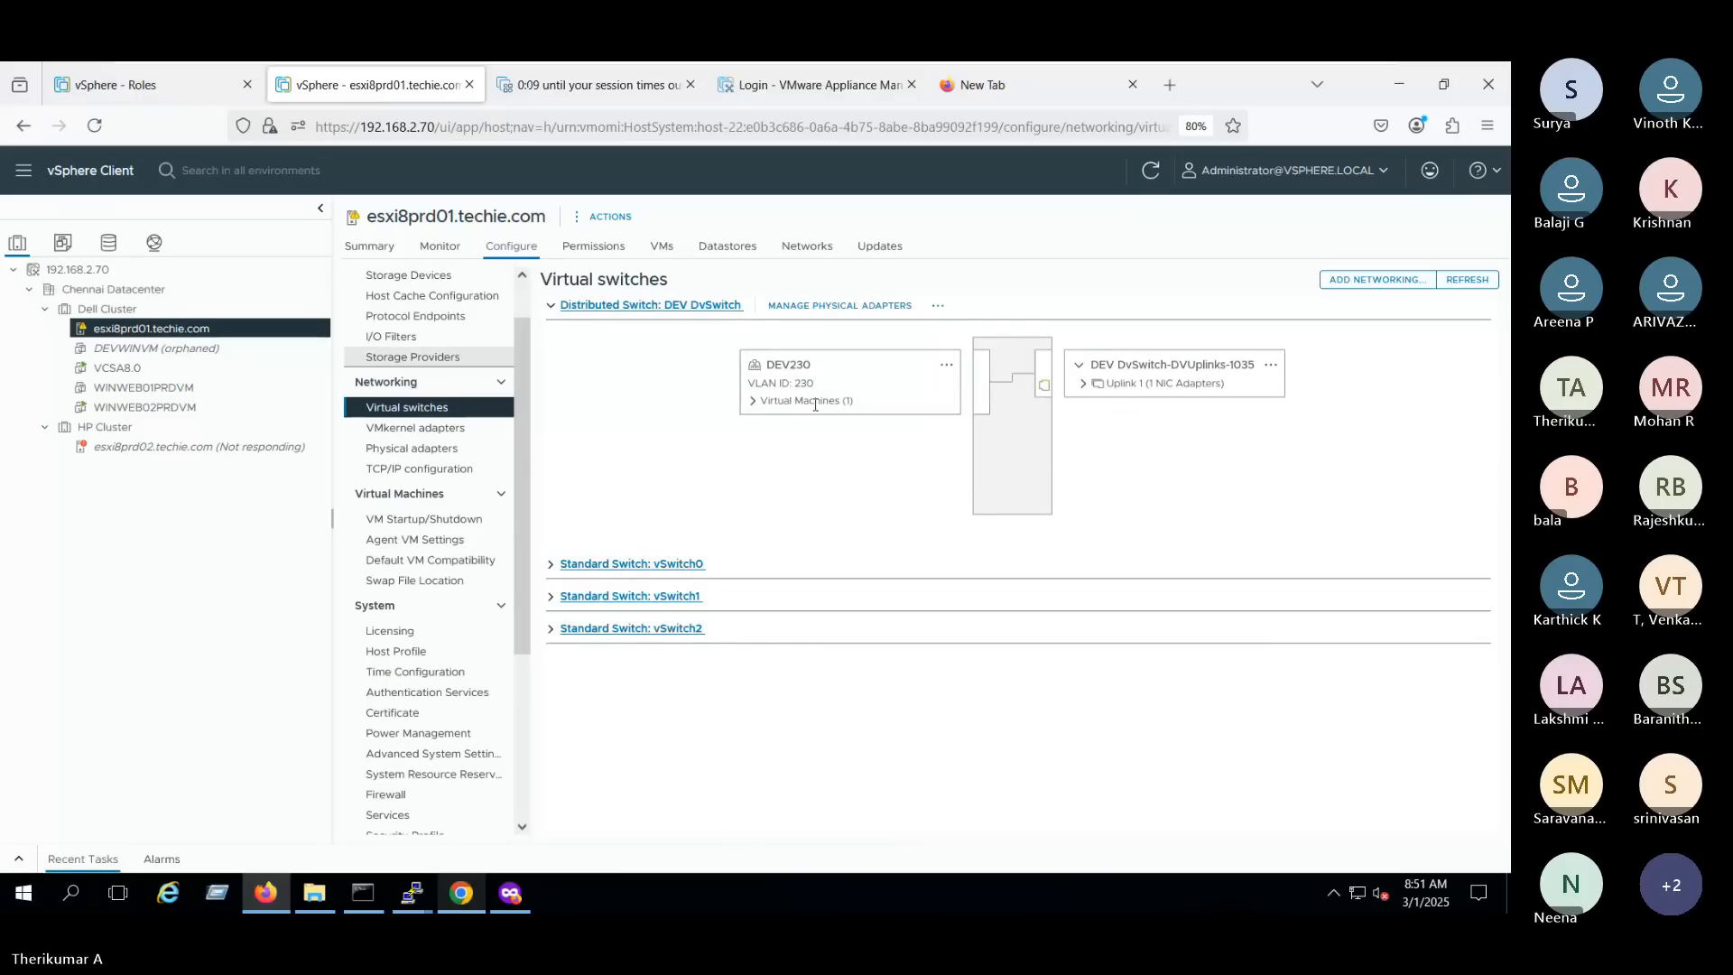
# - Return to the new role, name it "Host Config settings" and create it
pyautogui.click(144, 84)
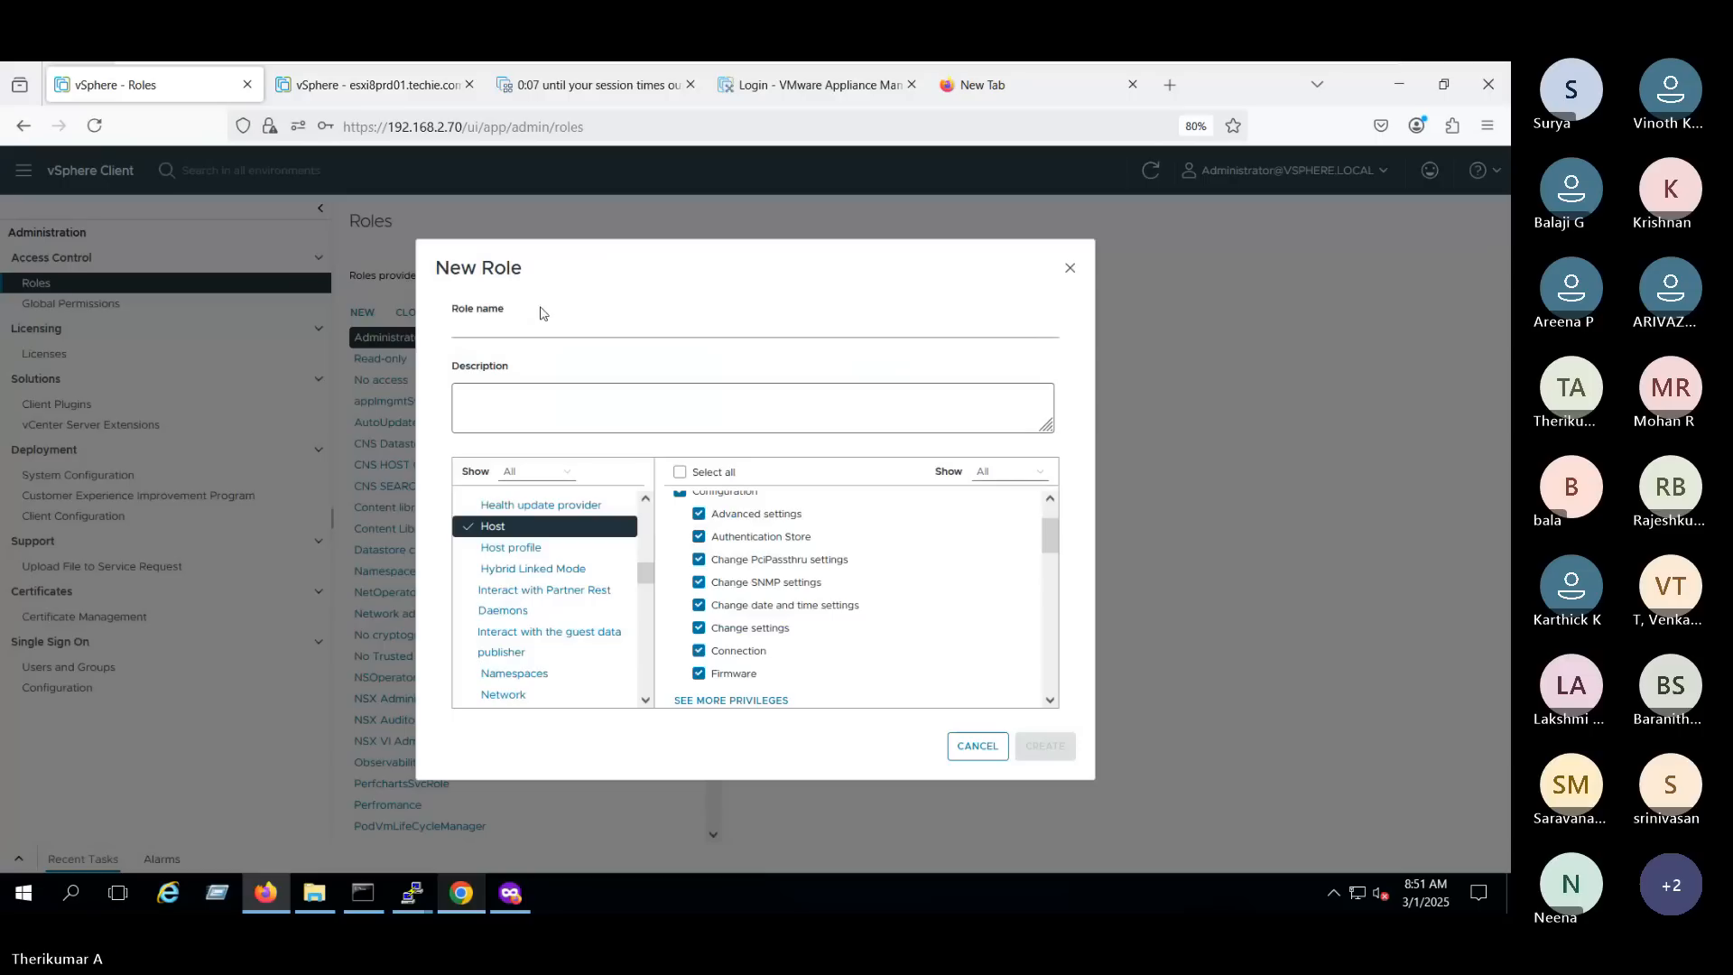
pyautogui.click(520, 332)
pyautogui.write('Host Config s')
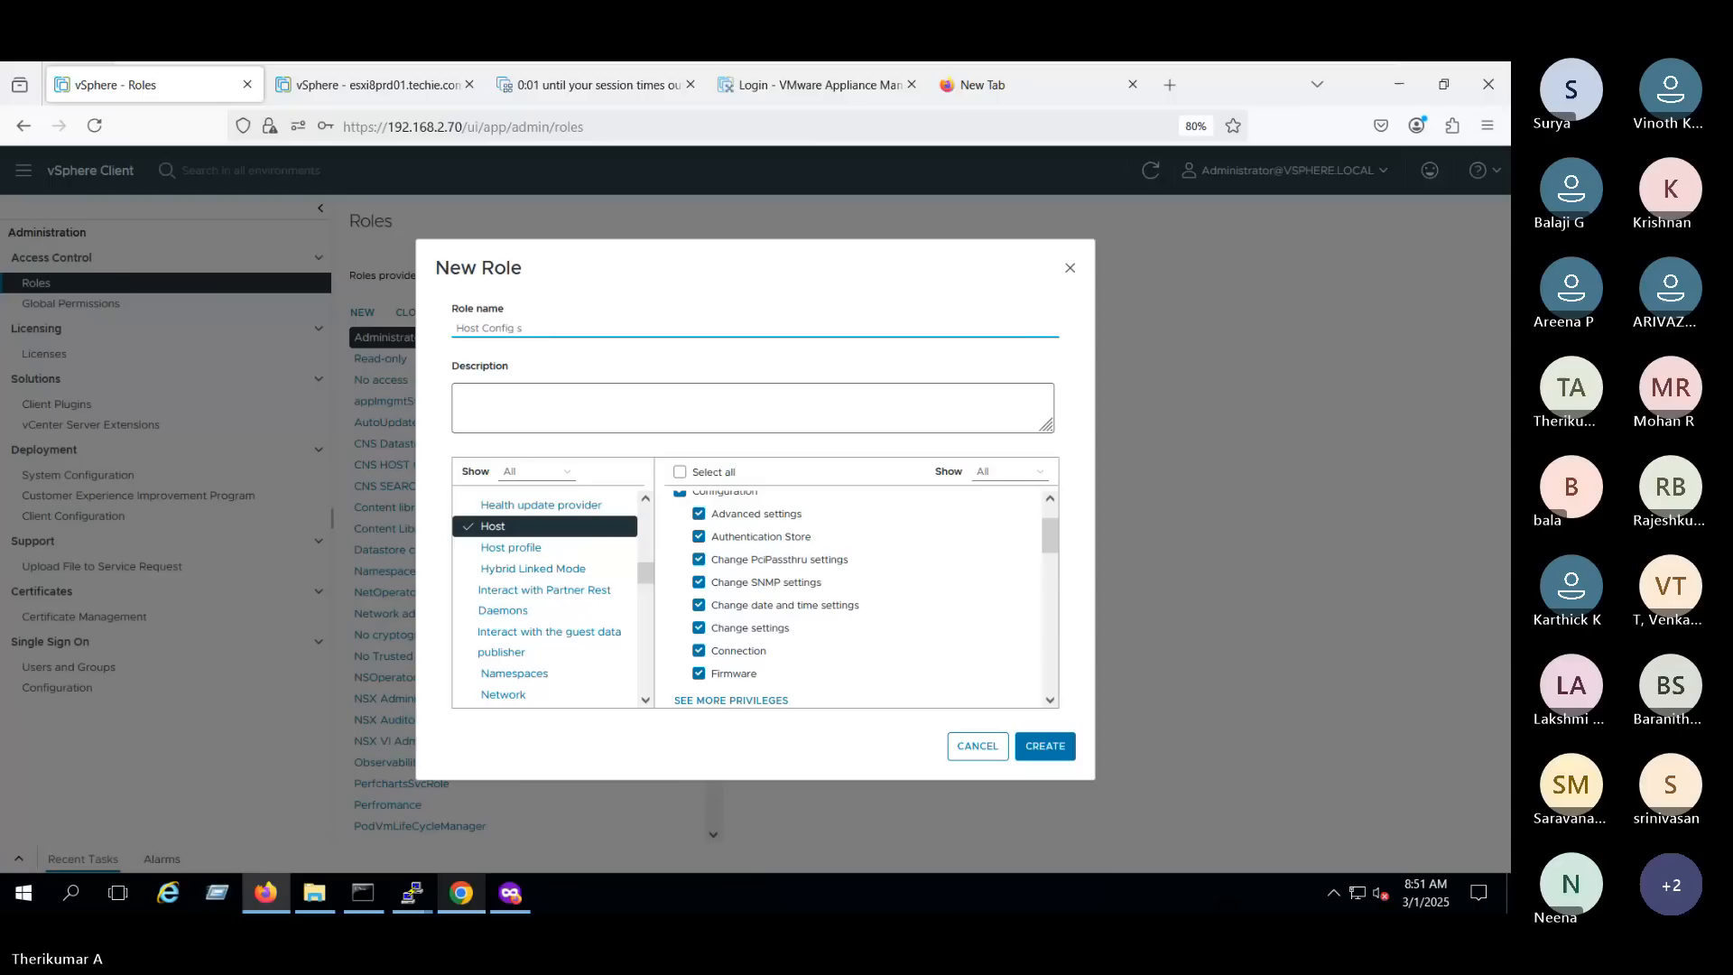
pyautogui.write('ettings')
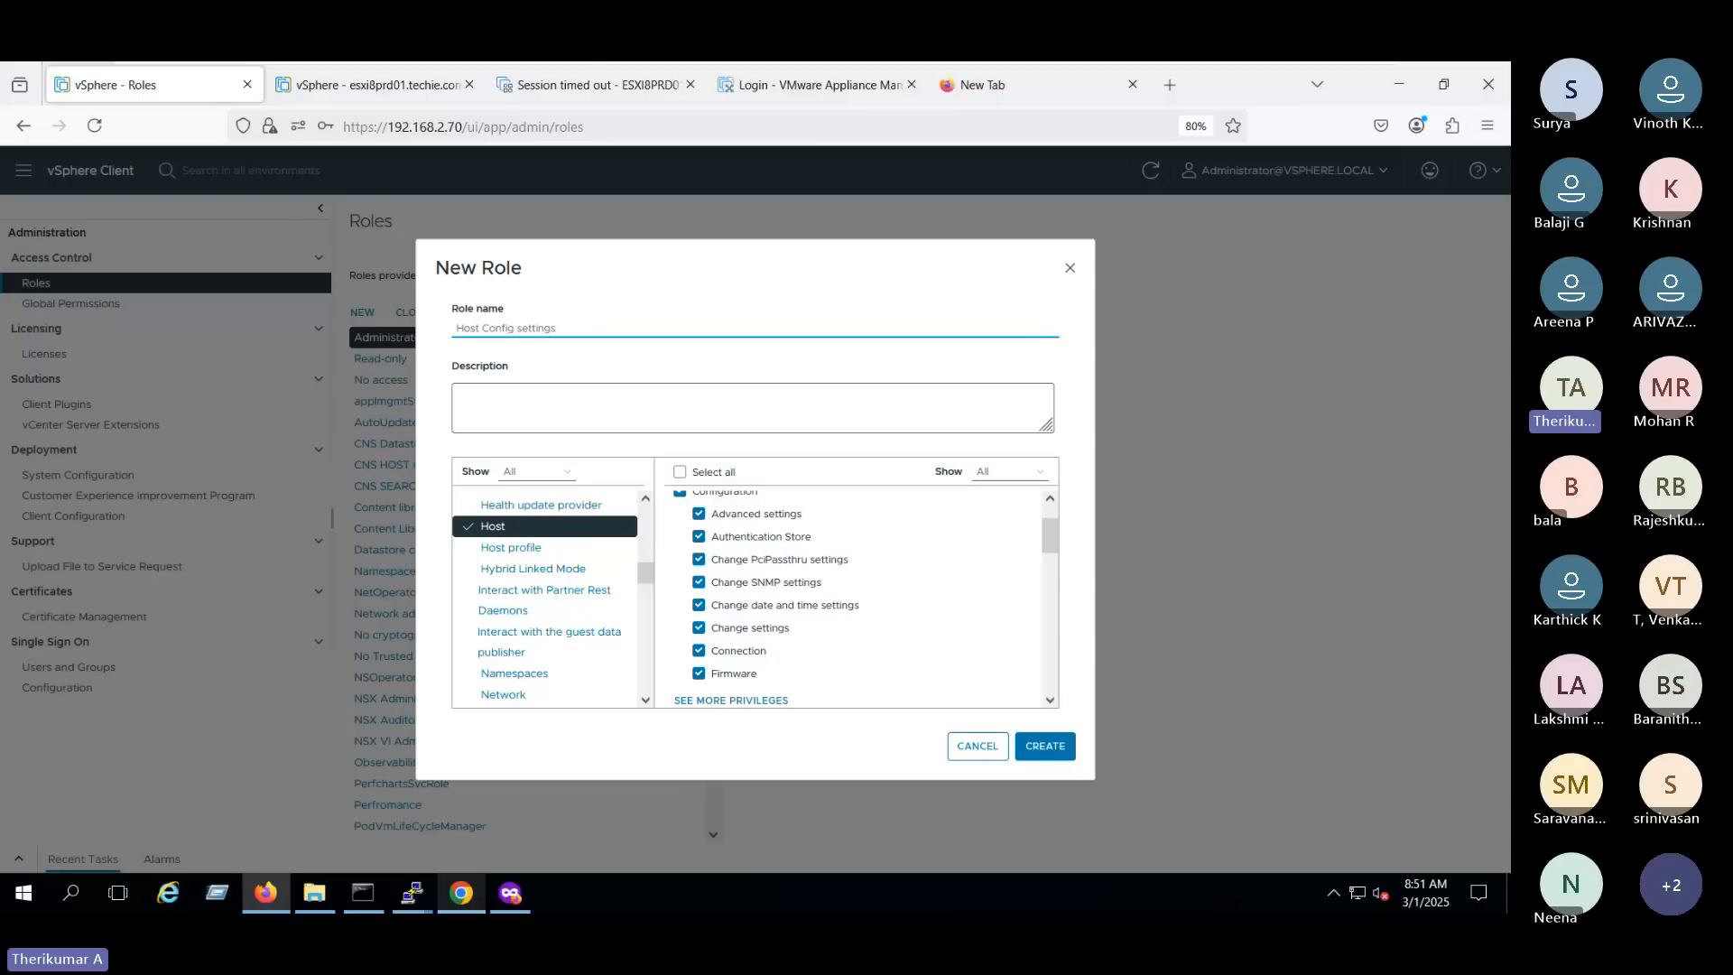
pyautogui.click(1045, 746)
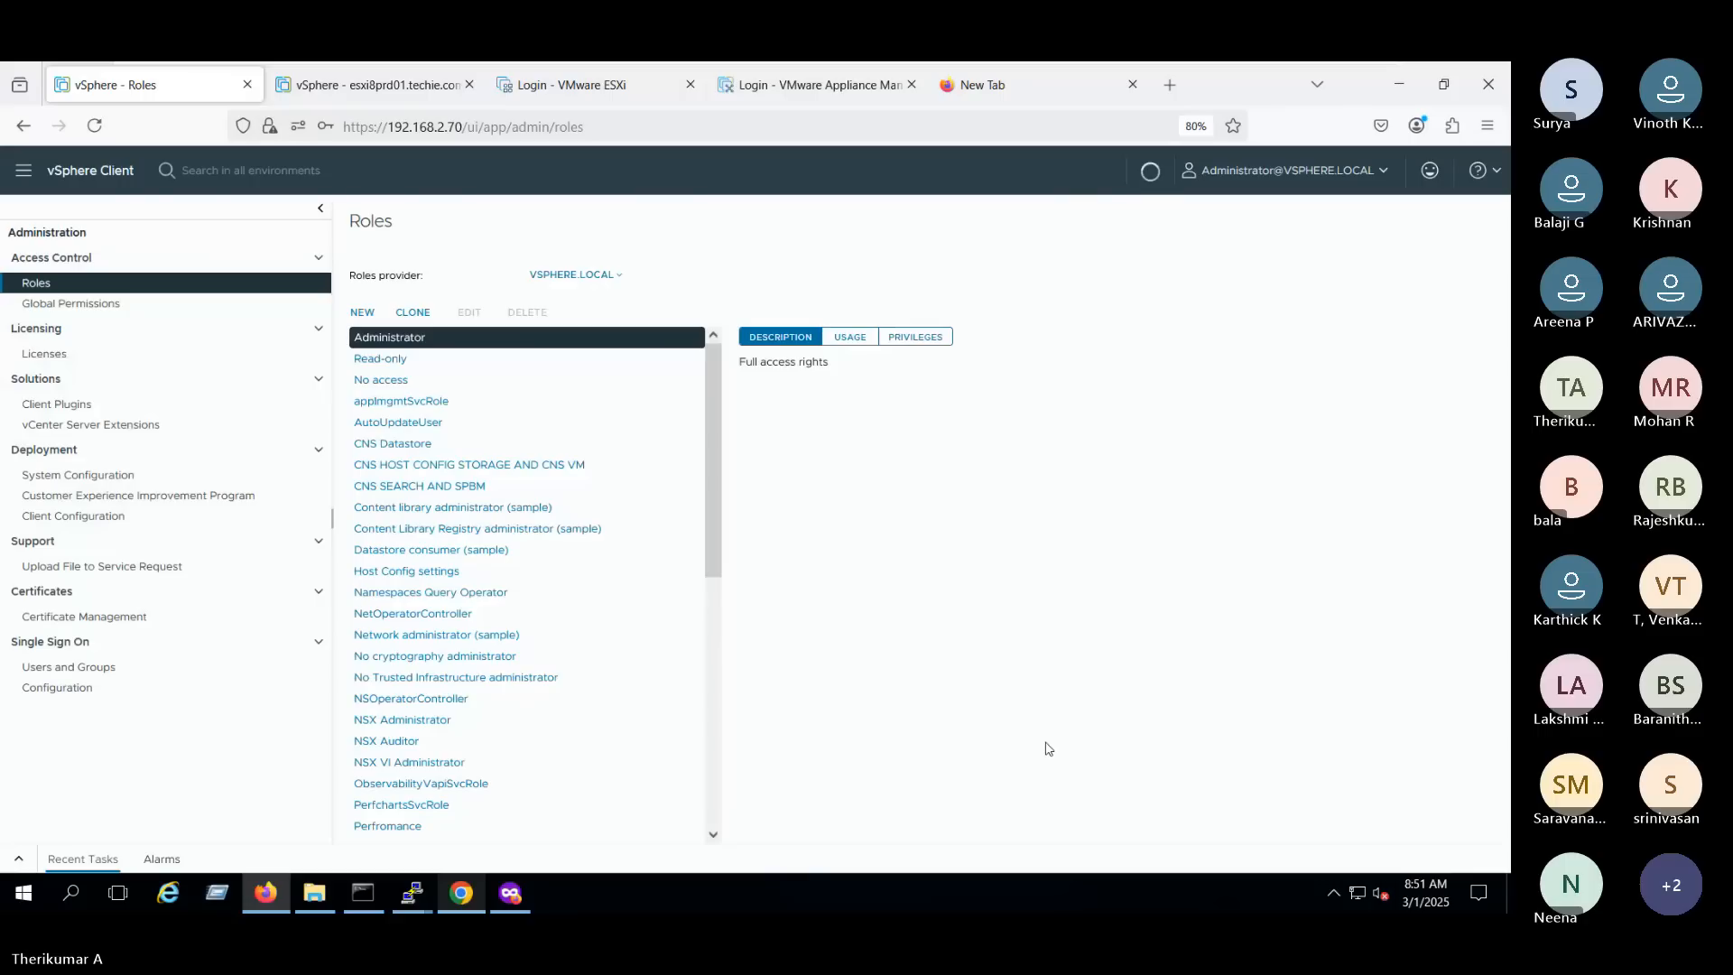
# - Change L2's global permission to the Host Config settings role, keeping propagation to children enabled
pyautogui.click(123, 304)
pyautogui.click(356, 489)
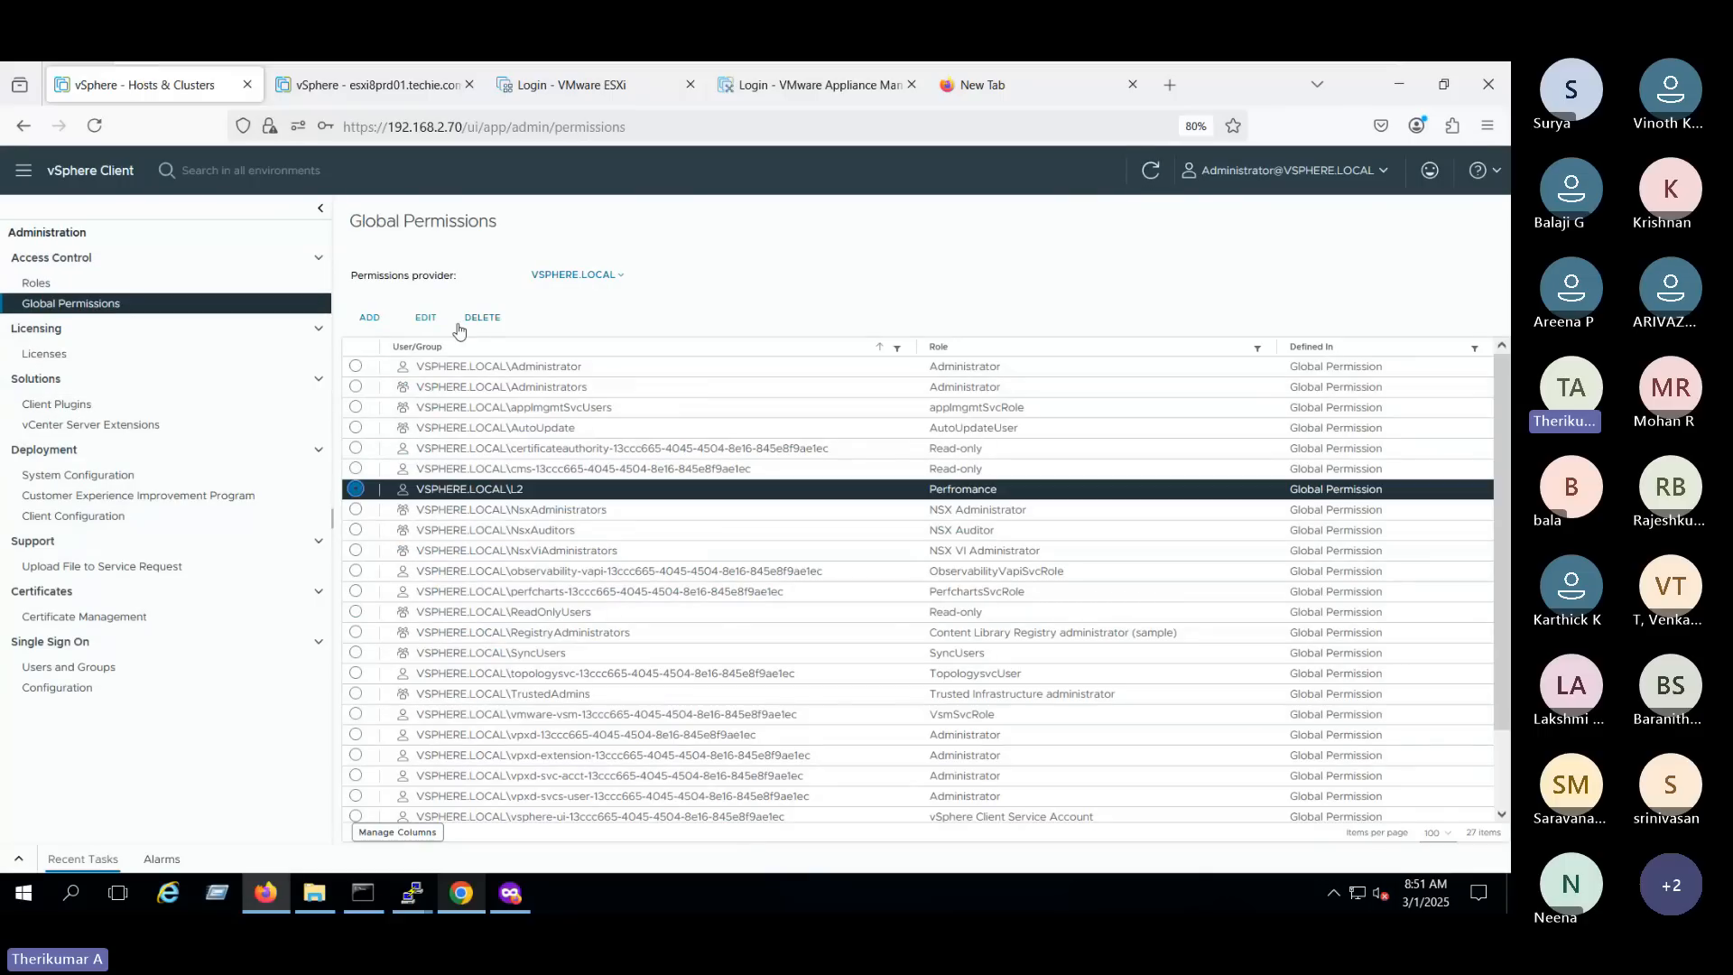
pyautogui.click(425, 317)
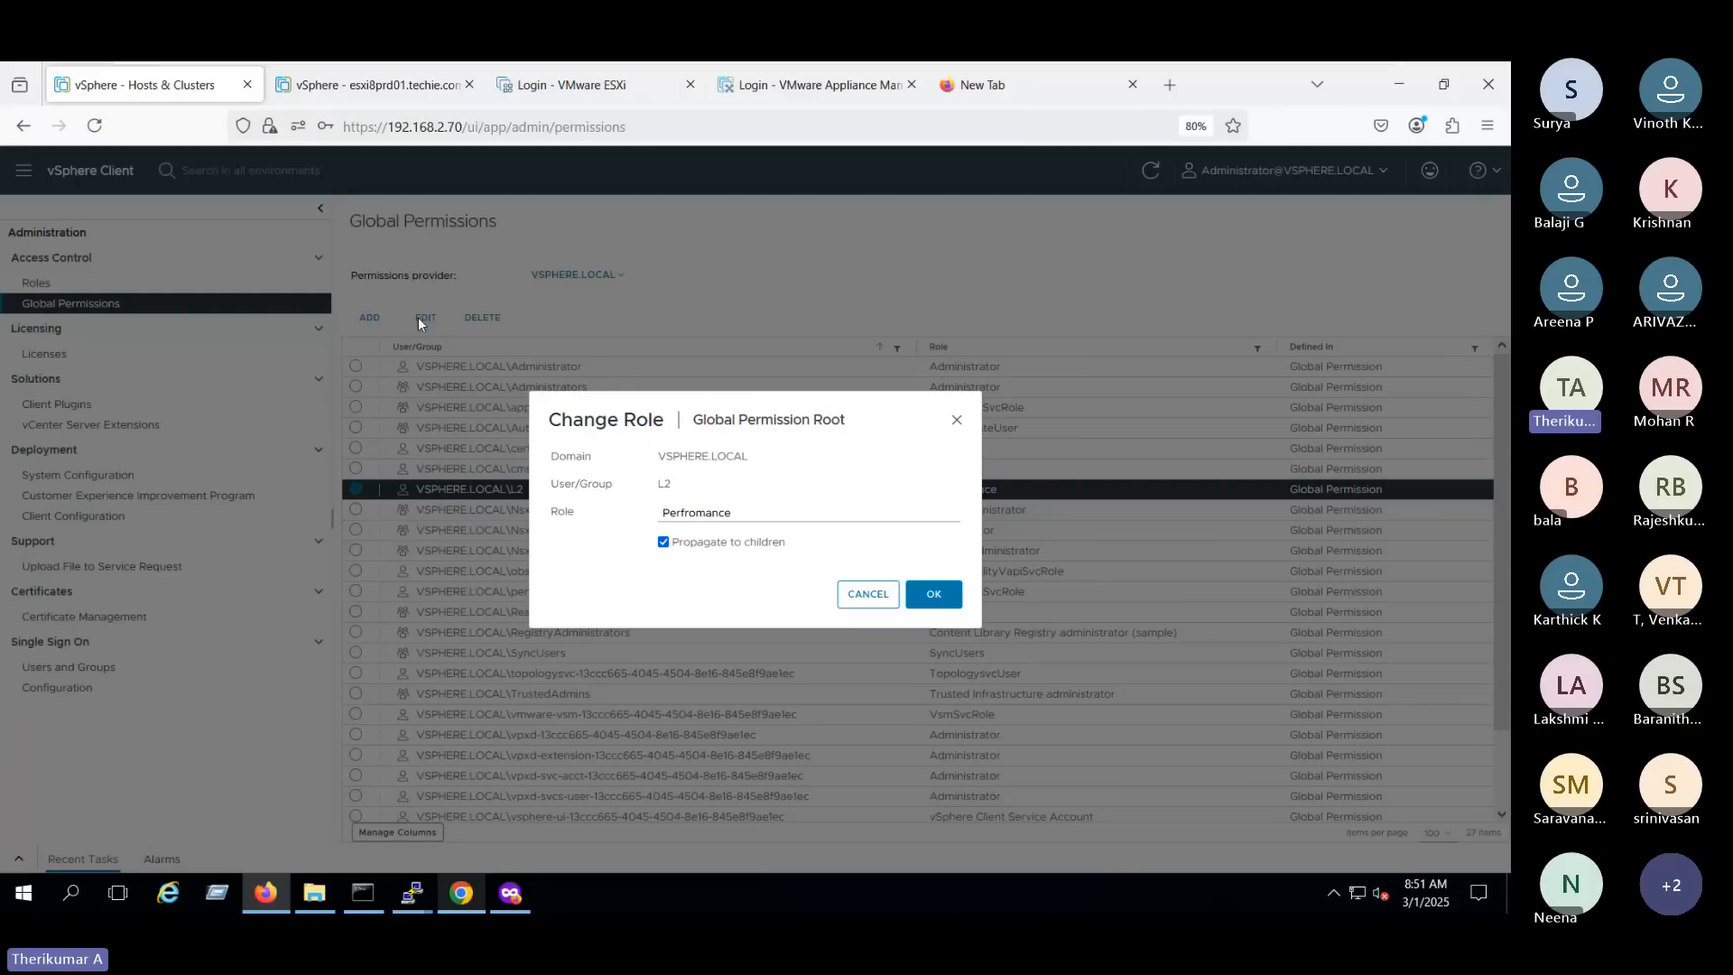
pyautogui.click(708, 514)
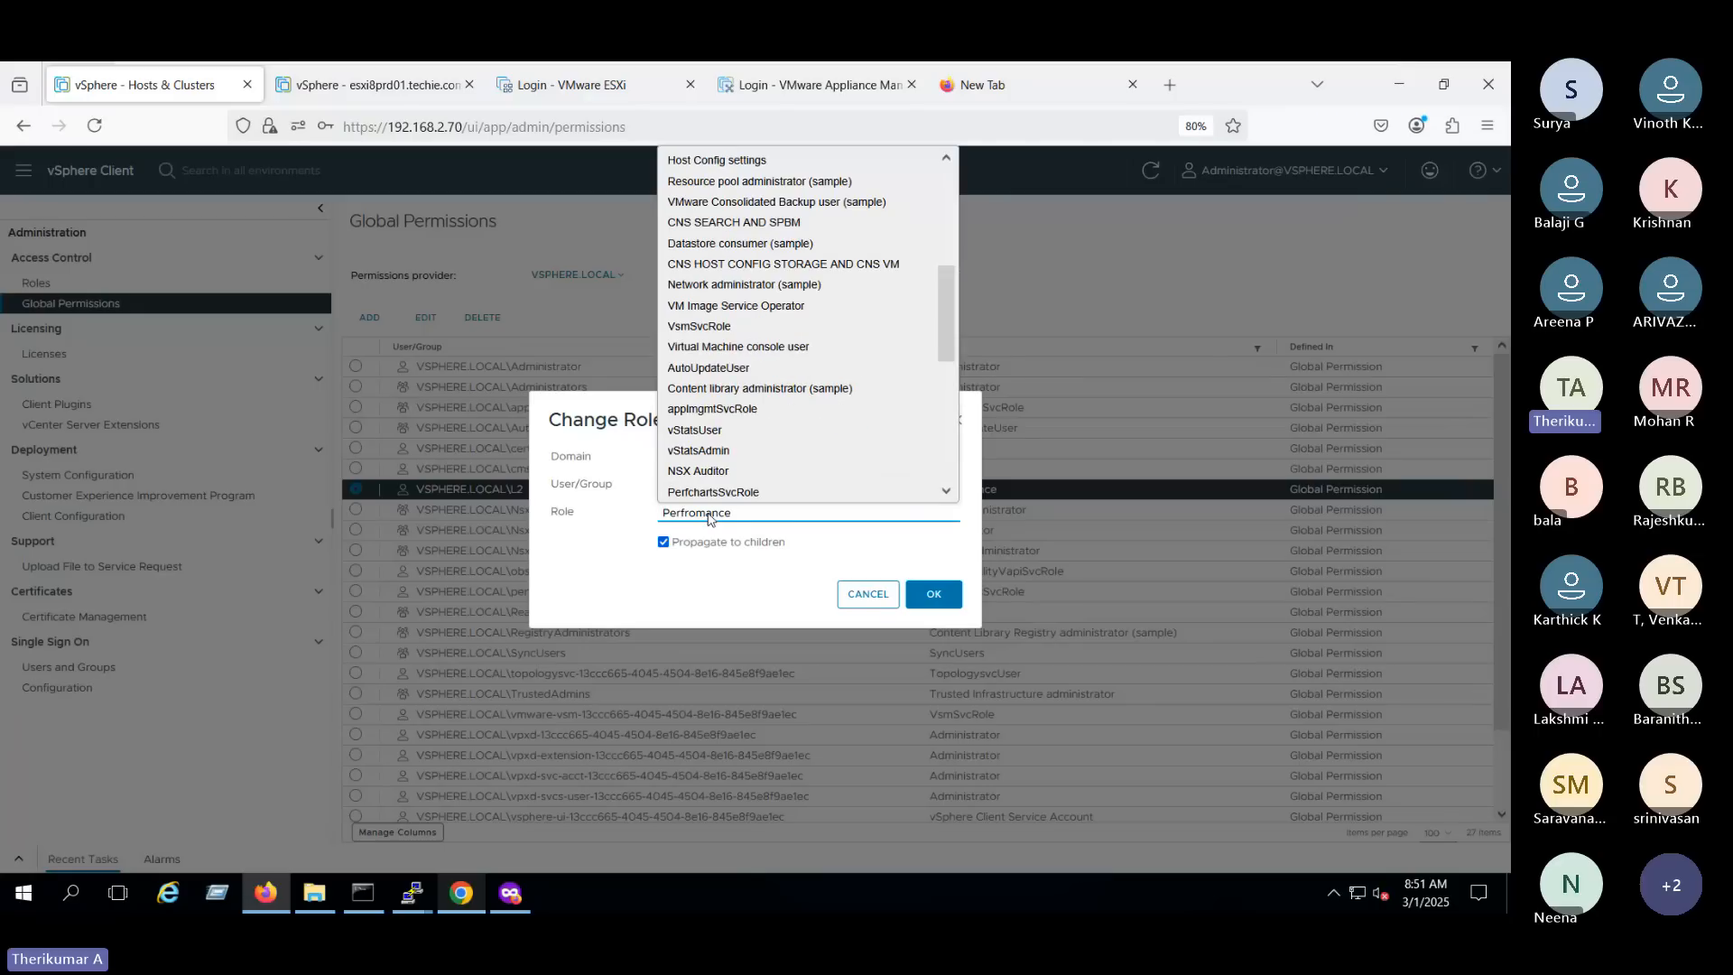
pyautogui.press('h')
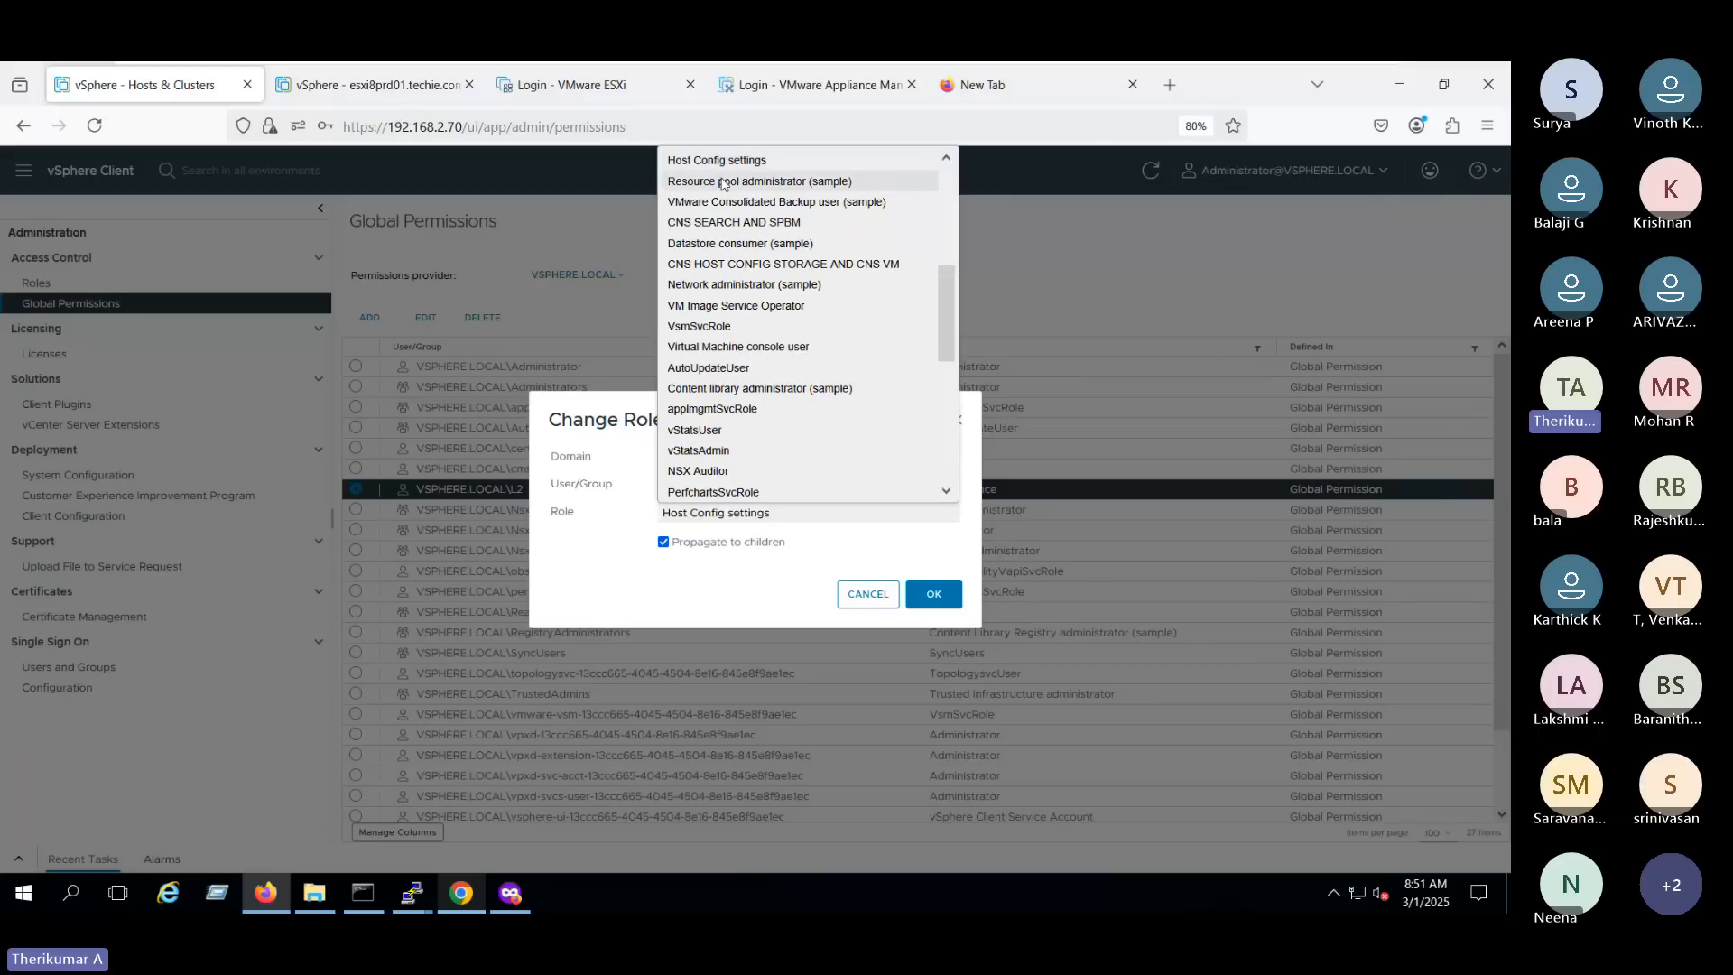
pyautogui.click(711, 166)
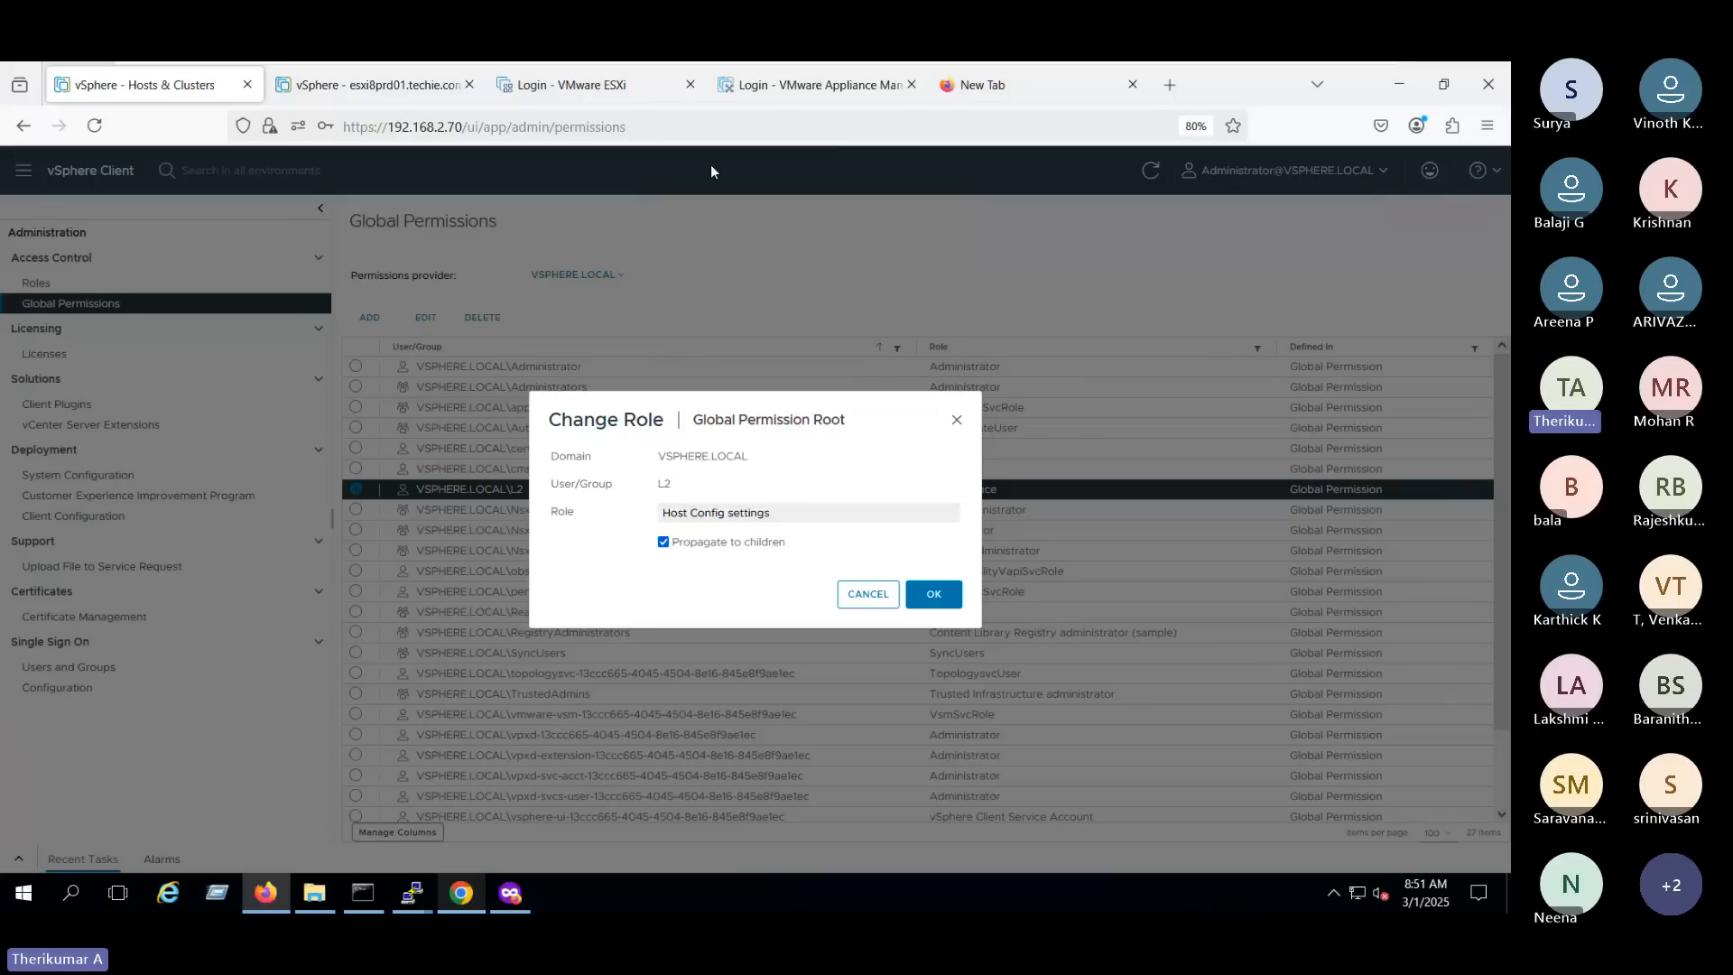
pyautogui.click(953, 599)
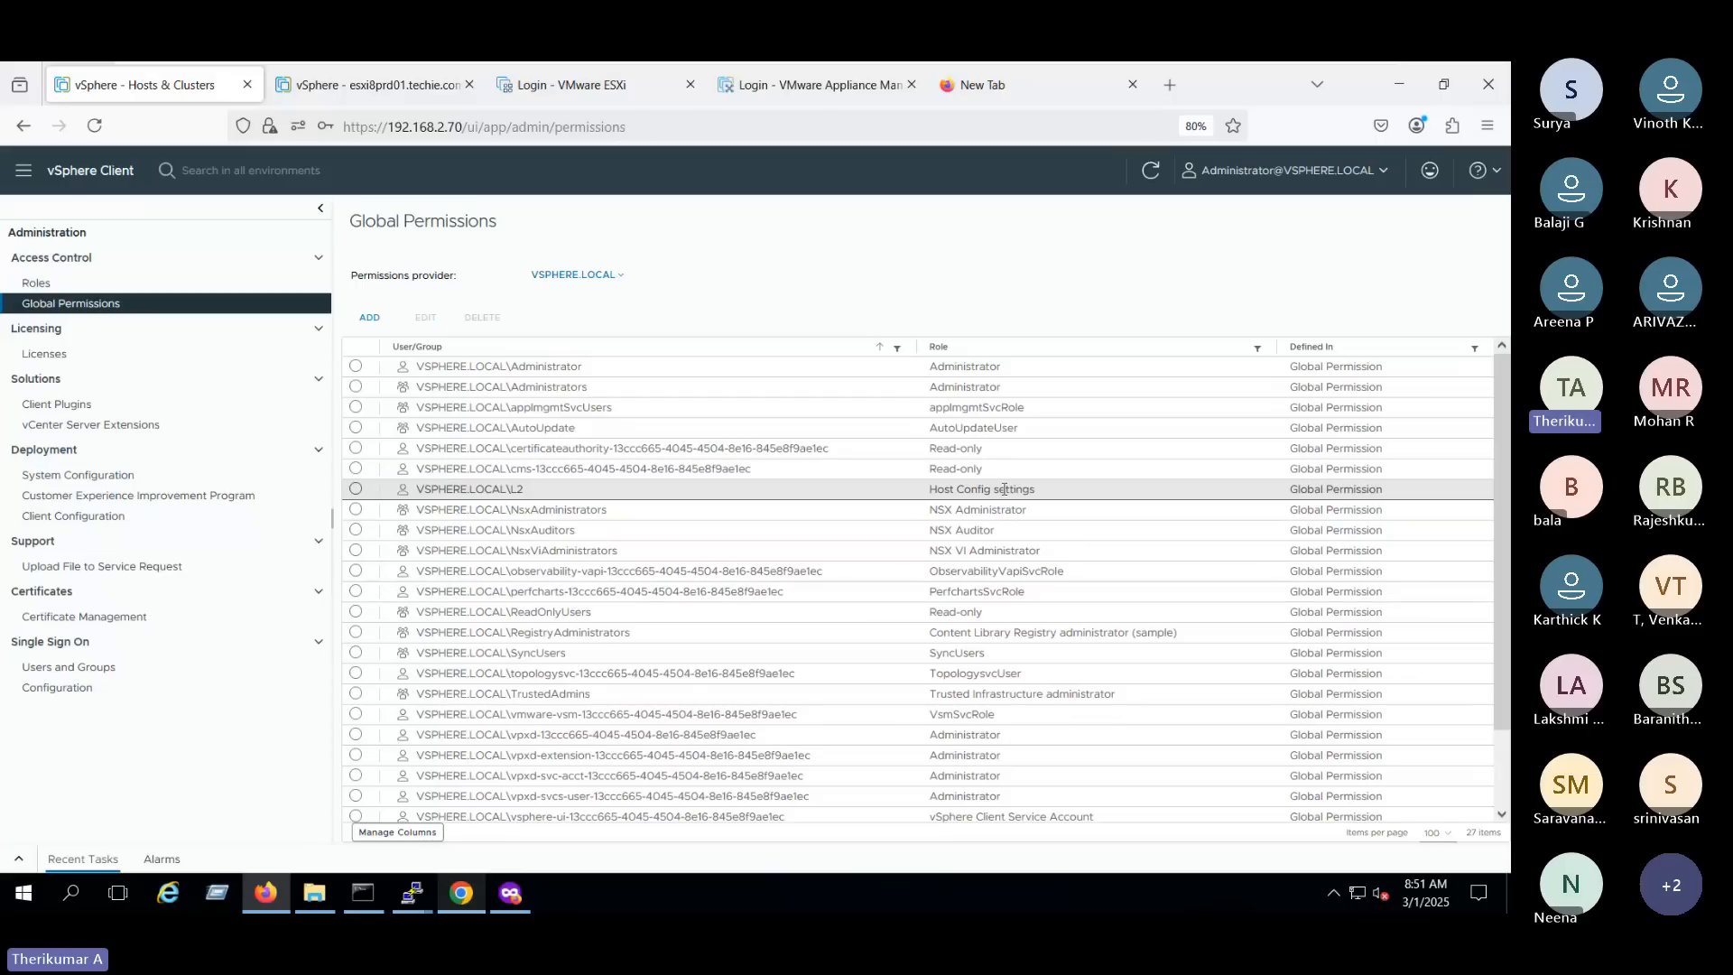
pyautogui.click(1126, 494)
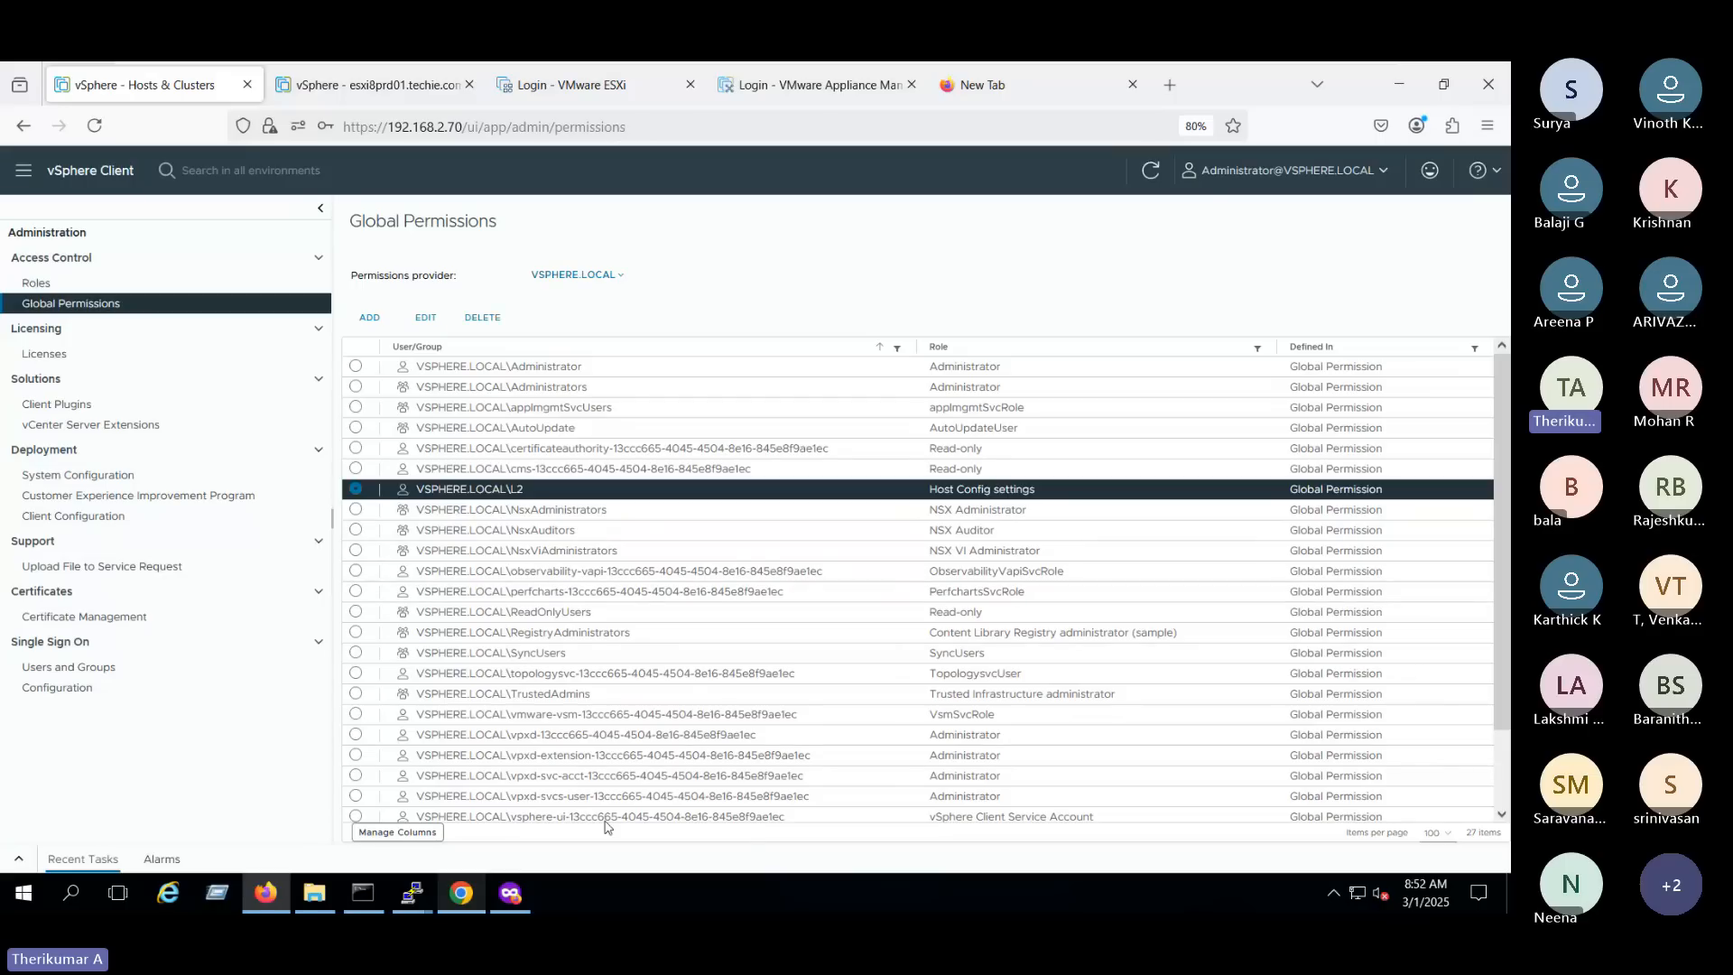
# - Switch to L2's private browsing session, open host esxi8prd01.techie.com and log out of the session
pyautogui.click(514, 898)
pyautogui.click(1313, 169)
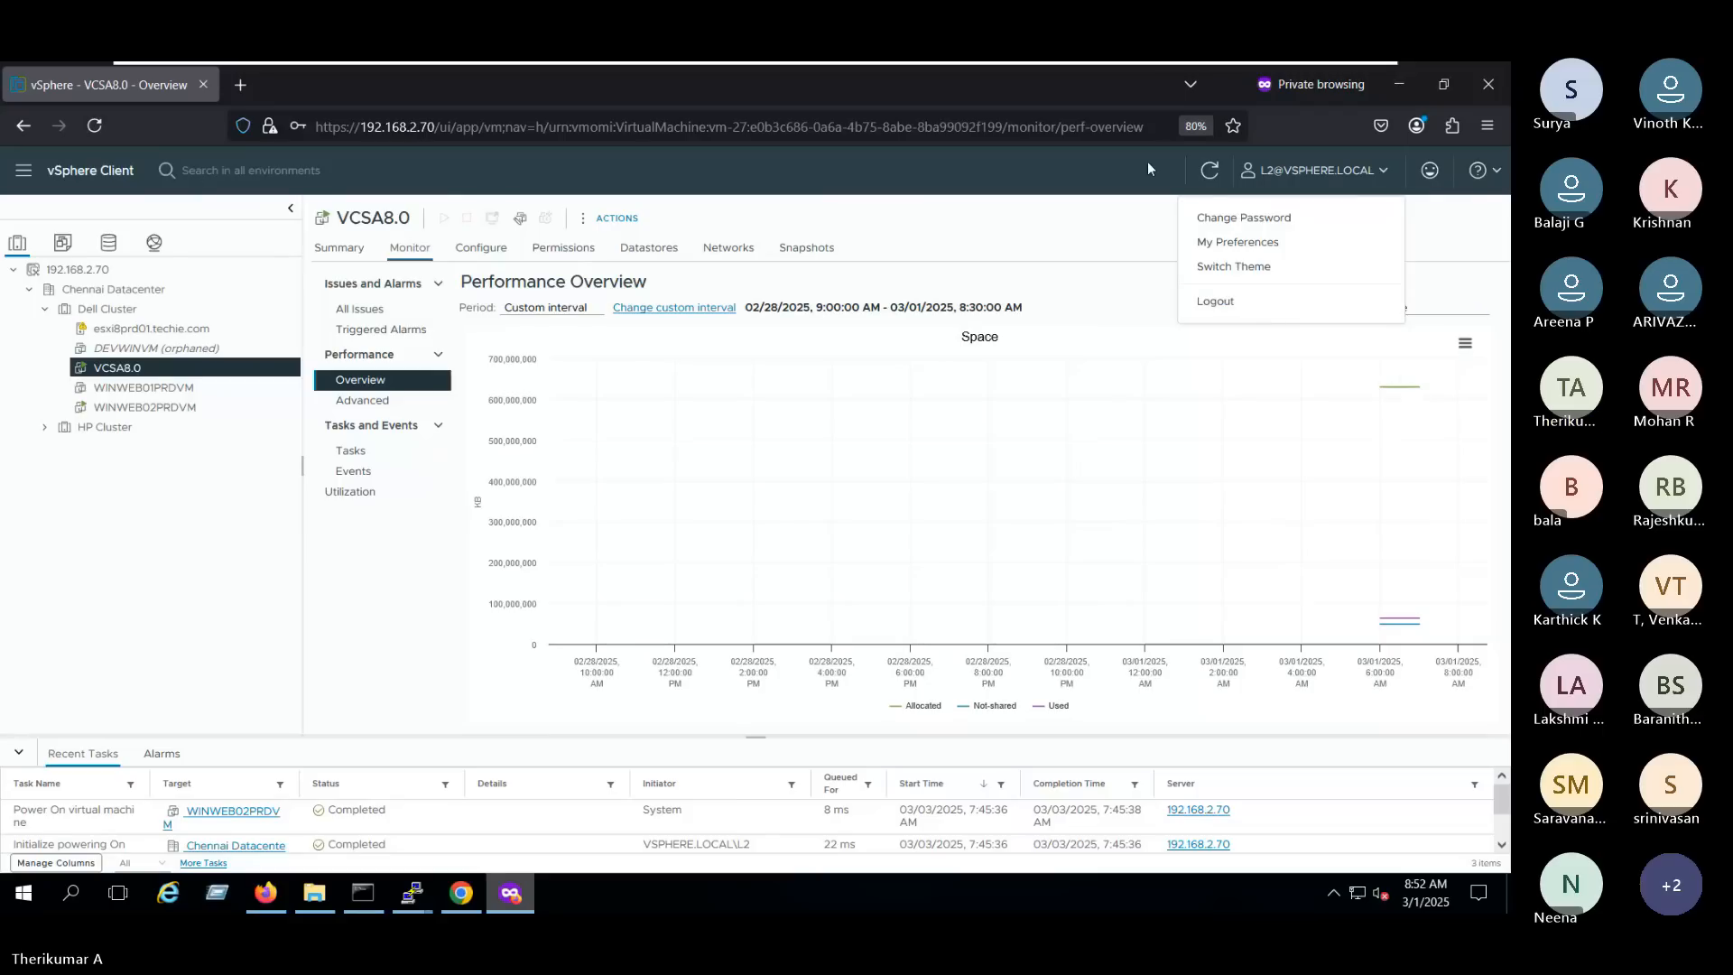
pyautogui.click(1210, 169)
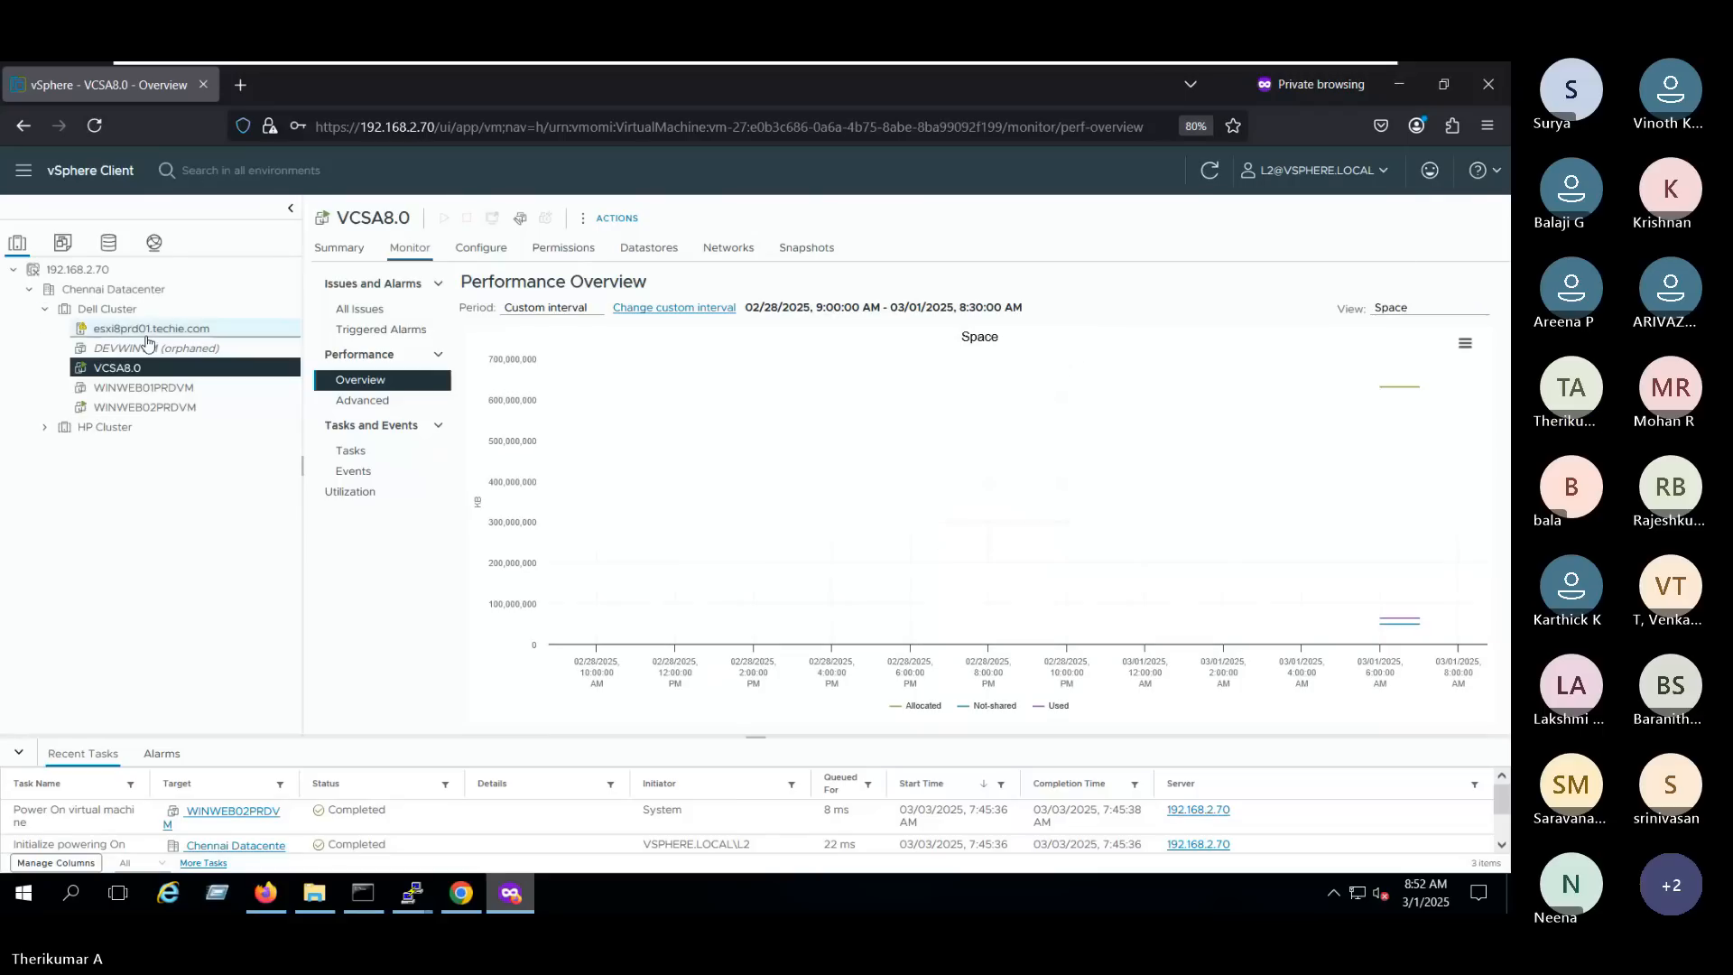
pyautogui.click(151, 327)
pyautogui.click(1349, 177)
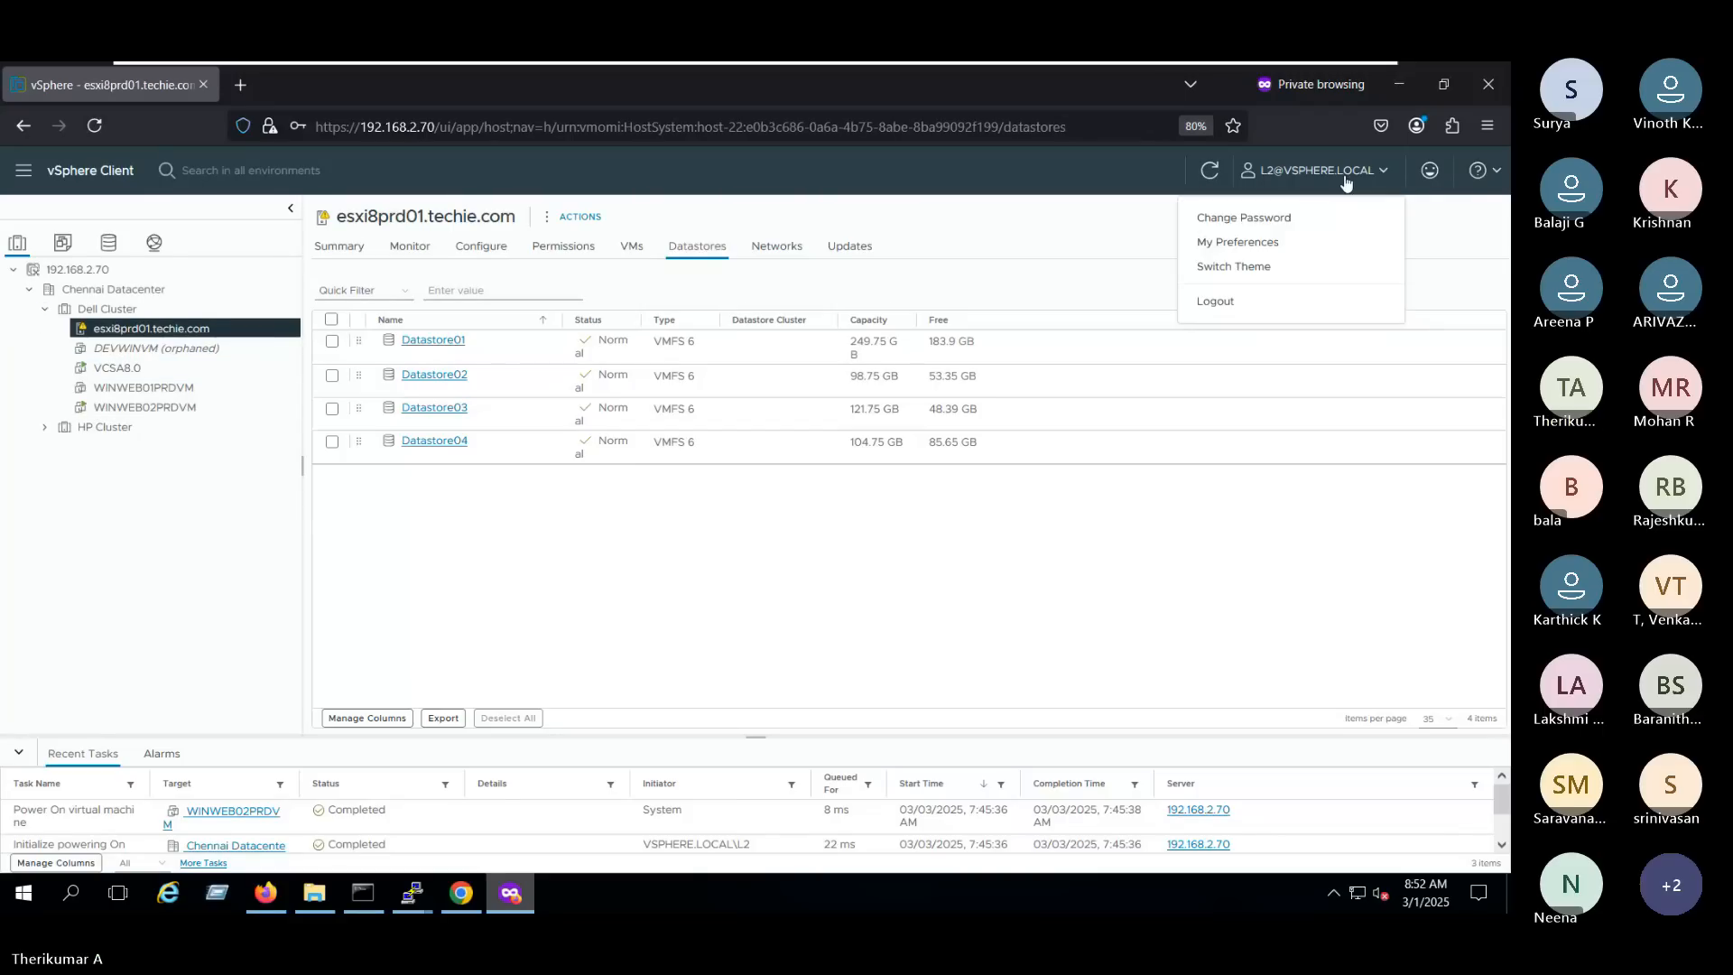
pyautogui.click(1275, 300)
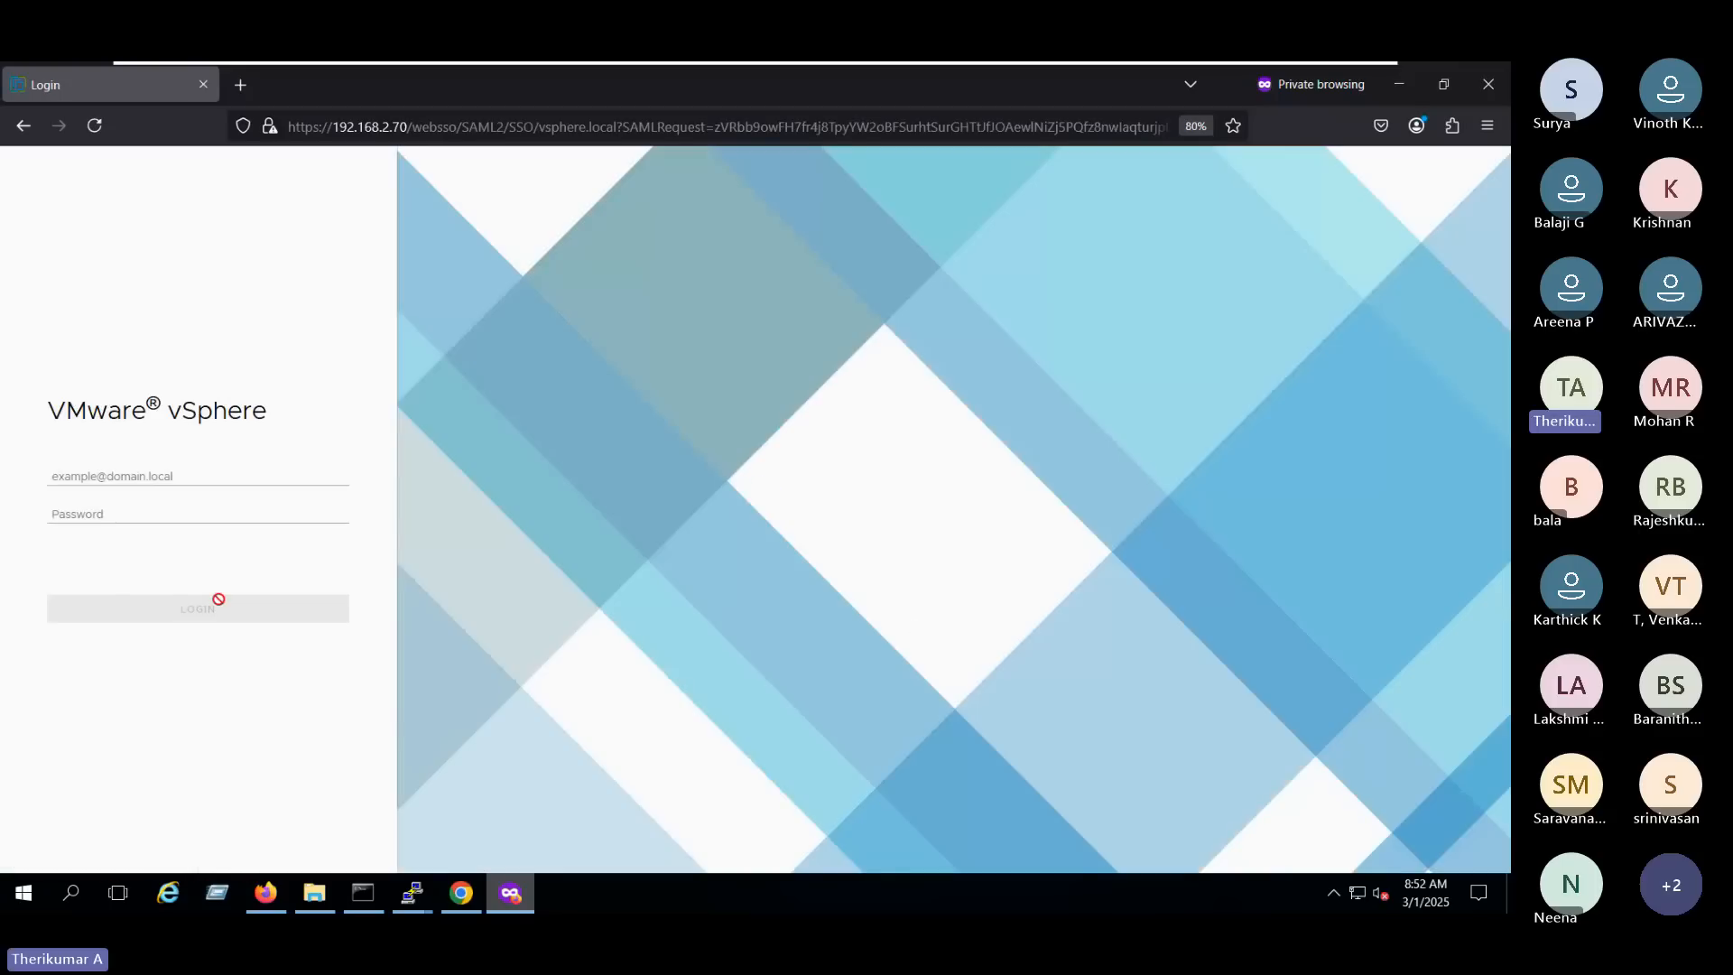
pyautogui.click(129, 478)
pyautogui.click(129, 499)
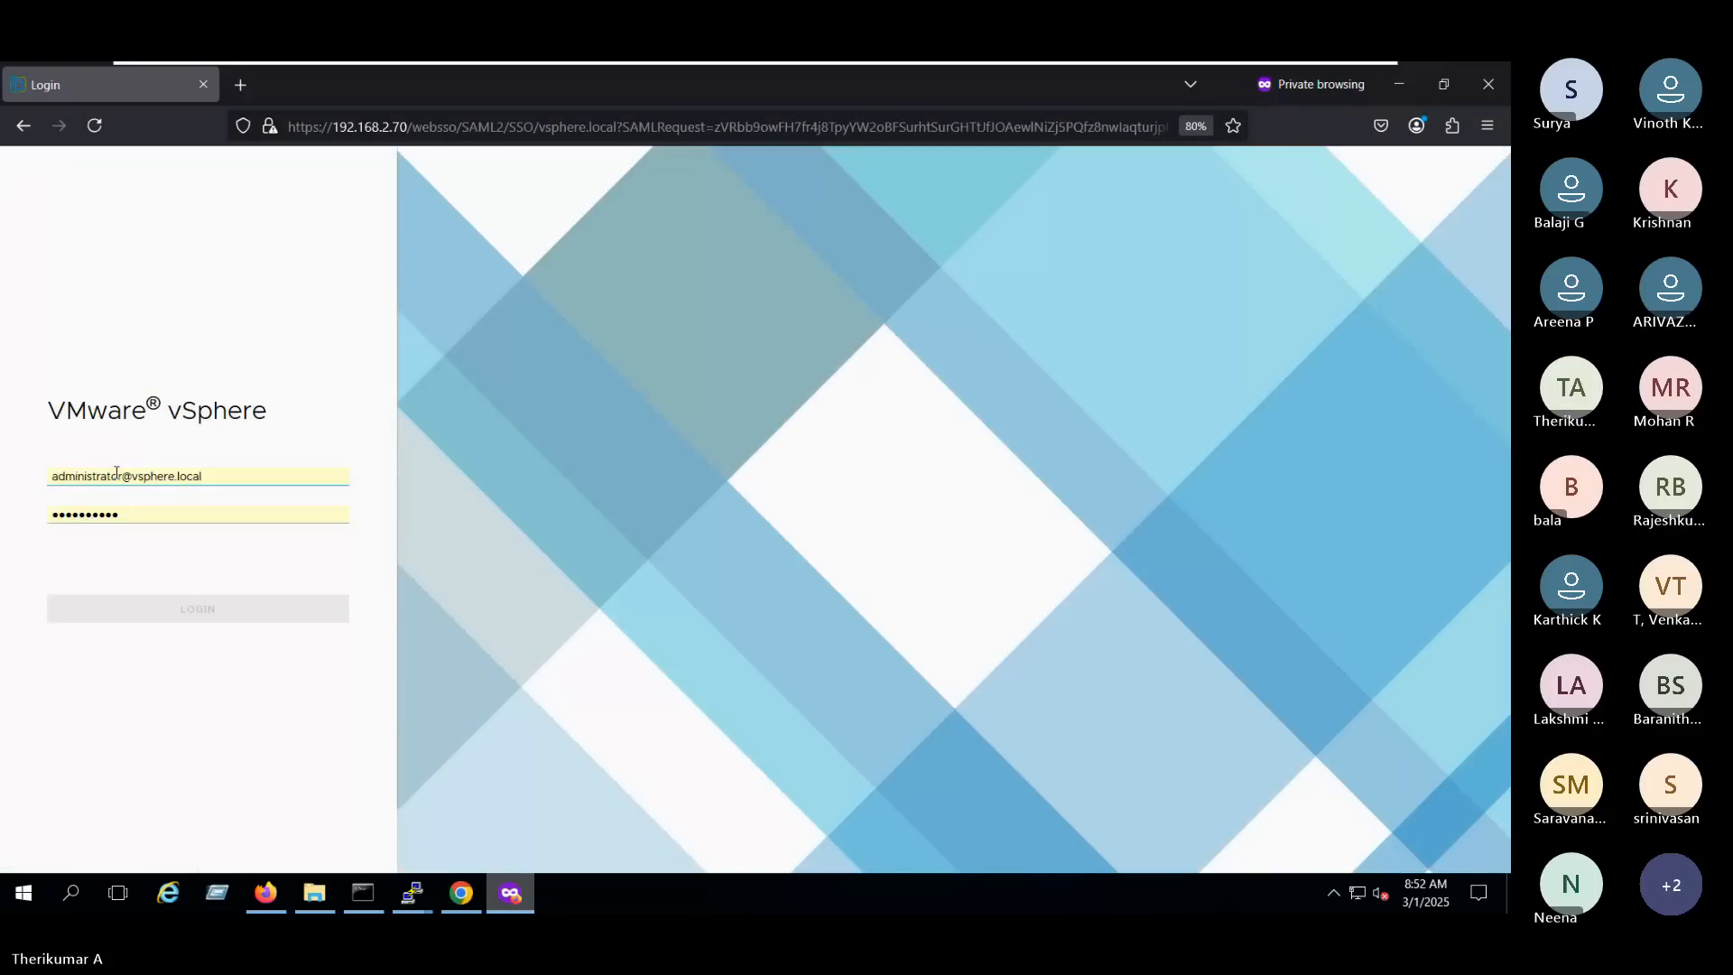
pyautogui.click(116, 472)
pyautogui.doubleClick(117, 472)
pyautogui.write('L2')
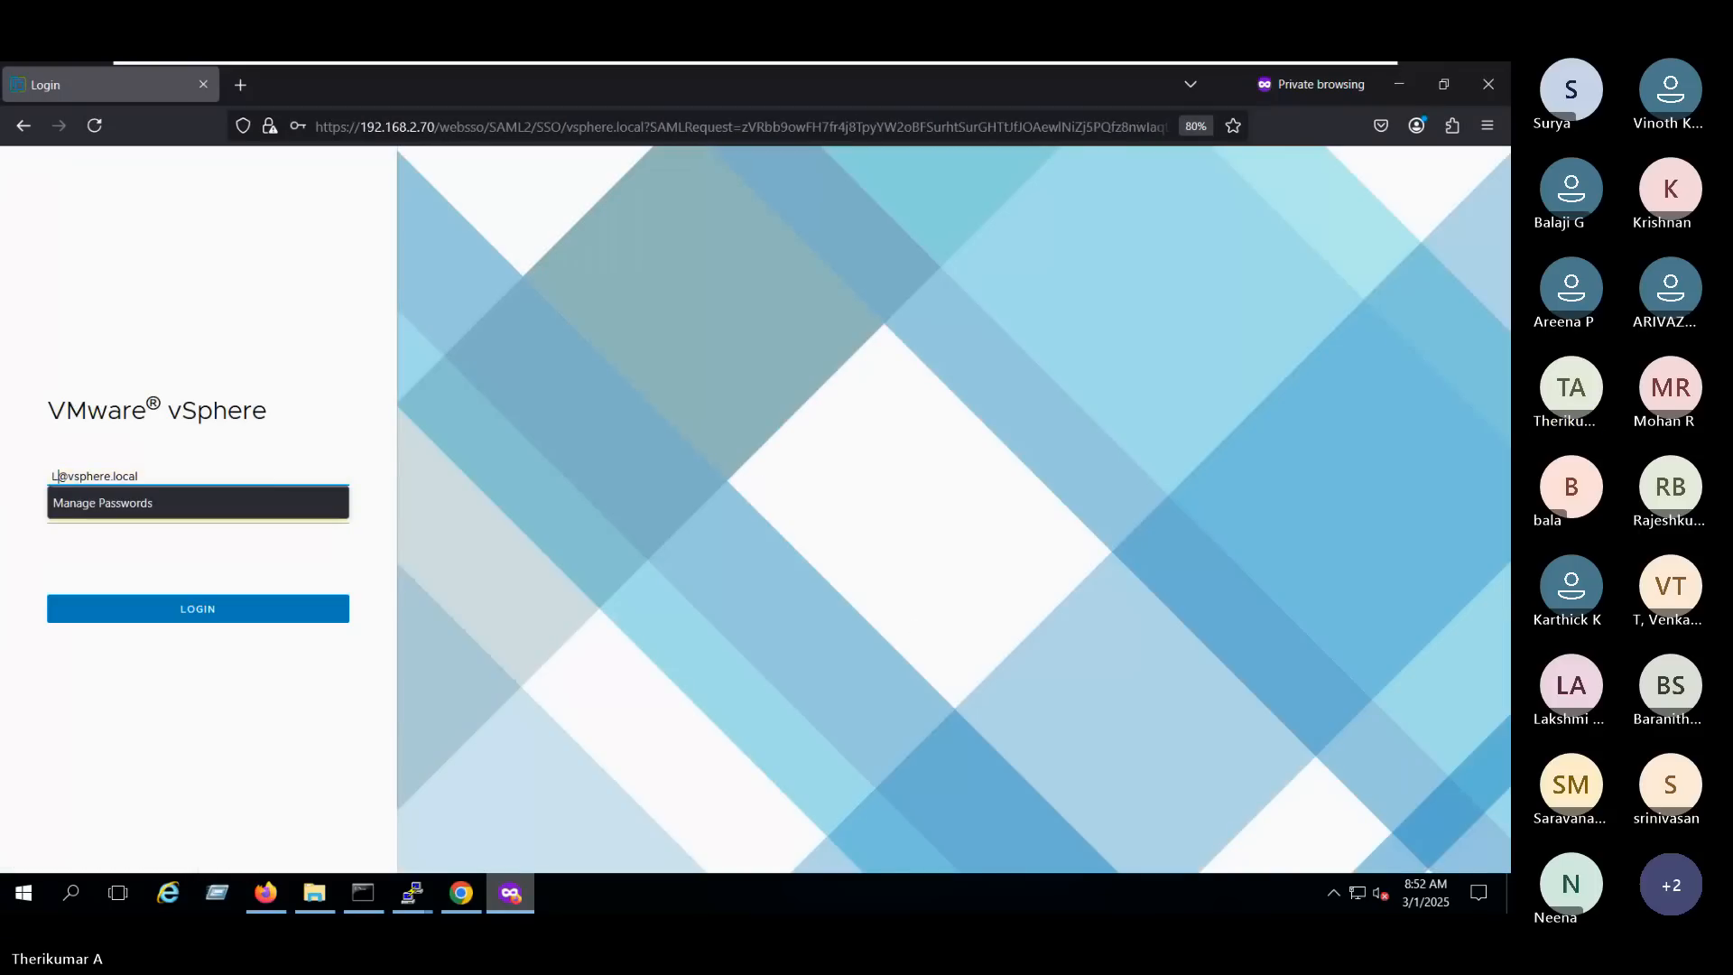
pyautogui.press('Return')
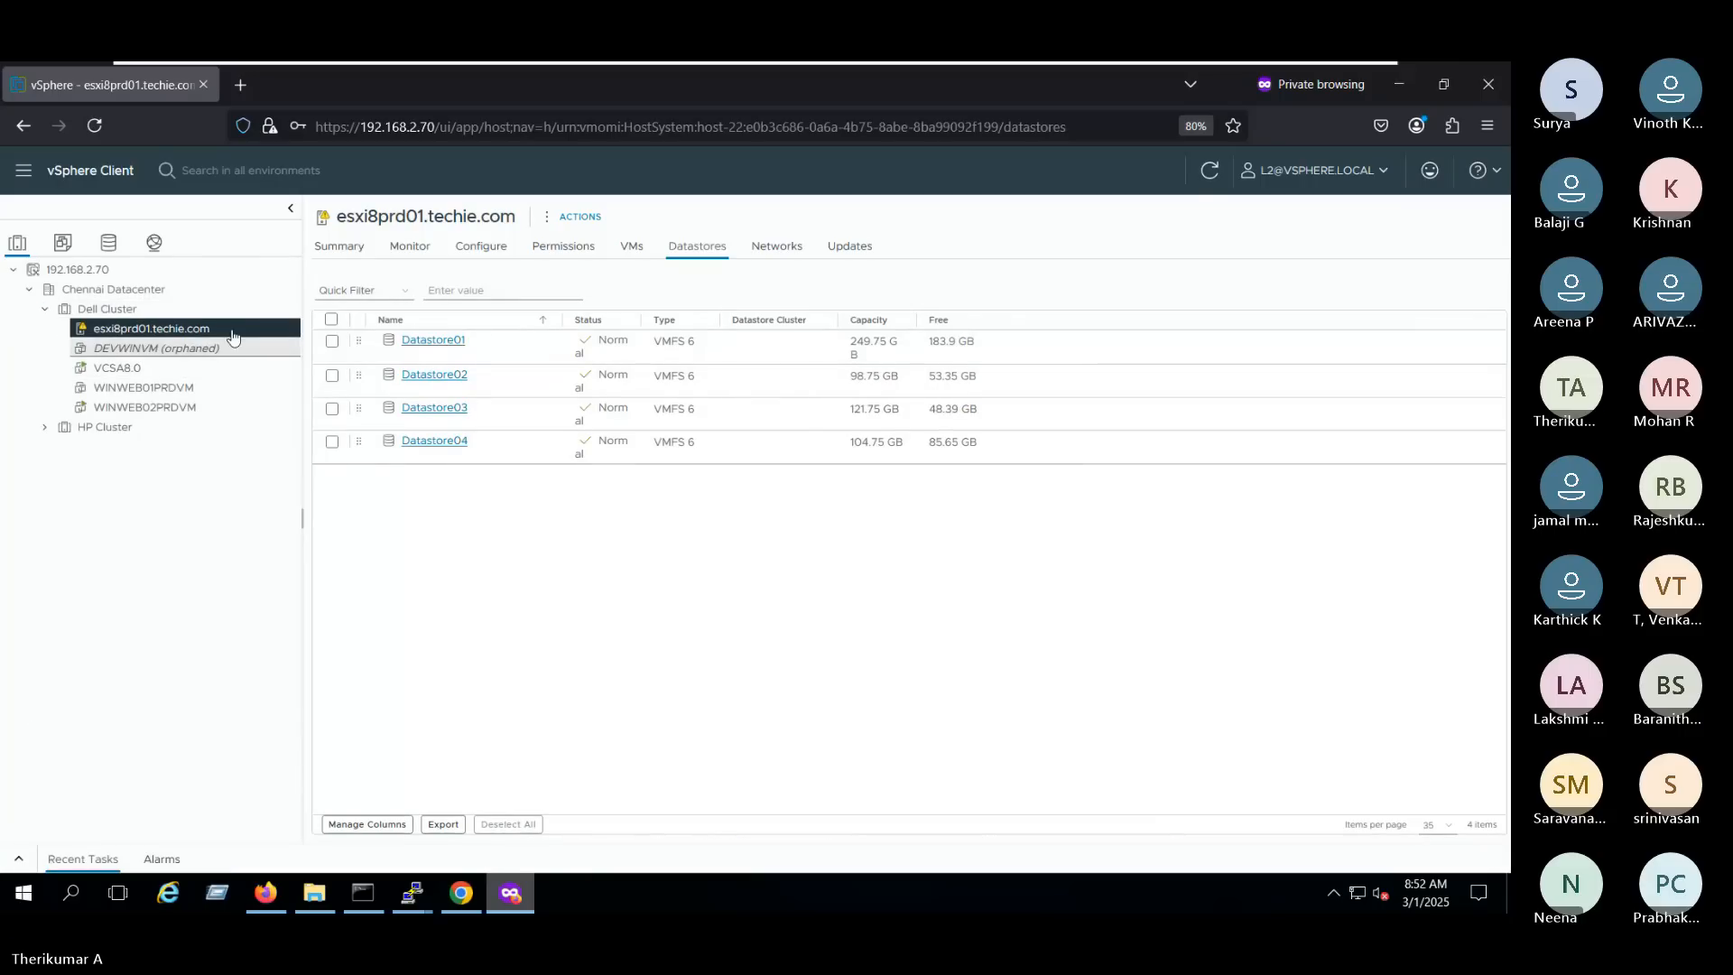
# - Check which maintenance mode, connection and power actions L2 has on host esxi8prd01.techie.com
pyautogui.click(237, 331)
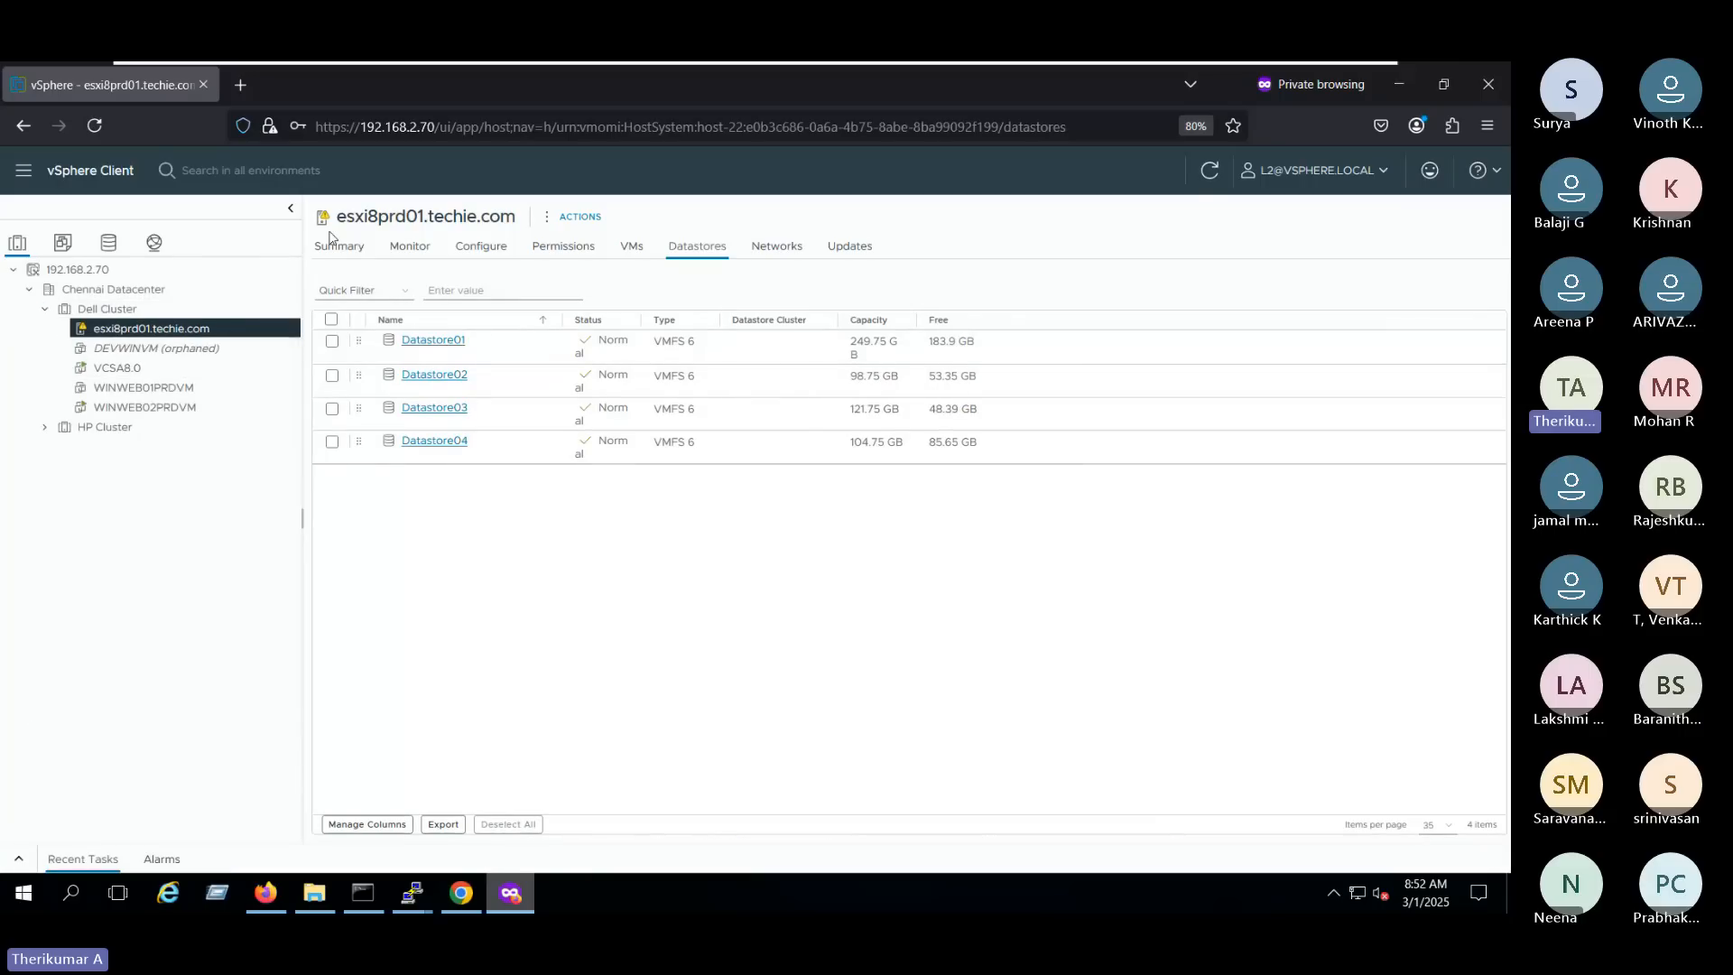
pyautogui.rightClick(249, 339)
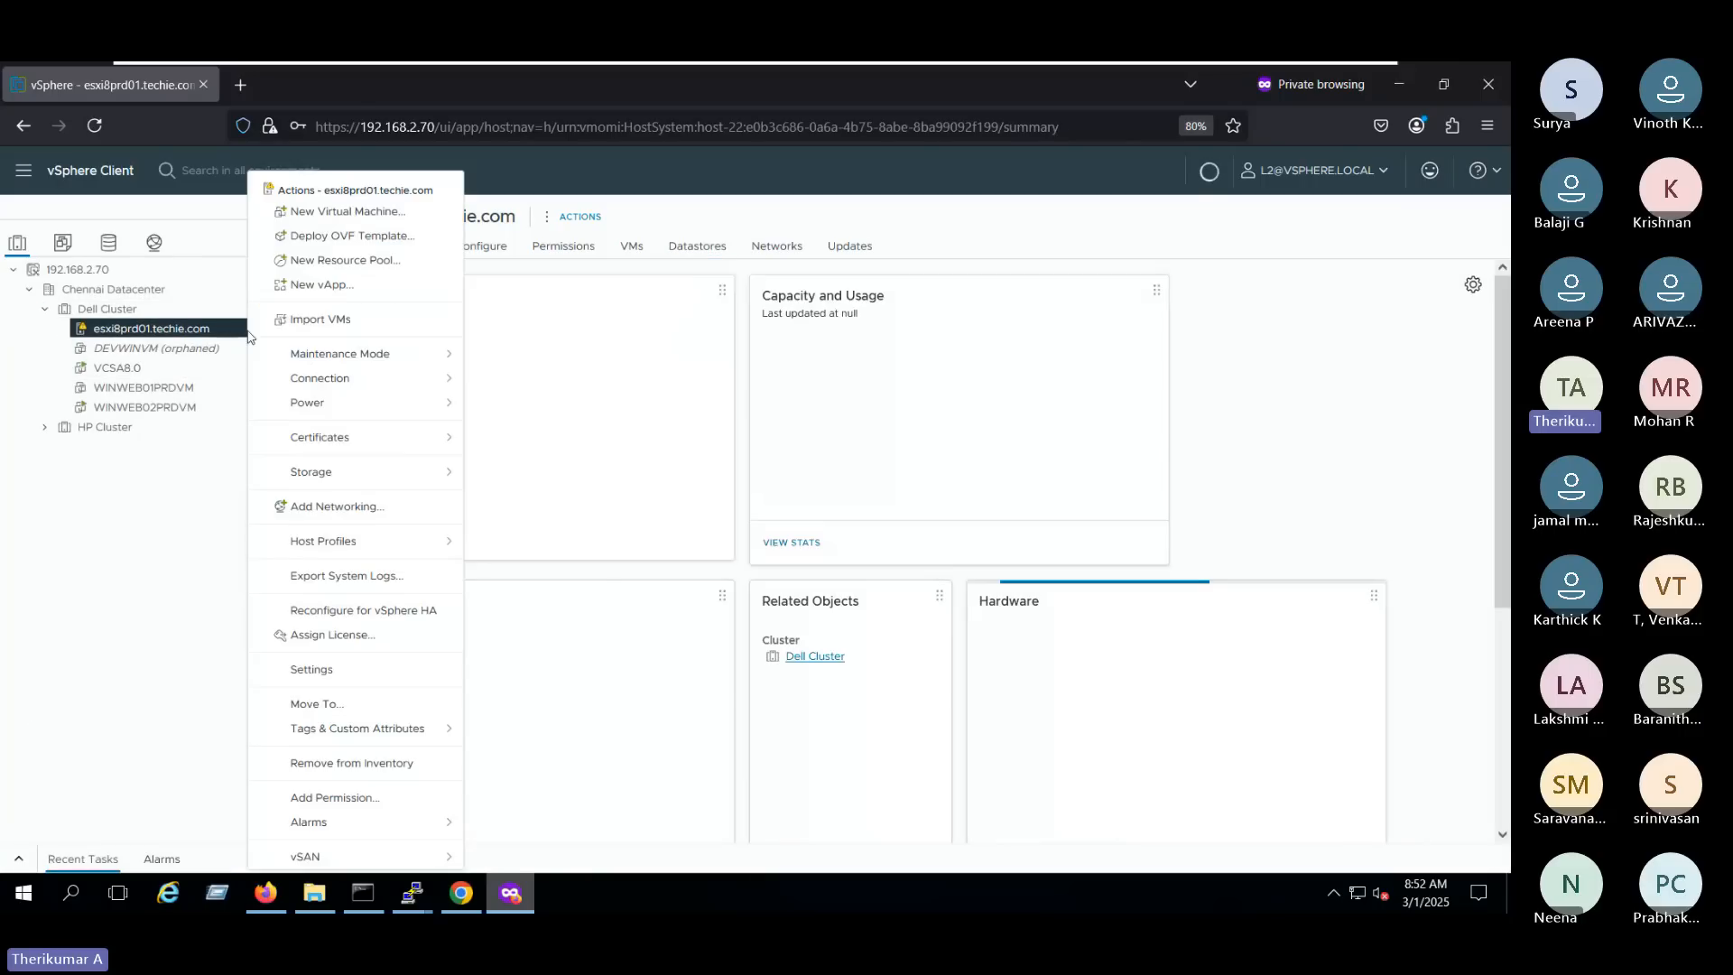
pyautogui.click(424, 354)
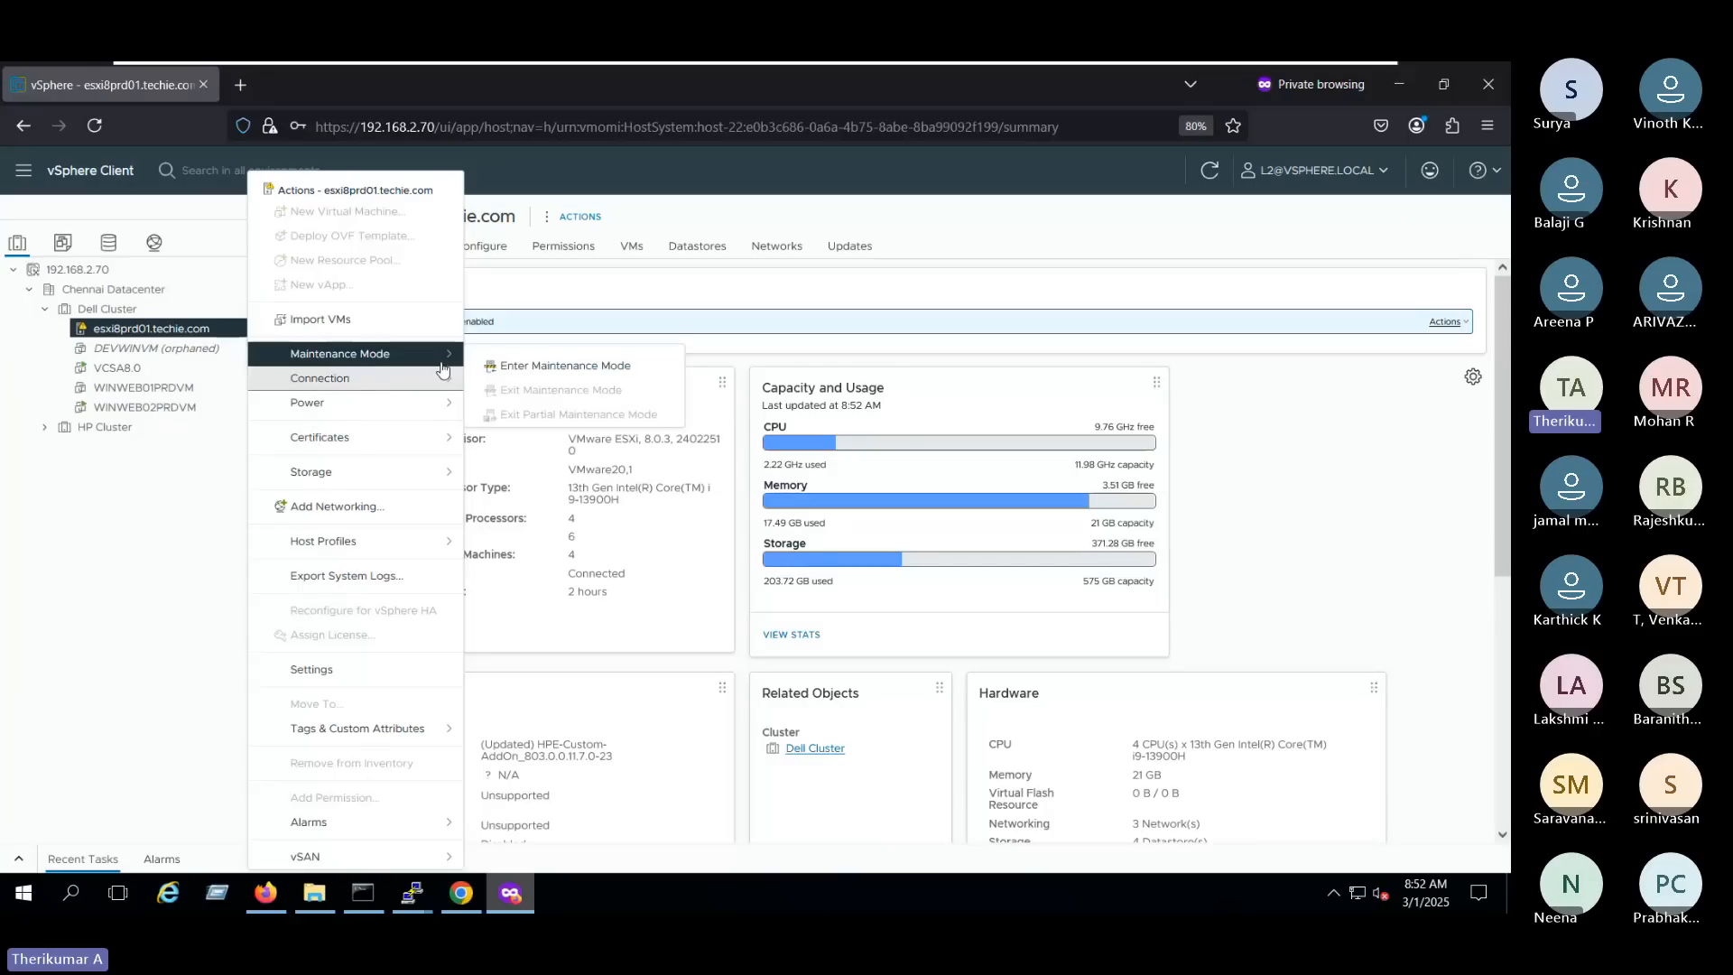
pyautogui.click(388, 378)
pyautogui.click(419, 413)
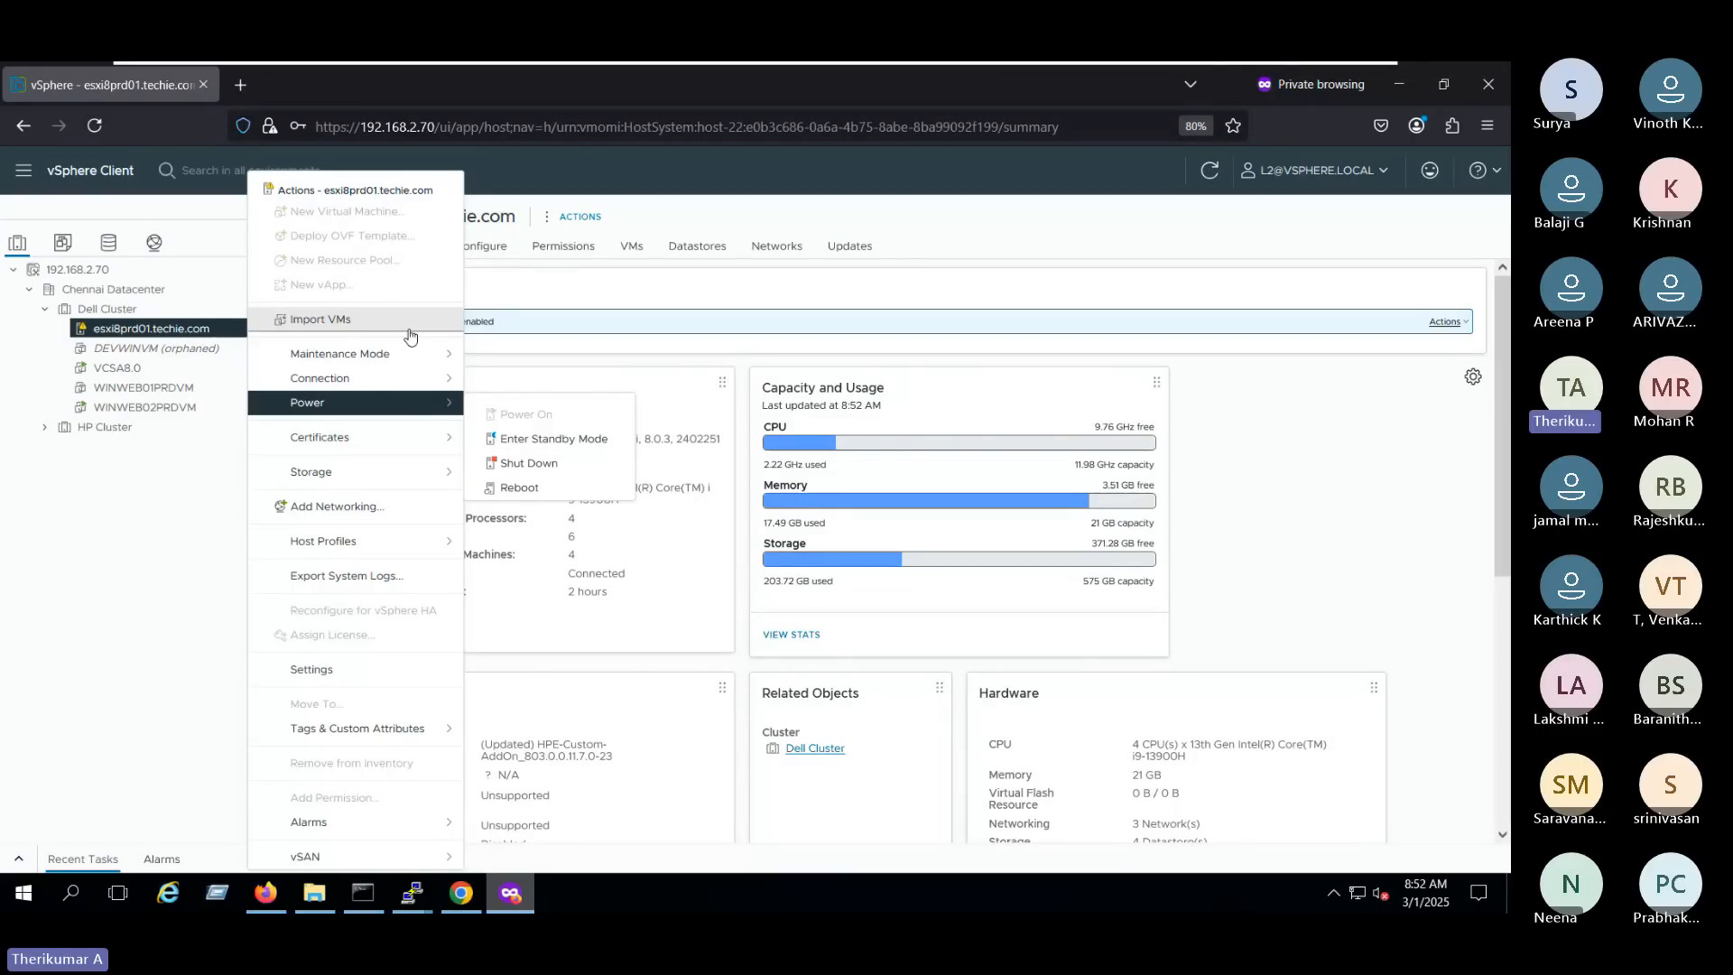
# - Compare the power actions available on the VCSA8.0 virtual machine with the host's maintenance and power actions
pyautogui.rightClick(208, 369)
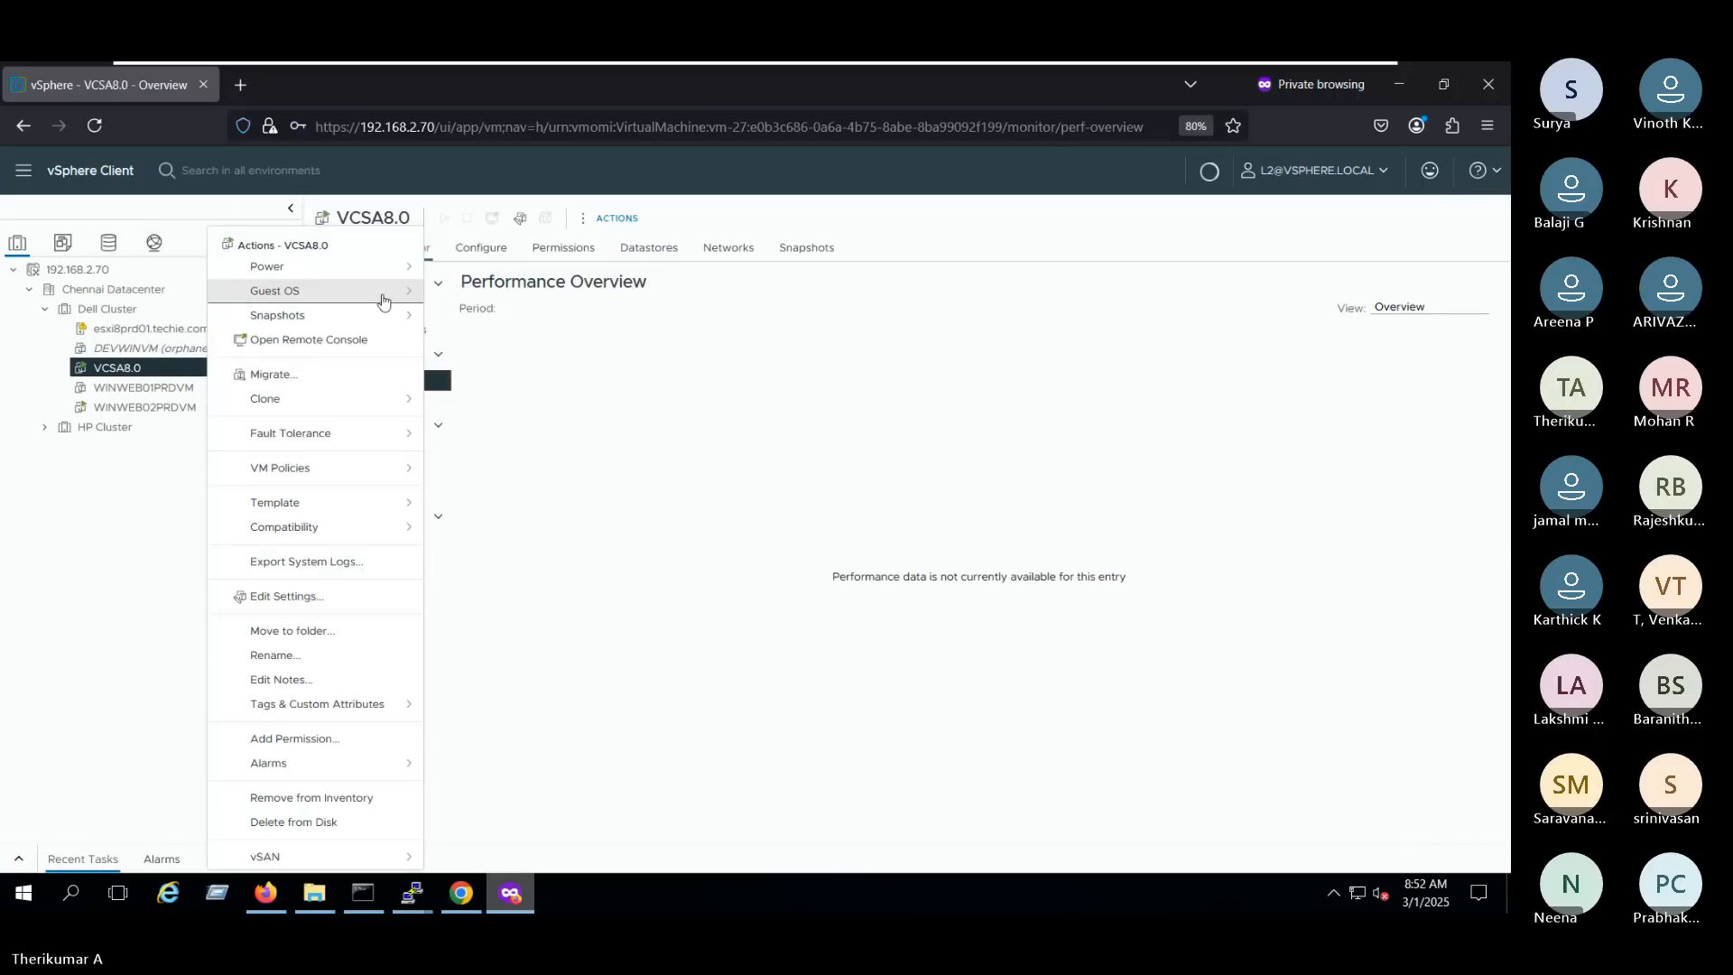
pyautogui.moveTo(397, 273)
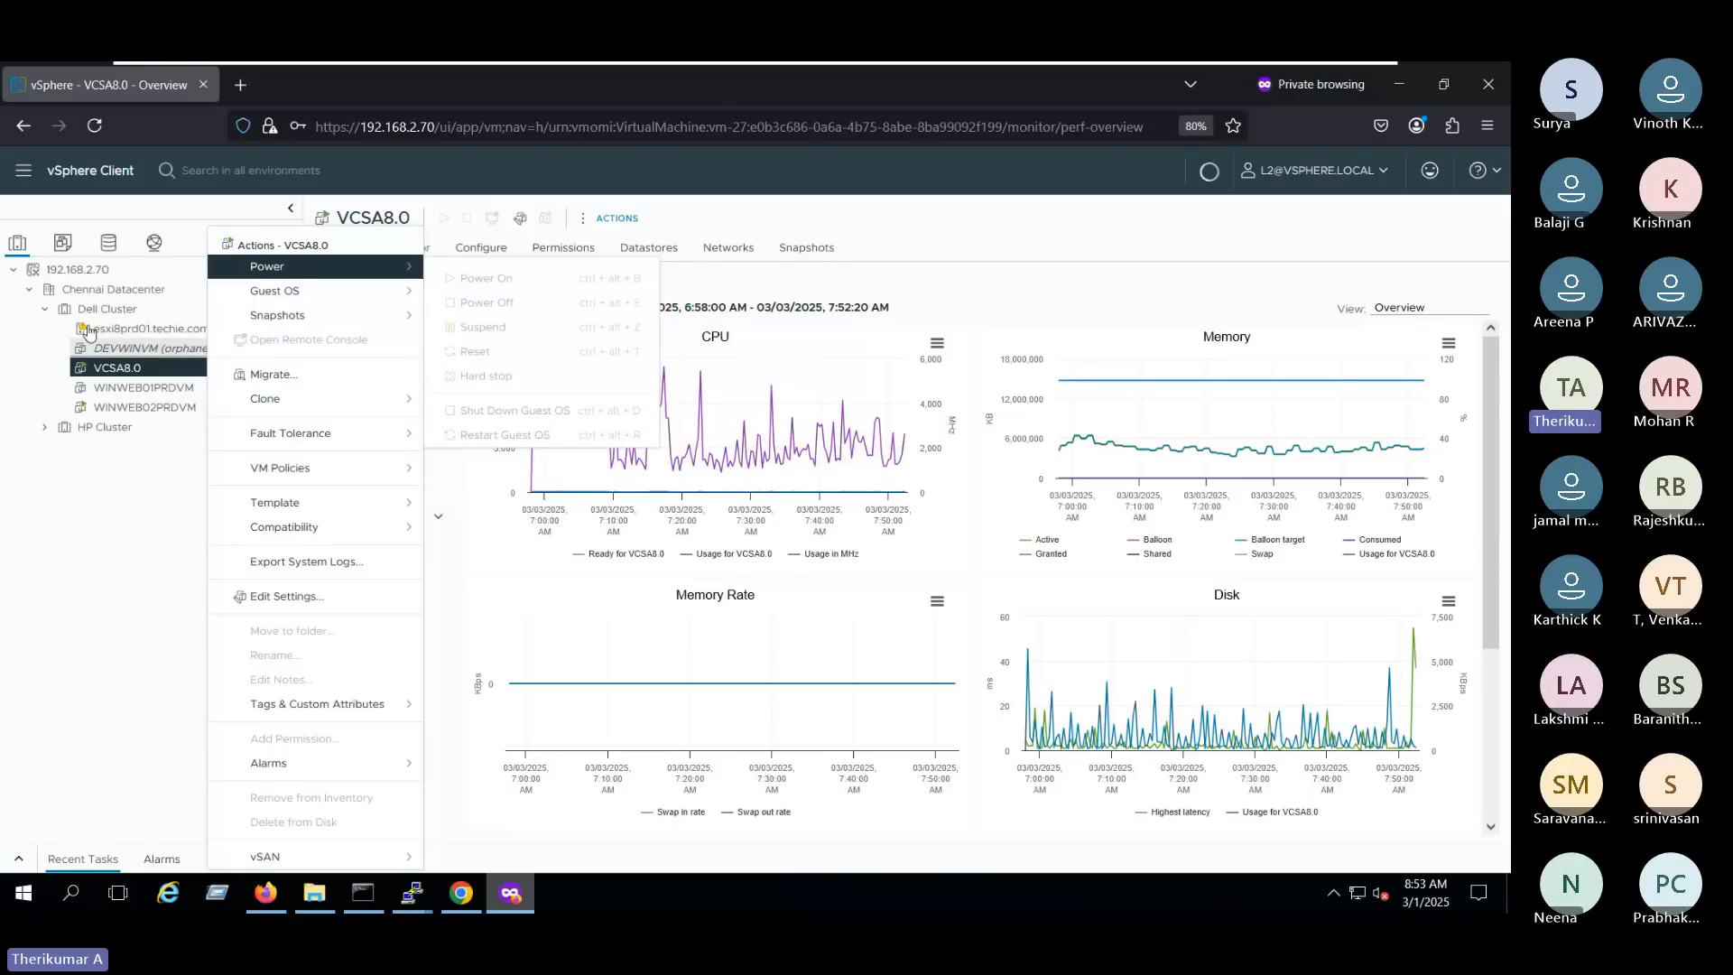
pyautogui.click(192, 331)
pyautogui.rightClick(199, 334)
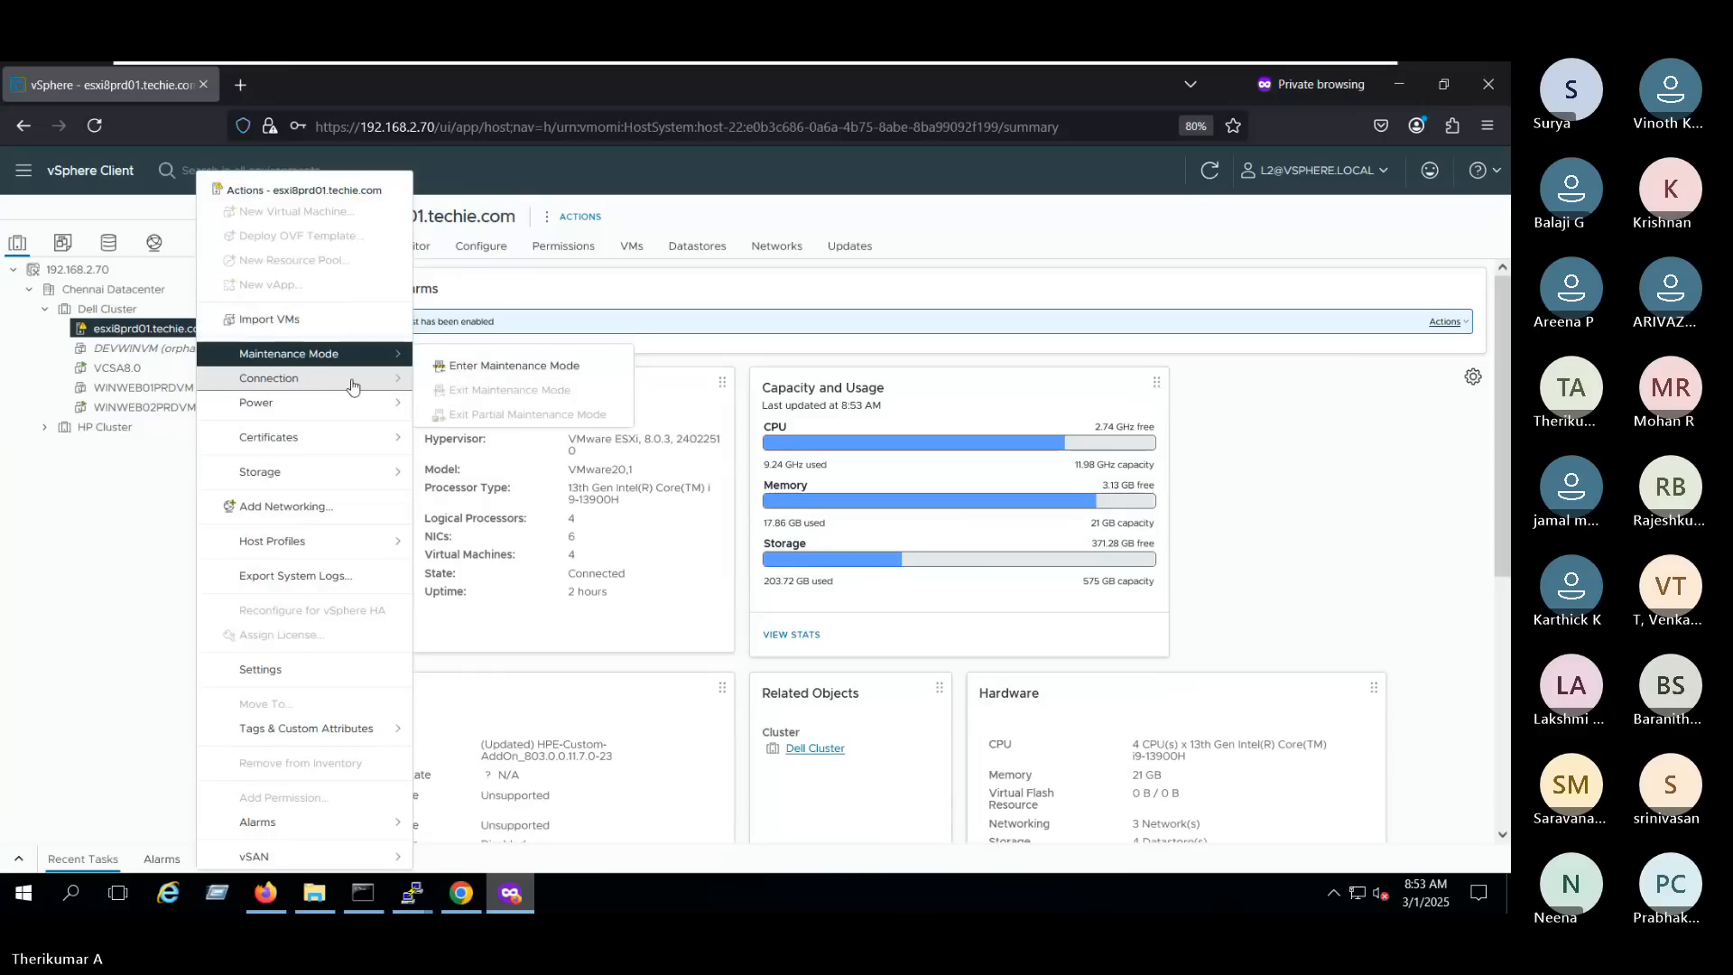
pyautogui.moveTo(359, 400)
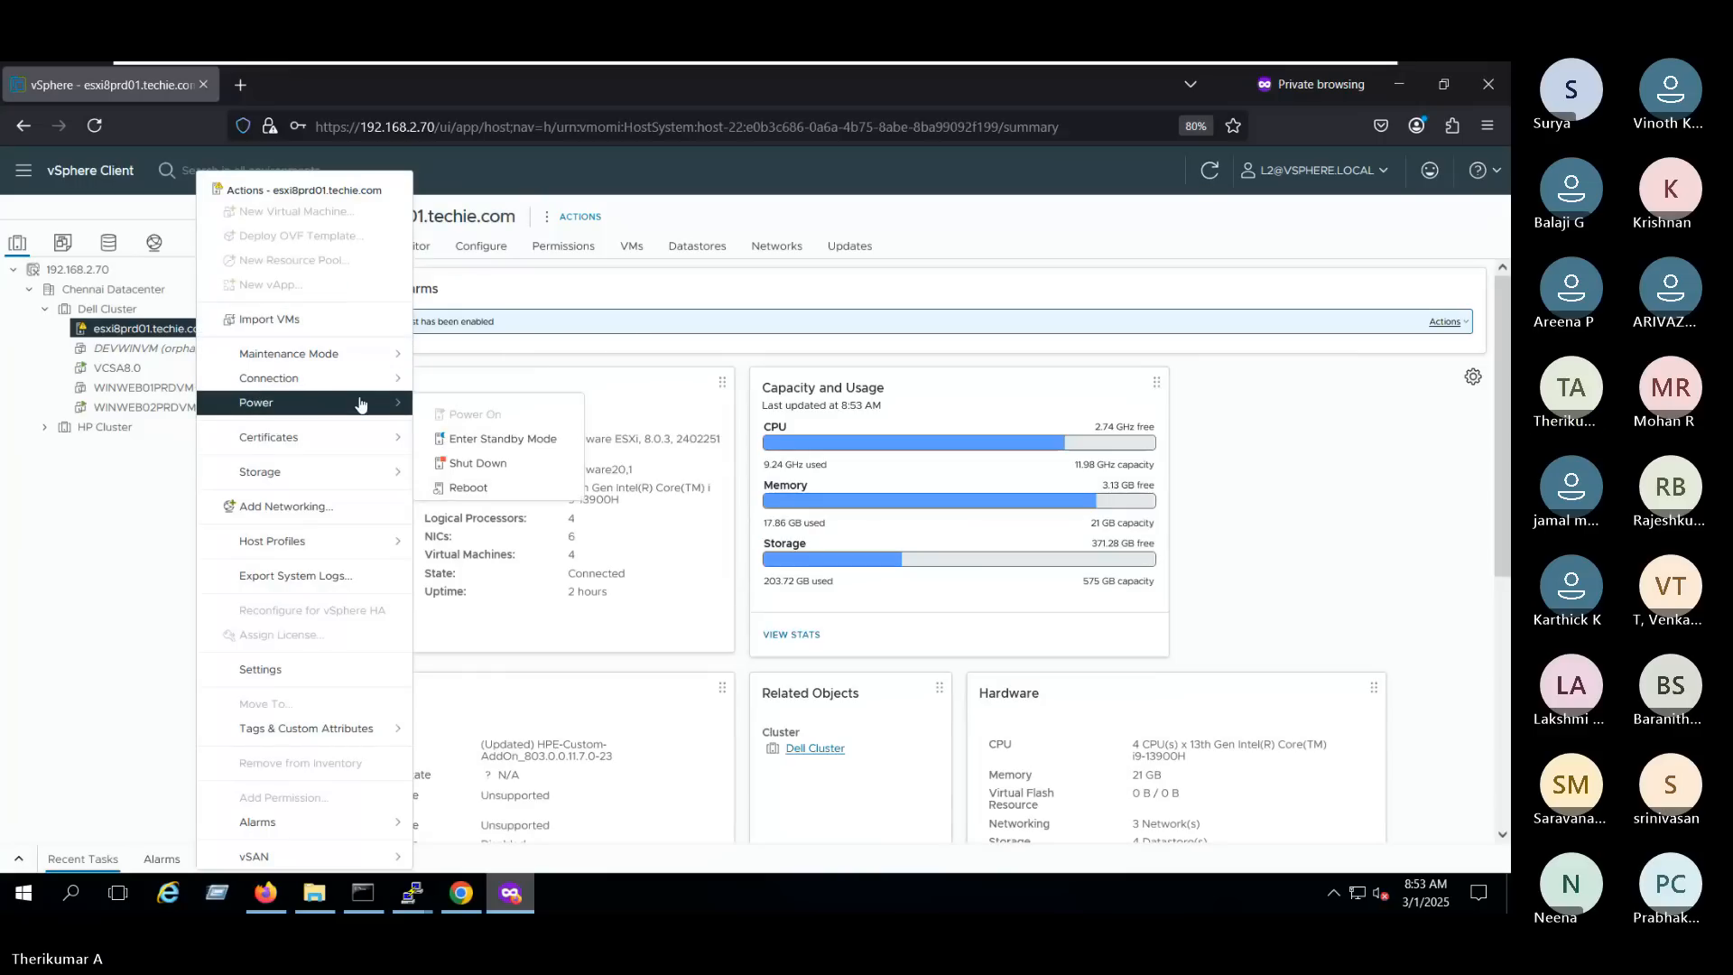
pyautogui.click(89, 497)
# - Check VCSA8.0's guest OS and power actions, and examine its hard disks in Edit Settings without saving changes
pyautogui.click(138, 370)
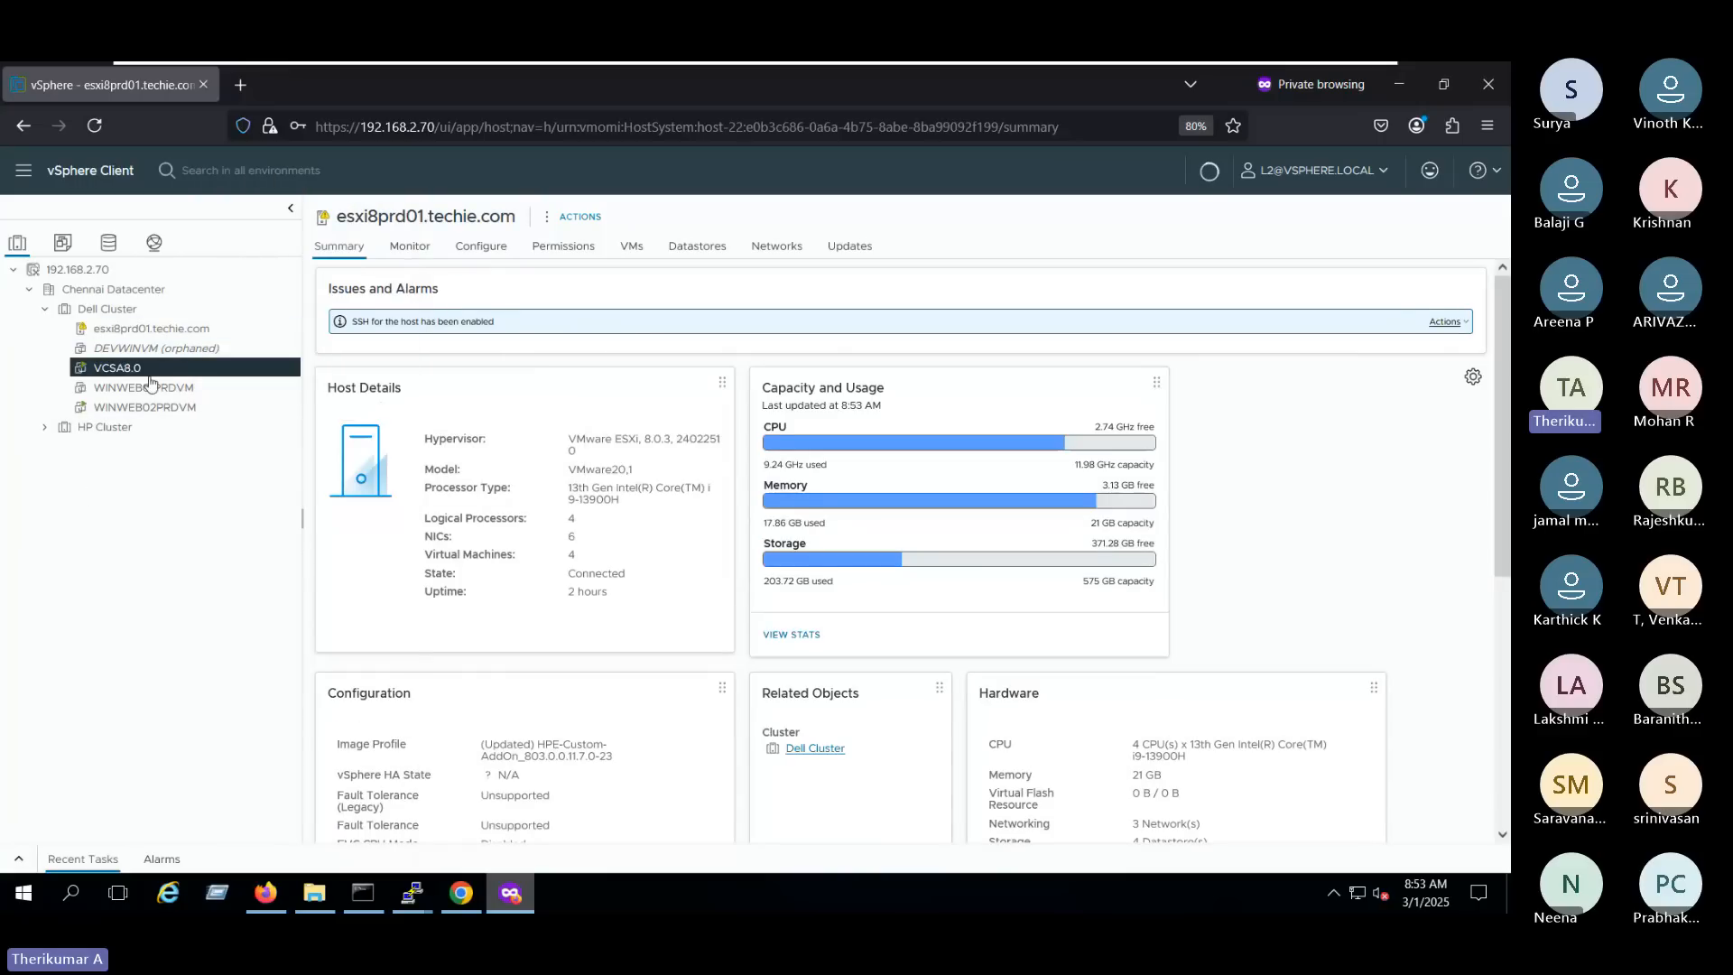
pyautogui.rightClick(149, 370)
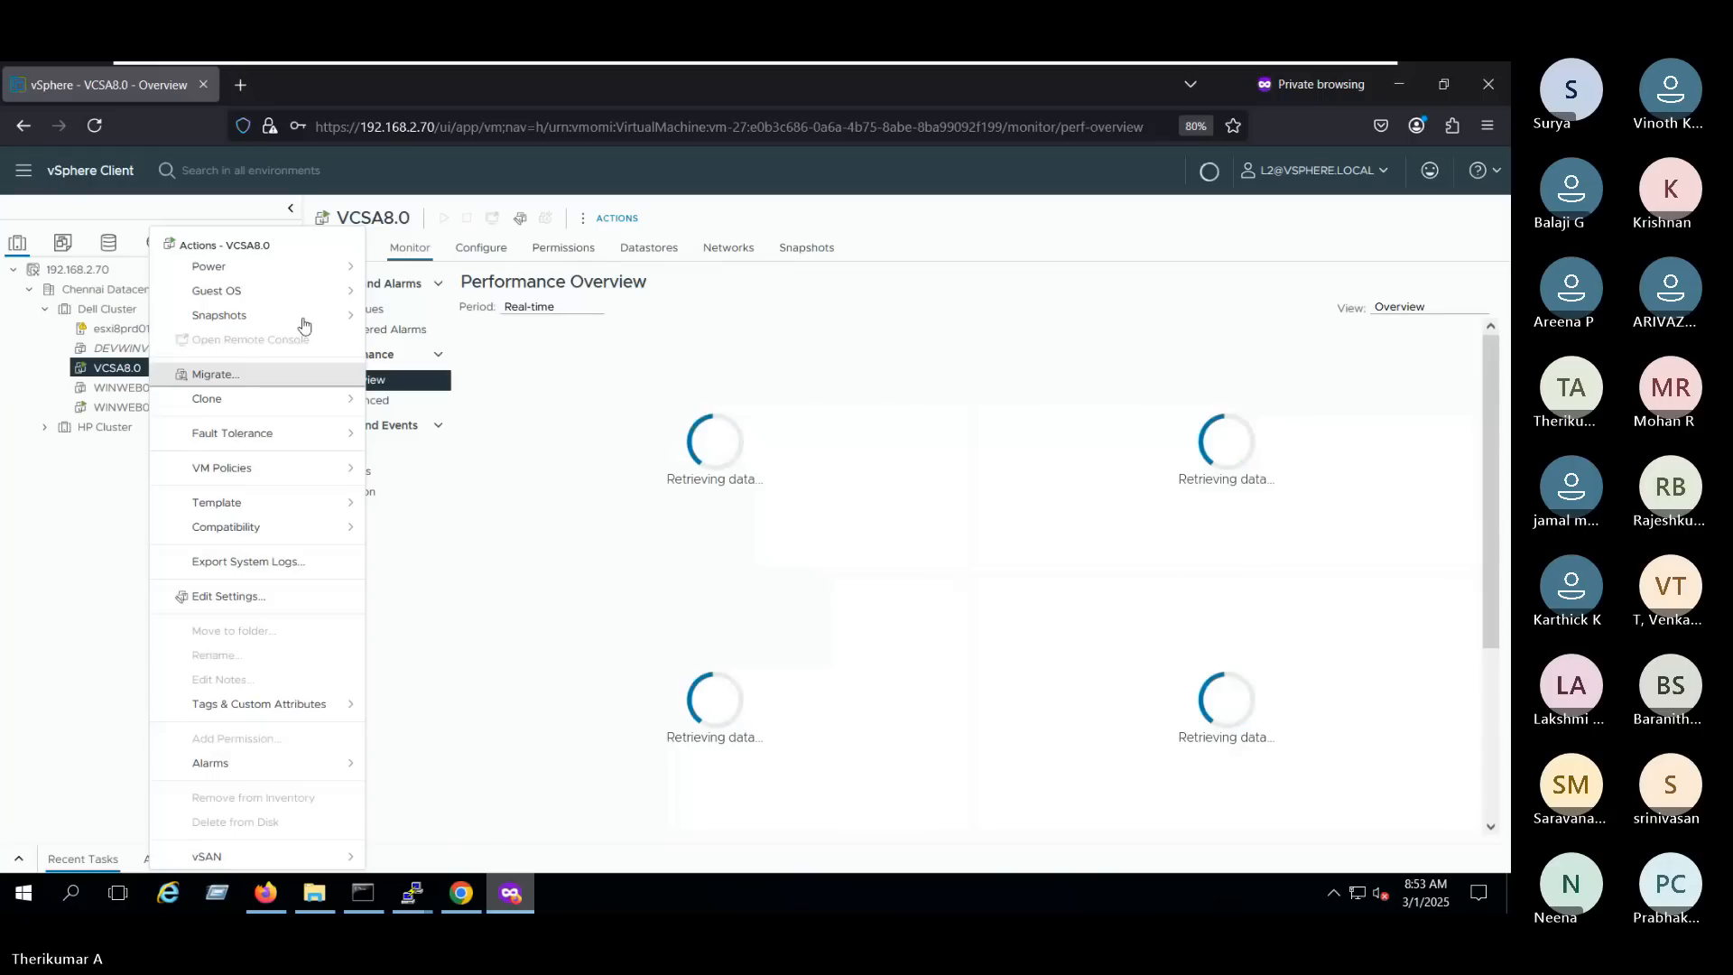
pyautogui.moveTo(303, 320)
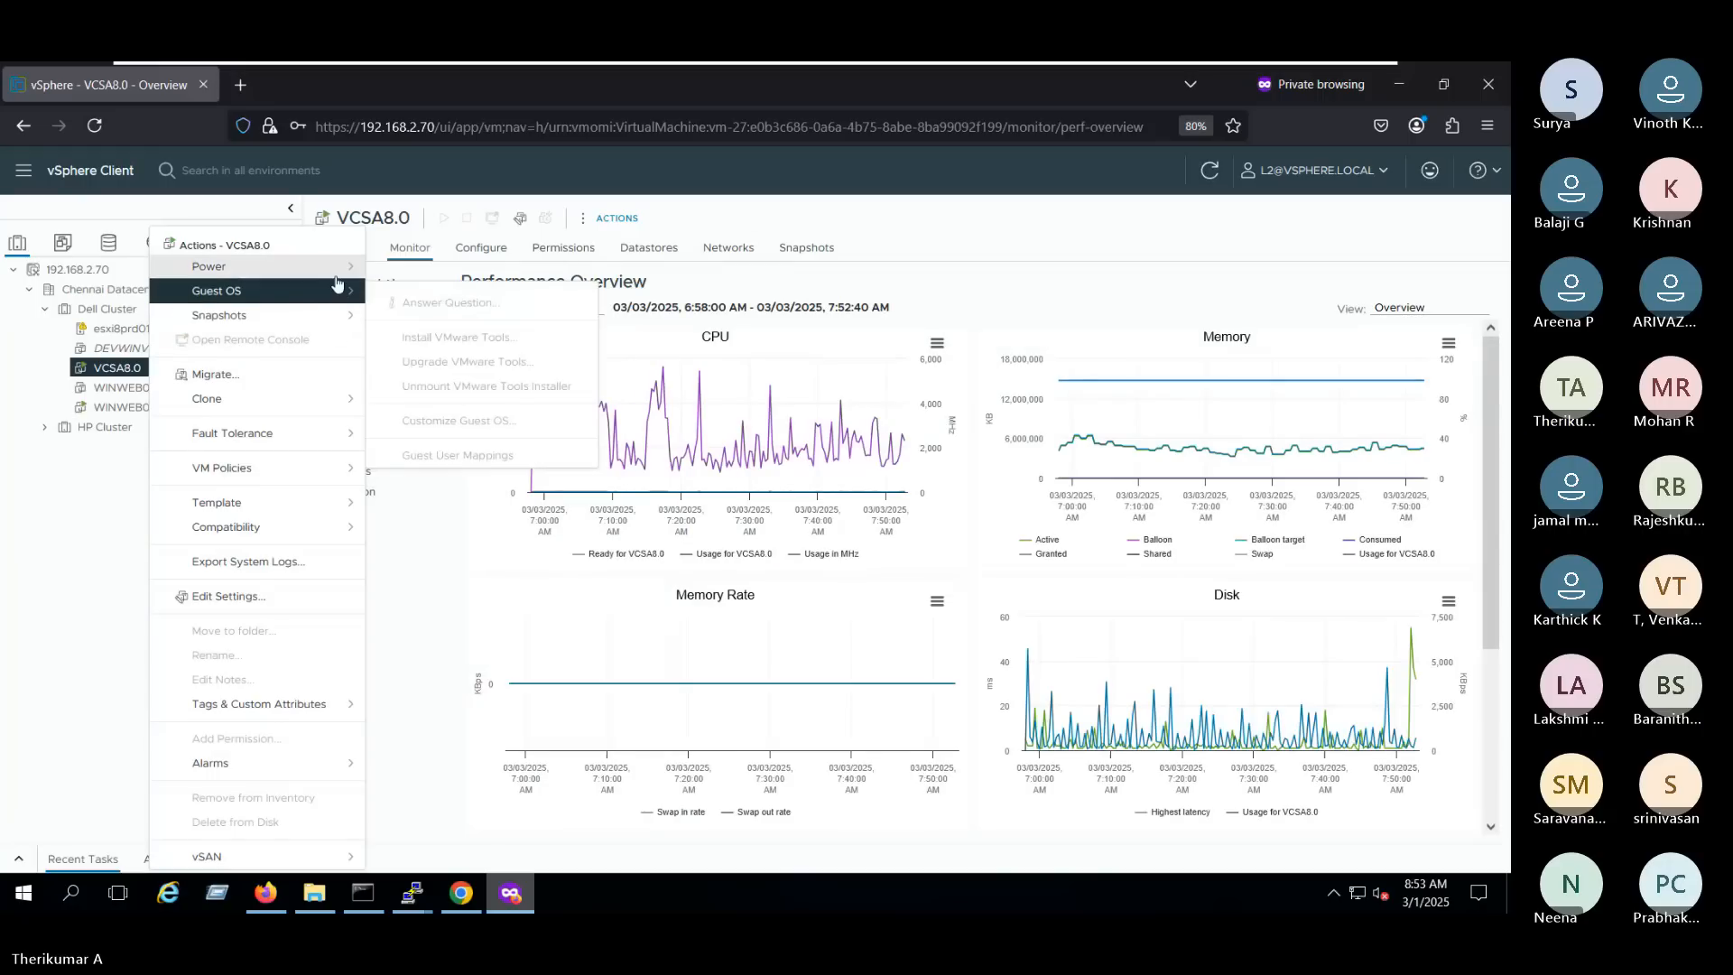
pyautogui.moveTo(337, 280)
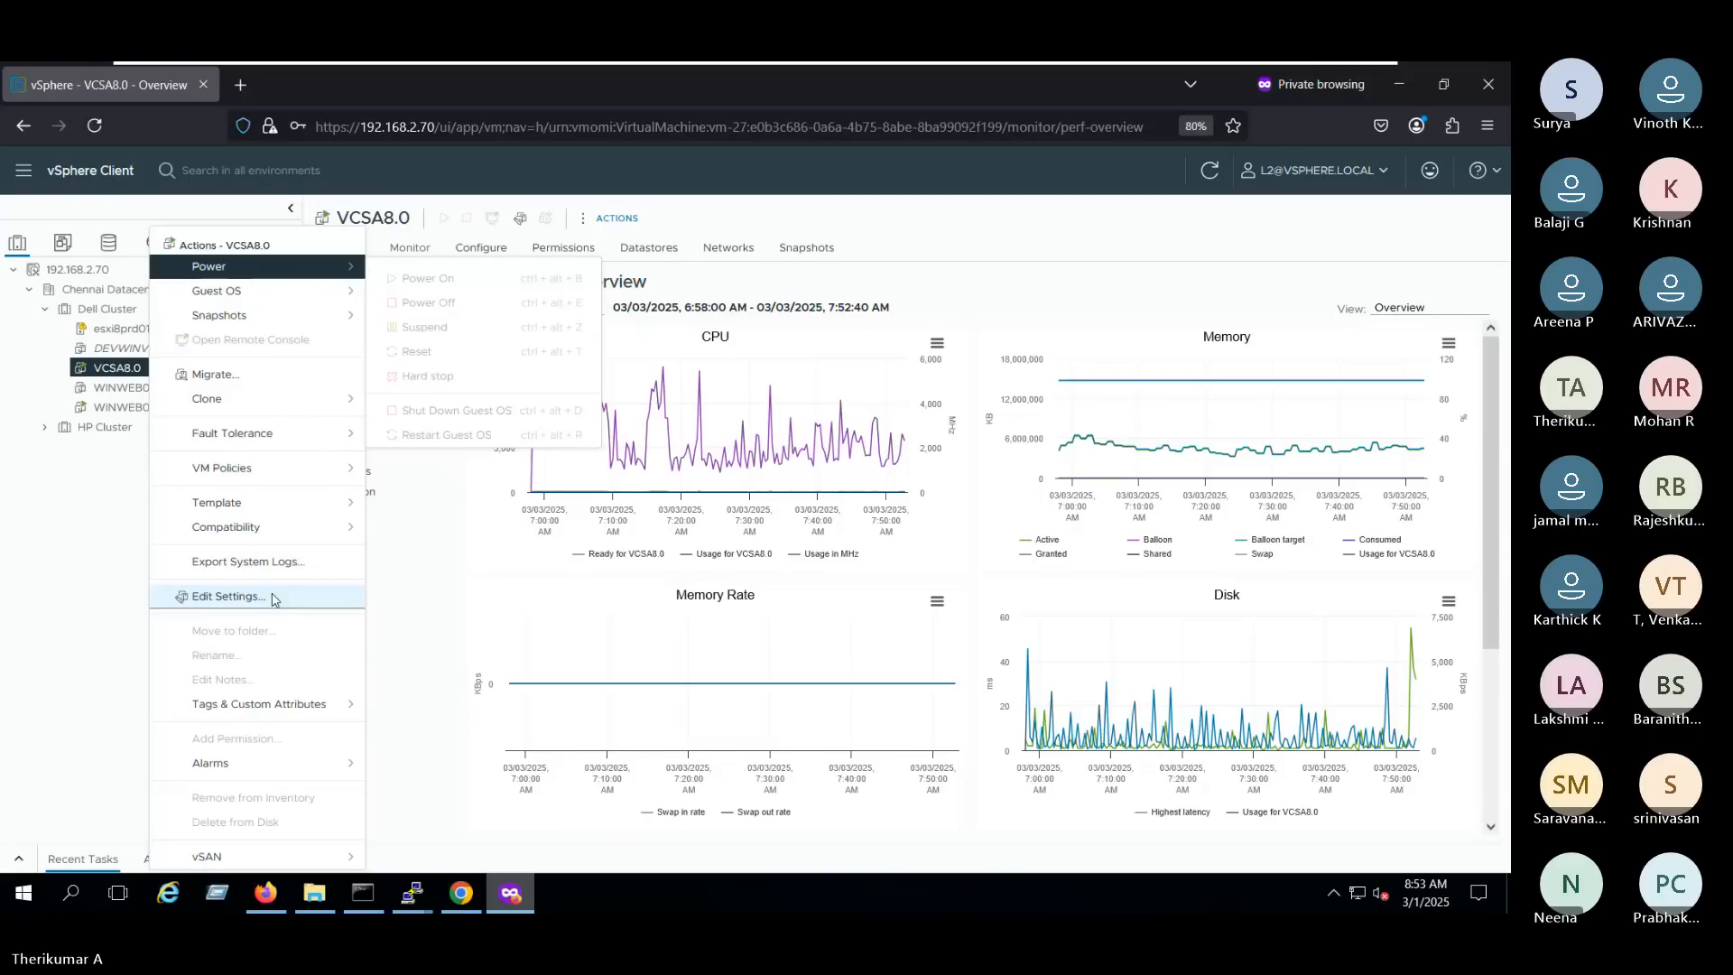
pyautogui.click(225, 597)
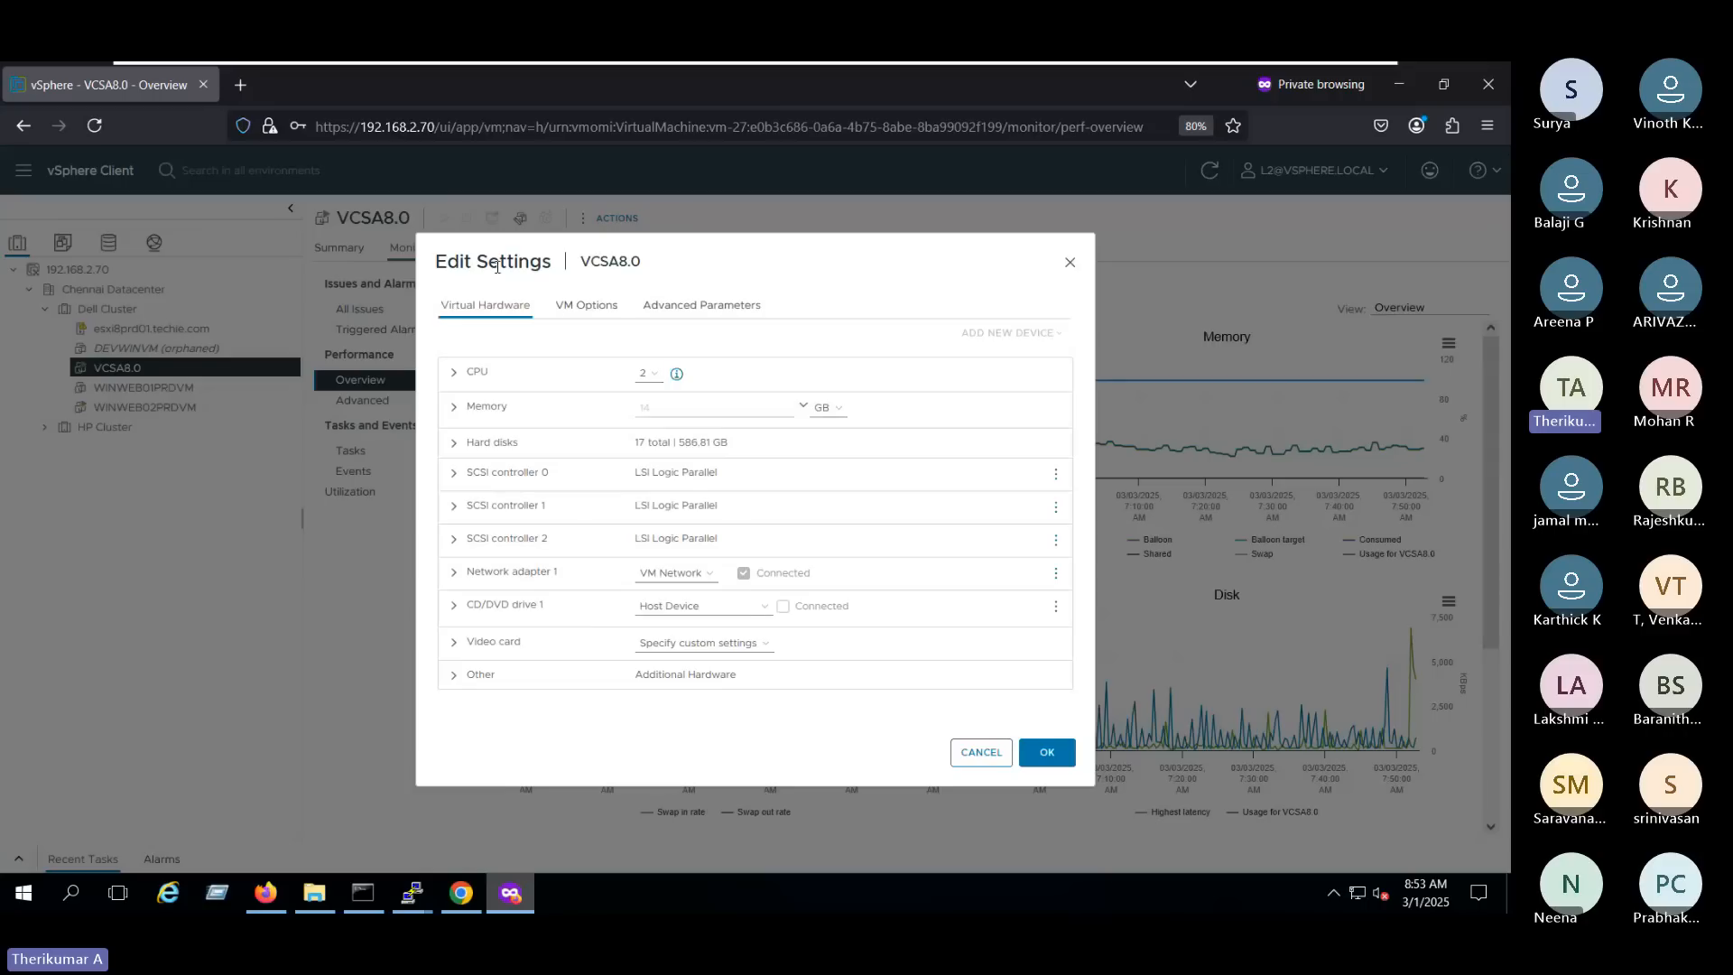
pyautogui.click(454, 442)
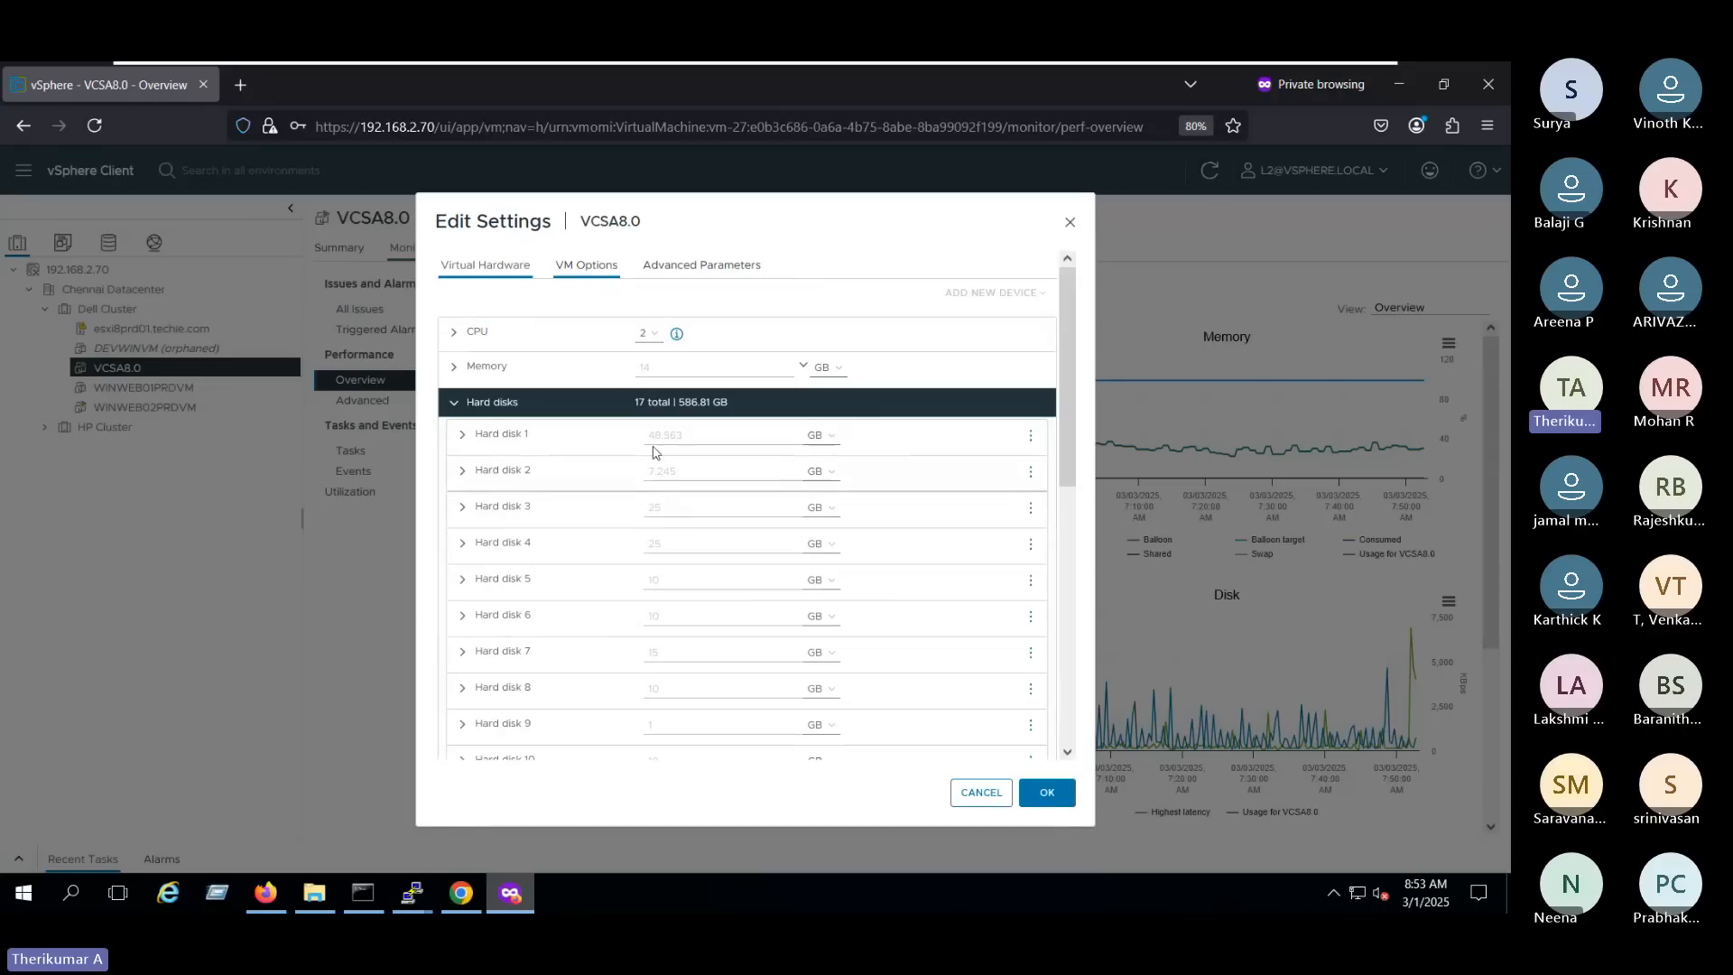
pyautogui.click(970, 792)
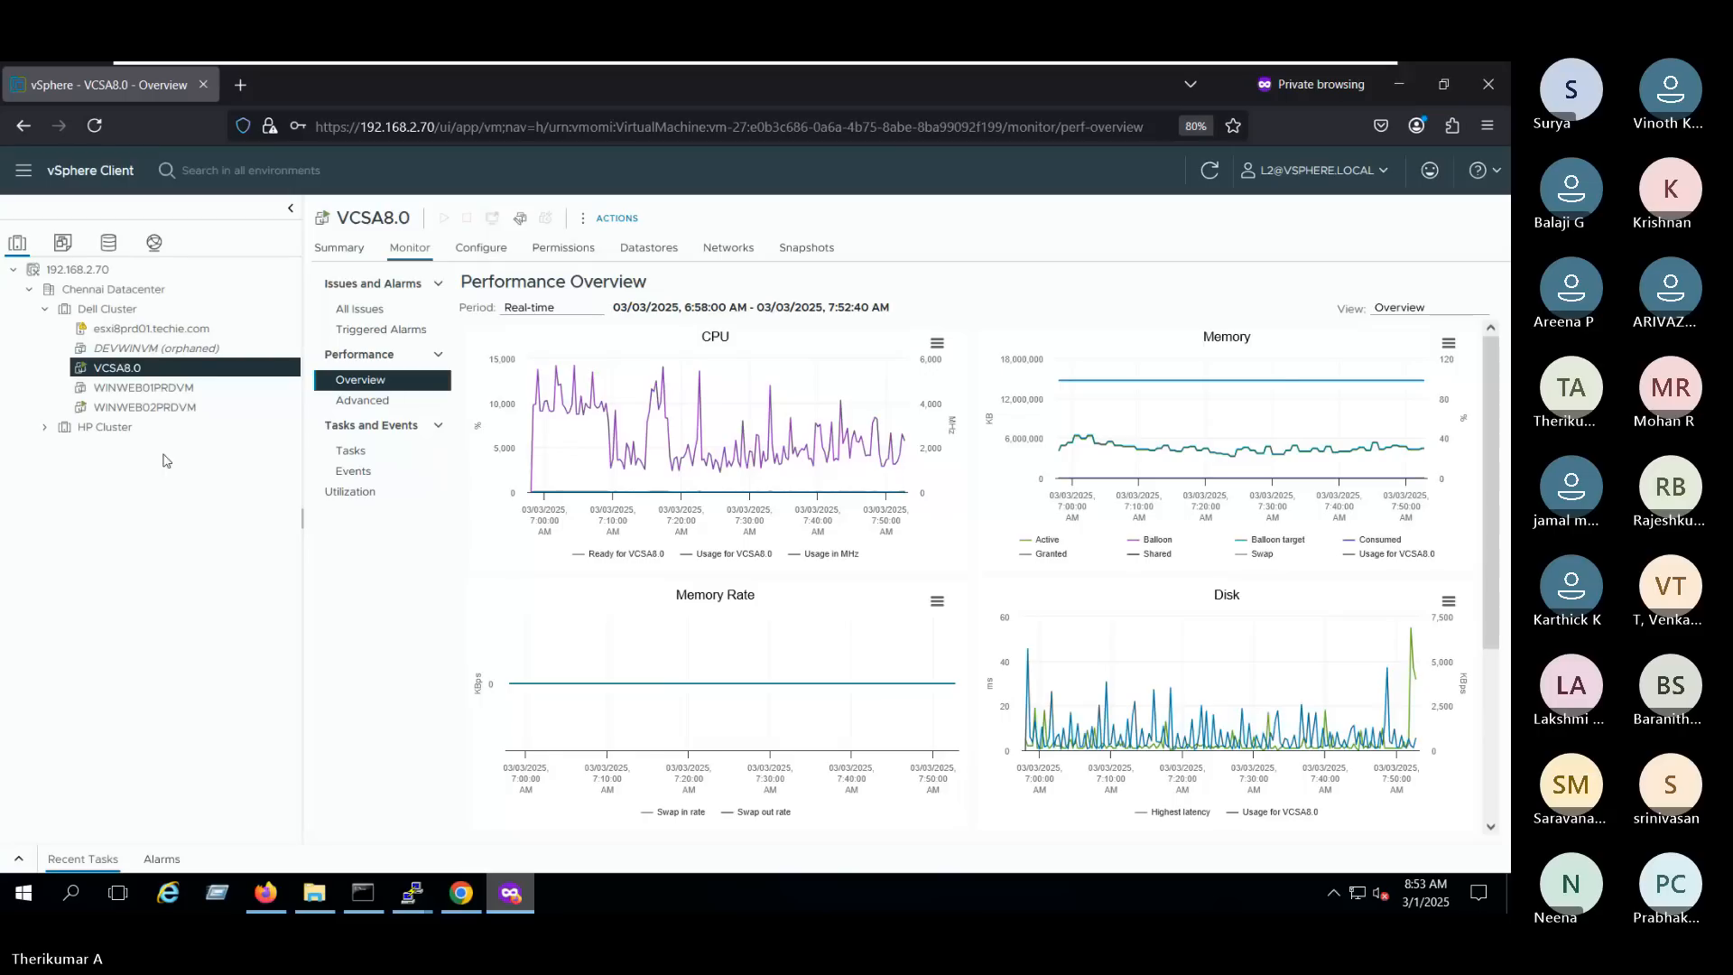
# - Examine the storage adapters, storage devices and time configuration of host esxi8prd01.techie.com
pyautogui.click(151, 328)
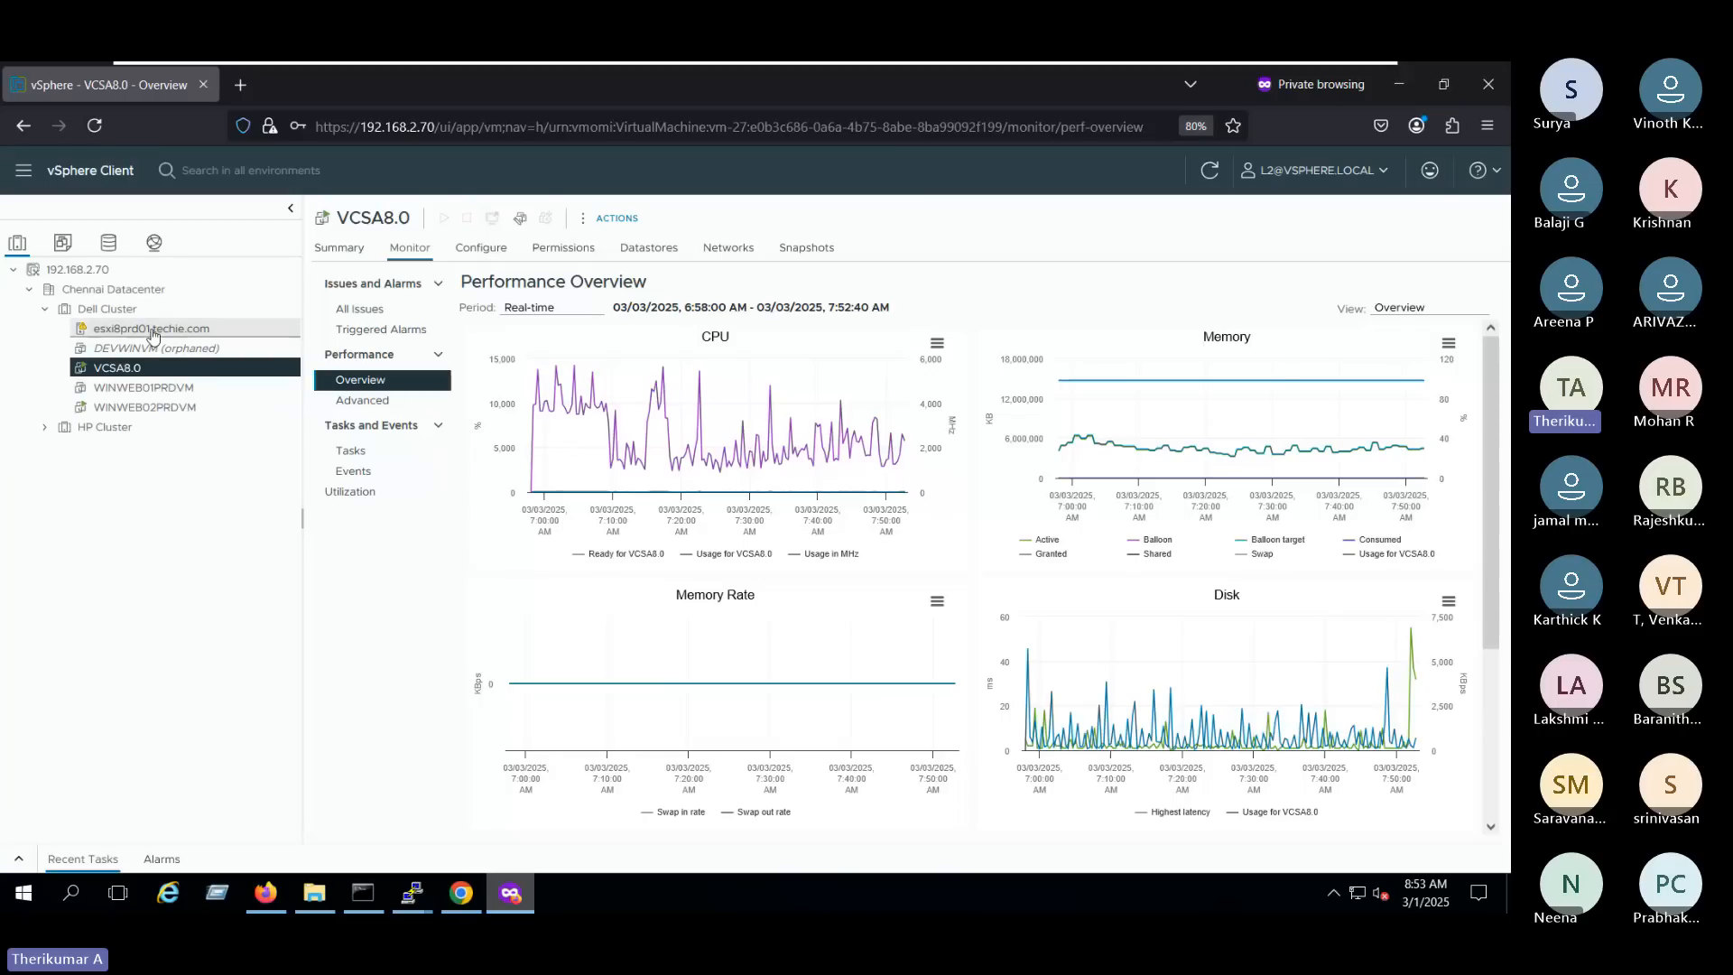
pyautogui.click(481, 246)
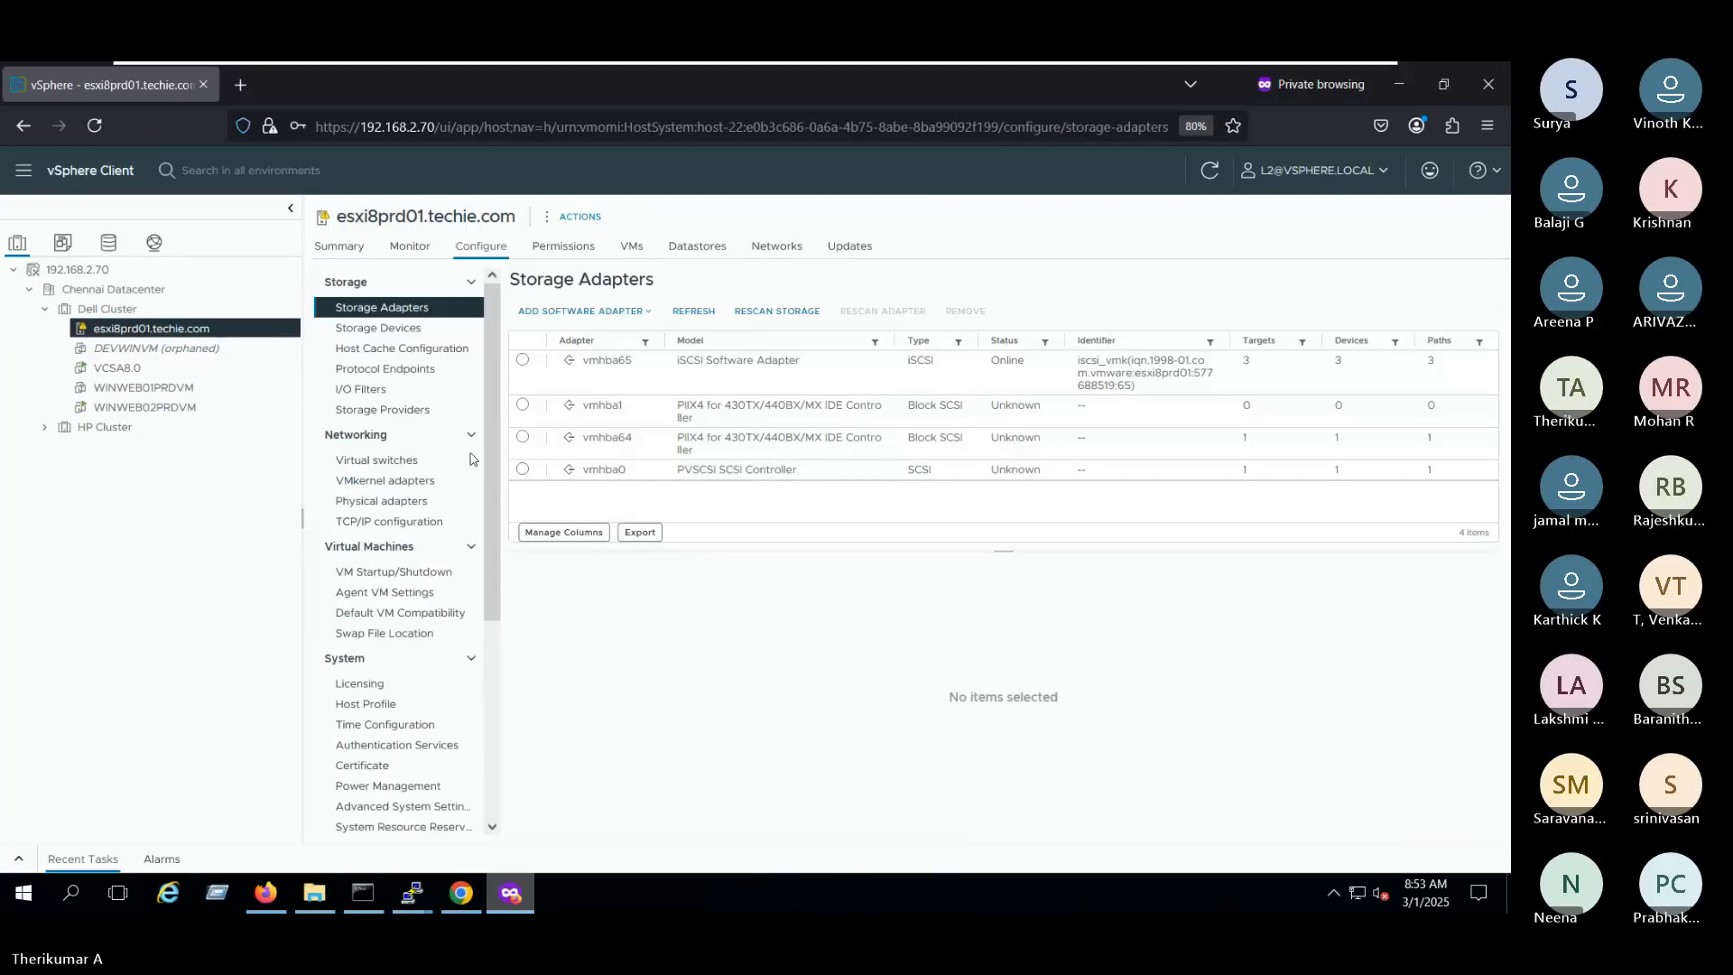
pyautogui.click(388, 332)
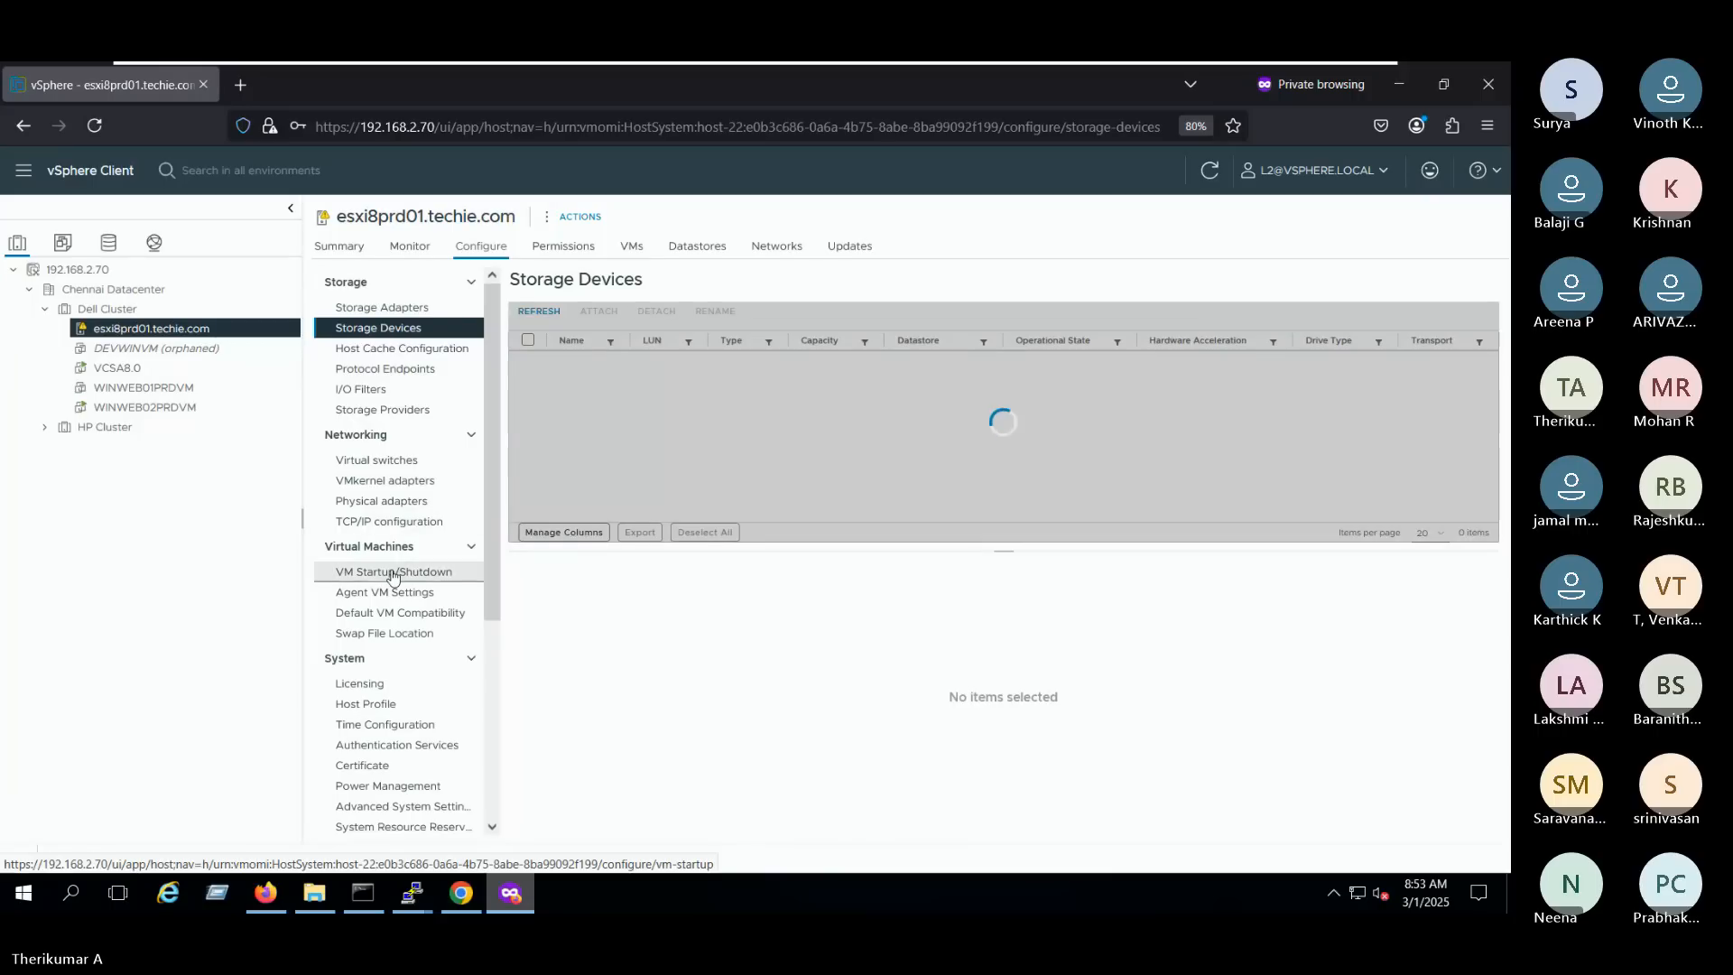
pyautogui.scroll(-3, 393, 576)
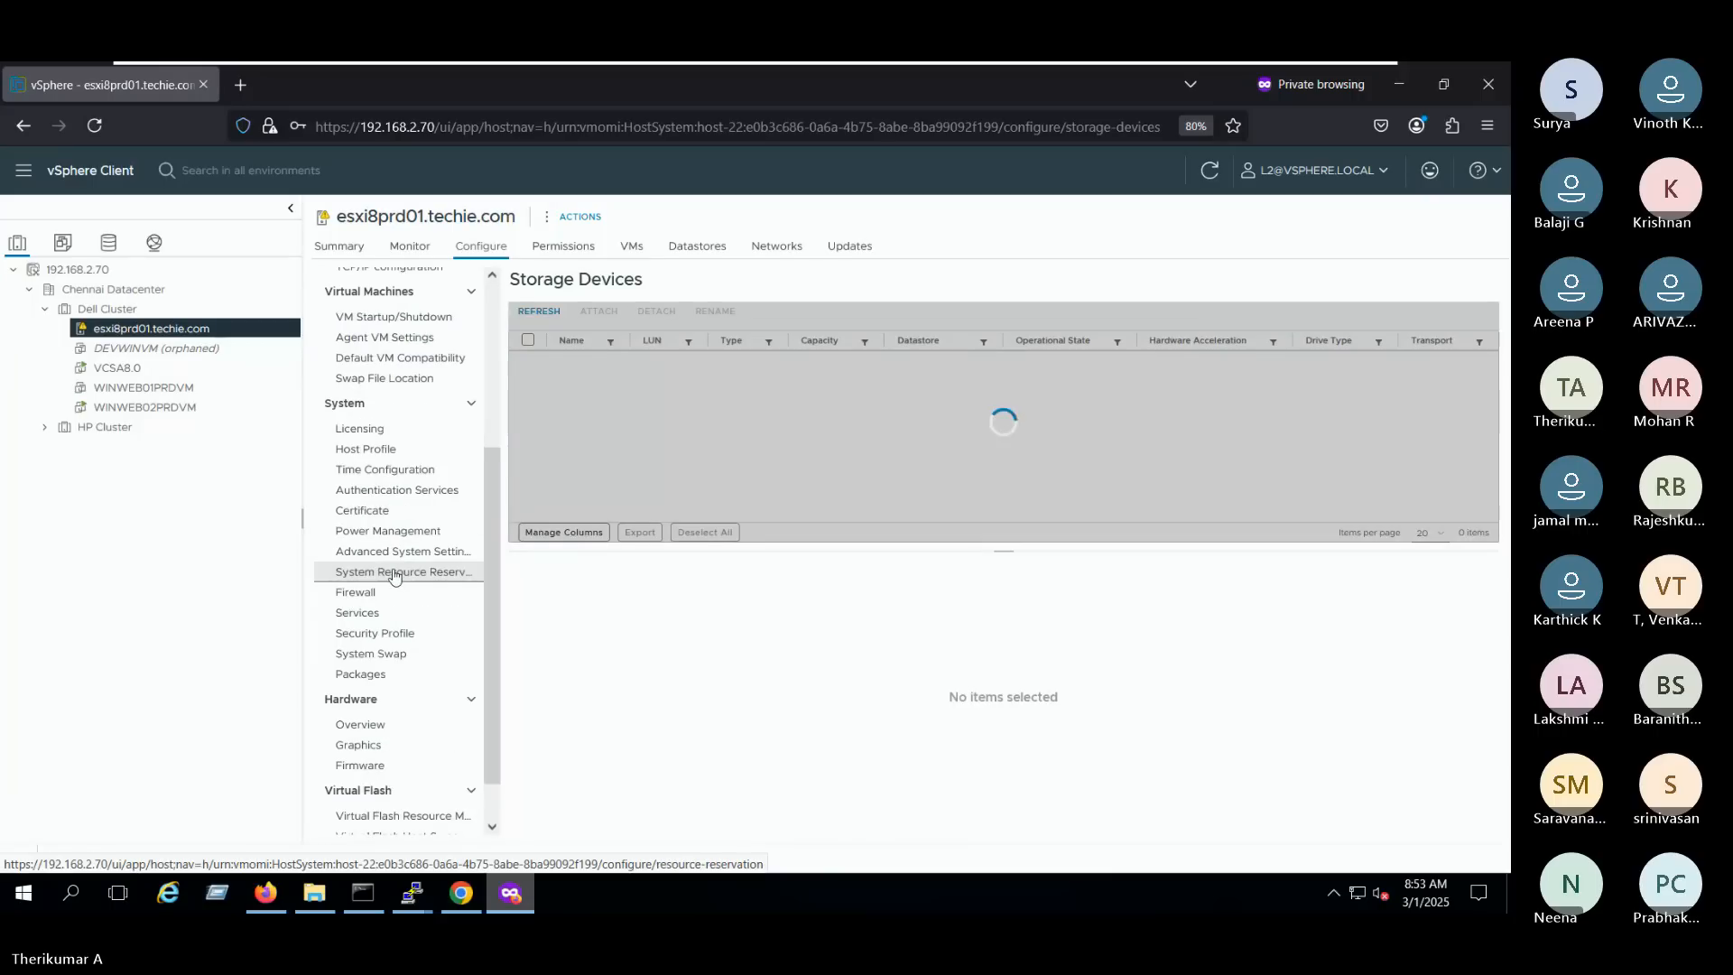
pyautogui.click(375, 471)
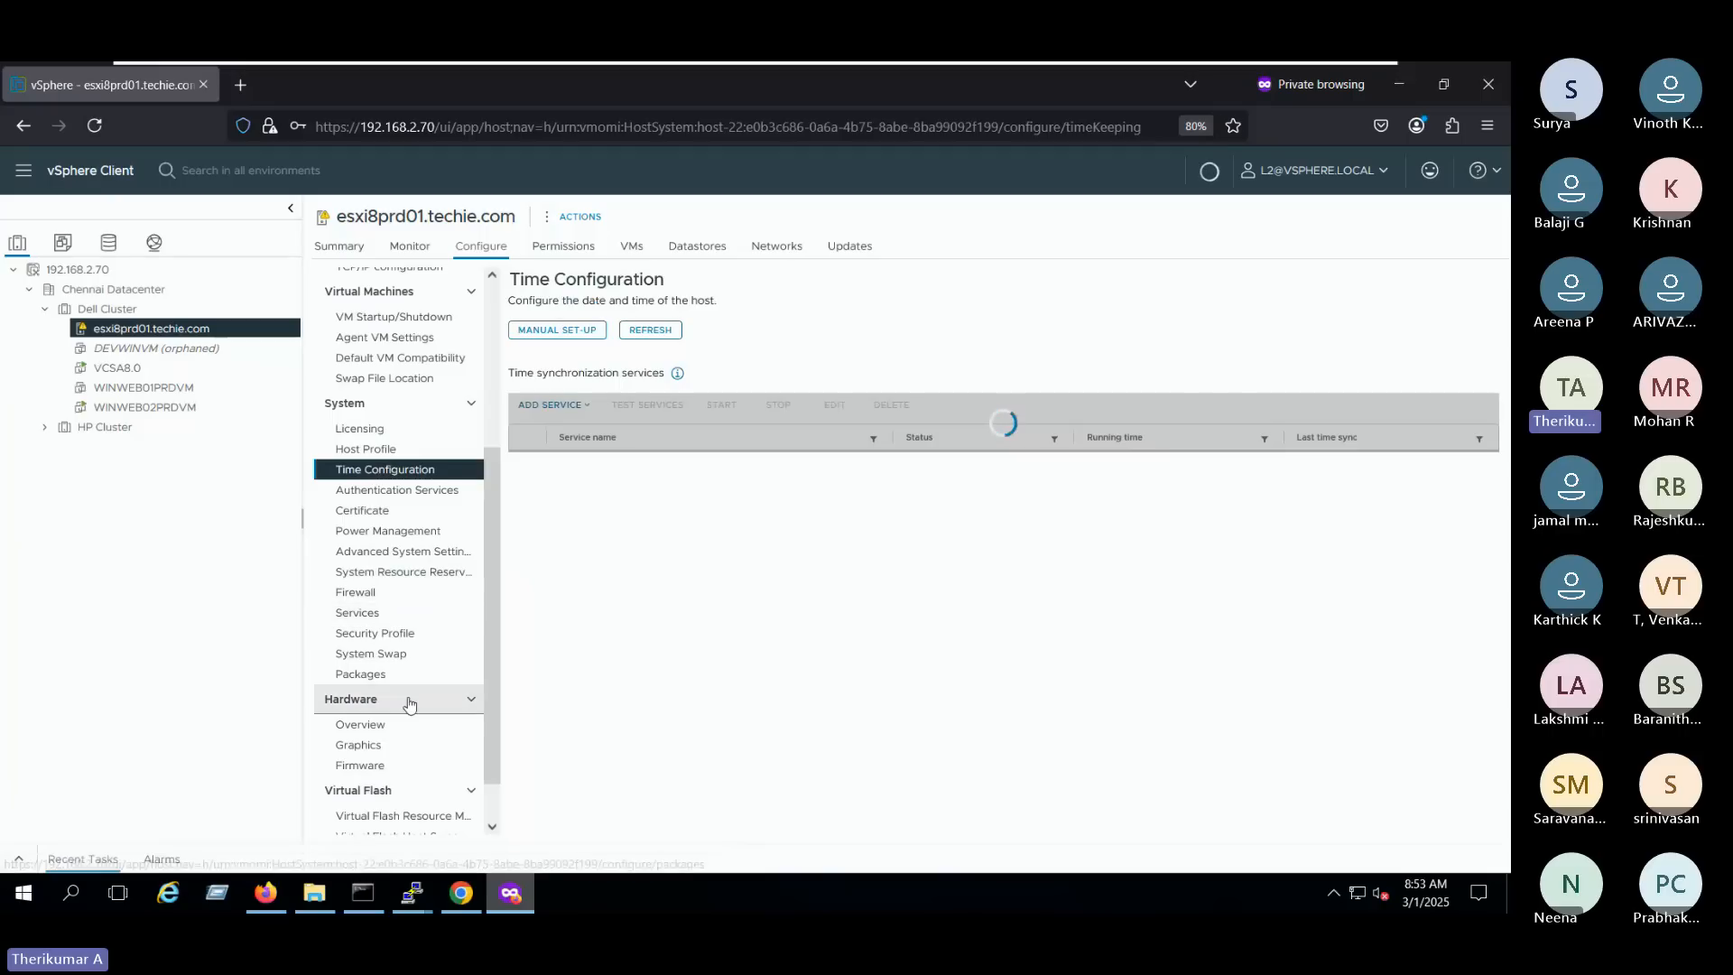
pyautogui.scroll(3, 400, 727)
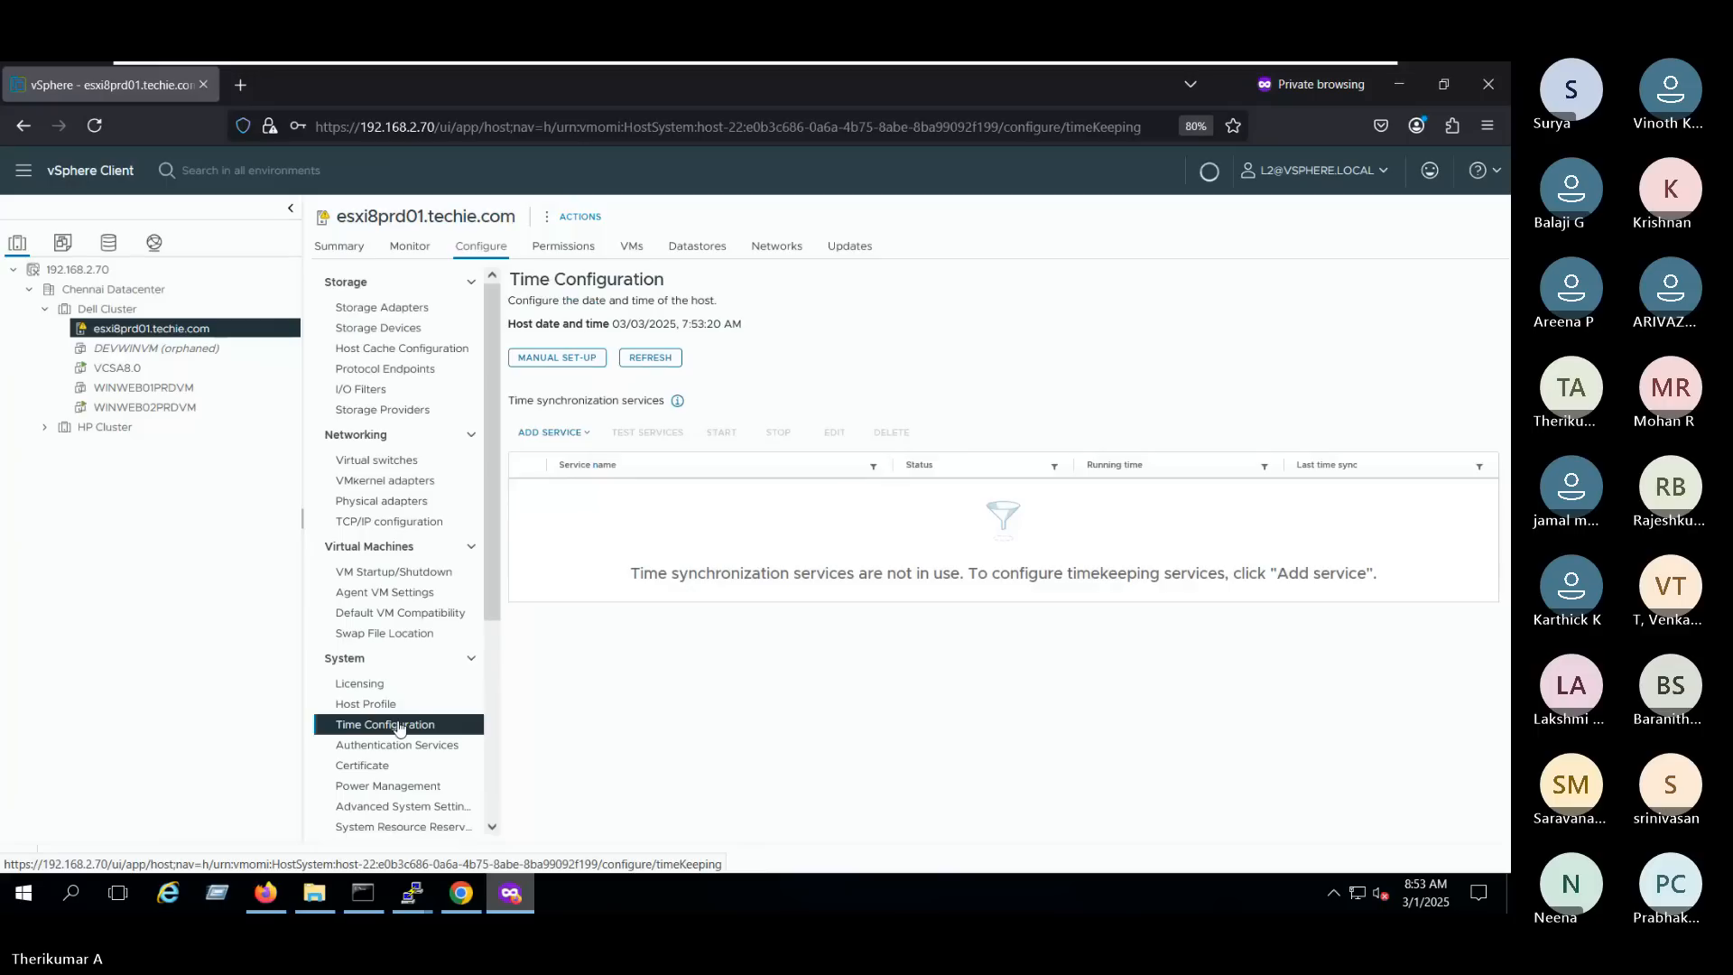
pyautogui.scroll(-4, 390, 722)
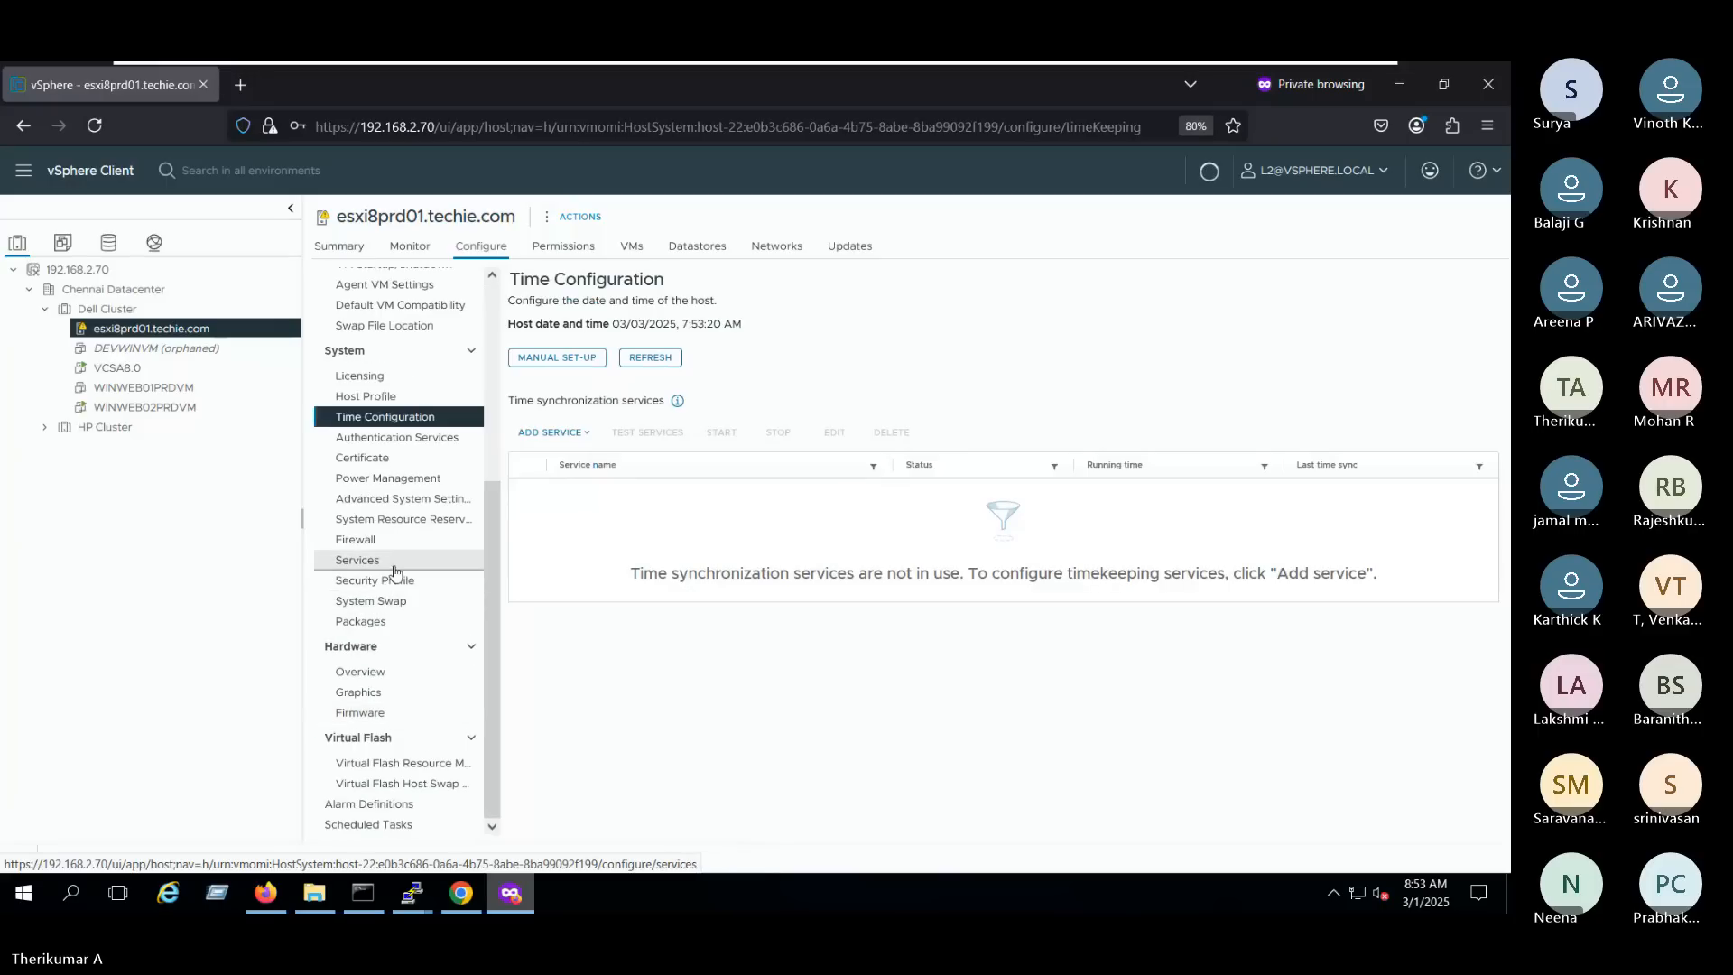
# - Stop the Direct Console UI service on host esxi8prd01.techie.com and select it again in the services list
pyautogui.click(358, 560)
pyautogui.click(548, 416)
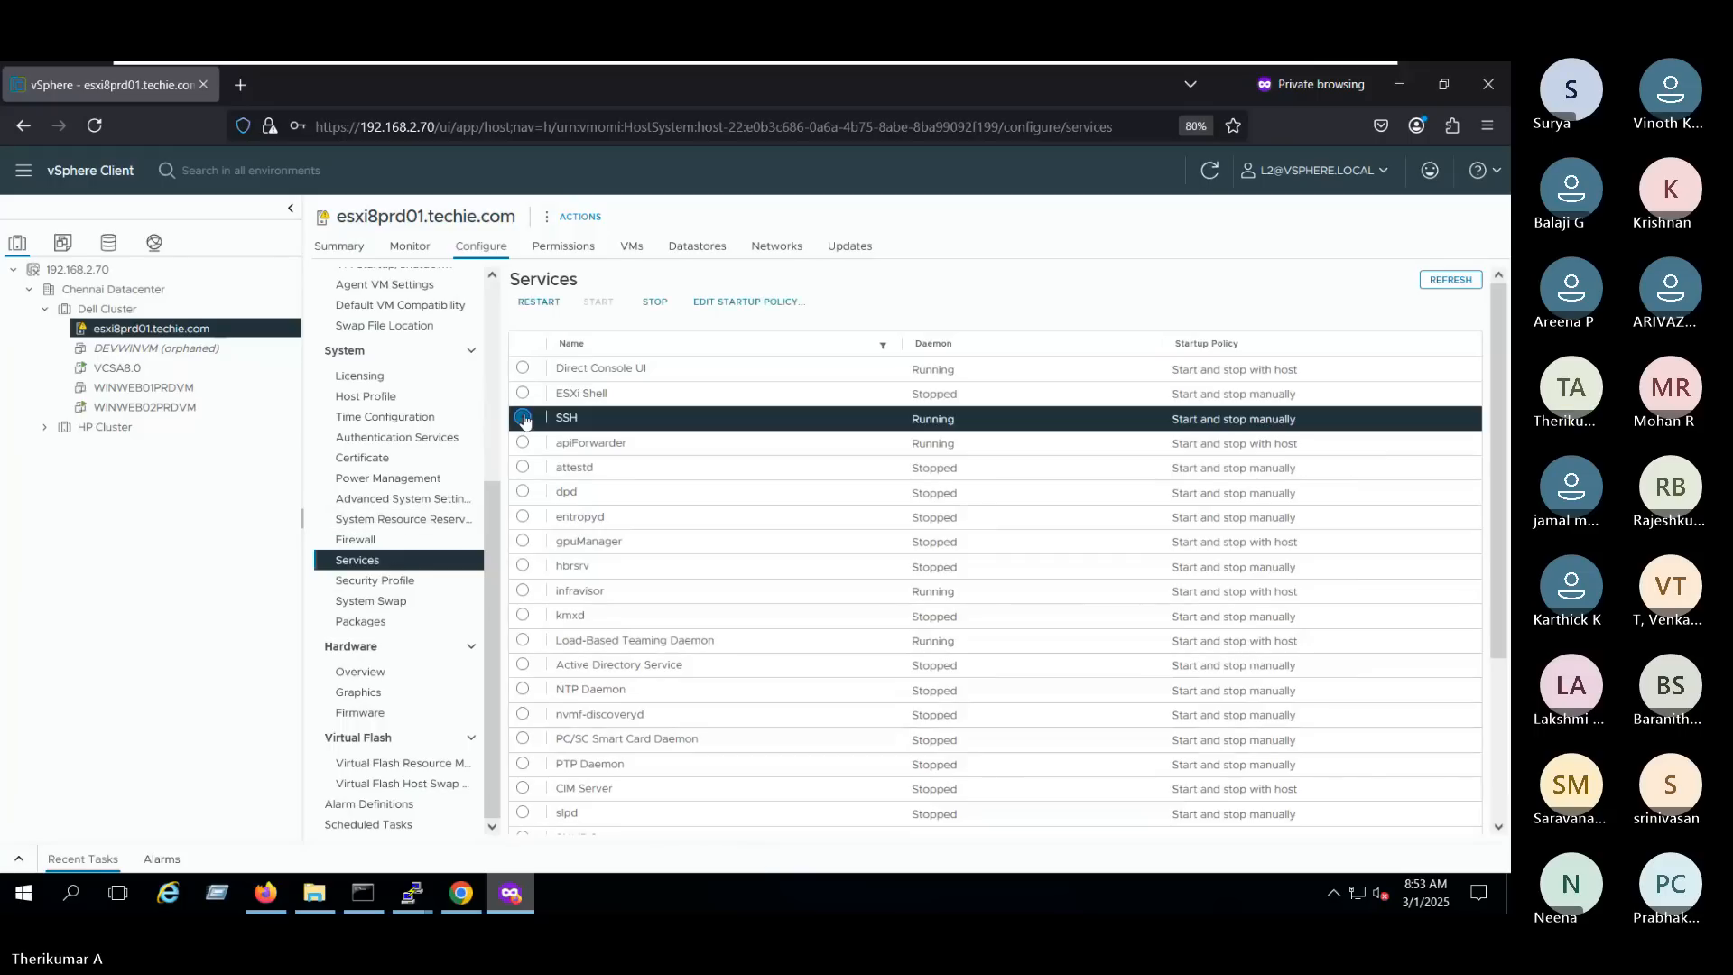
pyautogui.click(547, 368)
pyautogui.click(657, 306)
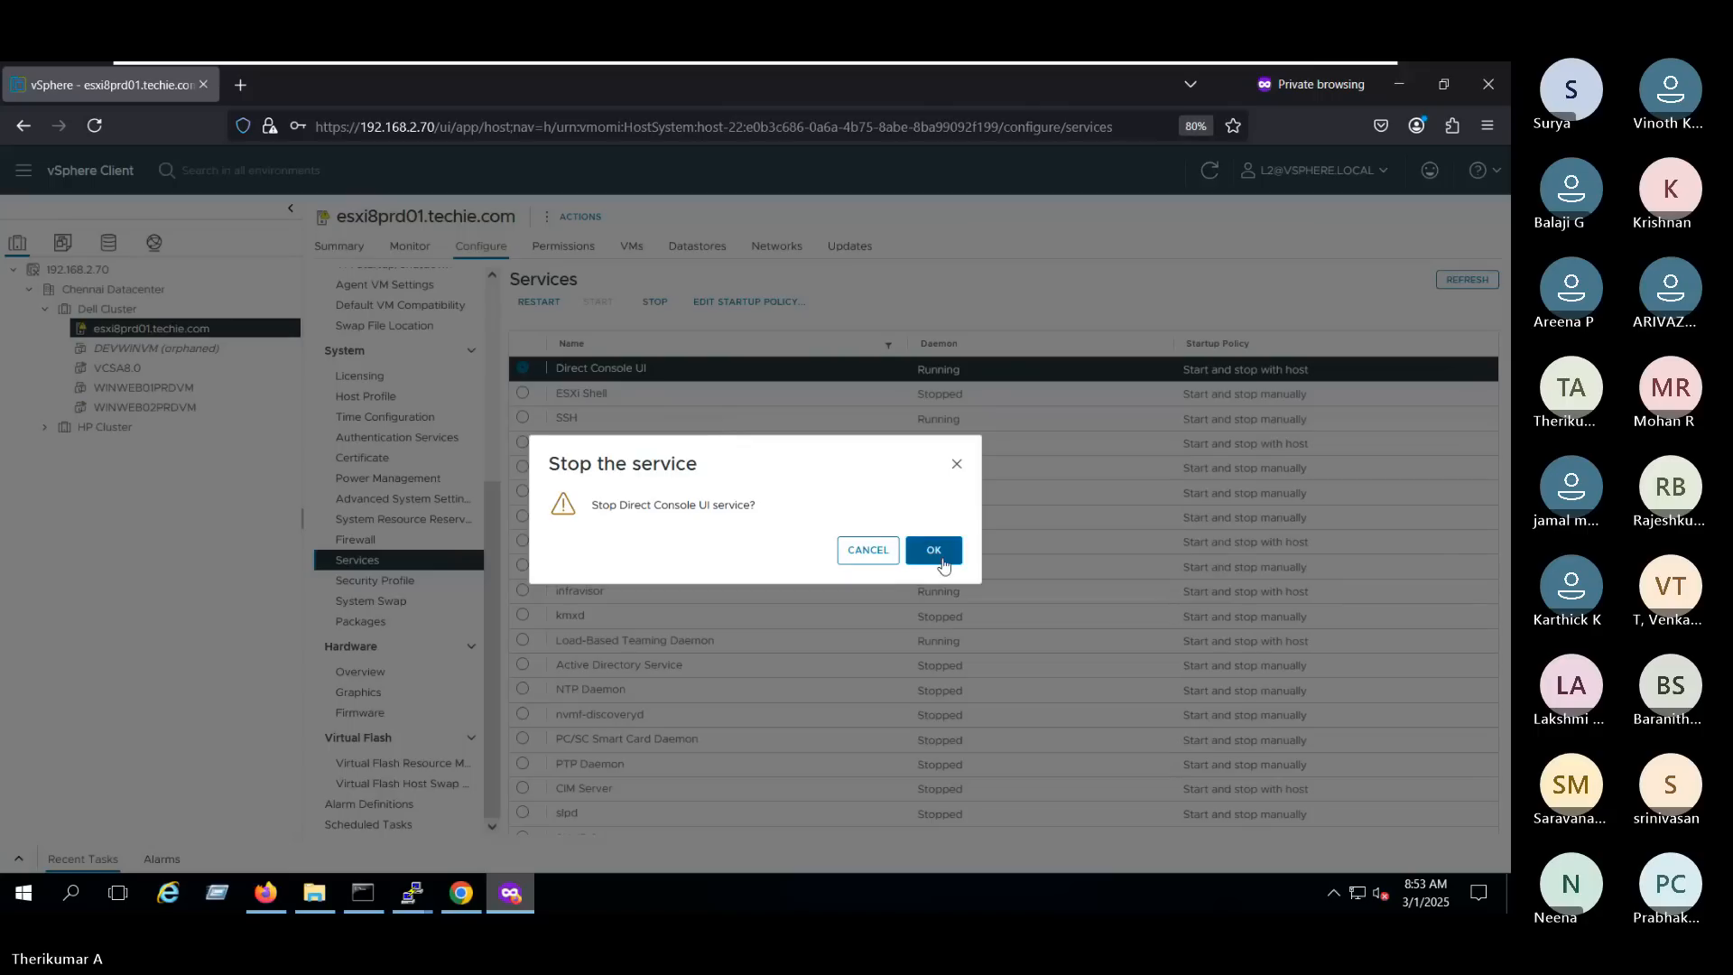
pyautogui.click(933, 550)
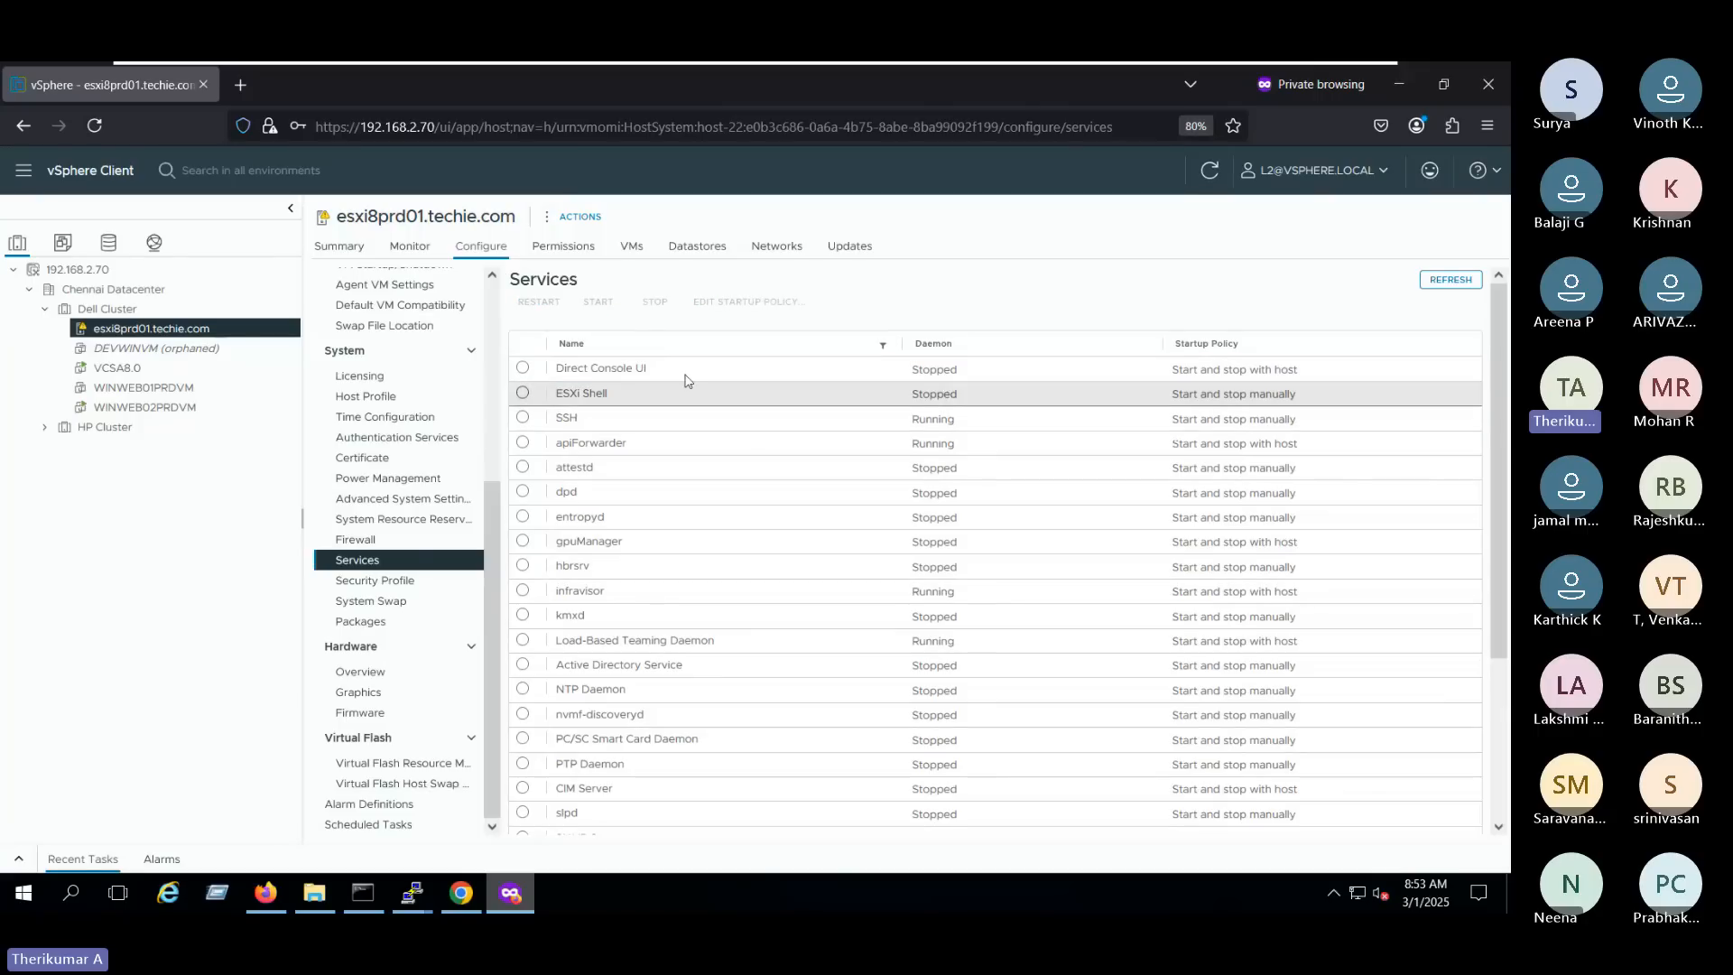
pyautogui.click(522, 371)
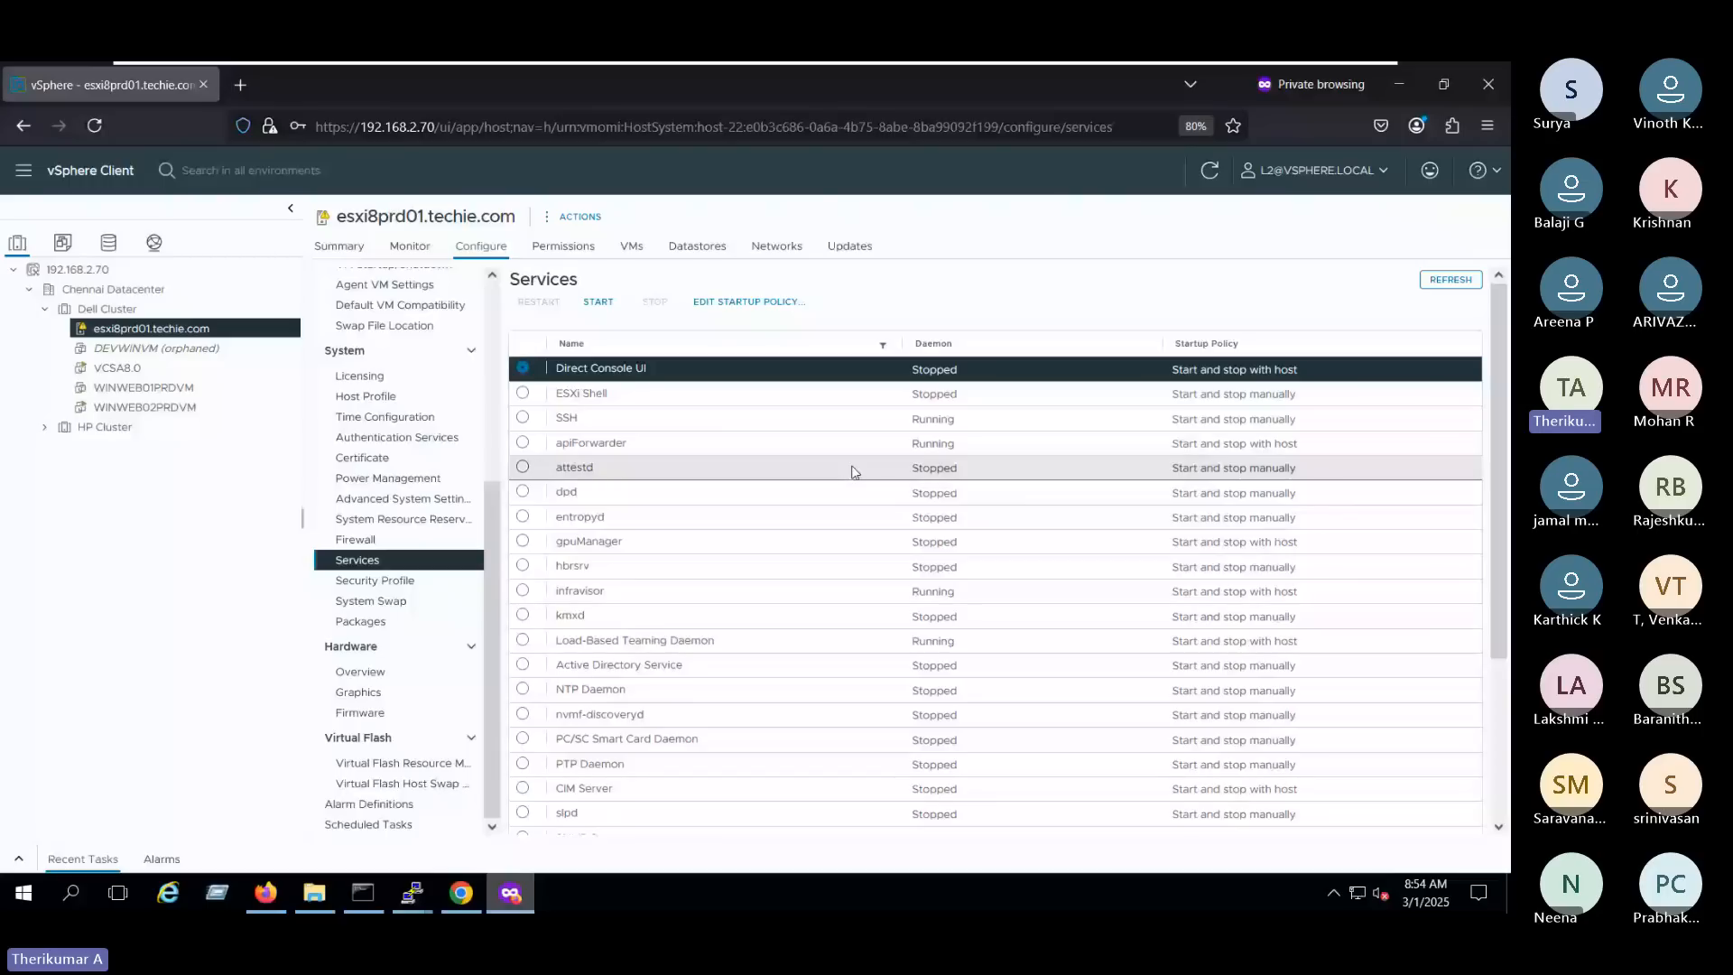
# - Return to the administrator session and review the vsphere.local users, the roles list and L2's global permission
pyautogui.hotkey('alt', 'Tab')
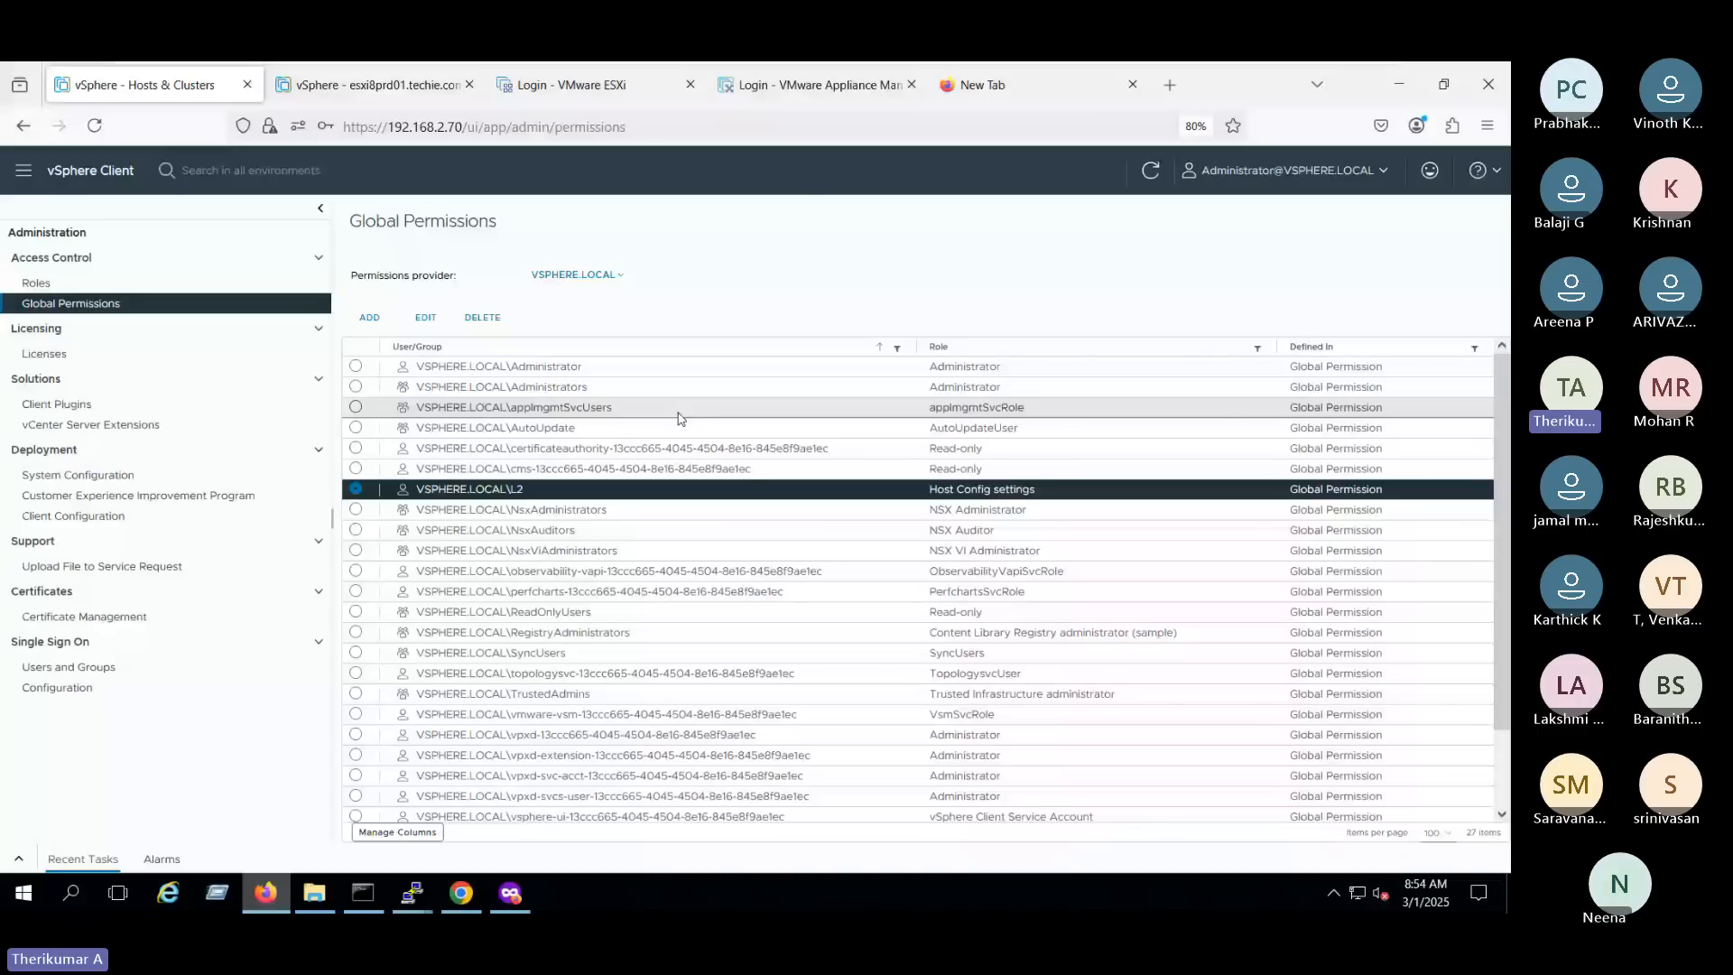
pyautogui.click(116, 684)
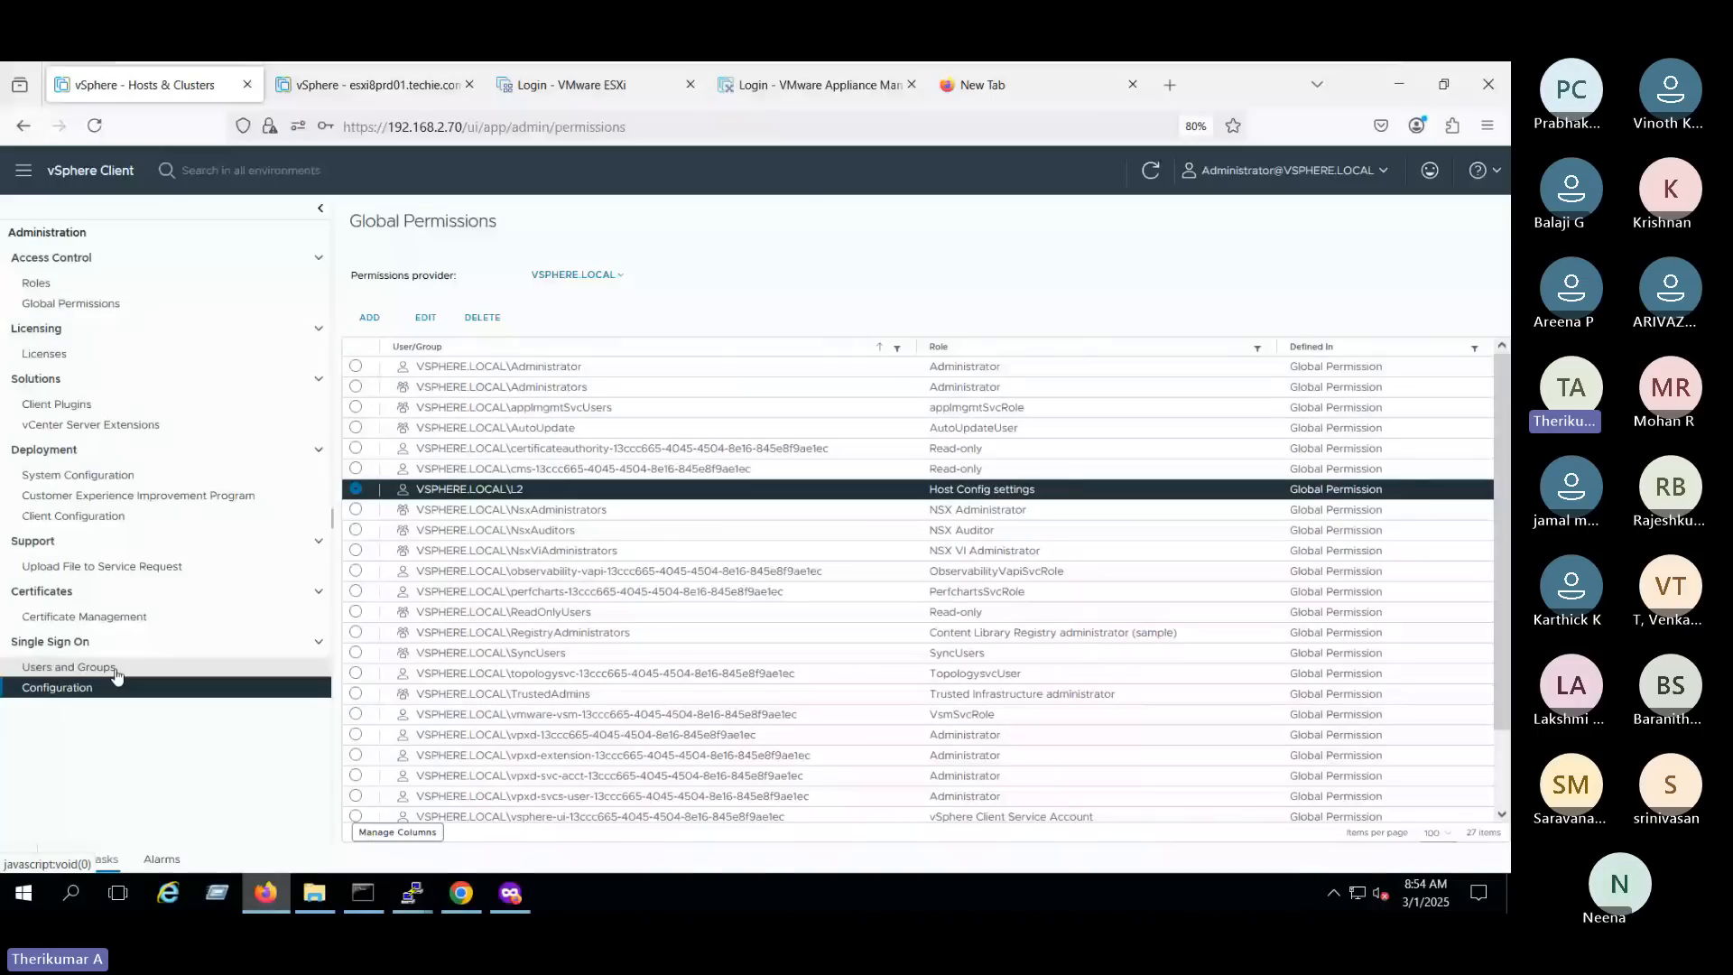
pyautogui.click(116, 672)
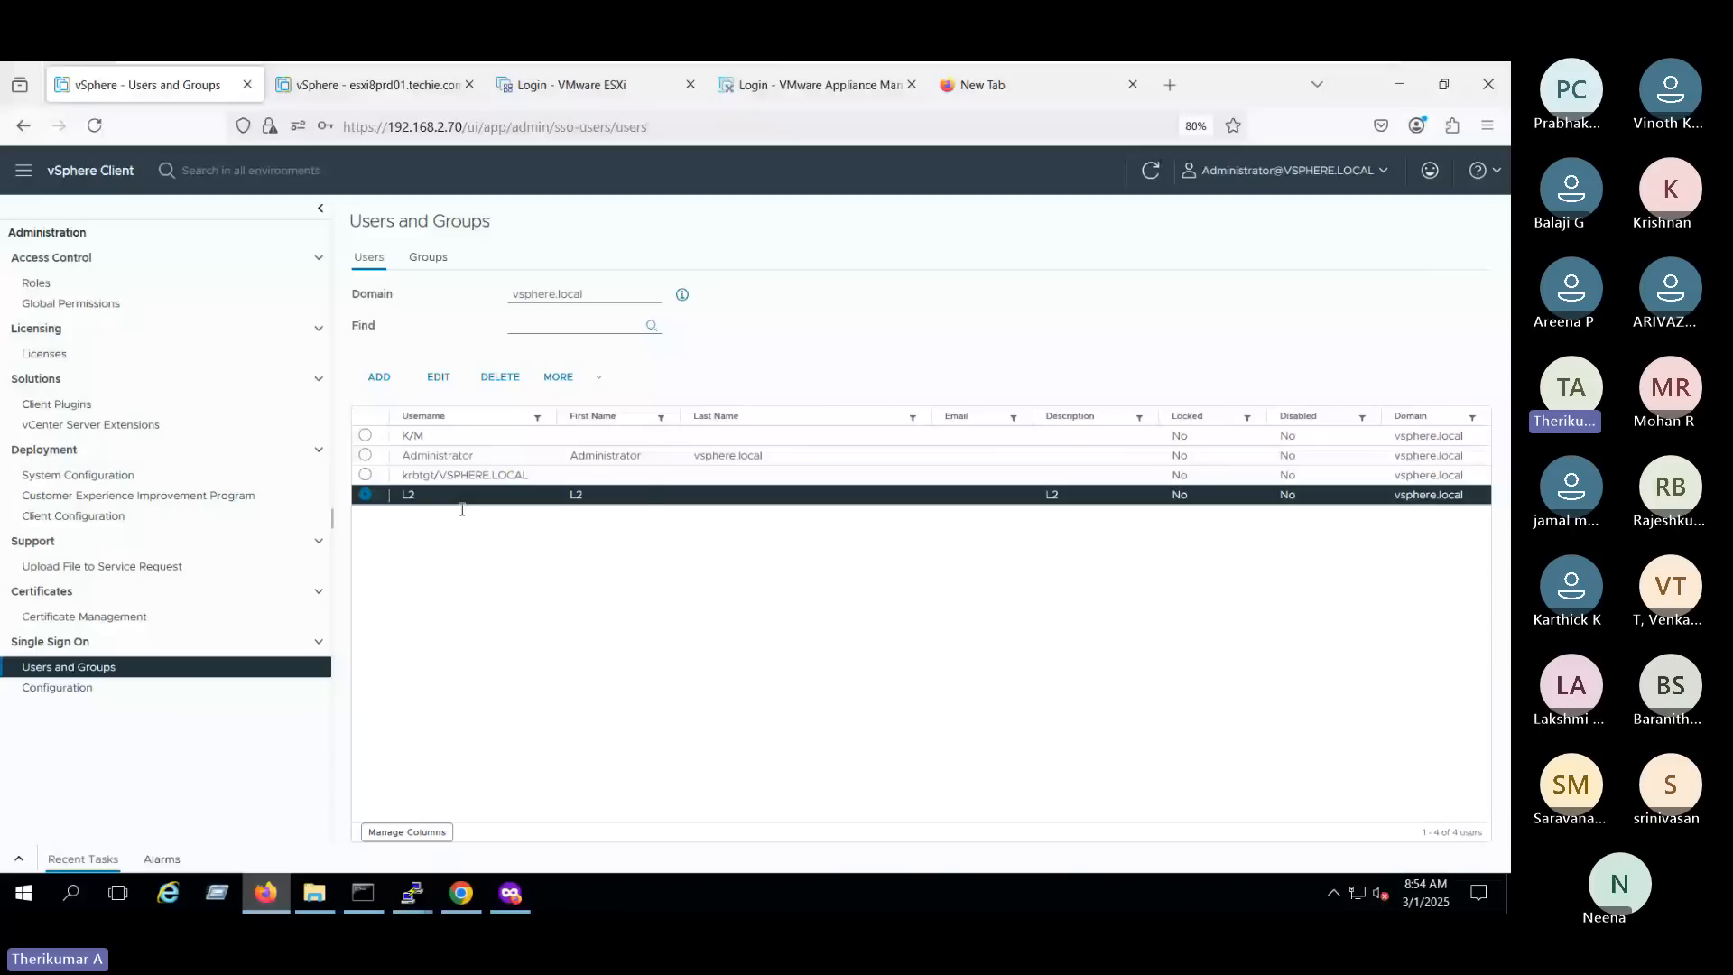
pyautogui.click(570, 383)
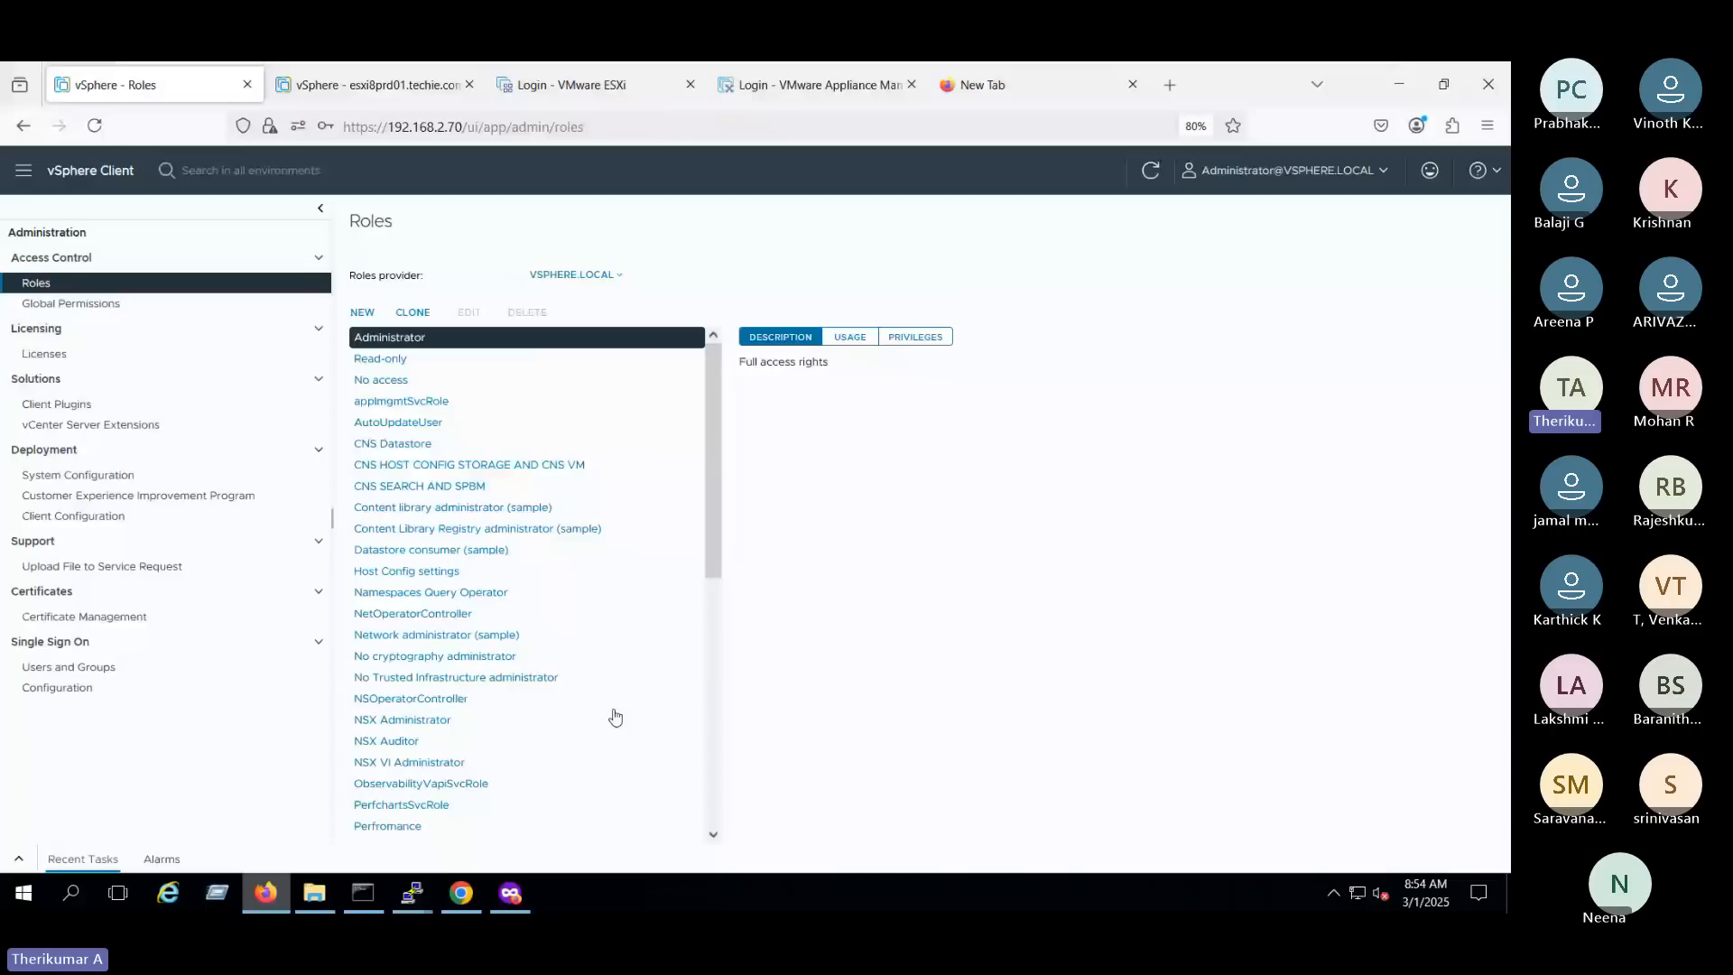
pyautogui.click(174, 307)
pyautogui.click(462, 488)
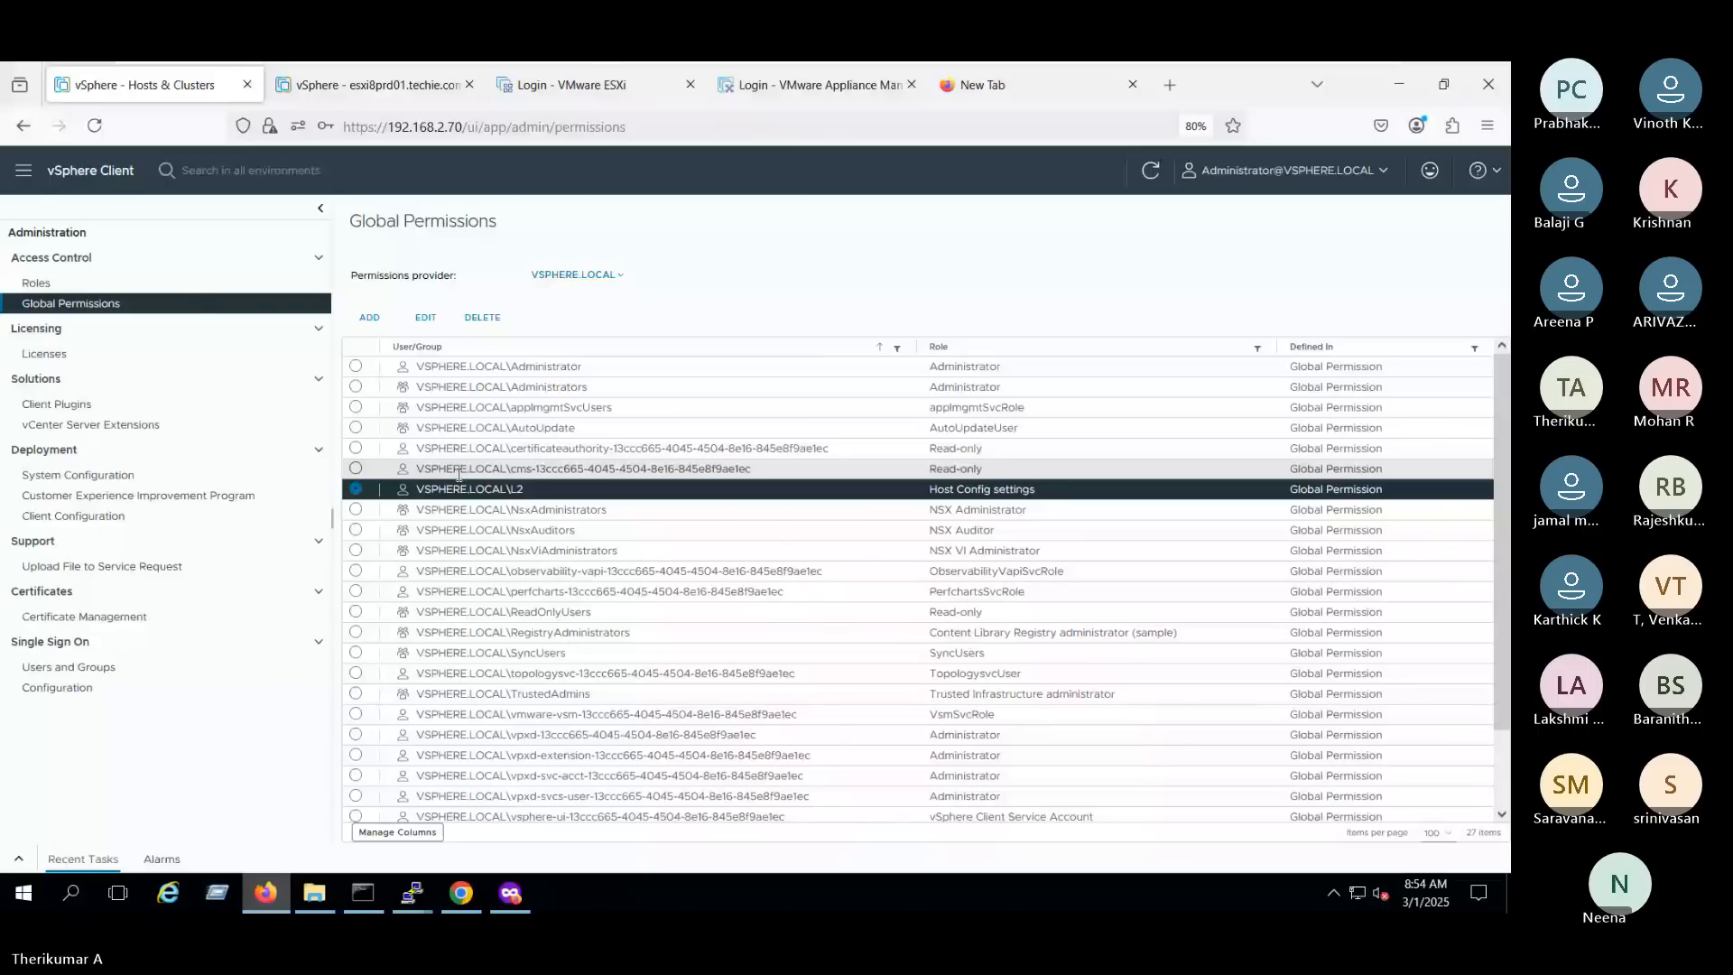
# - Leave the virtual machine's full-screen view and switch to the Microsoft Teams meeting window
pyautogui.hotkey('ctrl', 'alt', 'Return')
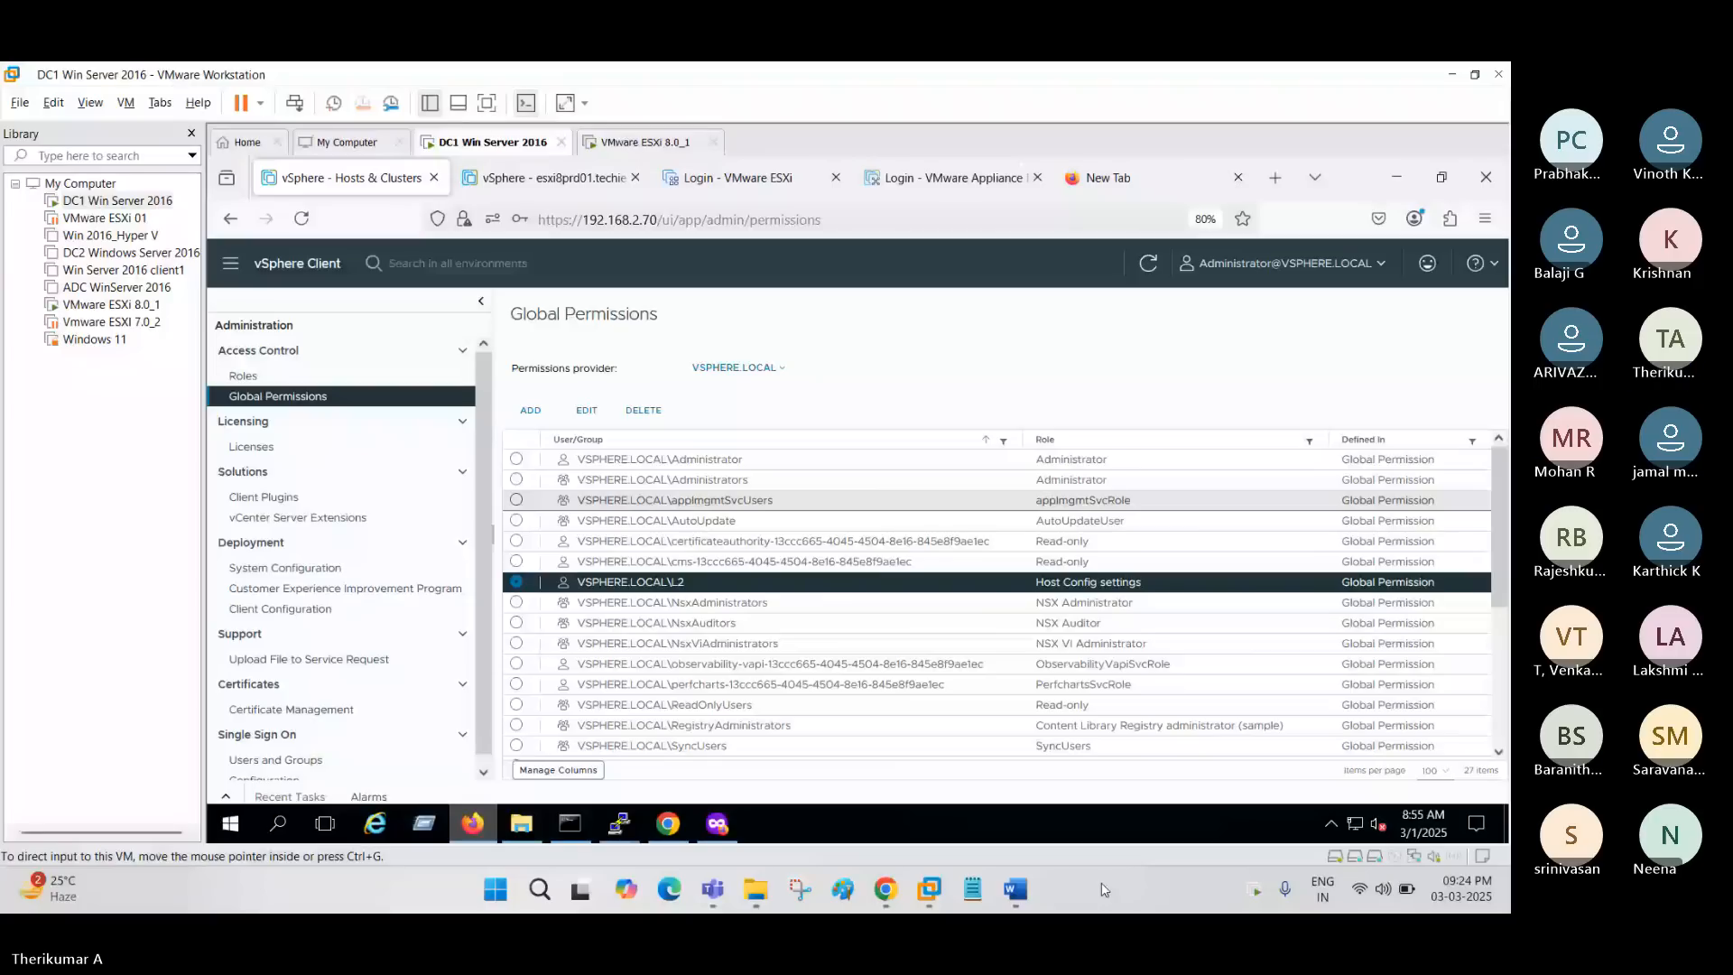
pyautogui.moveTo(713, 890)
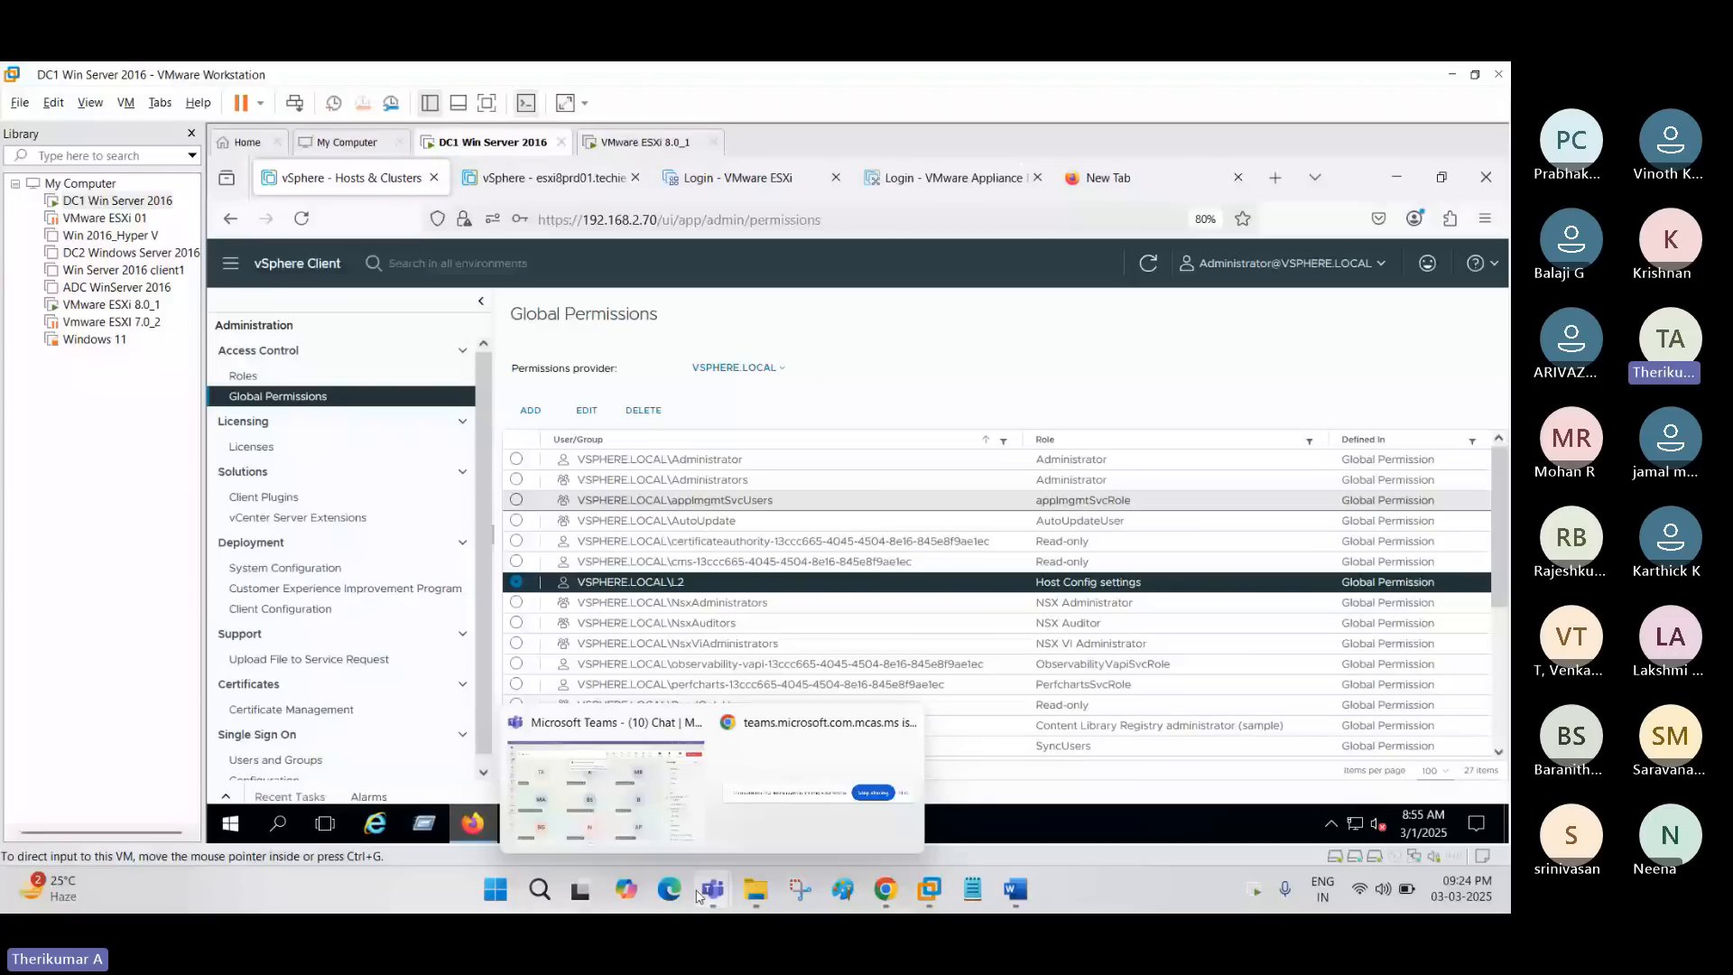
pyautogui.click(606, 788)
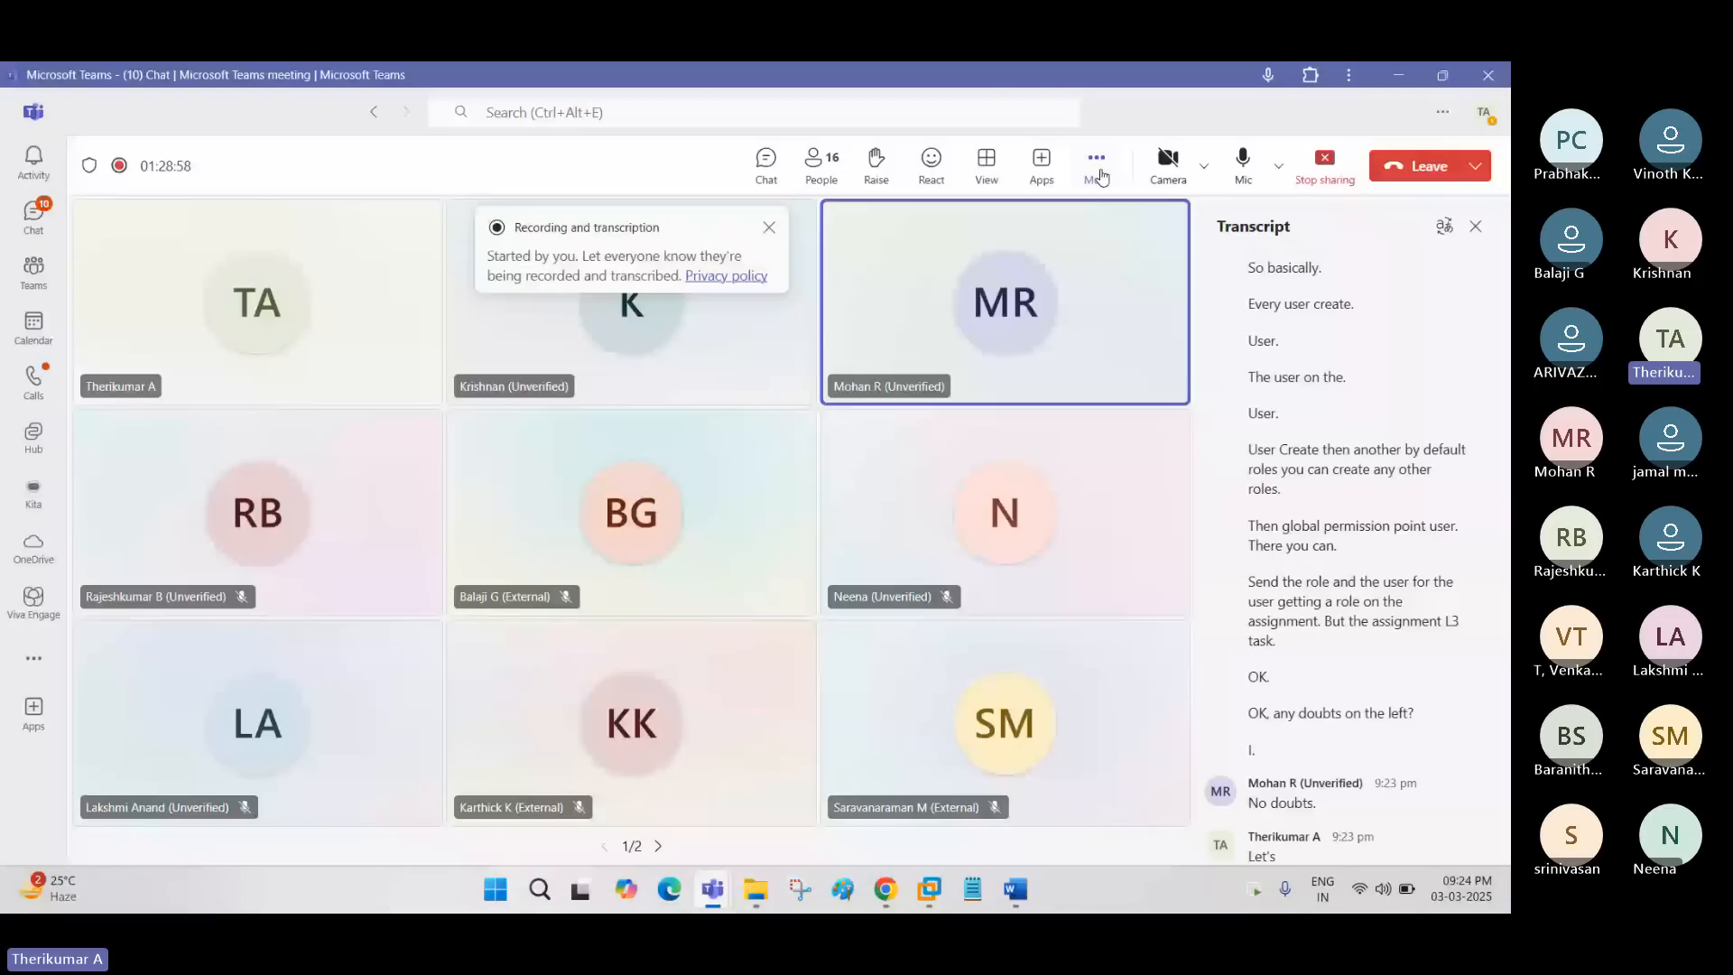